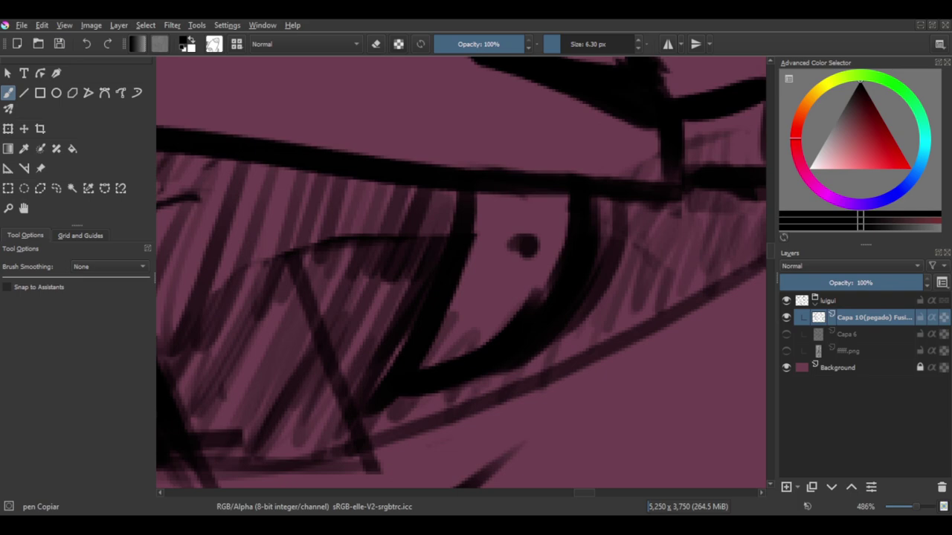
Step: Delete the hidden PNG layer directly above Background and make the merged Capa 10(pegado) layer active
click(886, 352)
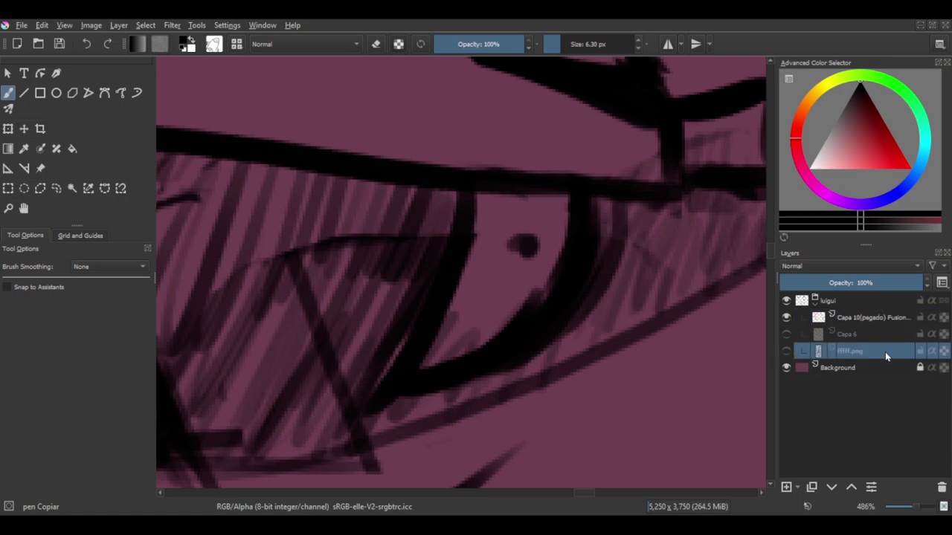
click(940, 491)
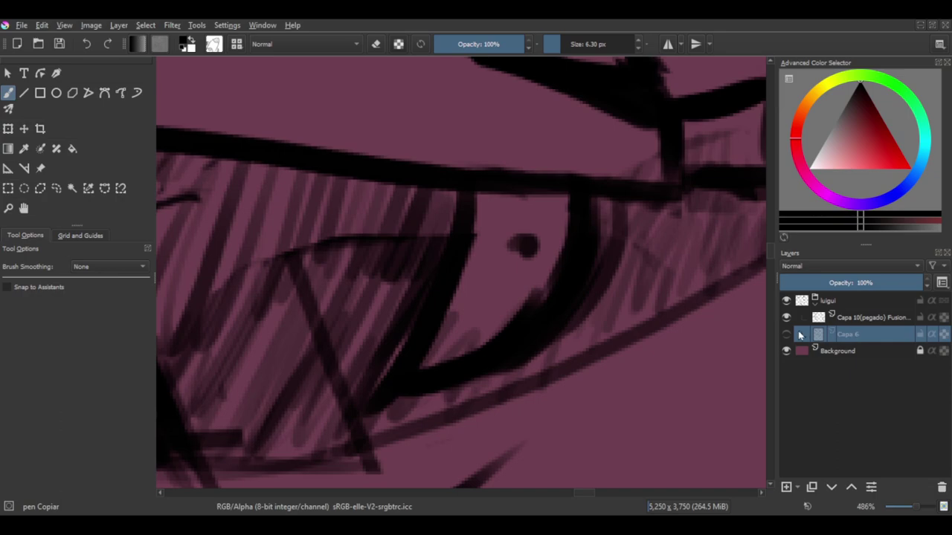
scroll(695, 319, down, 10)
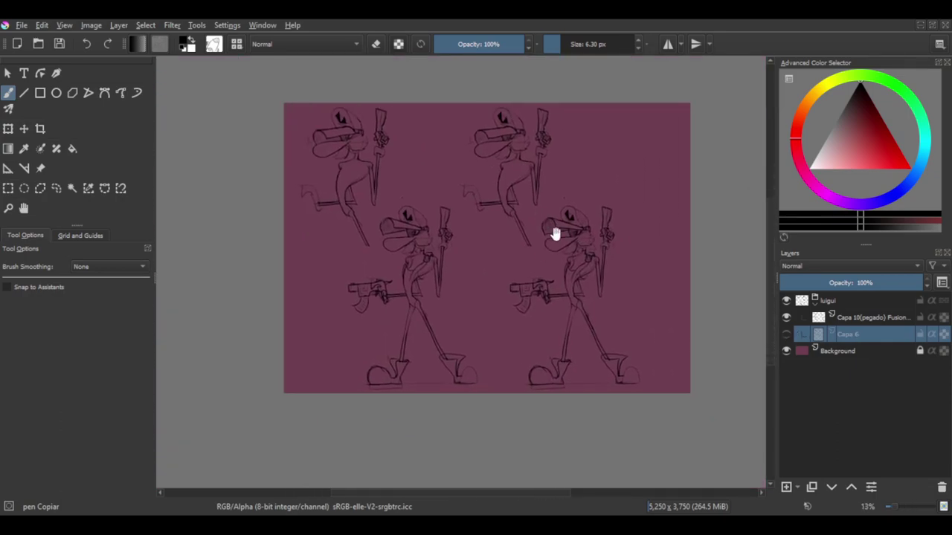
scroll(554, 234, up, 2)
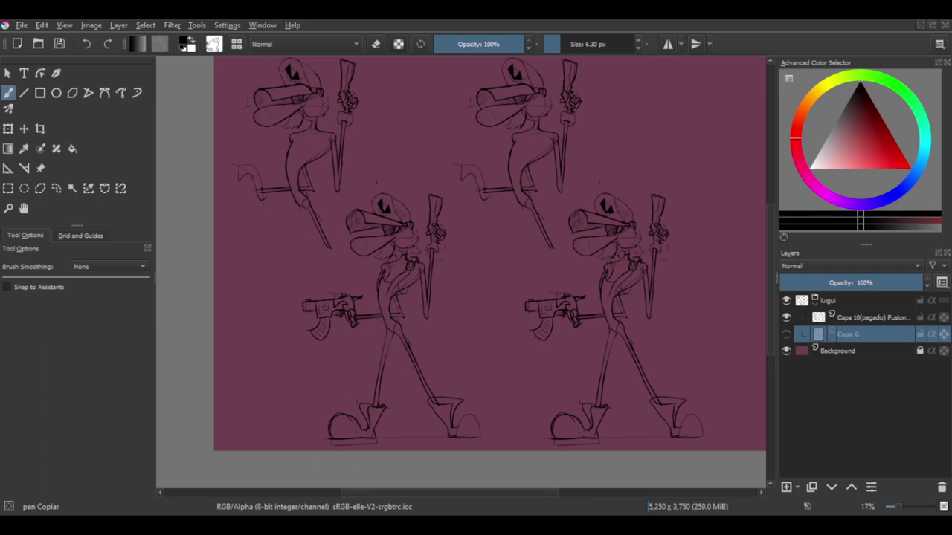
drag(573, 243, 520, 238)
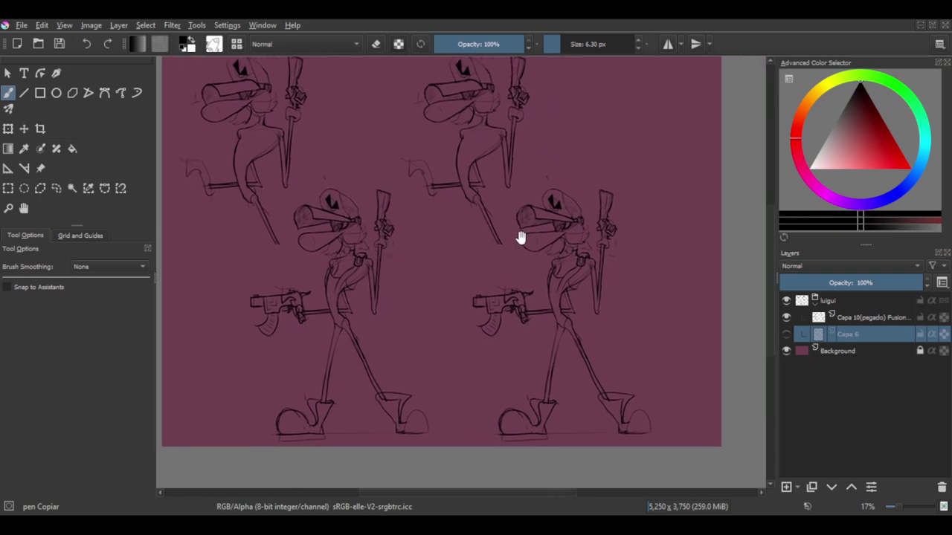
click(853, 319)
scroll(471, 278, up, 3)
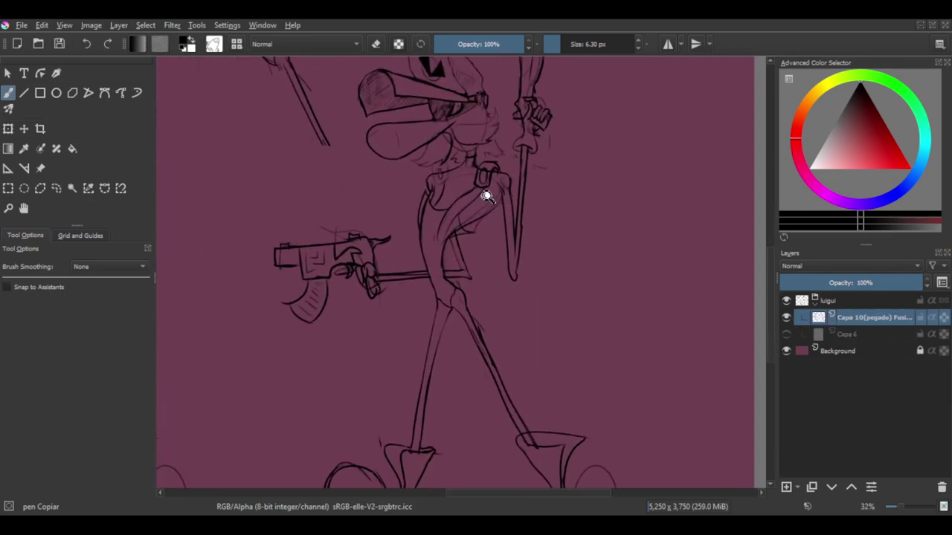
drag(487, 196, 503, 287)
drag(500, 212, 505, 278)
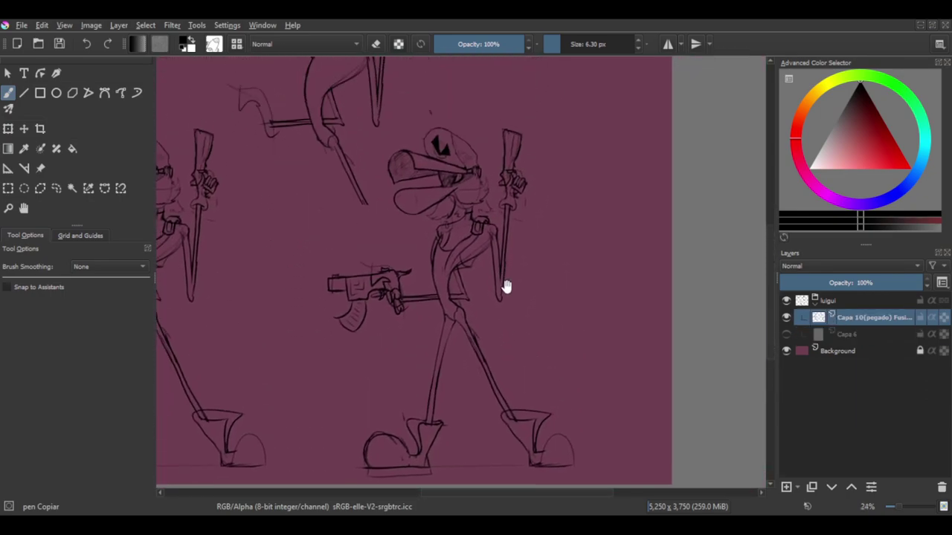
scroll(506, 281, down, 1)
scroll(486, 285, up, 1)
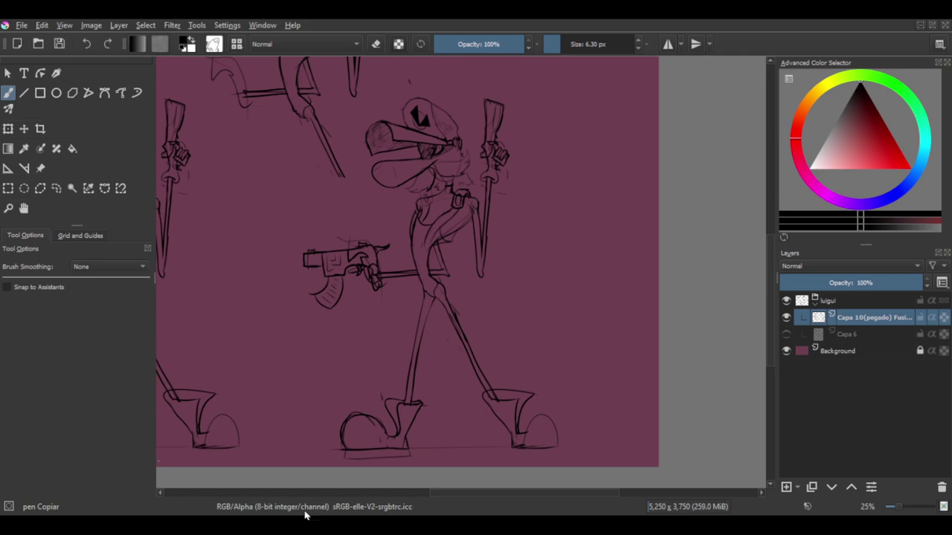
scroll(357, 365, up, 2)
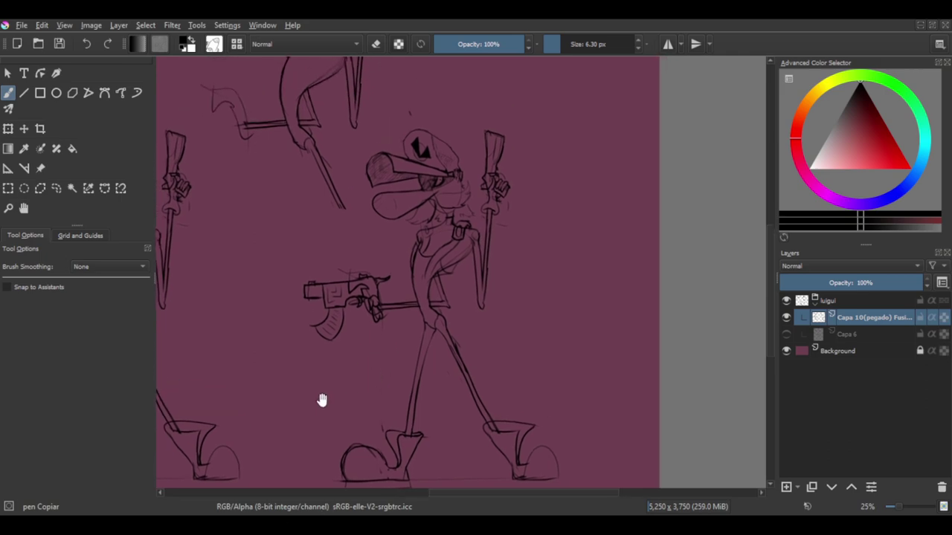
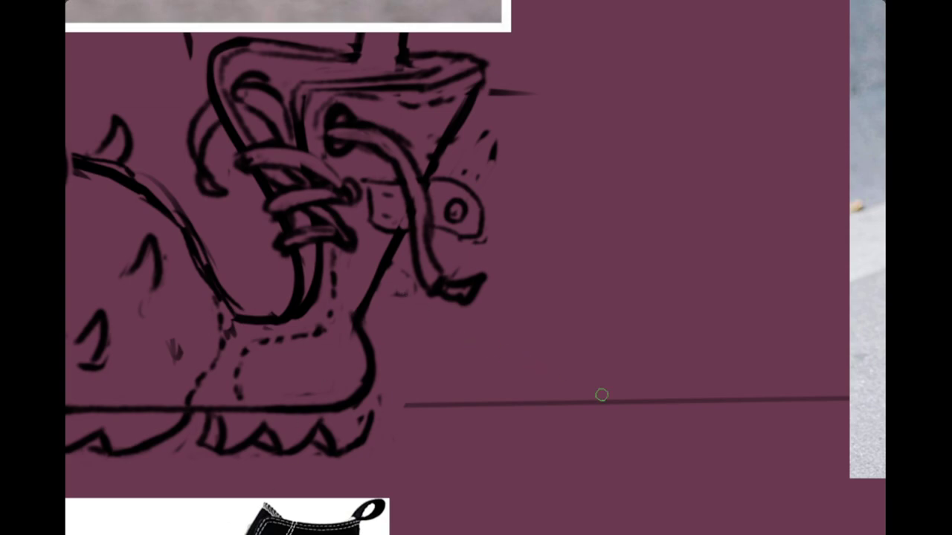
Step: Paste the red Cheep Cheep fish picture as a reference image, scale it down and set it beside the Converse shoe
key(ctrl+shift+r)
drag(603, 414, 442, 180)
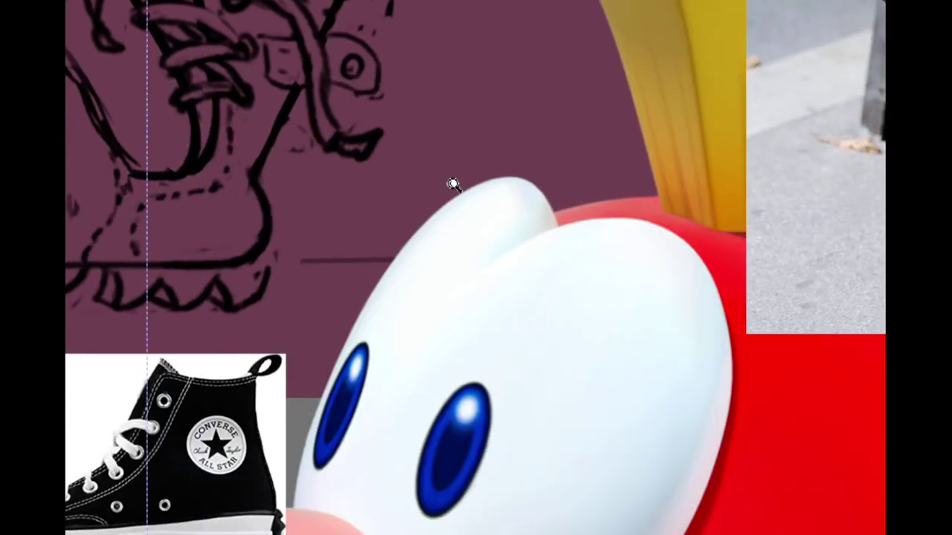
alt+click(453, 185)
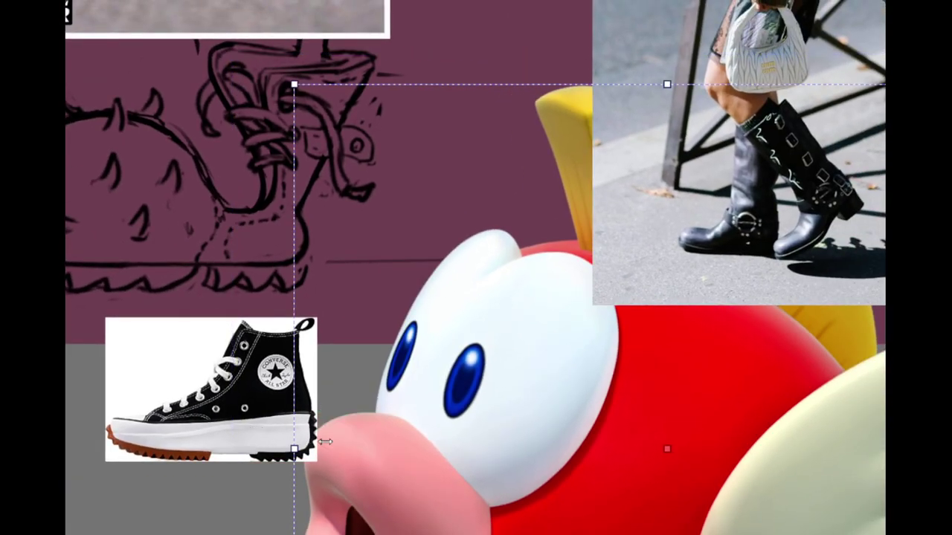
drag(325, 442, 488, 418)
drag(565, 419, 240, 358)
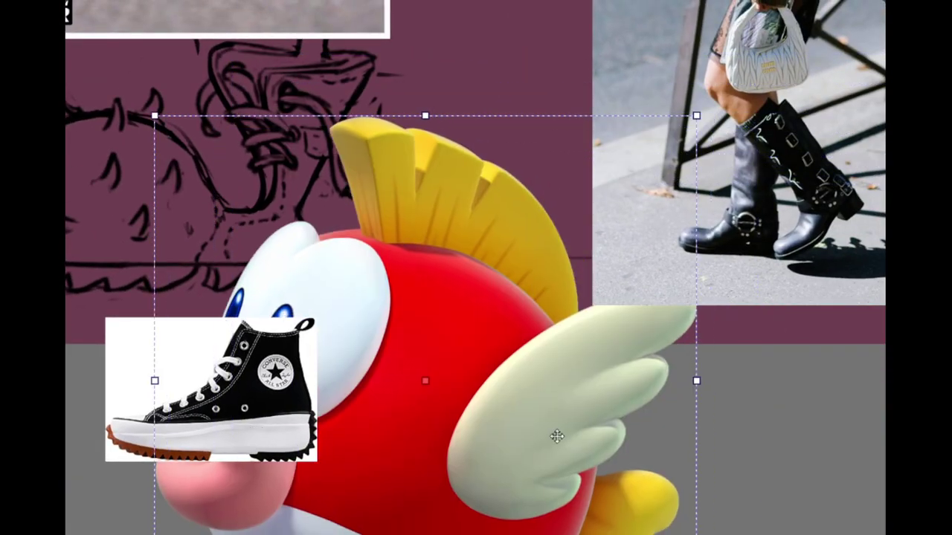
drag(694, 380, 466, 374)
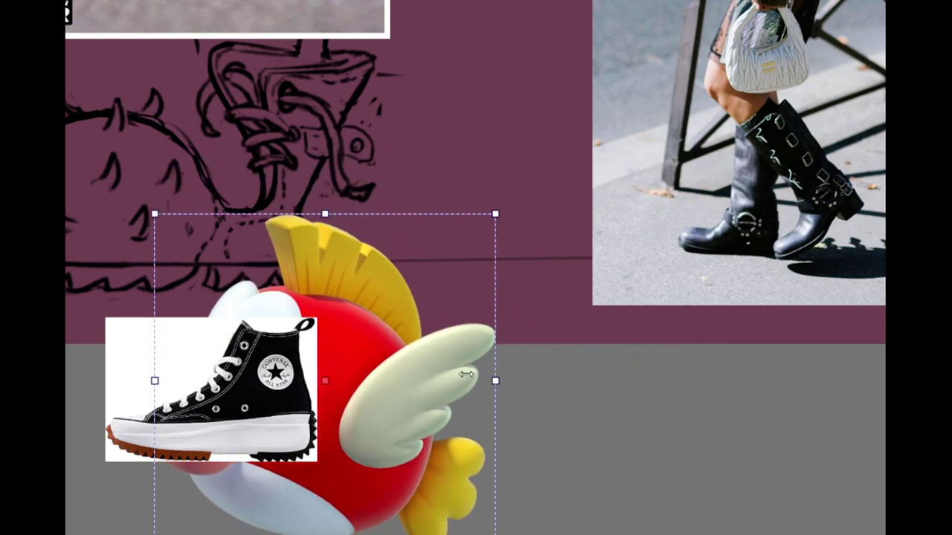
drag(342, 363, 665, 464)
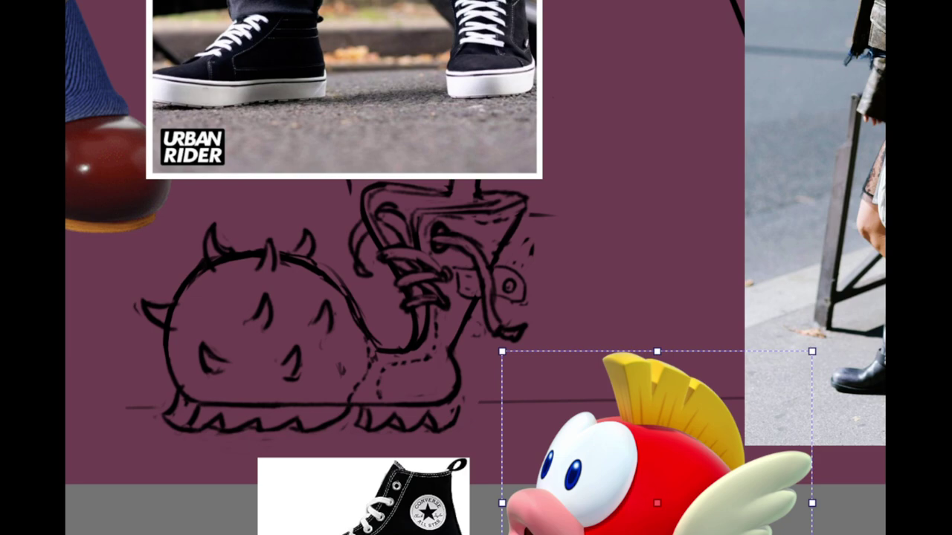
Step: Move the fish reference image below the canvas edge, clear of the boot sketch and between the Converse and street boot photos
drag(603, 420, 391, 347)
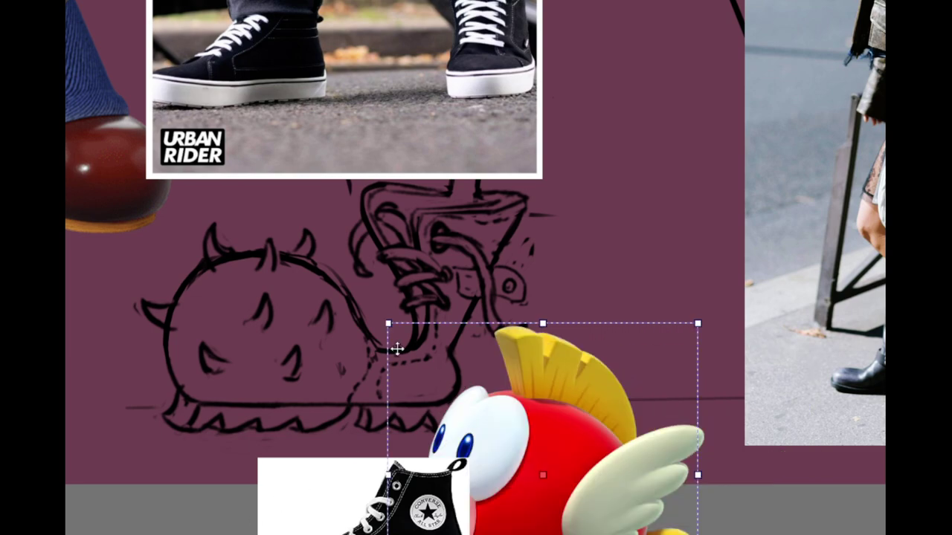
mouse_move(505, 290)
mouse_down()
mouse_move(512, 381)
mouse_move(520, 382)
mouse_move(467, 137)
mouse_up()
mouse_move(529, 272)
mouse_down()
mouse_move(682, 248)
mouse_move(883, 484)
mouse_up()
drag(677, 284, 604, 421)
drag(631, 374, 623, 354)
drag(771, 470, 669, 346)
drag(558, 242, 649, 391)
drag(521, 245, 519, 176)
mouse_move(519, 176)
mouse_down()
mouse_move(610, 317)
mouse_move(654, 261)
mouse_move(650, 365)
mouse_move(584, 377)
mouse_up()
mouse_move(559, 356)
mouse_down()
mouse_move(554, 338)
mouse_move(558, 347)
mouse_up()
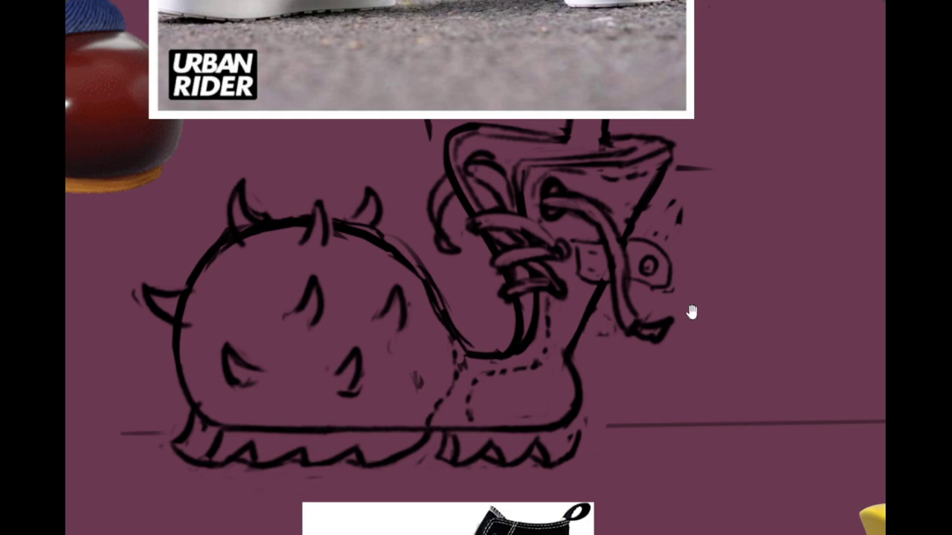
Step: Try to sketch a second dashed stitching line beside the seam between the boot's round toe and ankle
drag(320, 273, 376, 305)
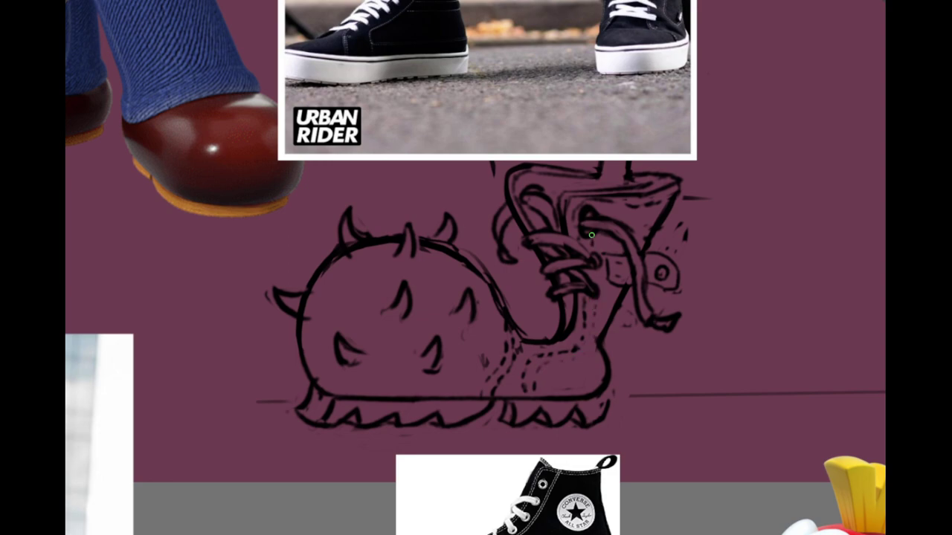
drag(620, 318, 553, 343)
scroll(552, 345, down, 2)
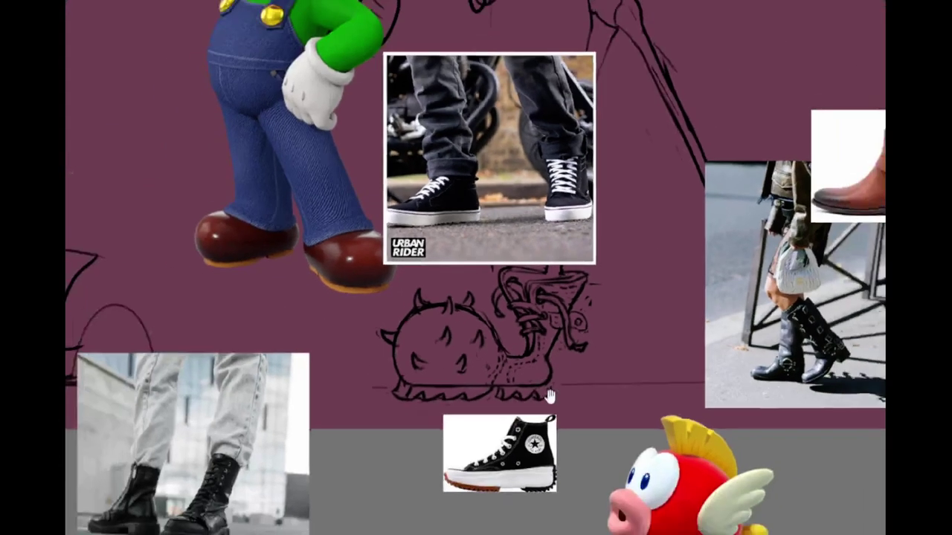
scroll(522, 376, up, 3)
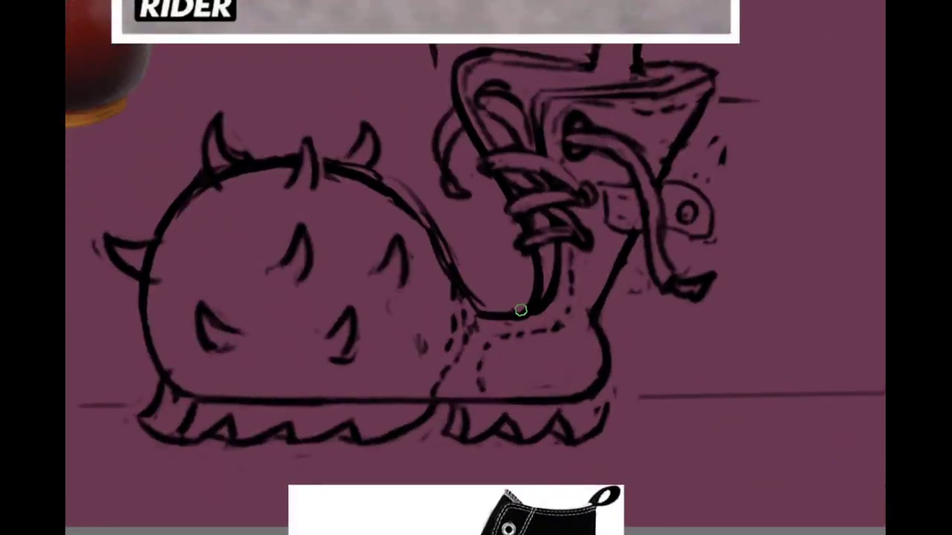
drag(493, 294, 501, 316)
scroll(456, 314, down, 3)
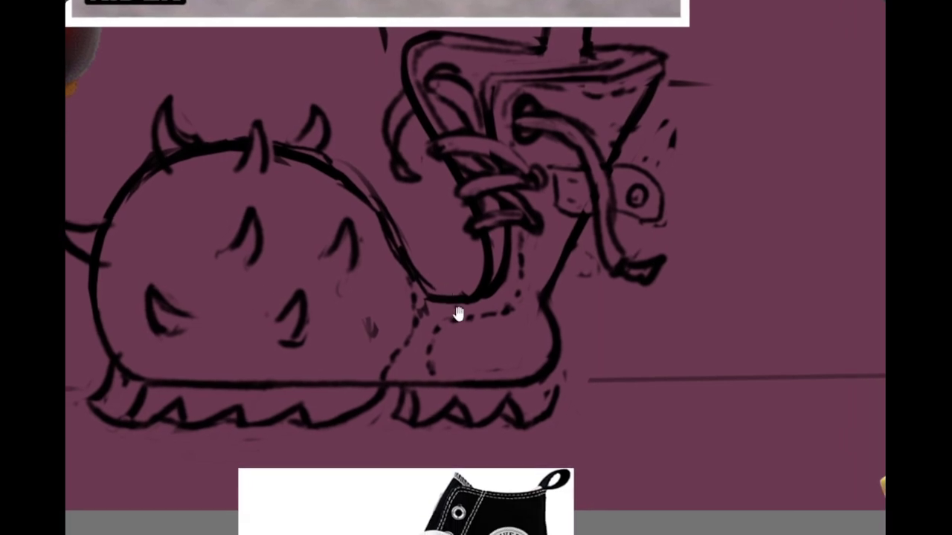
scroll(514, 362, up, 3)
Step: Try to sketch separate pointed spikes sticking out from the back of the boot's heel
mouse_move(528, 359)
mouse_down()
mouse_move(436, 267)
mouse_move(416, 340)
mouse_up()
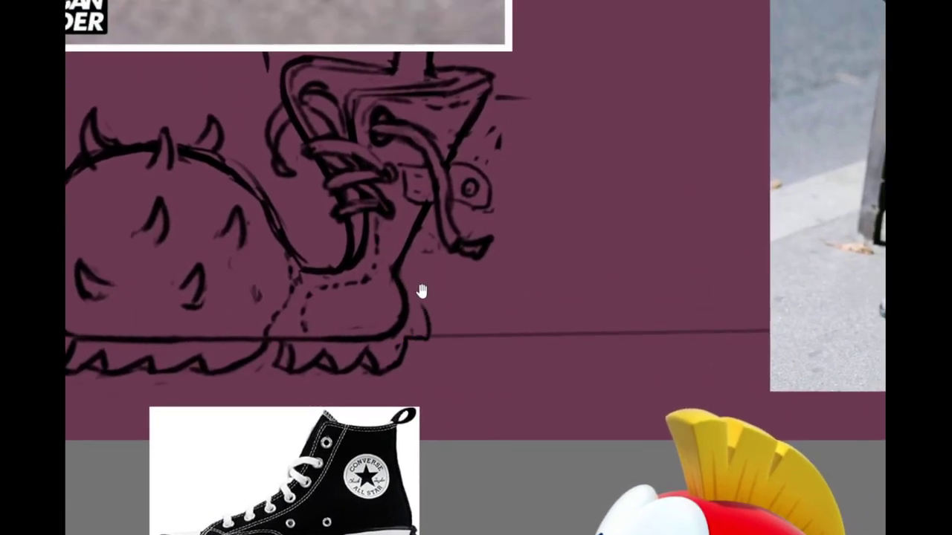
drag(419, 291, 427, 322)
drag(427, 370, 419, 339)
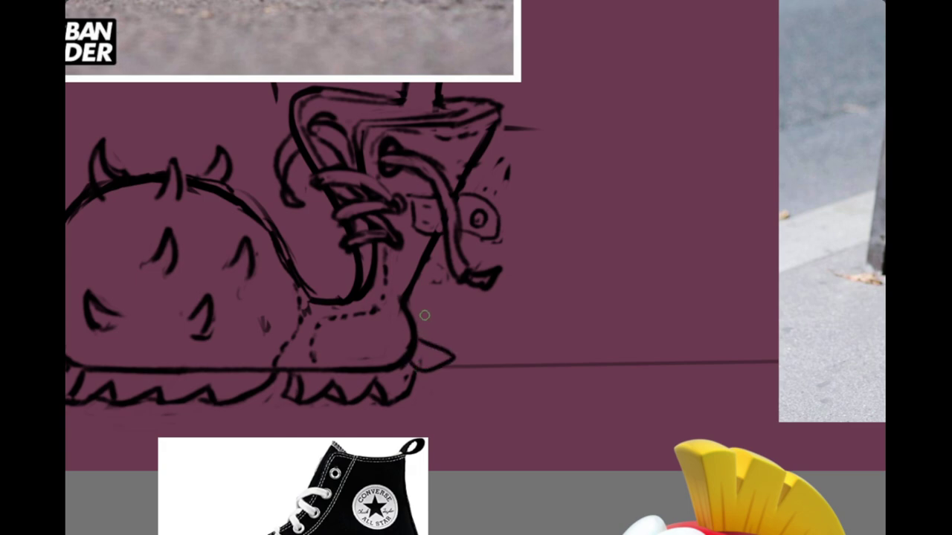
mouse_move(409, 308)
mouse_down()
mouse_move(413, 293)
mouse_move(450, 271)
mouse_move(450, 294)
mouse_move(460, 284)
mouse_up()
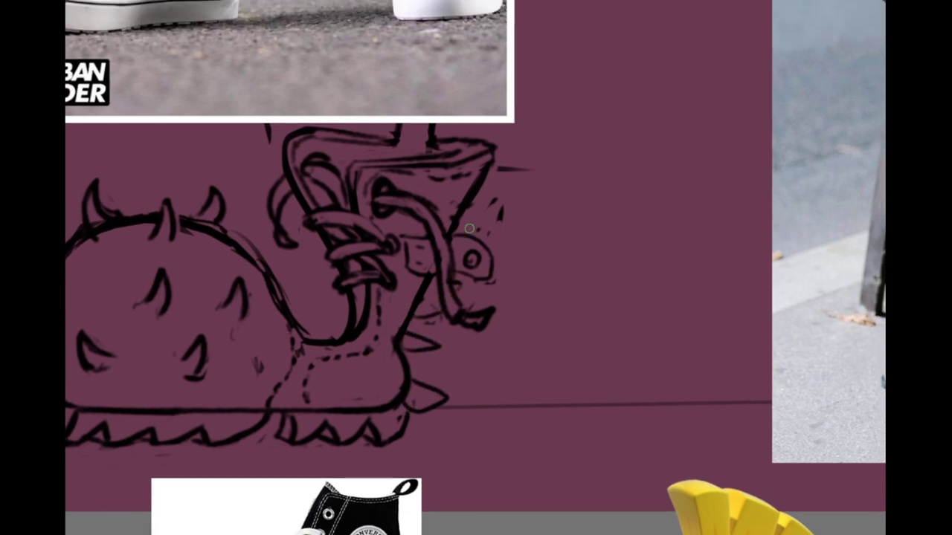
mouse_move(456, 223)
mouse_down()
mouse_move(465, 203)
mouse_move(510, 178)
mouse_move(491, 175)
mouse_up()
mouse_move(524, 229)
mouse_down()
mouse_move(537, 300)
mouse_move(618, 247)
mouse_up()
Step: Replace the heel spikes with a jagged, fin-like ridge curving up the back of the boot
scroll(576, 259, down, 5)
drag(571, 317, 530, 405)
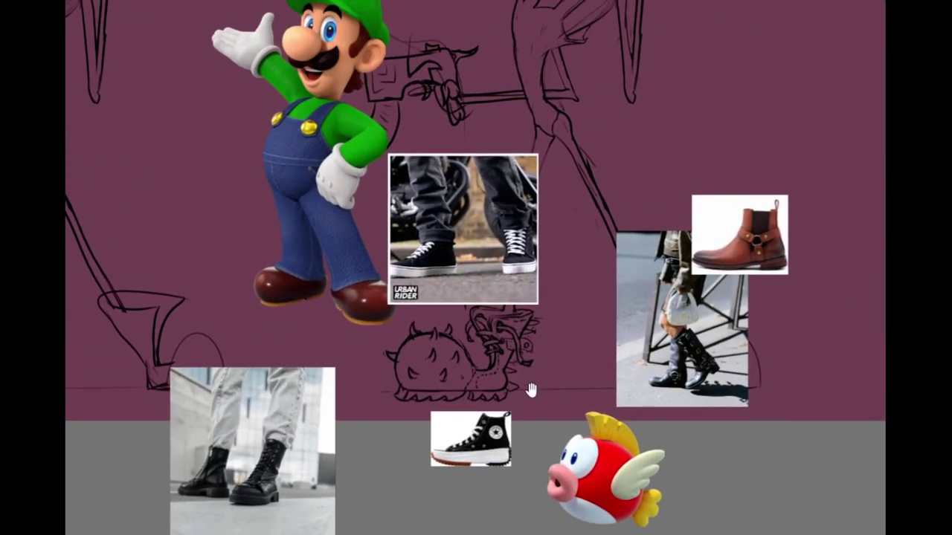
scroll(531, 389, up, 5)
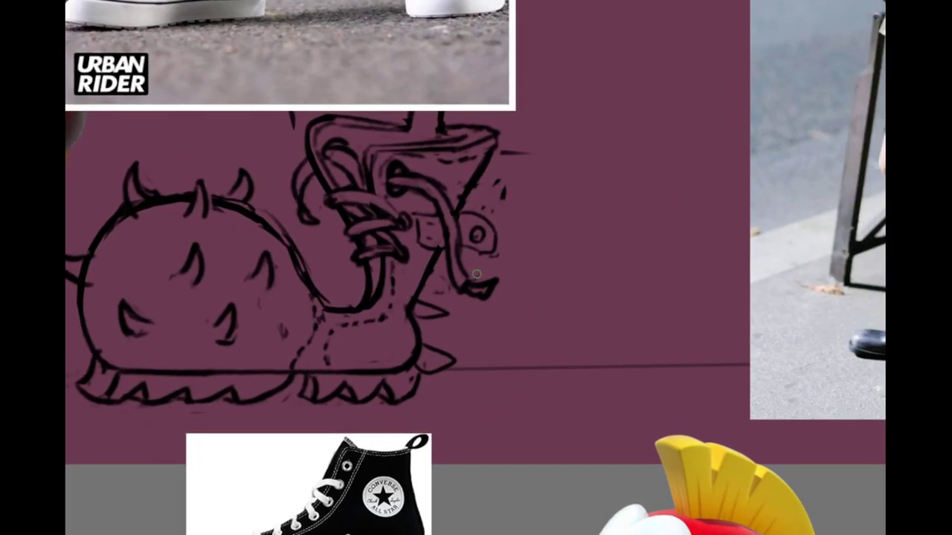
scroll(436, 340, up, 1)
mouse_move(435, 340)
mouse_down()
mouse_move(461, 200)
mouse_move(451, 273)
mouse_move(461, 300)
mouse_up()
key(ctrl+z)
key(ctrl+z)
drag(461, 299, 445, 261)
key(ctrl+z)
mouse_move(460, 299)
mouse_down()
mouse_move(448, 256)
mouse_move(471, 255)
mouse_move(438, 223)
mouse_up()
key(ctrl+z)
key(ctrl+z)
mouse_move(452, 260)
mouse_down()
mouse_move(473, 248)
mouse_move(439, 217)
mouse_move(462, 256)
mouse_move(469, 245)
mouse_move(432, 220)
mouse_move(465, 213)
mouse_move(462, 178)
mouse_move(447, 172)
mouse_move(438, 219)
mouse_up()
key(ctrl+z)
key(ctrl+z)
key(ctrl+z)
key(ctrl+z)
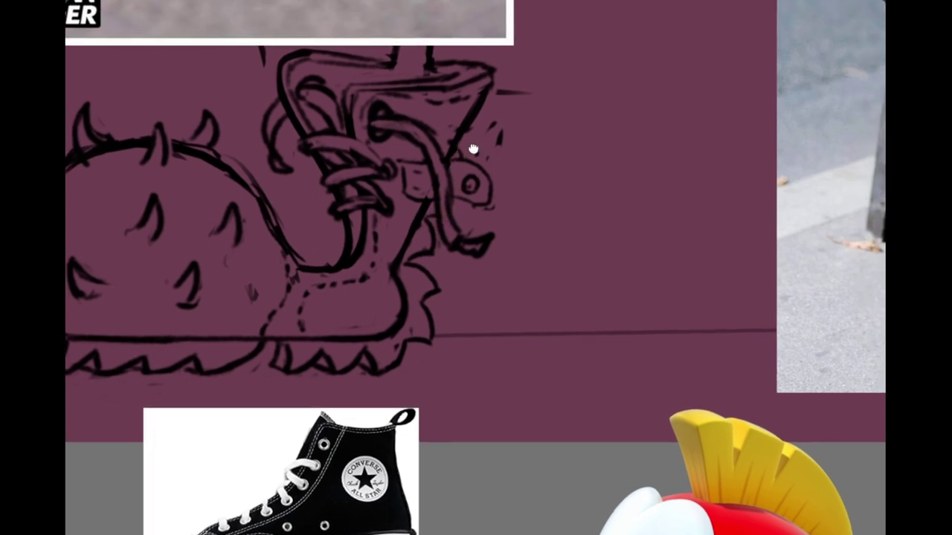
Step: Try to continue the jagged fin above the buckle toward the boot's top cuff
mouse_move(471, 149)
mouse_down()
mouse_move(441, 231)
mouse_move(468, 221)
mouse_up()
key(ctrl+z)
mouse_move(468, 223)
mouse_down()
mouse_move(462, 185)
mouse_move(473, 209)
mouse_move(442, 209)
mouse_up()
key(ctrl+z)
key(ctrl+z)
scroll(441, 210, down, 5)
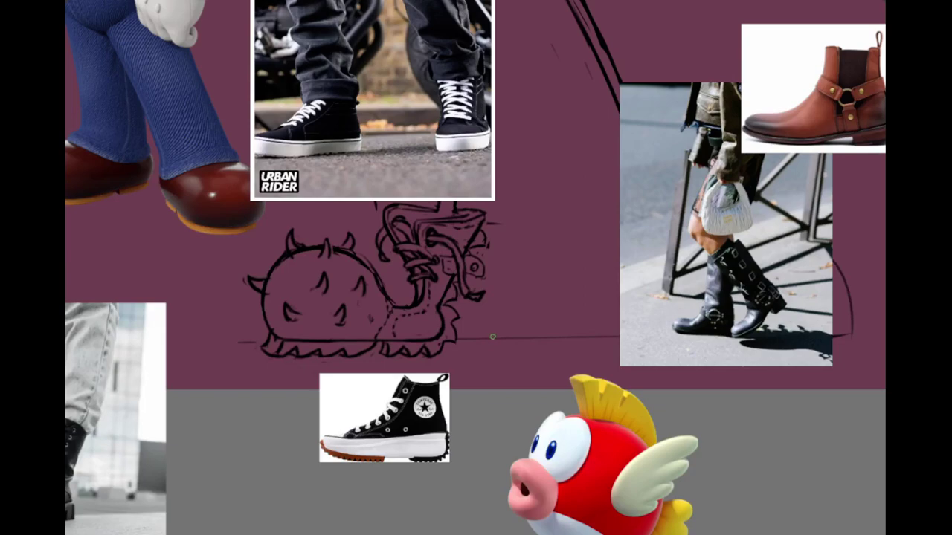
scroll(483, 321, up, 5)
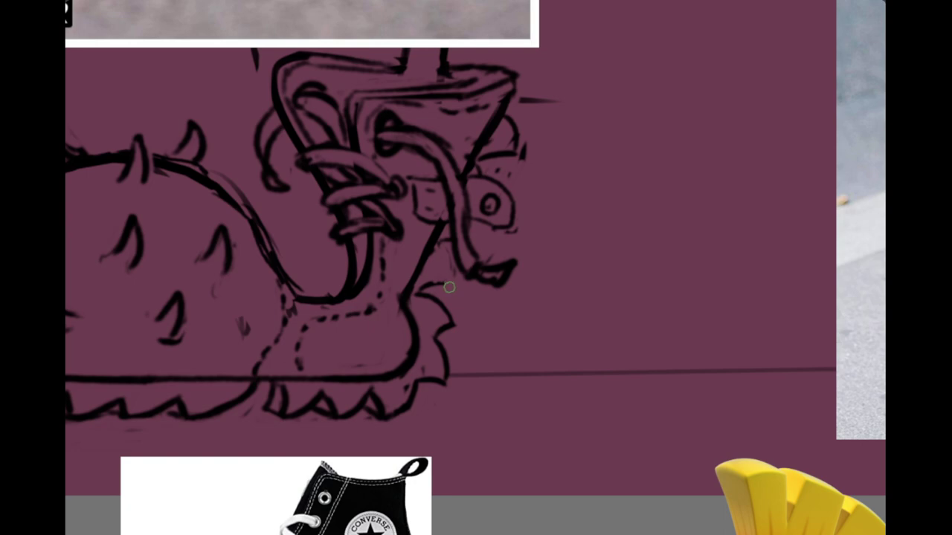
Step: Redraw the highest point of the heel fin so it joins the ankle just behind the hanging lace
mouse_move(421, 293)
mouse_down()
mouse_move(454, 292)
mouse_move(417, 294)
mouse_move(452, 291)
mouse_move(438, 251)
mouse_up()
key(ctrl+z)
key(ctrl+z)
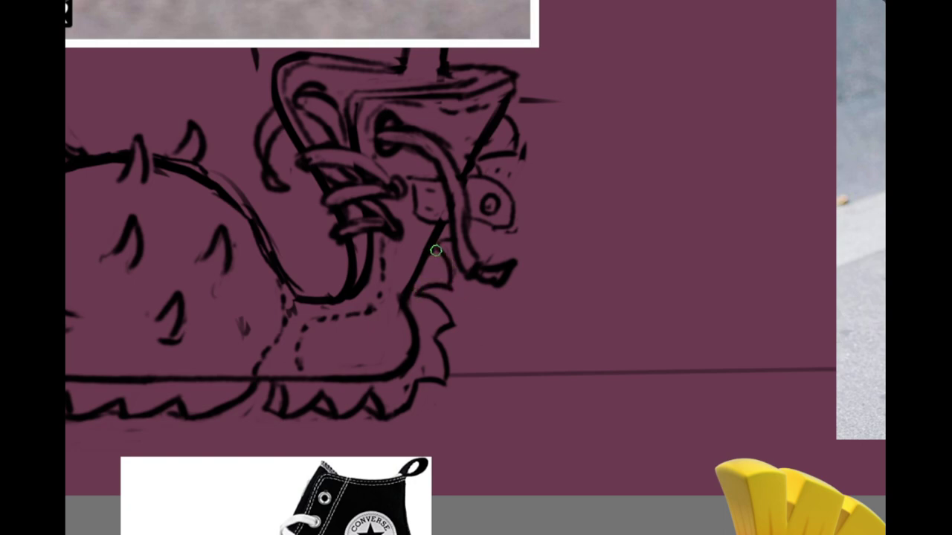
key(ctrl+z)
mouse_move(451, 287)
mouse_down()
mouse_move(436, 251)
mouse_move(462, 292)
mouse_up()
drag(443, 336, 447, 349)
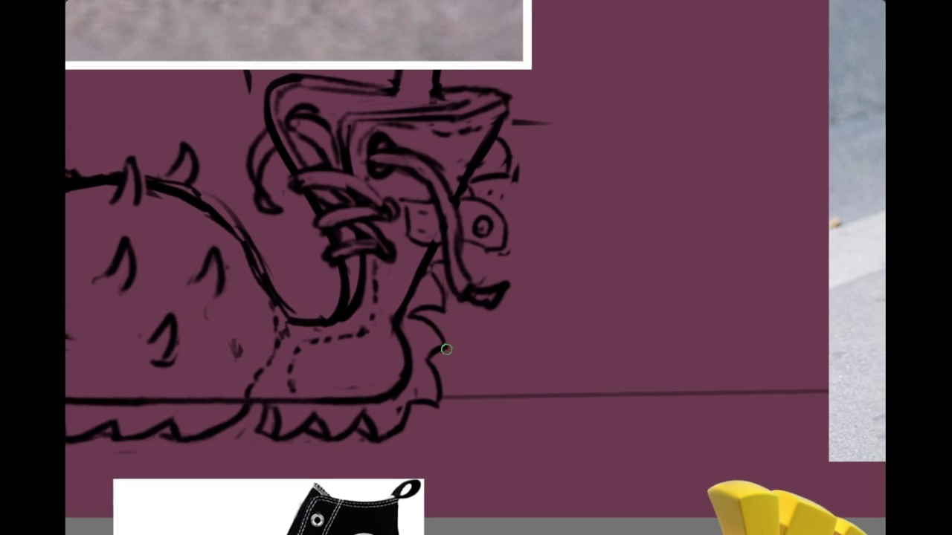
mouse_move(416, 316)
mouse_down()
mouse_move(446, 339)
mouse_move(411, 319)
mouse_move(439, 275)
mouse_move(445, 306)
mouse_move(434, 278)
mouse_up()
key(ctrl+z)
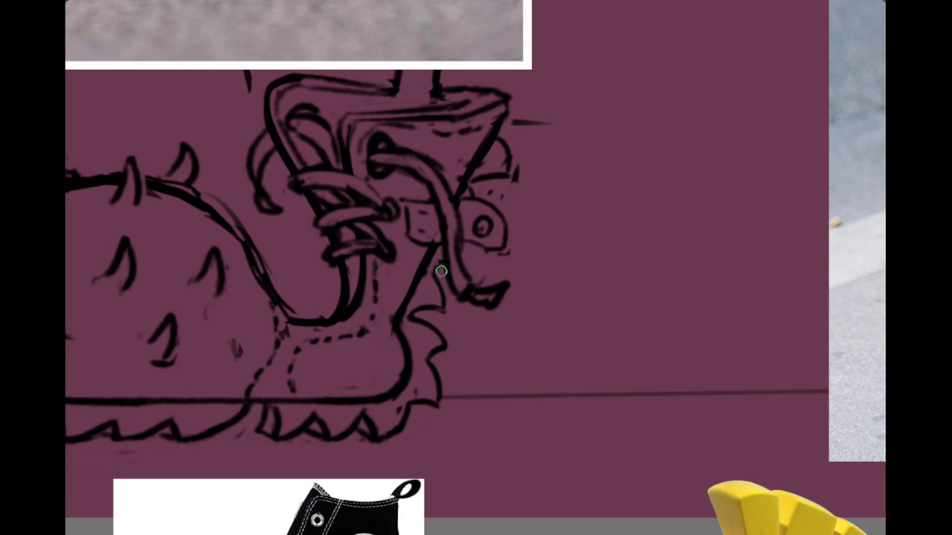
Step: Erase the fin strokes behind the boot's cuff above the buckle
drag(478, 255, 447, 316)
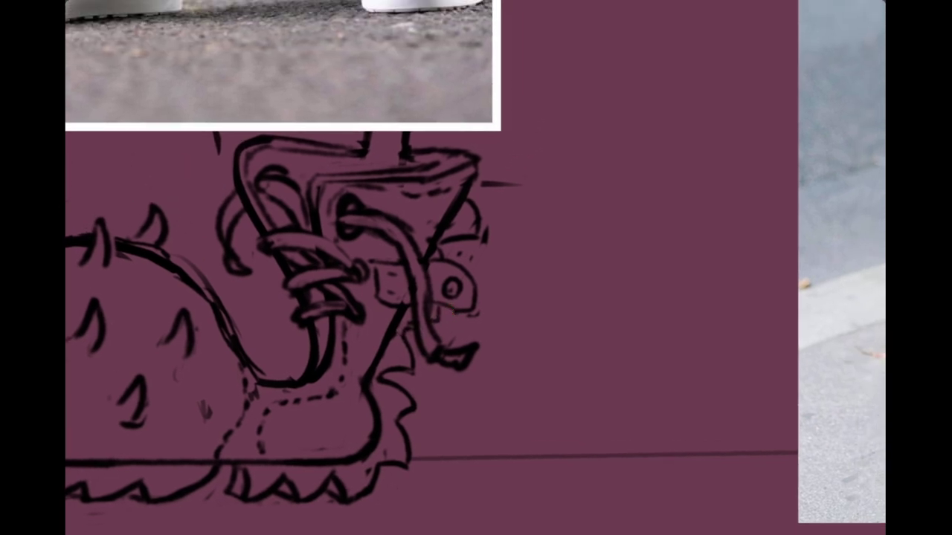
drag(483, 237, 463, 240)
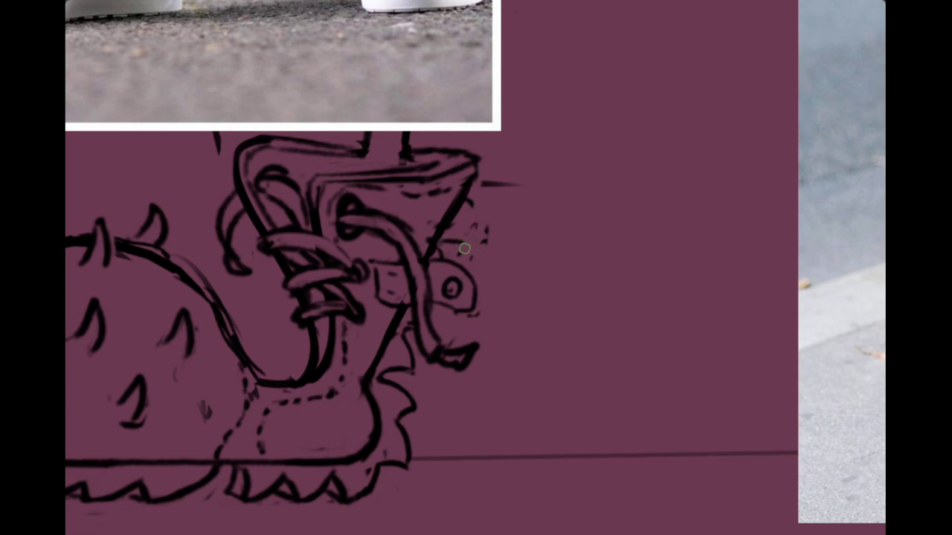
mouse_move(443, 251)
mouse_down()
mouse_move(472, 248)
mouse_move(462, 207)
mouse_move(480, 226)
mouse_move(469, 205)
mouse_move(488, 307)
mouse_move(478, 349)
mouse_up()
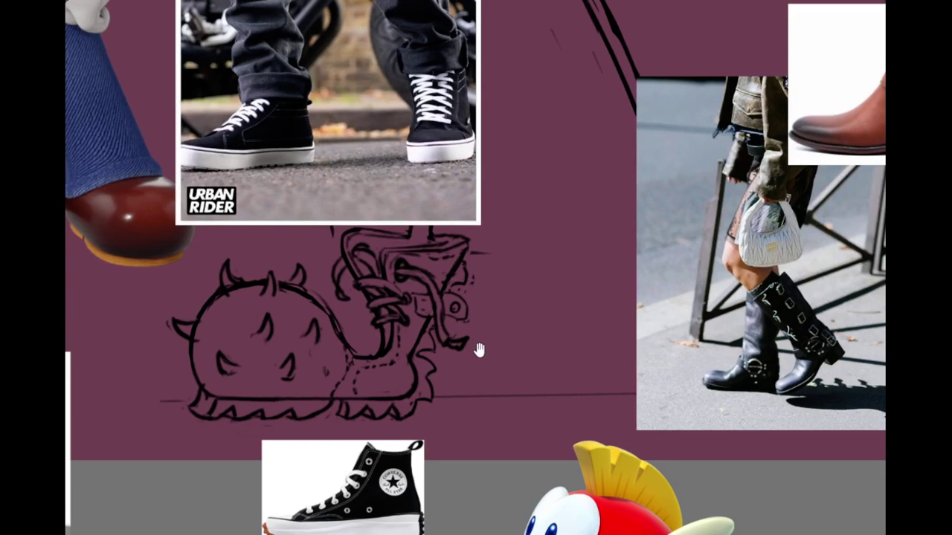
Step: Try to touch up the lower points of the jagged fin behind the boot's heel
scroll(439, 385, up, 5)
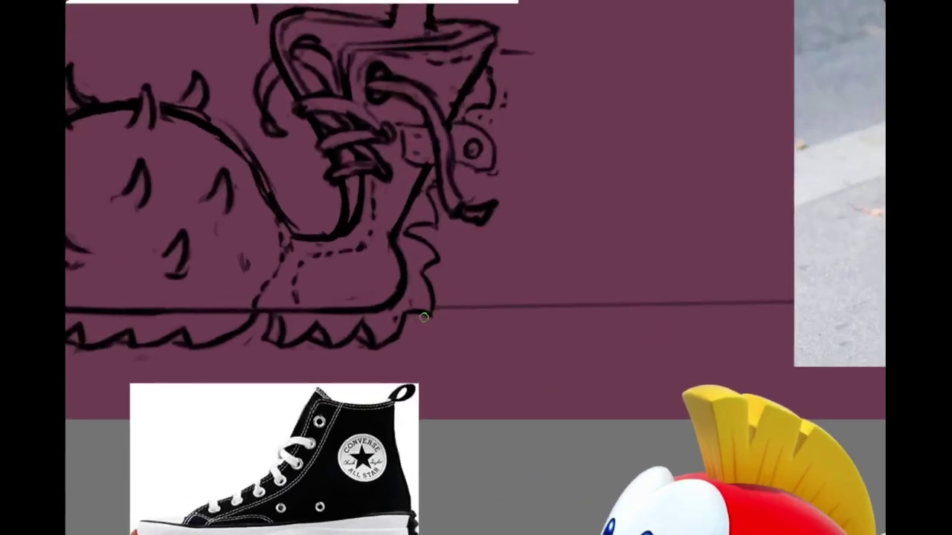
drag(438, 260, 430, 277)
drag(440, 260, 434, 282)
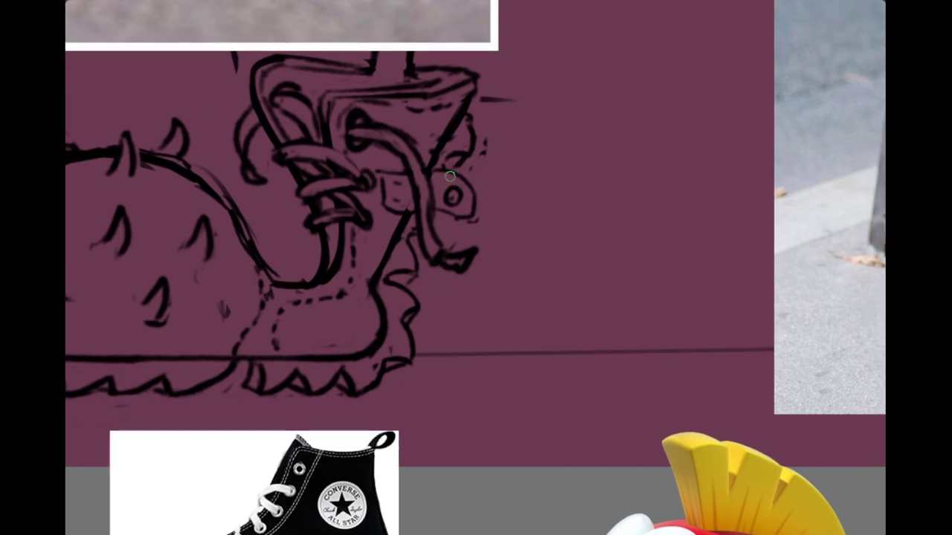
scroll(467, 216, down, 3)
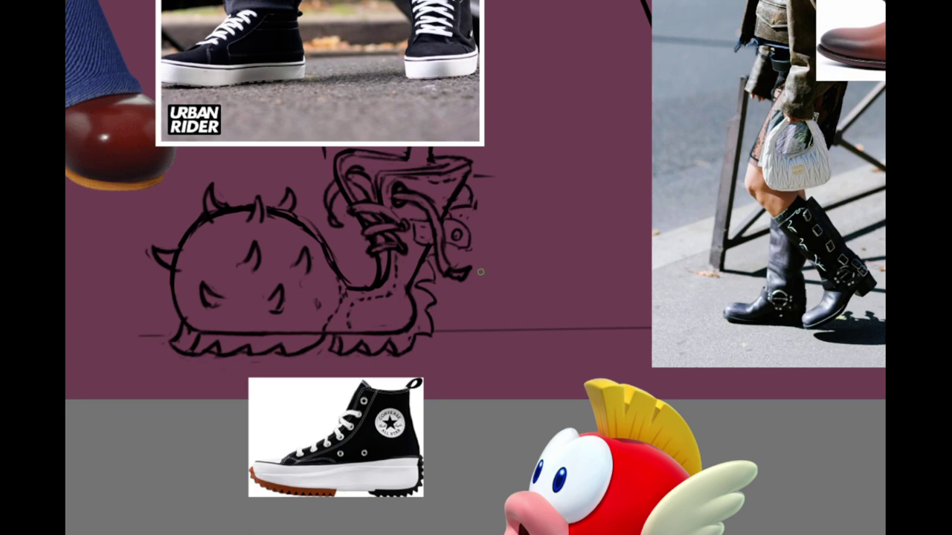
Step: Undo the jagged heel fin strokes and the placement of the red fish reference image
key(ctrl+z)
key(ctrl+z)
key(ctrl+z)
key(ctrl+z)
key(ctrl+z)
key(ctrl+z)
key(ctrl+z)
key(ctrl+z)
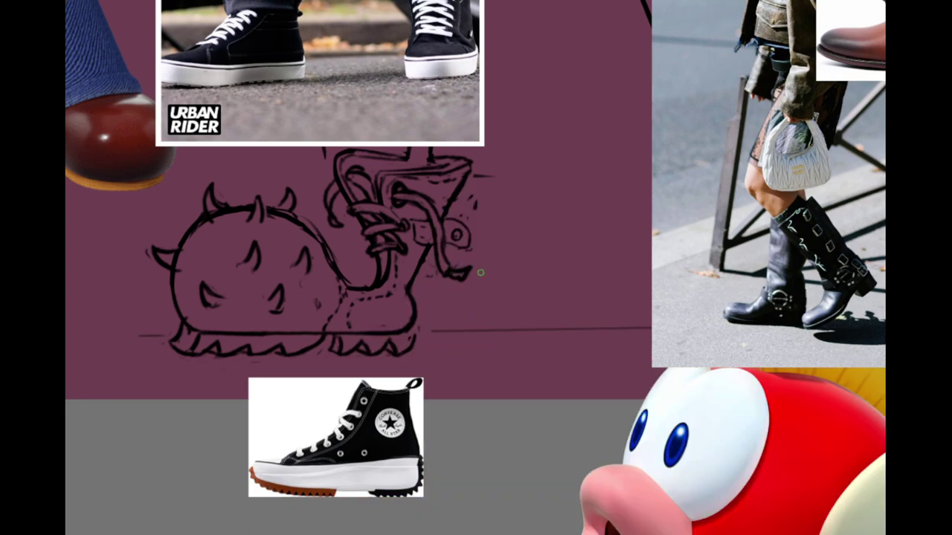
key(ctrl+z)
key(ctrl+z)
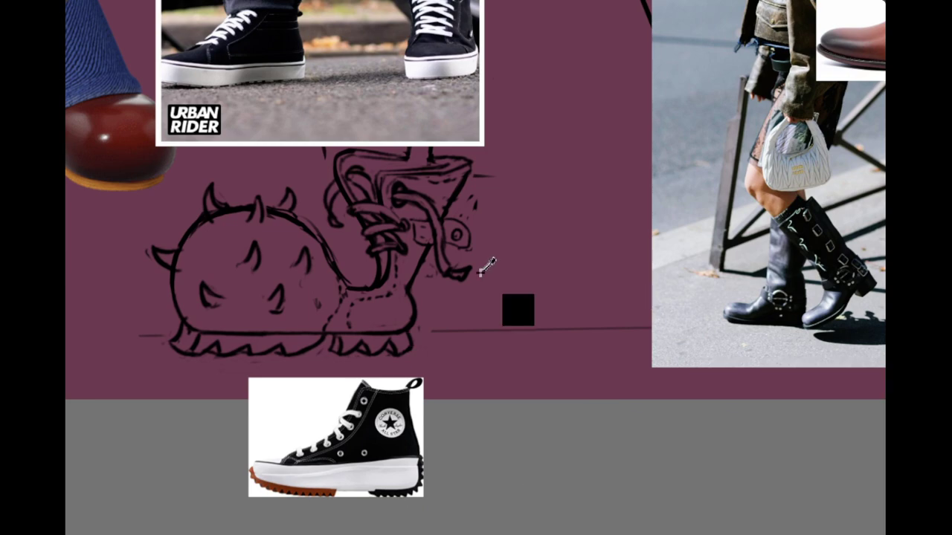
Step: Try a narrow row of small pointed spikes running up the back of the boot from the sole to the cuff
mouse_move(403, 320)
mouse_down()
mouse_move(427, 306)
mouse_move(399, 304)
mouse_up()
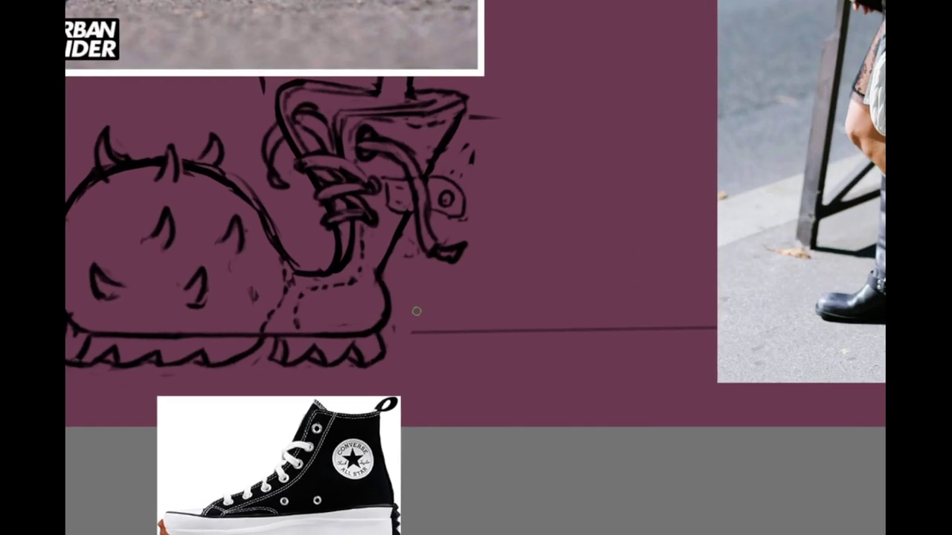
scroll(373, 359, up, 2)
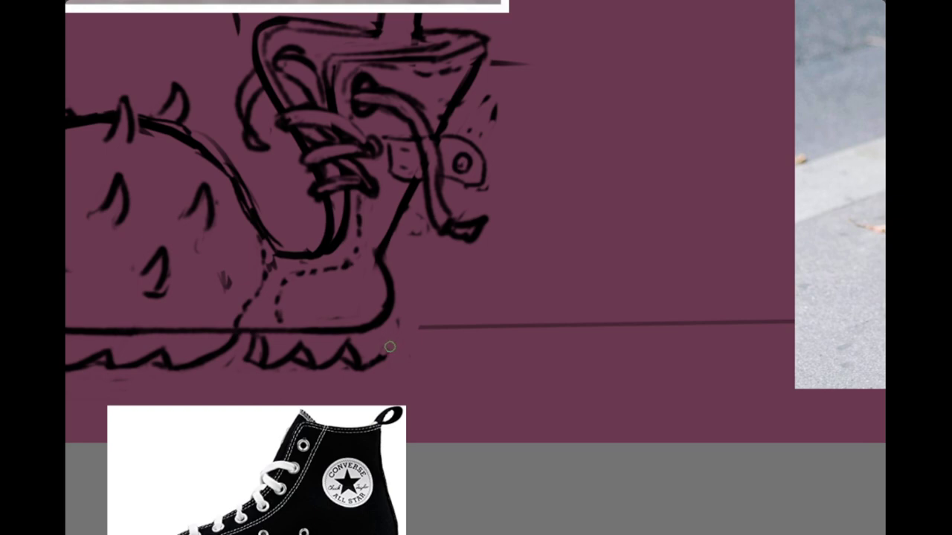
mouse_move(384, 357)
mouse_down()
mouse_move(389, 335)
mouse_move(414, 326)
mouse_move(408, 282)
mouse_up()
key(ctrl+z)
key(ctrl+z)
mouse_move(389, 336)
mouse_down()
mouse_move(425, 321)
mouse_move(428, 230)
mouse_move(410, 217)
mouse_up()
drag(451, 206, 421, 262)
mouse_move(415, 245)
mouse_down()
mouse_move(453, 226)
mouse_move(443, 197)
mouse_move(461, 112)
mouse_up()
scroll(510, 260, down, 5)
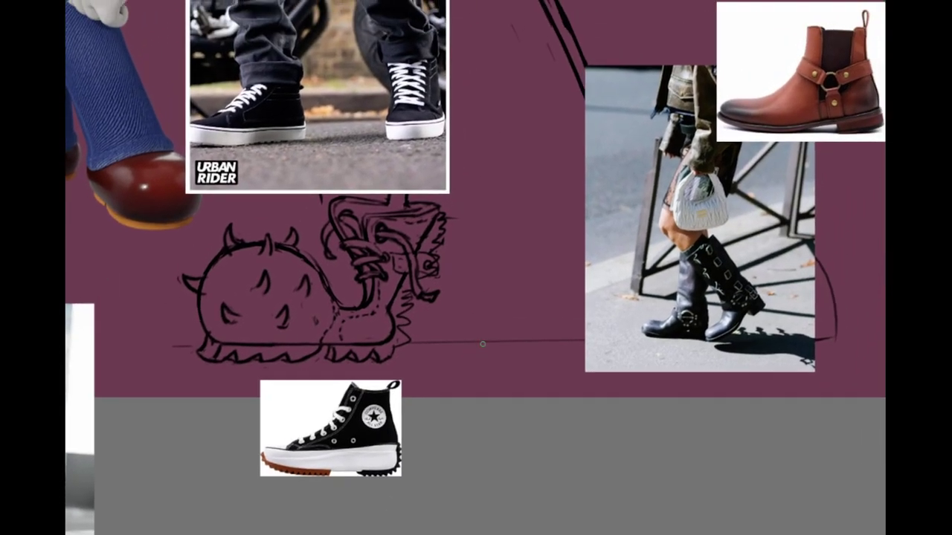
scroll(484, 341, down, 6)
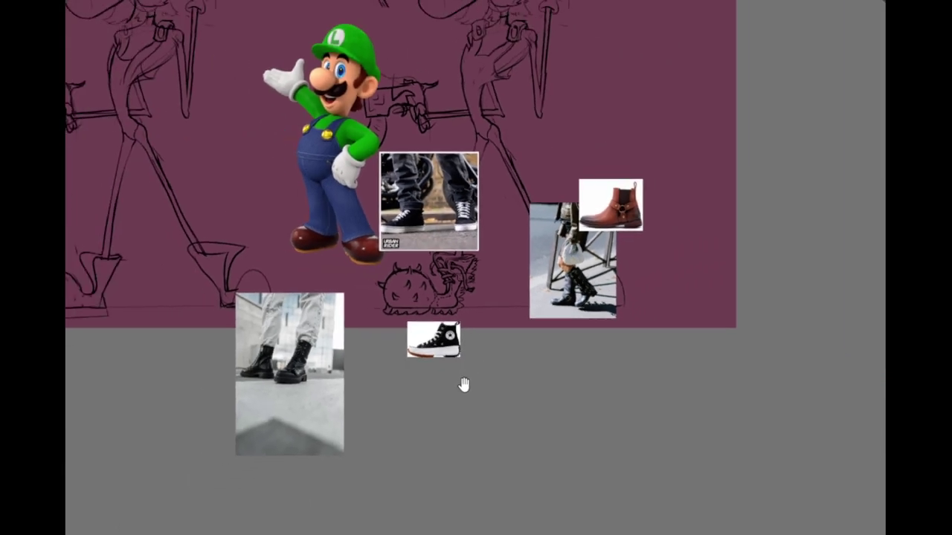
Step: Try to extend the heel end of the sole into a single spike pointing backward at the ground line
drag(488, 296, 446, 446)
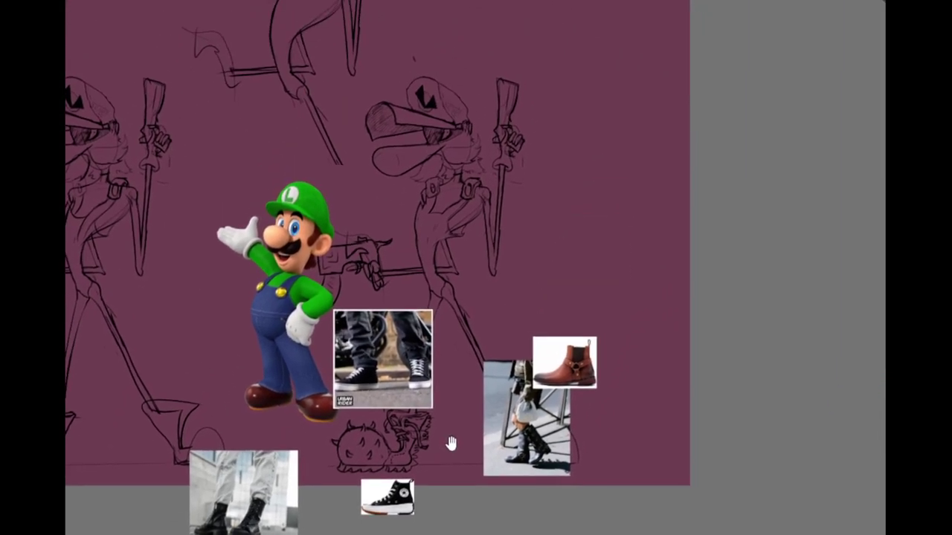
scroll(452, 444, up, 6)
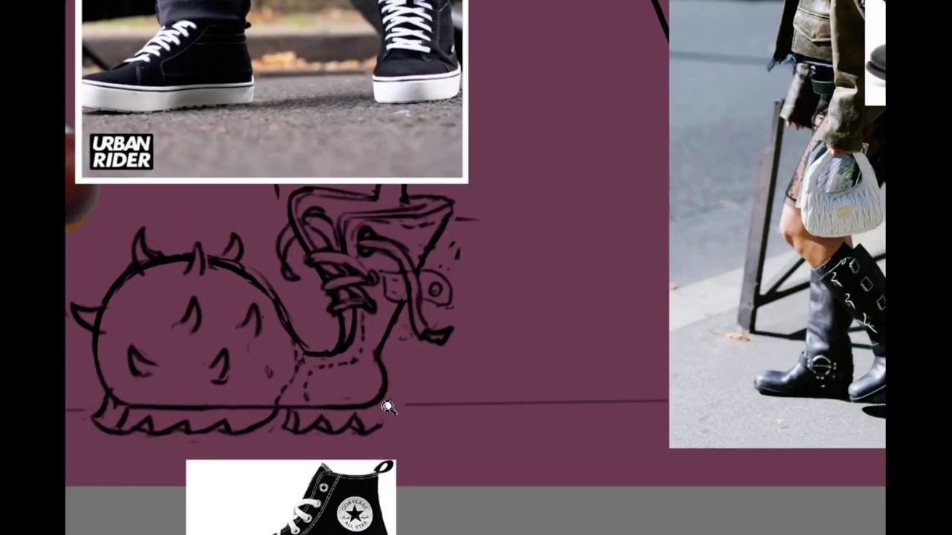
scroll(387, 406, up, 2)
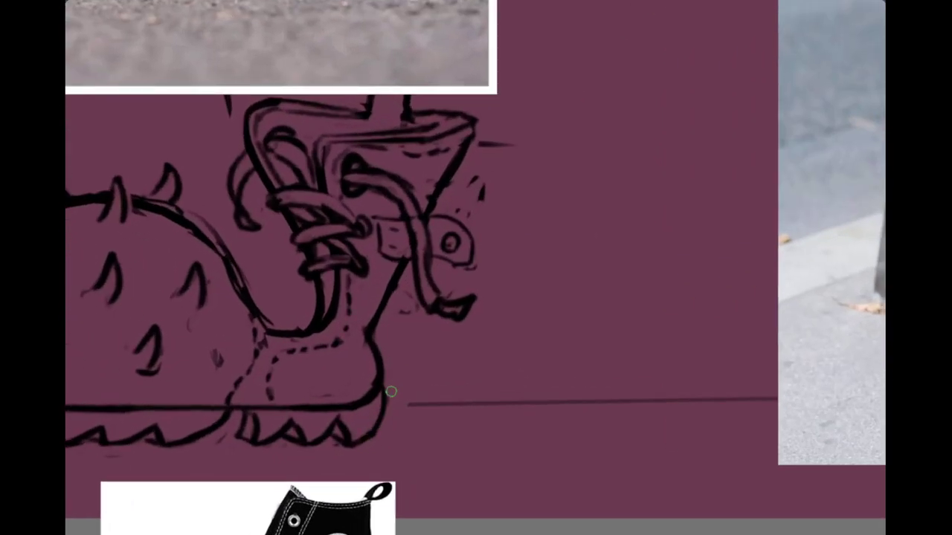
scroll(389, 386, down, 3)
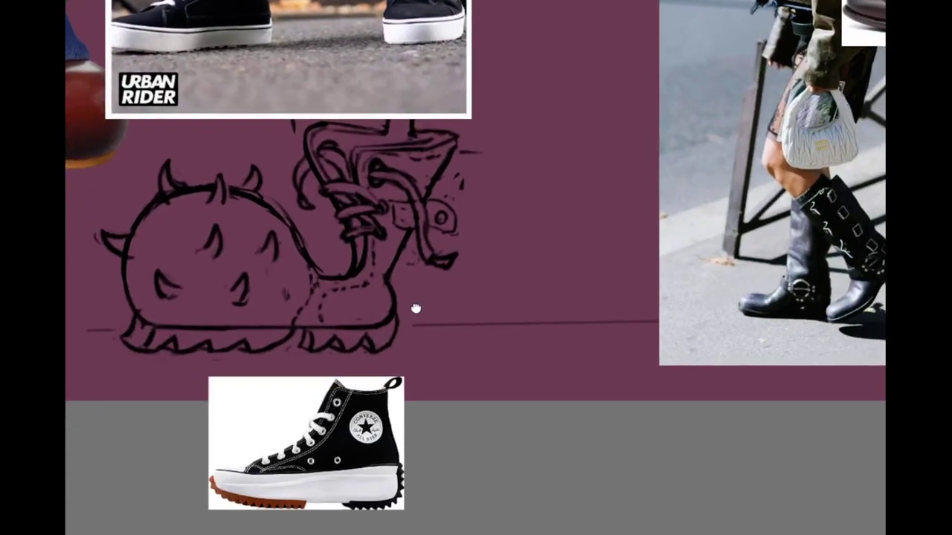
scroll(402, 322, up, 2)
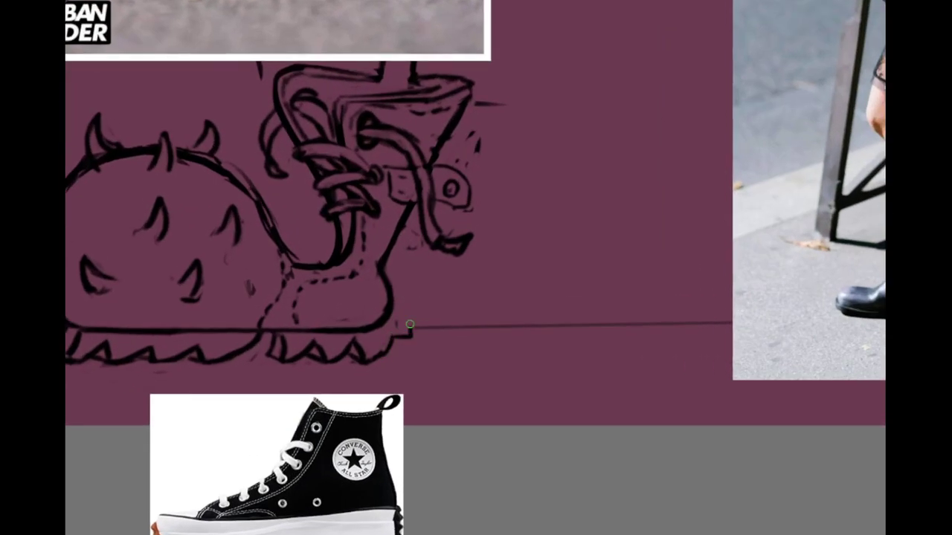
key(ctrl+z)
mouse_move(398, 337)
mouse_down()
mouse_move(415, 334)
mouse_move(406, 306)
mouse_up()
mouse_move(421, 310)
mouse_down()
mouse_move(422, 224)
mouse_move(409, 347)
mouse_up()
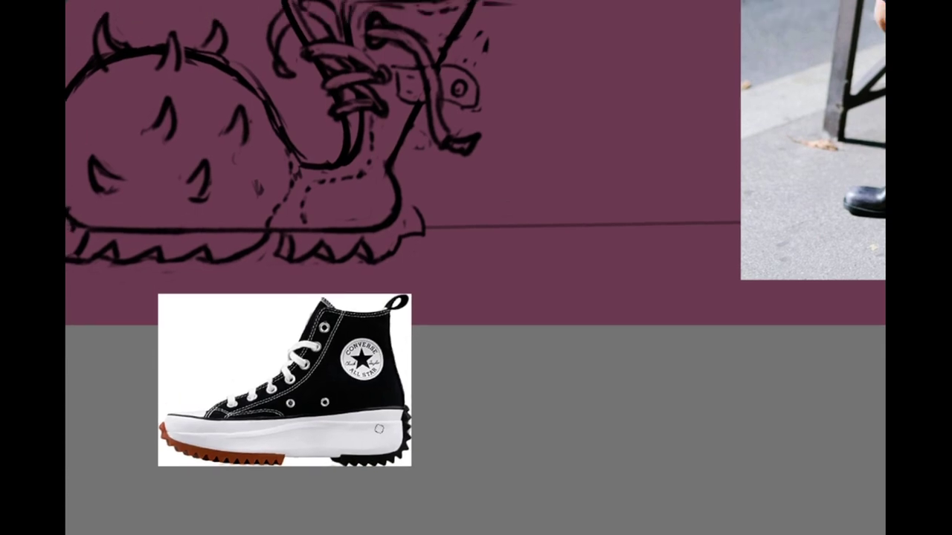
Step: Try a curved spike rising behind the heel from the last sole tooth, comparing it with the Converse outsole
drag(346, 474, 380, 406)
drag(392, 281, 380, 424)
scroll(379, 423, up, 5)
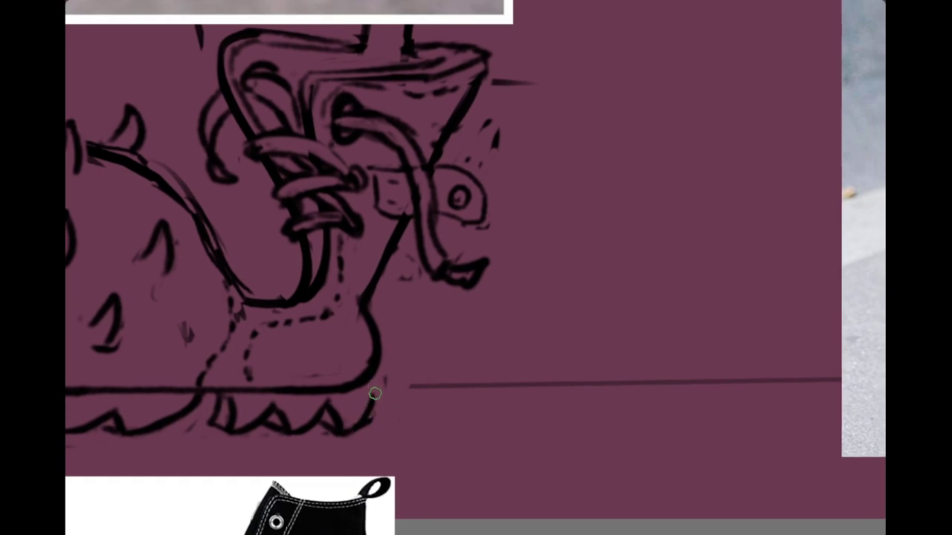
drag(403, 374, 399, 332)
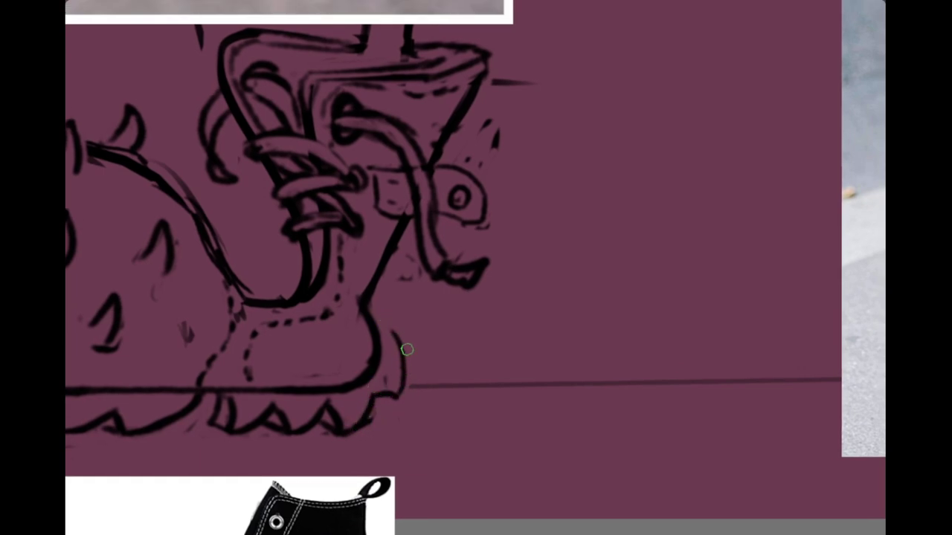
key(ctrl+z)
drag(399, 394, 395, 352)
key(ctrl+z)
key(ctrl+z)
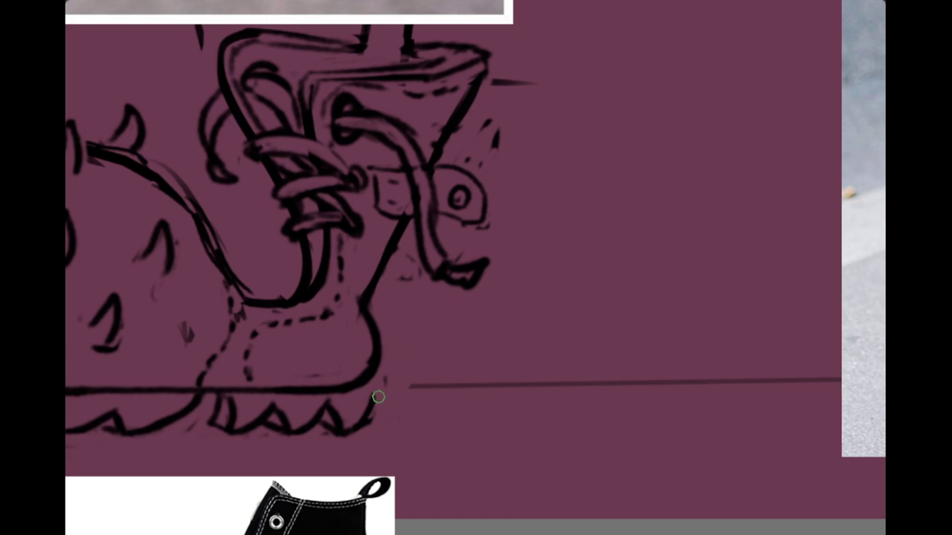
Step: Try several versions of the first fin point where the sole meets the back of the heel
mouse_move(375, 398)
mouse_down()
mouse_move(399, 394)
mouse_move(392, 352)
mouse_move(384, 387)
mouse_move(367, 336)
mouse_move(376, 361)
mouse_up()
key(ctrl+z)
key(ctrl+z)
key(ctrl+z)
mouse_move(352, 451)
mouse_down()
mouse_move(380, 448)
mouse_move(359, 390)
mouse_move(379, 389)
mouse_move(358, 359)
mouse_up()
key(ctrl+z)
key(ctrl+z)
drag(366, 397, 390, 389)
drag(389, 389, 358, 355)
key(ctrl+z)
key(ctrl+z)
Step: Draw a jagged fin up the back of the heel from the sole to just behind the hanging lace
mouse_move(364, 398)
mouse_down()
mouse_move(390, 383)
mouse_move(355, 354)
mouse_move(376, 364)
mouse_move(362, 354)
mouse_move(380, 340)
mouse_up()
drag(380, 340, 357, 310)
scroll(381, 306, up, 1)
key(ctrl+z)
key(ctrl+z)
key(ctrl+z)
mouse_move(349, 365)
mouse_down()
mouse_move(375, 398)
mouse_move(348, 372)
mouse_move(392, 370)
mouse_move(364, 364)
mouse_move(389, 362)
mouse_move(376, 325)
mouse_up()
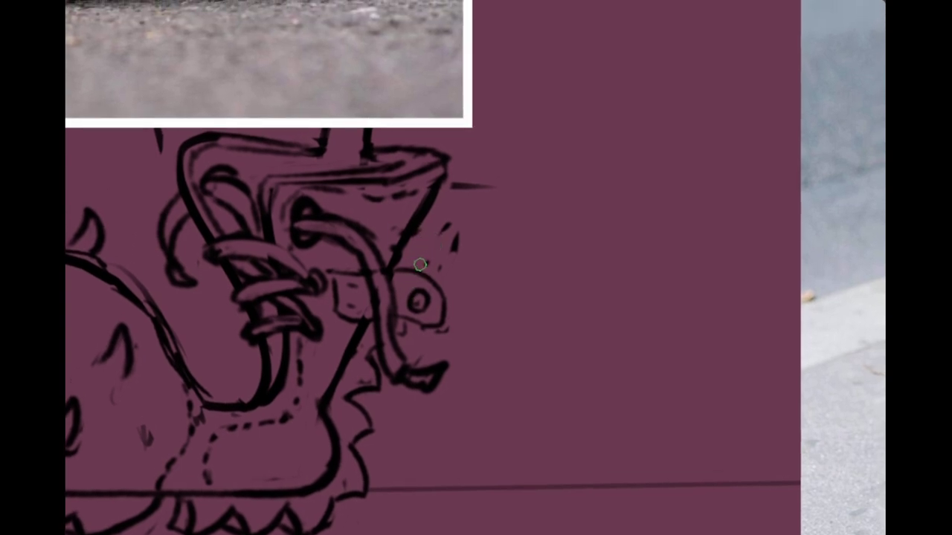
Step: Continue the jagged fin above the buckle, joining its highest point to the back of the boot's cuff
mouse_move(420, 265)
mouse_down()
mouse_move(461, 209)
mouse_move(453, 192)
mouse_up()
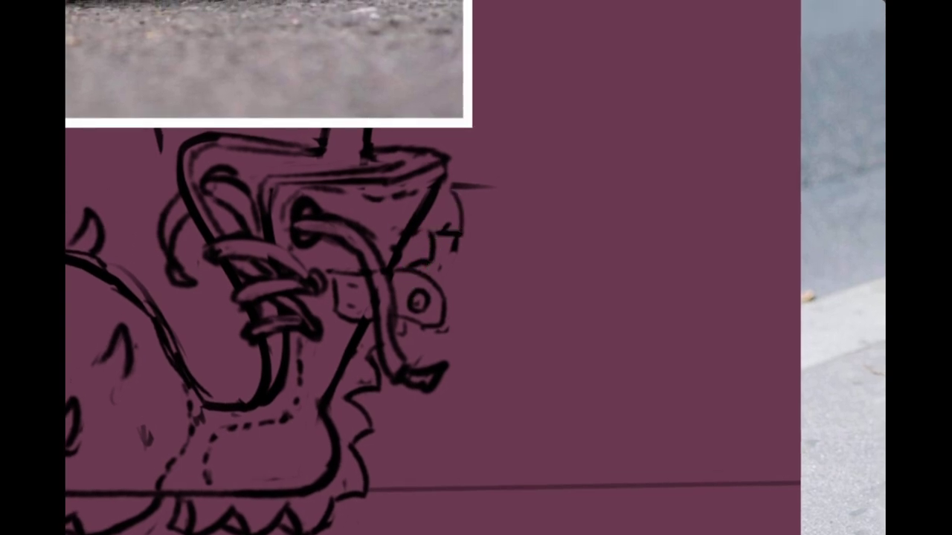
key(ctrl+z)
mouse_move(439, 233)
mouse_down()
mouse_move(455, 224)
mouse_move(443, 192)
mouse_move(461, 224)
mouse_move(429, 232)
mouse_move(447, 203)
mouse_move(455, 241)
mouse_move(431, 246)
mouse_move(446, 238)
mouse_move(434, 236)
mouse_up()
key(ctrl+z)
key(ctrl+z)
key(ctrl+z)
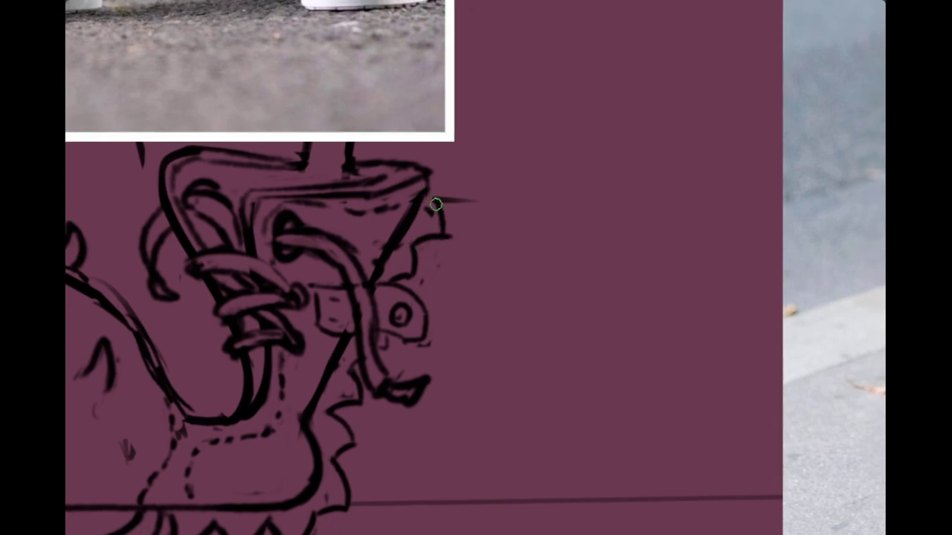
key(ctrl+z)
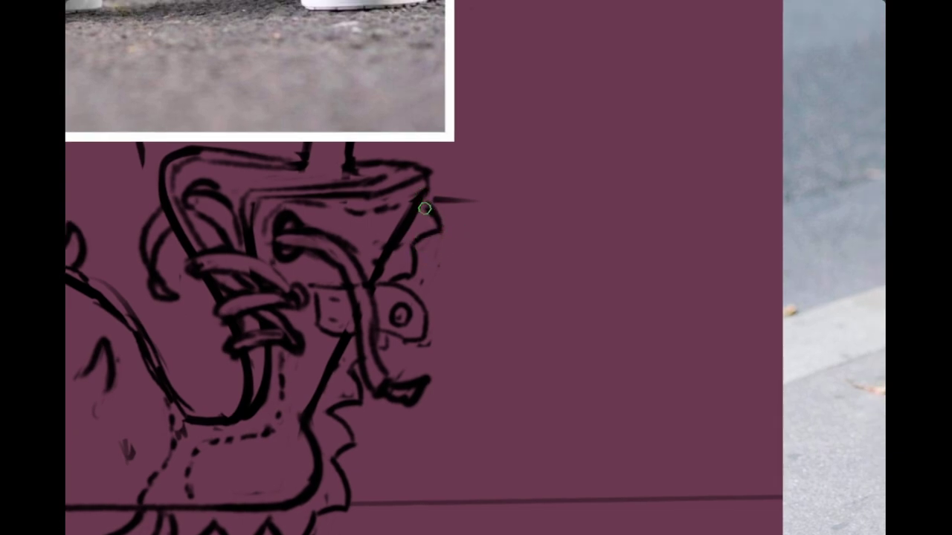
drag(457, 205, 459, 287)
drag(459, 288, 429, 314)
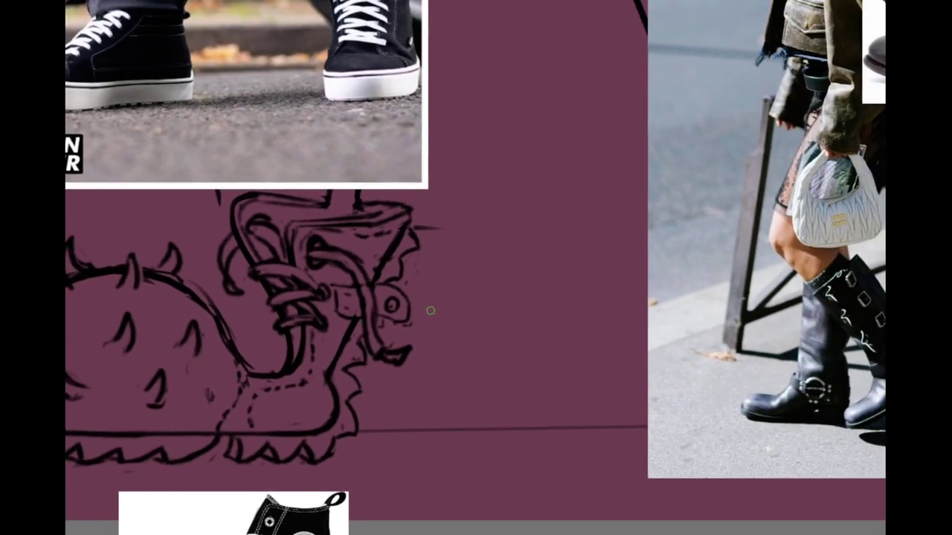
scroll(428, 298, down, 5)
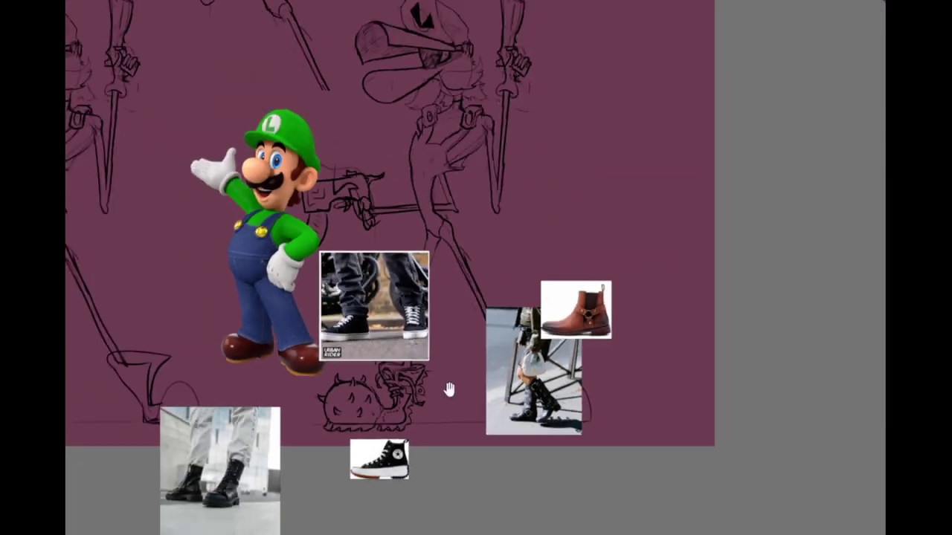
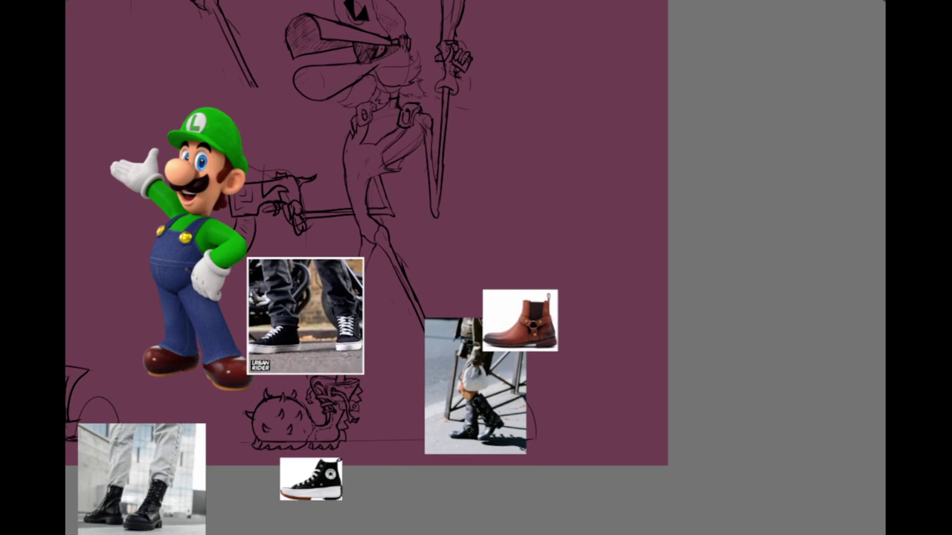
Step: Move the black sneaker reference photo away from the character's leg and boot, over Luigi's legs, and apply the transformation
drag(310, 313, 195, 367)
scroll(316, 317, up, 1)
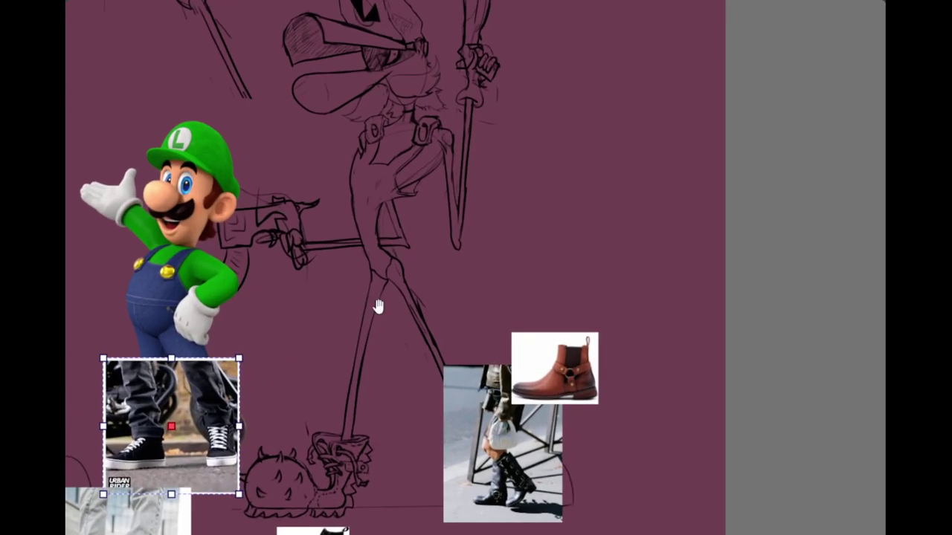
drag(379, 306, 421, 286)
key(Return)
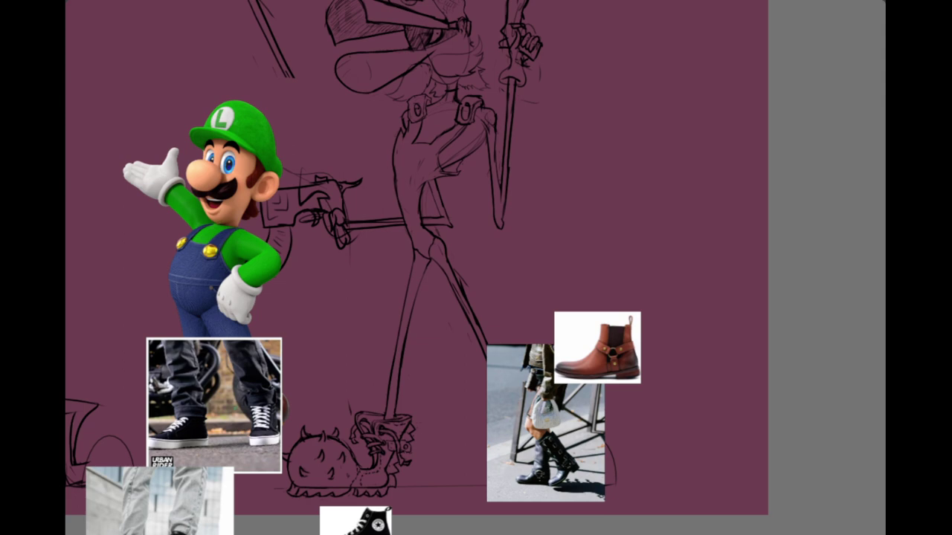
Step: Try resizing the black sneaker reference photo from its side edges
drag(228, 384, 265, 348)
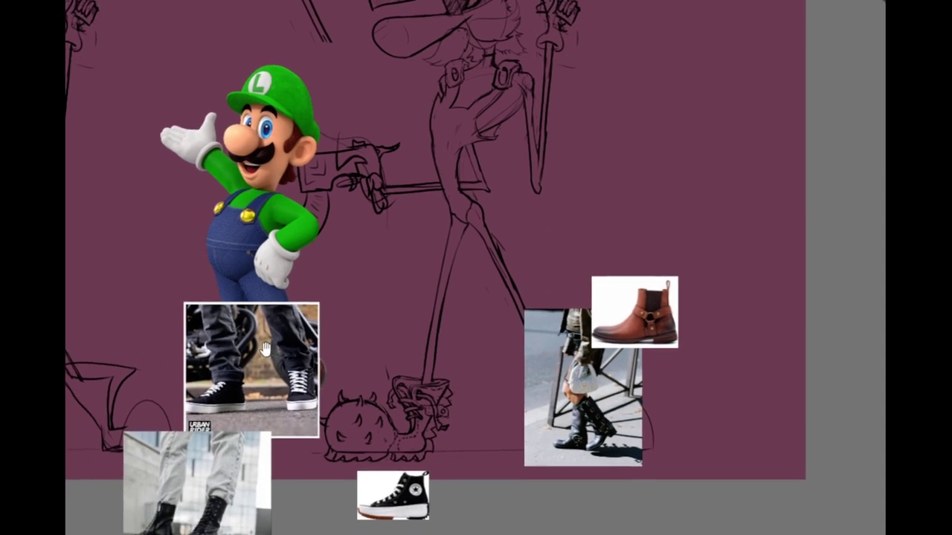
click(234, 374)
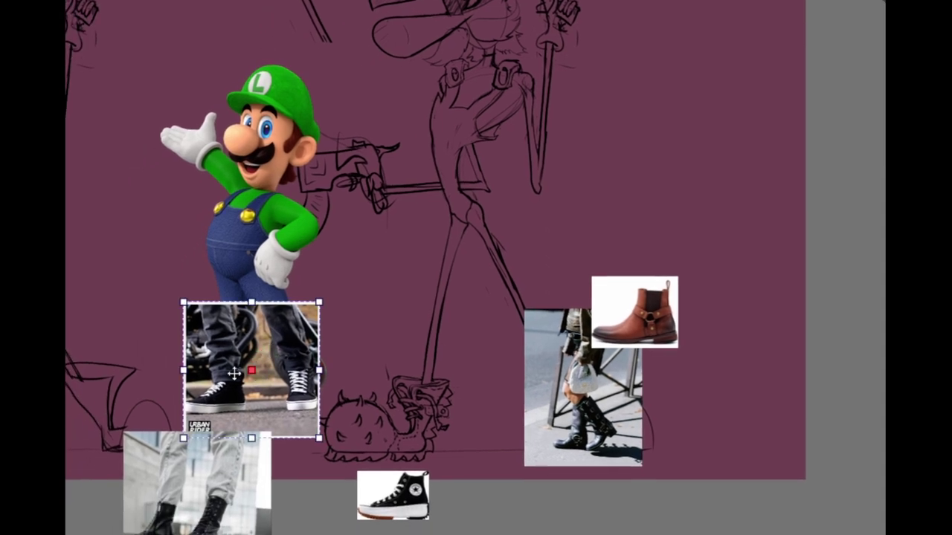
drag(180, 371, 212, 370)
drag(313, 377, 312, 379)
drag(212, 371, 188, 371)
drag(320, 369, 370, 354)
key(Return)
Step: Scale the black sneaker photo down and back up, and apply the transformation
click(252, 378)
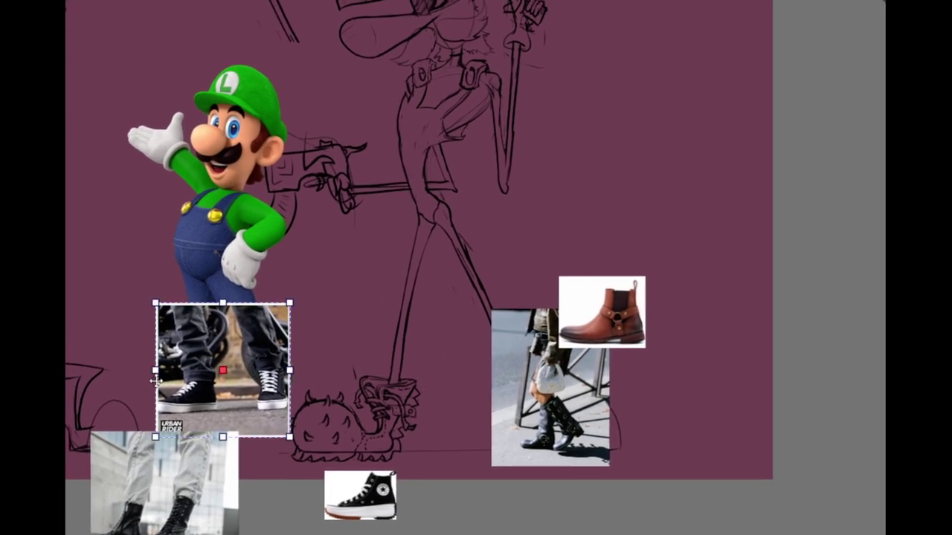
drag(155, 380, 161, 375)
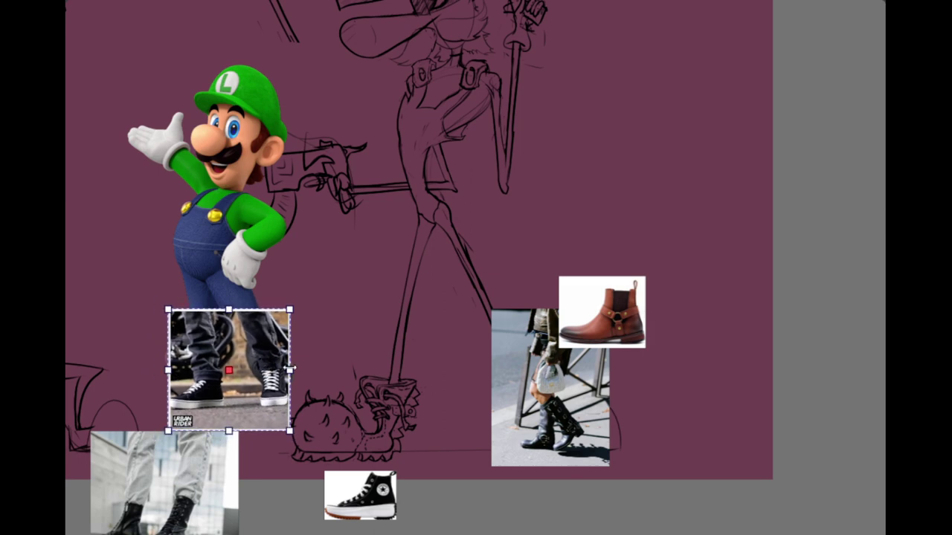
drag(292, 367, 258, 375)
scroll(286, 339, down, 1)
drag(316, 369, 302, 380)
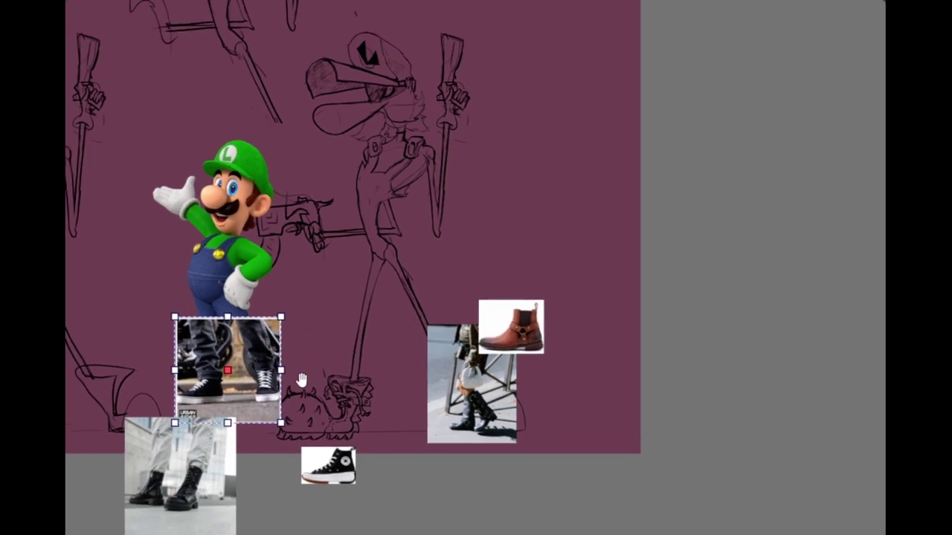
key(Return)
Step: Examine the spiked boot against the character's full figure and the surrounding reference images
drag(349, 348, 330, 298)
scroll(320, 326, up, 2)
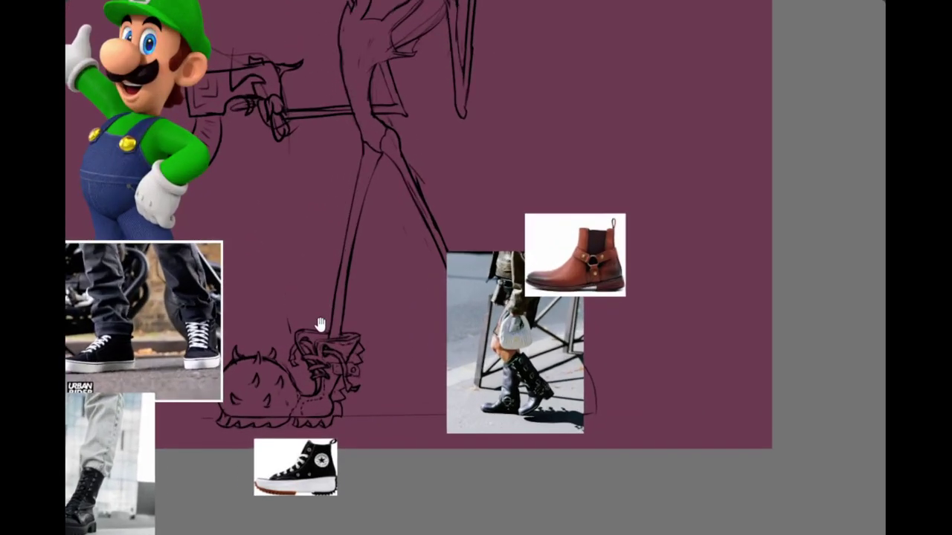
drag(274, 265, 416, 357)
scroll(311, 304, up, 1)
drag(312, 304, 353, 335)
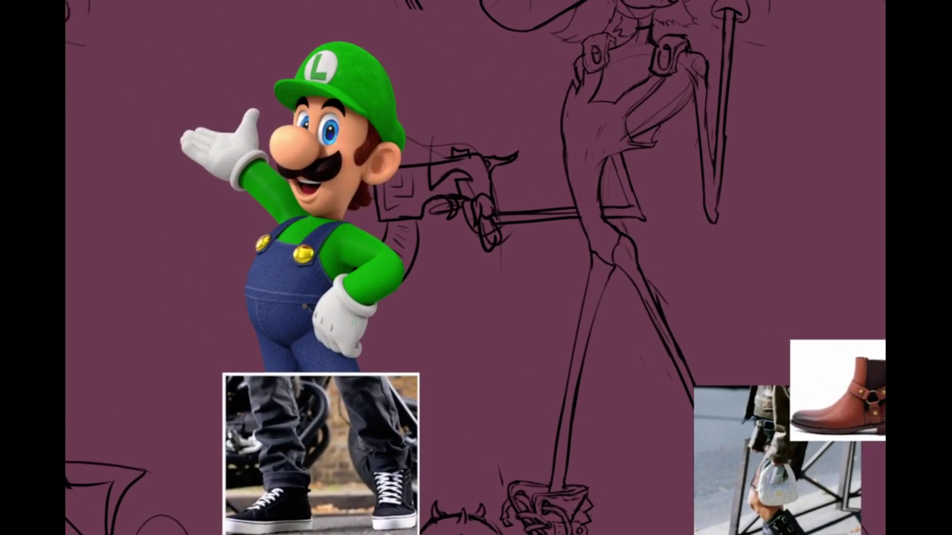
drag(292, 340, 333, 357)
key(ctrl+z)
drag(433, 274, 256, 164)
scroll(350, 297, down, 2)
drag(350, 297, 387, 353)
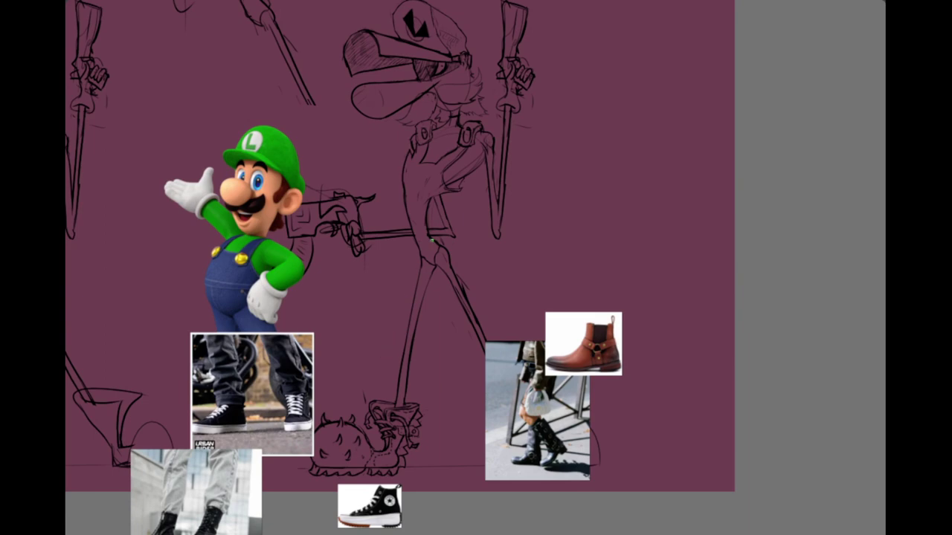
Step: Sketch the pointed side opening of the overalls below the underarm curve and try rotating it
mouse_move(445, 195)
mouse_down()
mouse_move(478, 135)
mouse_move(402, 248)
mouse_move(424, 196)
mouse_move(418, 244)
mouse_move(436, 280)
mouse_move(421, 322)
mouse_move(430, 358)
mouse_up()
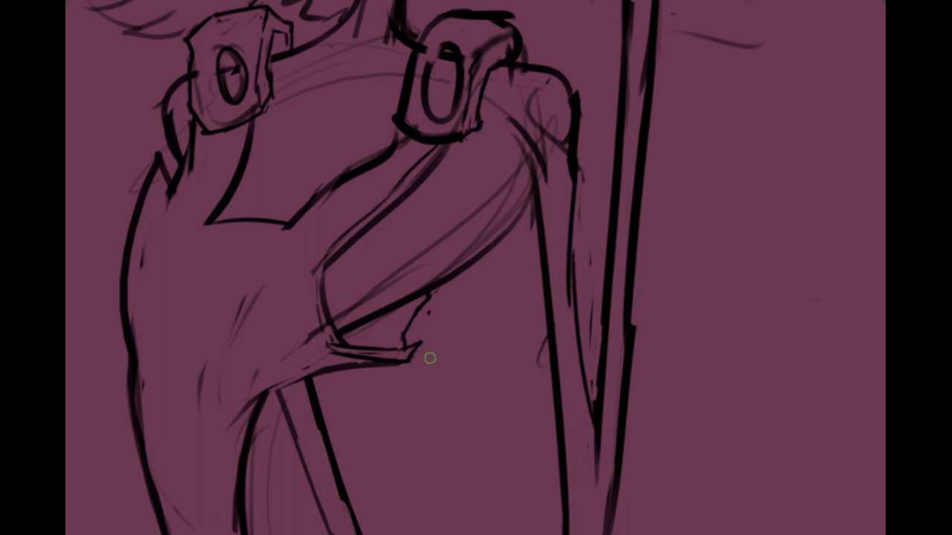
mouse_move(366, 388)
mouse_down()
mouse_move(317, 361)
mouse_move(306, 295)
mouse_move(319, 269)
mouse_move(350, 337)
mouse_up()
mouse_move(398, 318)
mouse_down()
mouse_move(462, 340)
mouse_move(430, 401)
mouse_up()
key(ctrl+t)
drag(467, 378, 493, 343)
key(ctrl+z)
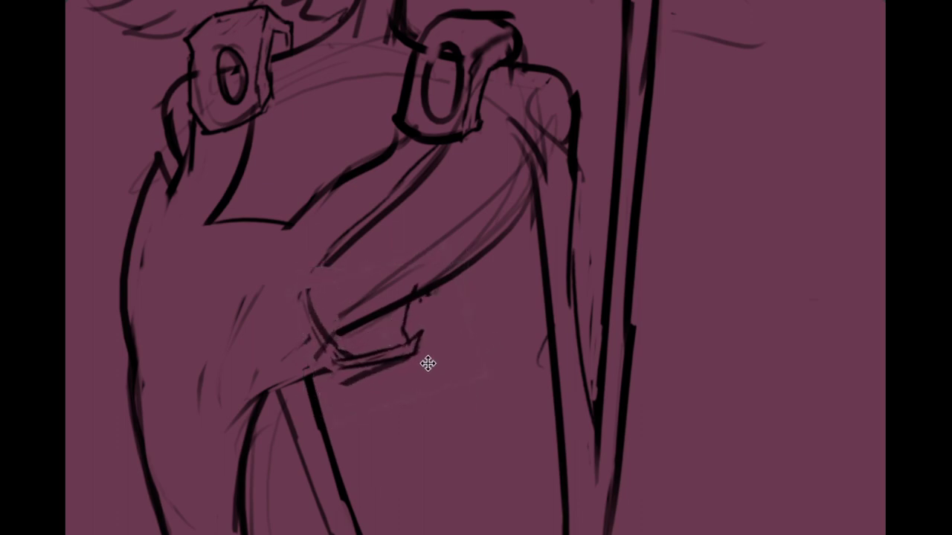
Step: Rotate the overalls' side opening counter-clockwise to tilt it upward beneath the arm, and apply the transformation
drag(427, 364, 449, 342)
drag(550, 346, 554, 332)
key(ctrl+minus)
key(ctrl+minus)
key(ctrl+minus)
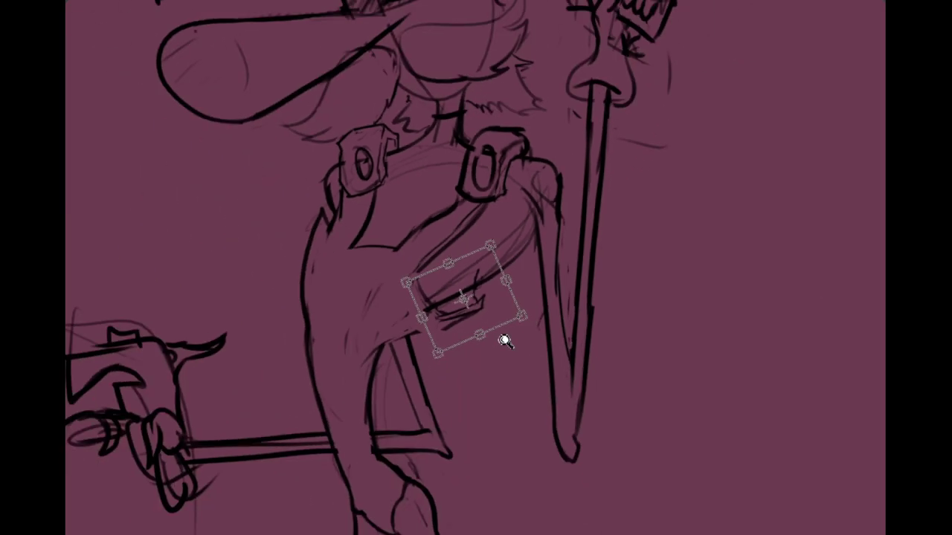
scroll(519, 337, down, 2)
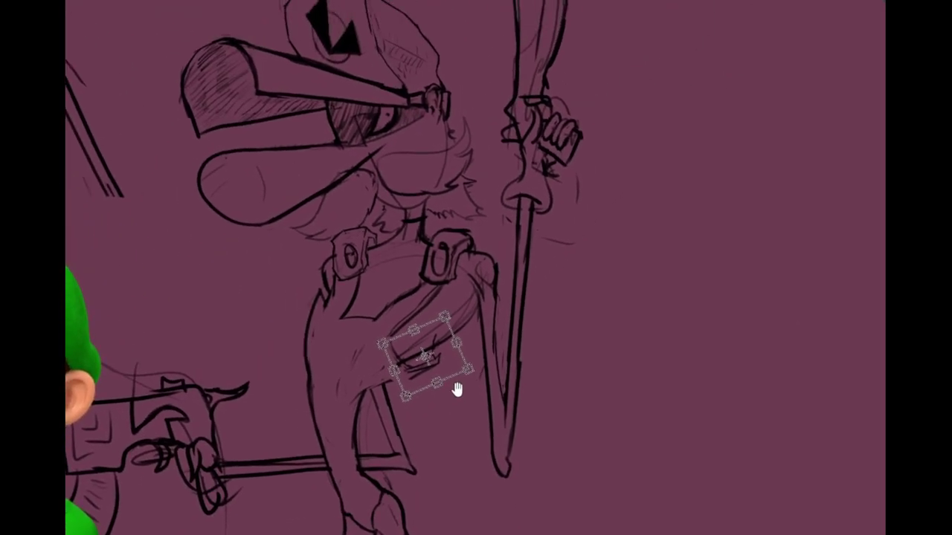
scroll(606, 228, up, 2)
scroll(510, 332, down, 2)
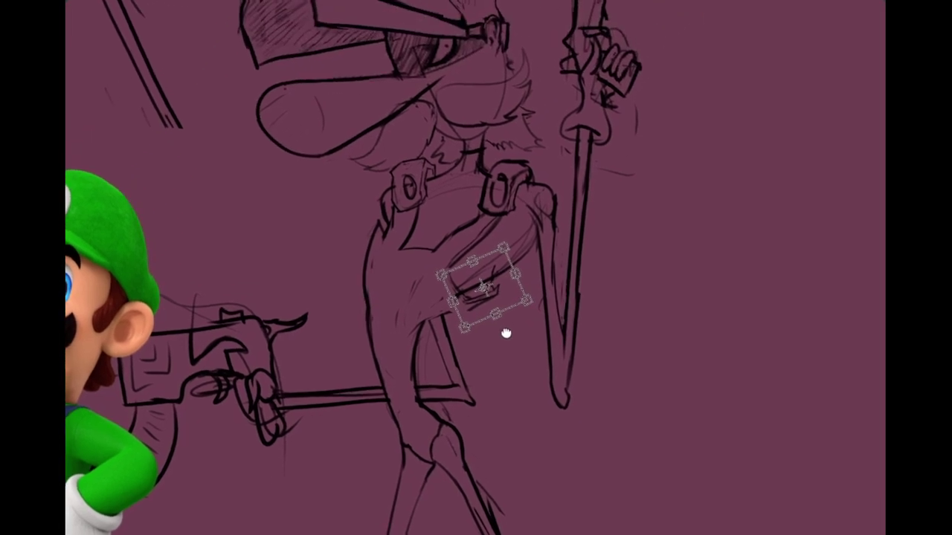
scroll(465, 353, up, 3)
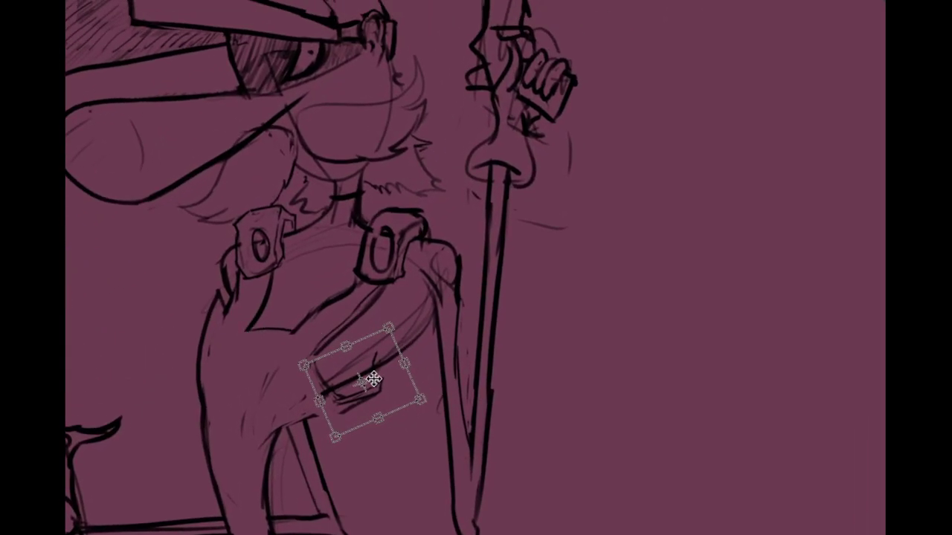
key(Return)
Step: Clear the lower end of the underarm line and lasso-select the side opening again
drag(395, 402, 654, 330)
key(l)
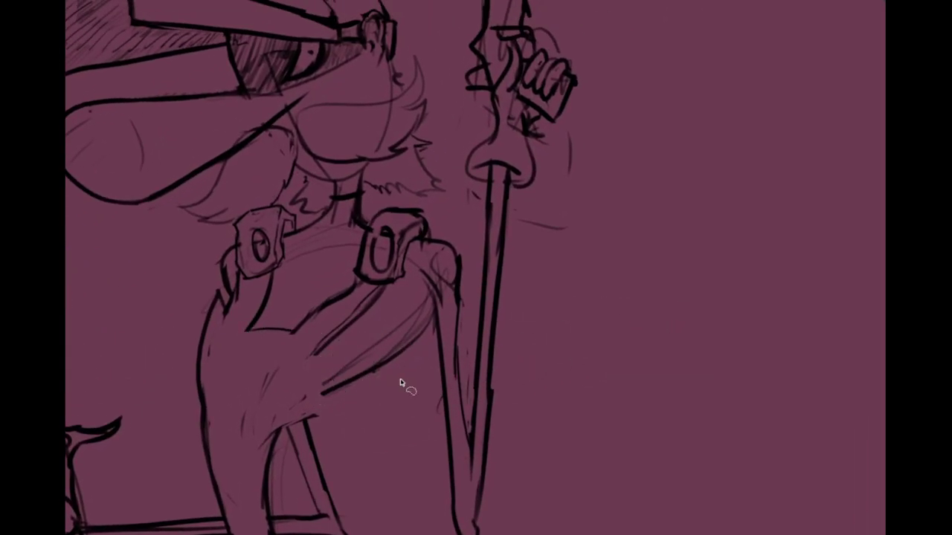
drag(384, 373, 382, 366)
key(Delete)
mouse_move(641, 385)
mouse_down()
mouse_move(602, 367)
mouse_move(730, 347)
mouse_move(395, 399)
mouse_up()
Step: Rotate and reposition the selected side opening so it meets the underarm curve, and apply the transformation
key(ctrl+t)
drag(459, 406, 464, 385)
drag(399, 397, 401, 371)
drag(522, 392, 523, 383)
drag(404, 372, 413, 383)
drag(512, 395, 506, 383)
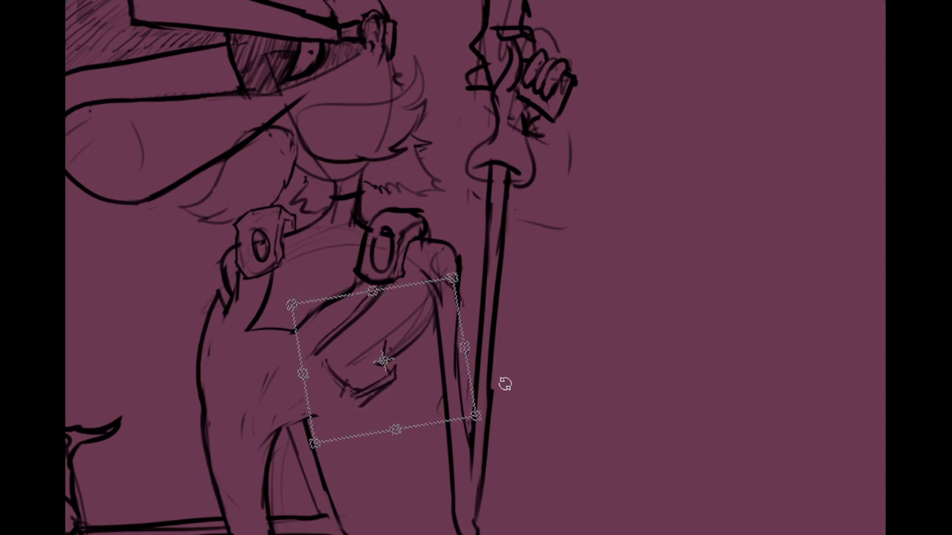
mouse_move(432, 385)
mouse_down()
mouse_move(437, 302)
mouse_move(453, 325)
mouse_move(454, 352)
mouse_up()
scroll(436, 294, up, 3)
scroll(433, 305, up, 1)
drag(454, 351, 453, 359)
key(ctrl+z)
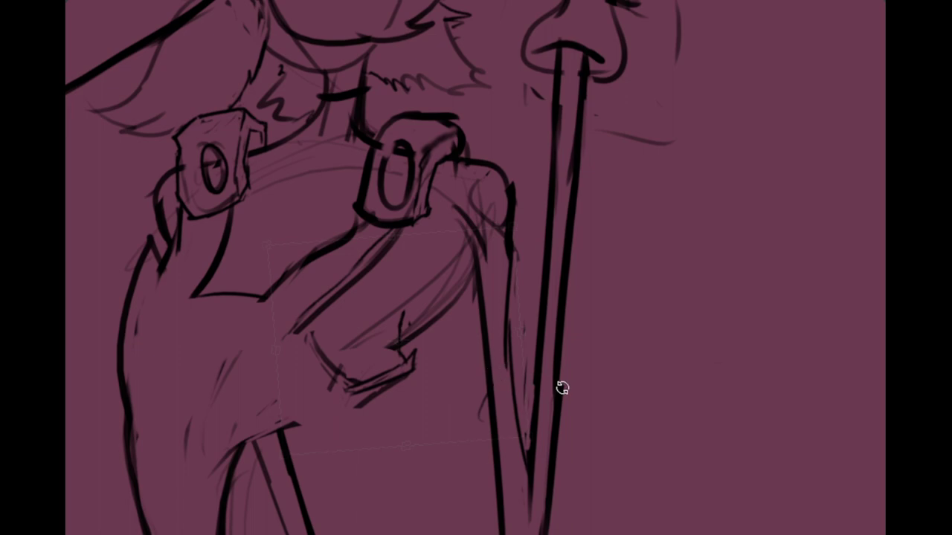
drag(563, 388, 560, 383)
key(Return)
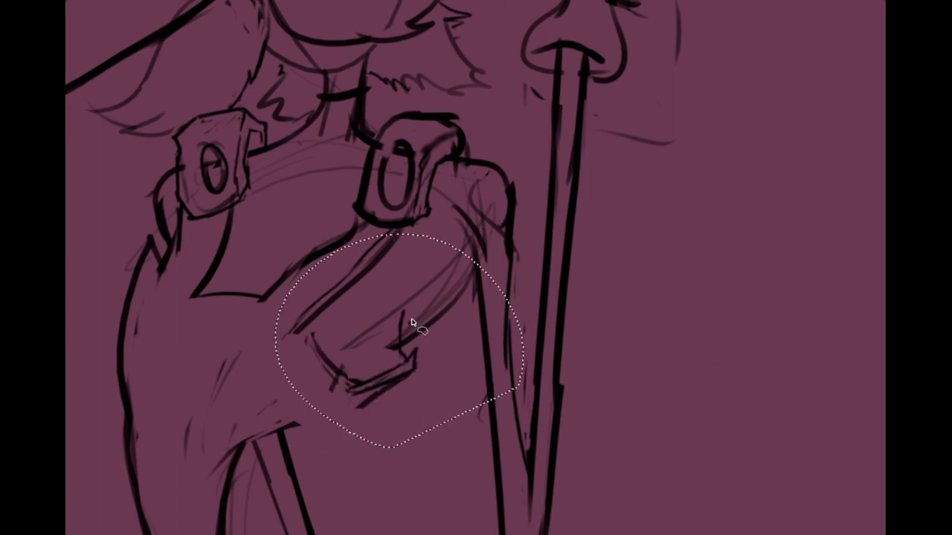
Step: Deselect, redraw the underarm line down to the side opening, and join the overalls' lower edge and strap to the opening
mouse_move(399, 346)
mouse_down()
mouse_move(424, 298)
mouse_move(420, 348)
mouse_move(358, 368)
mouse_up()
key(ctrl+d)
key(b)
drag(403, 344, 350, 386)
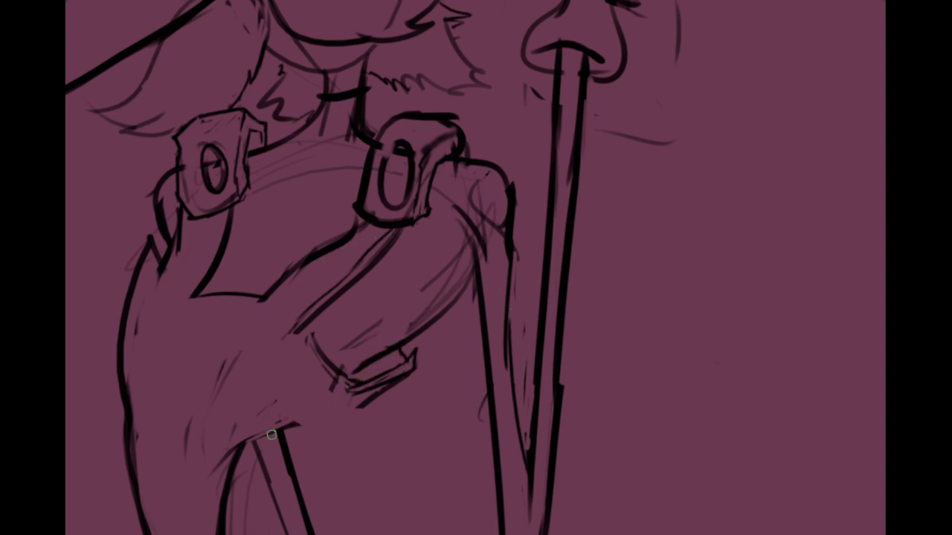
mouse_move(244, 446)
mouse_down()
mouse_move(379, 382)
mouse_move(304, 415)
mouse_move(316, 414)
mouse_move(299, 426)
mouse_move(364, 394)
mouse_up()
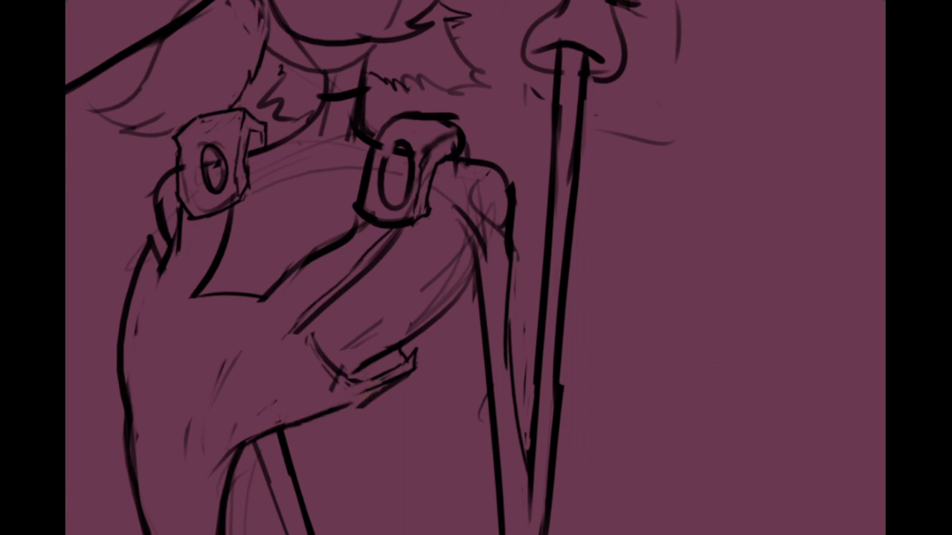
key(ctrl+z)
drag(275, 431, 372, 390)
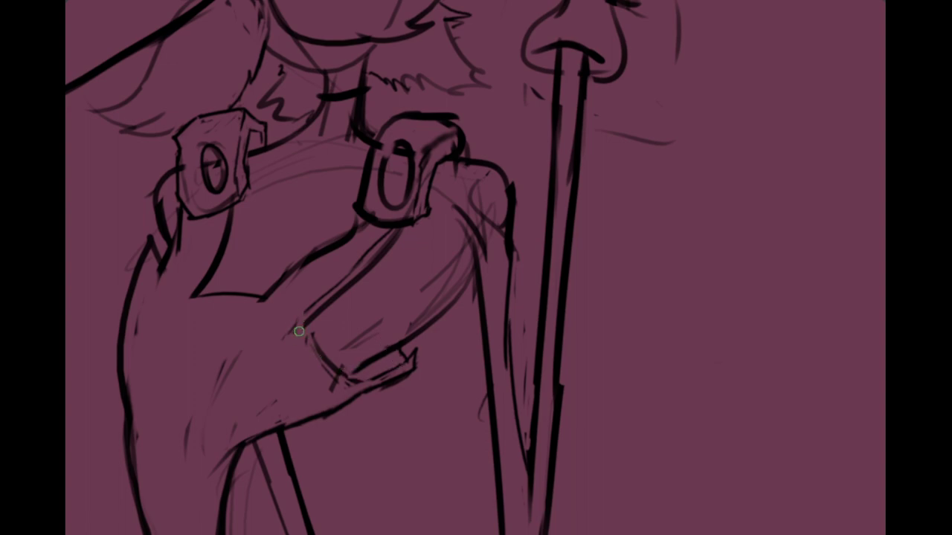
mouse_move(308, 322)
mouse_down()
mouse_move(318, 350)
mouse_move(295, 344)
mouse_move(320, 350)
mouse_up()
key(ctrl+z)
Step: Try drawing a round, keyhole-like button where the shoulder strap meets the overalls' bib
mouse_move(275, 296)
mouse_down()
mouse_move(236, 332)
mouse_move(275, 346)
mouse_up()
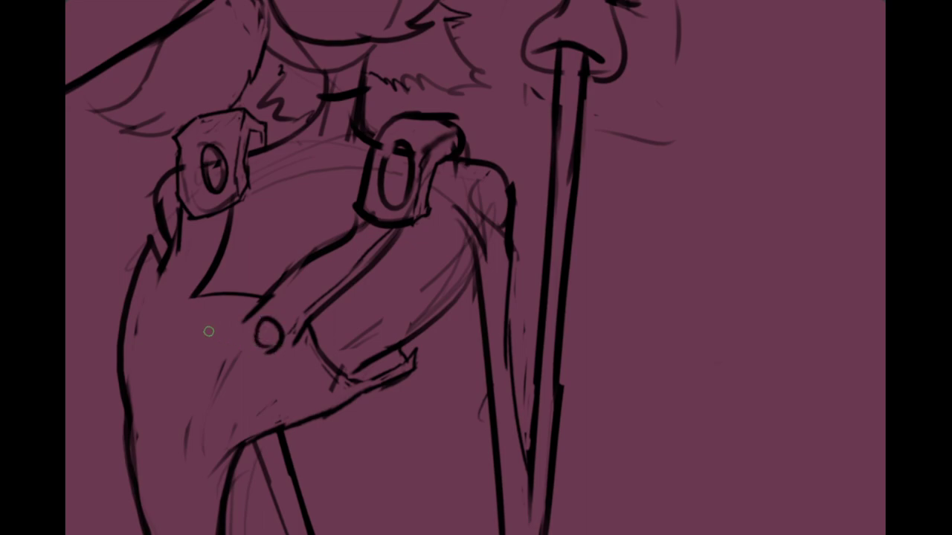
drag(160, 287, 157, 308)
mouse_move(505, 350)
mouse_down()
mouse_move(421, 382)
mouse_move(407, 199)
mouse_move(431, 340)
mouse_move(399, 446)
mouse_move(379, 261)
mouse_move(382, 334)
mouse_move(377, 300)
mouse_move(346, 319)
mouse_move(371, 292)
mouse_up()
key(ctrl+z)
key(ctrl+z)
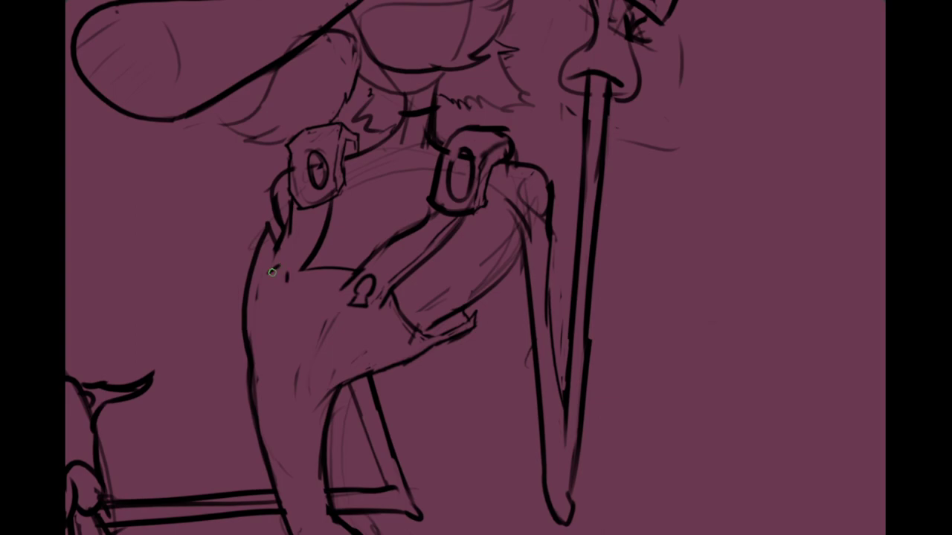
drag(281, 266, 282, 268)
drag(398, 302, 385, 423)
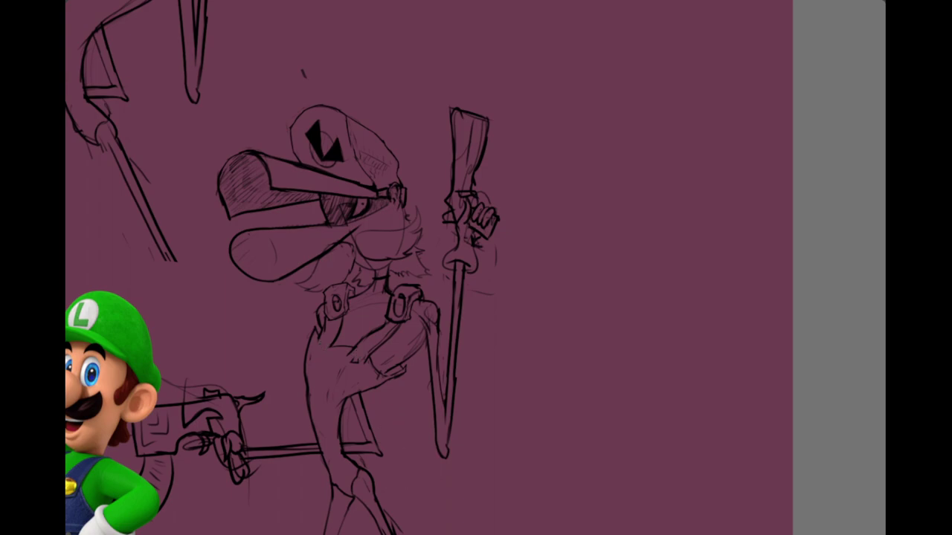
Step: Rework the overalls' lower edge running up to the pointed end of the side opening
scroll(385, 426, up, 3)
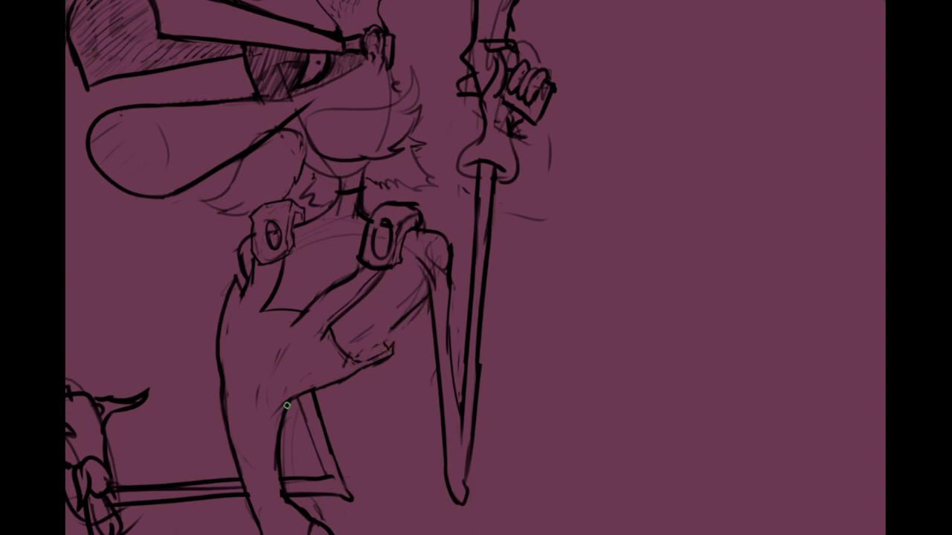
drag(305, 377, 375, 348)
key(ctrl+z)
mouse_move(291, 399)
mouse_down()
mouse_move(341, 353)
mouse_move(394, 330)
mouse_up()
scroll(400, 359, down, 2)
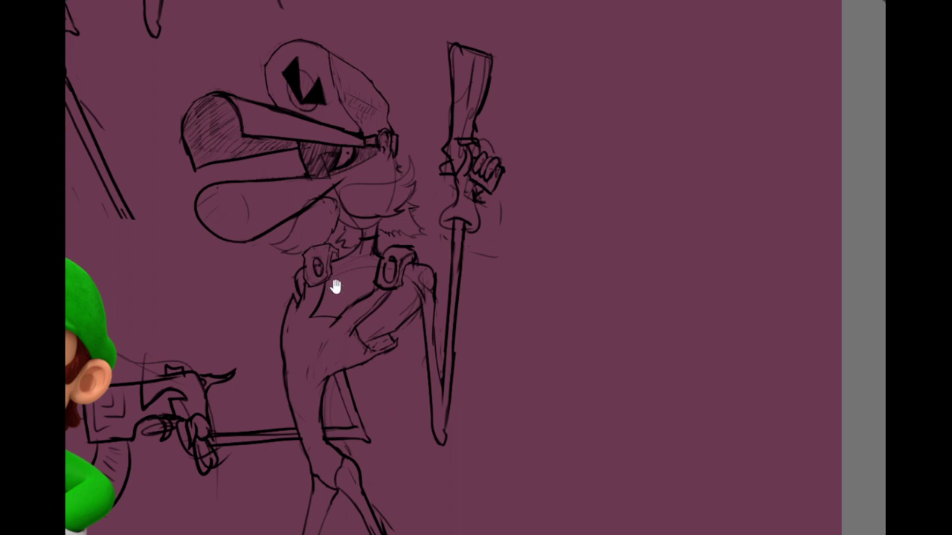
Step: Lasso-select both halves of the moustache beneath the long nose
scroll(335, 283, up, 3)
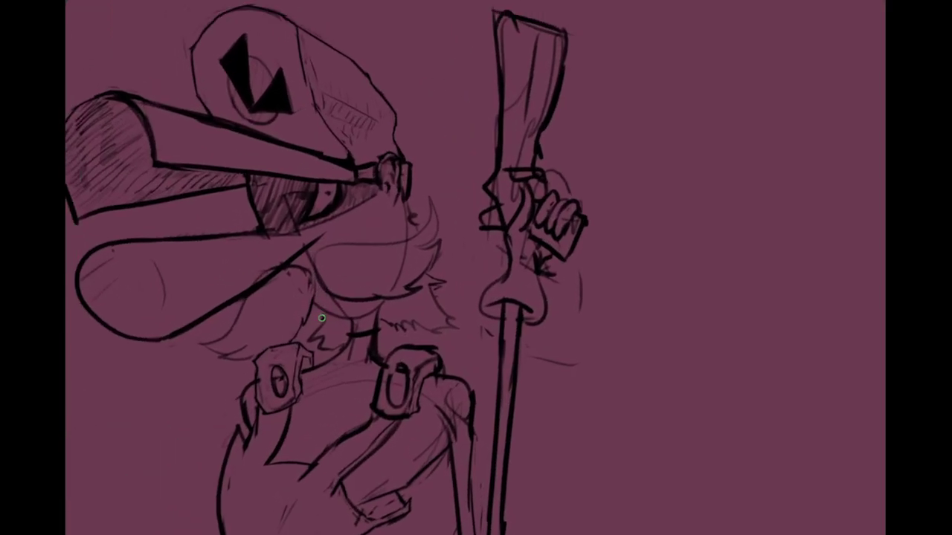
drag(314, 301, 324, 299)
scroll(321, 291, up, 1)
mouse_move(348, 199)
mouse_down()
mouse_move(300, 331)
mouse_move(315, 334)
mouse_up()
key(l)
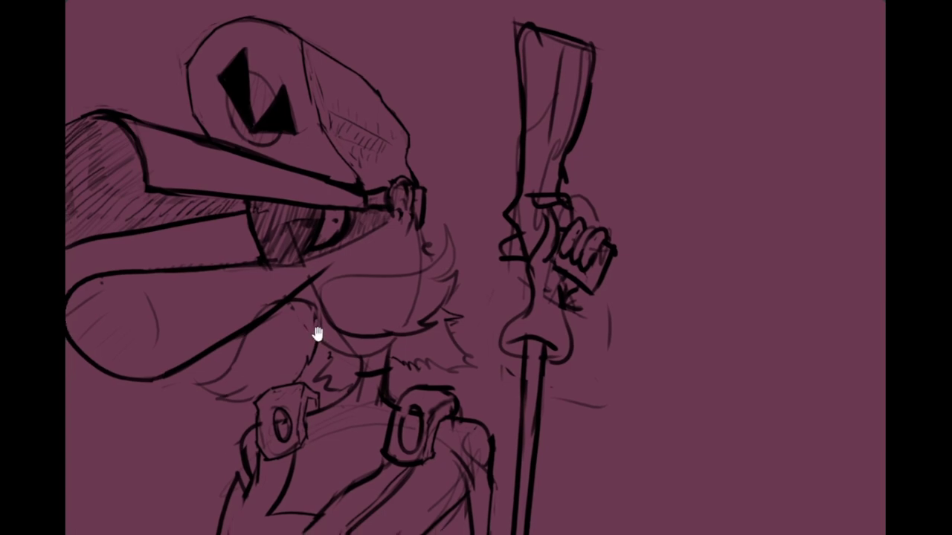
mouse_move(298, 385)
mouse_down()
mouse_move(219, 420)
mouse_move(195, 388)
mouse_move(302, 296)
mouse_move(318, 308)
mouse_move(300, 324)
mouse_move(377, 275)
mouse_move(398, 283)
mouse_move(426, 266)
mouse_move(475, 265)
mouse_move(446, 334)
mouse_move(396, 360)
mouse_move(348, 359)
mouse_move(350, 339)
mouse_up()
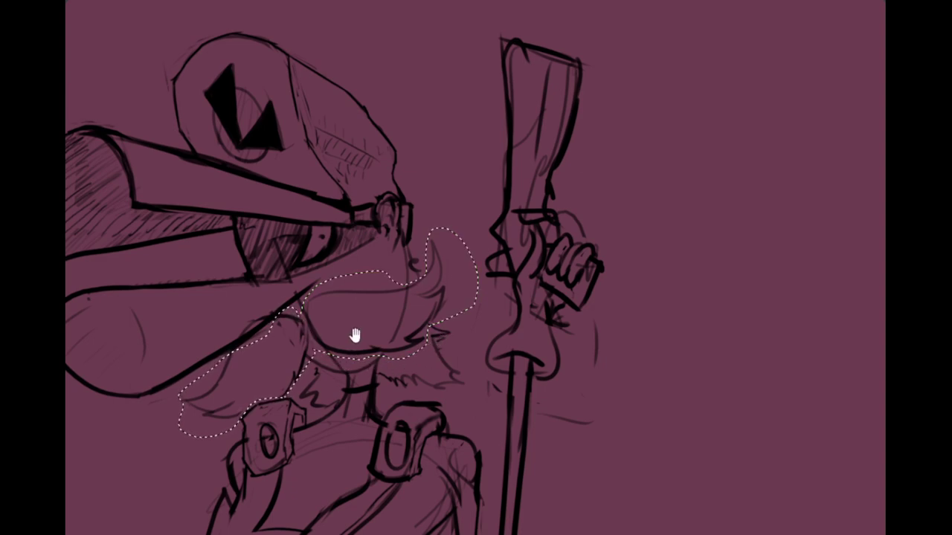
Step: Try stretching the selected moustache taller and enlarging it beneath the nose
scroll(351, 334, down, 3)
key(ctrl+t)
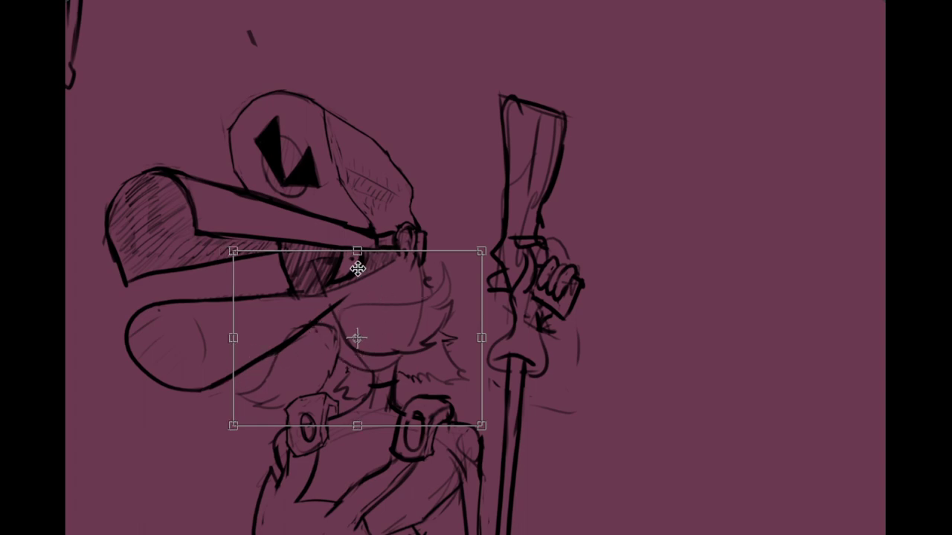
drag(357, 252, 357, 217)
drag(413, 304, 416, 325)
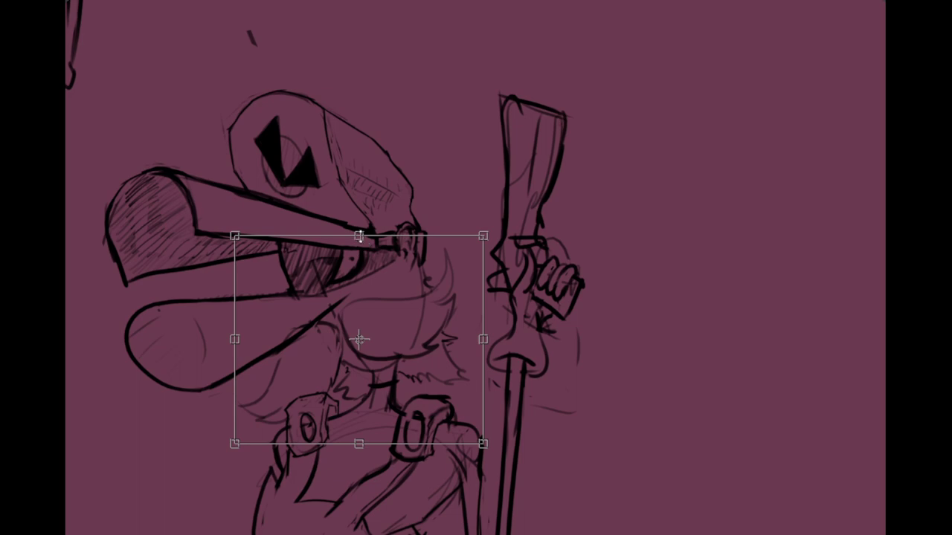
drag(359, 236, 359, 213)
key(ctrl+z)
mouse_move(233, 235)
mouse_down()
mouse_move(201, 200)
mouse_move(191, 209)
mouse_up()
drag(307, 235, 310, 261)
drag(388, 331, 409, 422)
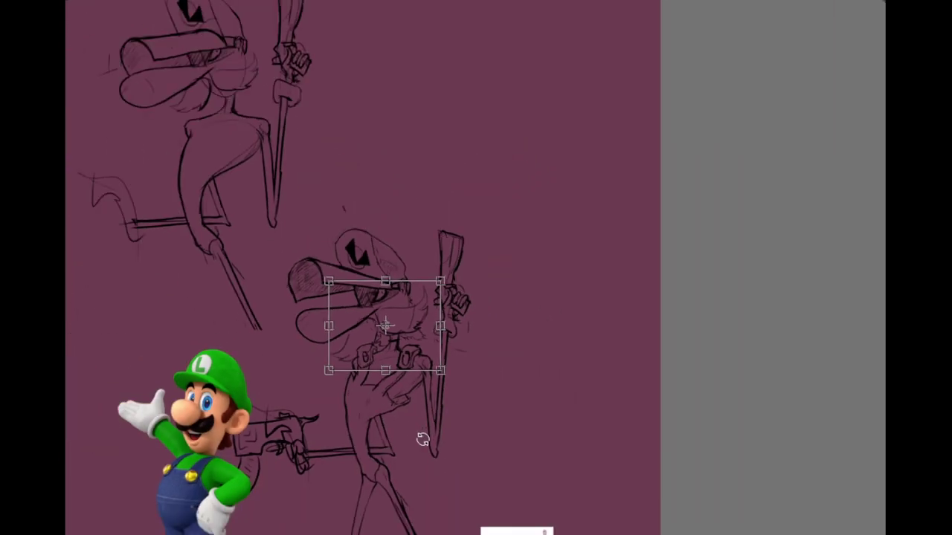
Step: Try rotating the enlarged moustache slightly clockwise, and apply the transformation
scroll(409, 312, up, 6)
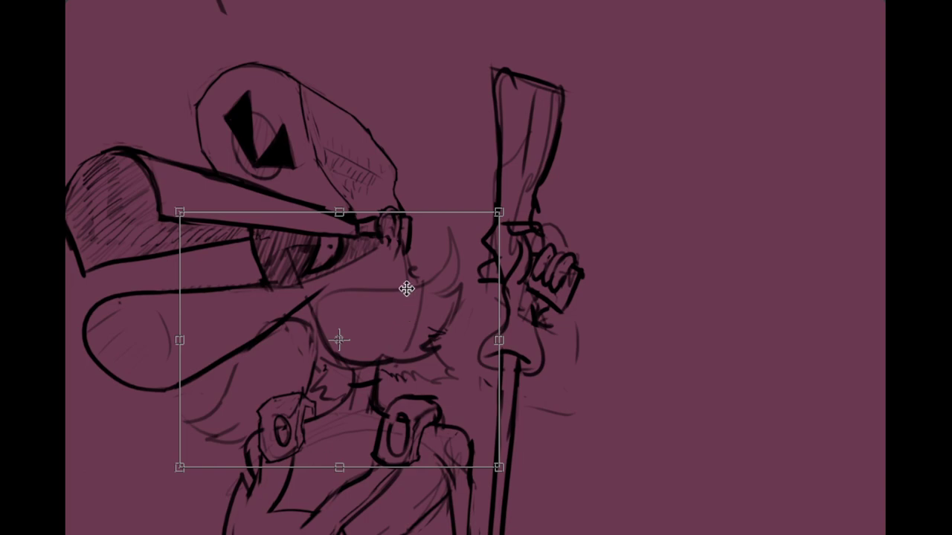
scroll(401, 313, down, 4)
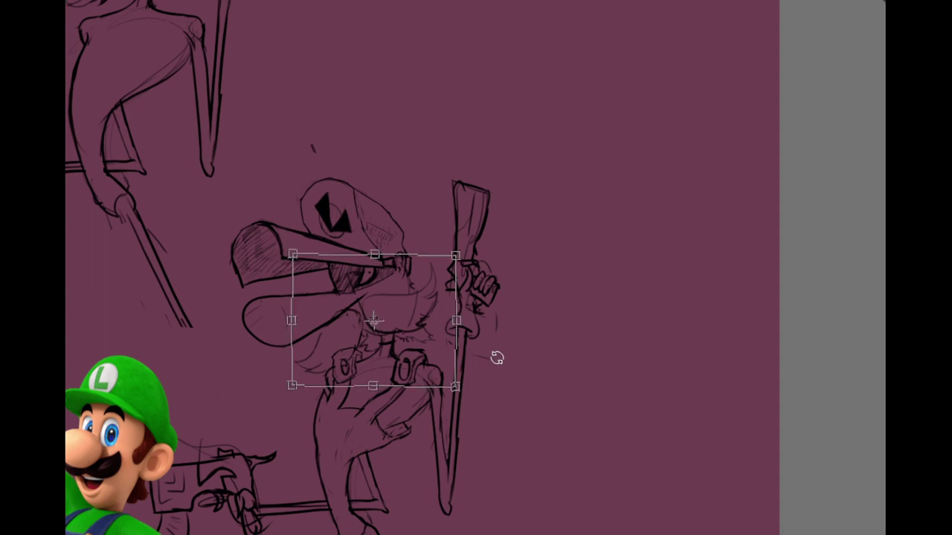
drag(496, 362, 495, 365)
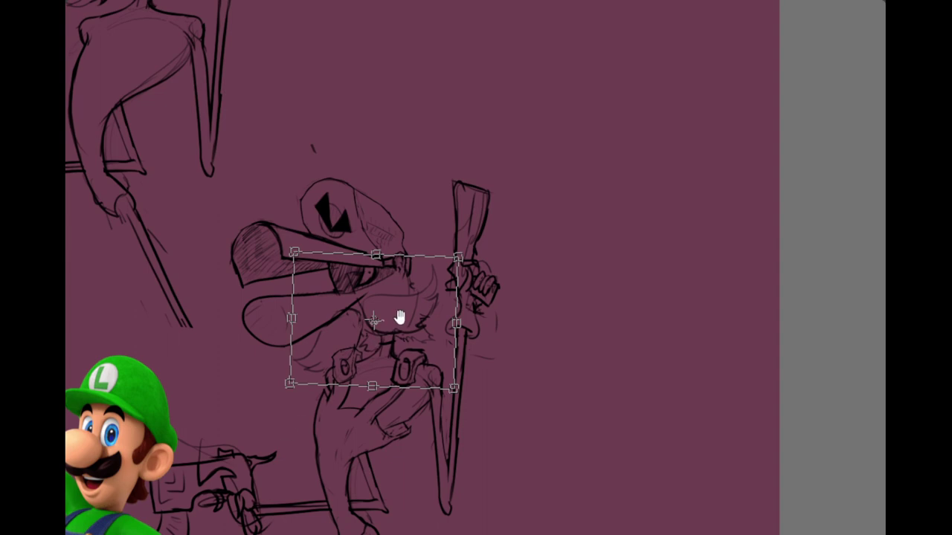
scroll(400, 316, up, 2)
drag(400, 316, 413, 355)
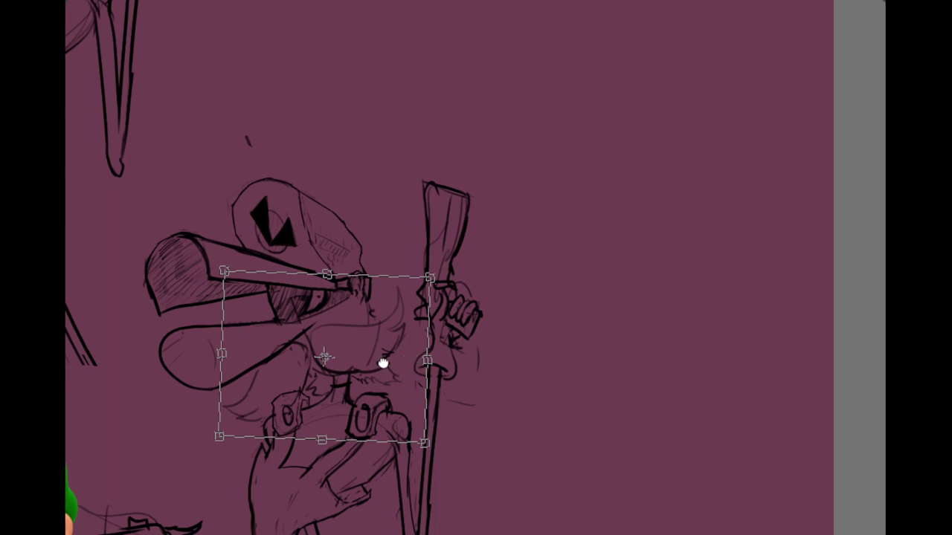
scroll(382, 361, up, 2)
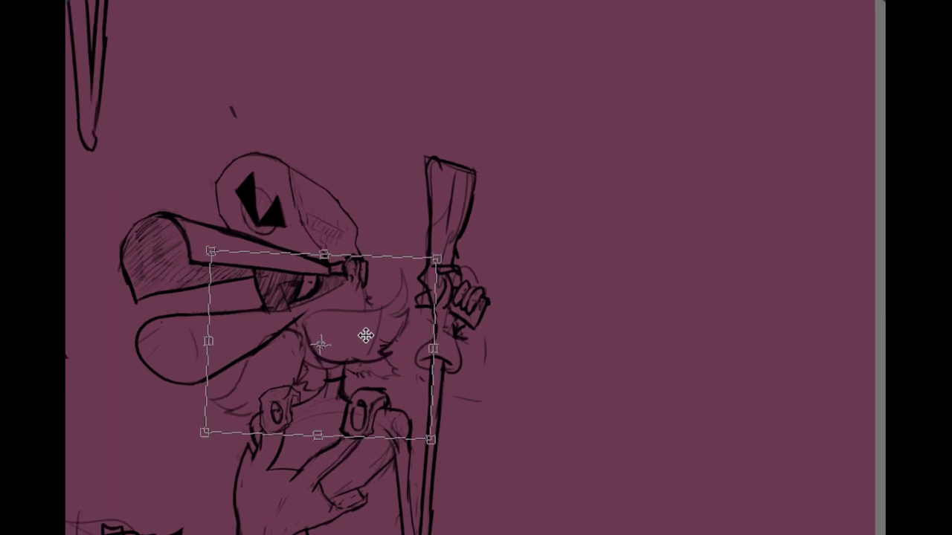
scroll(357, 338, up, 3)
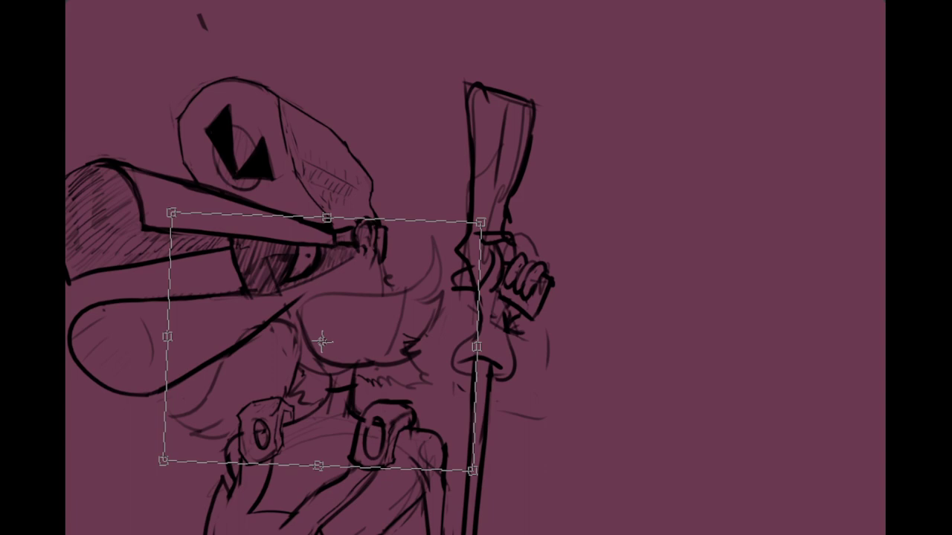
key(Return)
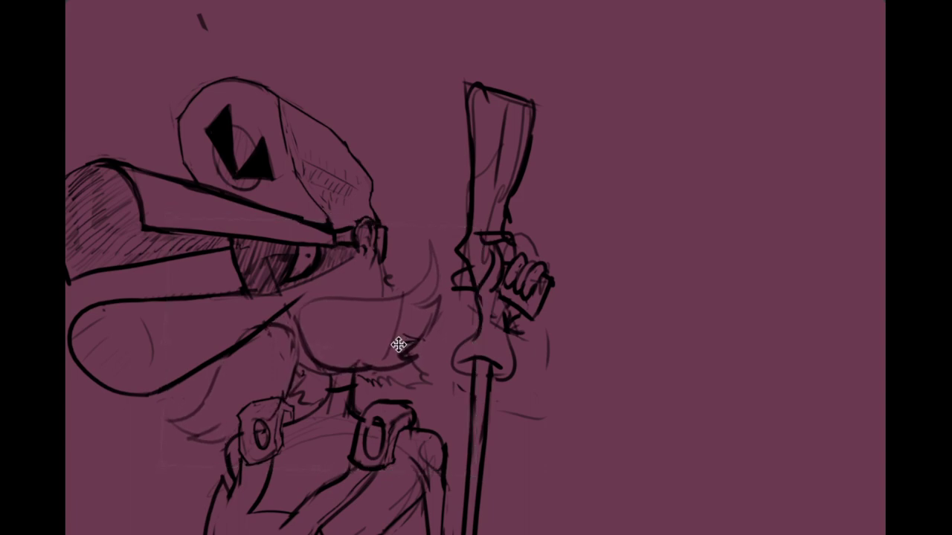
Step: Undo the moustache's scaling and rotation, and close the transformation with the moustache still selected
key(ctrl+t)
scroll(399, 345, down, 3)
key(ctrl+z)
key(ctrl+z)
key(ctrl+z)
key(ctrl+z)
key(ctrl+z)
key(ctrl+z)
key(ctrl+z)
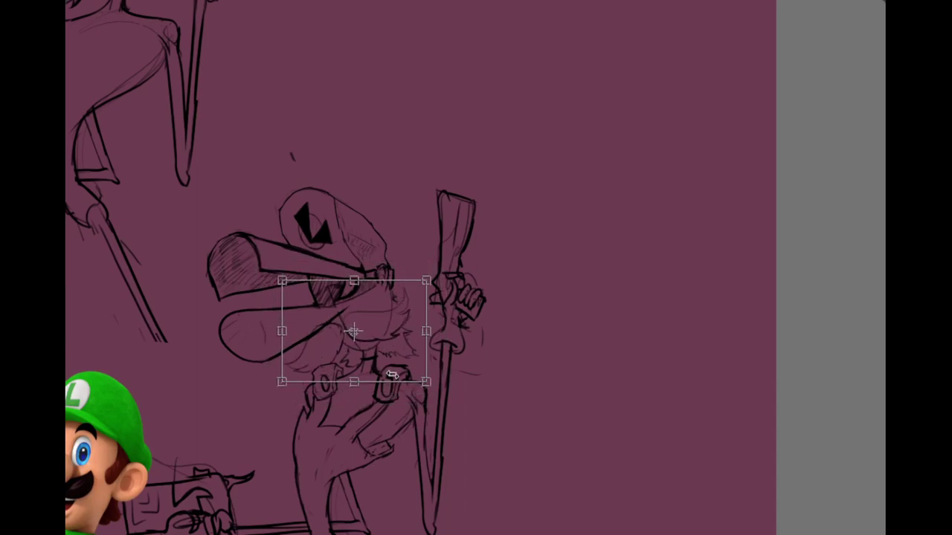
key(Return)
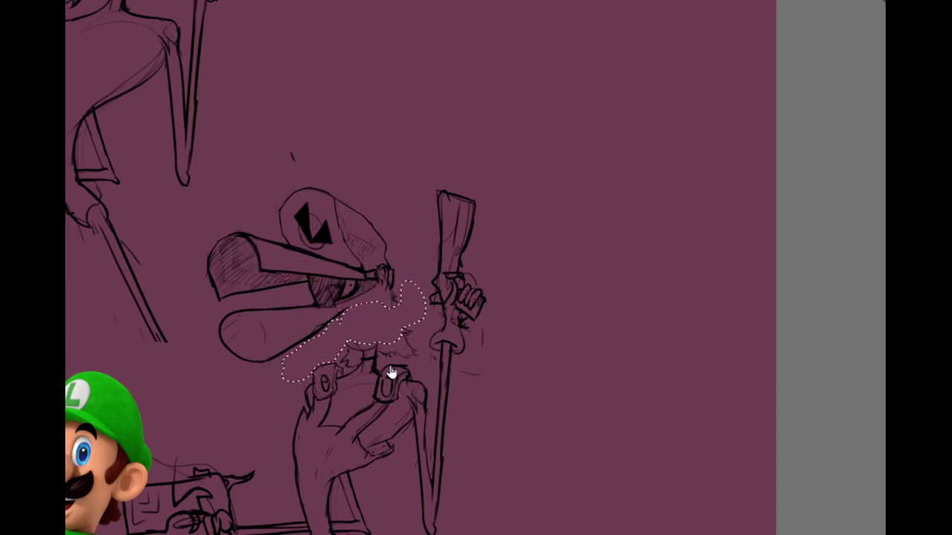
scroll(372, 342, up, 3)
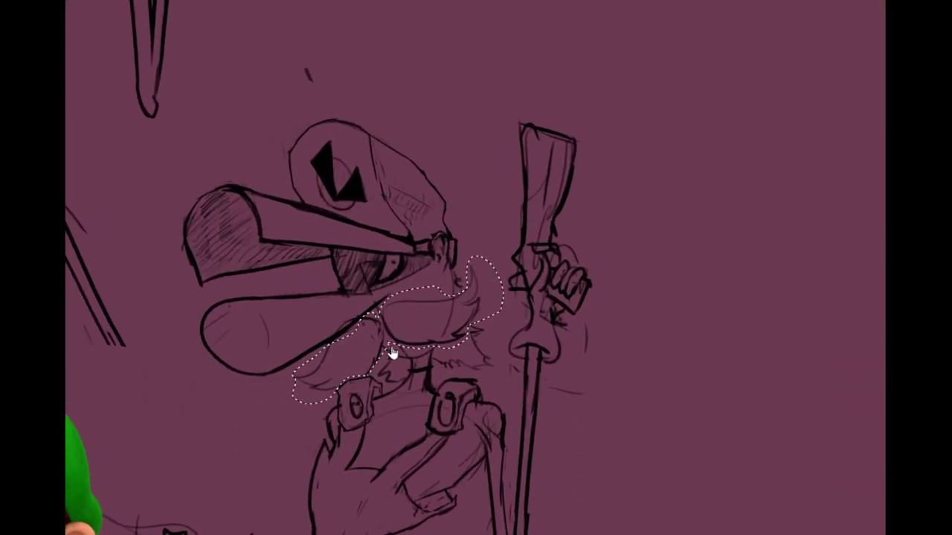
scroll(393, 353, up, 3)
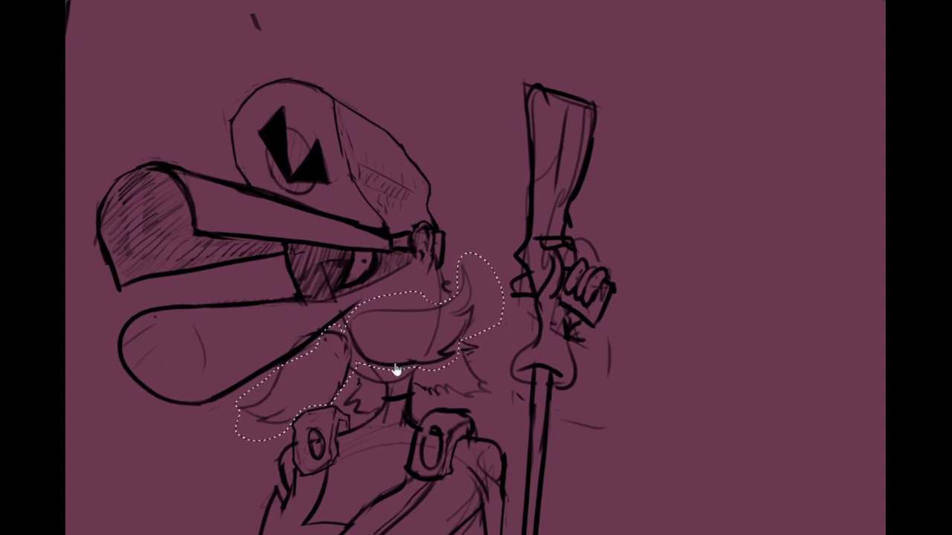
Step: Cut the selected moustache, paste it onto its own layer, and try widening it beneath the nose
mouse_move(387, 366)
mouse_down()
mouse_move(387, 357)
mouse_move(358, 357)
mouse_up()
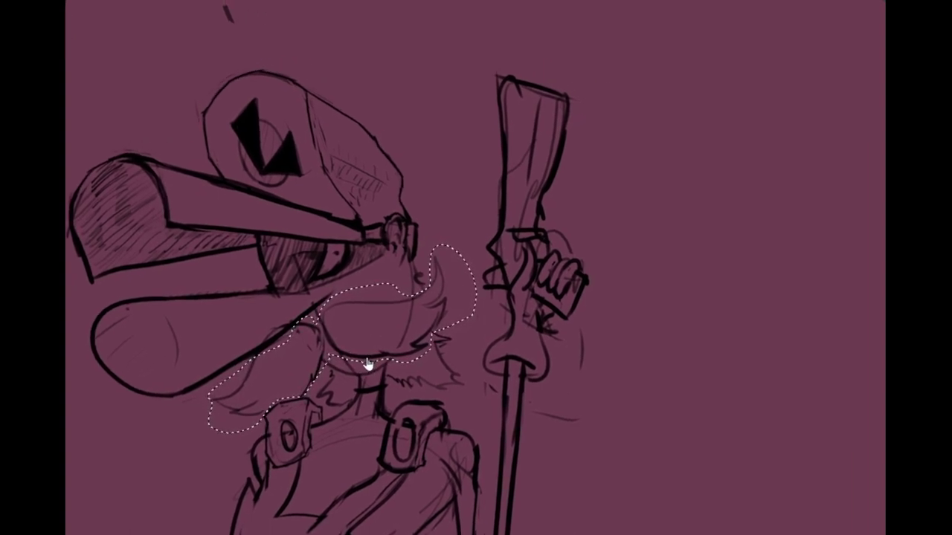
key(Delete)
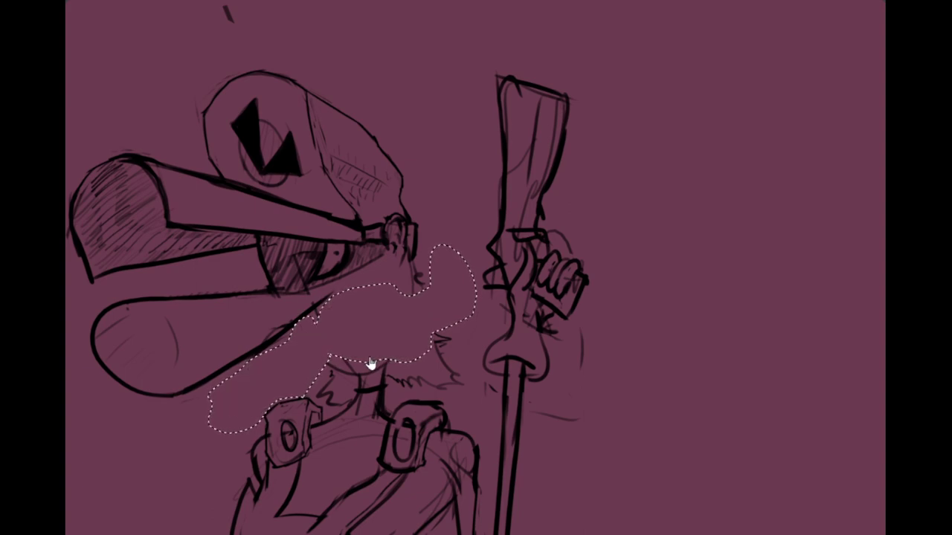
key(ctrl+v)
key(ctrl+t)
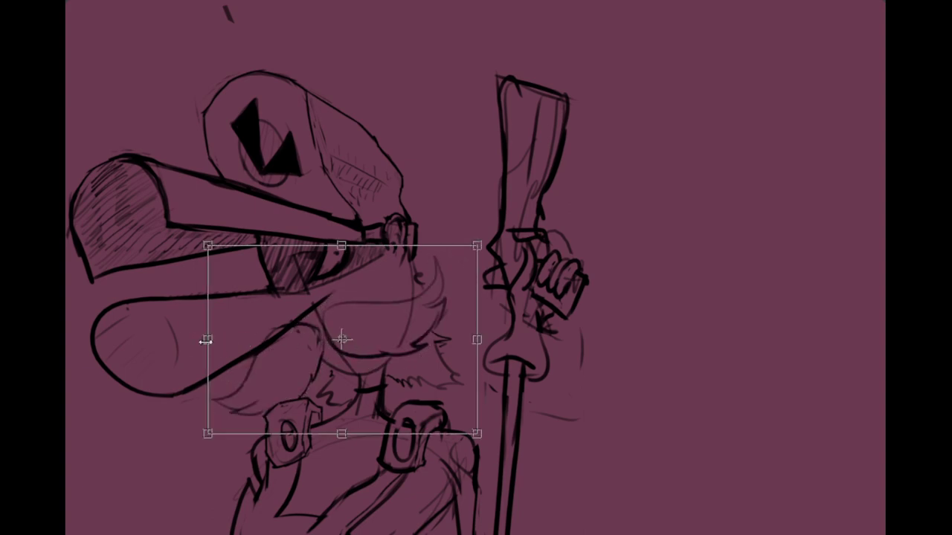
drag(209, 342, 187, 329)
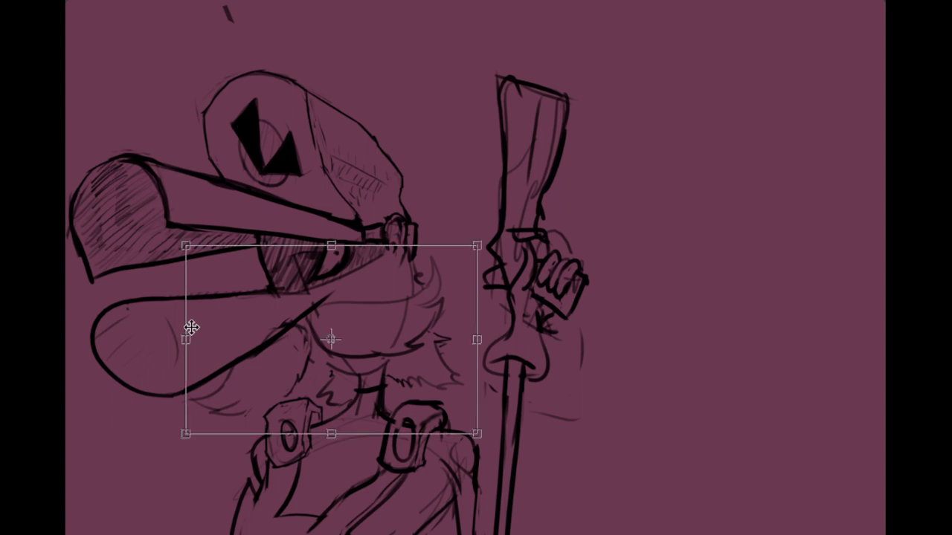
key(ctrl+z)
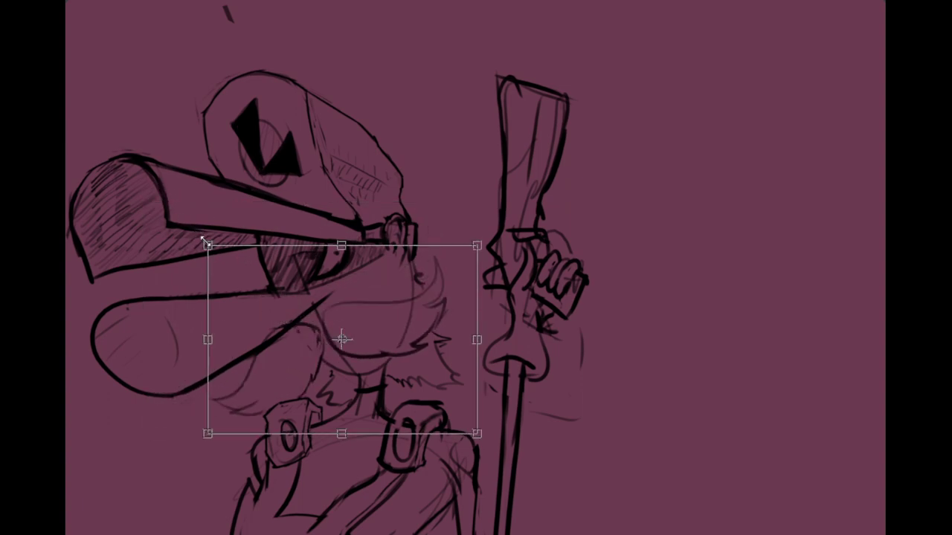
Step: Try enlarging the pasted moustache and moving it onto the empty canvas beyond the raised rifle, and clear the selection
drag(206, 244, 148, 168)
mouse_move(414, 330)
mouse_down()
mouse_move(491, 329)
mouse_move(443, 359)
mouse_move(712, 319)
mouse_move(327, 349)
mouse_move(529, 327)
mouse_move(569, 357)
mouse_move(453, 365)
mouse_up()
scroll(443, 359, down, 3)
key(Return)
key(ctrl+d)
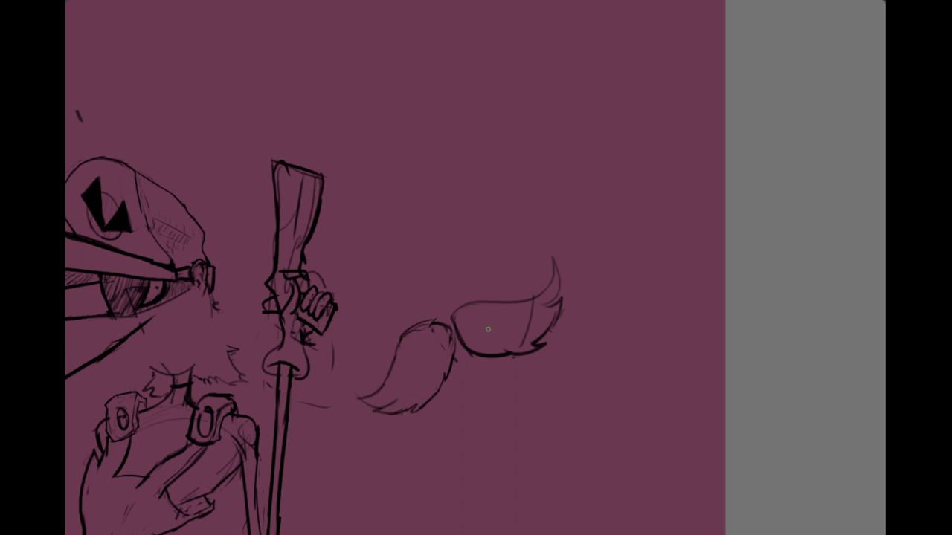
Step: Try thickening both moustache halves by lasso-selecting their lower edges and shifting them slightly downward
drag(488, 329, 438, 351)
scroll(439, 372, up, 1)
mouse_move(400, 384)
mouse_down()
mouse_move(316, 440)
mouse_move(382, 471)
mouse_move(552, 385)
mouse_move(555, 320)
mouse_move(512, 321)
mouse_move(431, 365)
mouse_up()
key(ctrl+t)
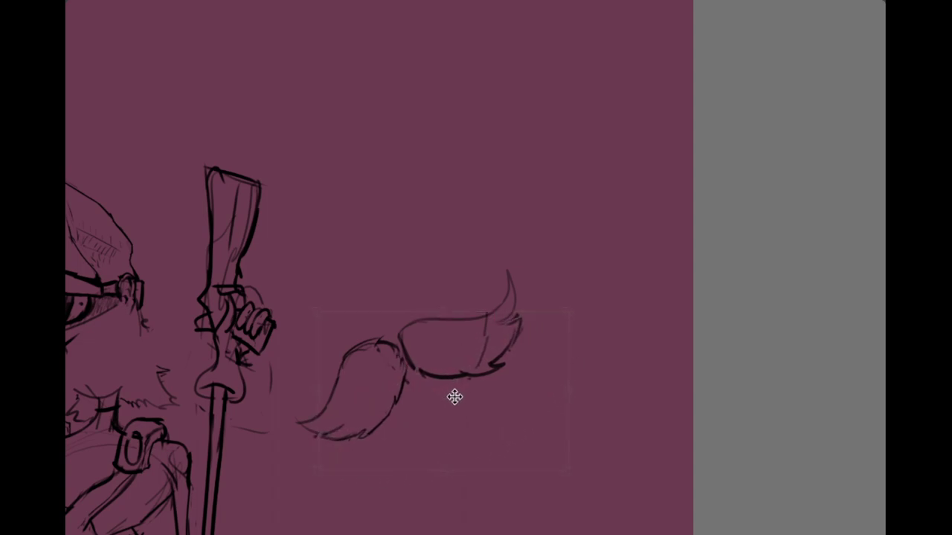
drag(478, 397, 480, 408)
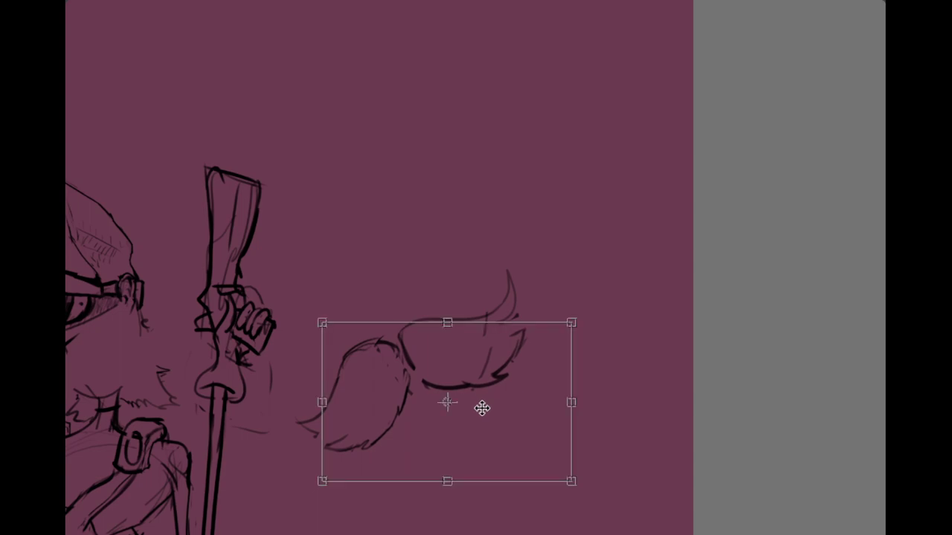
key(Return)
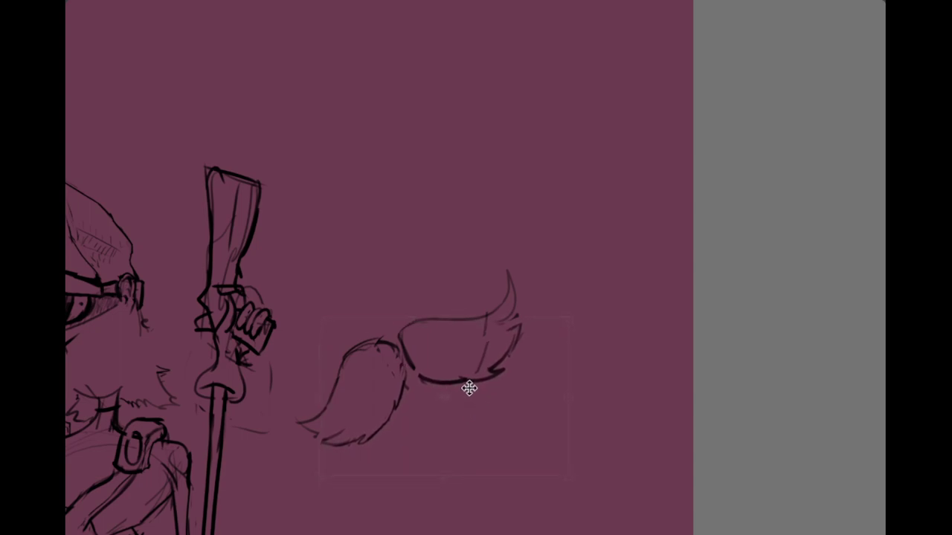
key(Return)
drag(463, 392, 459, 386)
scroll(459, 385, up, 1)
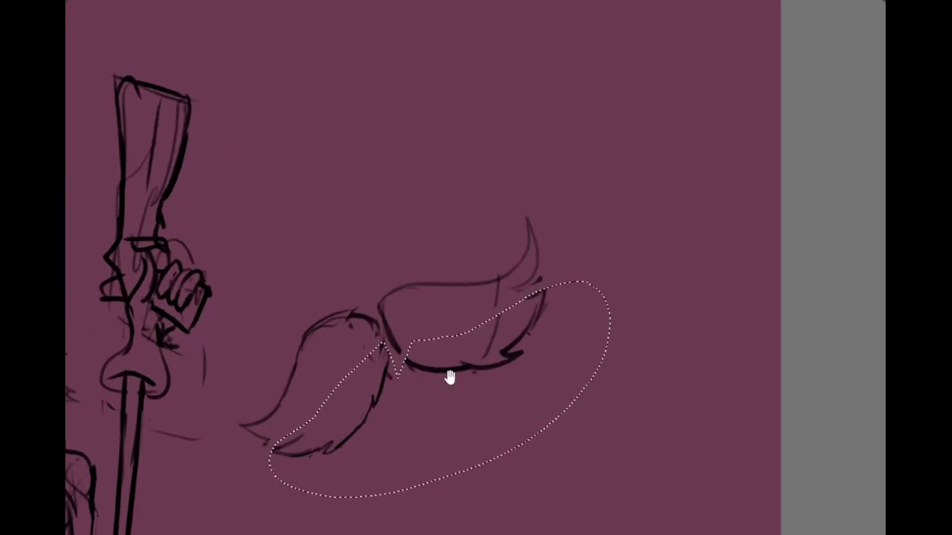
key(ctrl+d)
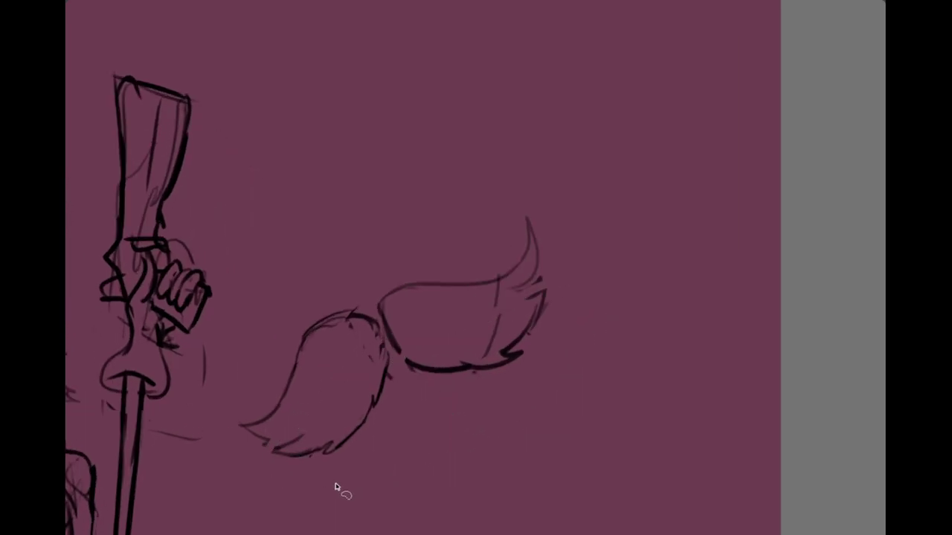
Step: Lasso-select the whole thickened moustache and try placing it back beneath the nose
mouse_move(341, 492)
mouse_down()
mouse_move(223, 438)
mouse_move(269, 298)
mouse_move(574, 181)
mouse_move(555, 417)
mouse_up()
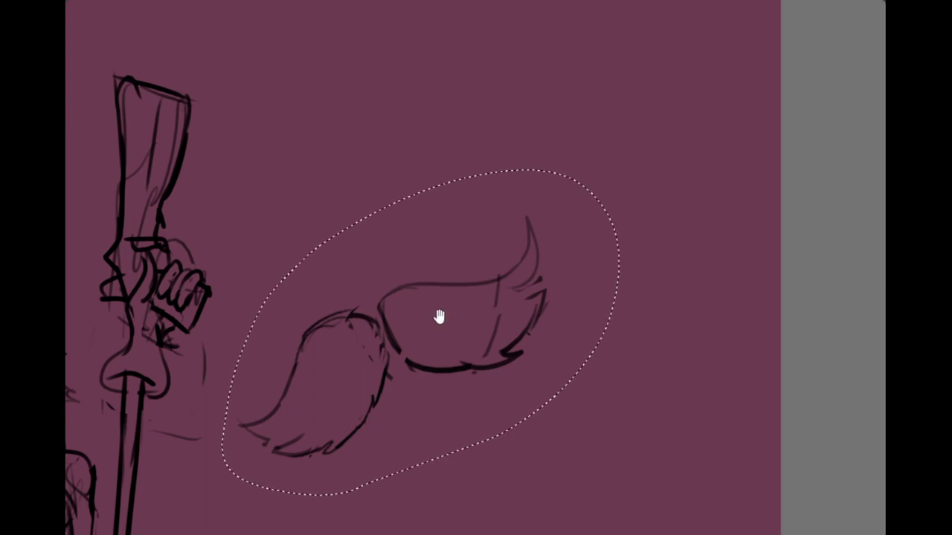
key(ctrl+t)
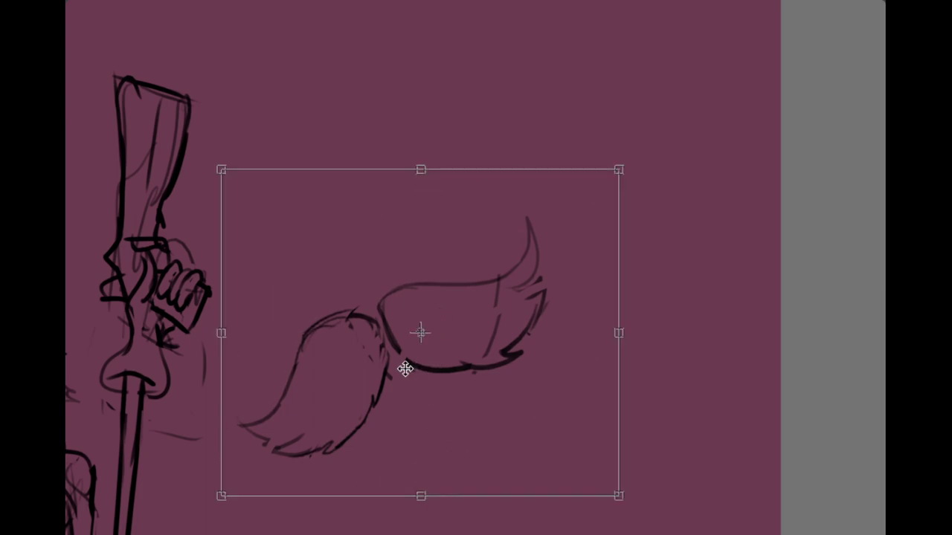
drag(404, 367, 430, 412)
drag(518, 432, 365, 378)
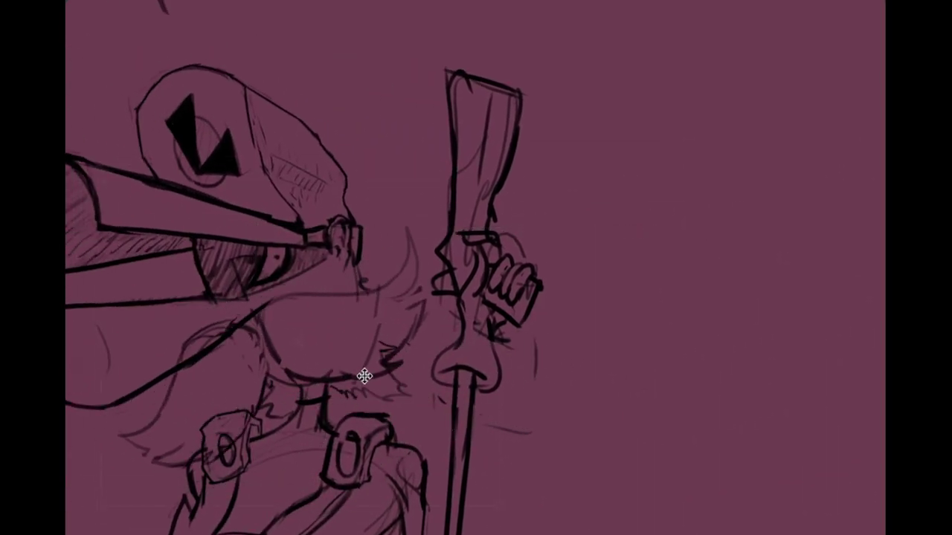
scroll(362, 374, down, 3)
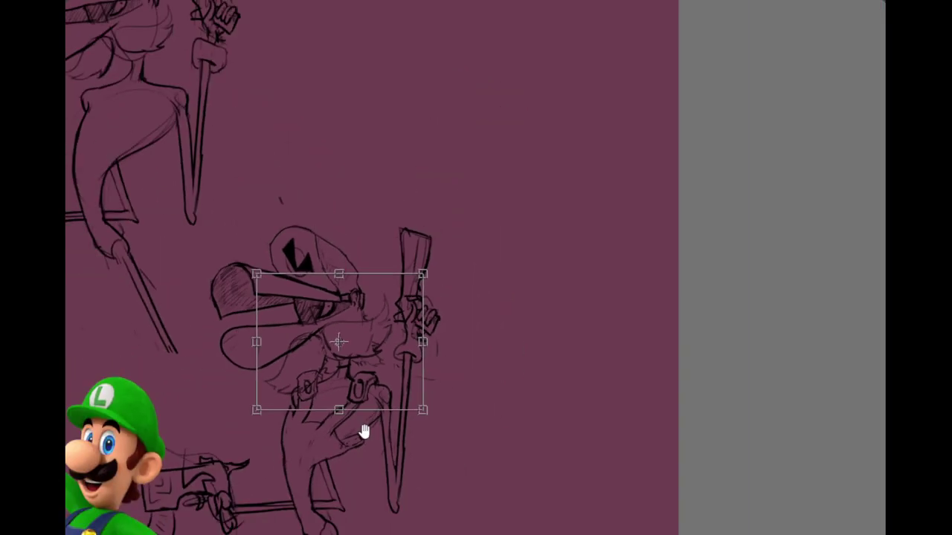
scroll(365, 421, up, 3)
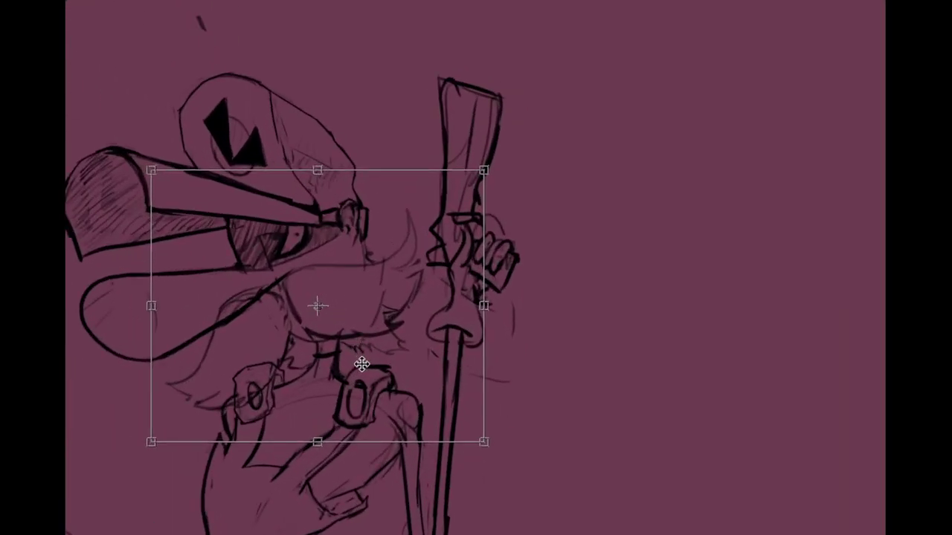
Step: Undo the moustache's transformations, paste and cut, restoring the original moustache on the sketch layer
key(Tab)
key(ctrl+z)
key(ctrl+z)
key(ctrl+z)
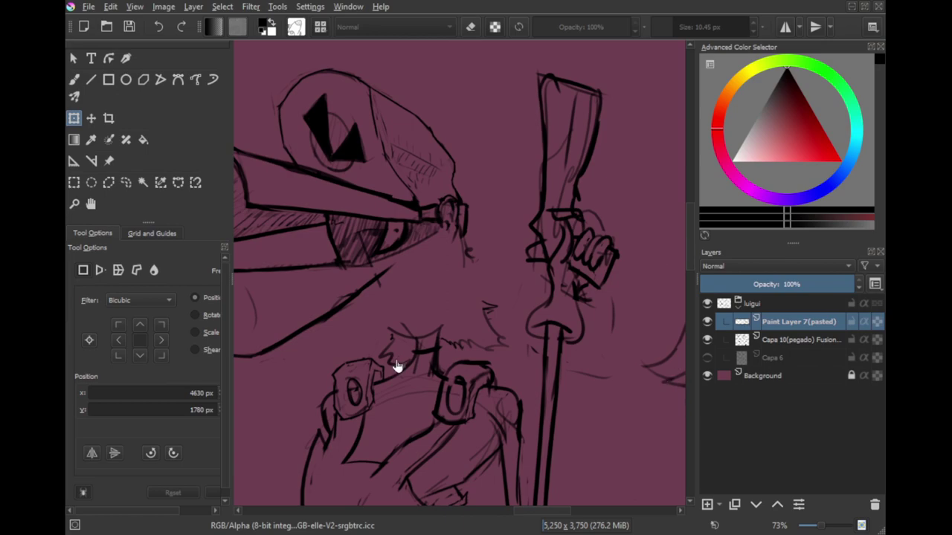
key(ctrl+z)
key(ctrl+z)
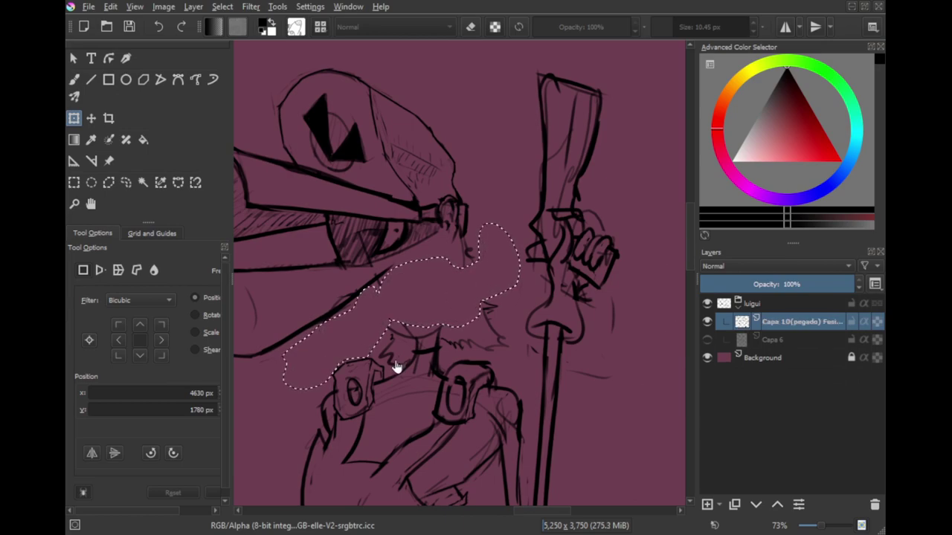
key(ctrl+z)
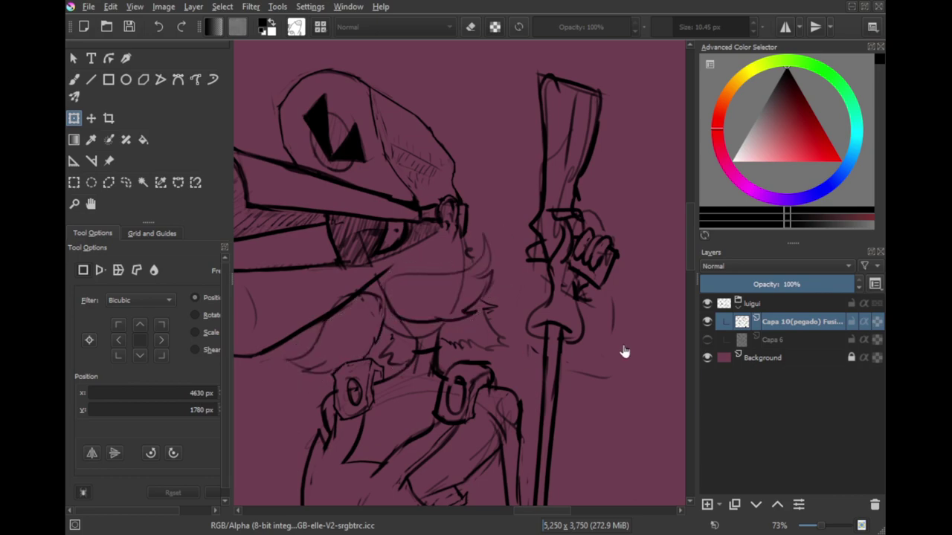
Step: Toggle the sketch layer's visibility and compare the whole figure, from face to legs, with the Luigi reference image
click(706, 322)
click(707, 322)
drag(435, 334, 389, 355)
key(Tab)
drag(312, 288, 471, 284)
scroll(461, 290, down, 3)
drag(397, 333, 435, 357)
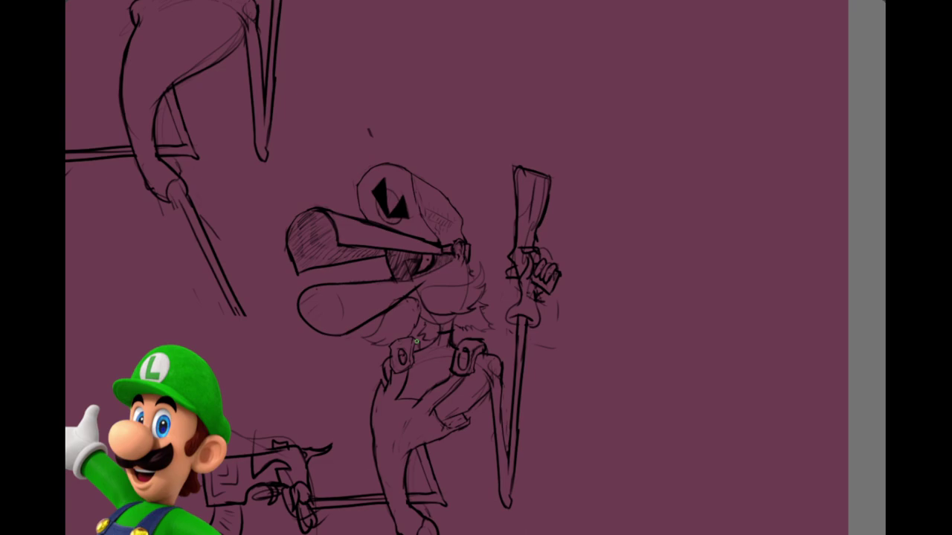
drag(402, 287, 334, 187)
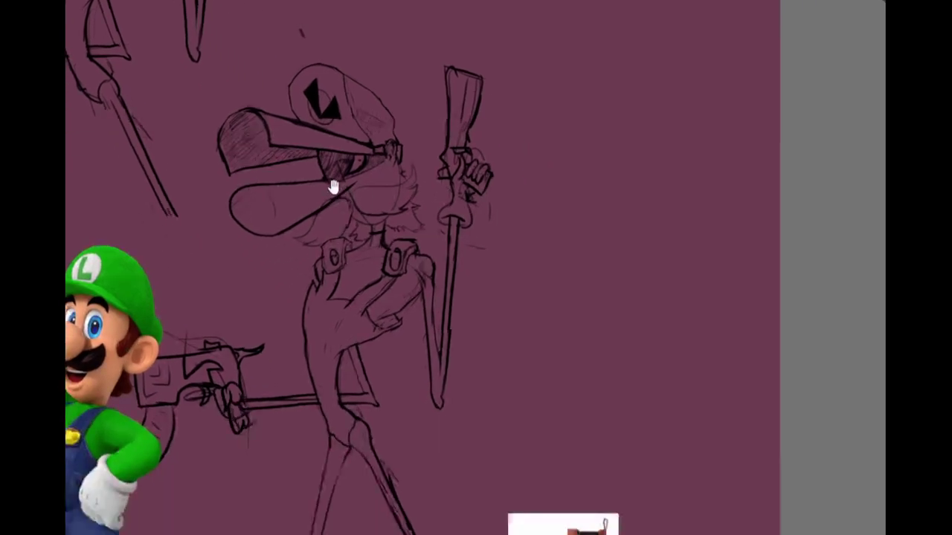
mouse_move(340, 306)
mouse_down()
mouse_move(340, 255)
mouse_move(348, 263)
mouse_move(350, 248)
mouse_up()
mouse_move(319, 282)
mouse_down()
mouse_move(346, 277)
mouse_move(306, 295)
mouse_move(391, 287)
mouse_move(353, 276)
mouse_move(320, 308)
mouse_move(569, 174)
mouse_up()
key(ctrl+z)
drag(569, 174, 573, 243)
mouse_move(493, 276)
mouse_down()
mouse_move(610, 234)
mouse_move(553, 273)
mouse_move(499, 216)
mouse_move(506, 315)
mouse_move(643, 151)
mouse_move(617, 191)
mouse_up()
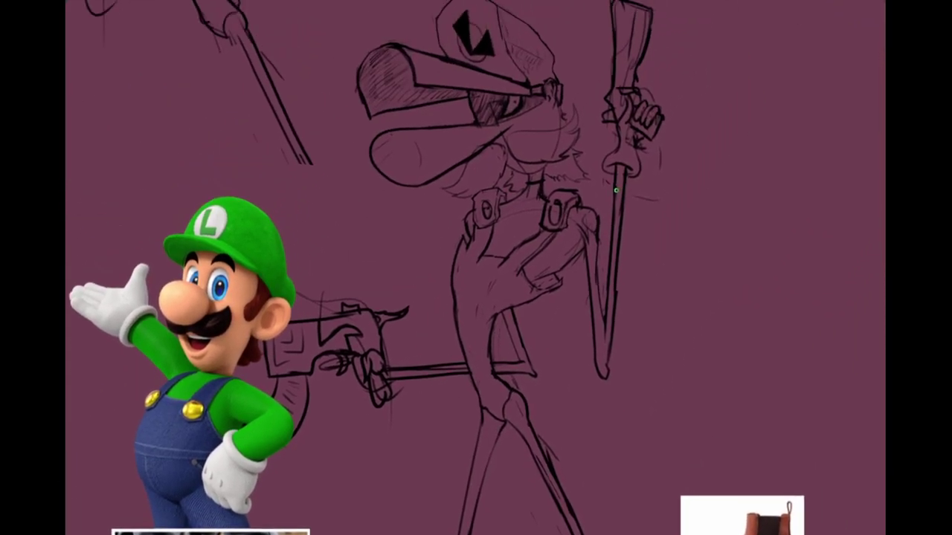
mouse_move(618, 174)
mouse_down()
mouse_move(605, 187)
mouse_move(592, 147)
mouse_move(481, 283)
mouse_move(593, 195)
mouse_up()
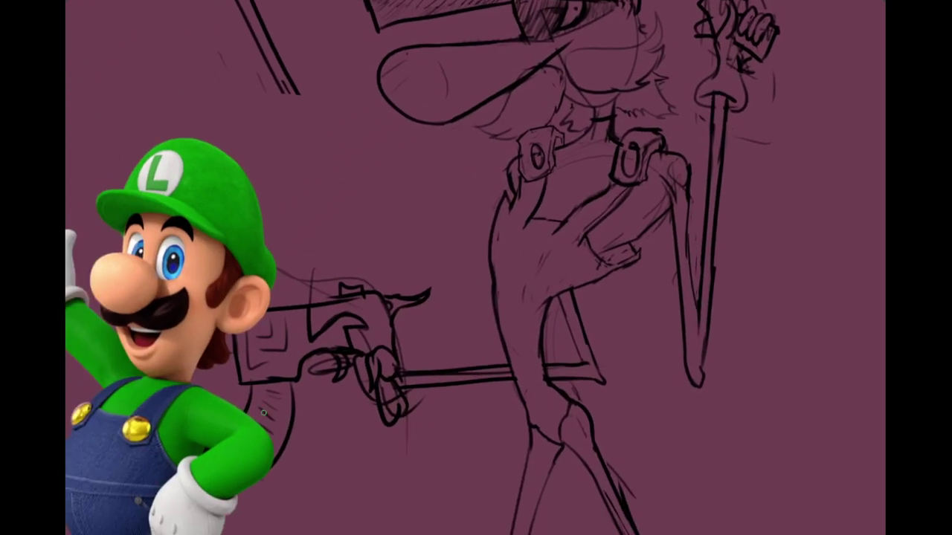
mouse_move(264, 413)
mouse_down()
mouse_move(275, 290)
mouse_move(196, 434)
mouse_up()
drag(585, 220, 401, 399)
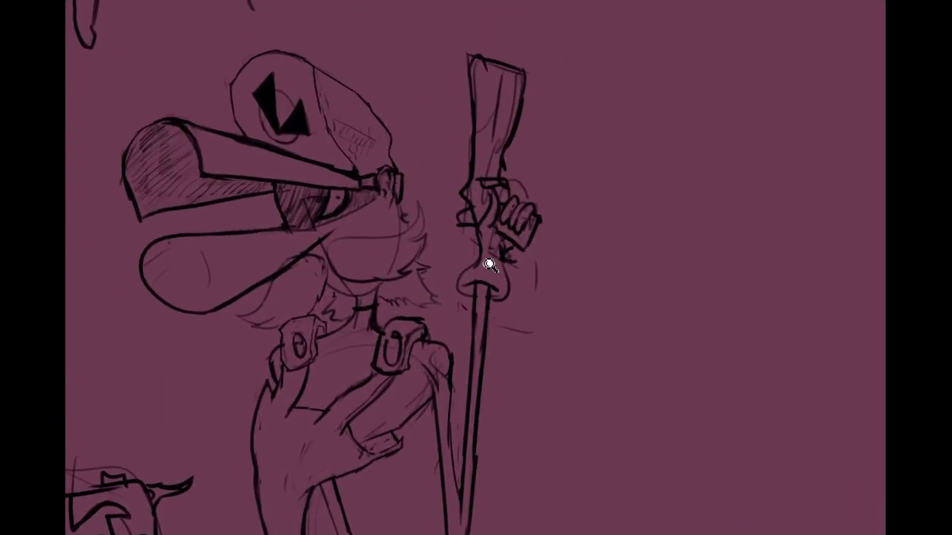
Step: Rework the flared glove cuff below the raised rifle hand, testing angular and rounded outlines for the edge facing the head
scroll(489, 263, up, 3)
mouse_move(468, 244)
mouse_down()
mouse_move(465, 265)
mouse_move(414, 305)
mouse_move(454, 327)
mouse_up()
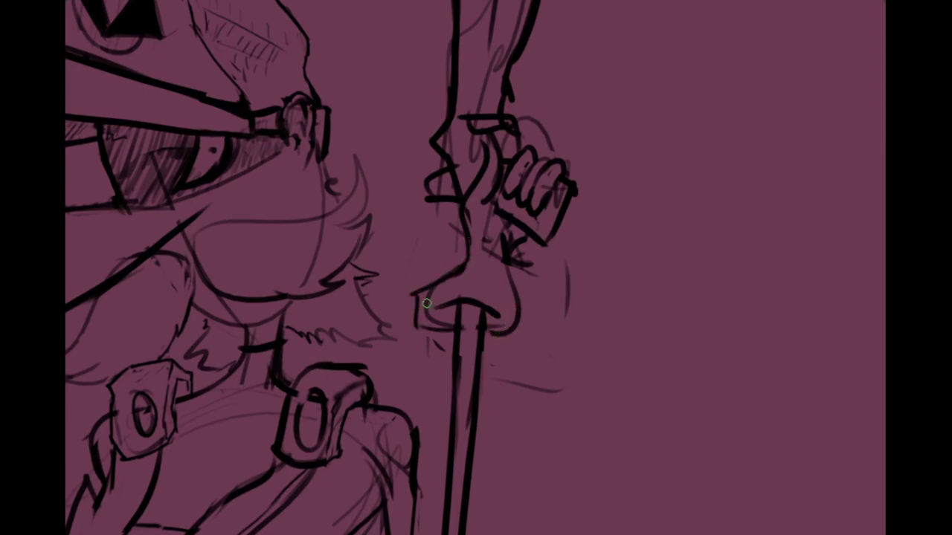
mouse_move(441, 281)
mouse_down()
mouse_move(417, 308)
mouse_move(448, 326)
mouse_move(430, 328)
mouse_up()
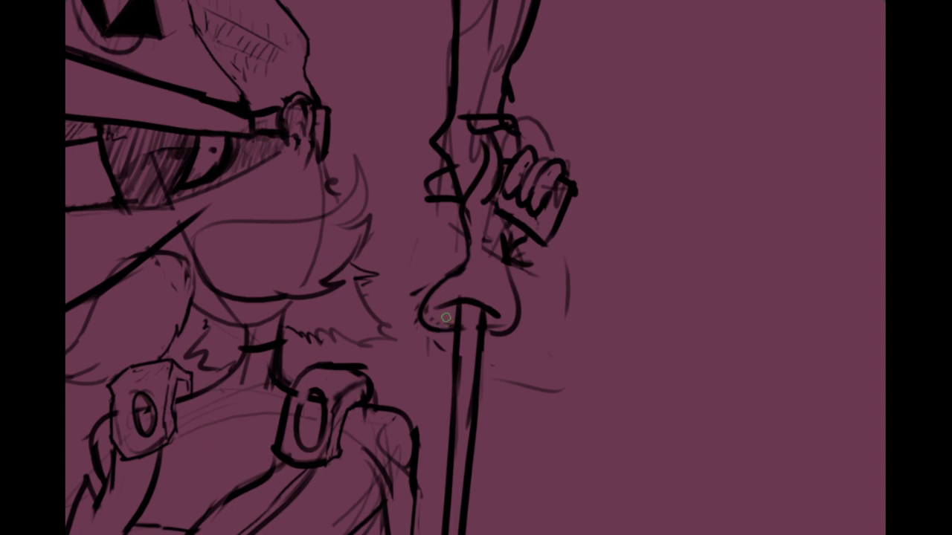
key(ctrl+z)
drag(444, 275, 450, 330)
key(ctrl+z)
mouse_move(445, 277)
mouse_down()
mouse_move(427, 328)
mouse_move(461, 328)
mouse_up()
key(ctrl+z)
drag(518, 294, 491, 328)
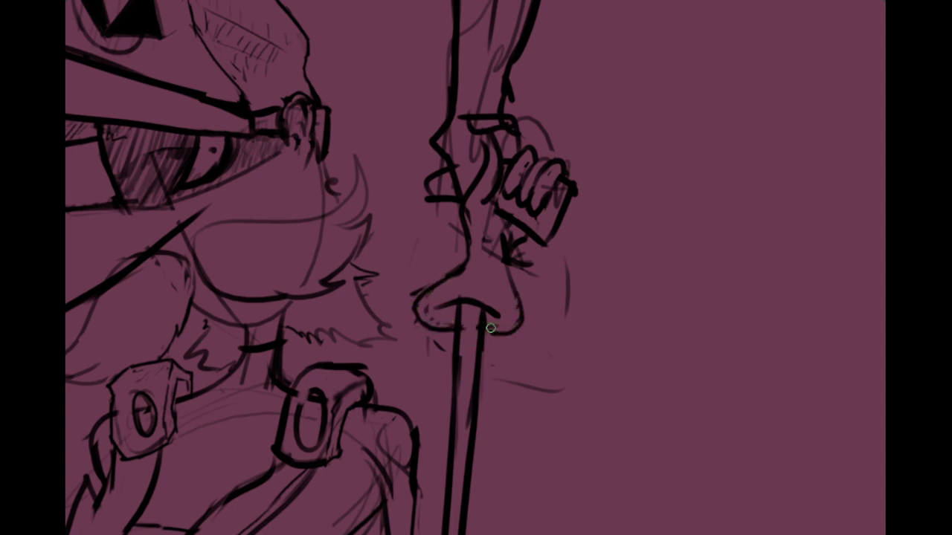
key(ctrl+z)
drag(421, 315, 437, 284)
drag(516, 260, 503, 307)
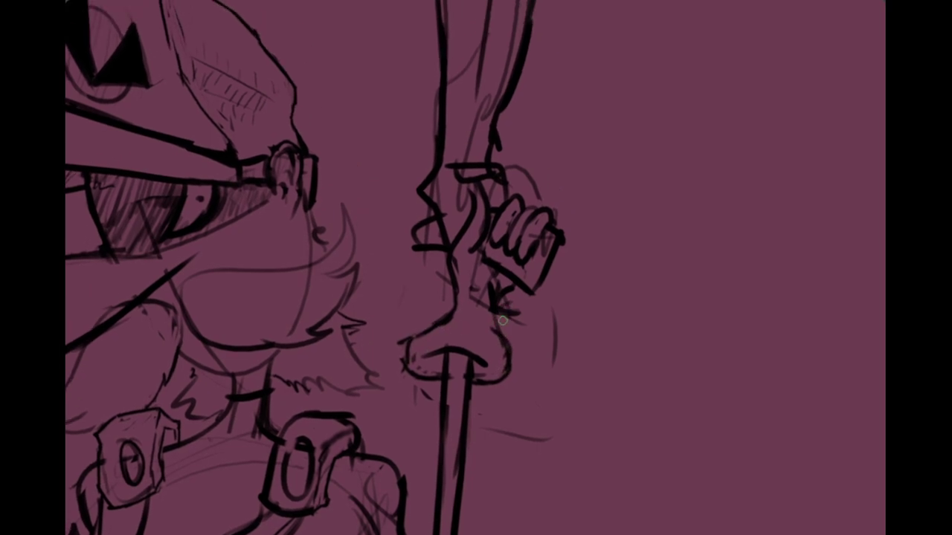
Step: Try moving the black sneakers photo off the Luigi reference's legs, and undo the move
scroll(476, 342, down, 3)
drag(476, 342, 736, 133)
drag(606, 286, 562, 134)
drag(504, 312, 586, 181)
scroll(586, 181, down, 5)
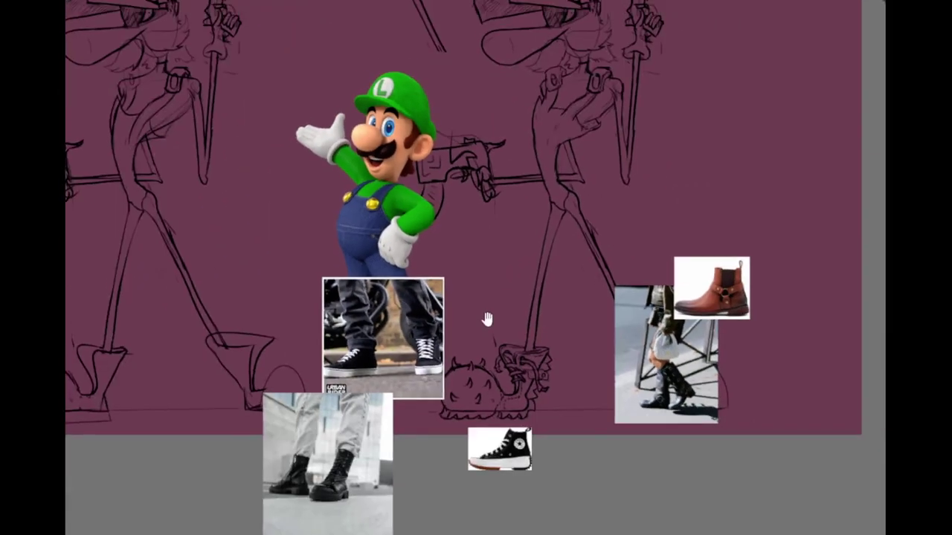
key(ctrl+t)
drag(409, 329, 255, 382)
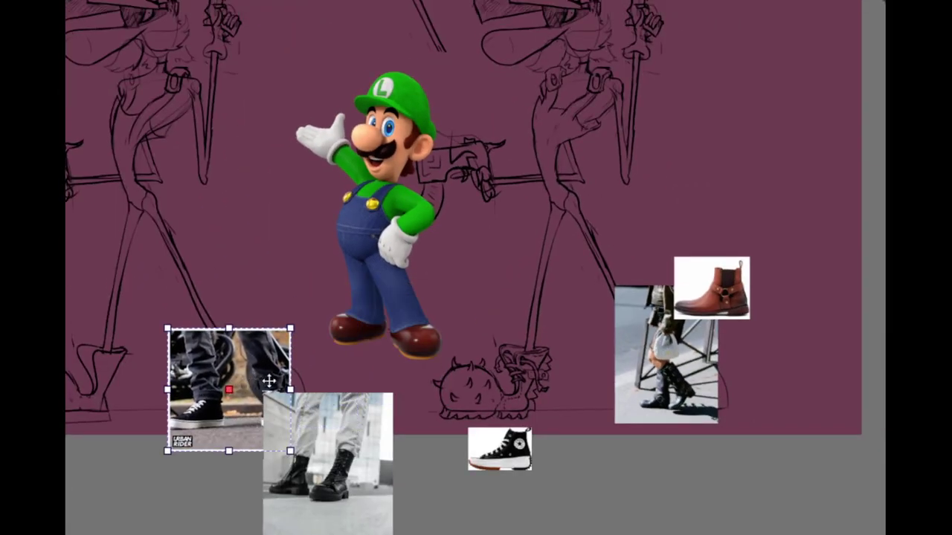
key(ctrl+z)
Step: Move the street-boots photo and the brown ankle boot picture away from the character's front leg, stacking them beside it
scroll(425, 362, up, 2)
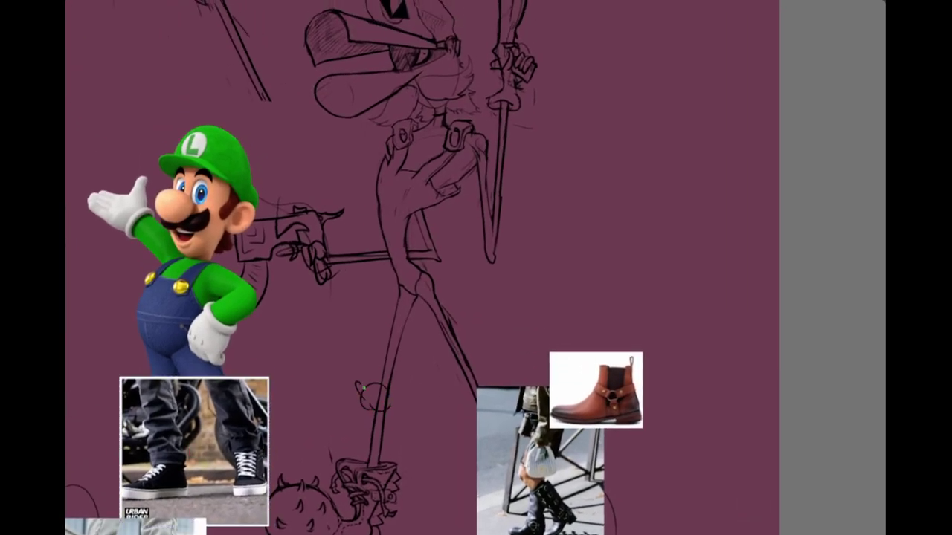
scroll(478, 372, down, 3)
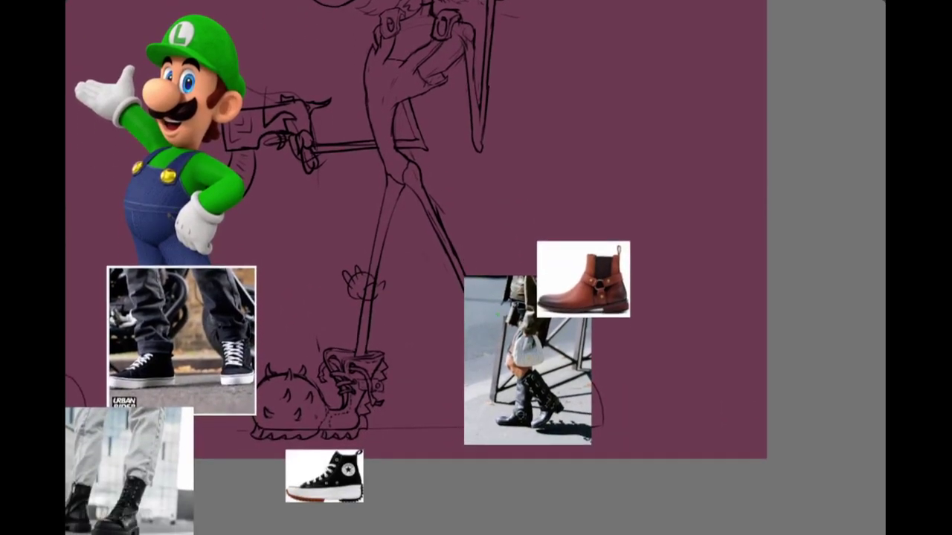
drag(515, 337, 684, 333)
click(584, 290)
drag(583, 290, 707, 241)
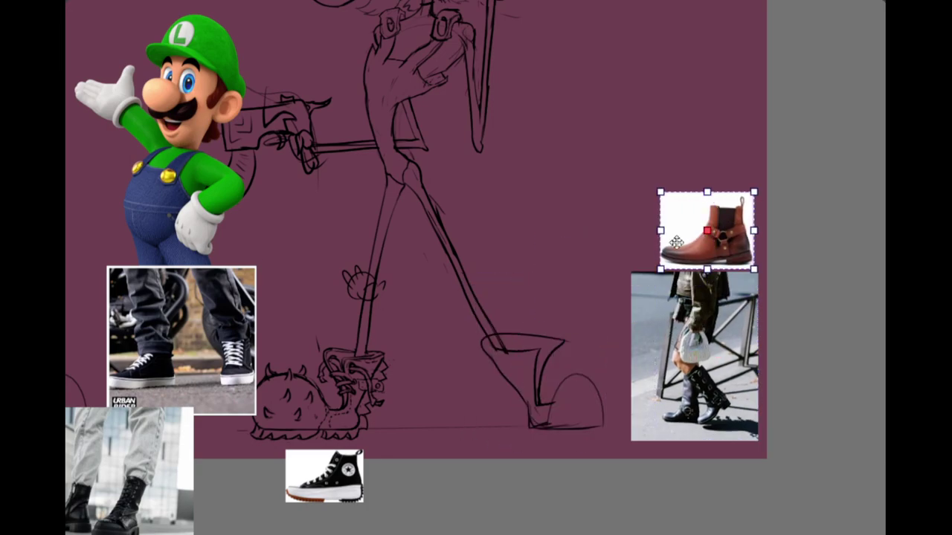
scroll(485, 307, up, 1)
drag(489, 350, 482, 353)
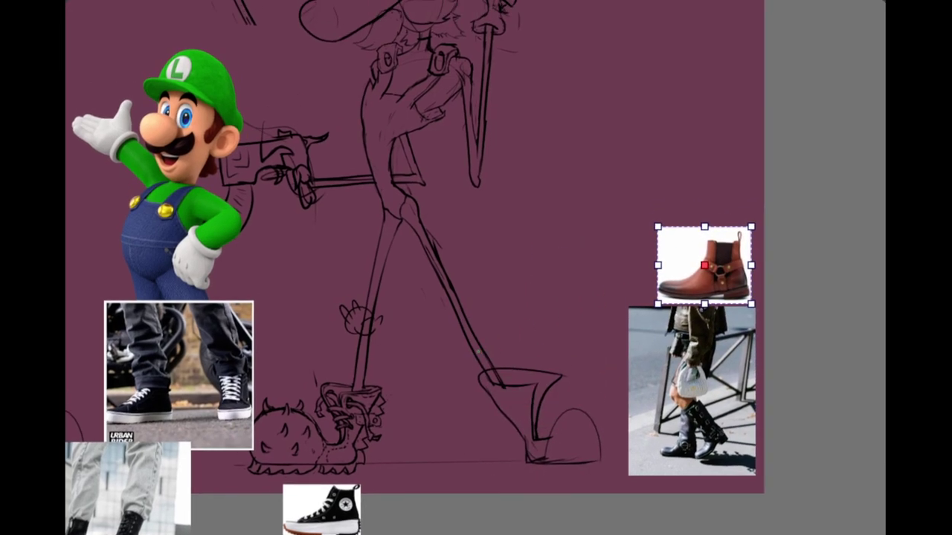
Step: Redraw the cuff of the small hand doodle on the front shin and sketch a larger boxy cuff outline above it
key(p)
scroll(386, 322, up, 1)
drag(342, 330, 372, 308)
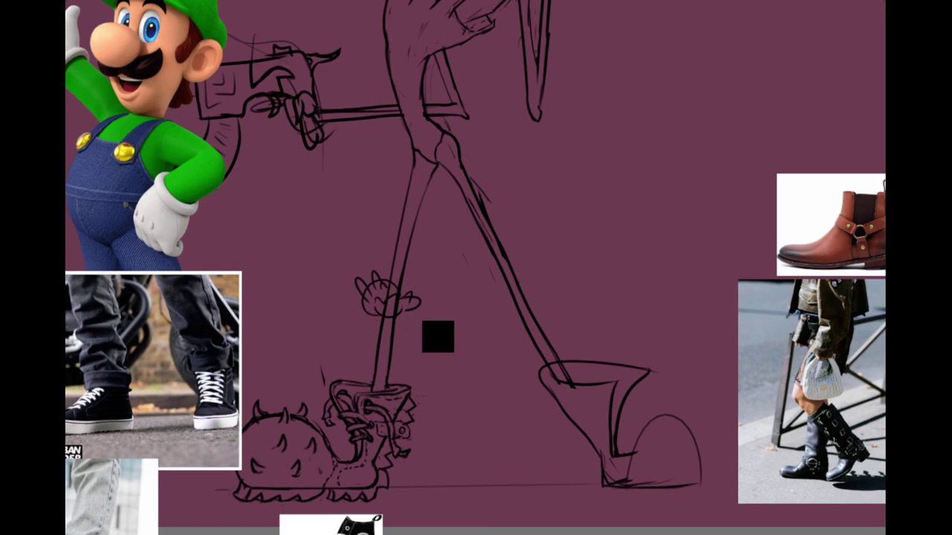
key(ctrl+z)
drag(409, 295, 410, 313)
scroll(406, 291, down, 5)
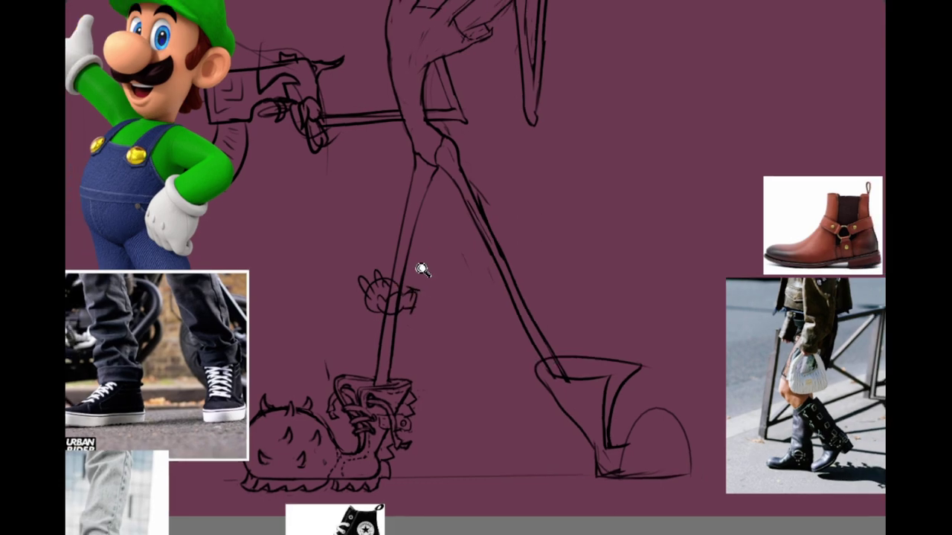
scroll(387, 372, up, 6)
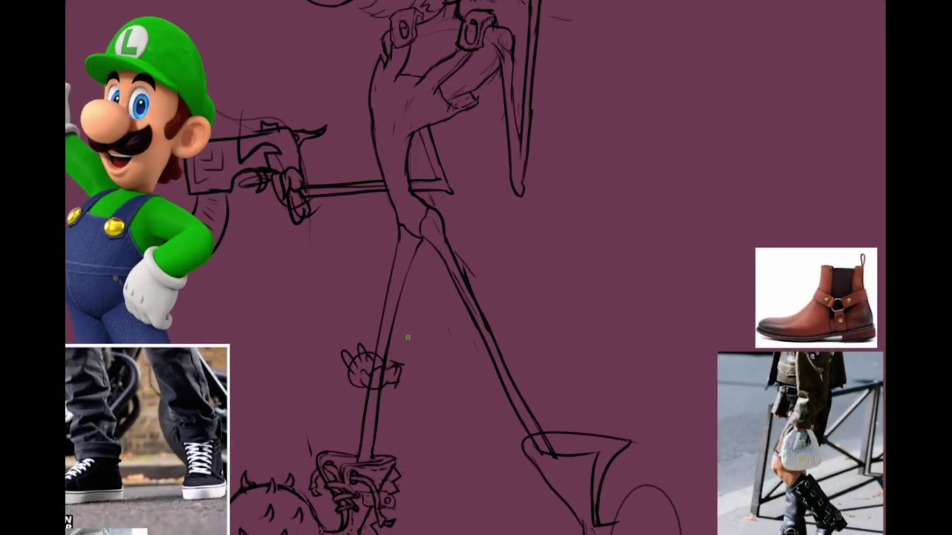
mouse_move(369, 287)
mouse_down()
mouse_move(437, 287)
mouse_move(357, 318)
mouse_up()
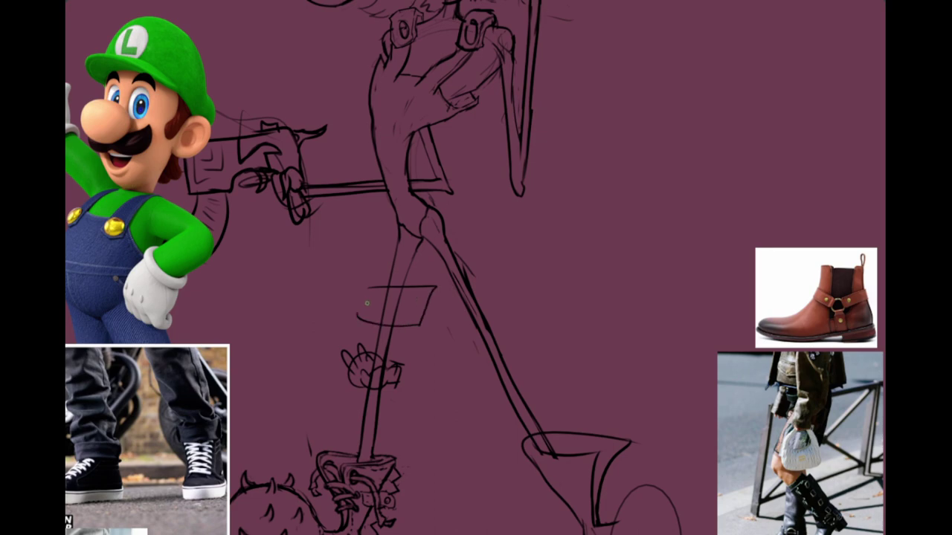
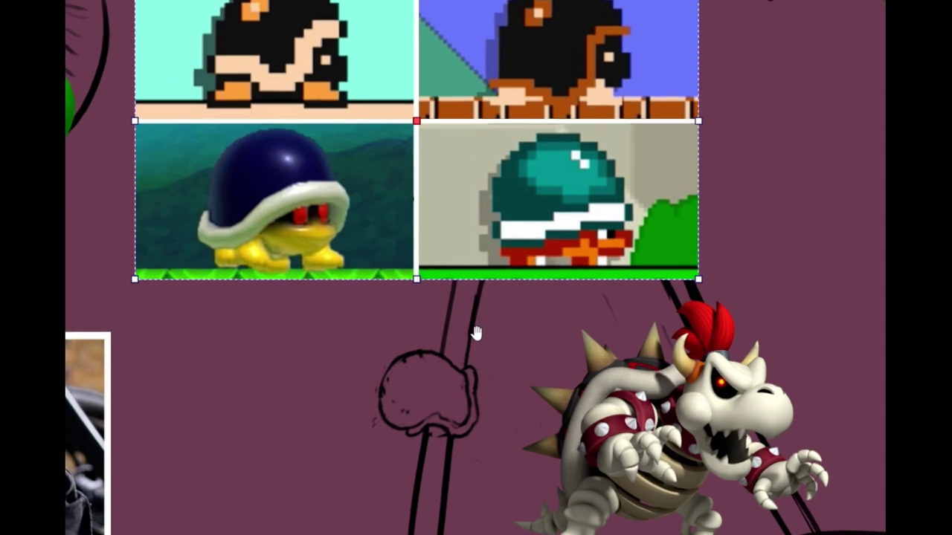
Step: Compare the round shell sketched on the front knee with the Buzzy Beetle sprite sheet and the Dry Bowser reference
drag(476, 333, 438, 263)
key(Return)
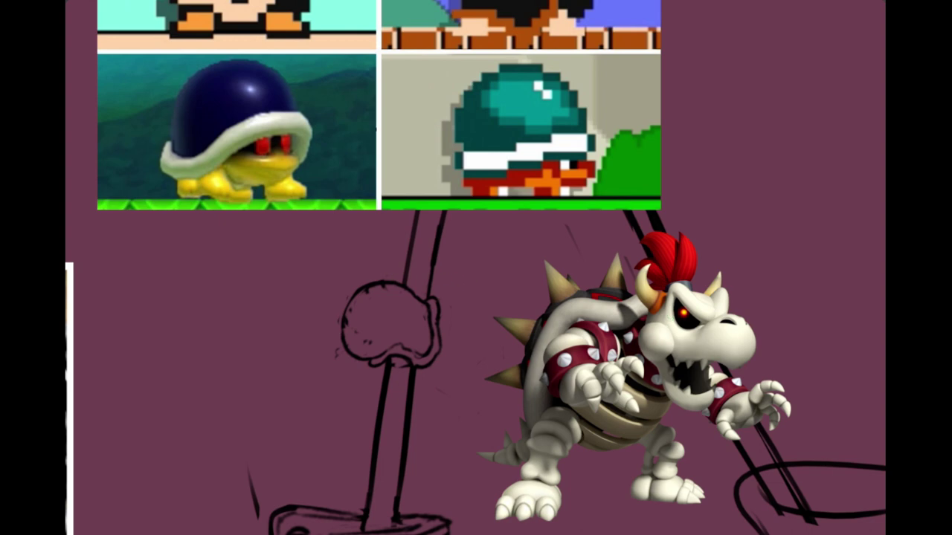
drag(478, 285, 548, 250)
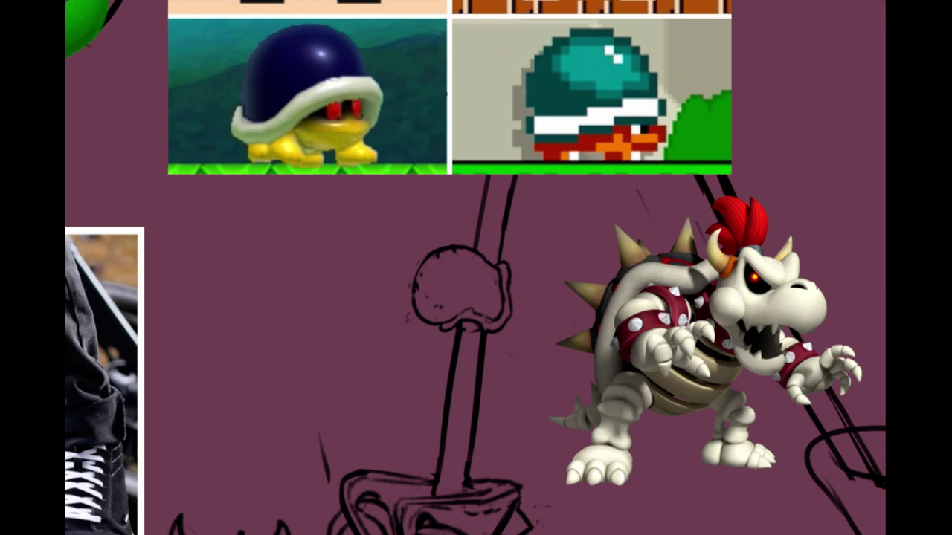
drag(438, 291, 372, 339)
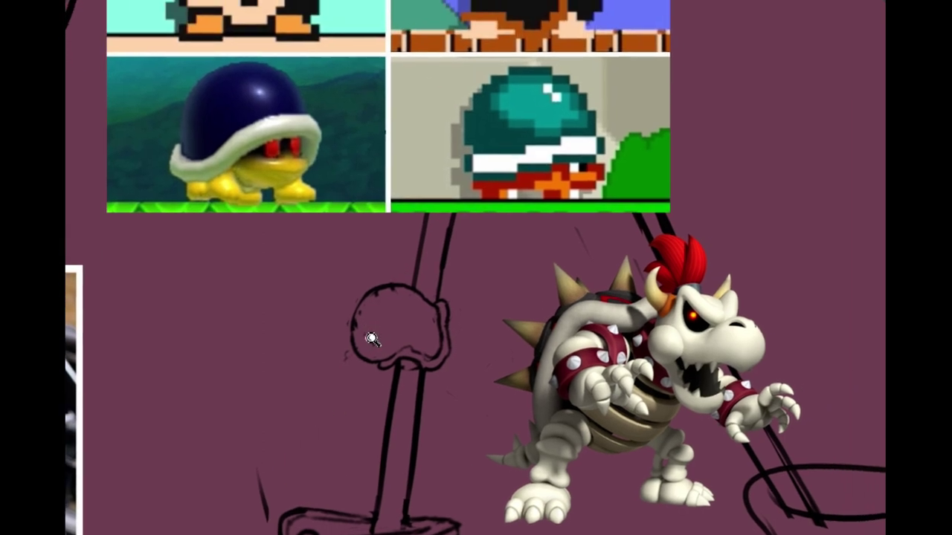
click(372, 339)
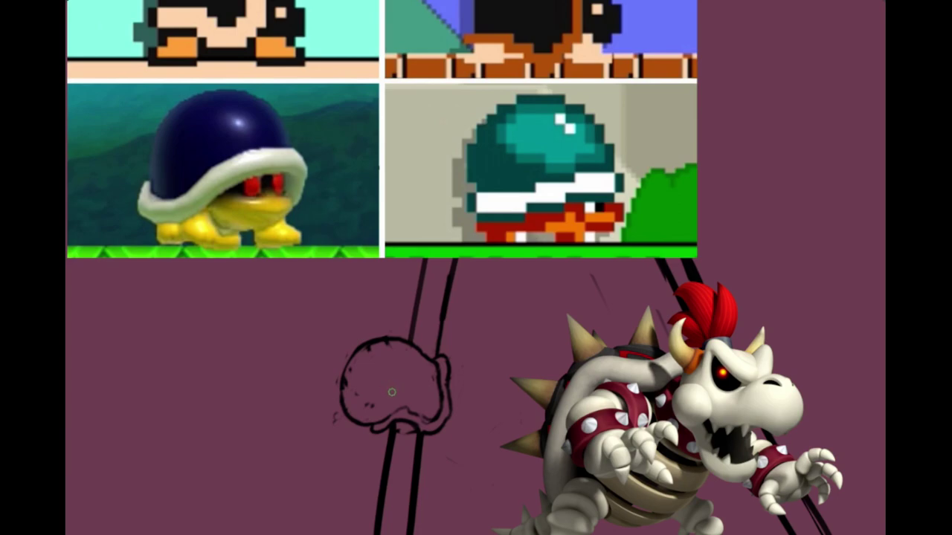
mouse_move(396, 371)
mouse_down()
mouse_move(331, 414)
mouse_move(415, 306)
mouse_move(403, 318)
mouse_move(368, 465)
mouse_up()
drag(404, 290, 465, 317)
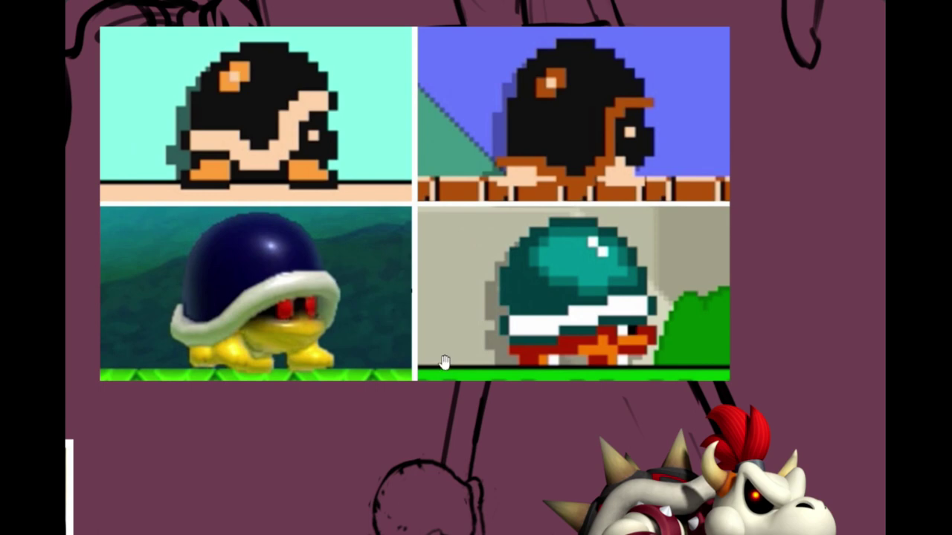
scroll(443, 362, down, 5)
scroll(326, 362, right, 2)
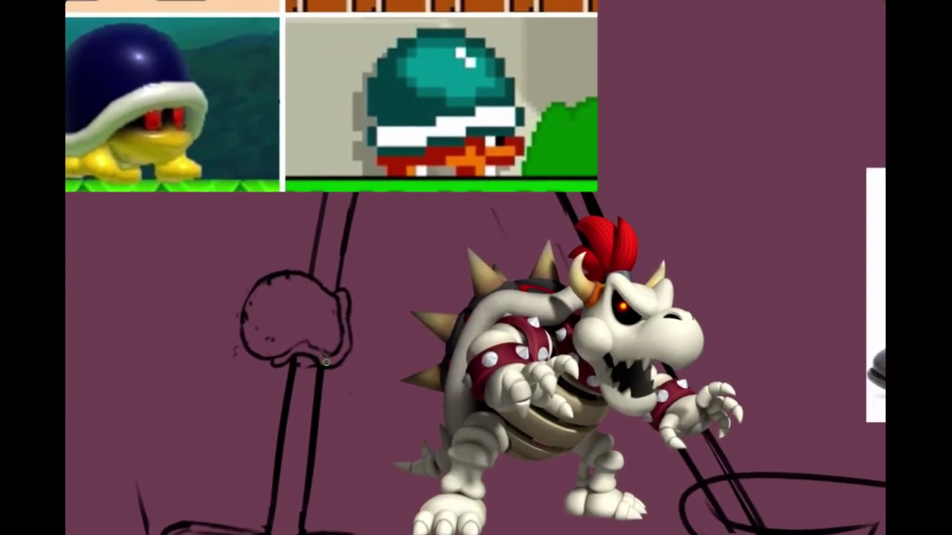
Step: Reposition the Buzzy Beetle sprite sheet so it sits just above the knee shell sketch, clear of the Dry Bowser reference
key(ctrl+z)
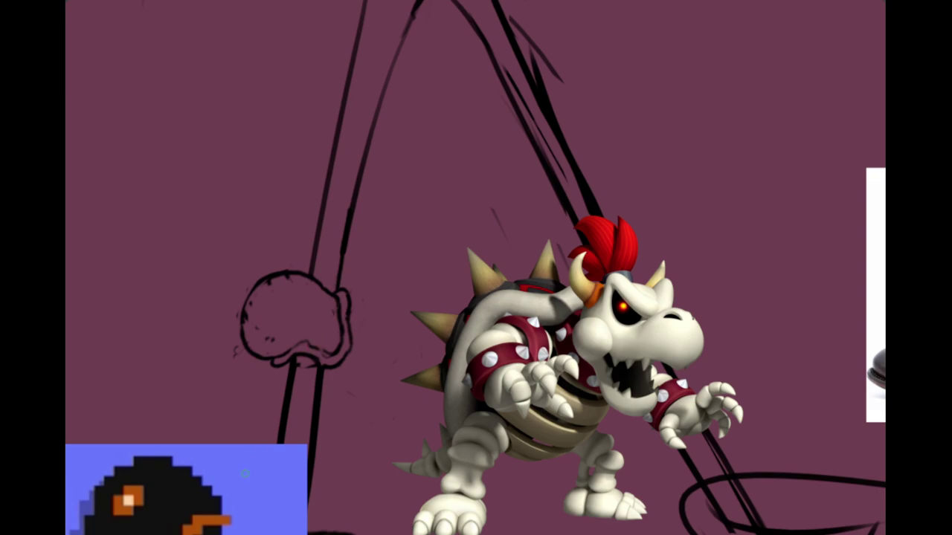
key(ctrl+t)
drag(243, 482, 284, 87)
drag(186, 308, 440, 110)
Step: Redraw the upper end of the knee shell's rim as a rounded, outward-curling lip with a clean inner line
scroll(325, 298, up, 5)
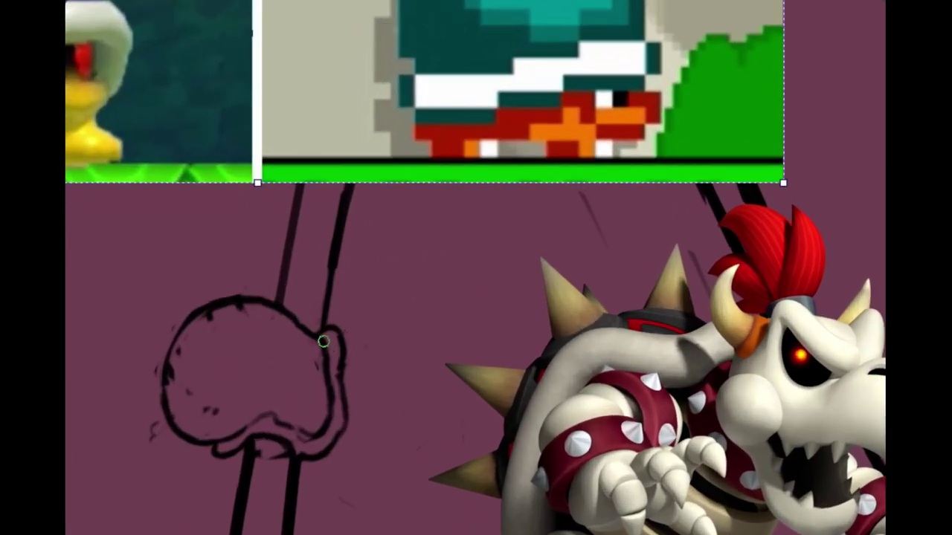
mouse_move(328, 325)
mouse_down()
mouse_move(330, 357)
mouse_move(344, 354)
mouse_move(308, 333)
mouse_move(332, 350)
mouse_move(331, 376)
mouse_move(345, 368)
mouse_move(334, 363)
mouse_move(331, 343)
mouse_move(309, 336)
mouse_move(347, 358)
mouse_move(303, 326)
mouse_up()
key(b)
key(ctrl+z)
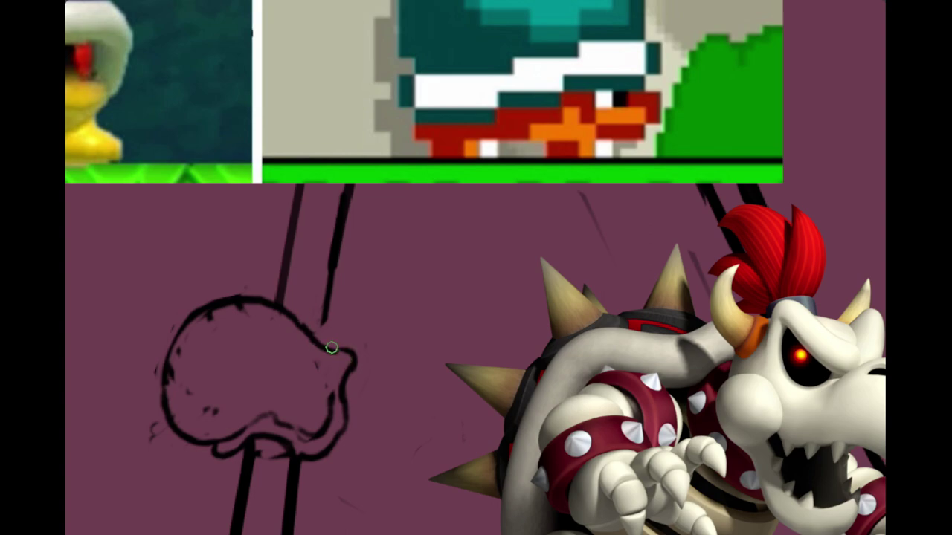
mouse_move(344, 354)
mouse_down()
mouse_move(329, 345)
mouse_move(350, 361)
mouse_move(336, 357)
mouse_move(333, 391)
mouse_up()
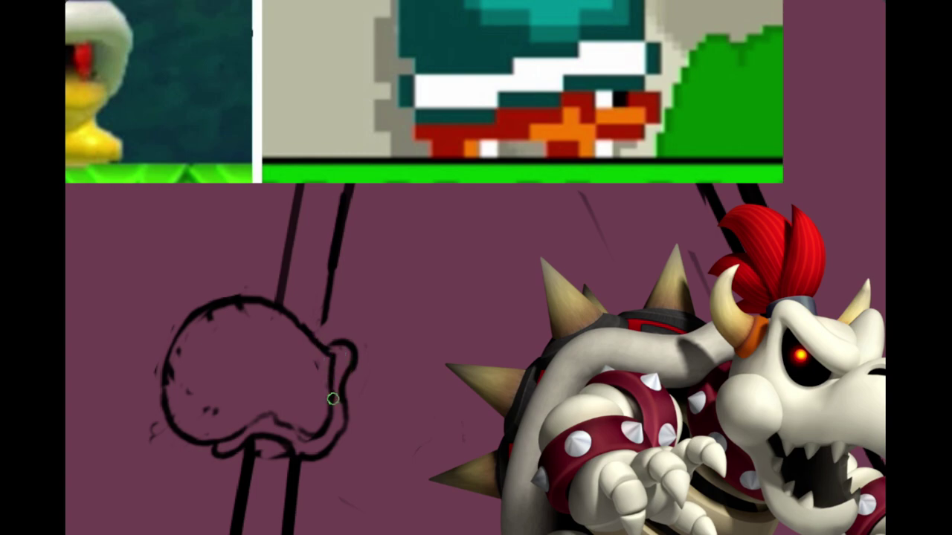
drag(333, 408, 334, 356)
key(ctrl+z)
drag(329, 400, 337, 363)
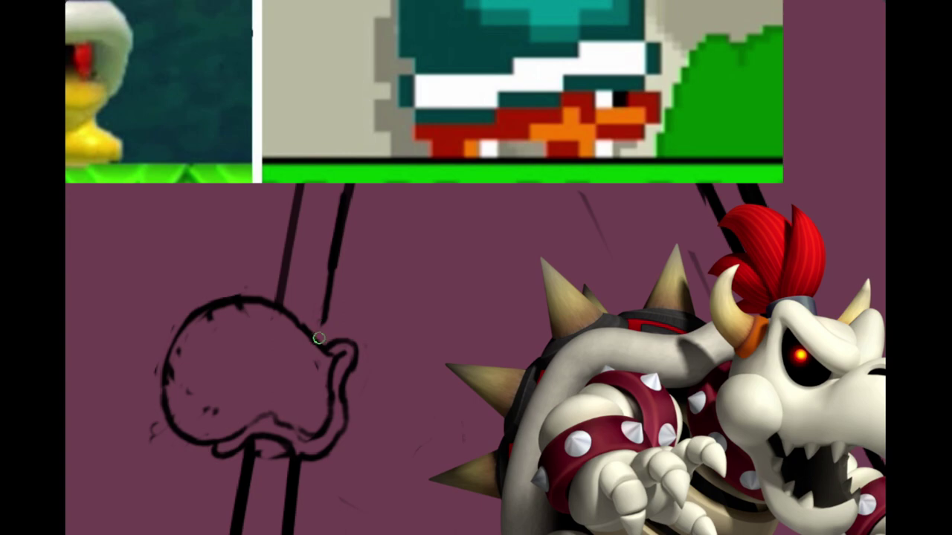
Step: Try short strap-like and curved stubs projecting from the front of the knee shell's rim, undoing the attempts
drag(346, 357, 319, 280)
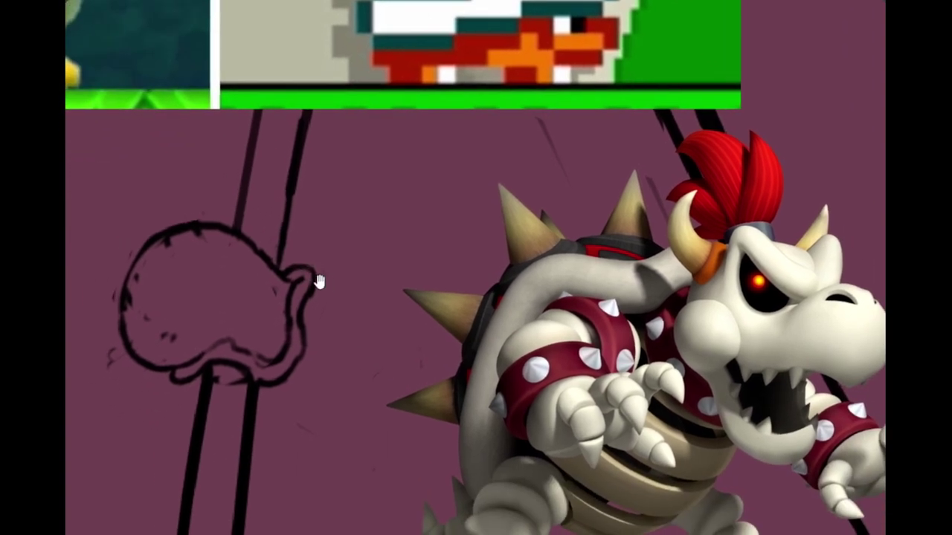
scroll(326, 334, down, 3)
scroll(322, 331, up, 4)
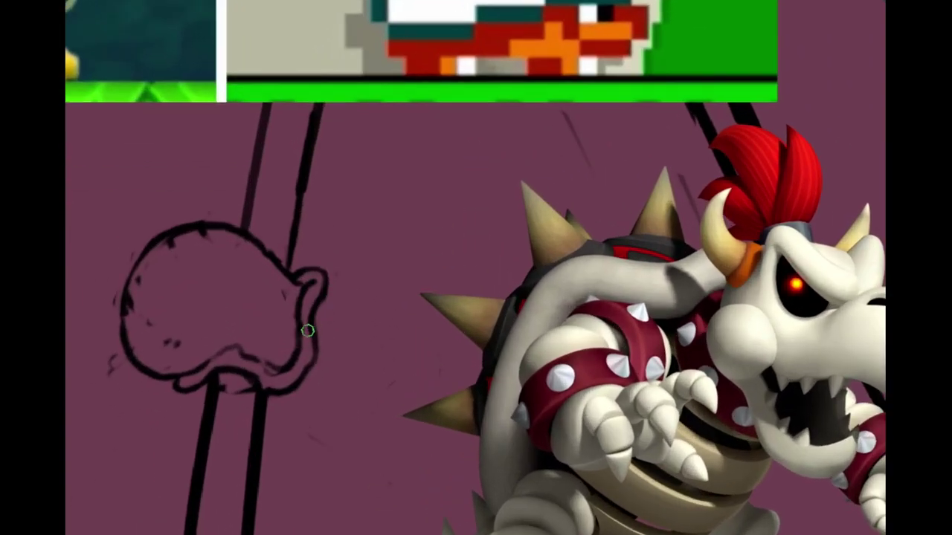
mouse_move(319, 331)
mouse_down()
mouse_move(351, 335)
mouse_move(327, 341)
mouse_move(354, 339)
mouse_move(335, 315)
mouse_move(360, 356)
mouse_up()
key(ctrl+z)
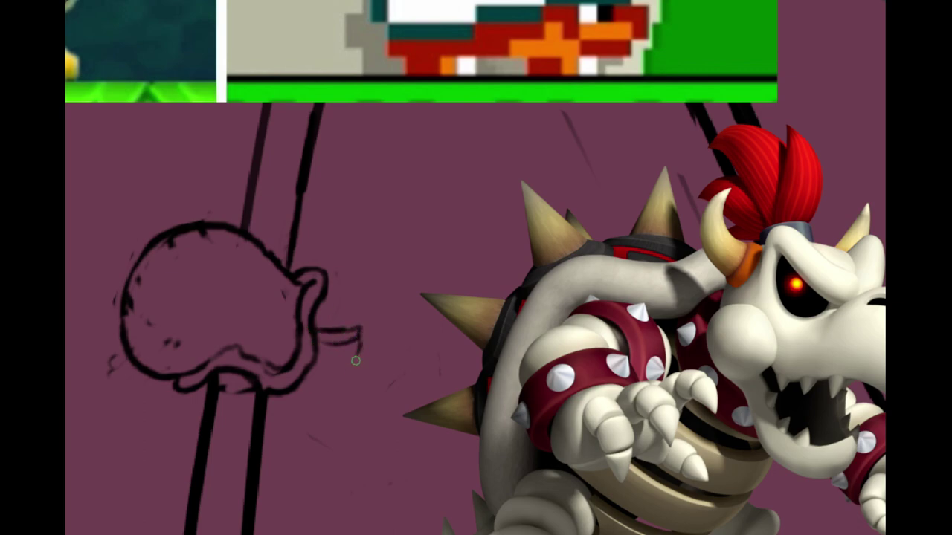
mouse_move(297, 381)
mouse_down()
mouse_move(358, 350)
mouse_move(359, 336)
mouse_move(360, 372)
mouse_up()
key(ctrl+z)
key(ctrl+z)
mouse_move(356, 377)
mouse_down()
mouse_move(308, 375)
mouse_move(361, 328)
mouse_move(354, 369)
mouse_move(322, 343)
mouse_move(354, 365)
mouse_move(334, 377)
mouse_move(358, 383)
mouse_up()
key(ctrl+z)
key(ctrl+z)
key(ctrl+z)
key(ctrl+z)
key(ctrl+z)
key(ctrl+z)
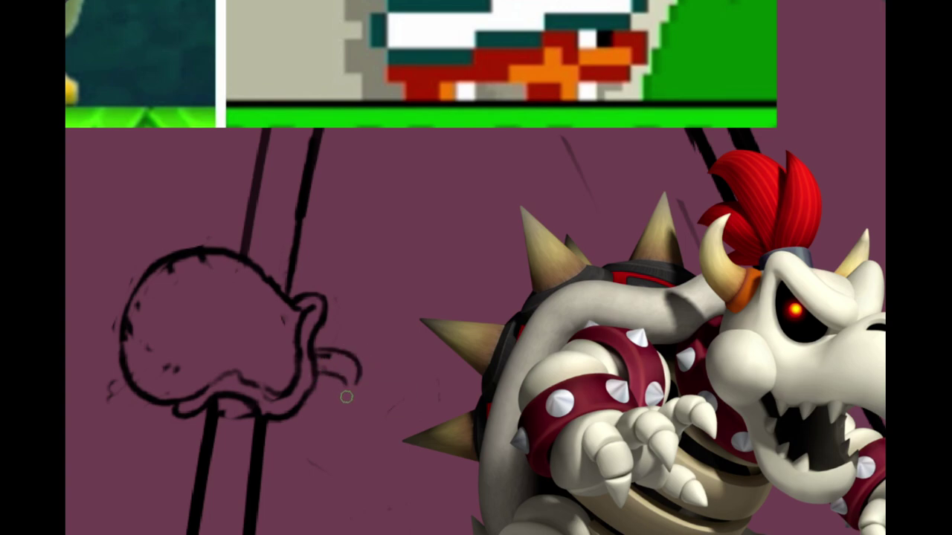
key(ctrl+z)
Step: Try a bent bony finger with a pointed claw emerging from the knee shell's rim, and undo it
mouse_move(312, 342)
mouse_down()
mouse_move(356, 392)
mouse_move(374, 377)
mouse_up()
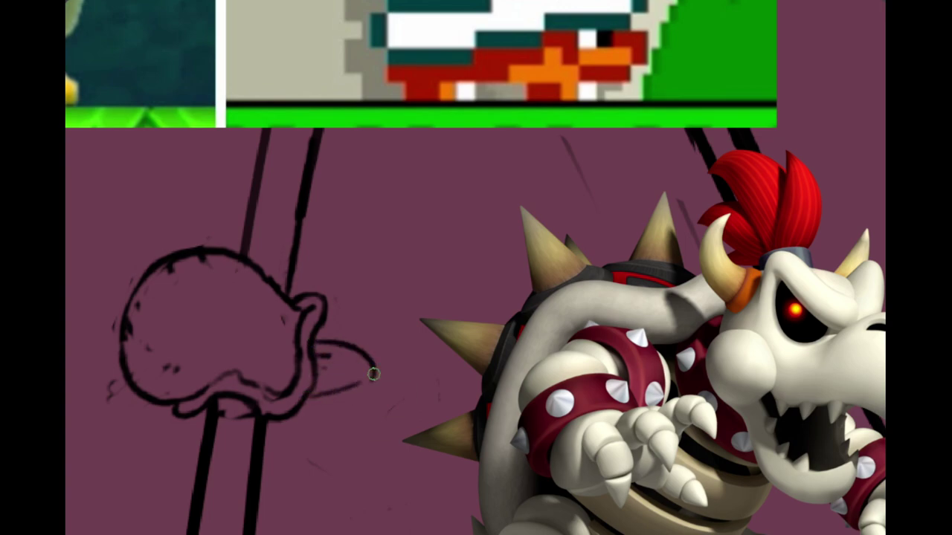
mouse_move(314, 356)
mouse_down()
mouse_move(355, 373)
mouse_move(354, 400)
mouse_up()
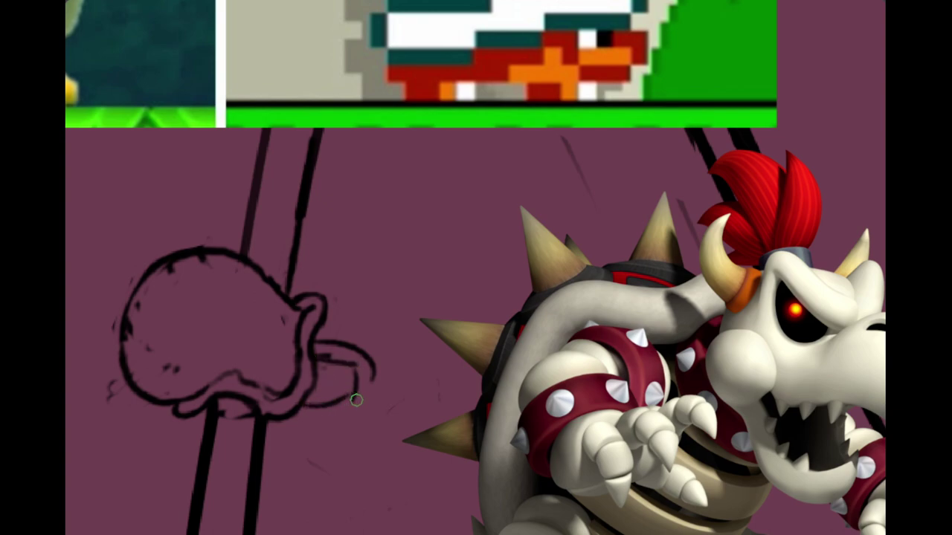
drag(365, 356, 344, 461)
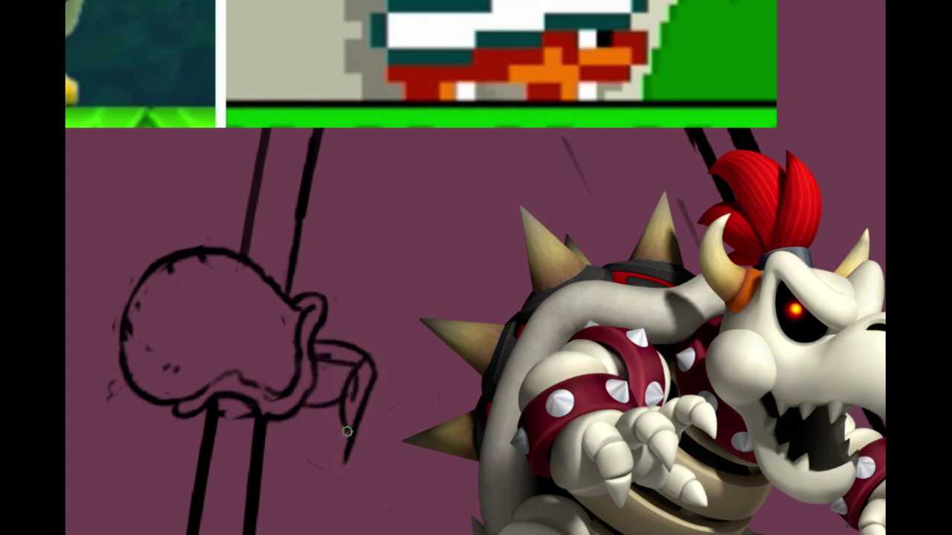
key(ctrl+z)
key(ctrl+z)
key(ctrl+z)
key(ctrl+z)
key(ctrl+z)
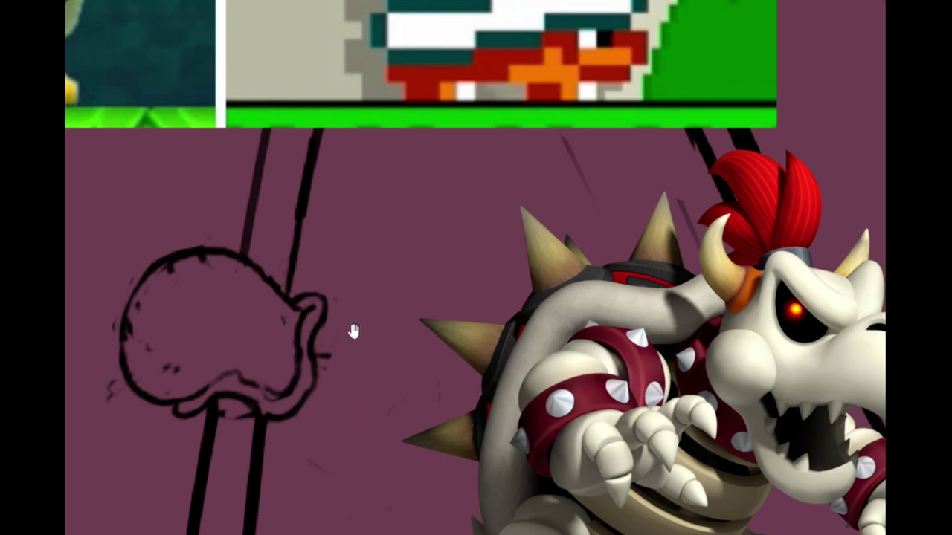
Step: Draw a short boxy stub projecting from the front of the knee shell's rim and shape its outer edge
scroll(318, 336, up, 1)
mouse_move(353, 331)
mouse_down()
mouse_move(313, 345)
mouse_move(314, 413)
mouse_move(253, 412)
mouse_up()
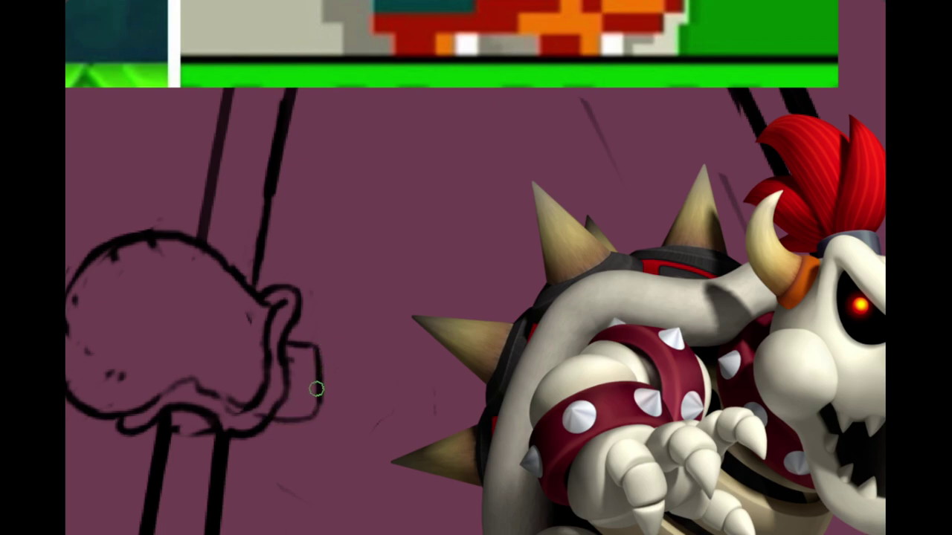
drag(319, 366, 318, 399)
drag(314, 362, 315, 406)
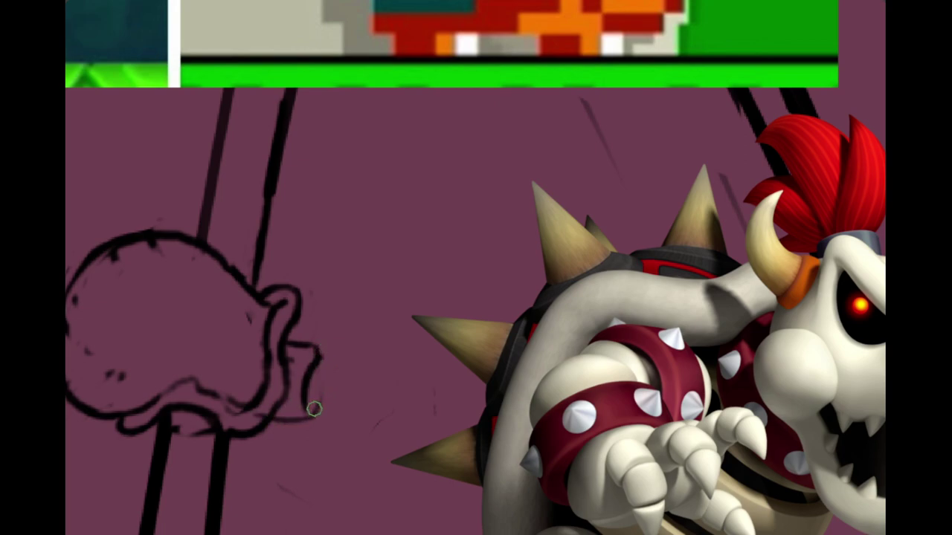
Step: Try a slanted, plate-like segment at the end of the stub with a pointed spike sticking out of it
mouse_move(319, 361)
mouse_down()
mouse_move(341, 396)
mouse_move(340, 421)
mouse_up()
drag(340, 420, 296, 448)
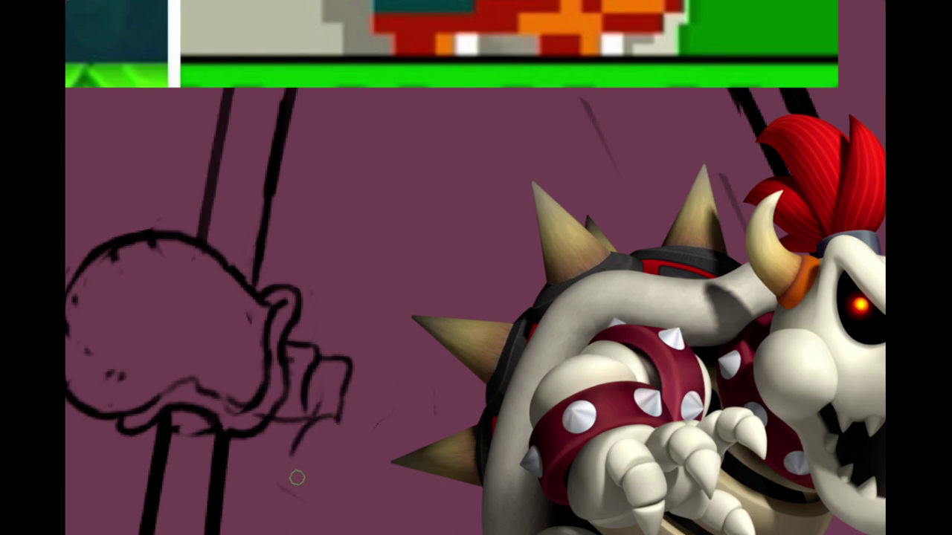
drag(303, 408, 294, 449)
mouse_move(317, 371)
mouse_down()
mouse_move(316, 419)
mouse_move(305, 390)
mouse_move(299, 451)
mouse_move(322, 423)
mouse_move(309, 458)
mouse_move(304, 449)
mouse_move(340, 428)
mouse_up()
key(ctrl+z)
mouse_move(338, 429)
mouse_down()
mouse_move(350, 398)
mouse_move(338, 429)
mouse_move(343, 351)
mouse_up()
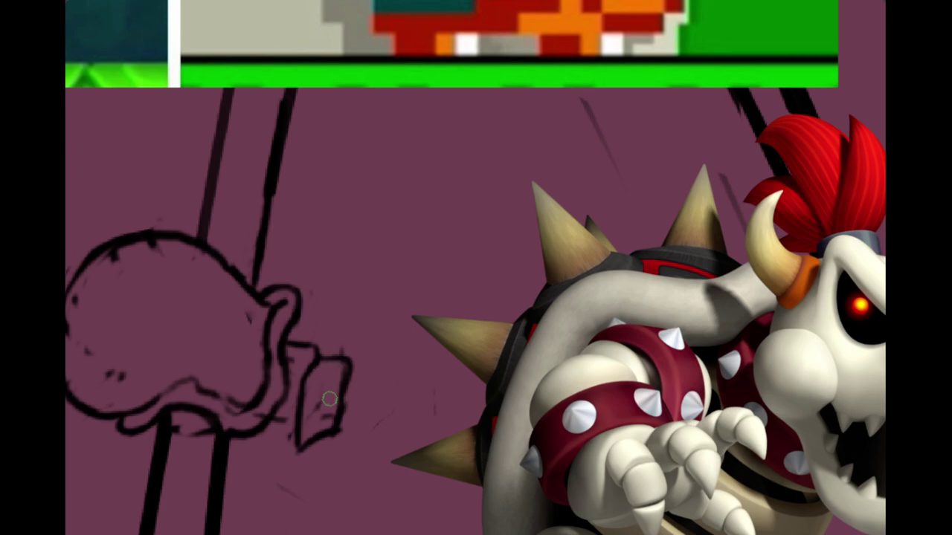
drag(313, 394, 377, 388)
drag(332, 431, 332, 432)
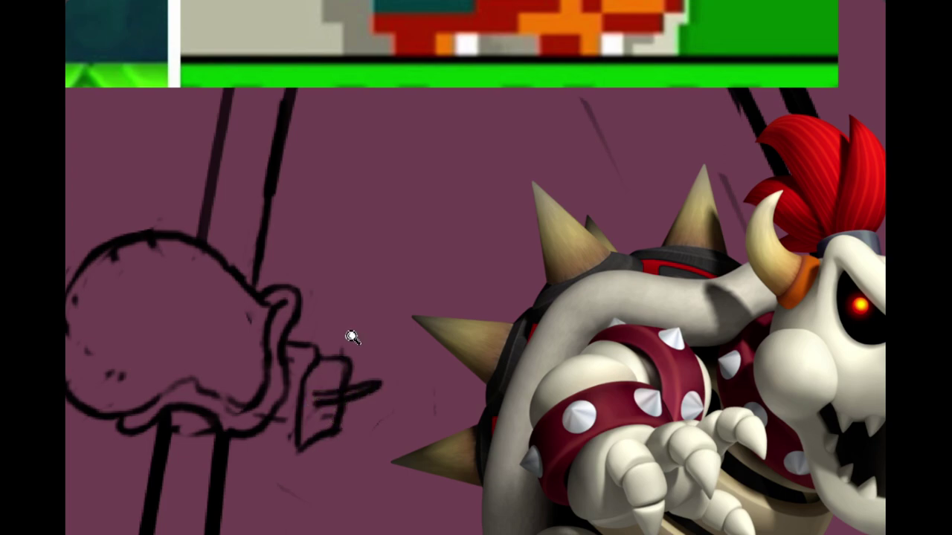
Step: Undo the spike and the slanted segment back to the plain boxy stub on the knee shell's rim
mouse_move(352, 337)
mouse_down()
mouse_move(323, 446)
mouse_move(353, 312)
mouse_up()
key(ctrl+z)
key(ctrl+z)
key(ctrl+z)
key(ctrl+z)
key(ctrl+z)
key(ctrl+z)
key(ctrl+z)
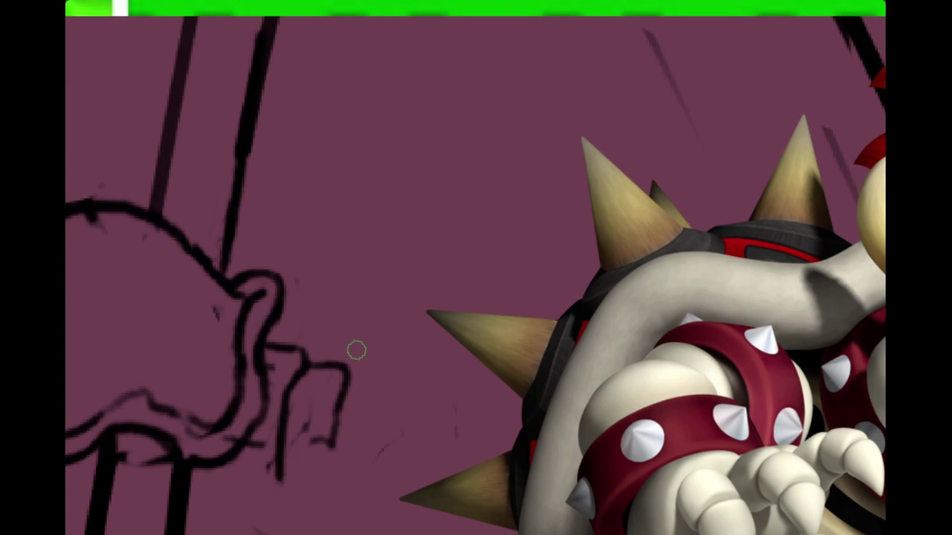
key(ctrl+z)
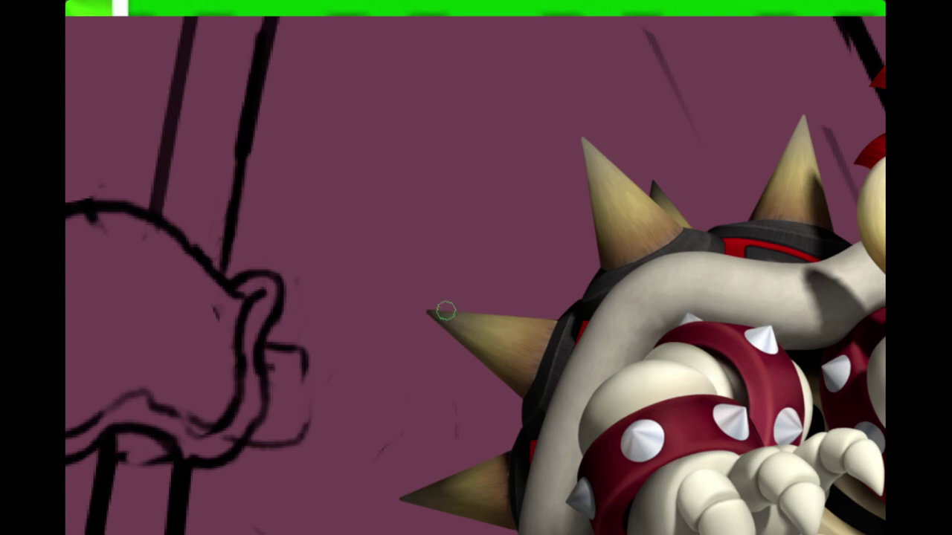
Step: Paste the pink 80SIX knee-pad photo, scale it down and place it beside the Dry Bowser reference, away from the knee shell
key(ctrl+v)
drag(435, 371, 296, 225)
drag(358, 222, 328, 311)
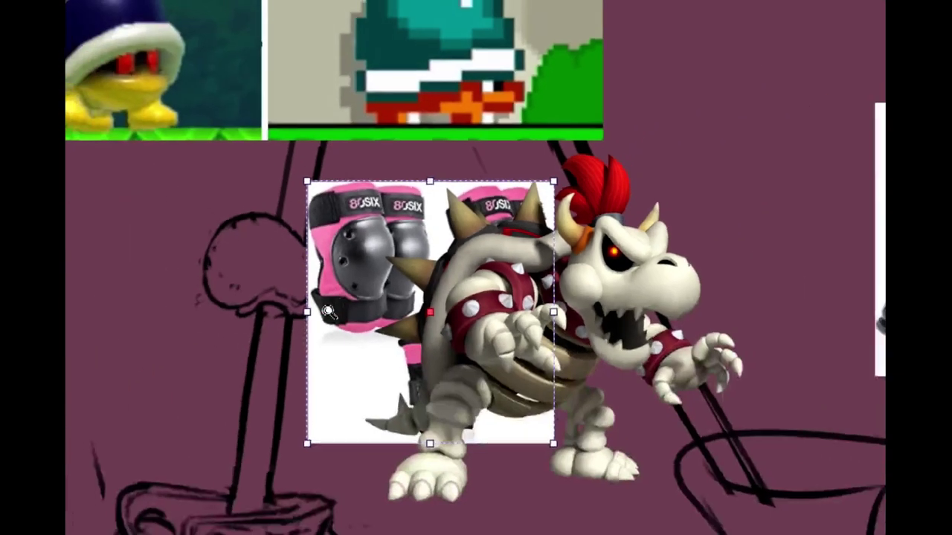
drag(554, 310, 775, 257)
scroll(332, 386, up, 2)
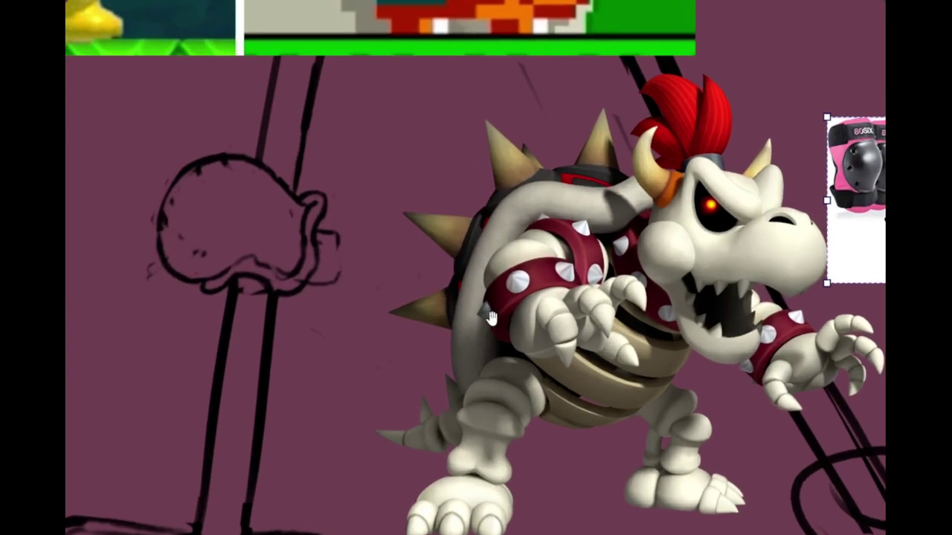
drag(303, 308, 255, 370)
scroll(290, 345, up, 3)
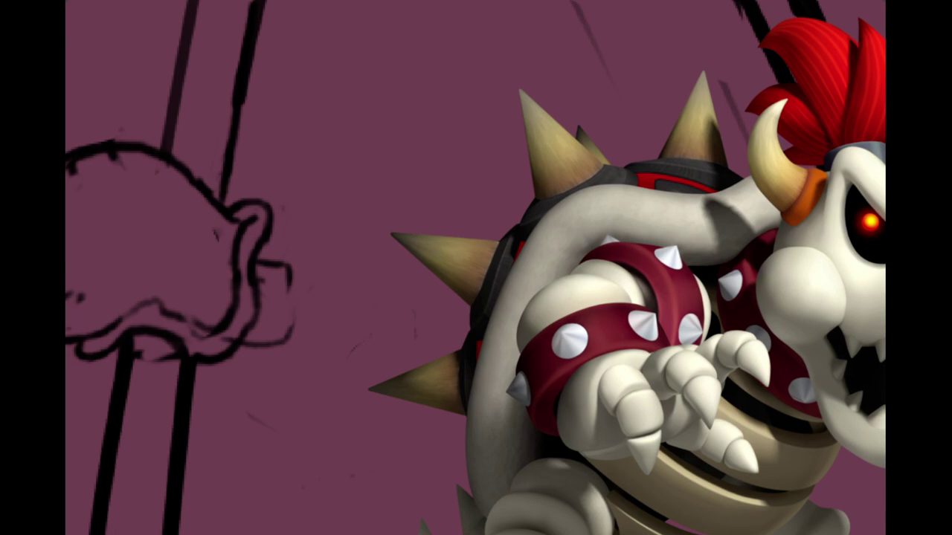
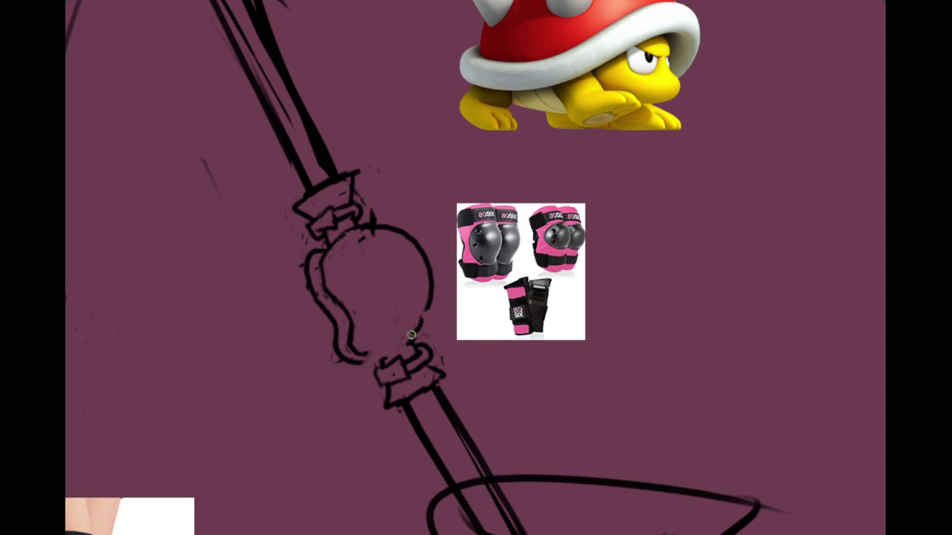
Step: Draw the rim's lower edge beneath the knee dome, connecting its outer and inner lines around to the front
mouse_move(407, 338)
mouse_down()
mouse_move(364, 361)
mouse_move(434, 307)
mouse_move(371, 347)
mouse_move(421, 324)
mouse_up()
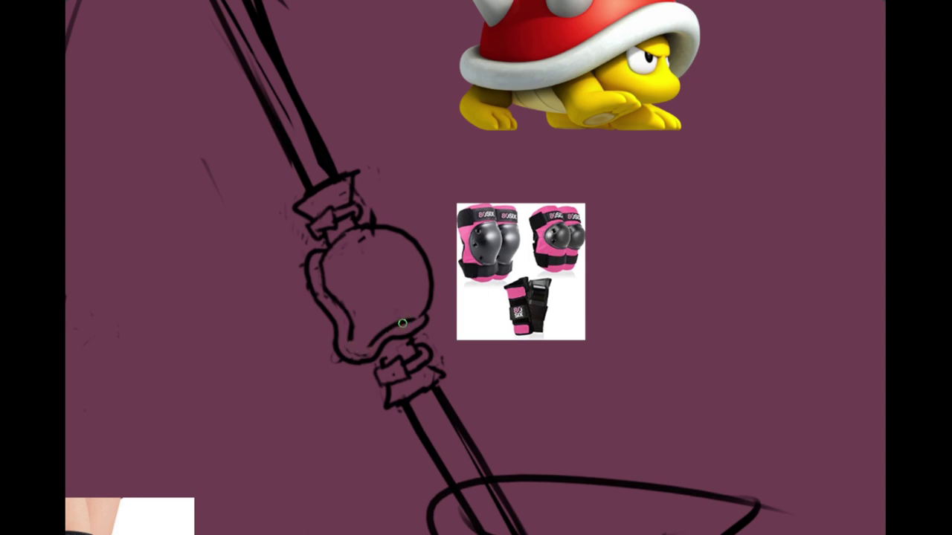
mouse_move(400, 328)
mouse_down()
mouse_move(374, 363)
mouse_move(331, 364)
mouse_move(350, 352)
mouse_move(346, 342)
mouse_move(370, 344)
mouse_move(354, 327)
mouse_move(379, 331)
mouse_move(375, 339)
mouse_move(359, 317)
mouse_move(346, 348)
mouse_move(336, 330)
mouse_move(381, 348)
mouse_move(373, 355)
mouse_move(342, 344)
mouse_move(349, 339)
mouse_move(339, 330)
mouse_move(425, 317)
mouse_move(366, 340)
mouse_move(403, 322)
mouse_up()
key(ctrl+z)
key(ctrl+z)
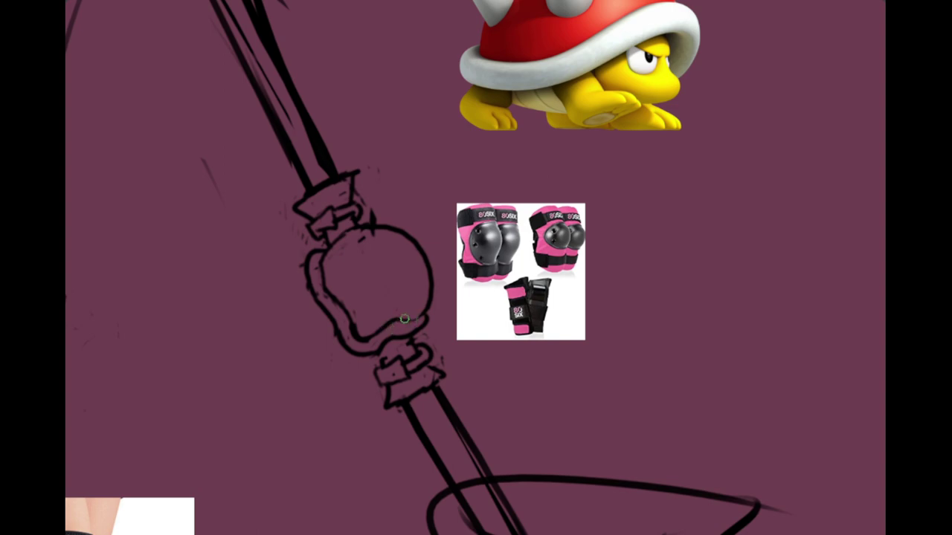
mouse_move(378, 332)
mouse_down()
mouse_move(426, 313)
mouse_move(414, 319)
mouse_up()
drag(390, 353, 362, 357)
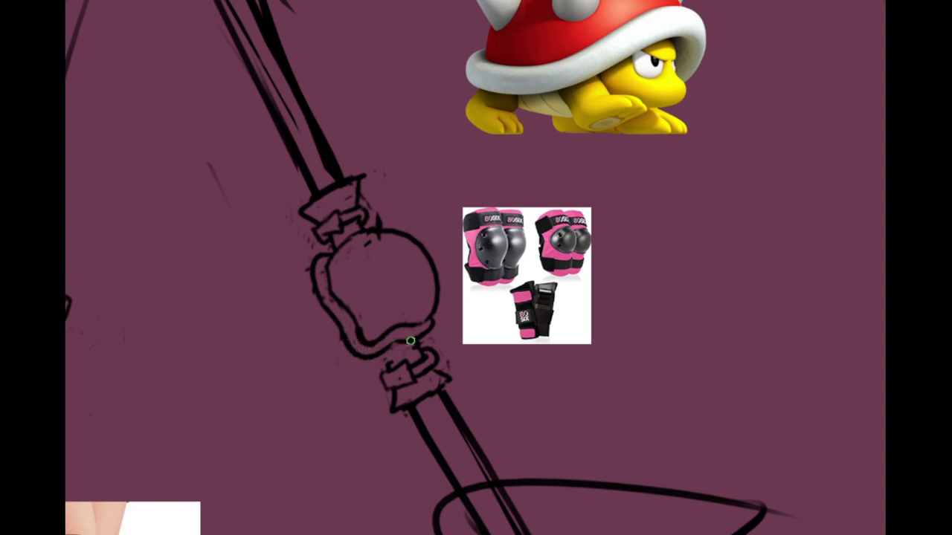
Step: Clean up the front end of the knee shell's rim and smooth the line where it meets the dome's underside
drag(422, 341, 392, 355)
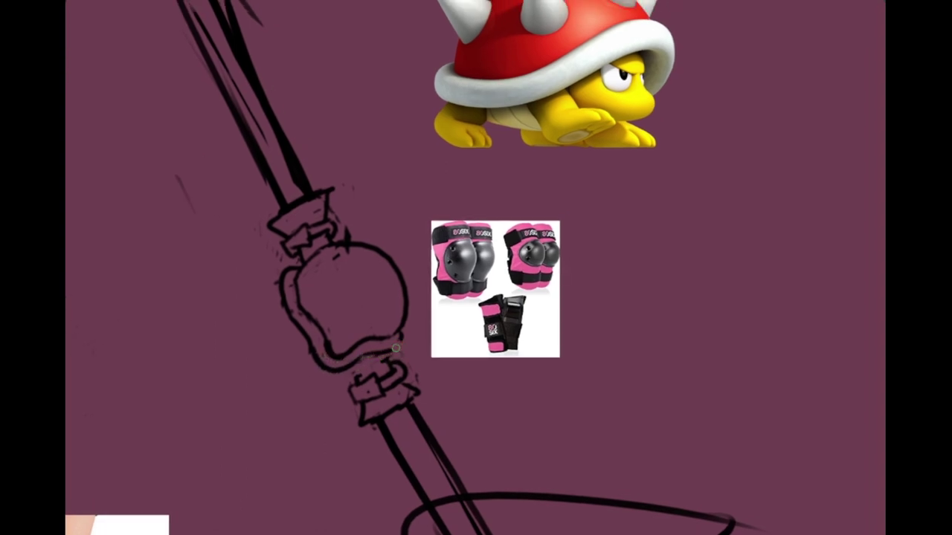
drag(396, 320, 397, 332)
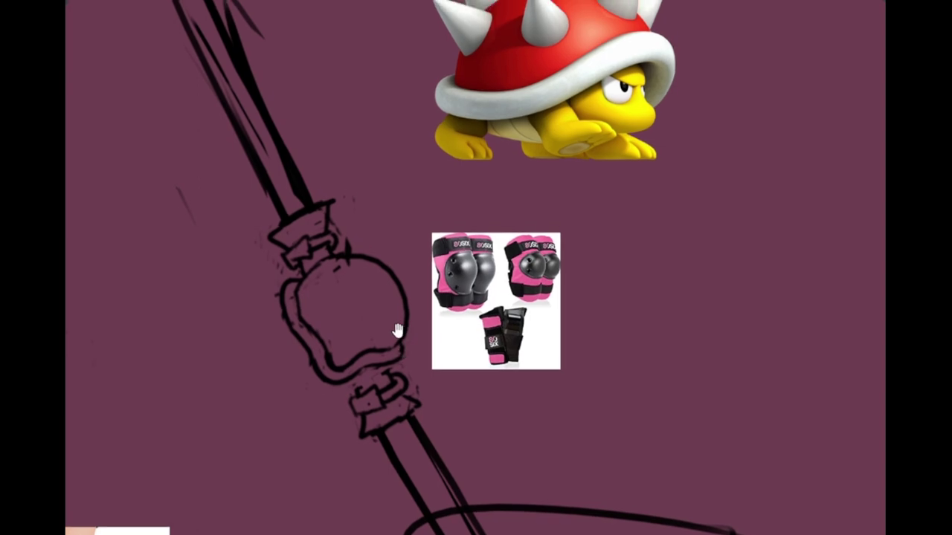
drag(358, 366, 324, 359)
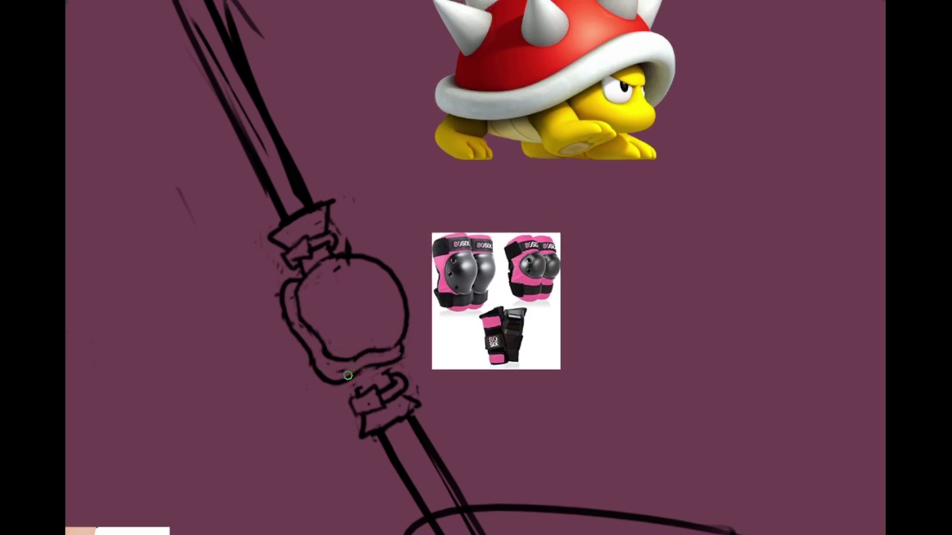
mouse_move(349, 375)
mouse_down()
mouse_move(328, 383)
mouse_move(310, 357)
mouse_move(355, 378)
mouse_move(360, 369)
mouse_move(334, 366)
mouse_move(366, 366)
mouse_move(348, 374)
mouse_move(316, 355)
mouse_up()
key(ctrl+z)
Step: Try to redraw the knee dome's upper contour beside the upper strap, then restore the earlier outline
mouse_move(365, 345)
mouse_down()
mouse_move(355, 353)
mouse_move(359, 343)
mouse_up()
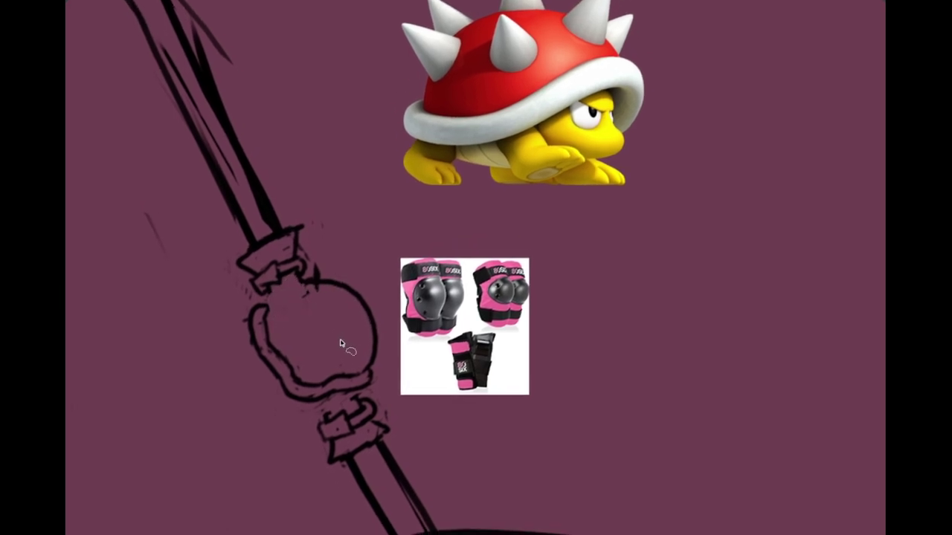
mouse_move(339, 278)
mouse_down()
mouse_move(322, 301)
mouse_move(359, 298)
mouse_move(307, 288)
mouse_move(267, 314)
mouse_up()
key(ctrl+z)
key(ctrl+z)
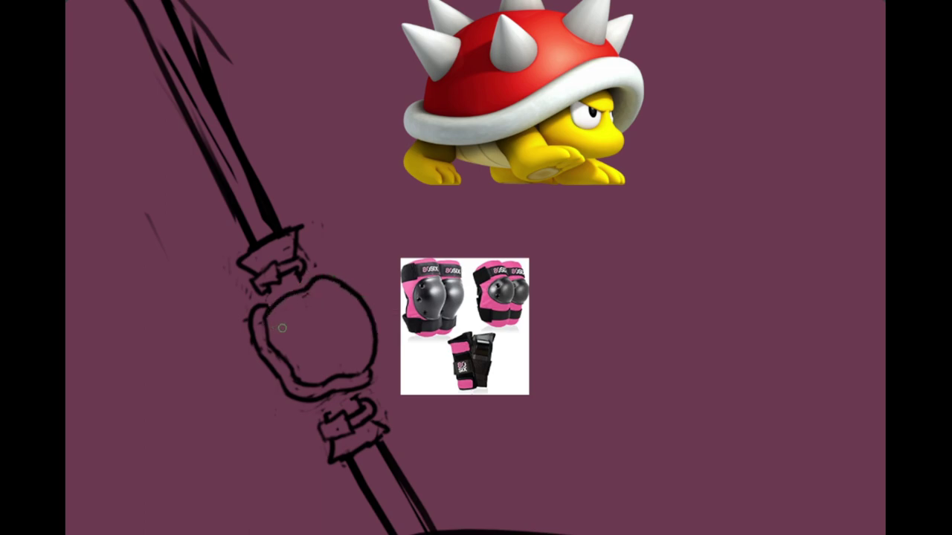
key(ctrl+z)
key(ctrl+z)
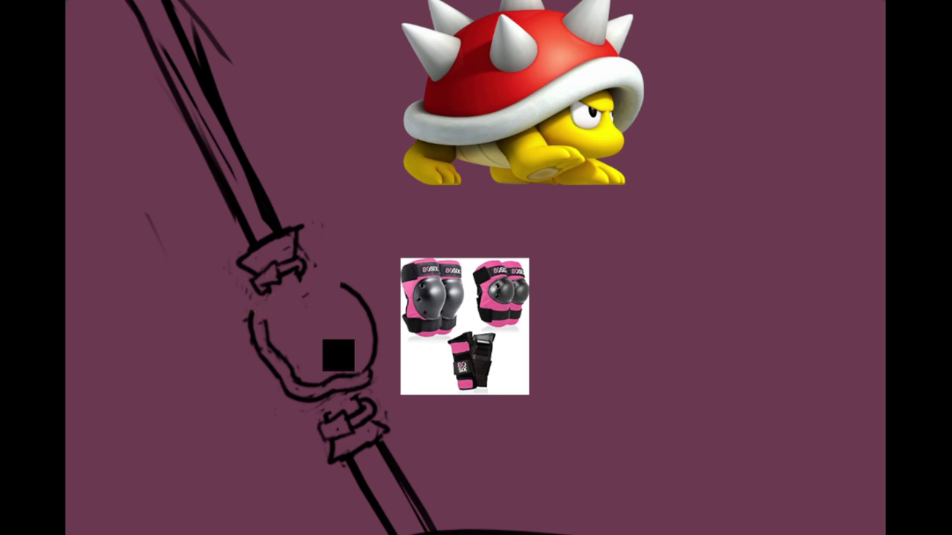
key(ctrl+z)
key(ctrl+z)
key(ctrl+z)
key(ctrl+z)
key(ctrl+z)
key(ctrl+z)
key(ctrl+z)
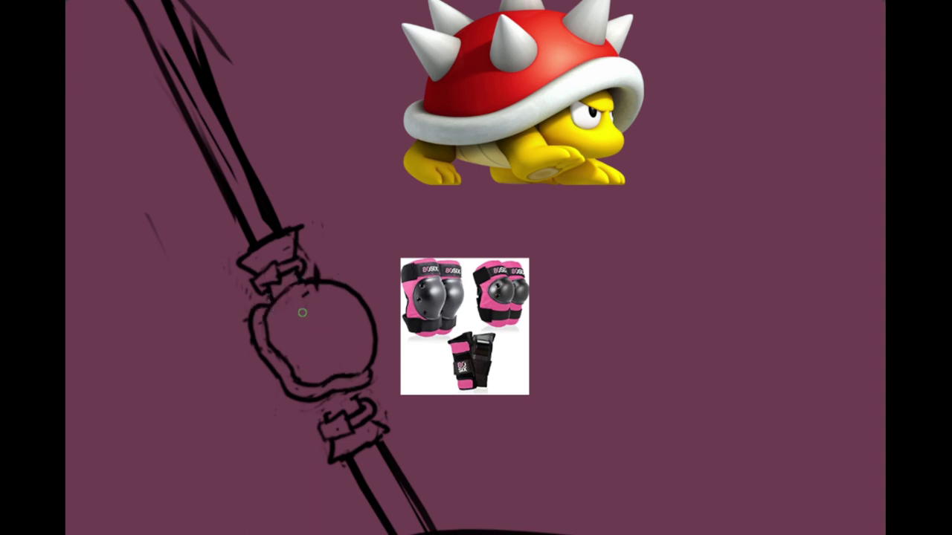
Step: Try a spike stroke rising from the top of the knee dome
drag(315, 257, 315, 289)
drag(320, 259, 316, 291)
key(ctrl+z)
key(ctrl+z)
drag(317, 256, 342, 324)
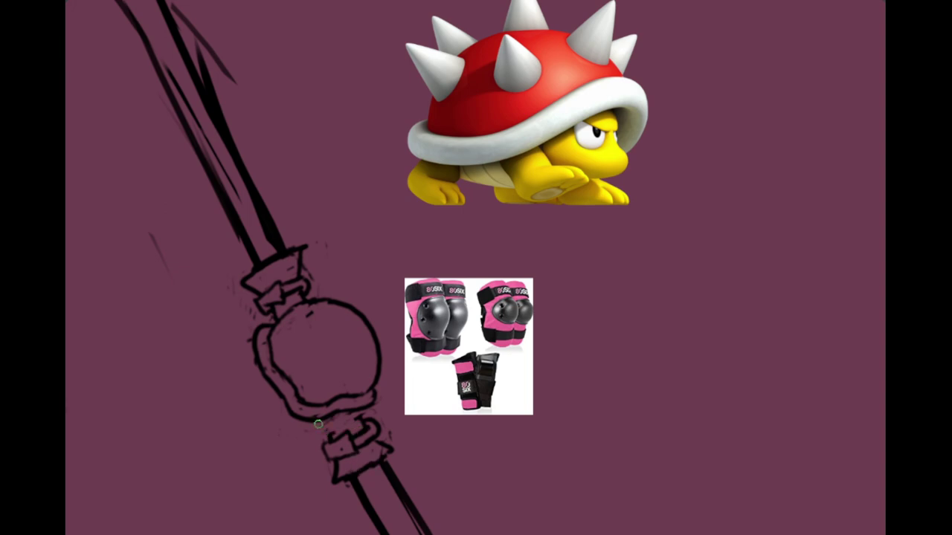
drag(313, 334, 333, 347)
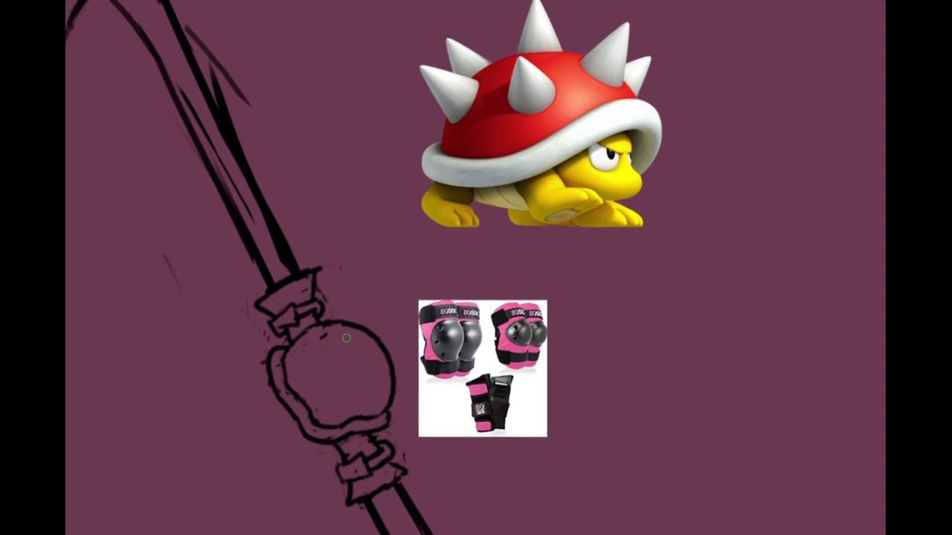
Step: Draw three short spikes around the knee dome's outer contour and three smaller spikes on its face, like the spiked red shell
mouse_move(347, 327)
mouse_down()
mouse_move(371, 331)
mouse_move(355, 304)
mouse_move(383, 336)
mouse_move(358, 321)
mouse_move(390, 341)
mouse_move(408, 371)
mouse_move(390, 363)
mouse_move(381, 341)
mouse_up()
key(ctrl+z)
key(ctrl+z)
drag(391, 380, 395, 366)
key(ctrl+z)
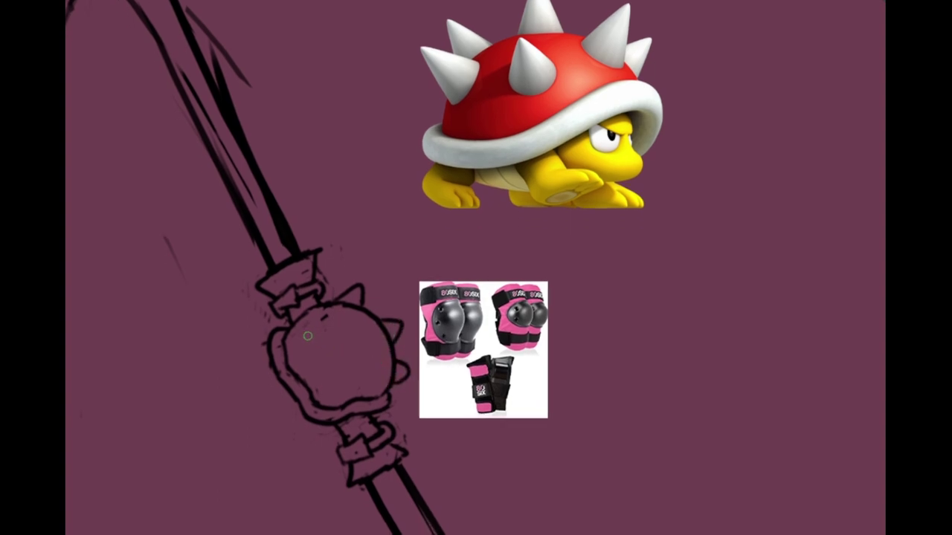
mouse_move(307, 336)
mouse_down()
mouse_move(356, 348)
mouse_move(352, 382)
mouse_up()
mouse_move(395, 337)
mouse_down()
mouse_move(362, 262)
mouse_move(357, 334)
mouse_up()
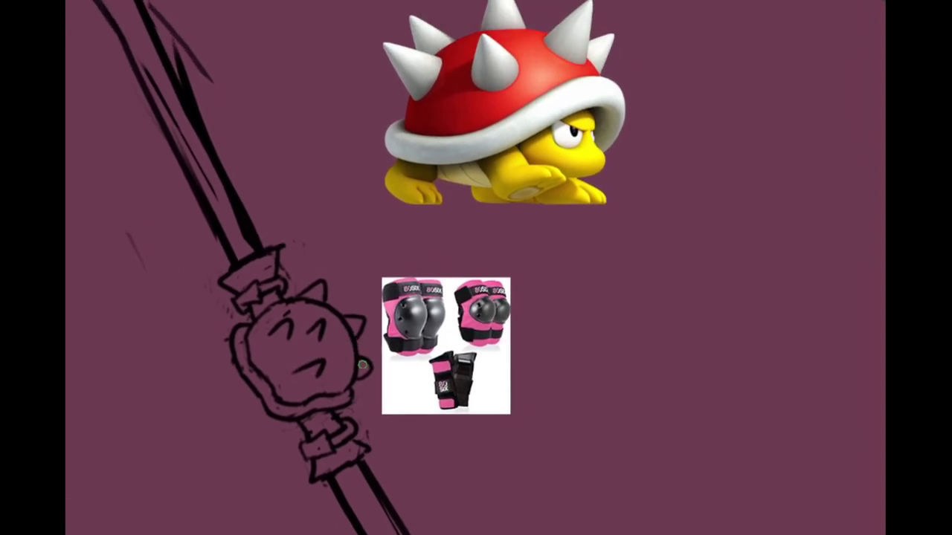
Step: Erase the rounded lowest spike from the knee dome's front contour
drag(363, 366, 373, 337)
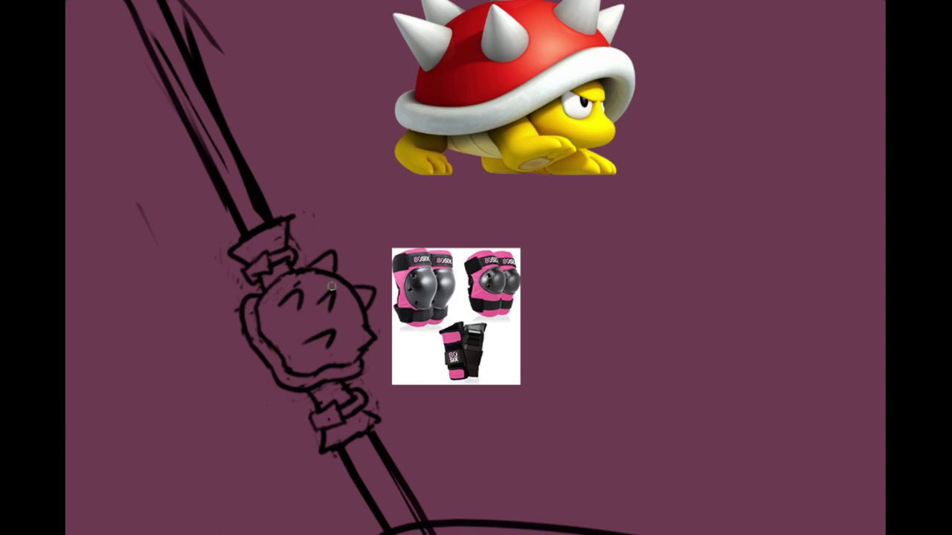
scroll(365, 335, up, 2)
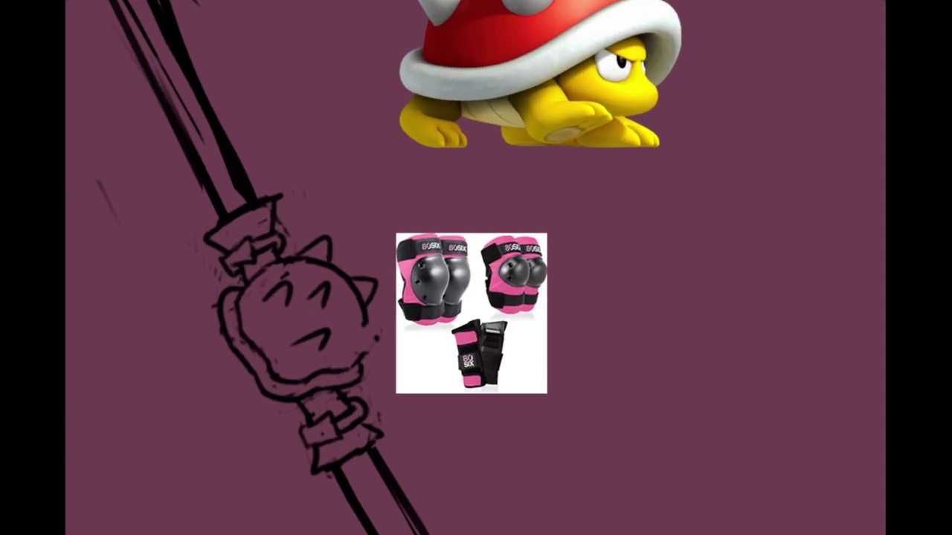
Step: Try a quick test scribble in the empty area beside the knee-pad photo and undo it
drag(610, 231, 636, 232)
drag(622, 203, 603, 290)
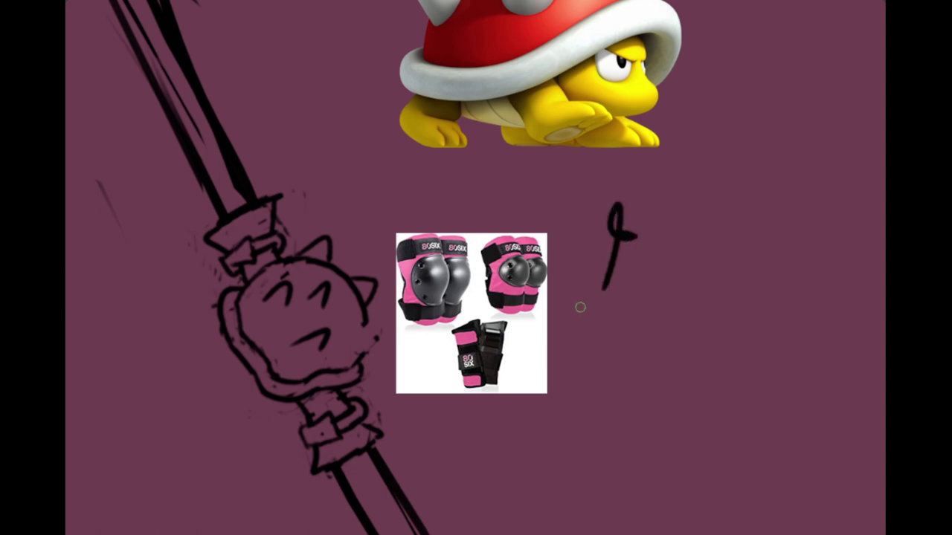
key(ctrl+z)
key(ctrl+z)
Step: Redraw the lowest outer spike as a pointed shape with its upper edge starting inside the dome's contour
scroll(364, 320, up, 2)
drag(366, 325, 370, 359)
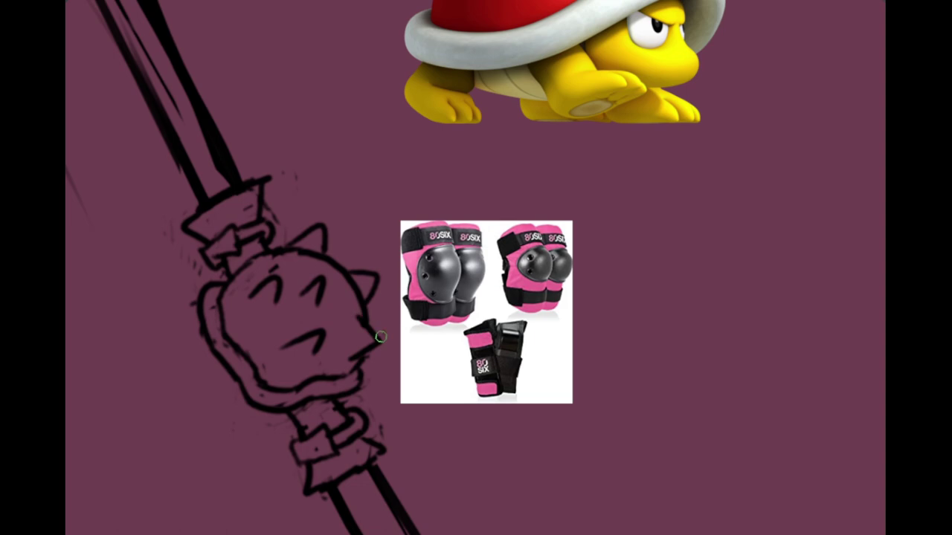
drag(341, 318, 361, 331)
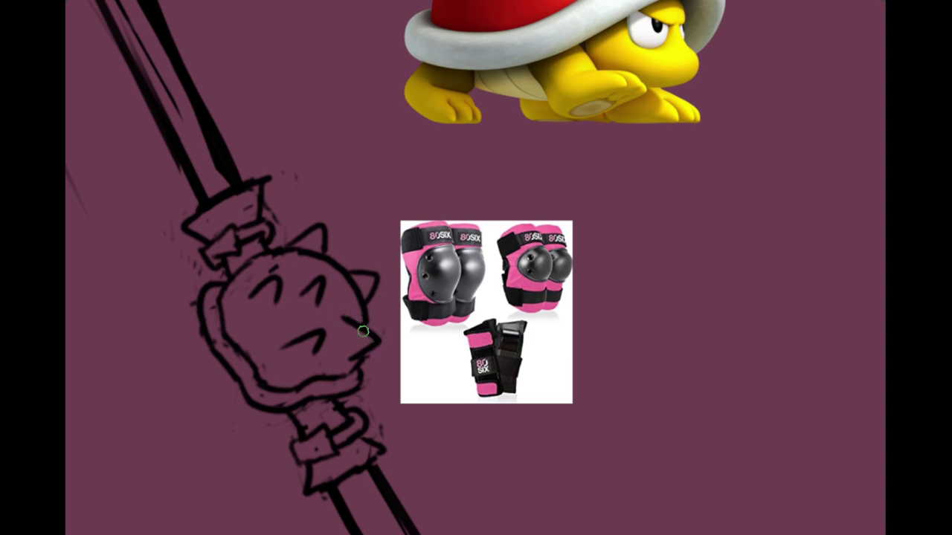
key(ctrl+z)
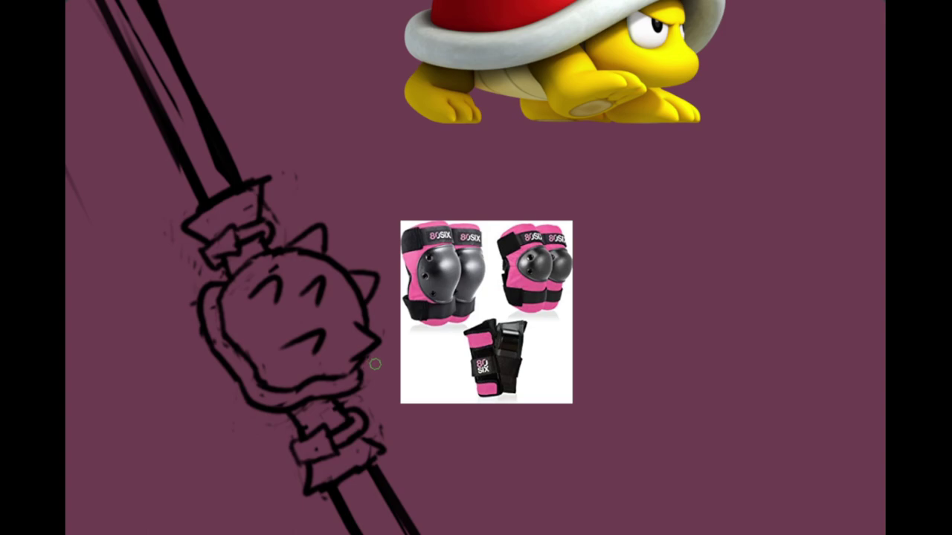
Step: Reshape both edges of the lowest outer spike and trim its point shorter
drag(372, 332, 380, 423)
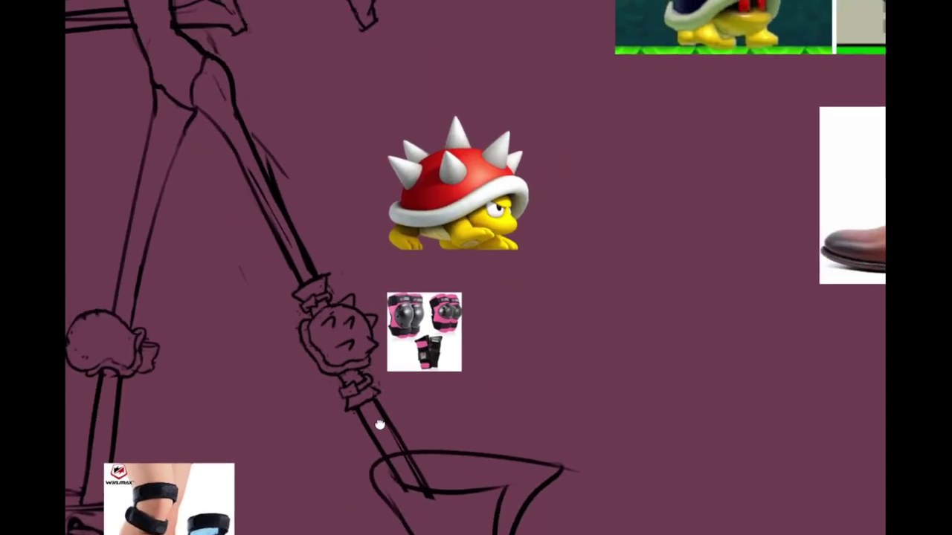
drag(365, 335, 348, 261)
drag(388, 353, 341, 354)
scroll(368, 347, up, 2)
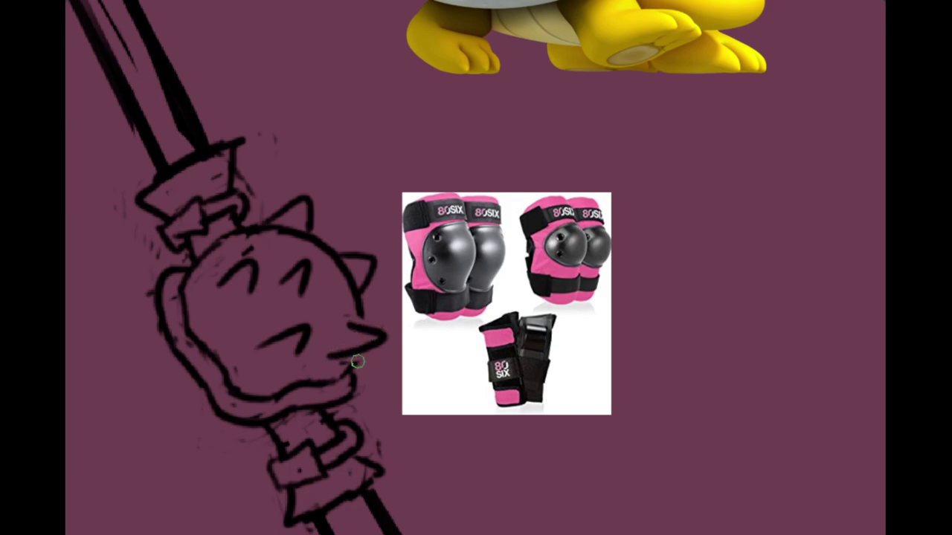
scroll(376, 311, down, 2)
scroll(379, 306, up, 2)
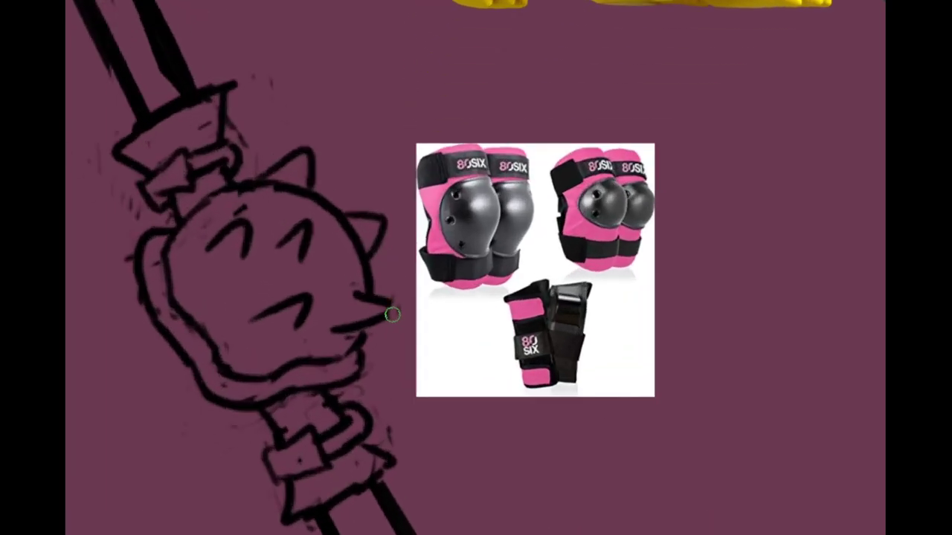
mouse_move(371, 302)
mouse_down()
mouse_move(392, 315)
mouse_move(365, 327)
mouse_up()
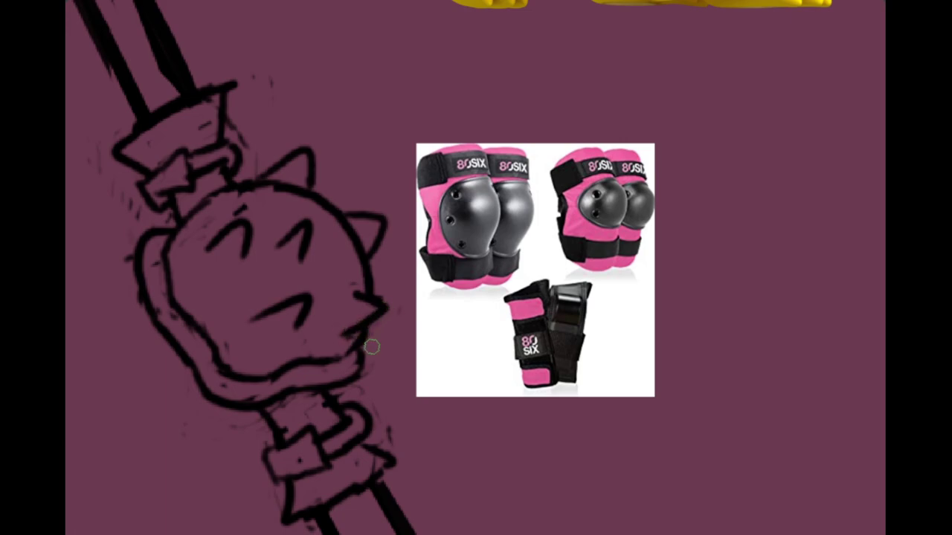
Step: Erase the lowest outer spike's tip and upper edge down to a short lower stroke
scroll(371, 347, down, 4)
scroll(357, 342, up, 4)
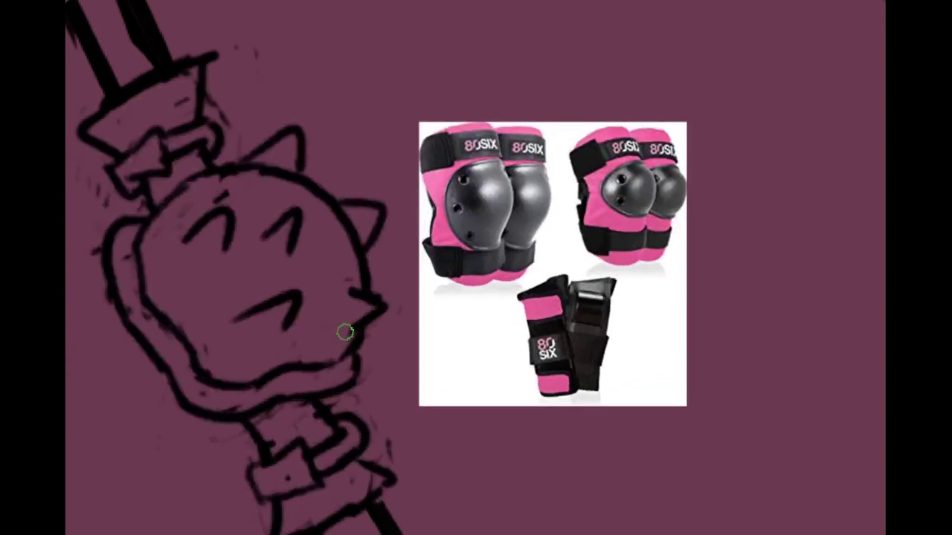
drag(387, 312, 371, 316)
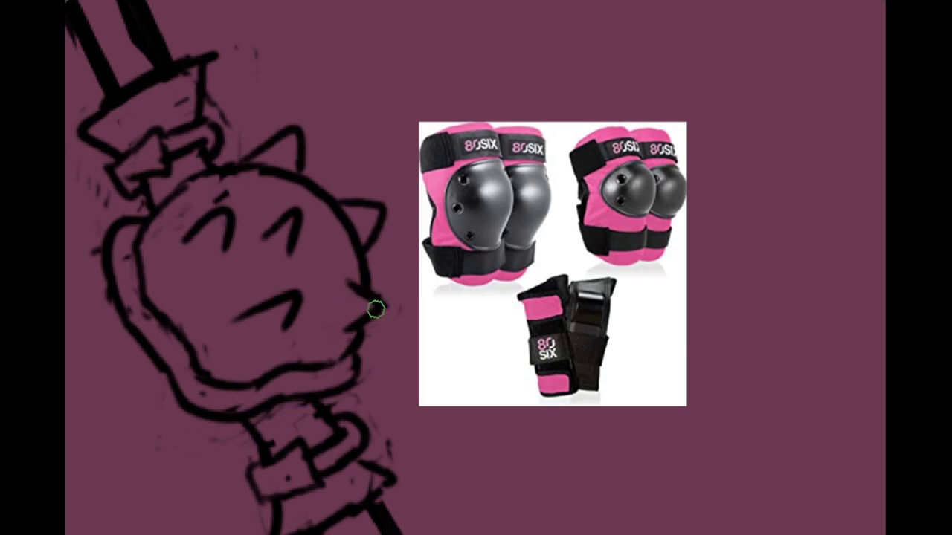
scroll(365, 379, down, 4)
scroll(365, 382, up, 4)
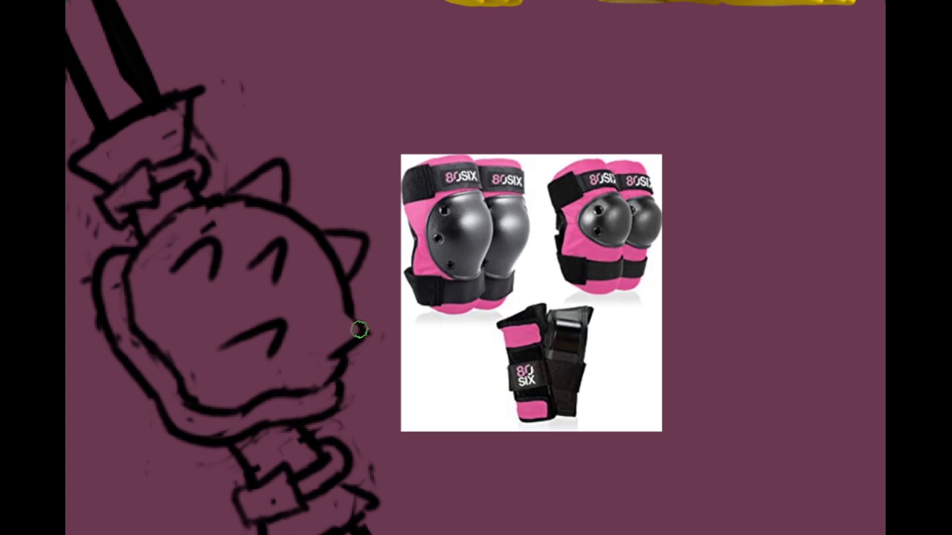
drag(359, 330, 349, 319)
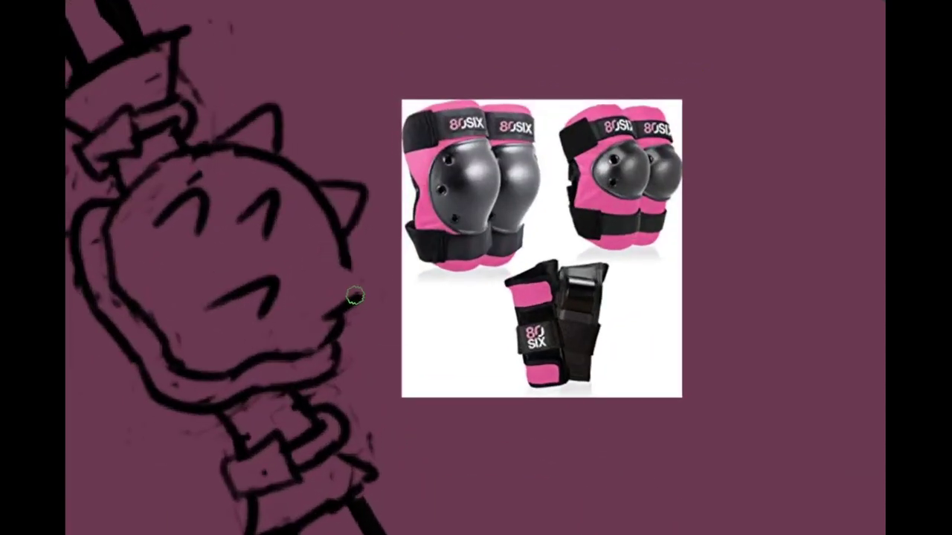
Step: Redraw the lowest outer spike's upper edge down to its tip and shorten the lower face spike's long stroke
mouse_move(358, 296)
mouse_down()
mouse_move(351, 276)
mouse_move(317, 262)
mouse_up()
key(ctrl+z)
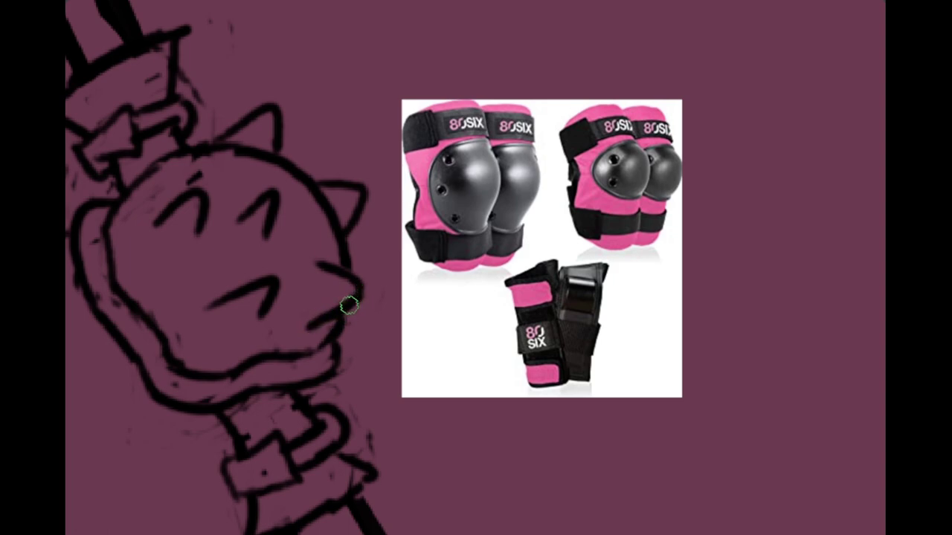
mouse_move(265, 295)
mouse_down()
mouse_move(247, 316)
mouse_move(248, 303)
mouse_move(208, 308)
mouse_move(255, 290)
mouse_move(250, 303)
mouse_move(265, 283)
mouse_move(226, 299)
mouse_move(270, 296)
mouse_move(266, 323)
mouse_up()
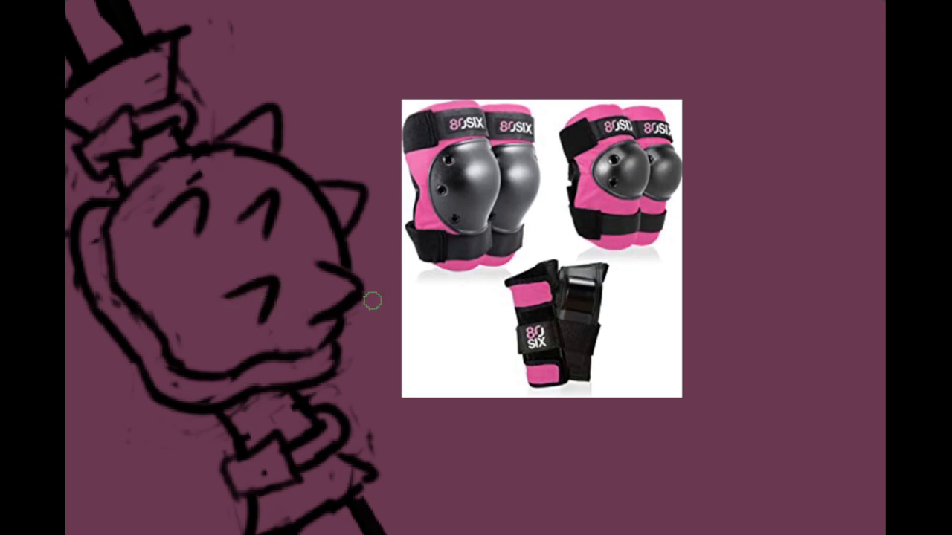
Step: Refine the lowest outer spike's sharp tip and its join with the dome's contour
drag(369, 295, 297, 334)
mouse_move(358, 289)
mouse_down()
mouse_move(333, 310)
mouse_move(324, 268)
mouse_move(348, 276)
mouse_move(334, 270)
mouse_move(297, 310)
mouse_move(346, 314)
mouse_move(310, 307)
mouse_move(355, 281)
mouse_up()
key(ctrl+z)
key(ctrl+z)
mouse_move(317, 307)
mouse_down()
mouse_move(356, 284)
mouse_move(332, 269)
mouse_move(323, 307)
mouse_move(358, 289)
mouse_move(334, 266)
mouse_move(361, 294)
mouse_move(321, 266)
mouse_move(333, 303)
mouse_up()
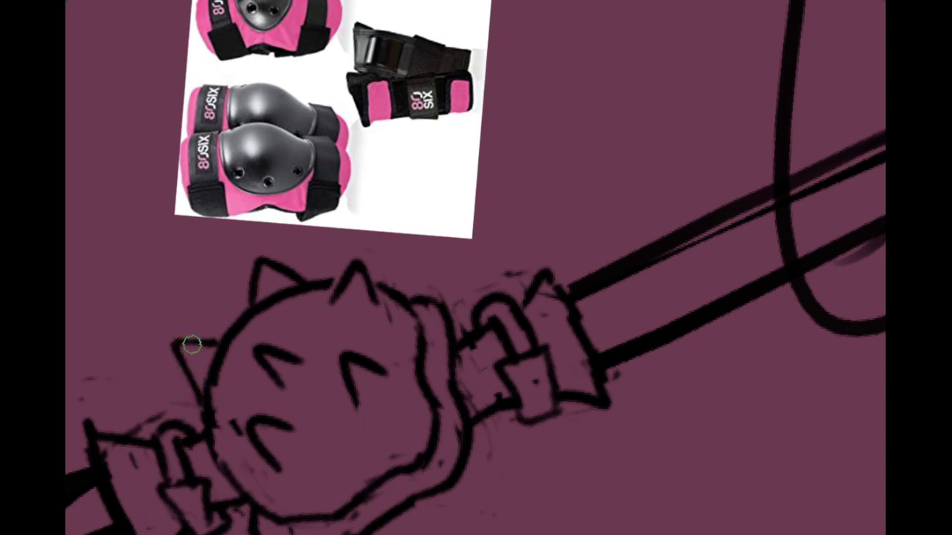
key(5)
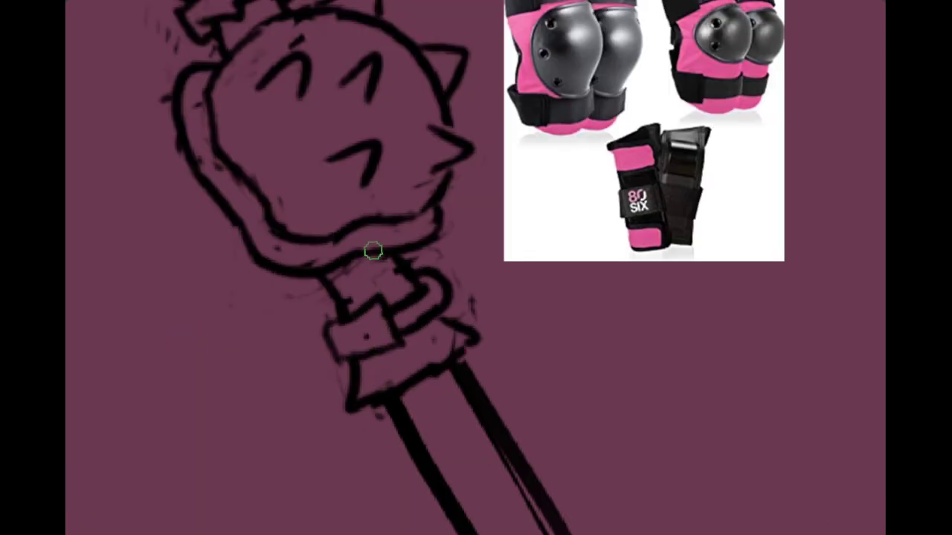
Step: Erase the lowest outer spike's lower edge and redraw it running from the tip back into the dome
mouse_move(372, 253)
mouse_down()
mouse_move(365, 306)
mouse_move(409, 178)
mouse_up()
key(ctrl+z)
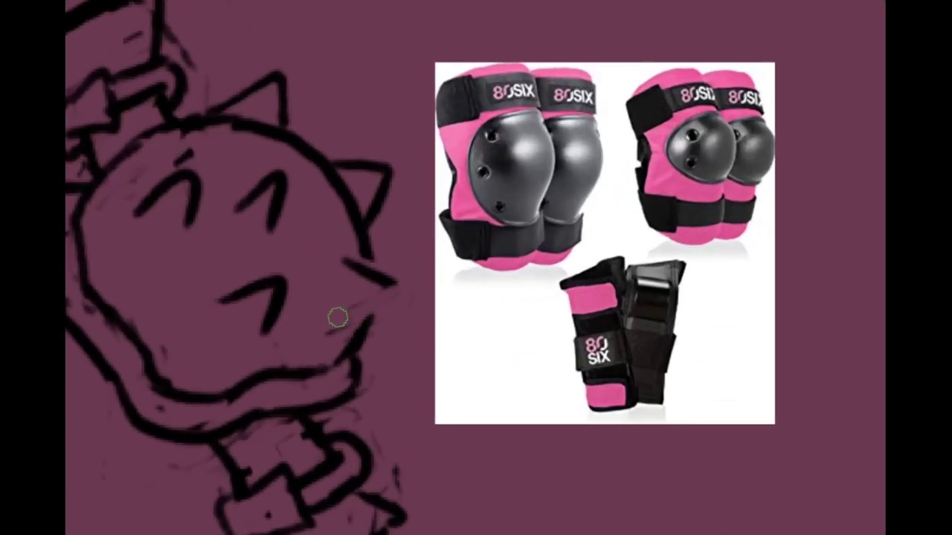
drag(387, 287, 350, 315)
key(ctrl+z)
mouse_move(411, 245)
mouse_down()
mouse_move(407, 275)
mouse_move(404, 239)
mouse_up()
scroll(405, 263, up, 3)
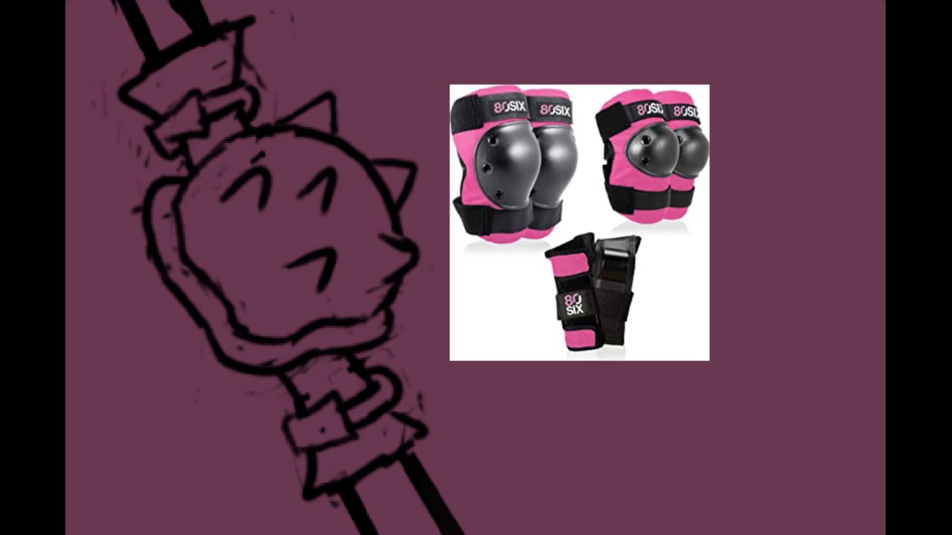
key(ctrl+z)
key(ctrl+z)
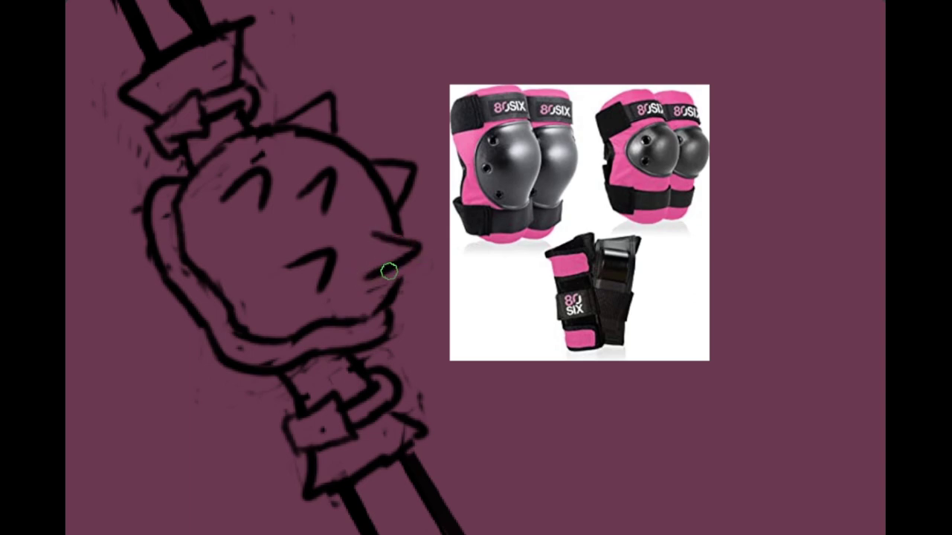
Step: Trim the inner ends of the lowest outer spike's edges and clean up its join with the dome's contour
mouse_move(385, 227)
mouse_down()
mouse_move(410, 244)
mouse_move(382, 273)
mouse_move(401, 273)
mouse_move(396, 284)
mouse_up()
key(e)
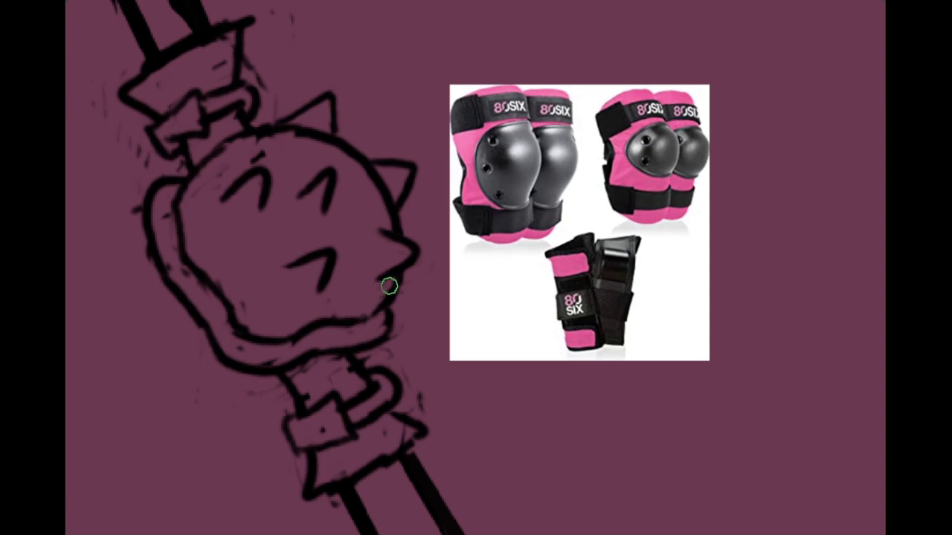
drag(432, 225, 416, 321)
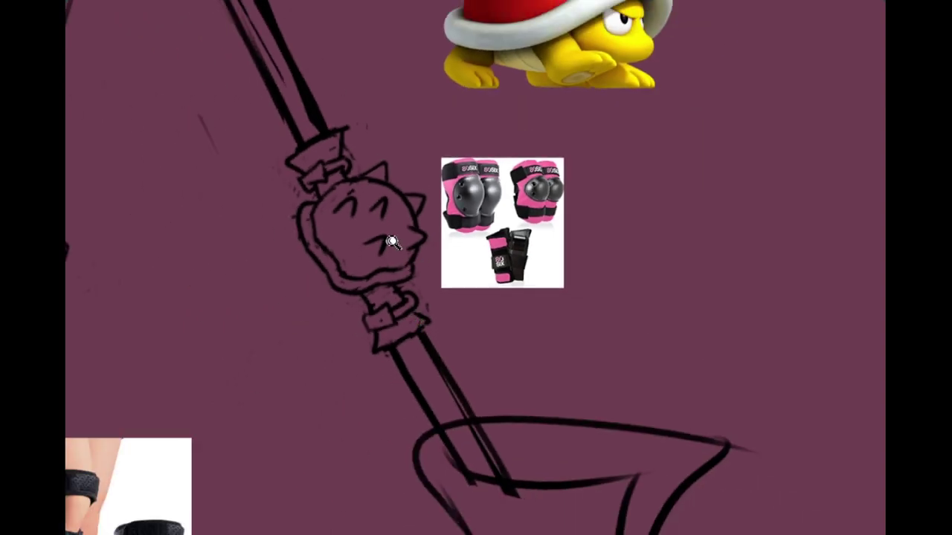
Step: Close the bases of the lowest outer spike and the three face spikes on the knee guard's dome
scroll(391, 241, up, 3)
mouse_move(418, 215)
mouse_down()
mouse_move(412, 260)
mouse_move(427, 217)
mouse_up()
drag(338, 183, 339, 180)
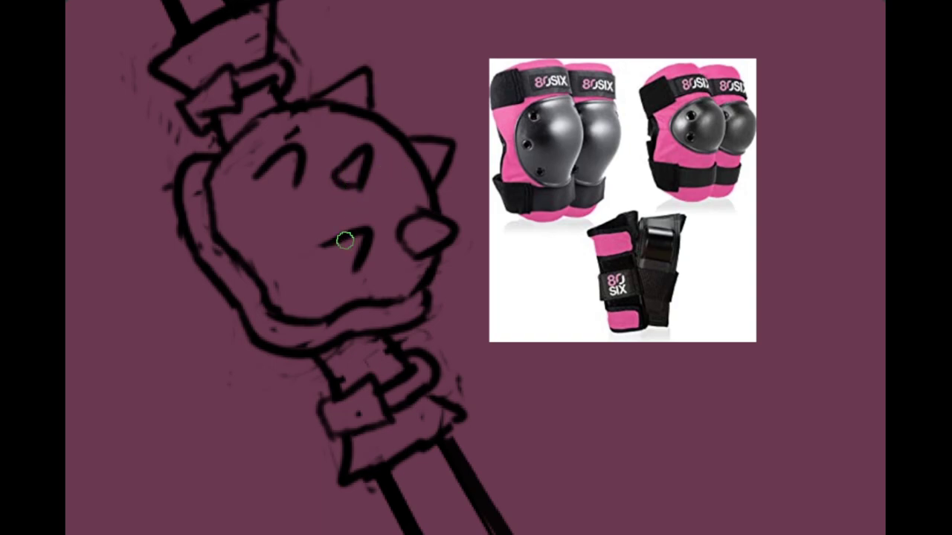
drag(327, 245, 354, 269)
drag(295, 186, 257, 177)
Step: Move the reference photo of the man in a harness off Luigi to the empty area beside the boot photos
drag(365, 182, 368, 287)
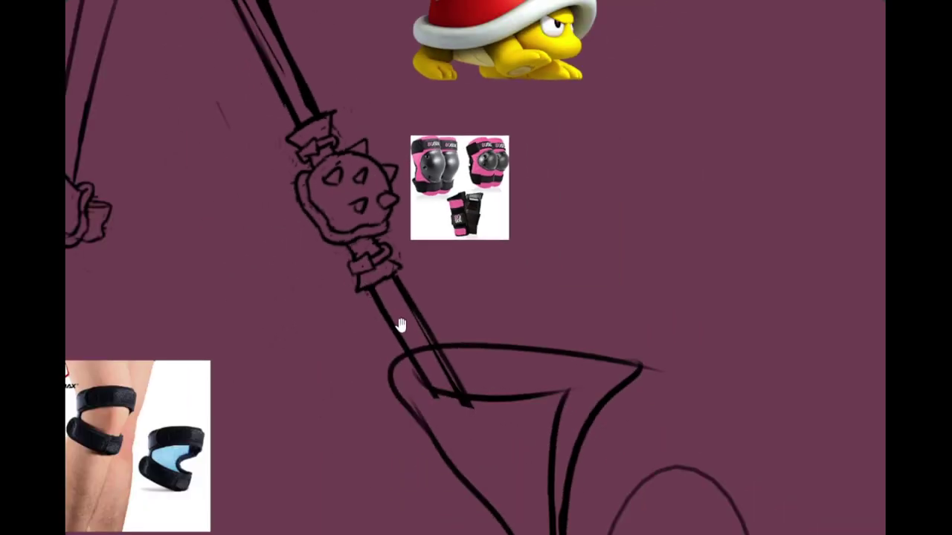
scroll(382, 246, down, 5)
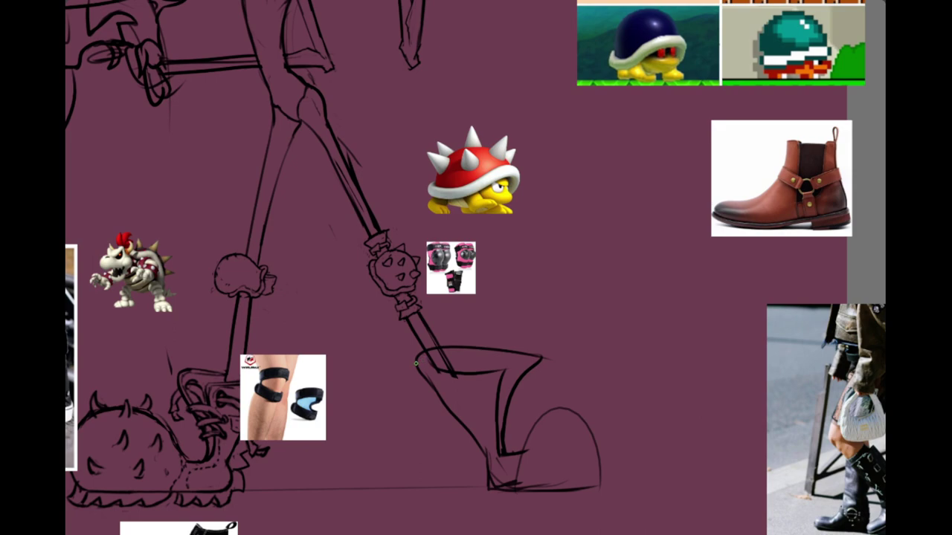
scroll(413, 354, down, 5)
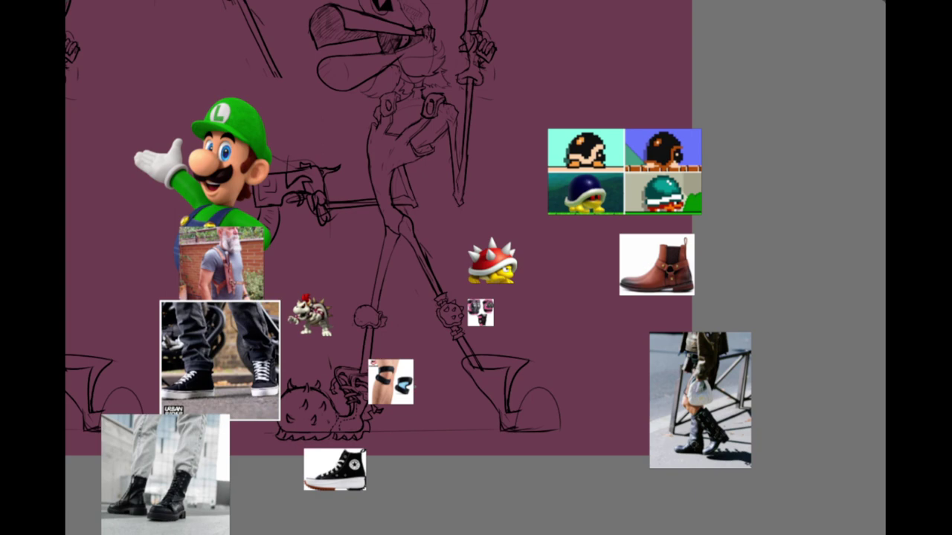
click(491, 262)
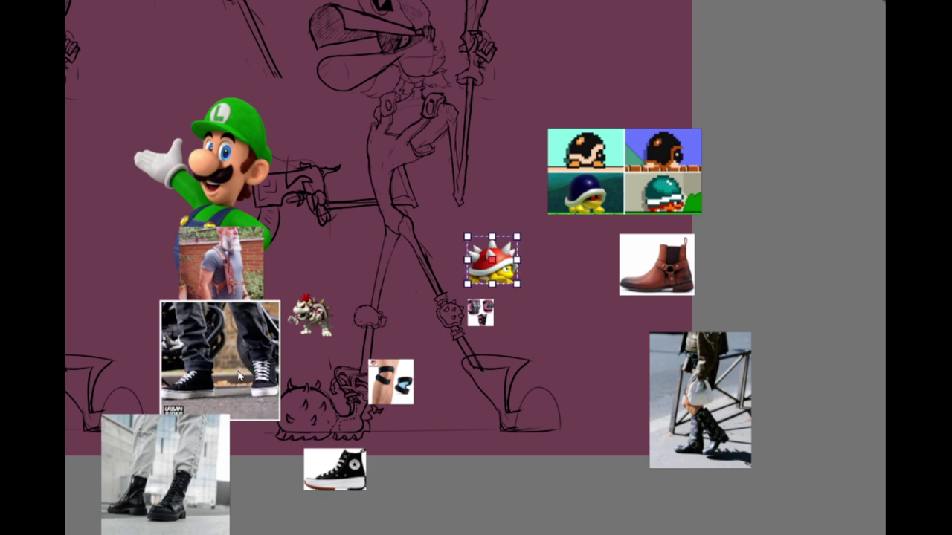
drag(221, 263, 104, 357)
scroll(391, 315, up, 2)
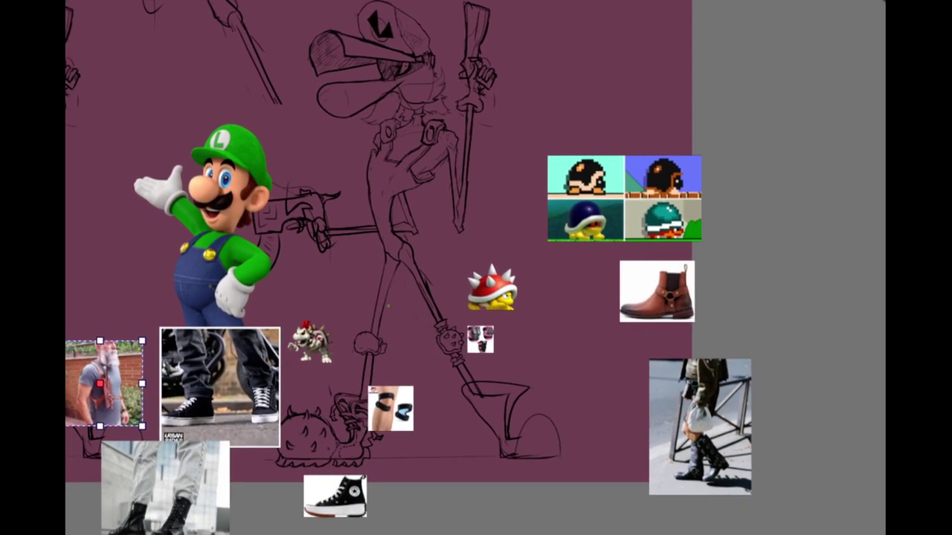
click(380, 315)
Step: Try sketching a waist belt with a rounded pouch at the character's hip
scroll(402, 288, up, 3)
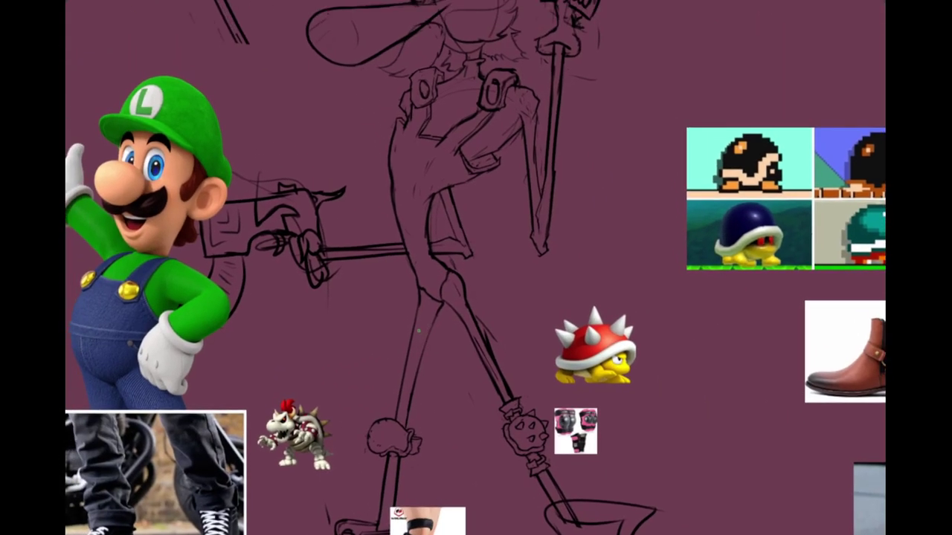
scroll(420, 266, up, 2)
mouse_move(437, 255)
mouse_down()
mouse_move(375, 277)
mouse_move(386, 250)
mouse_move(381, 294)
mouse_move(381, 277)
mouse_move(361, 306)
mouse_move(396, 287)
mouse_move(408, 258)
mouse_up()
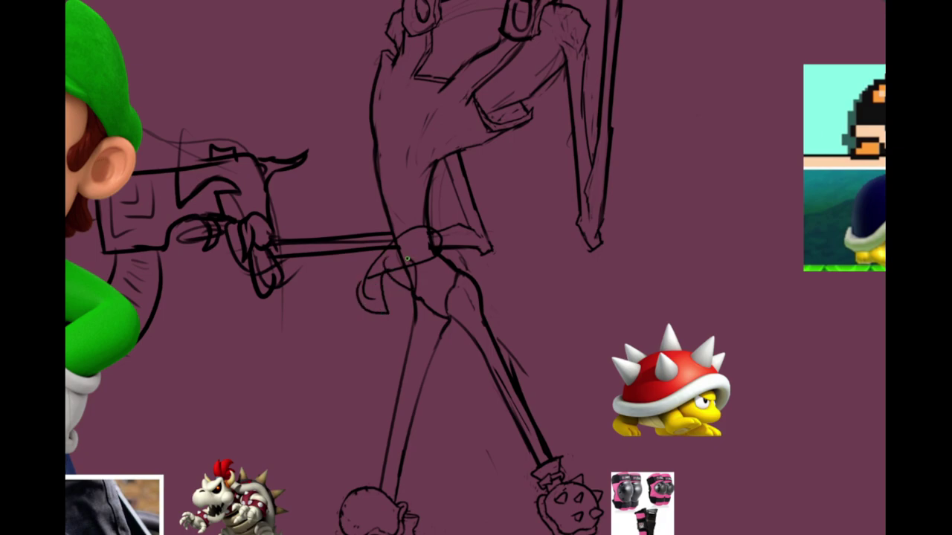
scroll(406, 258, down, 4)
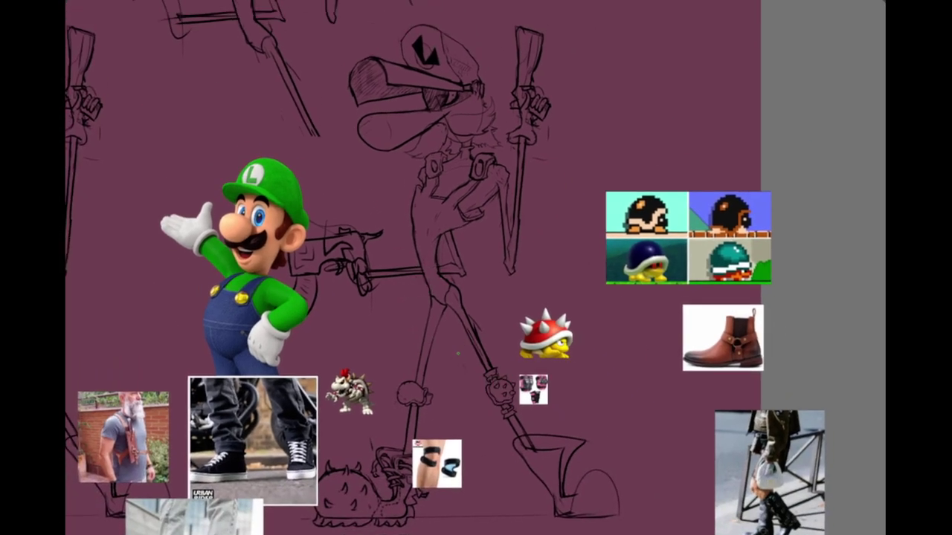
Step: Try sketching loose shorts with a waistband over the character's hips and thighs, and undo the strokes
scroll(447, 331, up, 3)
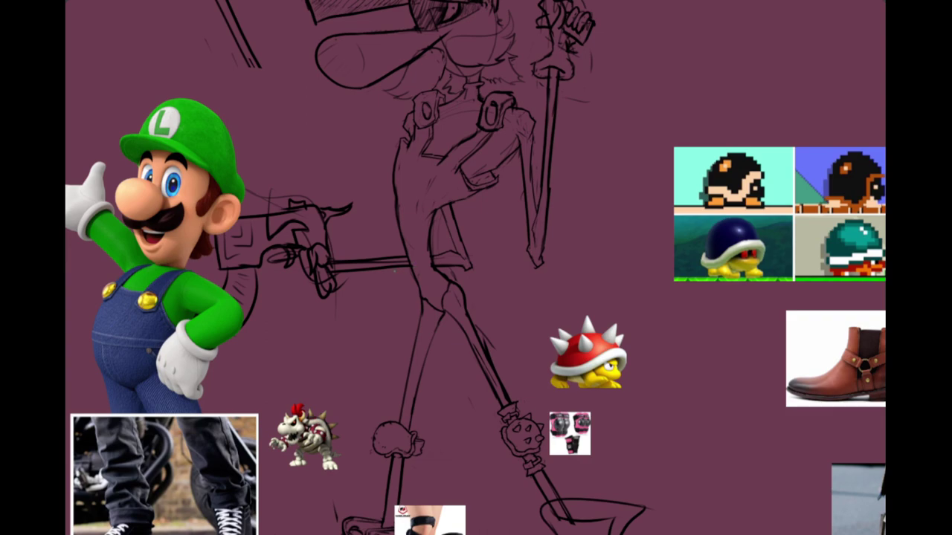
mouse_move(410, 262)
mouse_down()
mouse_move(454, 265)
mouse_move(477, 289)
mouse_up()
key(ctrl+z)
mouse_move(410, 261)
mouse_down()
mouse_move(443, 245)
mouse_move(440, 265)
mouse_move(482, 295)
mouse_move(467, 318)
mouse_move(405, 276)
mouse_move(411, 341)
mouse_move(398, 333)
mouse_move(433, 357)
mouse_up()
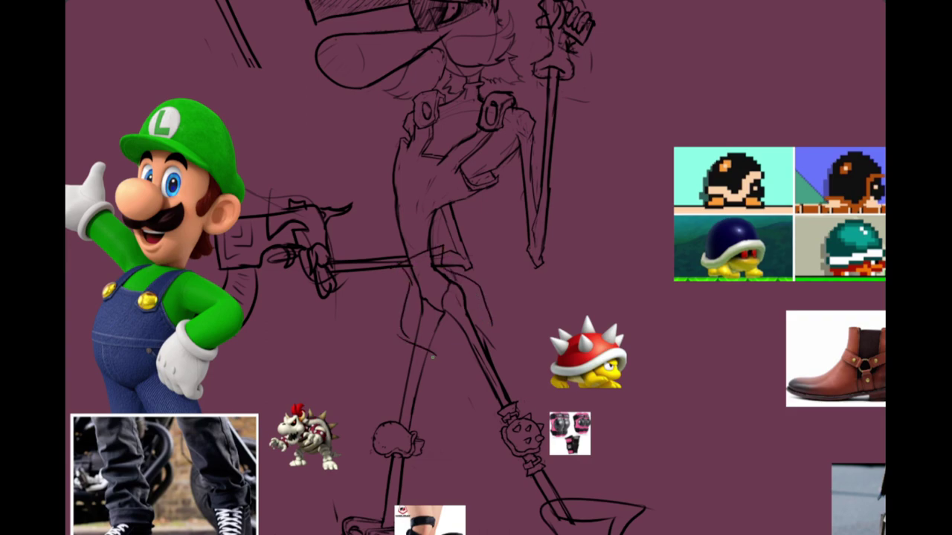
mouse_move(401, 304)
mouse_down()
mouse_move(425, 347)
mouse_move(466, 345)
mouse_move(505, 323)
mouse_move(462, 351)
mouse_move(449, 327)
mouse_move(441, 348)
mouse_up()
drag(474, 266, 474, 370)
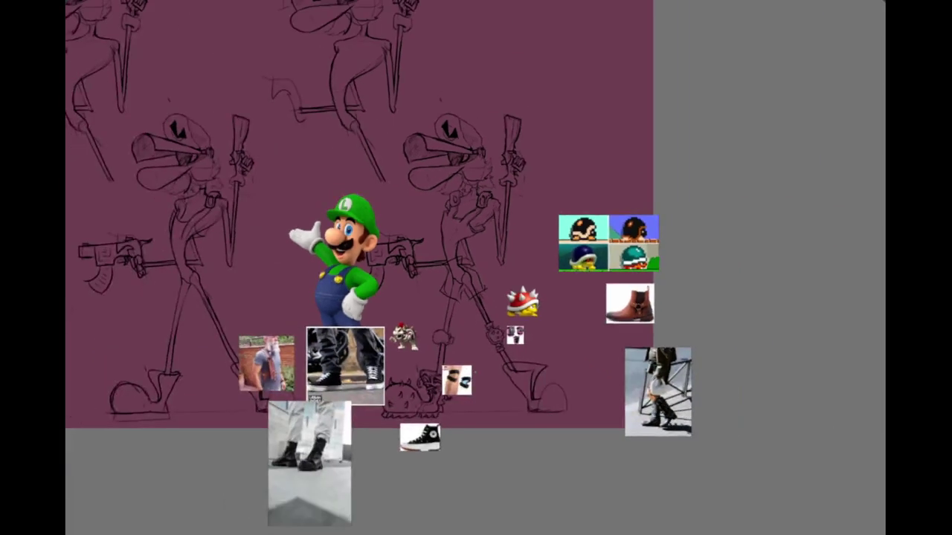
scroll(469, 320, up, 5)
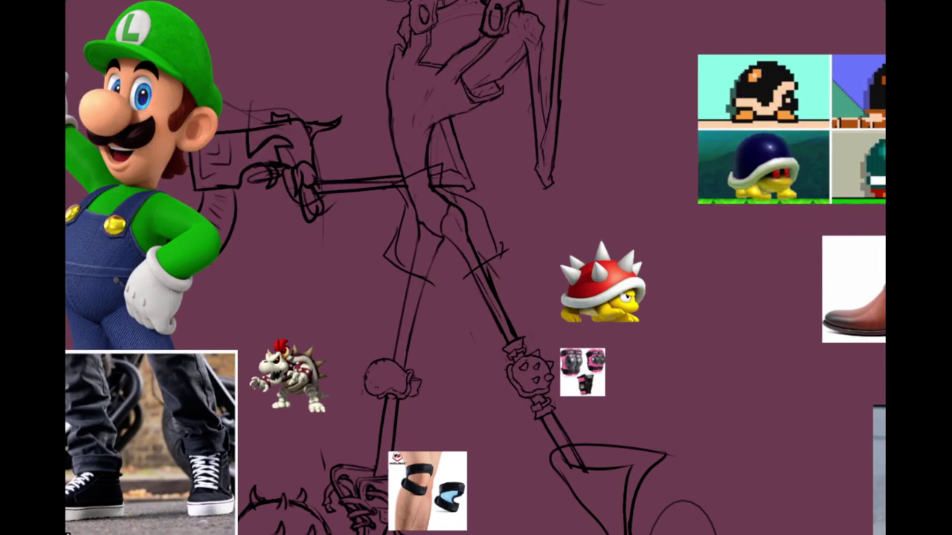
key(ctrl+z)
key(ctrl+z)
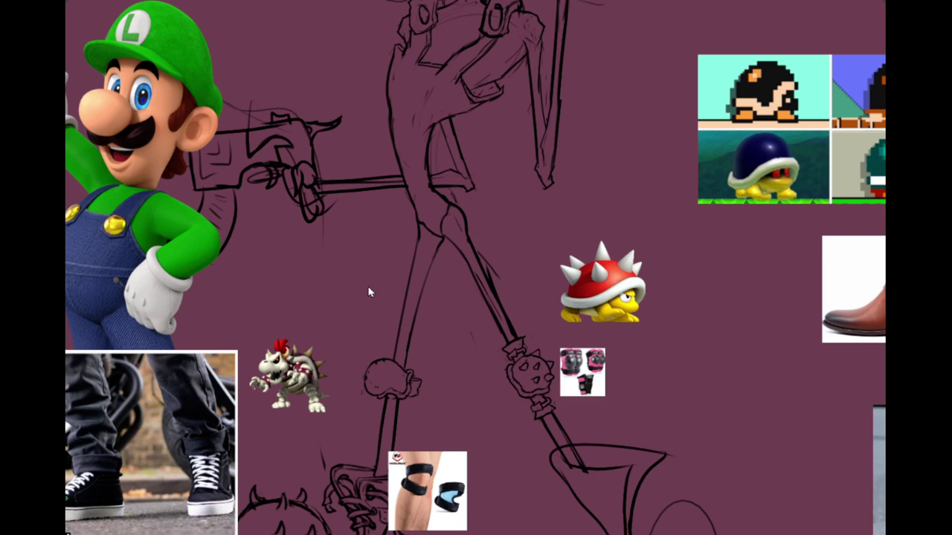
Step: Paste the headband soldier reference image, mirror and enlarge it, and place it beside the figure's front leg
key(ctrl+v)
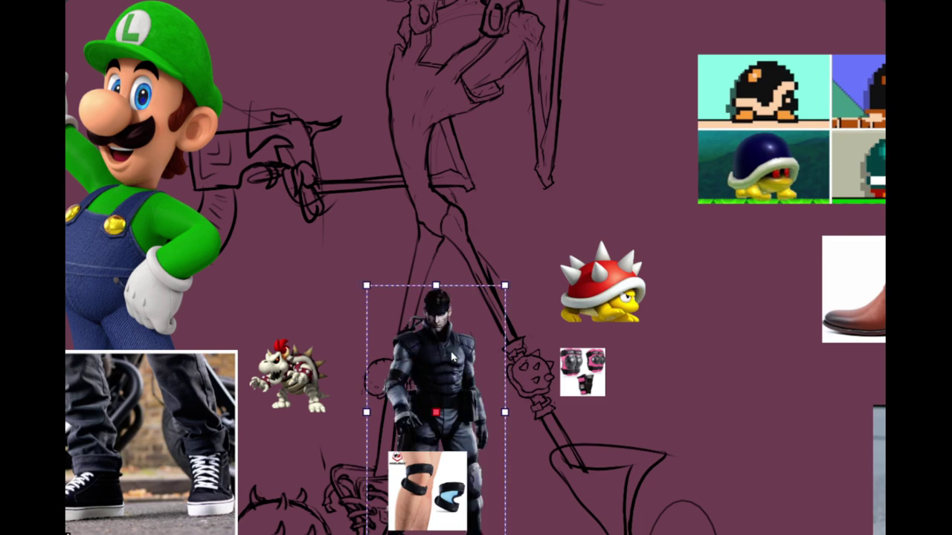
mouse_move(456, 360)
mouse_down()
mouse_move(512, 198)
mouse_move(461, 268)
mouse_up()
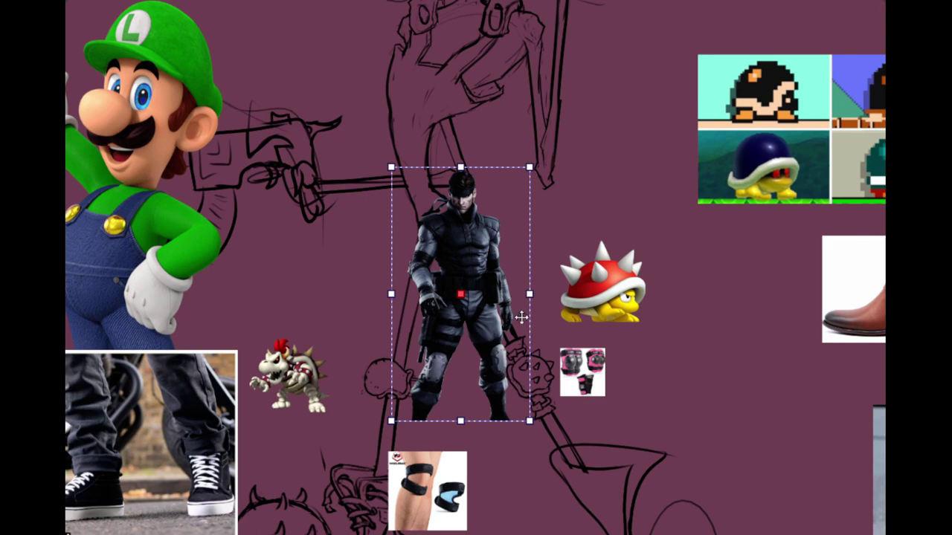
drag(527, 295, 209, 295)
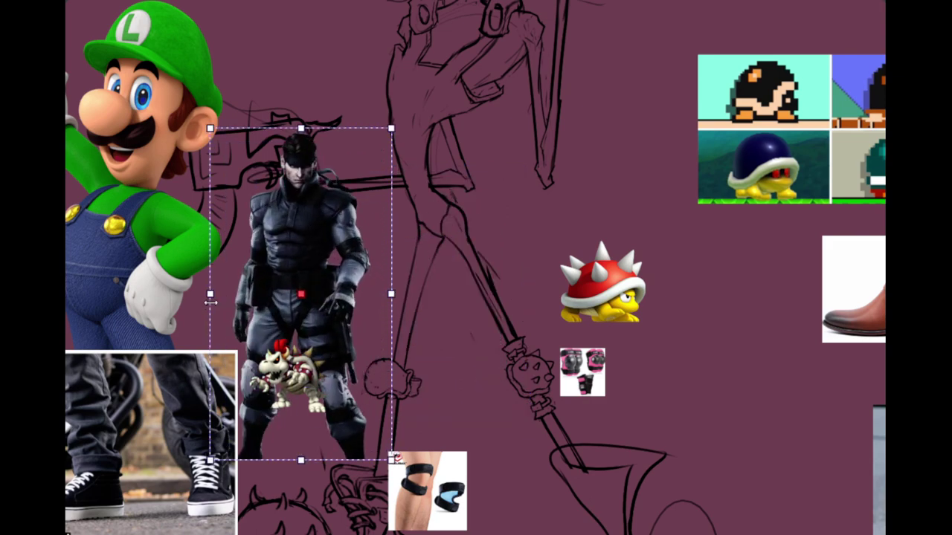
drag(340, 315, 589, 200)
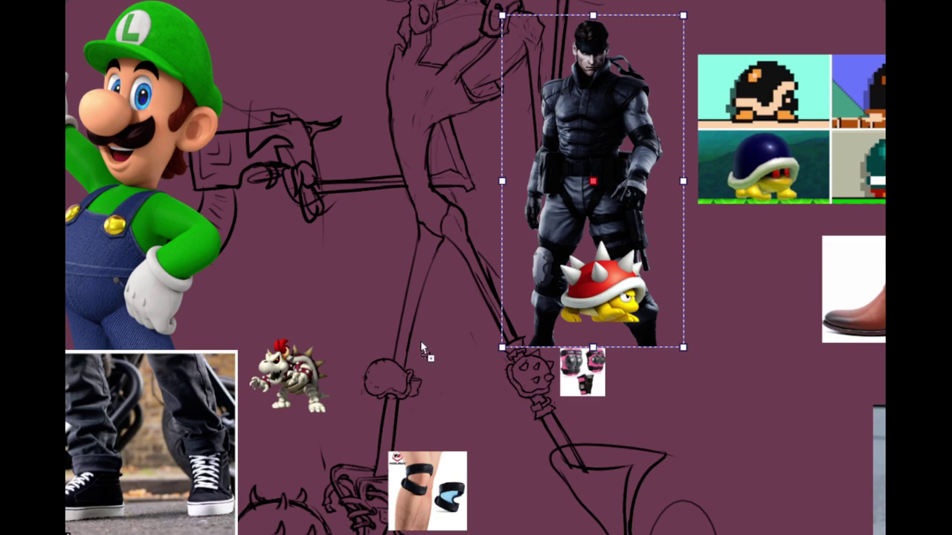
Step: Paste the front-and-back reference of the woman in a black combat suit and enlarge it beside the figure, overlapping Luigi
key(ctrl+v)
mouse_move(496, 388)
mouse_down()
mouse_move(480, 433)
mouse_move(439, 453)
mouse_move(267, 319)
mouse_move(231, 320)
mouse_up()
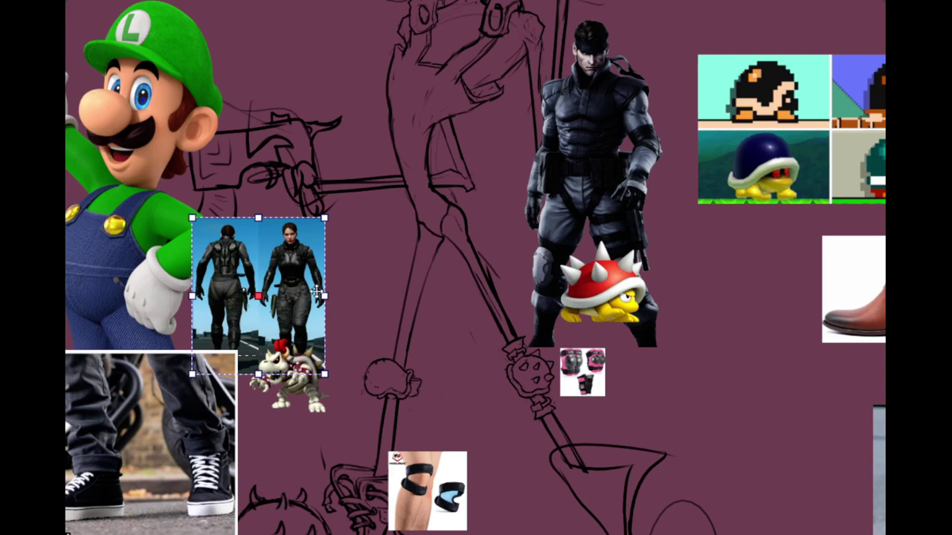
mouse_move(325, 296)
mouse_down()
mouse_move(429, 295)
mouse_move(319, 309)
mouse_up()
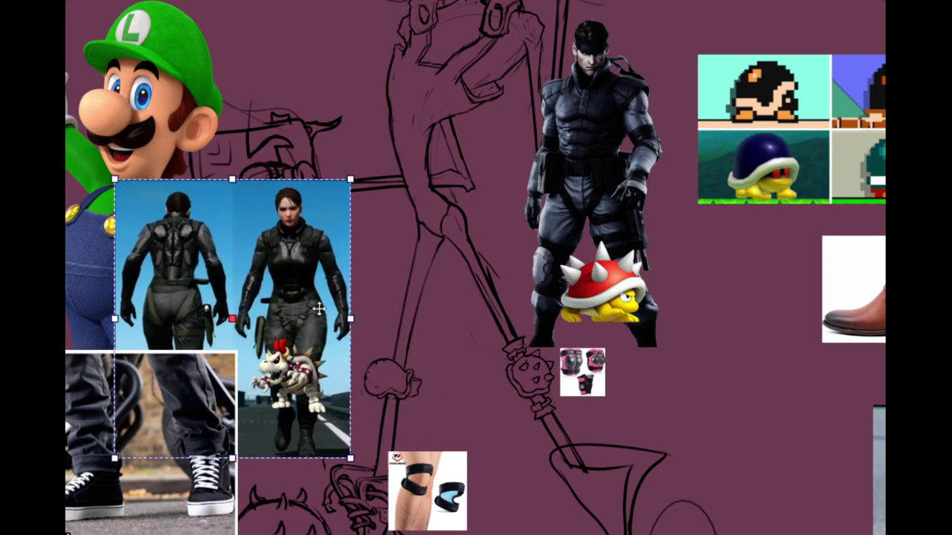
scroll(433, 260, up, 2)
drag(433, 260, 393, 305)
key(b)
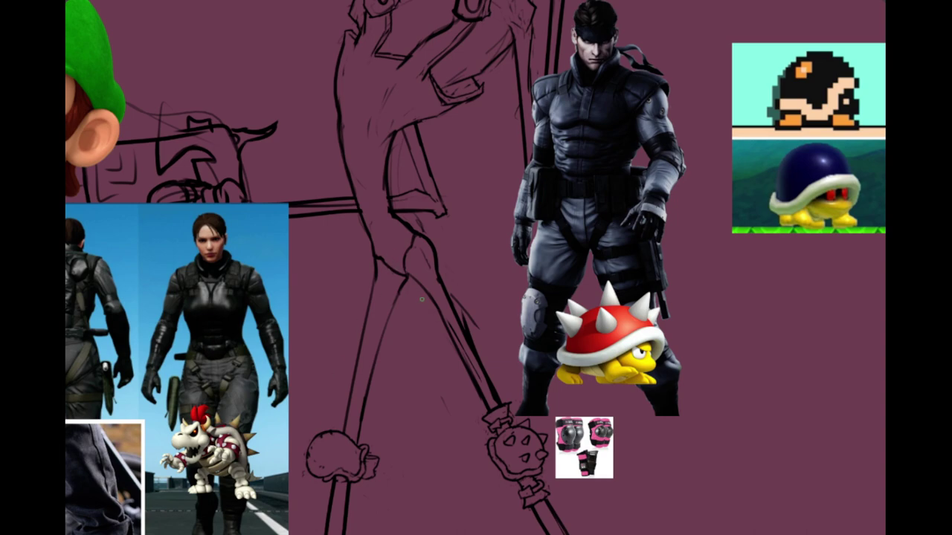
Step: Paste the eyepatch soldier reference labelled "VANILLA", enlarge it and place it directly above the woman's combat suit reference
key(ctrl+v)
drag(435, 314, 104, 63)
drag(258, 87, 307, 99)
drag(228, 131, 188, 151)
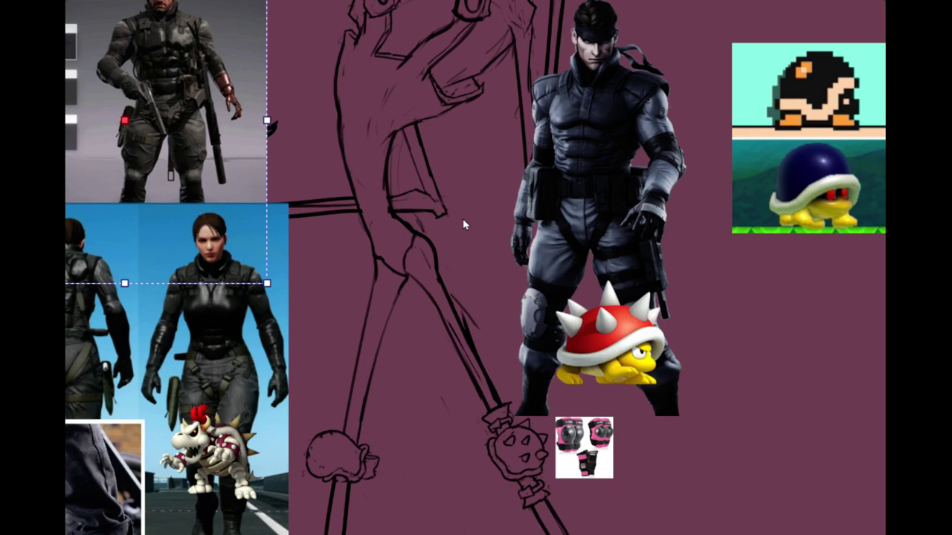
drag(433, 276, 469, 299)
key(Return)
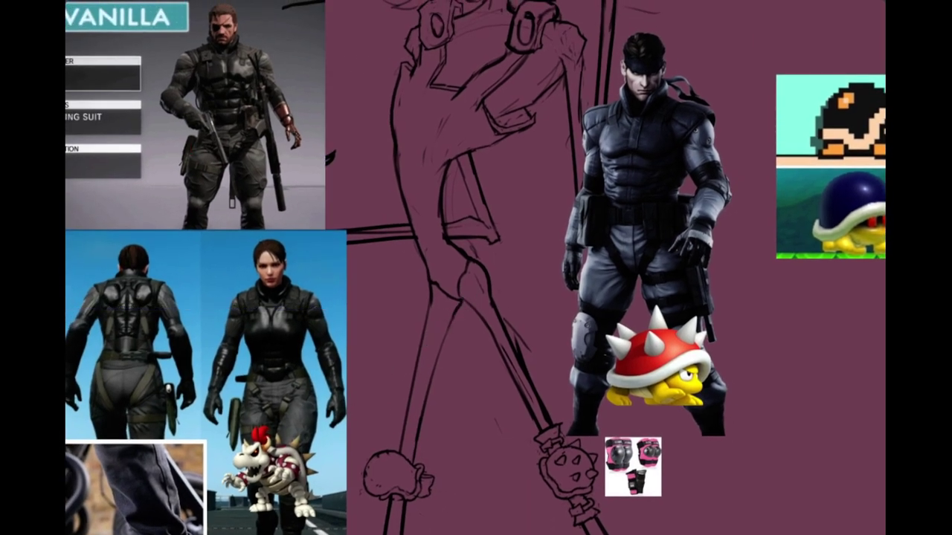
Step: Move the skeletal Koopa reference image further down the woman's combat suit reference to uncover more of her legs
drag(538, 284, 535, 316)
key(ctrl+z)
scroll(468, 277, up, 1)
mouse_move(472, 276)
mouse_down()
mouse_move(503, 304)
mouse_move(516, 298)
mouse_up()
click(298, 451)
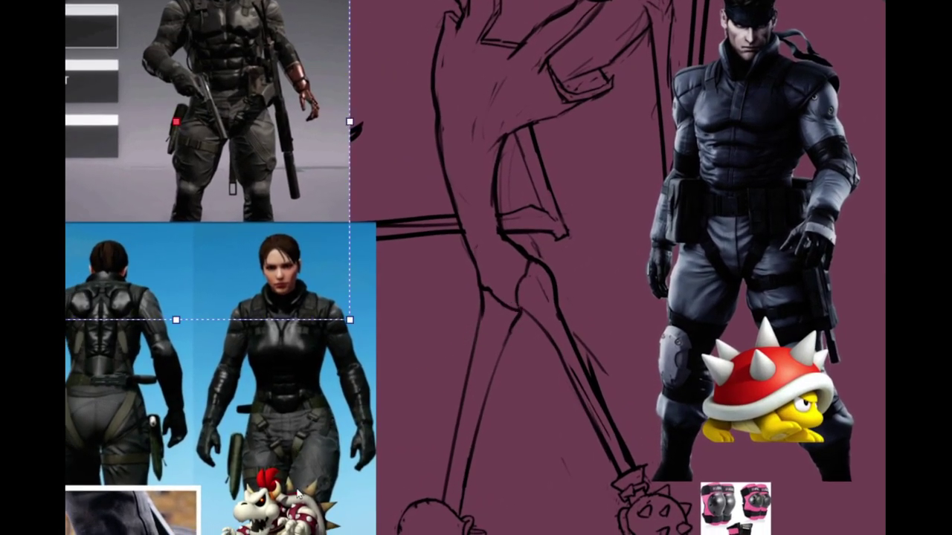
click(296, 499)
drag(295, 500, 308, 533)
Step: Try sketching a curved gear outline on the lower half of the character's torso
drag(487, 312, 527, 336)
scroll(494, 330, up, 1)
key(b)
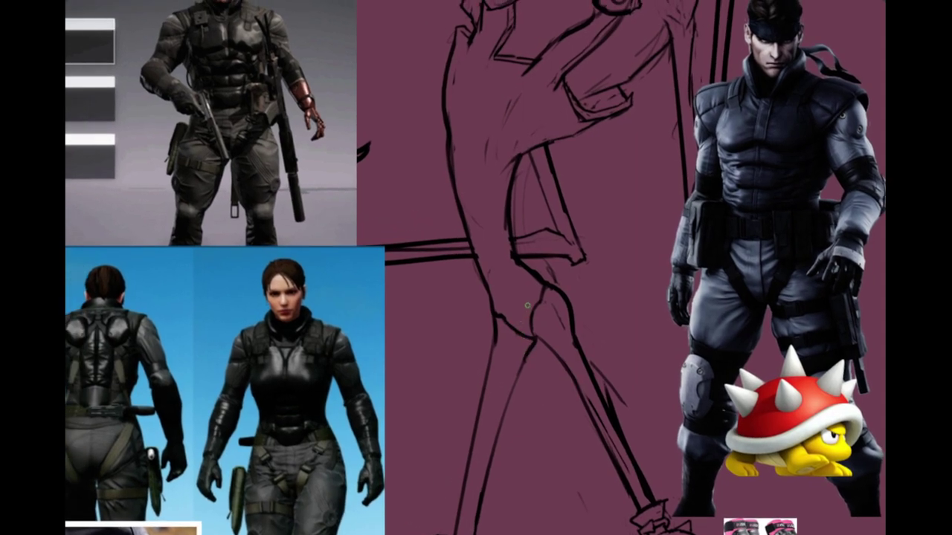
mouse_move(476, 210)
mouse_down()
mouse_move(490, 138)
mouse_move(456, 138)
mouse_move(464, 216)
mouse_move(488, 191)
mouse_move(496, 127)
mouse_up()
key(ctrl+z)
key(ctrl+z)
mouse_move(484, 227)
mouse_down()
mouse_move(522, 111)
mouse_move(503, 82)
mouse_move(468, 85)
mouse_move(451, 127)
mouse_move(465, 221)
mouse_up()
scroll(474, 182, down, 4)
drag(473, 182, 489, 333)
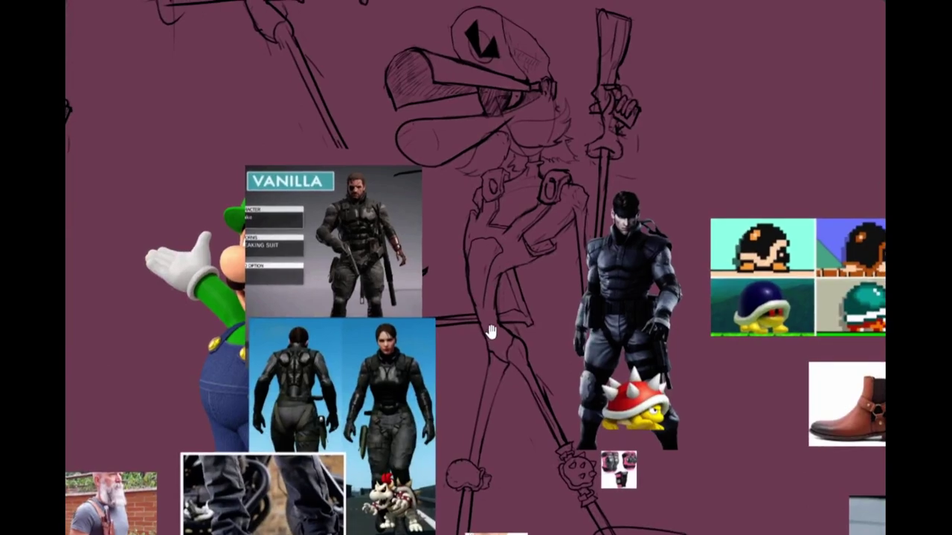
Step: Sketch a slanted belt band across the character's waist with a small pouch outline at each side
scroll(484, 283, up, 6)
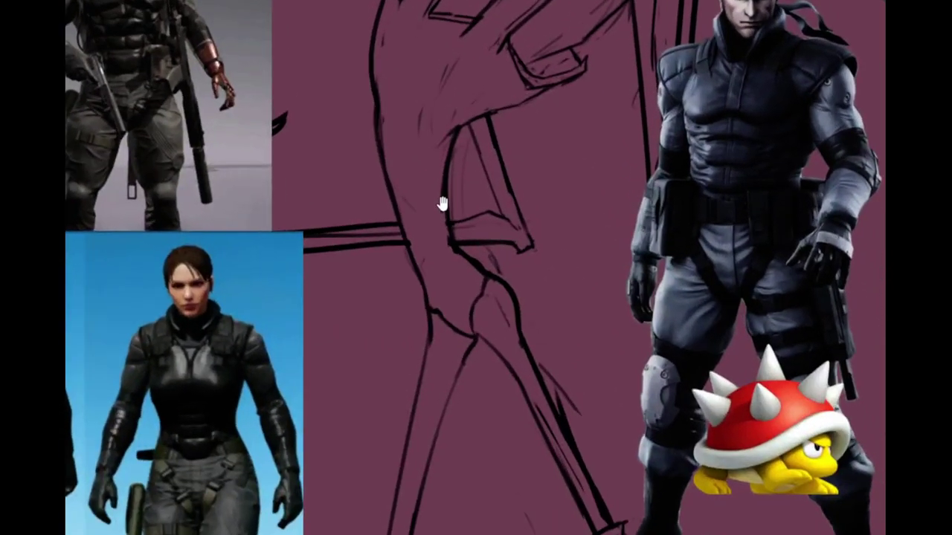
drag(442, 204, 450, 227)
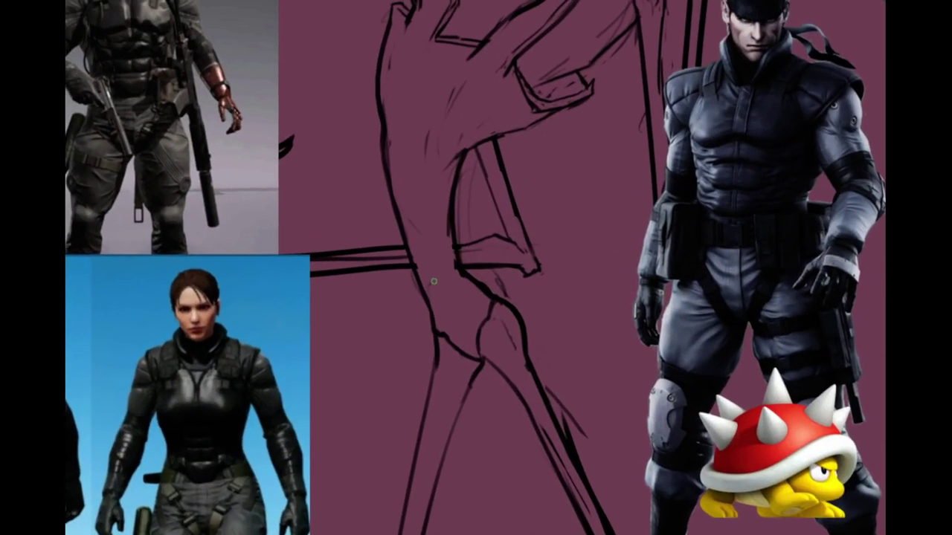
mouse_move(407, 266)
mouse_down()
mouse_move(469, 239)
mouse_move(487, 273)
mouse_move(412, 295)
mouse_move(395, 266)
mouse_move(415, 295)
mouse_up()
drag(431, 247, 459, 287)
drag(458, 242, 477, 280)
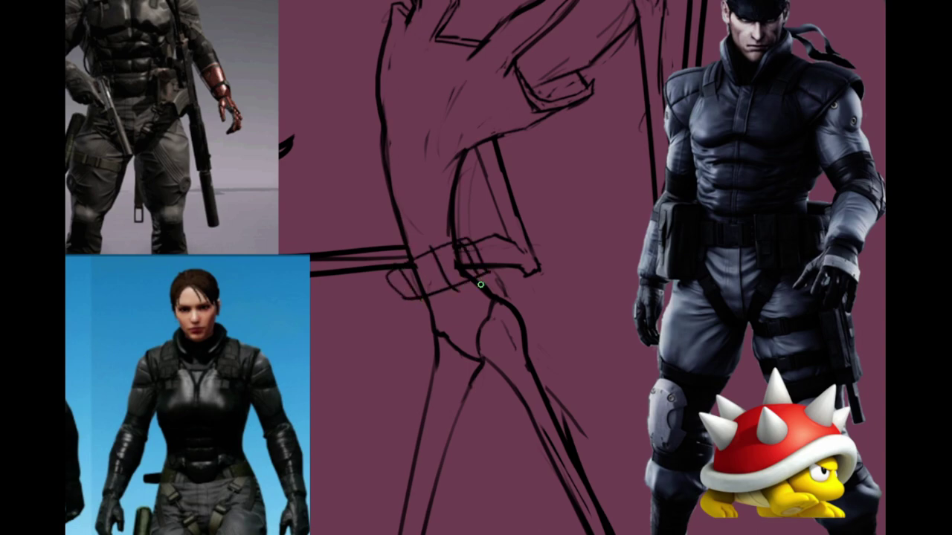
Step: Add a large rounded pouch hanging at the back of the belt and a smaller rounded one at its front
drag(391, 278, 428, 309)
mouse_move(461, 248)
mouse_down()
mouse_move(464, 273)
mouse_move(464, 239)
mouse_up()
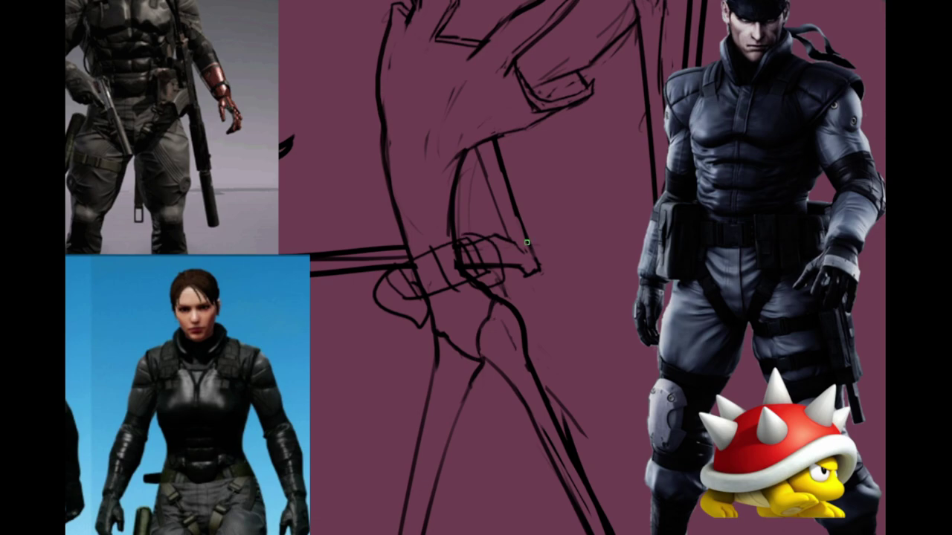
scroll(534, 223, down, 5)
drag(538, 334, 526, 371)
scroll(510, 275, up, 5)
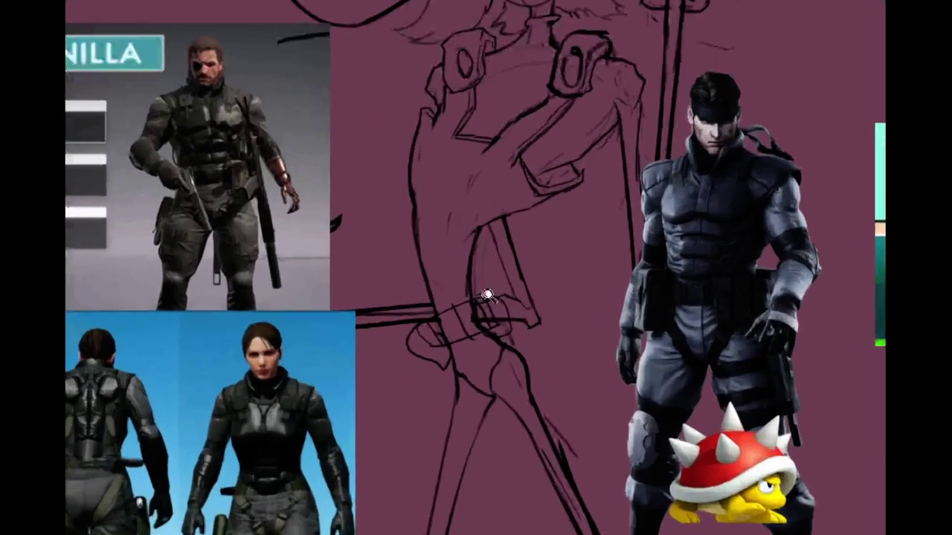
mouse_move(499, 415)
mouse_down()
mouse_move(505, 378)
mouse_move(488, 337)
mouse_up()
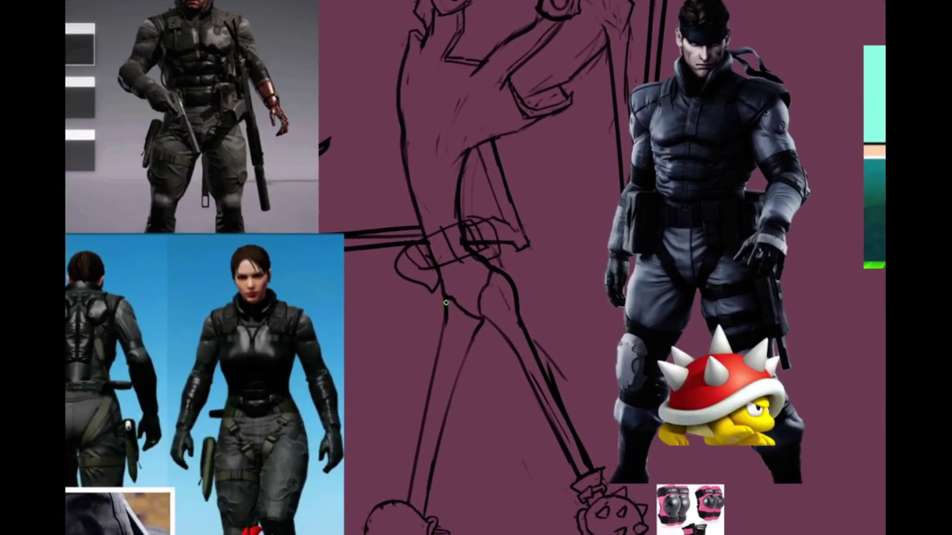
Step: Try a stroke beneath the belt along the lower edge of the character's pelvis
drag(446, 303, 475, 331)
scroll(470, 302, up, 1)
drag(469, 301, 453, 358)
scroll(451, 357, up, 2)
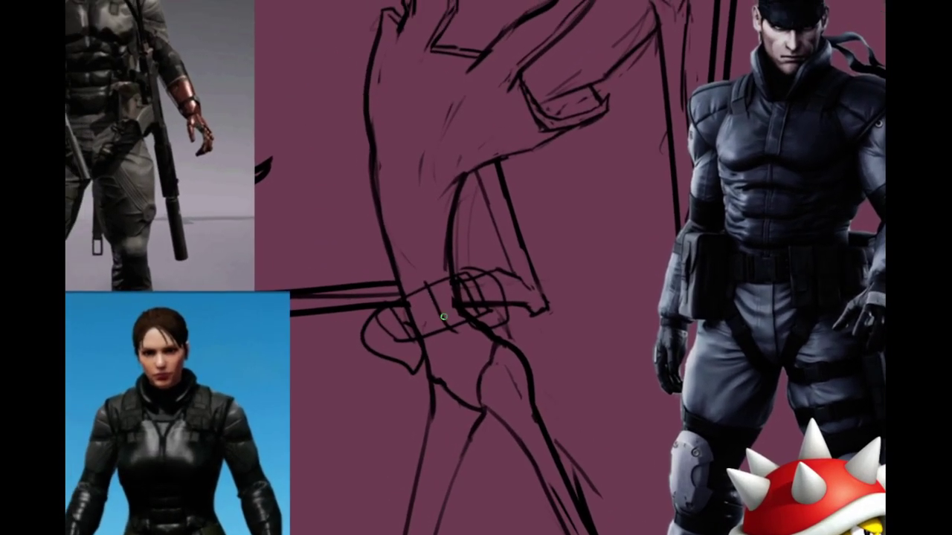
Step: Try sketching hanging flap shapes below the belt around the character's hips
scroll(429, 358, down, 5)
scroll(457, 319, down, 4)
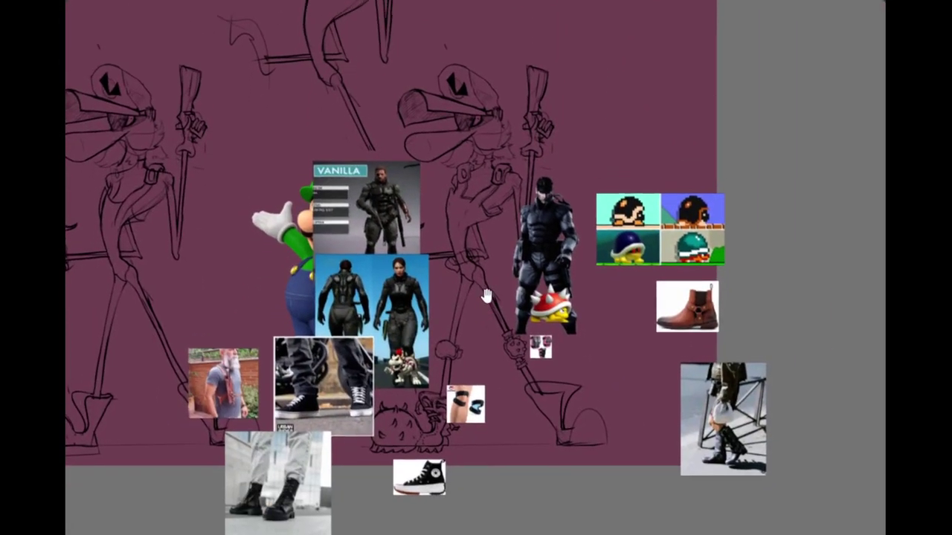
scroll(486, 293, up, 4)
drag(481, 272, 479, 300)
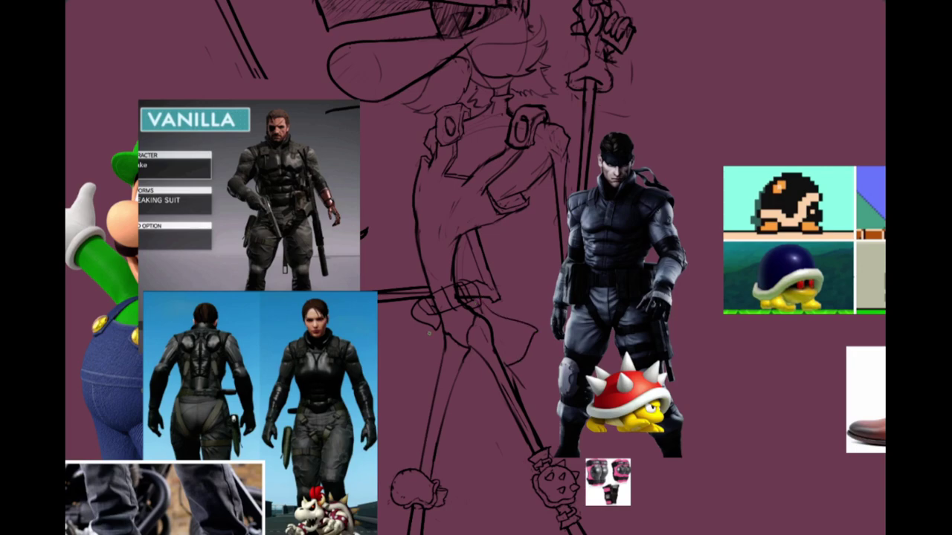
scroll(512, 364, down, 5)
scroll(504, 284, up, 3)
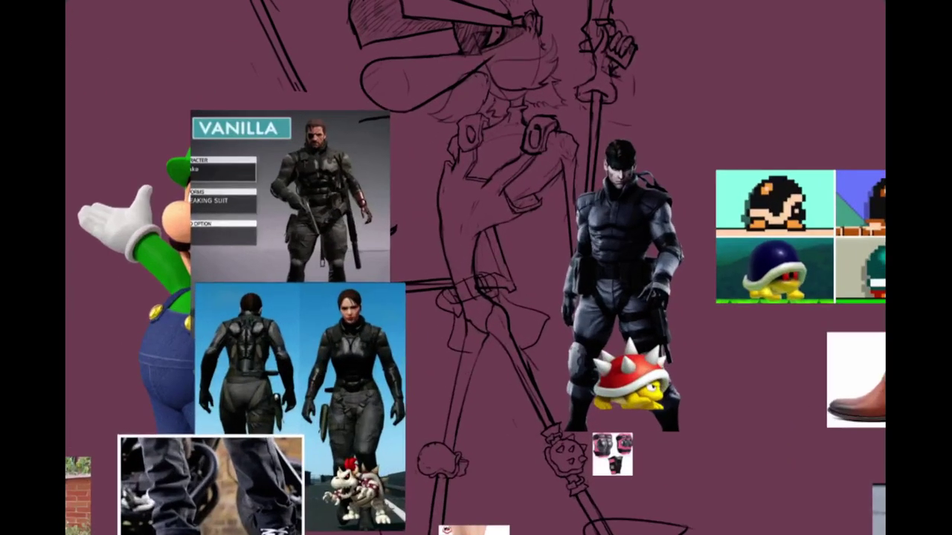
scroll(502, 289, up, 2)
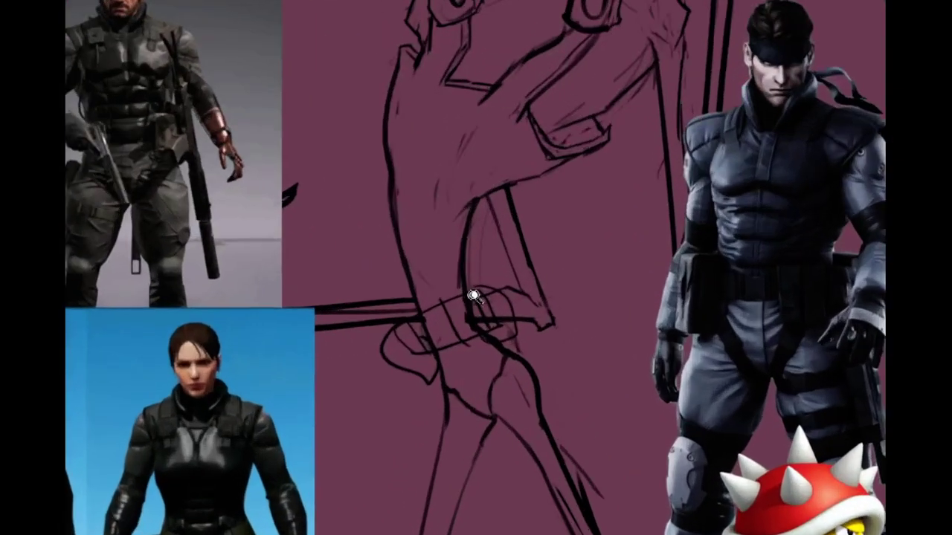
scroll(476, 298, up, 4)
scroll(493, 308, down, 3)
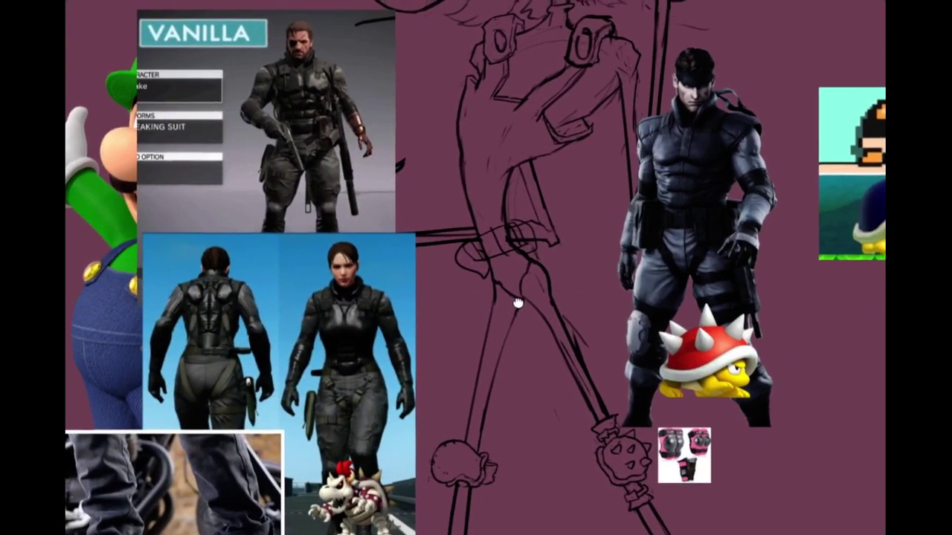
scroll(505, 332, up, 2)
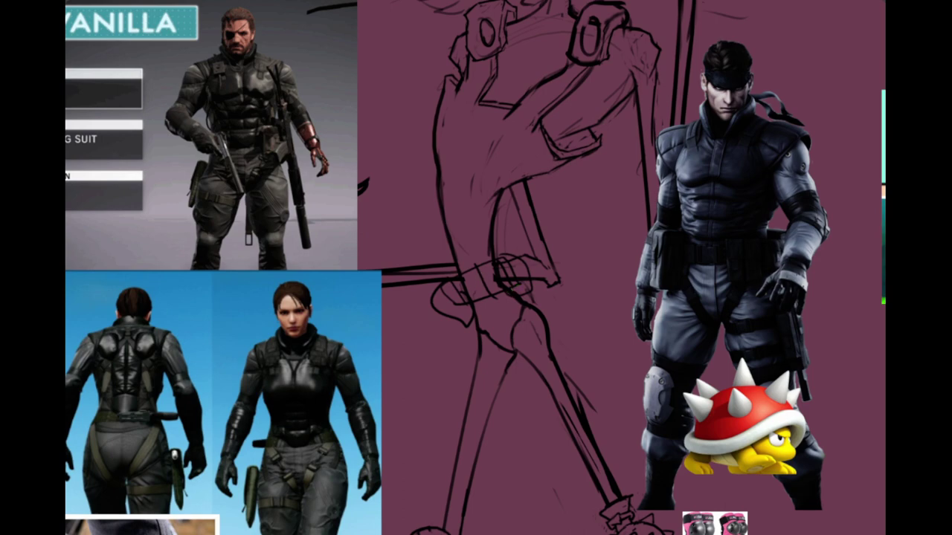
Step: Undo the last pouch strokes on the character's belt
mouse_move(491, 244)
mouse_down()
mouse_move(555, 185)
mouse_move(501, 231)
mouse_up()
scroll(489, 285, down, 2)
scroll(488, 290, down, 2)
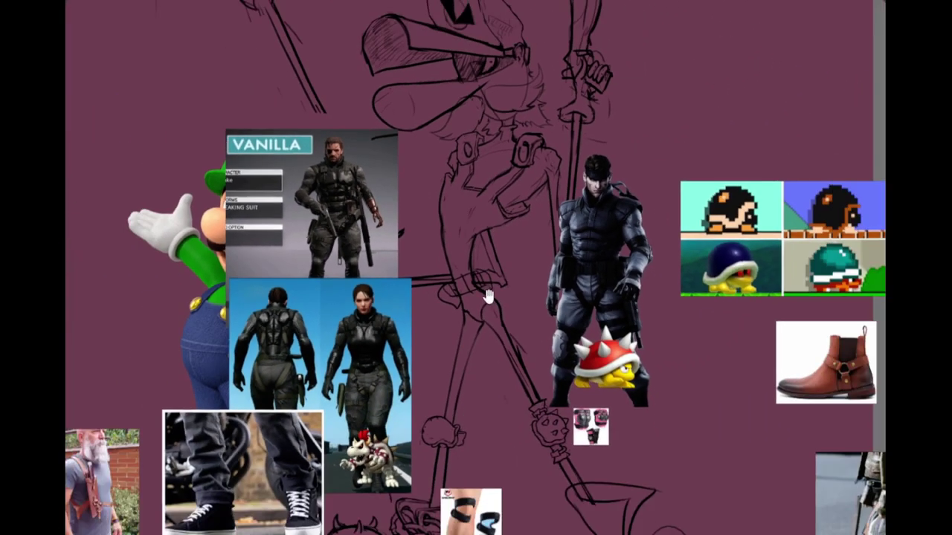
drag(487, 297, 438, 304)
scroll(447, 300, up, 5)
alt+click(471, 280)
key(ctrl+z)
key(ctrl+z)
key(ctrl+z)
key(ctrl+z)
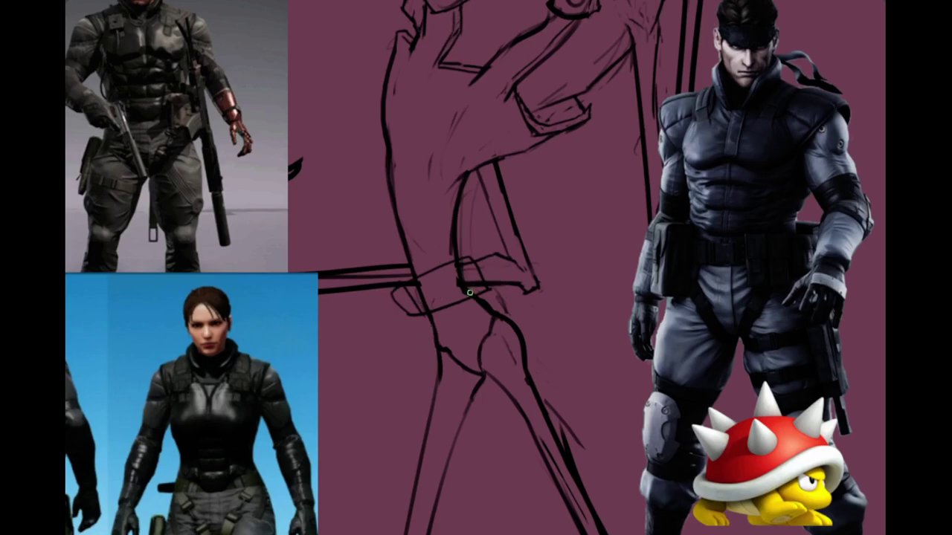
Step: Sketch a higher, wider belt band across the waist with a tall boxy pouch hanging at its back
mouse_move(383, 257)
mouse_down()
mouse_move(486, 274)
mouse_move(479, 212)
mouse_move(373, 224)
mouse_up()
drag(356, 262, 406, 321)
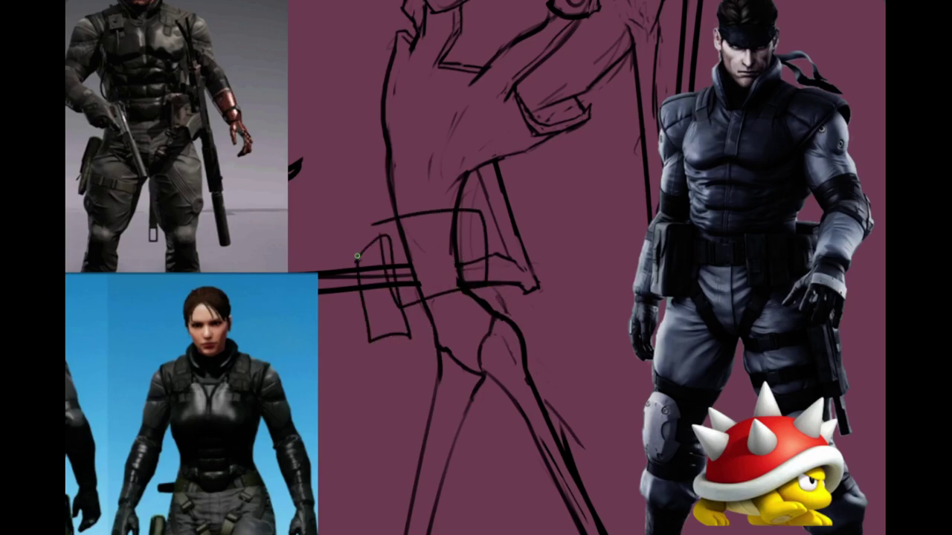
scroll(538, 299, down, 5)
drag(538, 299, 516, 421)
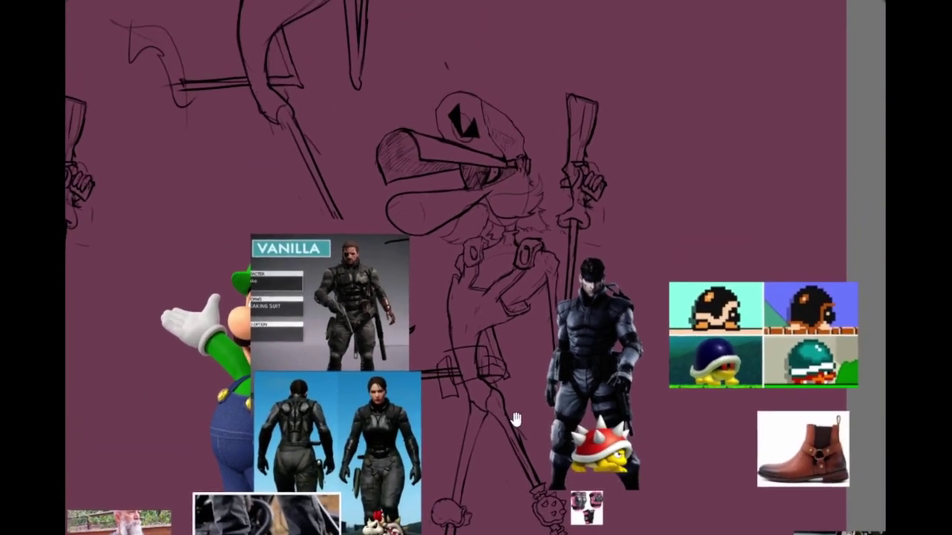
drag(519, 363, 476, 264)
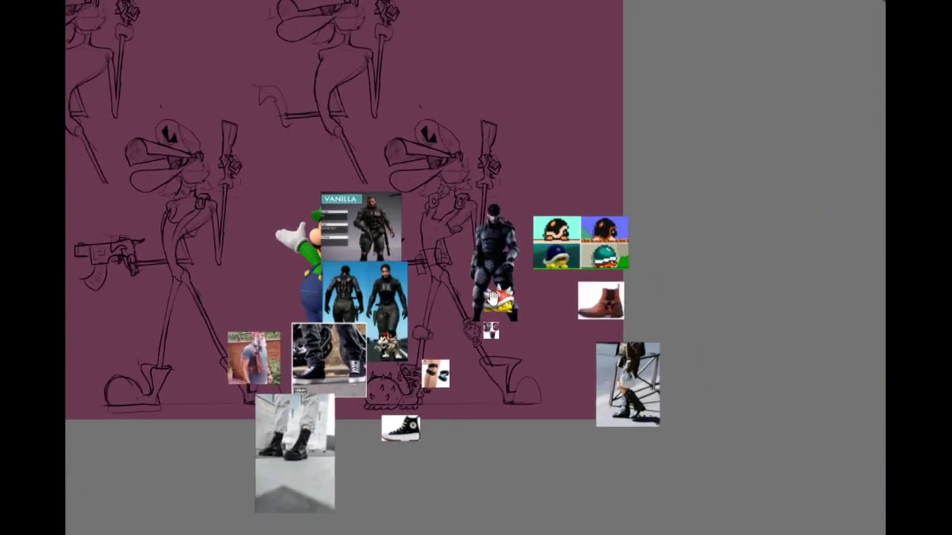
scroll(430, 255, up, 5)
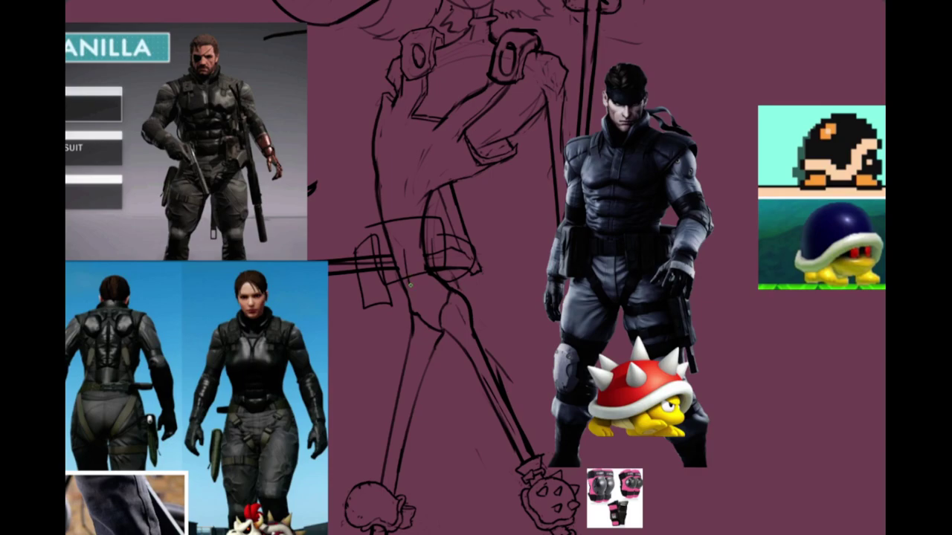
scroll(417, 246, down, 2)
scroll(429, 248, up, 2)
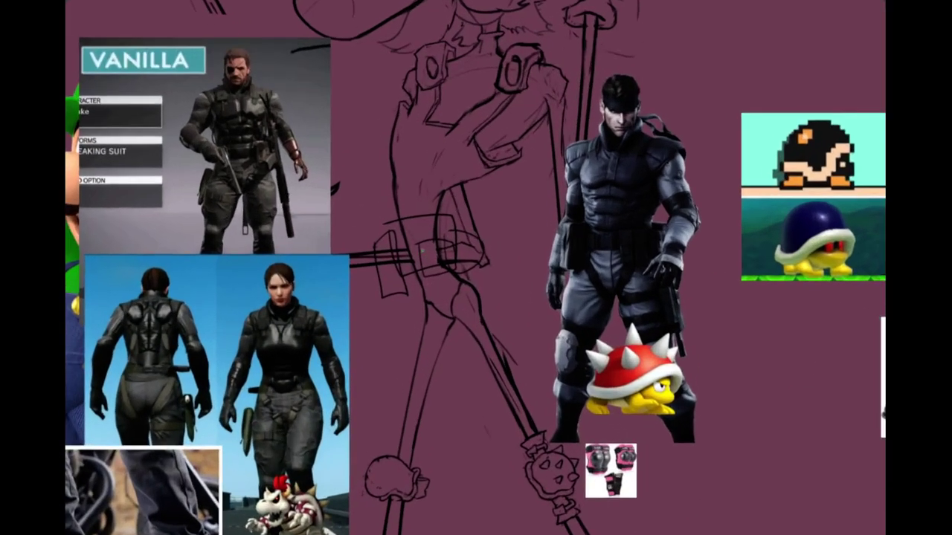
Step: Add a squarish pouch outline to the front half of the wide belt
scroll(466, 238, down, 5)
drag(504, 314, 503, 359)
scroll(457, 240, up, 5)
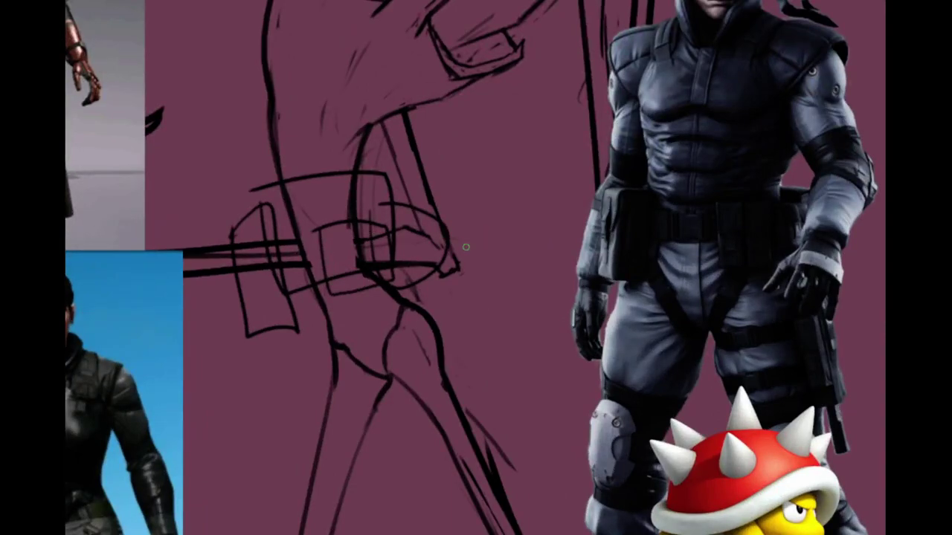
drag(324, 233, 342, 261)
scroll(394, 296, down, 6)
scroll(463, 287, up, 3)
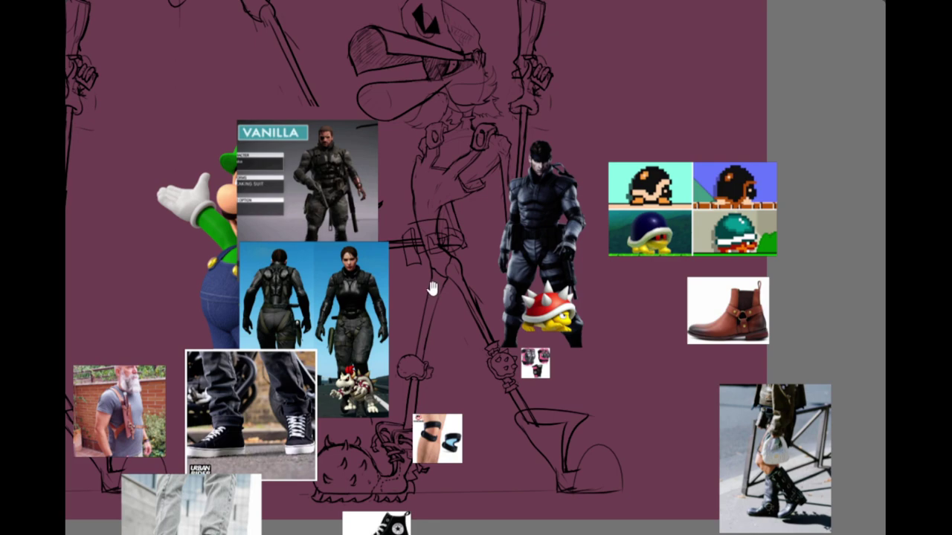
Step: Clear the trial belt and pouches from the character's waist and save the document
drag(435, 294, 403, 341)
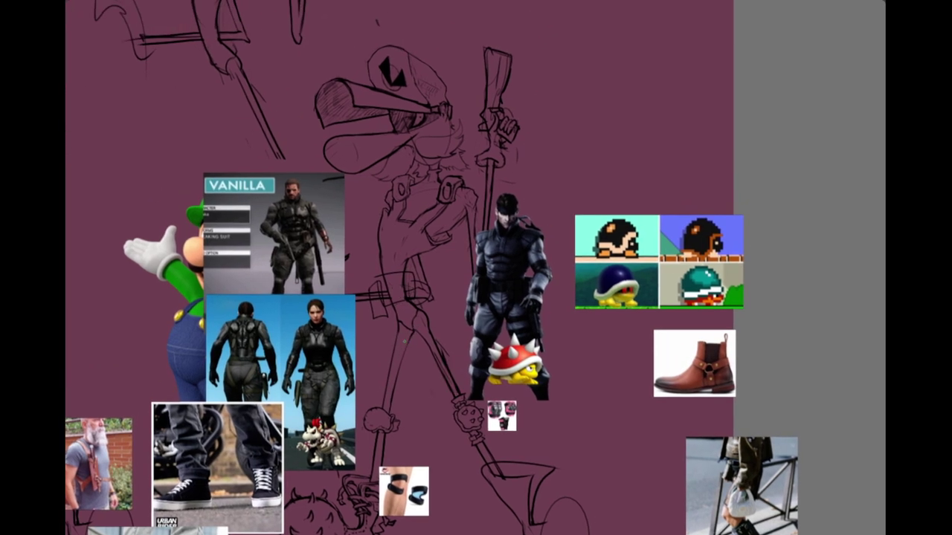
scroll(405, 301, up, 2)
mouse_move(413, 277)
mouse_down()
mouse_move(422, 309)
mouse_move(402, 266)
mouse_up()
key(ctrl+s)
key(Tab)
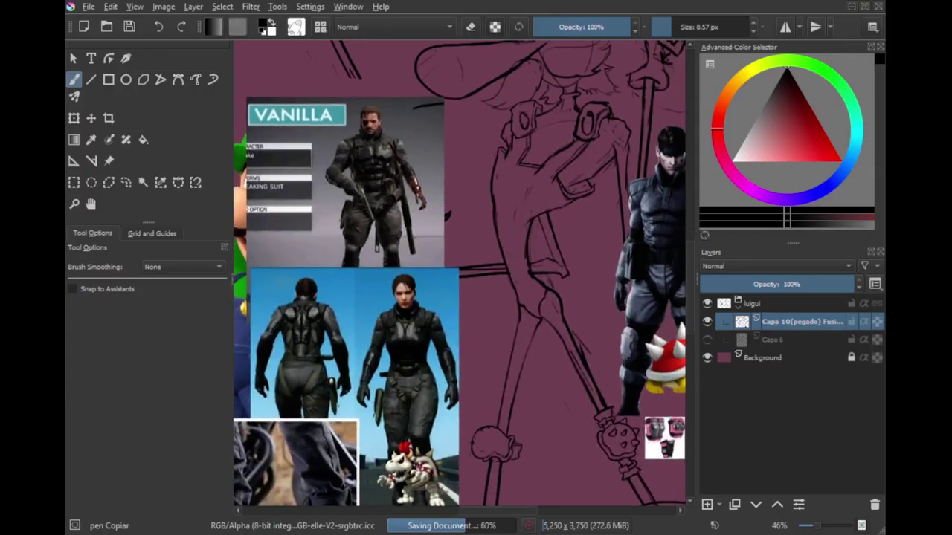
Step: Add a new paint layer above the sketch layer and make the Capa 10(pegado) sketch layer active again
click(707, 504)
drag(552, 316, 449, 300)
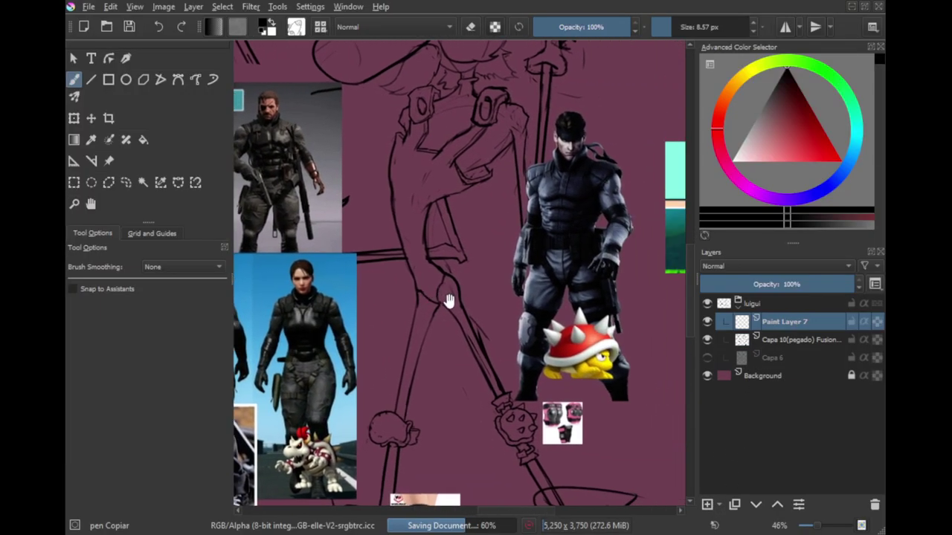
click(777, 340)
key(Tab)
Step: Select the character's head with its cap and nose and raise it slightly above the shoulders
drag(245, 227, 381, 372)
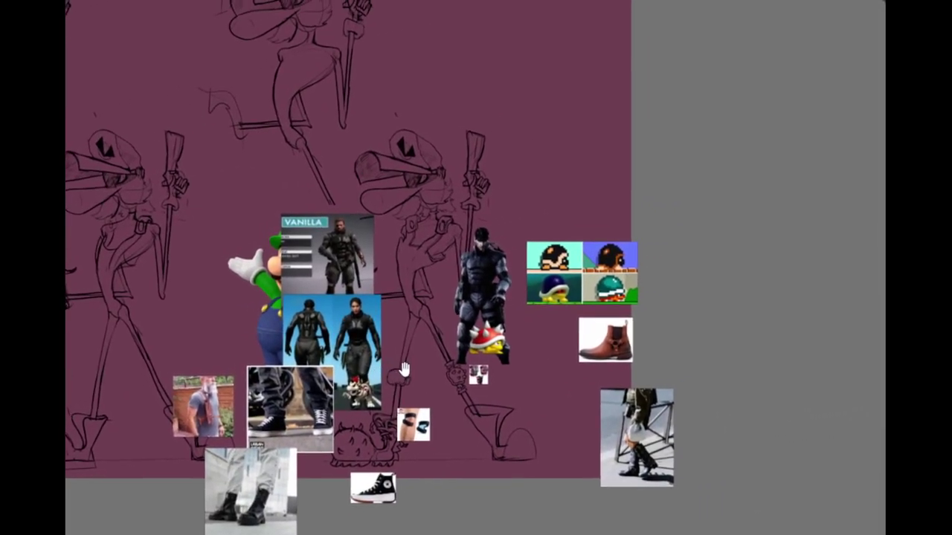
scroll(417, 283, up, 3)
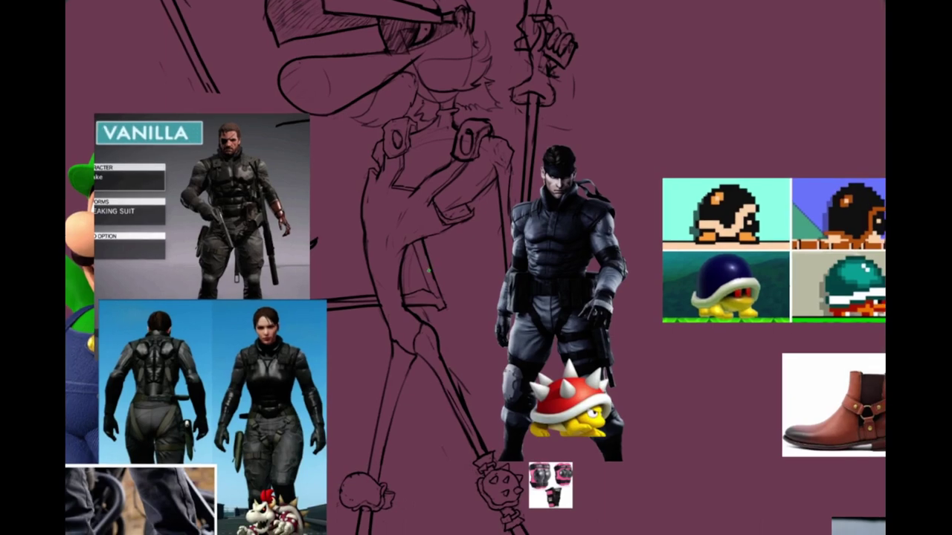
scroll(426, 273, down, 5)
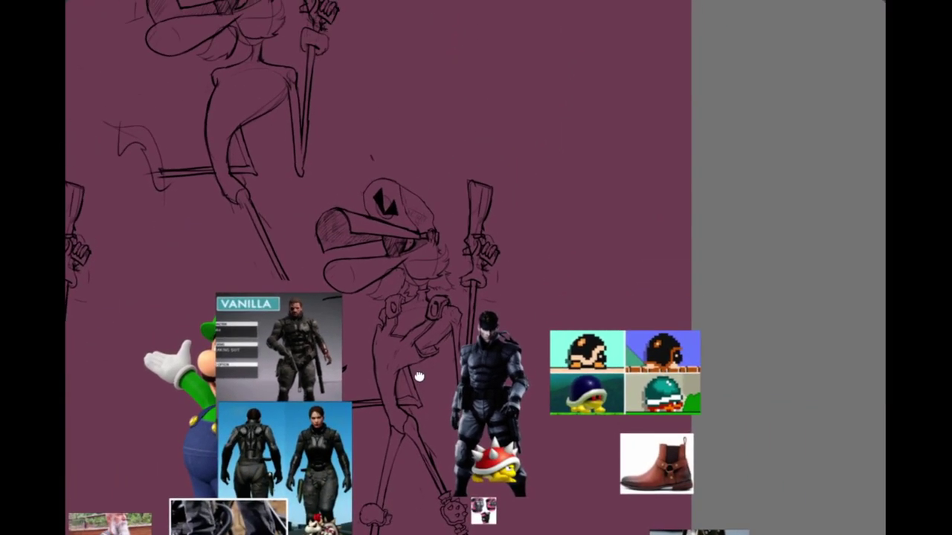
mouse_move(439, 305)
mouse_down()
mouse_move(481, 230)
mouse_move(476, 196)
mouse_move(428, 306)
mouse_up()
scroll(431, 218, up, 4)
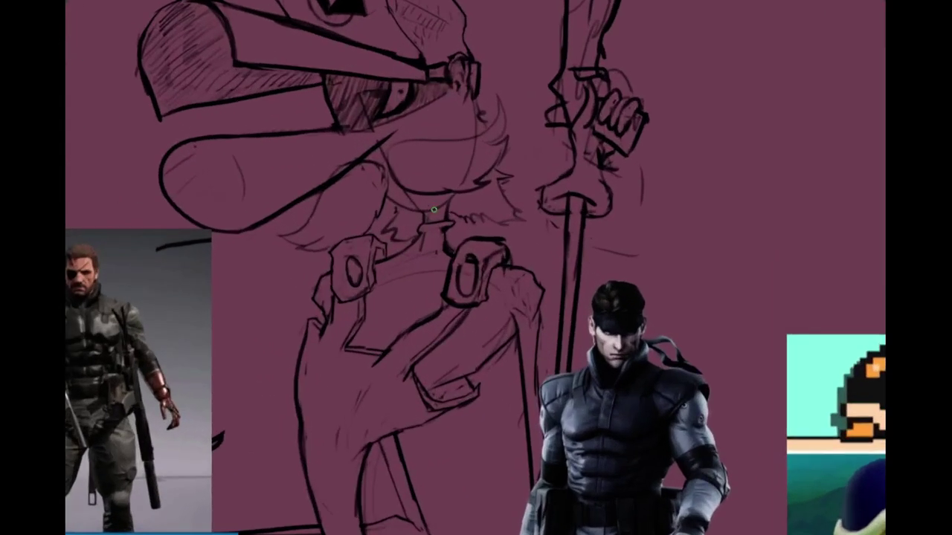
scroll(430, 214, down, 3)
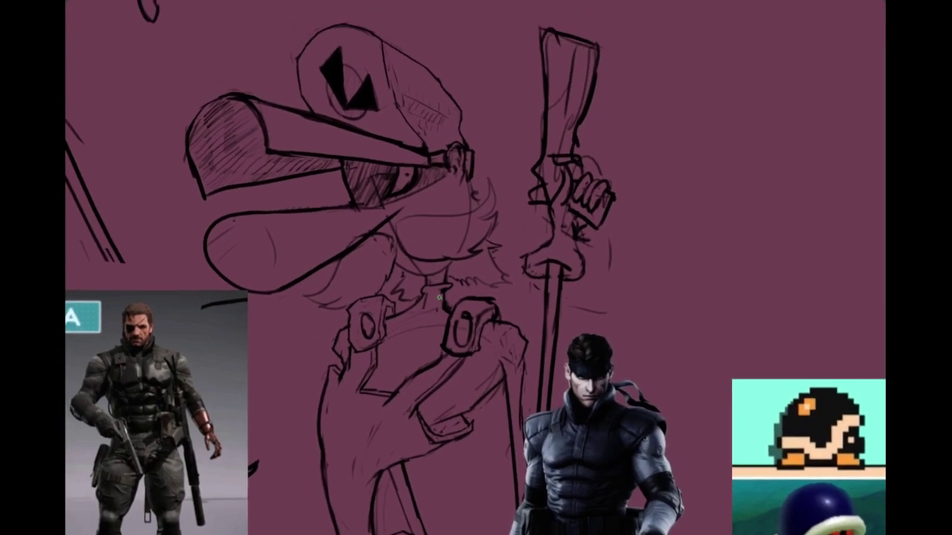
mouse_move(461, 287)
mouse_down()
mouse_move(432, 278)
mouse_move(406, 302)
mouse_move(384, 293)
mouse_move(356, 300)
mouse_move(299, 336)
mouse_move(170, 287)
mouse_move(168, 47)
mouse_move(410, 2)
mouse_move(485, 127)
mouse_move(510, 199)
mouse_move(520, 291)
mouse_move(498, 298)
mouse_move(464, 286)
mouse_up()
key(ctrl+minus)
key(ctrl+t)
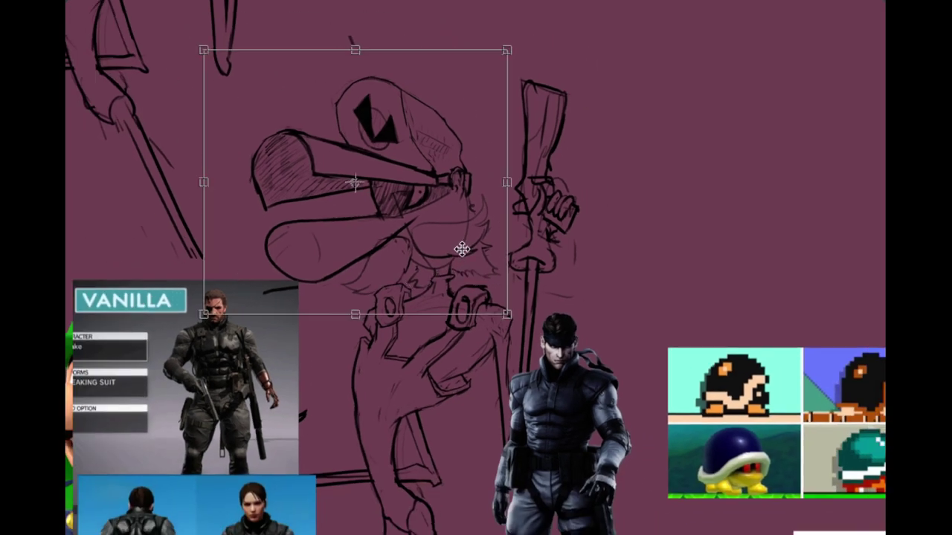
mouse_move(462, 249)
mouse_down()
mouse_move(464, 234)
mouse_move(455, 282)
mouse_move(470, 324)
mouse_up()
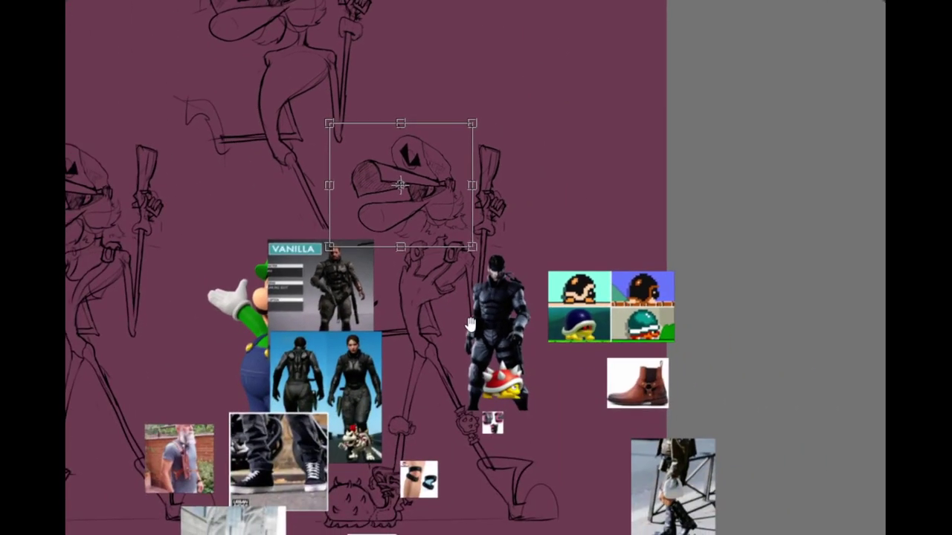
mouse_move(455, 291)
mouse_down()
mouse_move(433, 205)
mouse_move(426, 223)
mouse_up()
scroll(432, 206, up, 1)
key(Return)
scroll(426, 190, up, 3)
key(ctrl+z)
Step: Draw two vertical lines for a longer neck joining the raised head to the collar
drag(427, 176, 427, 221)
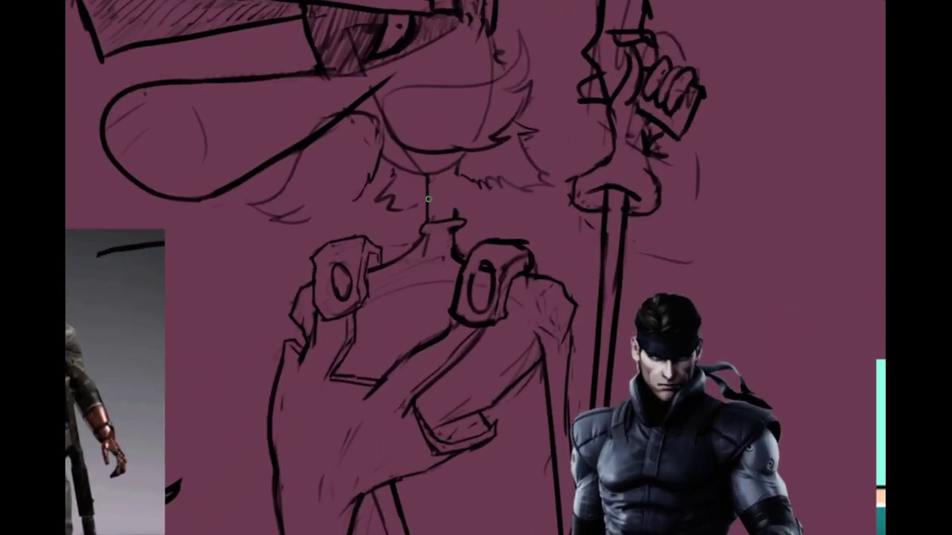
key(ctrl+z)
drag(426, 176, 428, 222)
drag(457, 165, 456, 218)
scroll(467, 166, down, 3)
drag(487, 259, 389, 206)
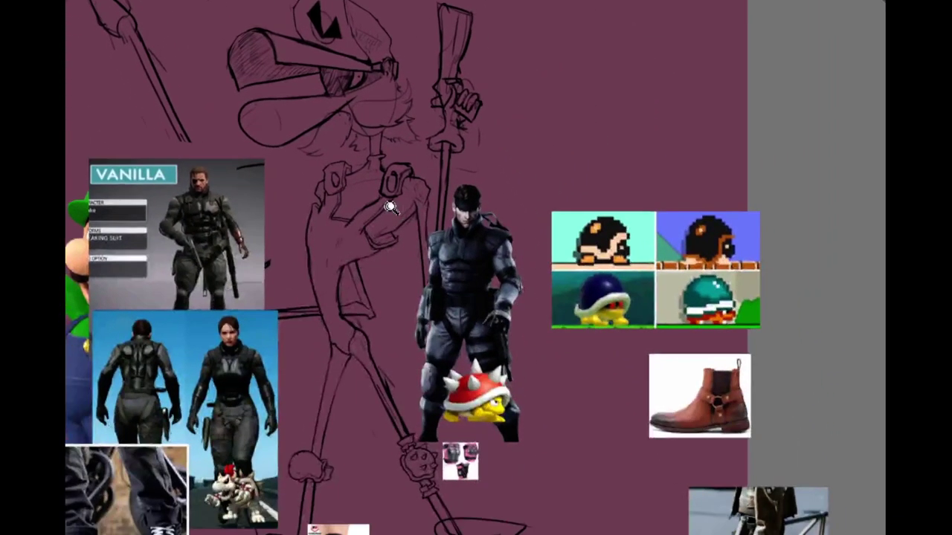
scroll(390, 200, down, 2)
drag(399, 260, 428, 256)
Step: Close the lower edge of the moustache below the nose and give its end sharp, pointed tufts
scroll(393, 186, up, 5)
drag(374, 104, 354, 125)
key(ctrl+z)
scroll(361, 259, up, 2)
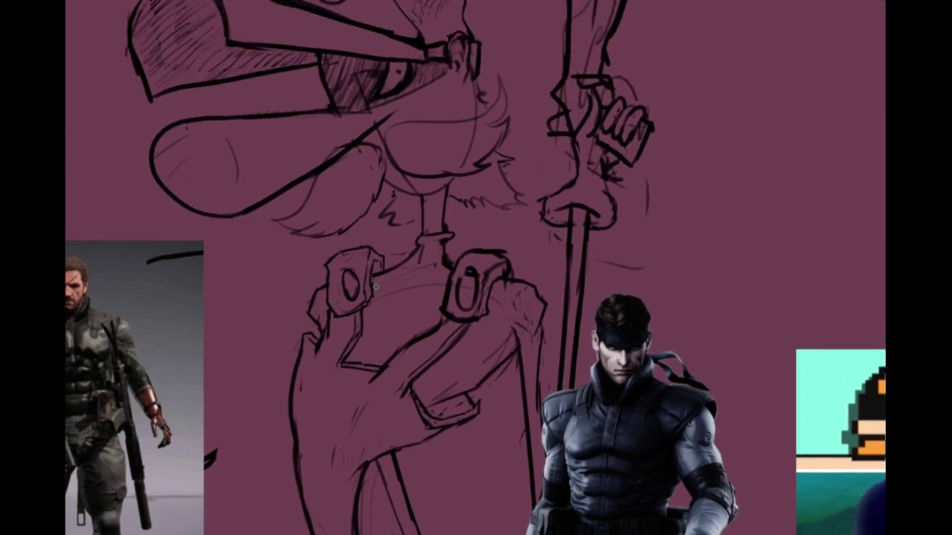
scroll(352, 286, up, 1)
scroll(351, 286, up, 2)
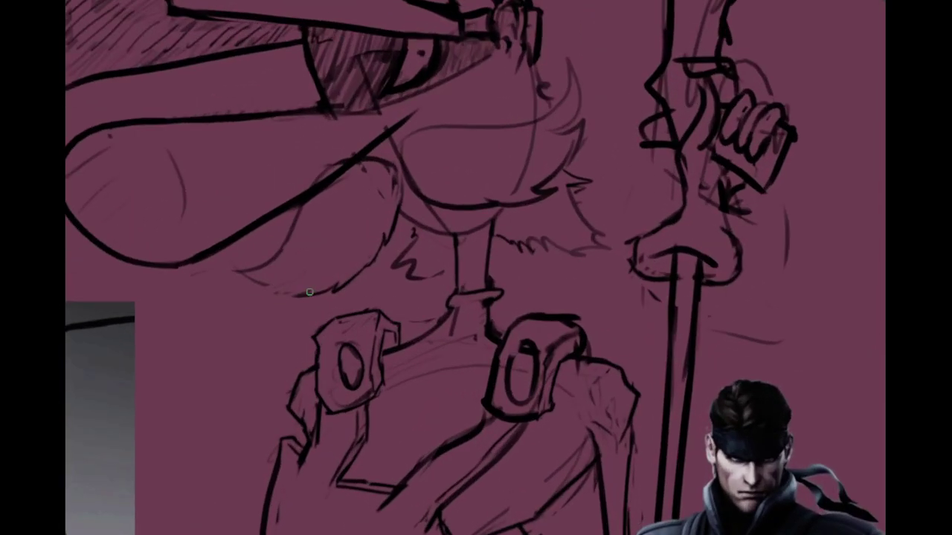
drag(270, 265, 224, 266)
mouse_move(225, 266)
mouse_down()
mouse_move(281, 289)
mouse_move(307, 285)
mouse_up()
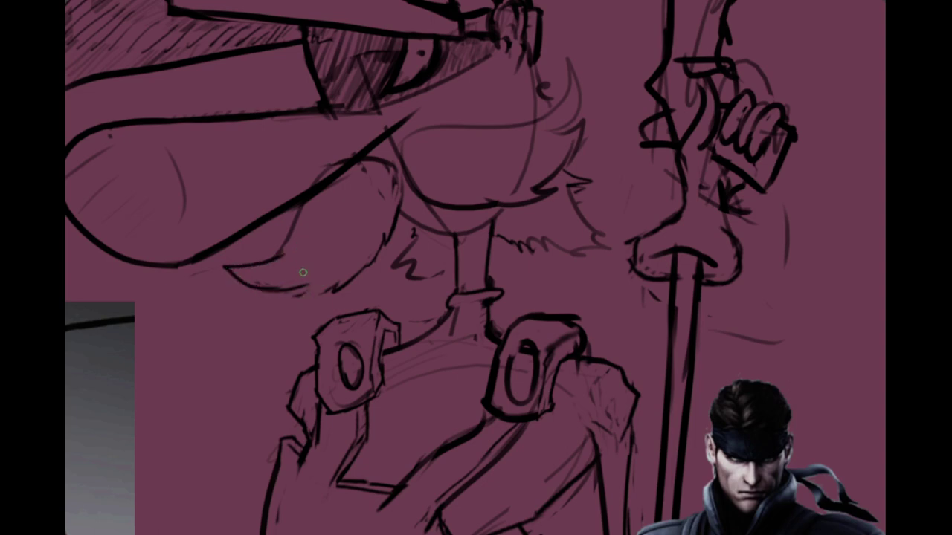
drag(267, 260, 297, 217)
mouse_move(290, 288)
mouse_down()
mouse_move(339, 290)
mouse_move(370, 265)
mouse_move(289, 305)
mouse_up()
key(ctrl+z)
key(ctrl+z)
Step: Rework the moustache's back edge where it meets the rear of the nose
drag(358, 242, 350, 354)
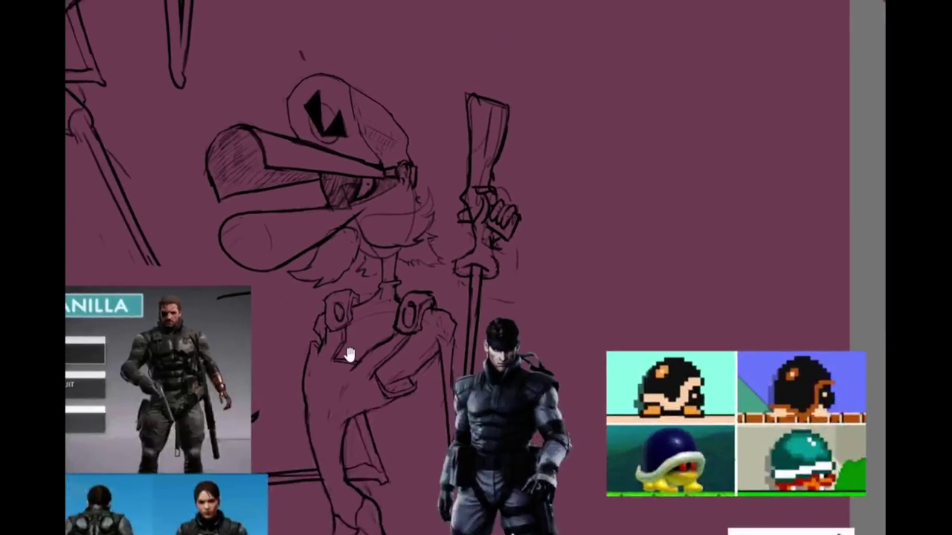
scroll(354, 357, up, 4)
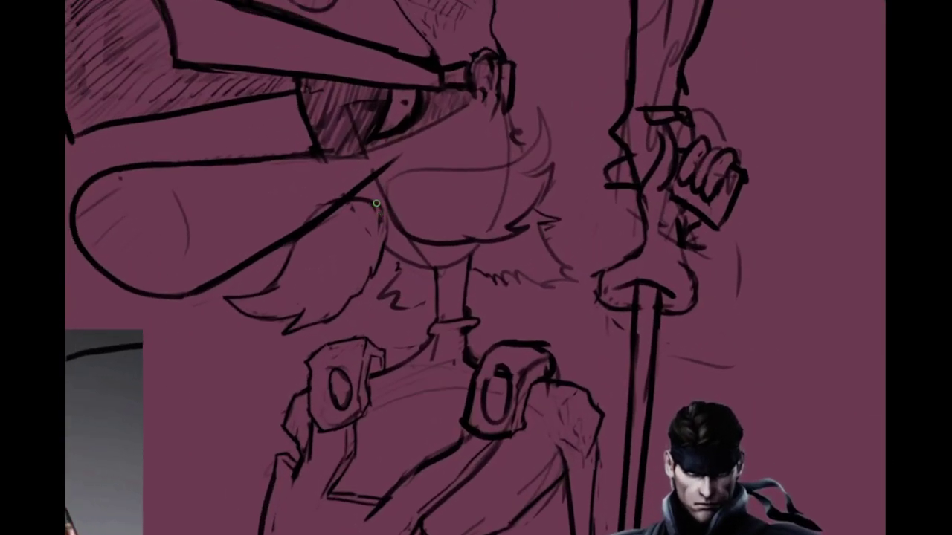
drag(377, 204, 385, 225)
key(ctrl+z)
key(ctrl+z)
key(ctrl+z)
mouse_move(385, 223)
mouse_down()
mouse_move(384, 233)
mouse_move(374, 202)
mouse_up()
key(ctrl+z)
key(ctrl+z)
scroll(388, 216, down, 4)
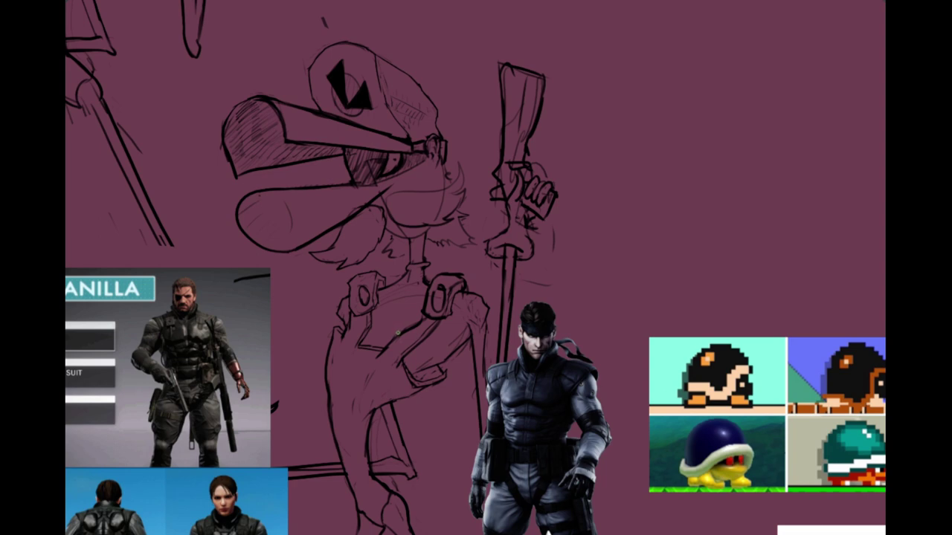
scroll(439, 259, up, 2)
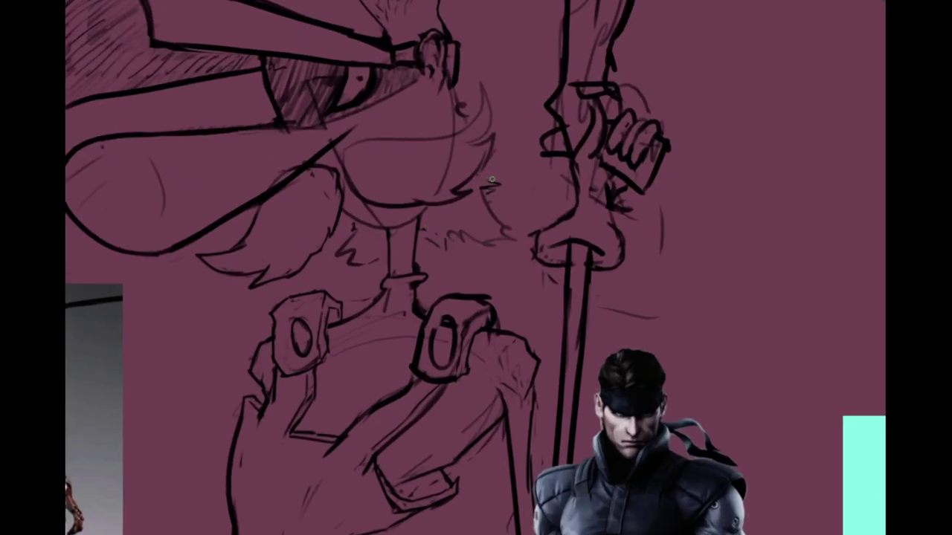
scroll(500, 238, down, 2)
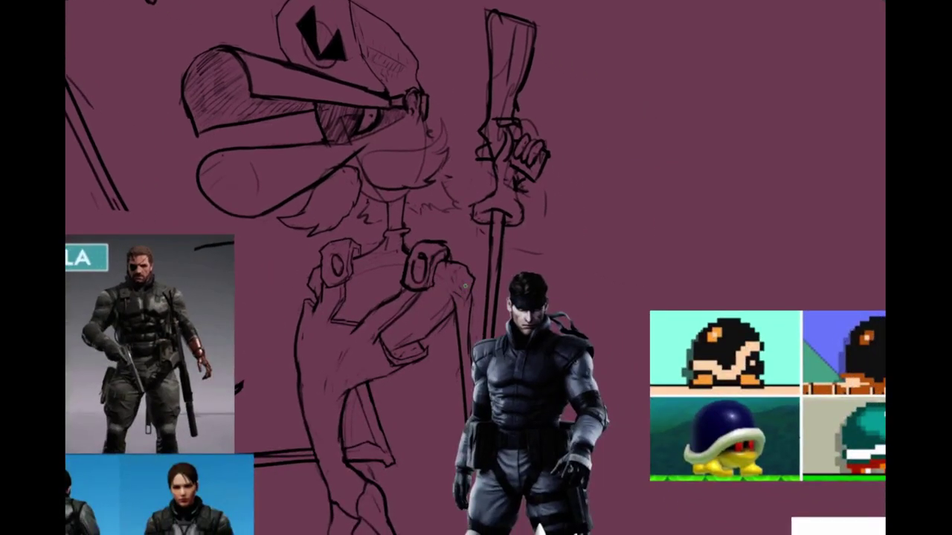
Step: Sketch baggy trouser outlines around both legs, running from the hips down to the spiked knee guards
scroll(468, 291, down, 2)
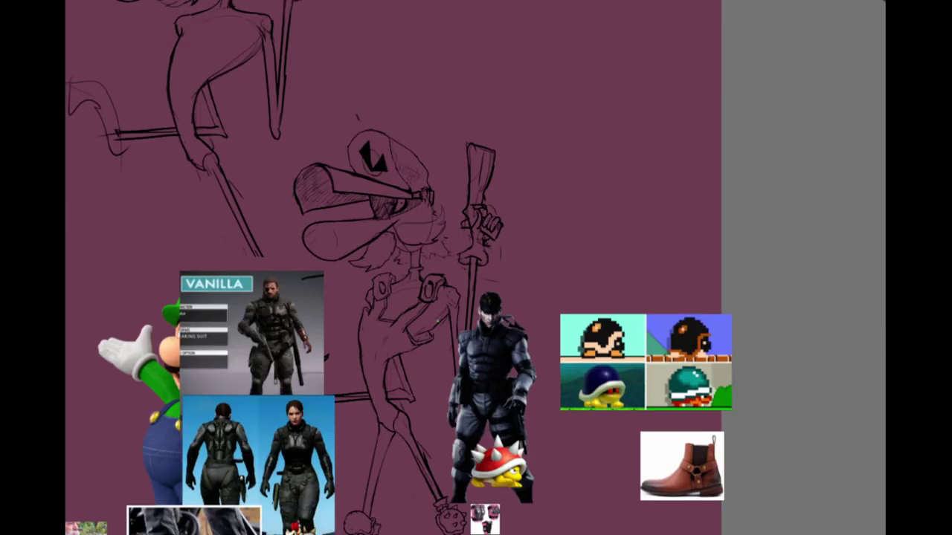
scroll(409, 364, up, 3)
scroll(409, 364, down, 3)
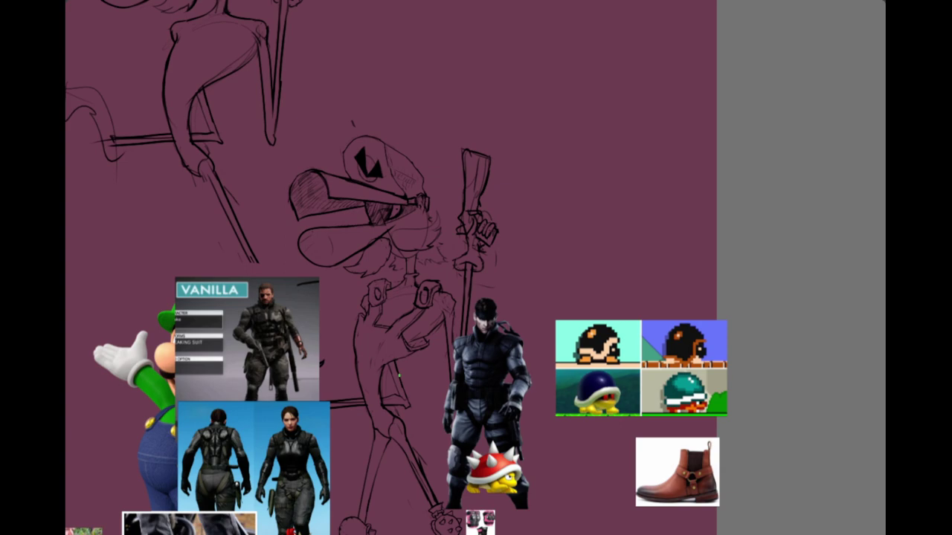
drag(372, 376, 331, 272)
scroll(335, 293, up, 2)
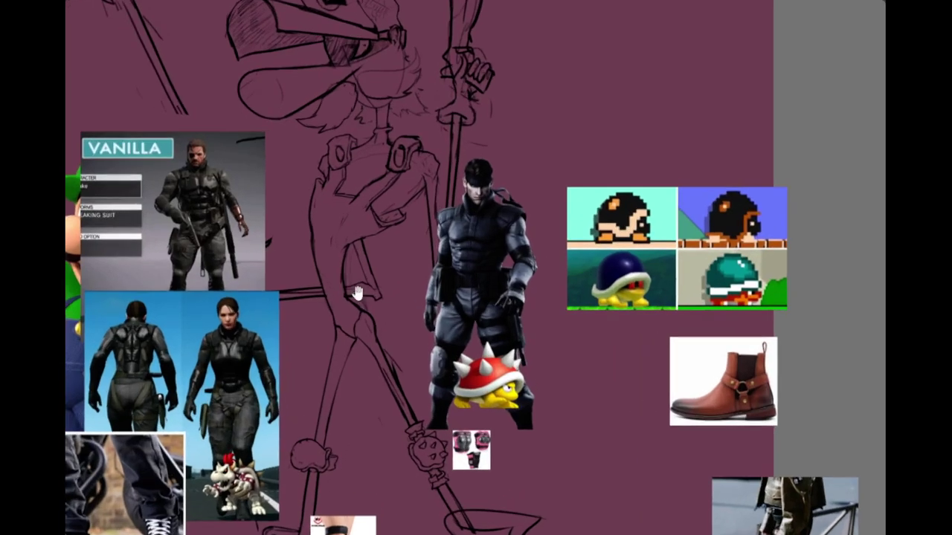
mouse_move(312, 357)
mouse_down()
mouse_move(347, 321)
mouse_move(391, 308)
mouse_move(372, 278)
mouse_move(365, 285)
mouse_up()
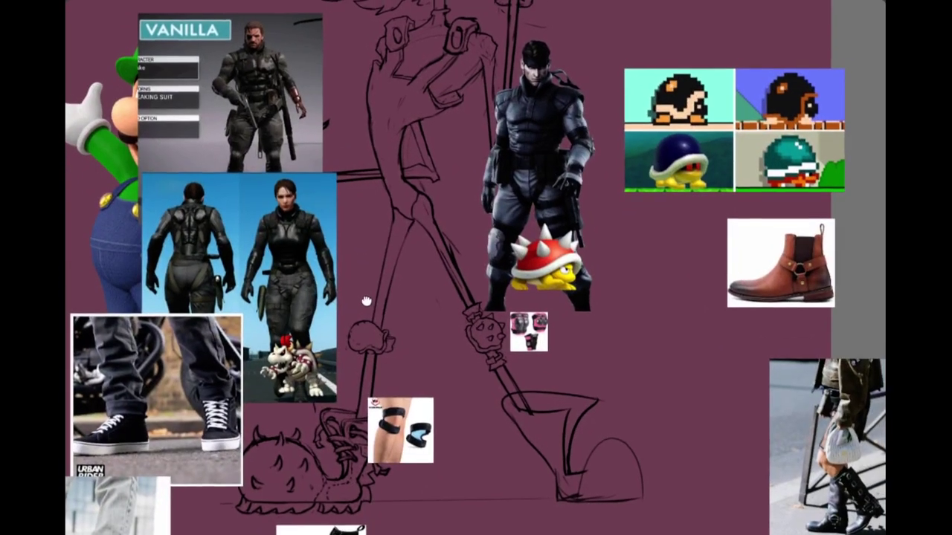
scroll(379, 293, down, 1)
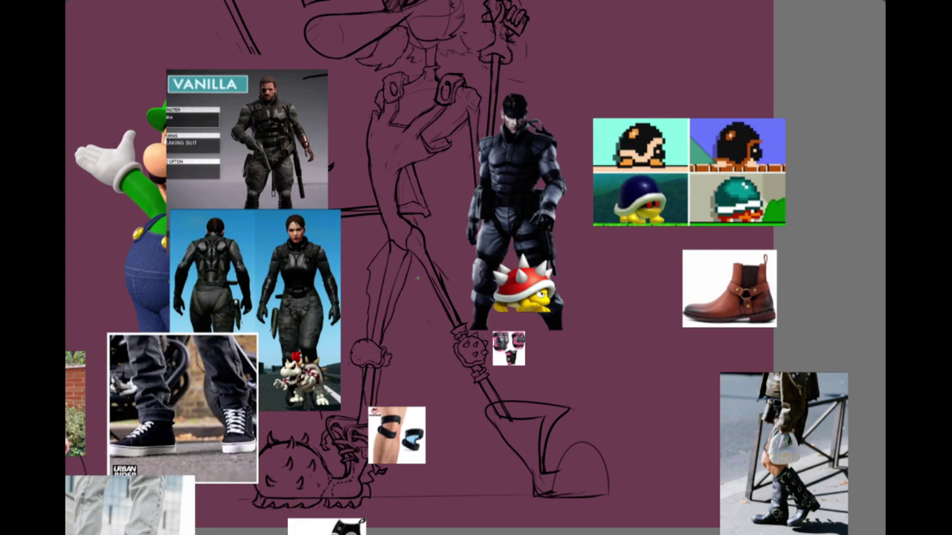
drag(434, 249, 464, 317)
scroll(509, 406, down, 5)
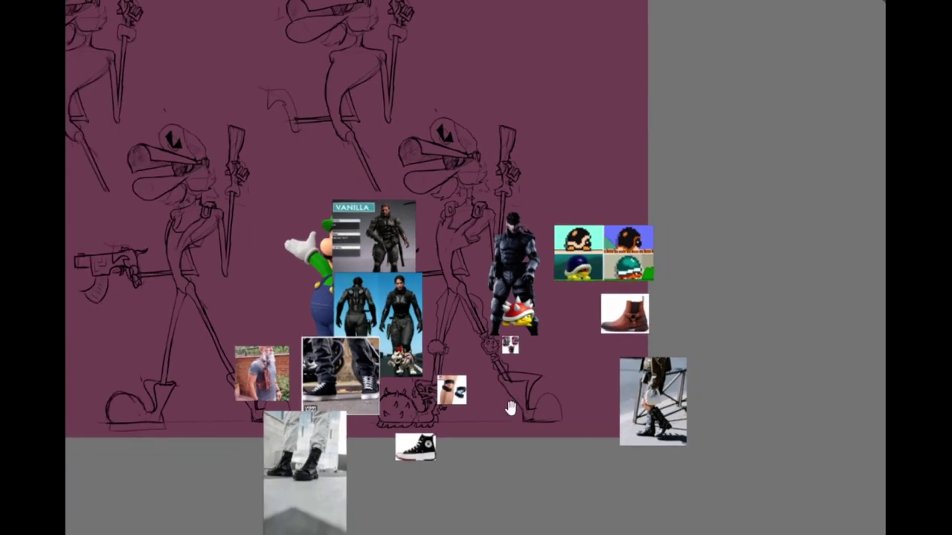
scroll(510, 404, up, 2)
scroll(444, 392, up, 3)
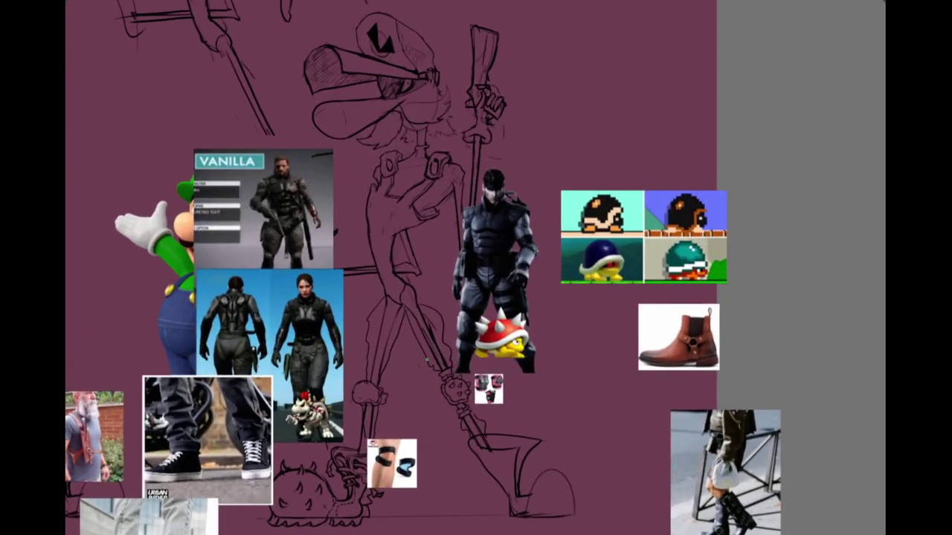
scroll(408, 328, up, 4)
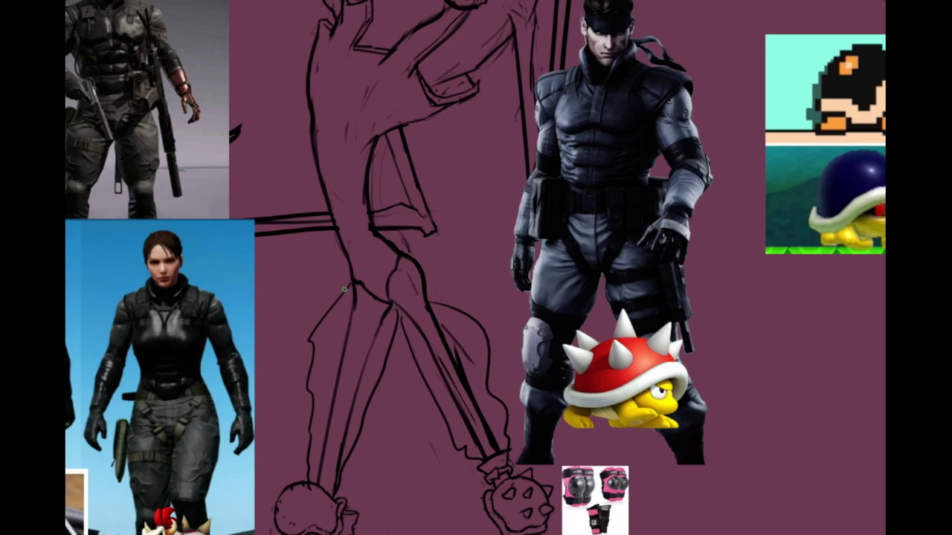
Step: Sketch a slanted belt across the hips with a pointed end at the rear and a small rectangular buckle
drag(344, 289, 374, 240)
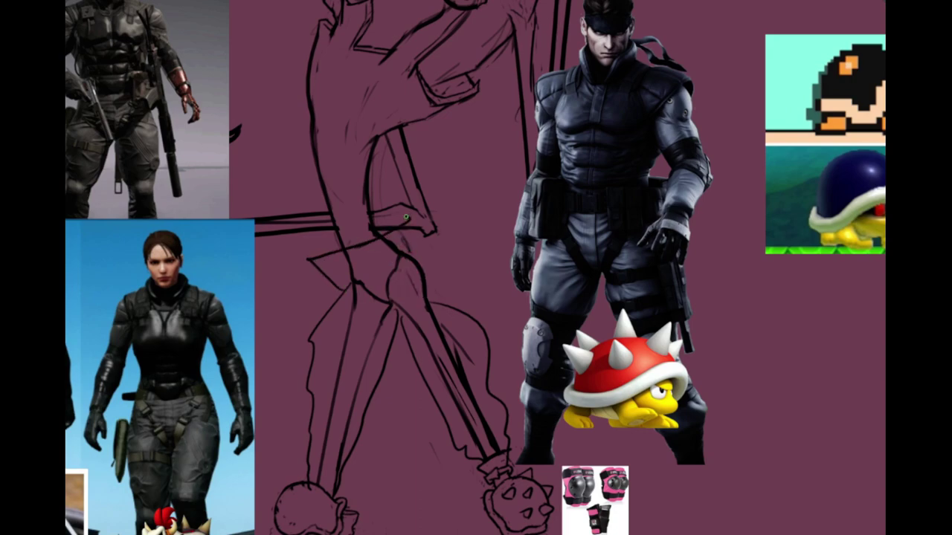
mouse_move(349, 260)
mouse_down()
mouse_move(374, 271)
mouse_move(333, 253)
mouse_up()
key(ctrl+z)
drag(379, 291, 330, 181)
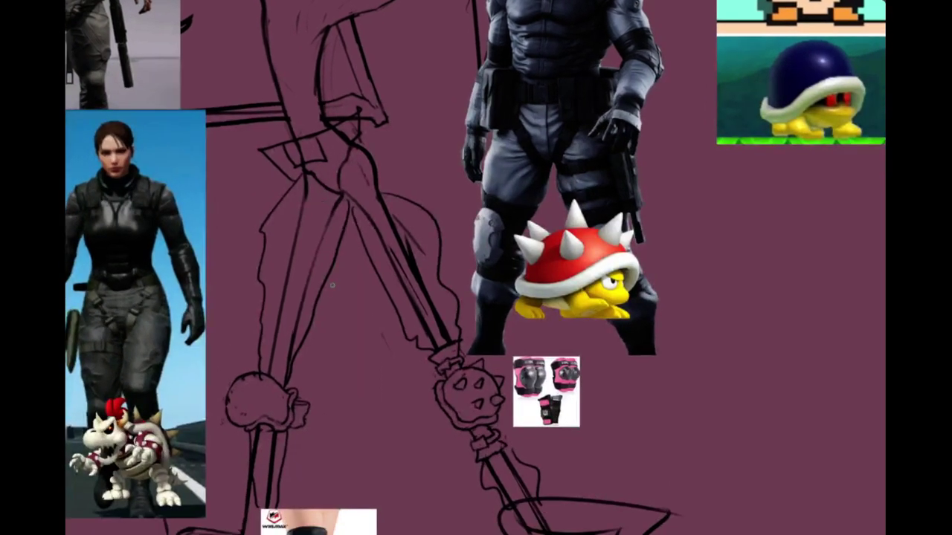
Step: Delete the original thin leg lines inside the trouser outlines and clear the selection
mouse_move(302, 350)
mouse_down()
mouse_move(278, 283)
mouse_move(302, 173)
mouse_move(327, 173)
mouse_move(348, 151)
mouse_move(373, 180)
mouse_move(432, 305)
mouse_move(427, 318)
mouse_move(387, 274)
mouse_move(363, 219)
mouse_move(372, 195)
mouse_move(419, 236)
mouse_move(444, 301)
mouse_move(446, 332)
mouse_up()
drag(415, 257, 407, 336)
key(Delete)
drag(435, 299, 419, 382)
key(ctrl+d)
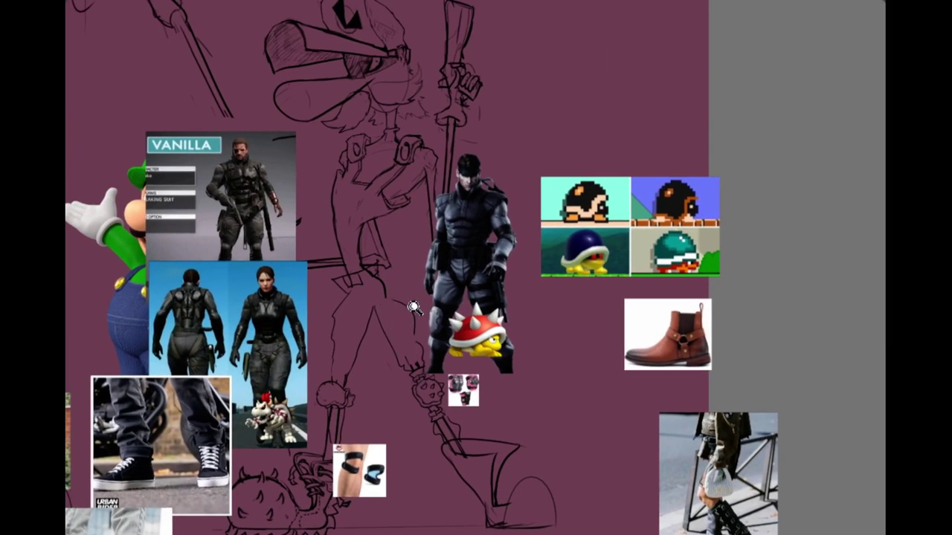
Step: Select the front section of the belt just below the torso
scroll(414, 308, down, 3)
scroll(423, 363, up, 2)
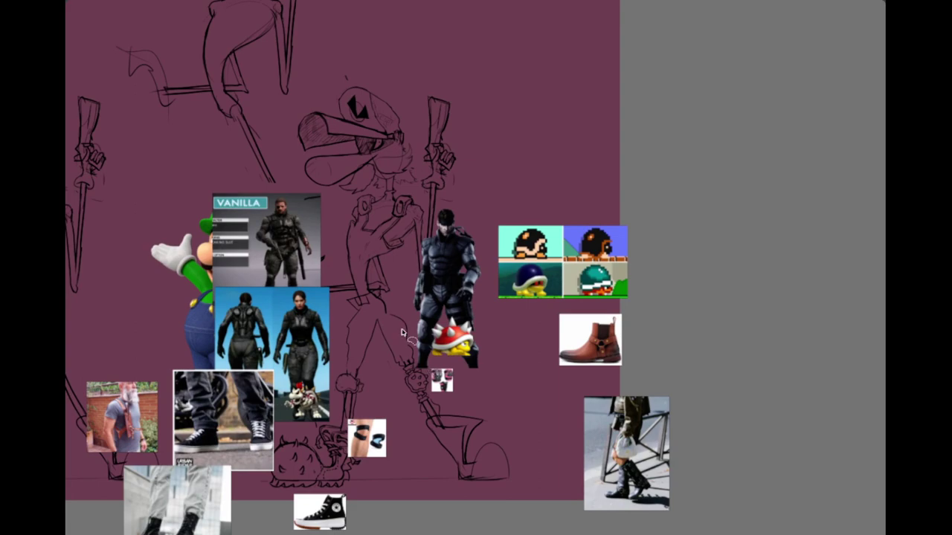
scroll(409, 339, up, 2)
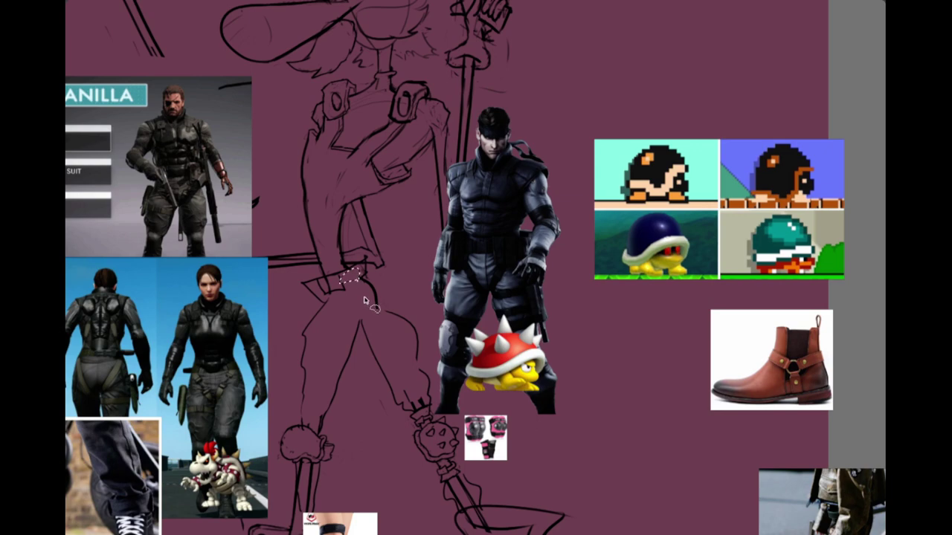
scroll(378, 276, down, 2)
drag(381, 338, 365, 353)
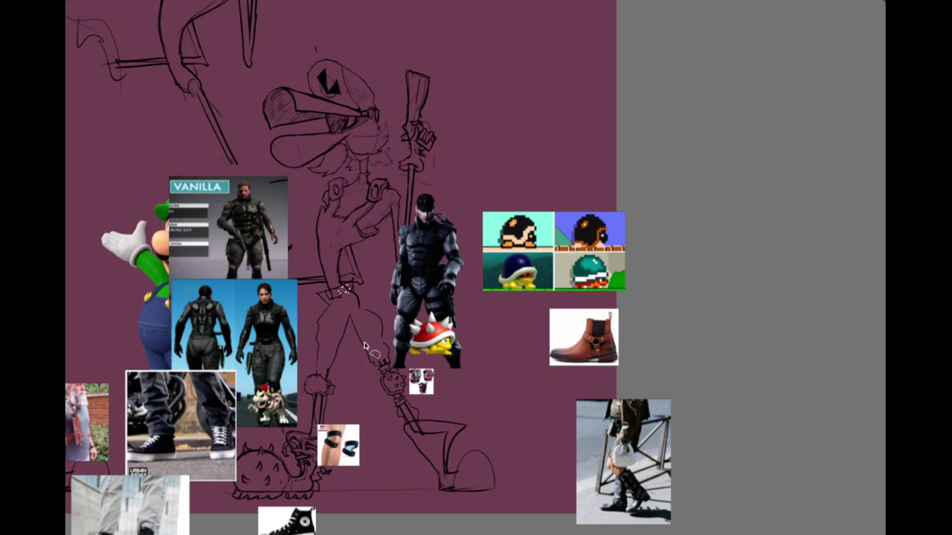
click(365, 347)
Step: Undo the trouser outlines, the belt and the deletion of the leg lines
key(ctrl+z)
key(ctrl+z)
key(ctrl+z)
key(ctrl+z)
key(ctrl+z)
key(ctrl+z)
key(ctrl+z)
key(ctrl+z)
key(ctrl+z)
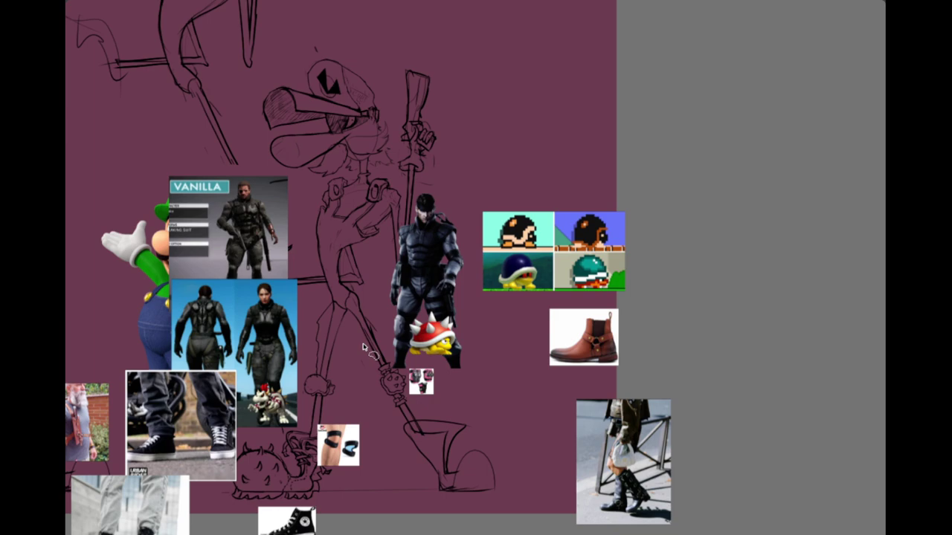
Step: Examine the torso, hips and legs of the sketch beside the sneaking-suit reference images
scroll(364, 347, up, 2)
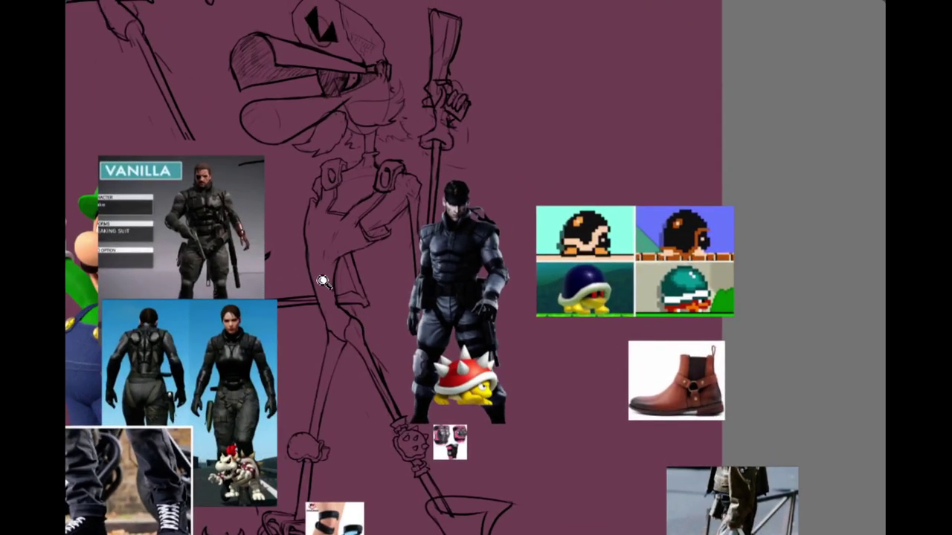
scroll(321, 296, up, 2)
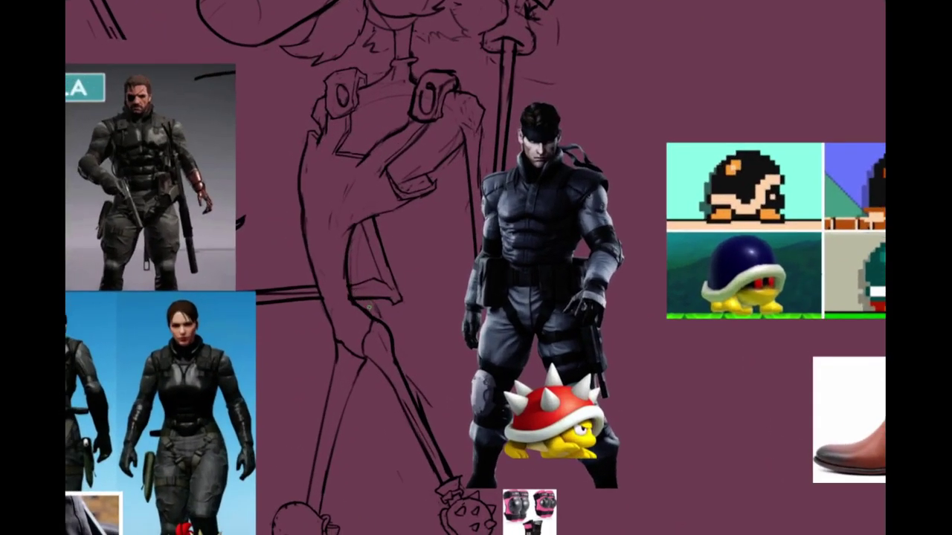
mouse_move(361, 319)
mouse_down()
mouse_move(383, 272)
mouse_move(404, 272)
mouse_up()
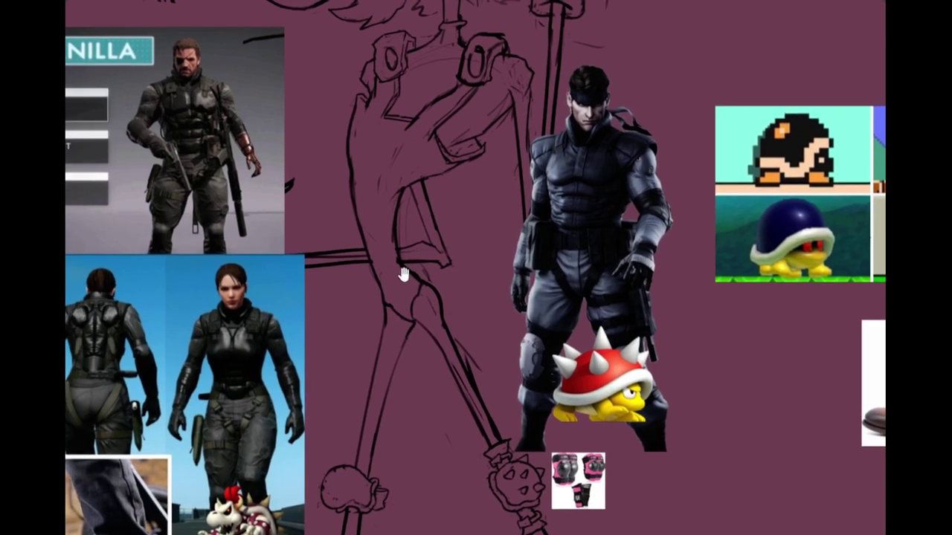
drag(397, 334, 395, 329)
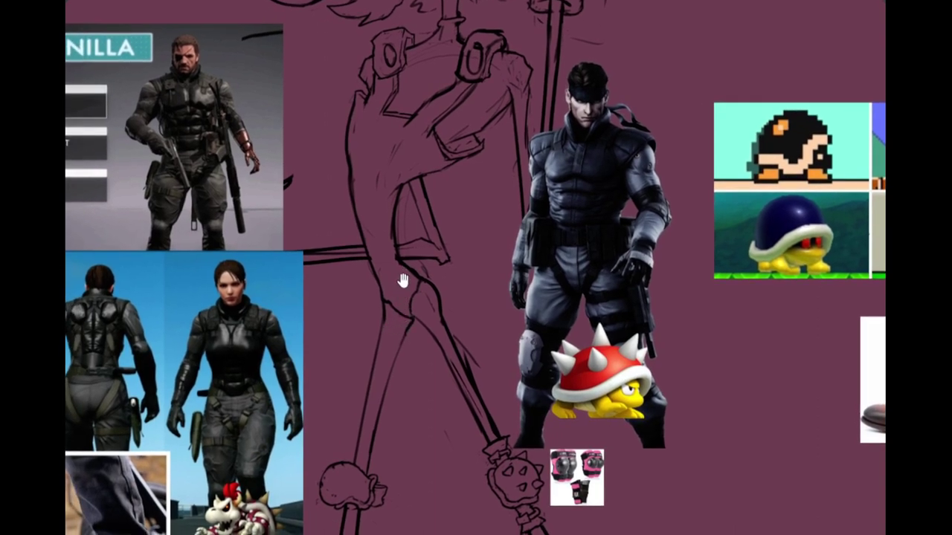
scroll(382, 304, up, 2)
drag(403, 280, 403, 313)
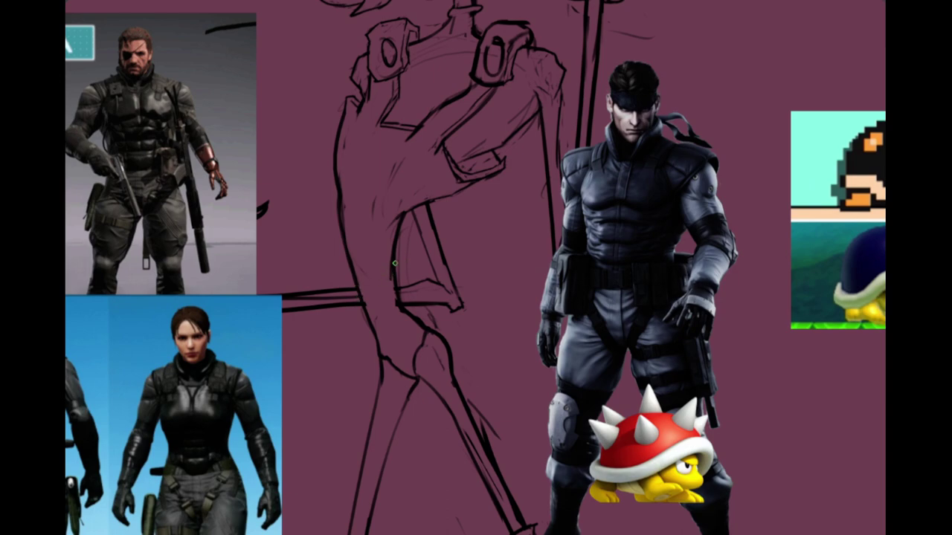
scroll(361, 282, down, 1)
drag(366, 283, 351, 336)
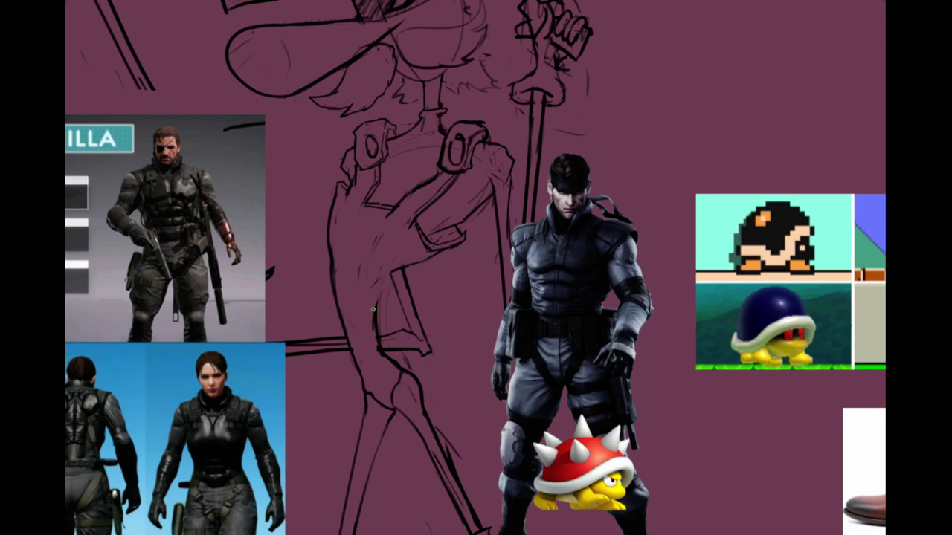
scroll(398, 275, down, 4)
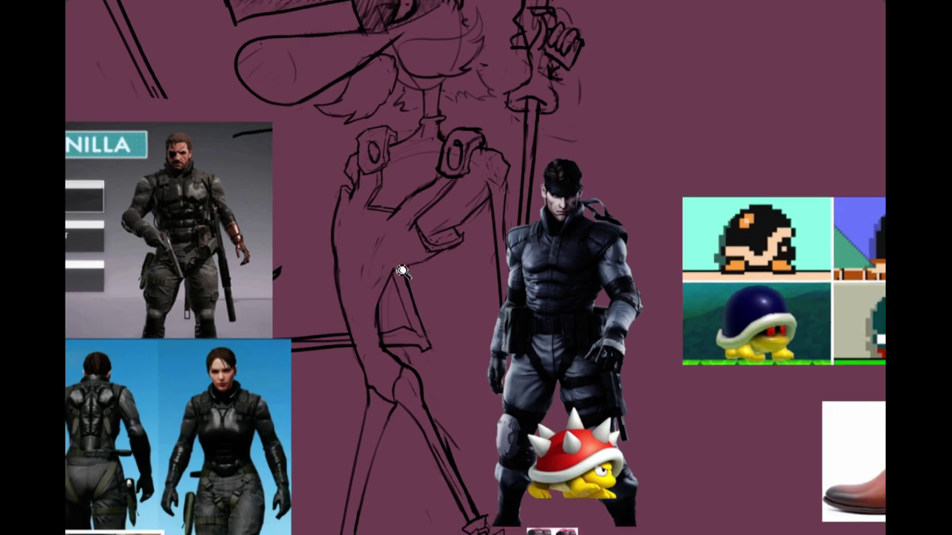
scroll(425, 276, up, 2)
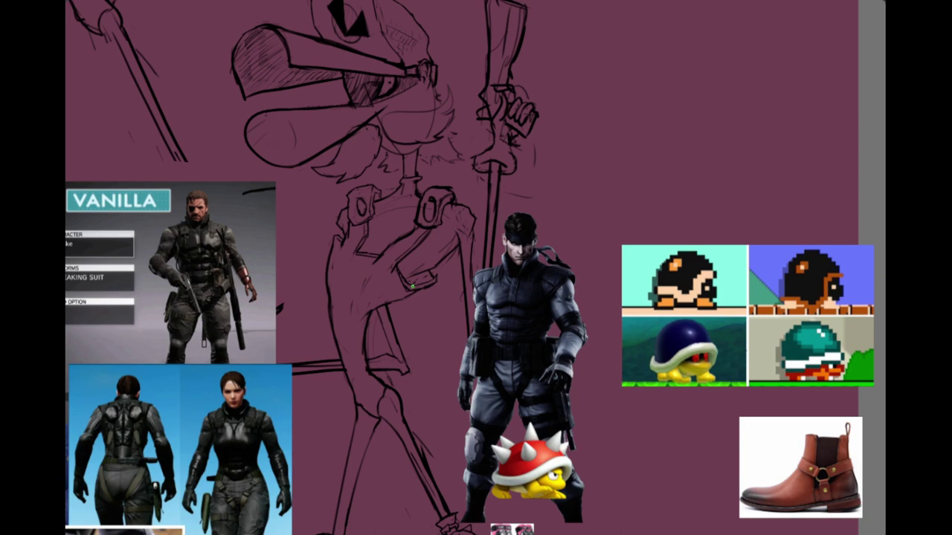
Step: Mirror the canvas and delete the pointed flap below the side opening of the overalls, then clear the selection
key(m)
scroll(514, 353, up, 5)
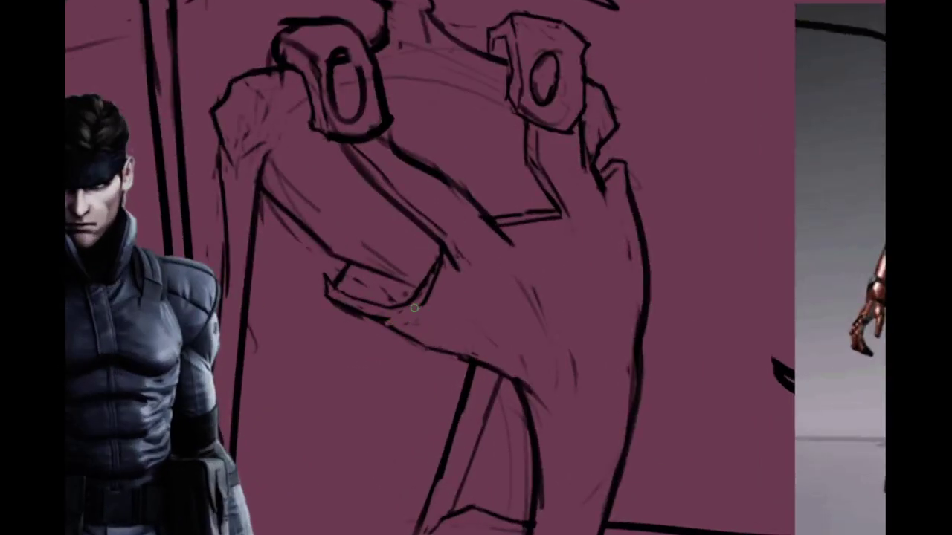
mouse_move(417, 296)
mouse_down()
mouse_move(368, 307)
mouse_move(437, 288)
mouse_move(361, 326)
mouse_move(398, 324)
mouse_move(380, 316)
mouse_move(460, 268)
mouse_move(432, 305)
mouse_move(386, 321)
mouse_move(378, 300)
mouse_move(353, 303)
mouse_up()
key(ctrl+z)
key(l)
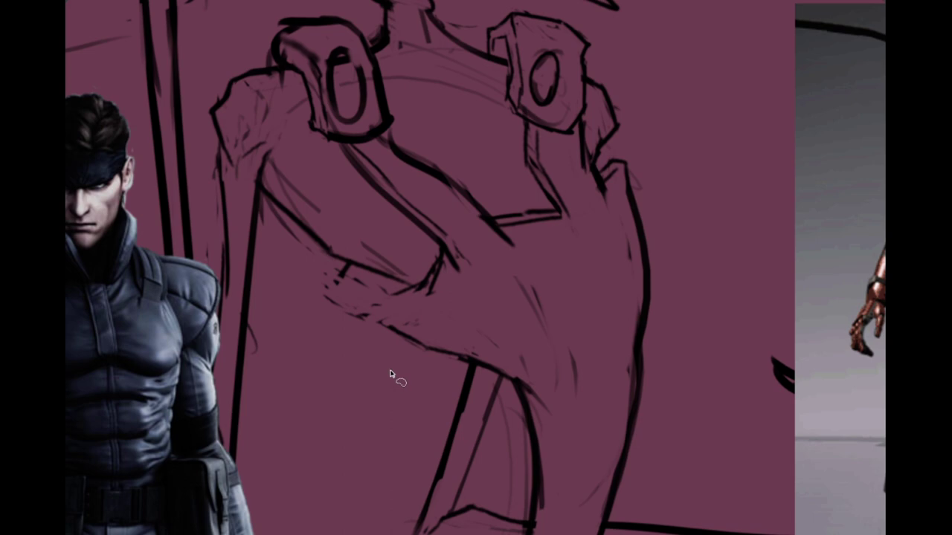
mouse_move(390, 369)
mouse_down()
mouse_move(403, 294)
mouse_move(334, 368)
mouse_move(387, 366)
mouse_up()
key(Delete)
key(ctrl+shift+a)
key(b)
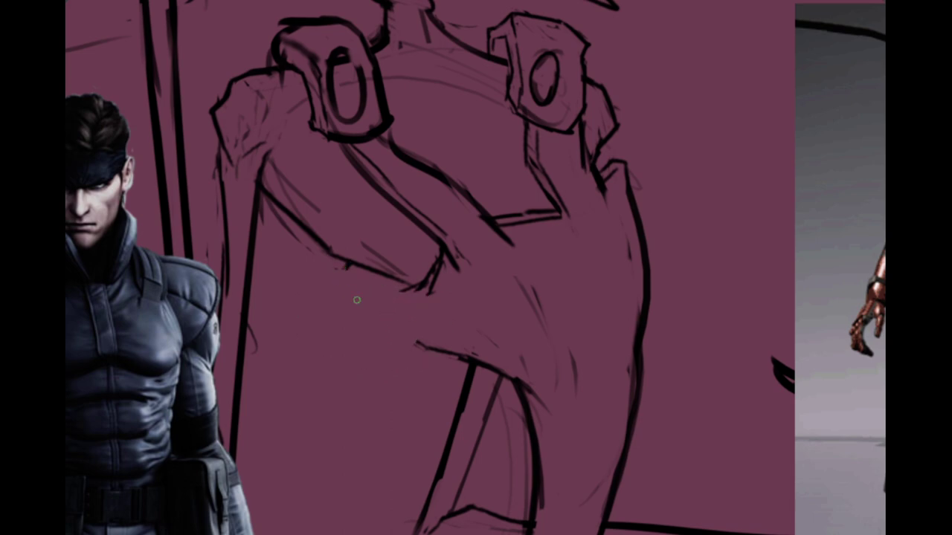
Step: Redraw the lower rim of the overalls' side opening as a smooth curve and rough in the flap beneath it
mouse_move(426, 284)
mouse_down()
mouse_move(334, 272)
mouse_move(374, 302)
mouse_move(400, 304)
mouse_up()
key(ctrl+z)
key(ctrl+z)
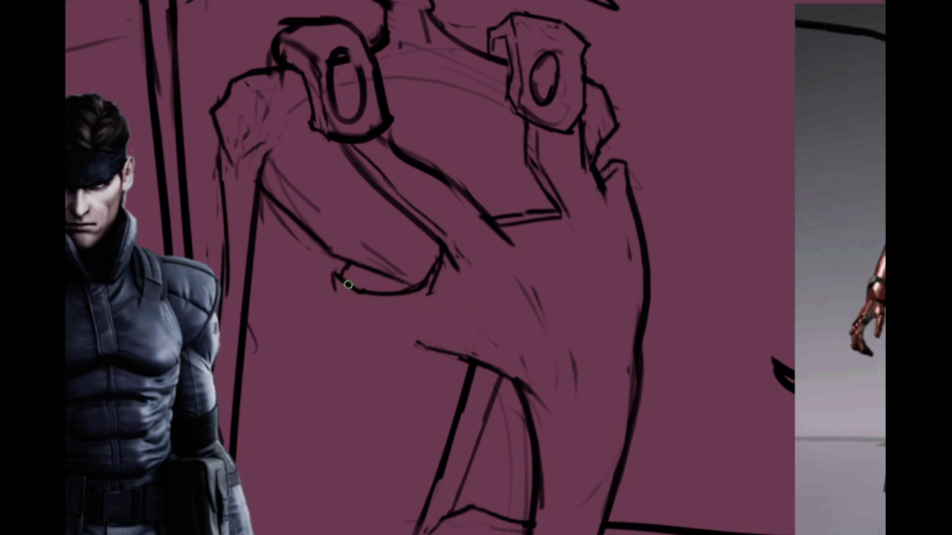
key(e)
mouse_move(344, 284)
mouse_down()
mouse_move(336, 276)
mouse_move(361, 306)
mouse_move(383, 308)
mouse_move(435, 289)
mouse_move(421, 299)
mouse_move(436, 275)
mouse_move(418, 301)
mouse_move(442, 254)
mouse_up()
key(e)
mouse_move(330, 296)
mouse_down()
mouse_move(351, 334)
mouse_move(424, 347)
mouse_up()
scroll(450, 280, down, 5)
drag(489, 351, 468, 421)
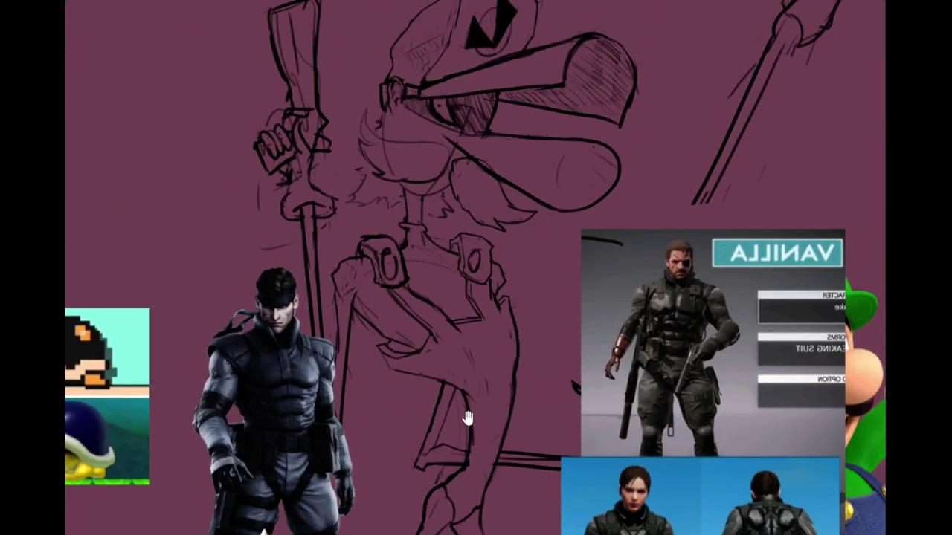
Step: Redraw the flap's lower edge with a pointed tip and join it to the torso outline below the opening
scroll(436, 377, up, 5)
key(e)
drag(391, 373, 302, 358)
mouse_move(292, 352)
mouse_down()
mouse_move(282, 321)
mouse_move(365, 392)
mouse_move(389, 372)
mouse_move(426, 384)
mouse_move(400, 378)
mouse_move(411, 386)
mouse_up()
key(e)
key(e)
drag(411, 385, 441, 388)
drag(324, 316, 330, 331)
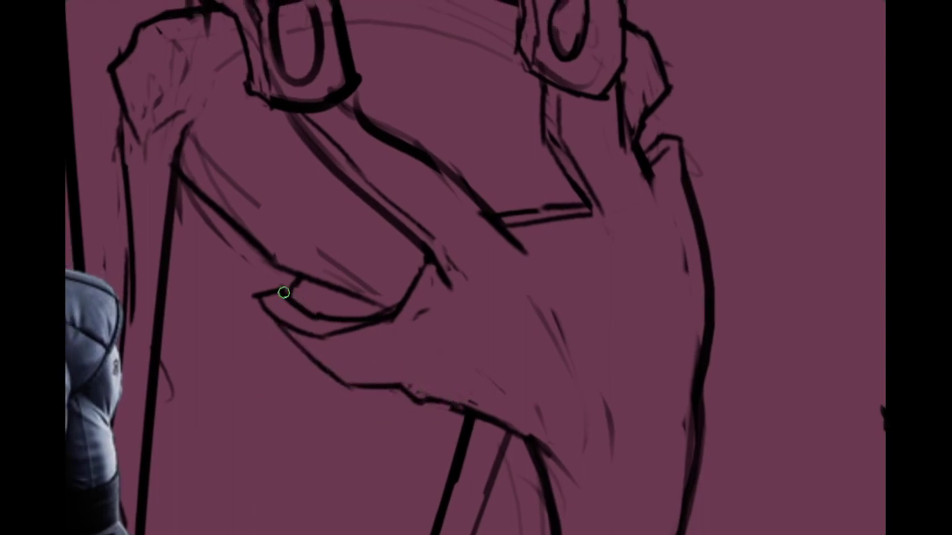
Step: Clean up the lines at the flap's pointed tip and mirror the canvas back to its original orientation
key(e)
mouse_move(266, 293)
mouse_down()
mouse_move(258, 309)
mouse_move(273, 291)
mouse_move(242, 304)
mouse_move(272, 316)
mouse_move(290, 300)
mouse_move(298, 312)
mouse_move(290, 300)
mouse_up()
key(e)
key(e)
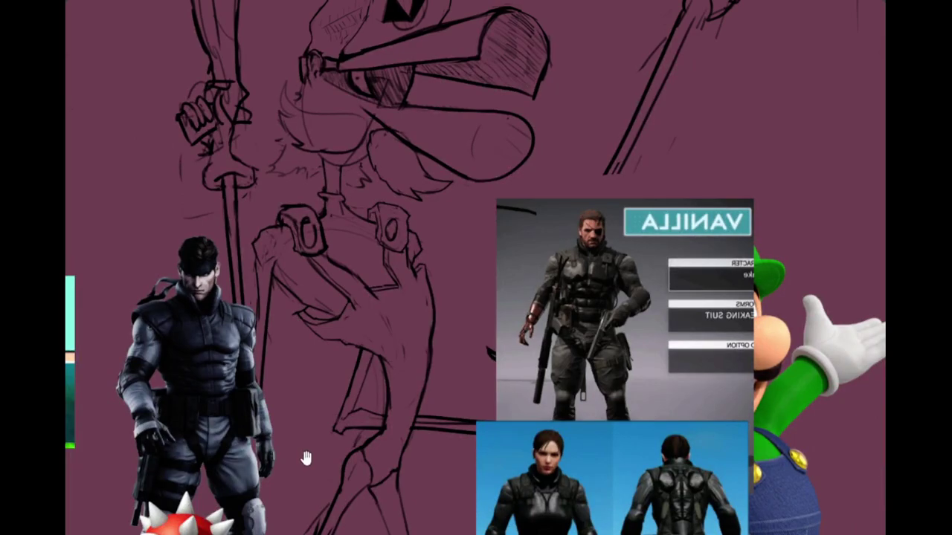
key(m)
drag(422, 309, 223, 216)
scroll(493, 313, down, 2)
drag(493, 313, 461, 385)
scroll(417, 331, up, 5)
scroll(455, 283, down, 3)
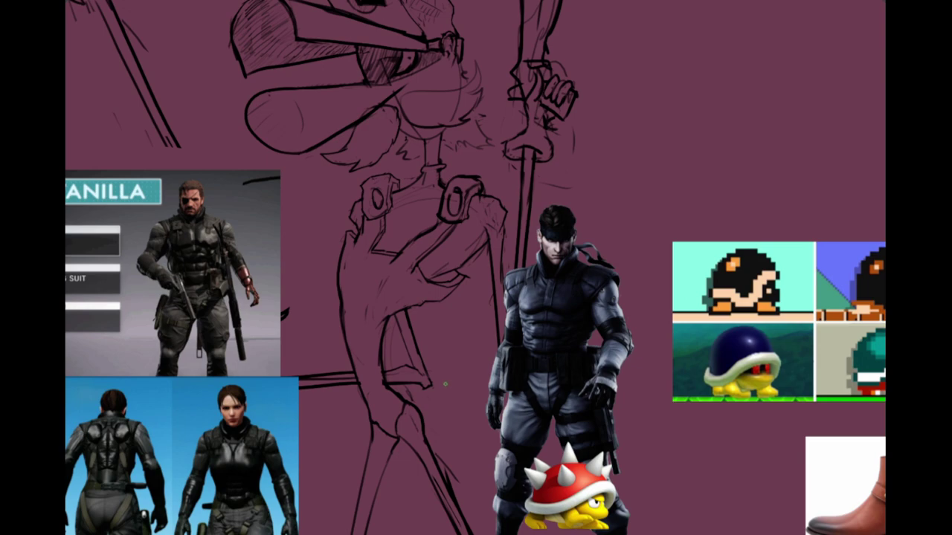
Step: Rework the outer edge of the strap under the heavier buckle into an angular double line and erase leftover strokes at its base
scroll(442, 258, up, 3)
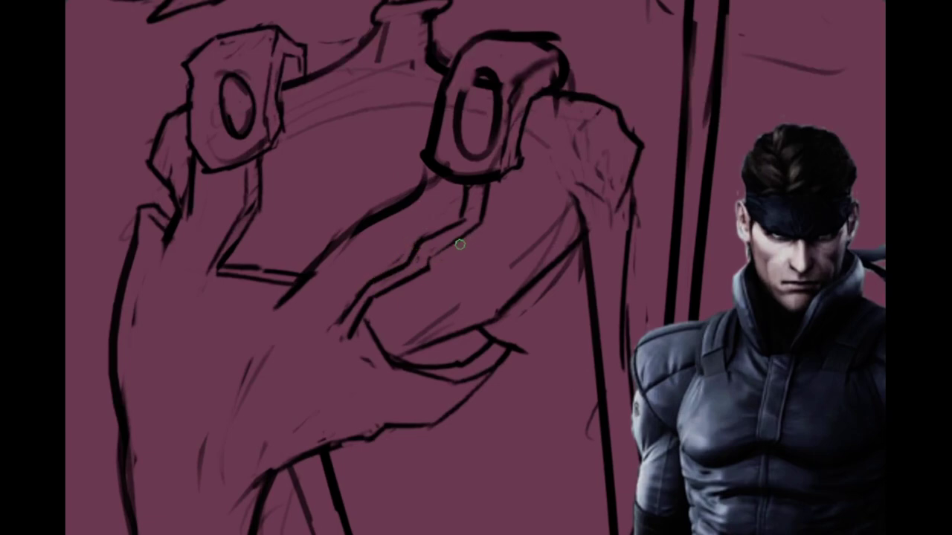
mouse_move(468, 232)
mouse_down()
mouse_move(432, 257)
mouse_move(429, 271)
mouse_up()
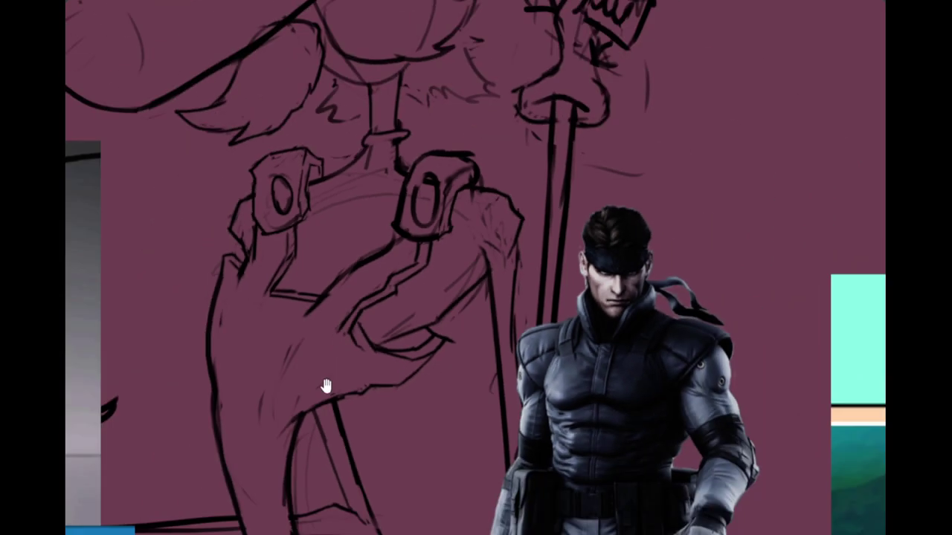
drag(354, 319, 360, 363)
drag(360, 364, 362, 374)
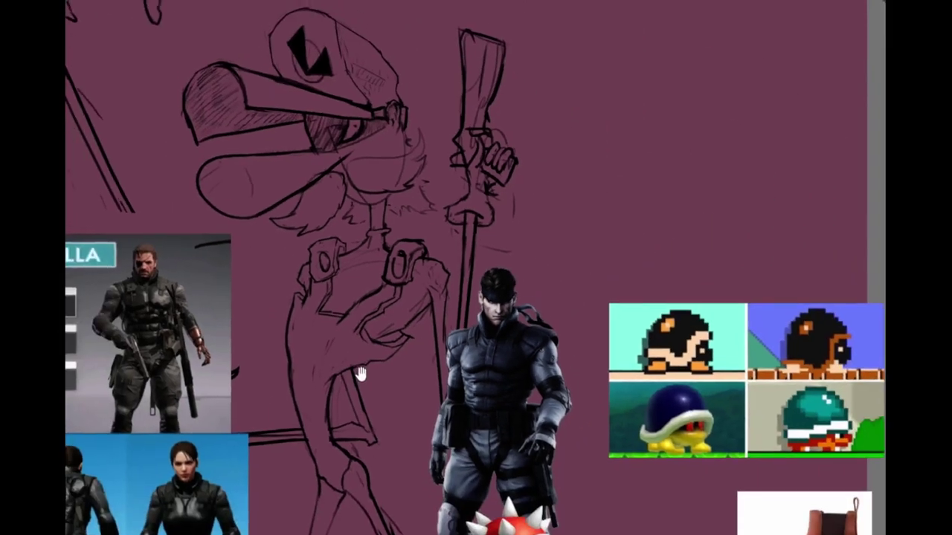
scroll(357, 335, up, 2)
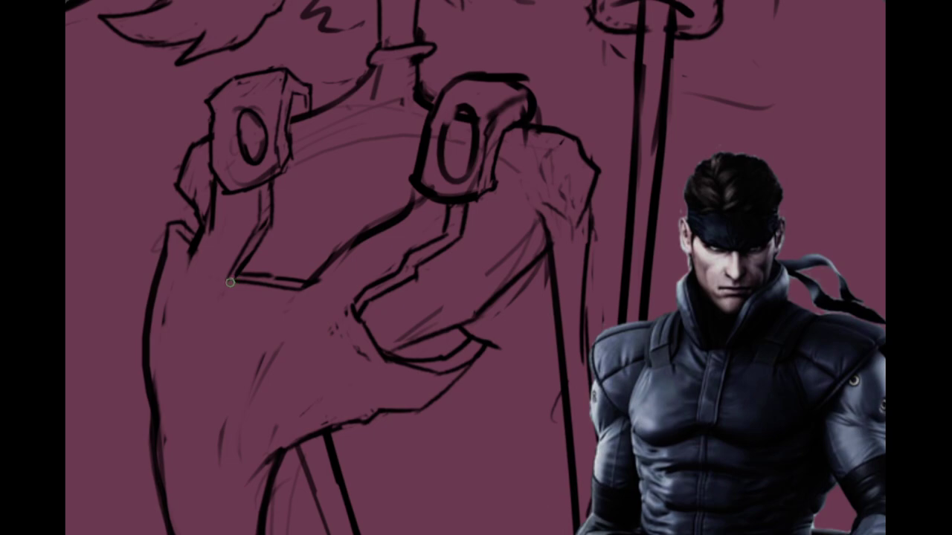
Step: Move the Luigi reference image out from behind the sneaking-suit pictures and compare its overalls with the soldier outfits and the sketch
scroll(260, 291, down, 2)
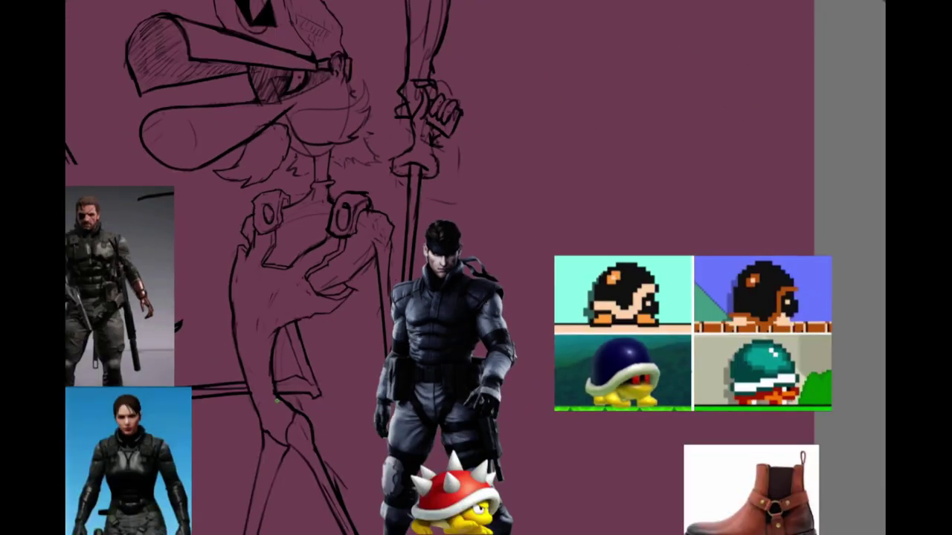
scroll(272, 375, down, 3)
drag(264, 394, 443, 328)
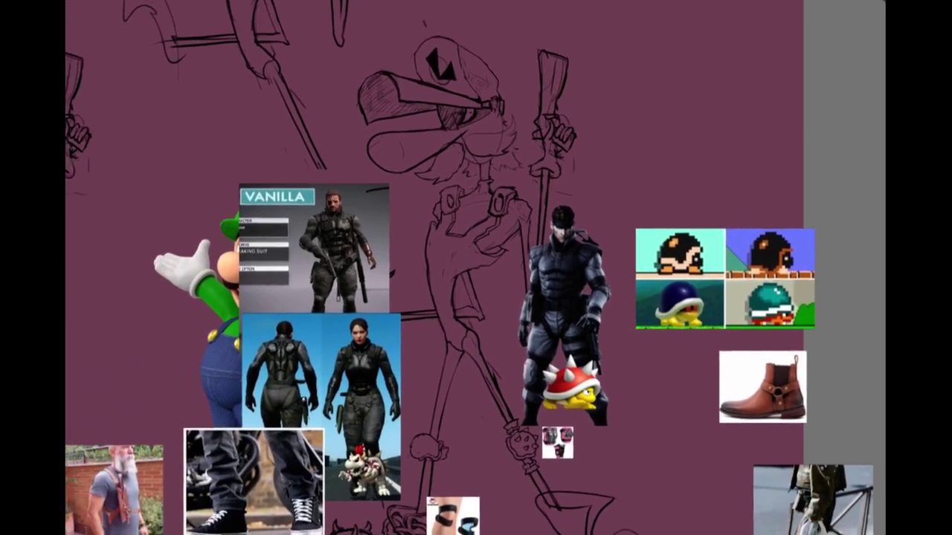
drag(217, 365, 174, 352)
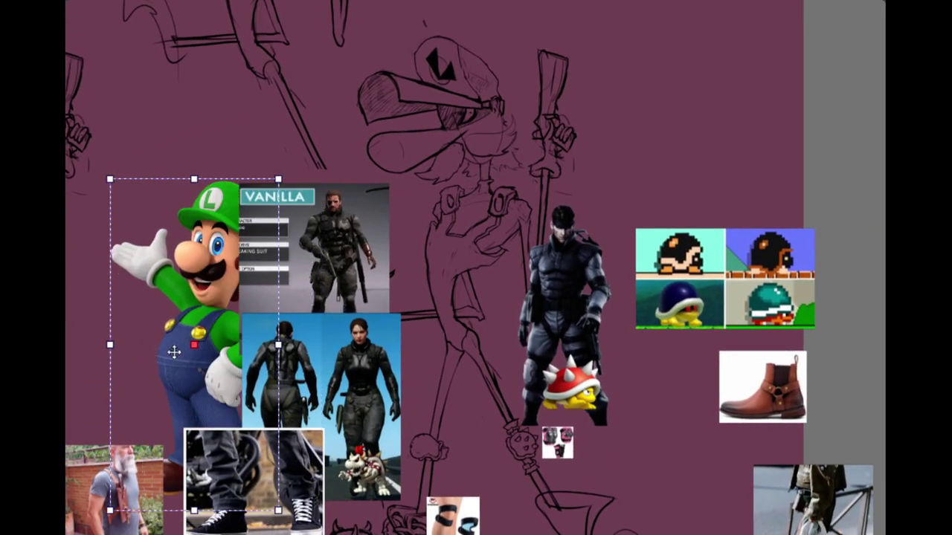
scroll(218, 352, up, 3)
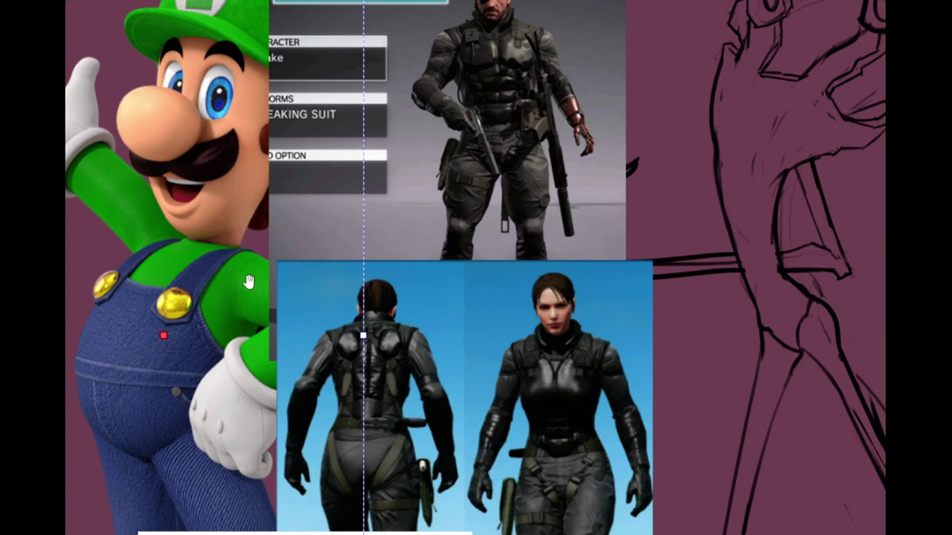
drag(329, 259, 224, 344)
drag(537, 289, 446, 289)
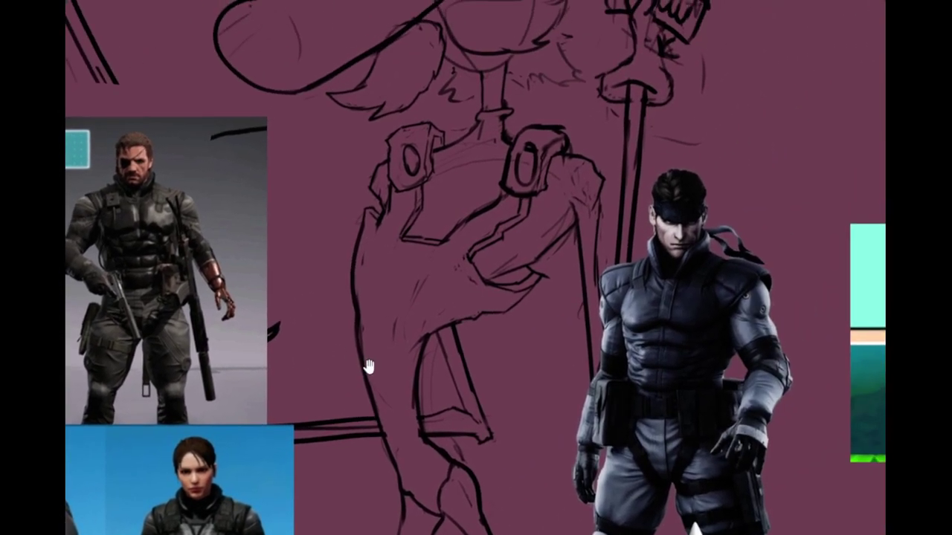
scroll(368, 366, down, 10)
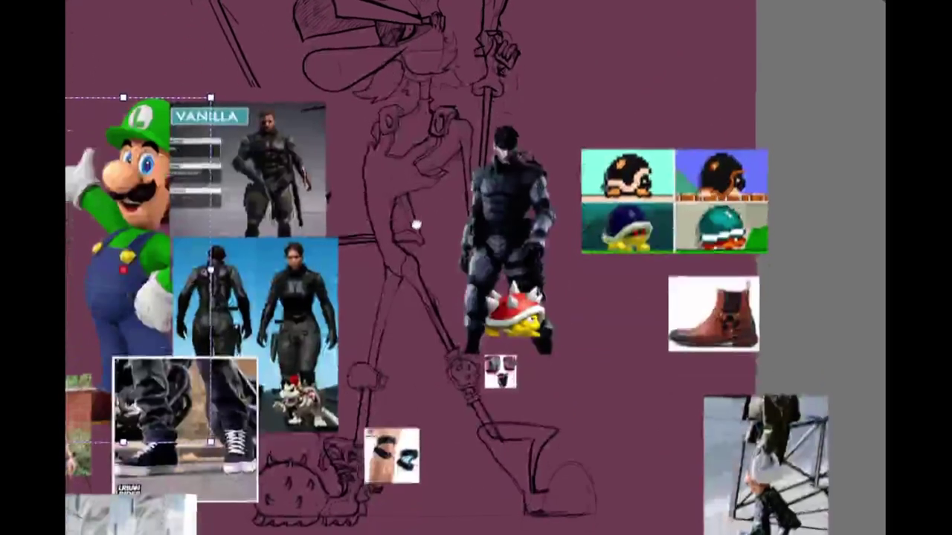
drag(417, 224, 363, 340)
drag(377, 277, 388, 180)
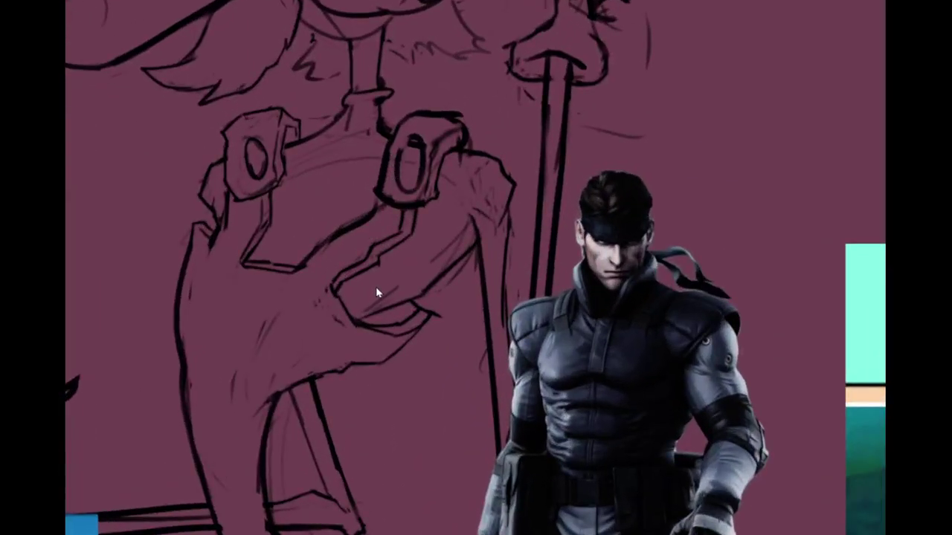
Step: Sketch short strokes extending the strap edges onto the torso and check them against the whole figure
mouse_move(298, 273)
mouse_down()
mouse_move(281, 287)
mouse_move(318, 305)
mouse_up()
drag(327, 298, 336, 319)
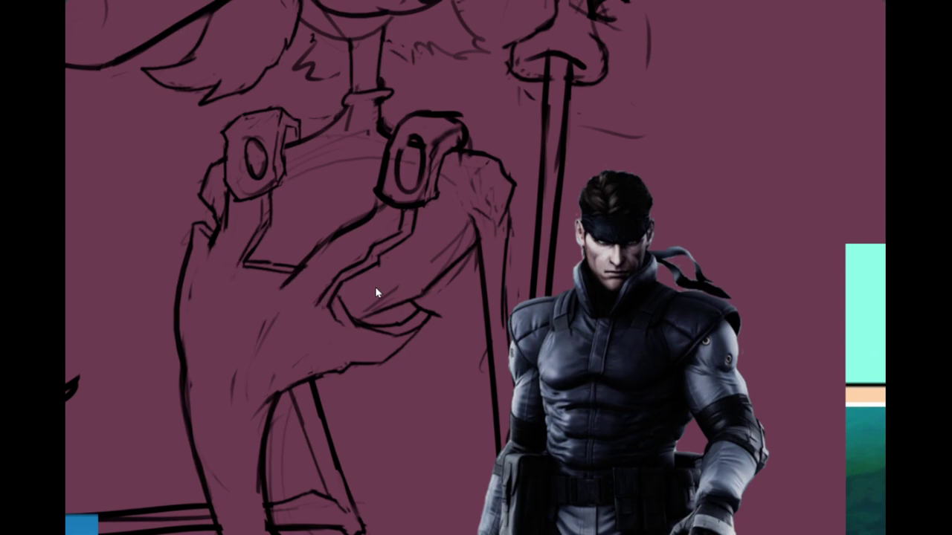
drag(375, 292, 343, 386)
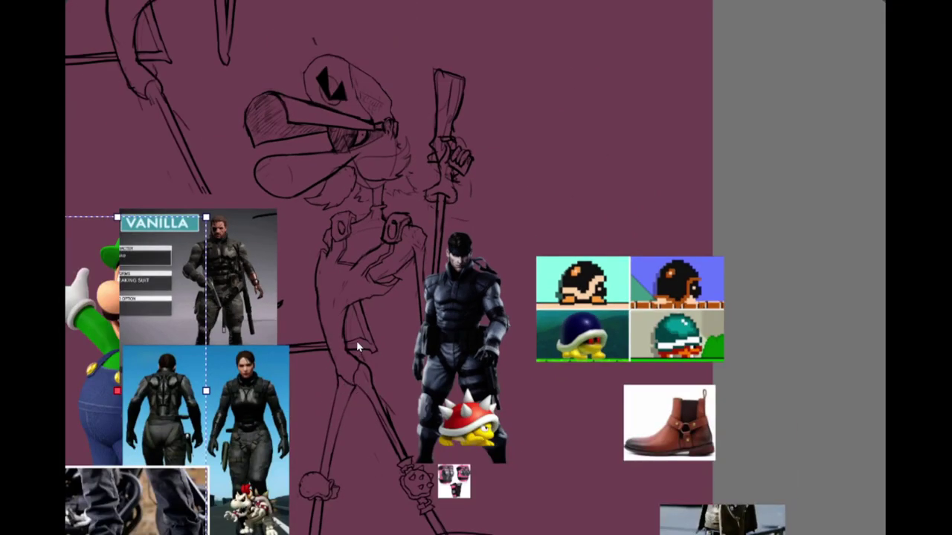
drag(356, 344, 374, 270)
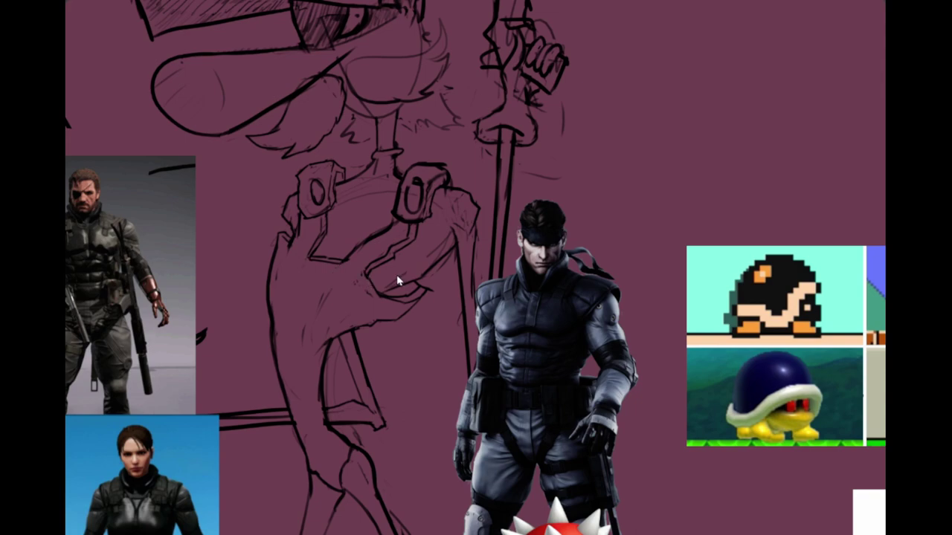
mouse_move(364, 282)
mouse_down()
mouse_move(353, 265)
mouse_move(364, 302)
mouse_move(350, 277)
mouse_move(392, 242)
mouse_up()
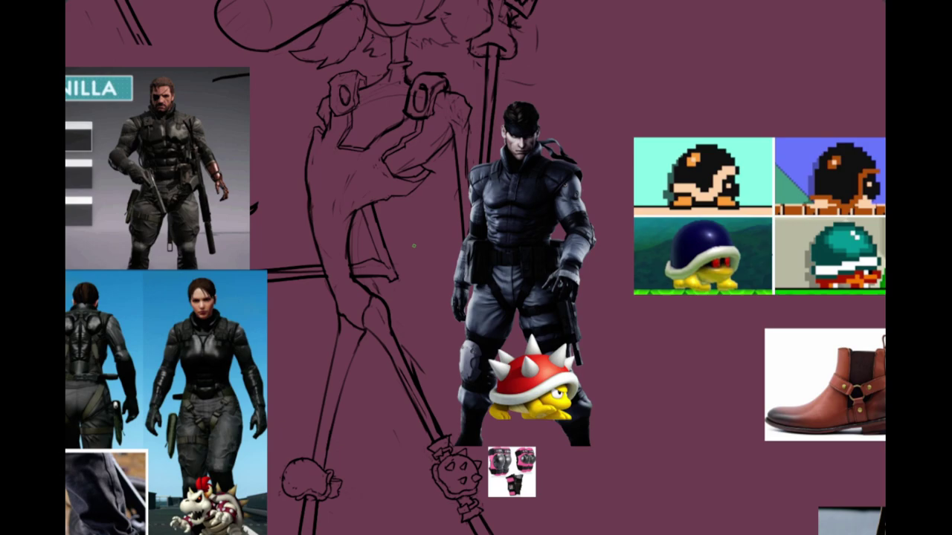
Step: Move the knee-strap reference image clear of the finished spiked boot, to beside the knee guard
scroll(414, 246, down, 10)
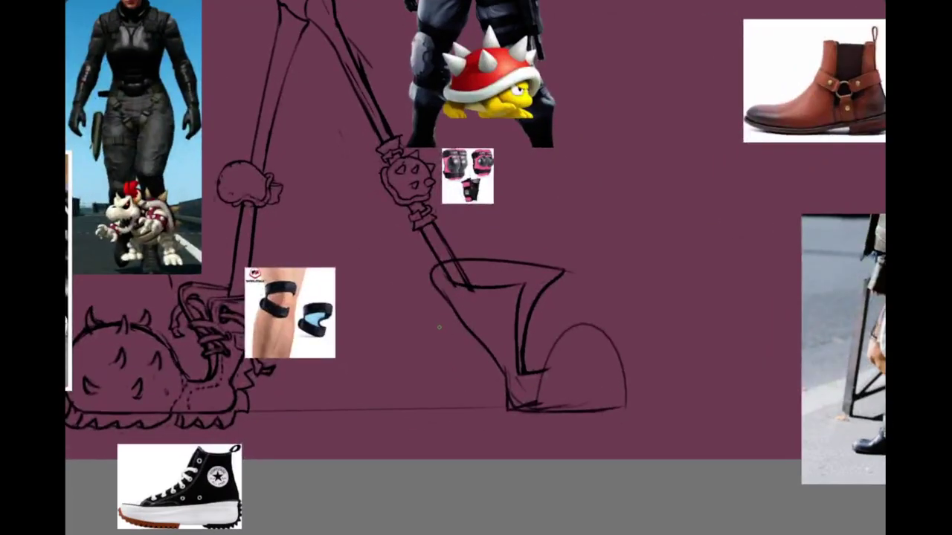
click(327, 320)
drag(318, 318, 360, 238)
drag(397, 342, 547, 426)
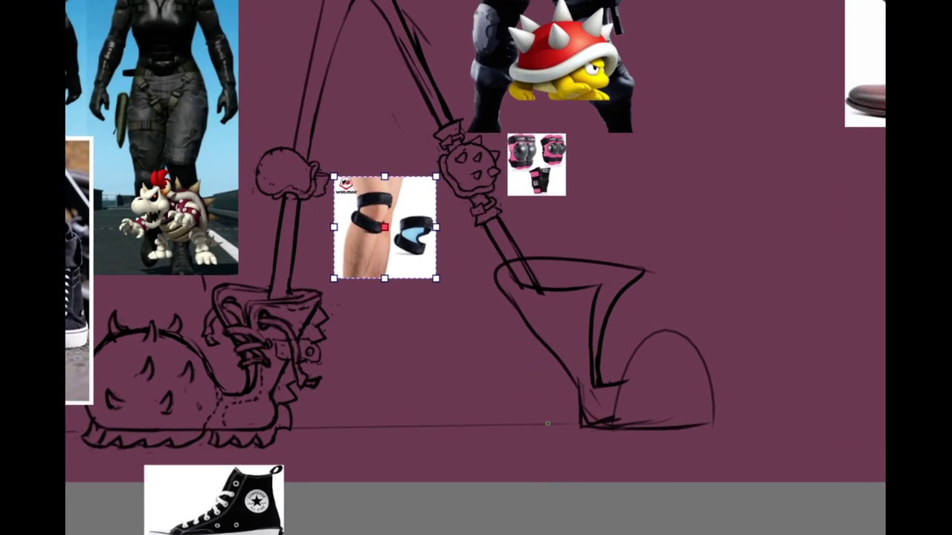
drag(554, 387, 526, 401)
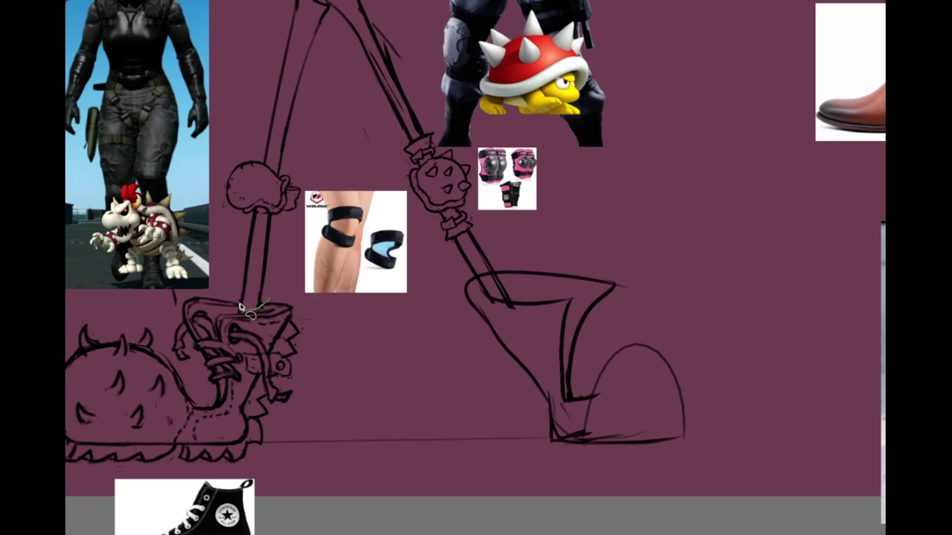
Step: Select the finished spiked boot, place a mirrored copy on its own layer over the other foot's rough shape, and show the interface panels
mouse_move(162, 307)
mouse_down()
mouse_move(296, 418)
mouse_move(325, 293)
mouse_up()
drag(298, 327, 359, 312)
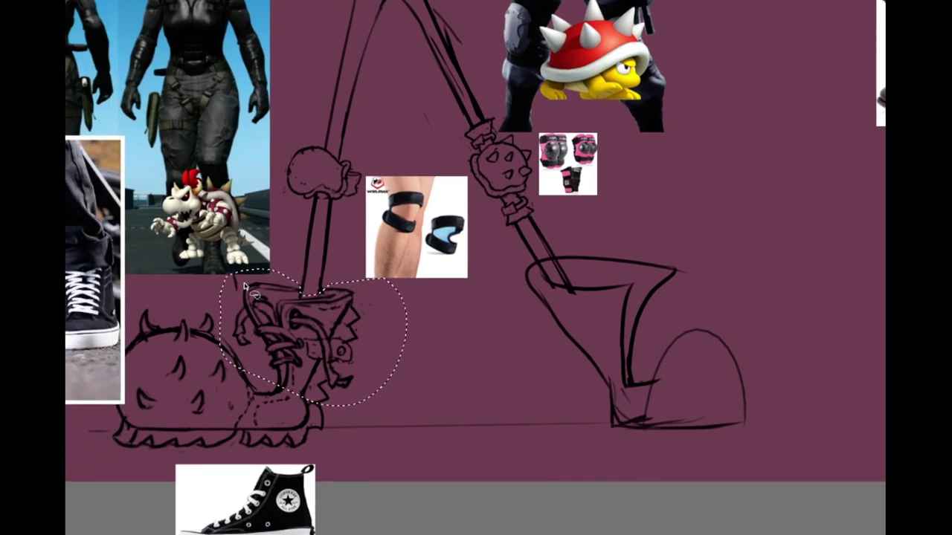
mouse_move(240, 263)
mouse_down()
mouse_move(218, 296)
mouse_move(209, 287)
mouse_up()
mouse_move(232, 357)
mouse_down()
mouse_move(262, 342)
mouse_move(157, 272)
mouse_move(400, 431)
mouse_move(261, 348)
mouse_up()
scroll(360, 363, right, 3)
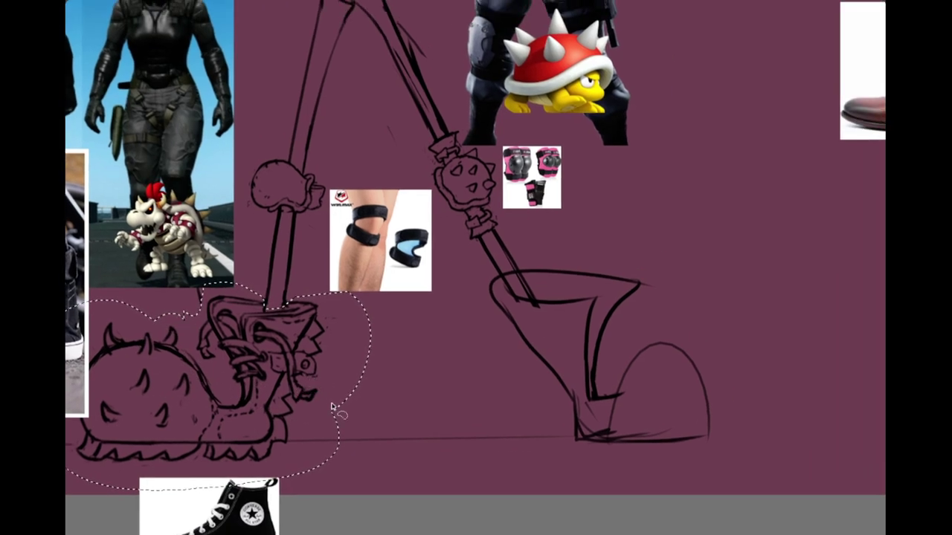
key(ctrl+alt+t)
mouse_move(247, 394)
mouse_down()
mouse_move(477, 394)
mouse_move(512, 412)
mouse_move(642, 414)
mouse_move(550, 378)
mouse_move(442, 418)
mouse_move(367, 388)
mouse_up()
key(Return)
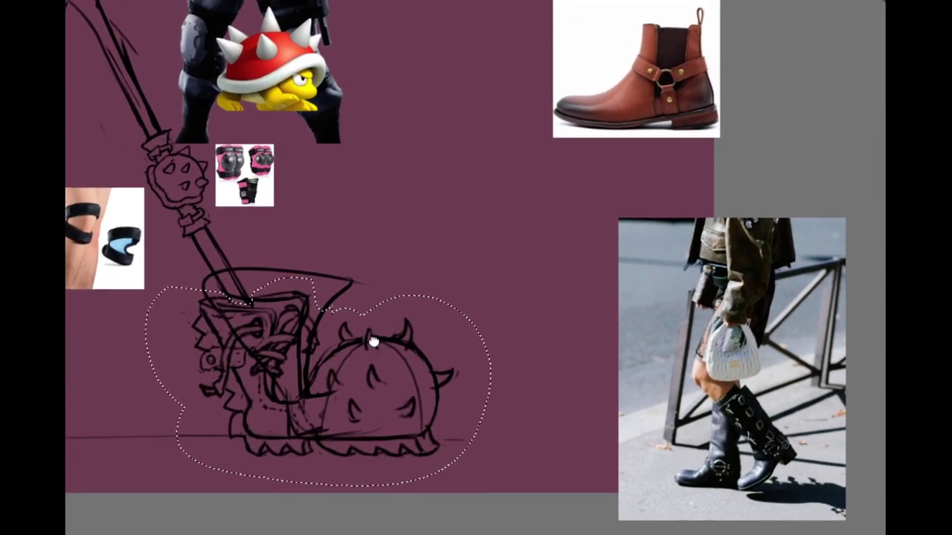
key(Tab)
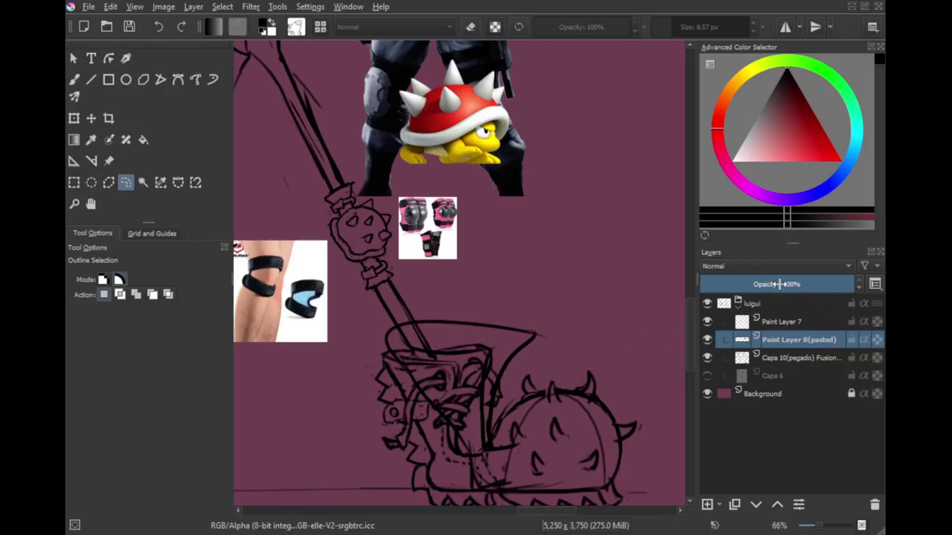
click(757, 284)
drag(541, 417, 465, 347)
scroll(444, 332, up, 1)
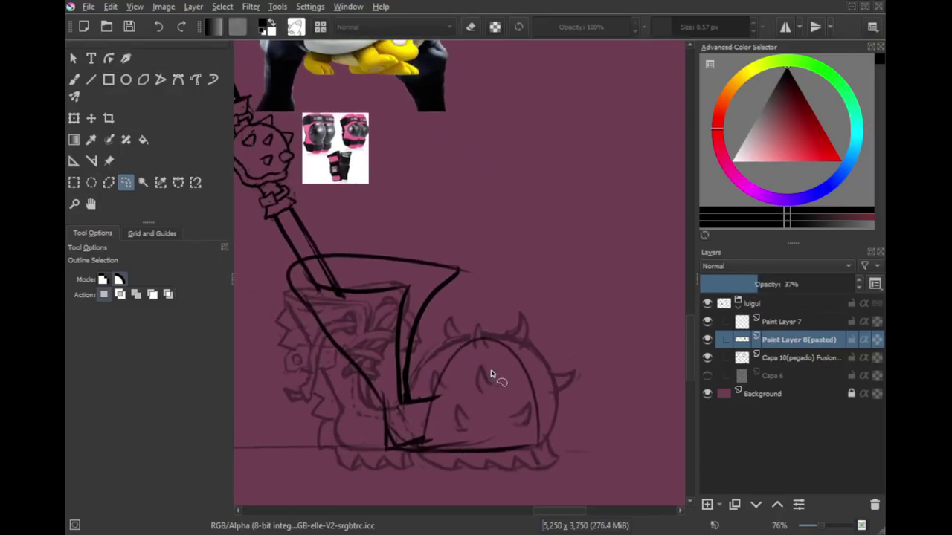
drag(792, 285, 854, 285)
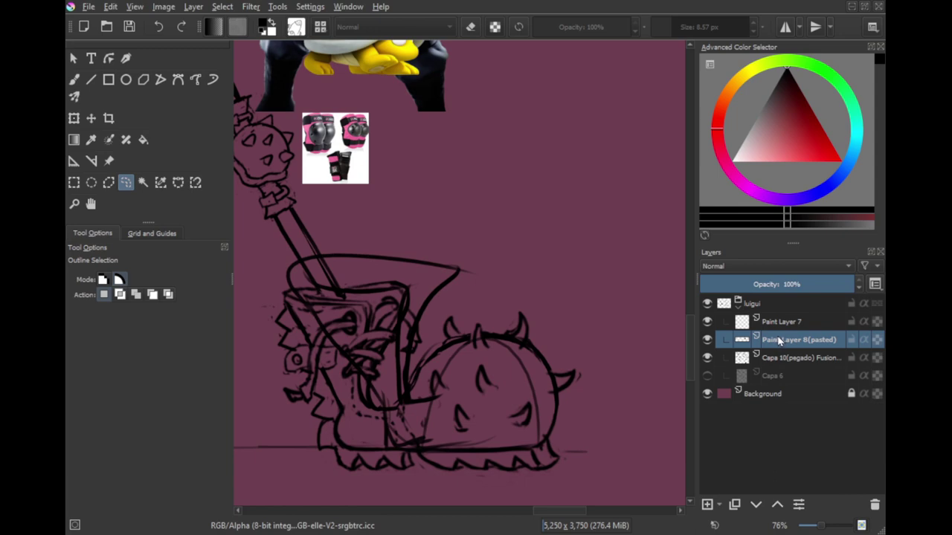
Step: Delete Paint Layer 7 and fade the main sketch layer, Capa 10, to 30% opacity
key(Page_Up)
click(875, 505)
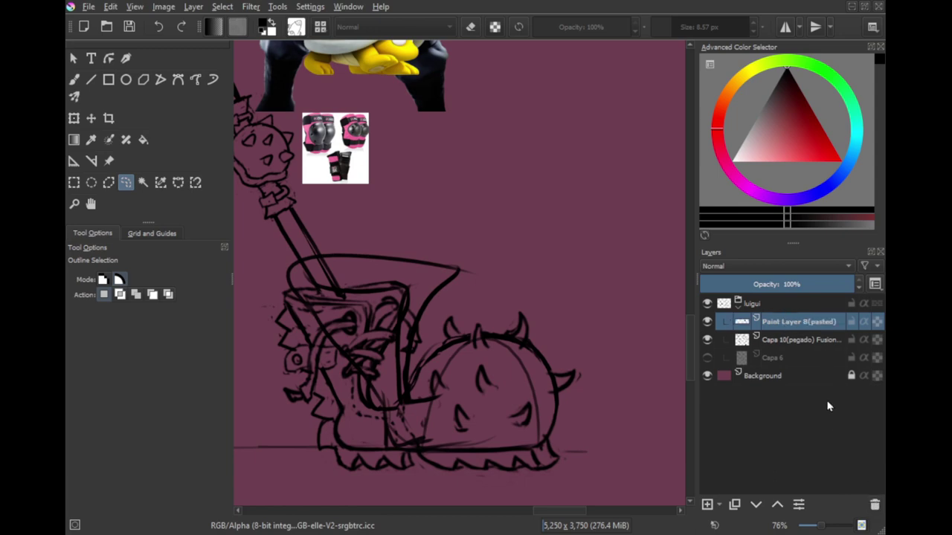
click(802, 345)
click(745, 286)
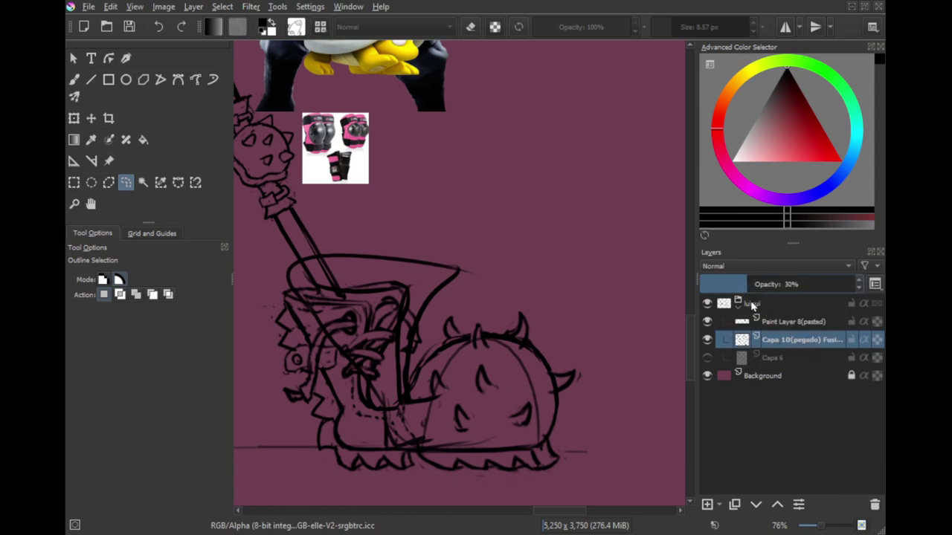
Step: Reposition the mirrored boot copy with a transform over the faded rough foot and apply it
click(803, 325)
key(ctrl+t)
mouse_move(410, 393)
mouse_down()
mouse_move(480, 339)
mouse_move(446, 397)
mouse_move(532, 360)
mouse_move(667, 332)
mouse_move(620, 379)
mouse_move(590, 391)
mouse_move(600, 382)
mouse_move(608, 391)
mouse_move(490, 359)
mouse_move(453, 391)
mouse_move(470, 380)
mouse_move(460, 401)
mouse_move(455, 385)
mouse_move(414, 386)
mouse_move(460, 408)
mouse_move(446, 401)
mouse_up()
key(ctrl+z)
scroll(448, 402, up, 1)
mouse_move(450, 402)
mouse_down()
mouse_move(465, 400)
mouse_move(437, 338)
mouse_up()
scroll(438, 346, down, 2)
scroll(439, 365, up, 1)
drag(439, 298, 478, 346)
scroll(479, 379, up, 1)
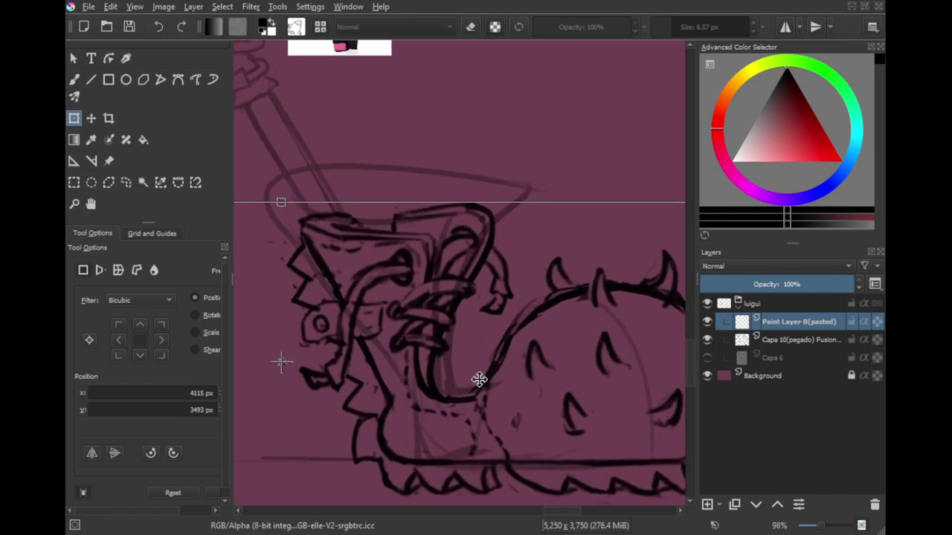
mouse_move(447, 376)
mouse_down()
mouse_move(481, 382)
mouse_move(444, 362)
mouse_up()
key(Return)
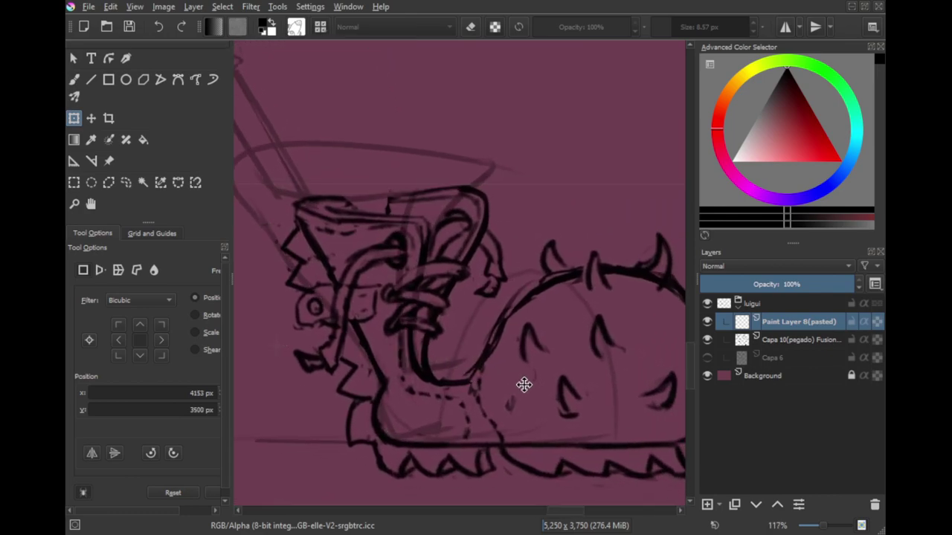
Step: Inspect the mirrored boot's placement with the brush ready and save the document
drag(523, 384, 430, 371)
key(b)
mouse_move(368, 345)
mouse_down()
mouse_move(531, 339)
mouse_move(552, 356)
mouse_up()
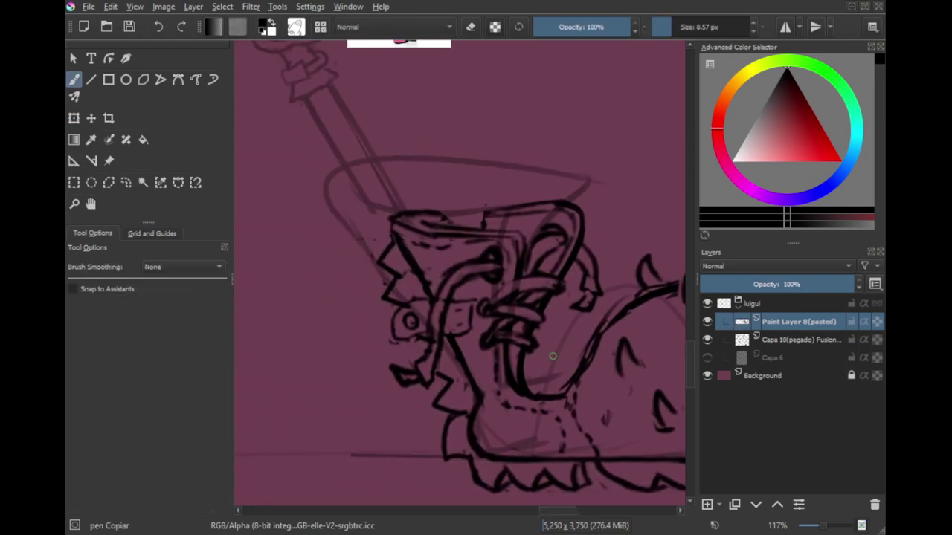
drag(534, 315, 501, 361)
key(ctrl+s)
Step: Select the mirrored boot's upper shaft with a freehand outline, start a transform and place its pivot at the ankle
key(l)
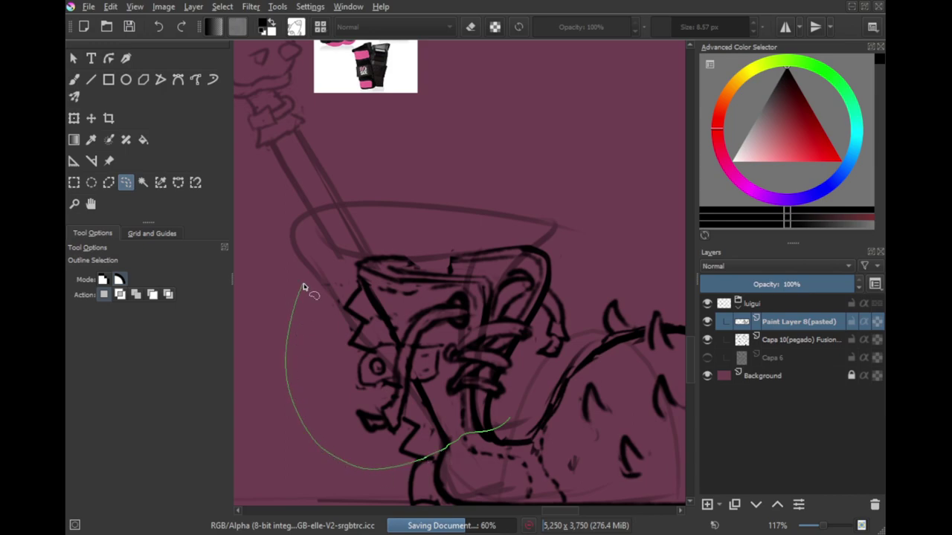
mouse_move(303, 287)
mouse_down()
mouse_move(546, 195)
mouse_move(584, 300)
mouse_up()
drag(545, 386, 521, 413)
key(ctrl+t)
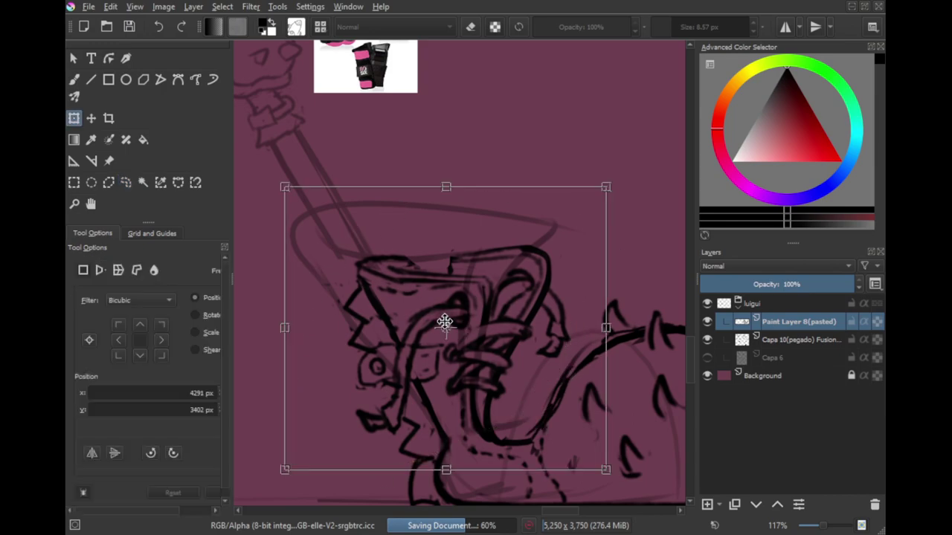
drag(451, 335, 473, 452)
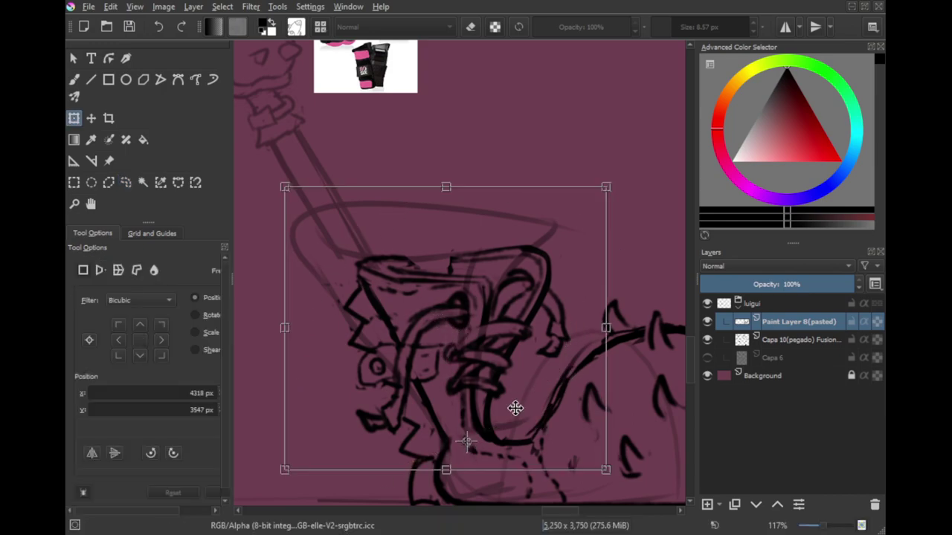
Step: Rotate the selected boot shaft backward around the ankle and shift it to match the leg's slant
mouse_move(646, 308)
mouse_down()
mouse_move(625, 287)
mouse_move(576, 270)
mouse_move(618, 310)
mouse_move(610, 308)
mouse_up()
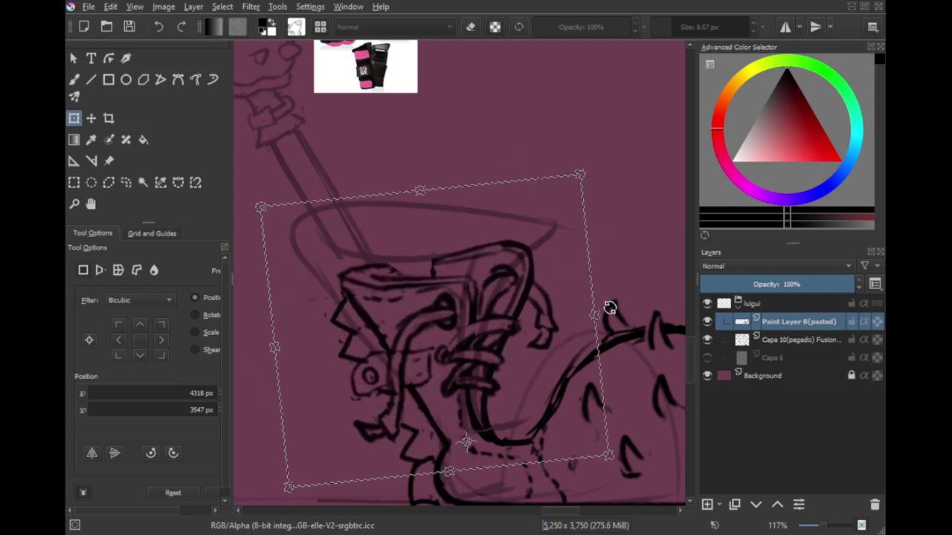
mouse_move(536, 367)
mouse_down()
mouse_move(451, 350)
mouse_move(478, 355)
mouse_up()
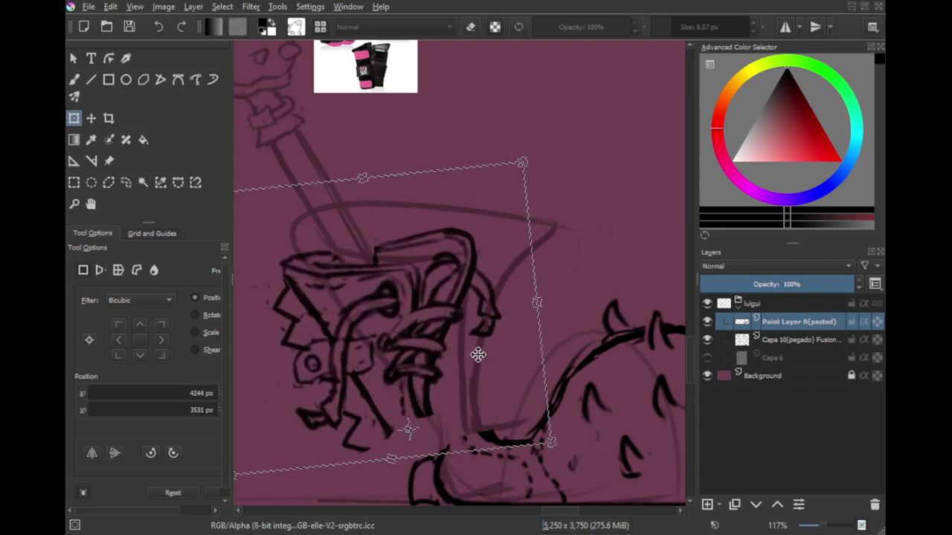
drag(601, 378, 617, 359)
drag(493, 373, 549, 382)
drag(643, 385, 660, 348)
scroll(659, 347, down, 8)
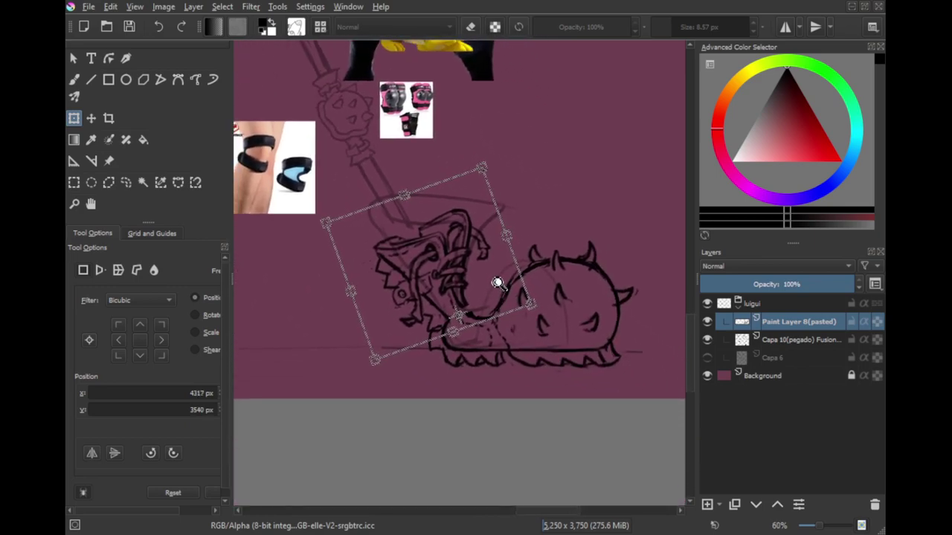
scroll(491, 338, up, 8)
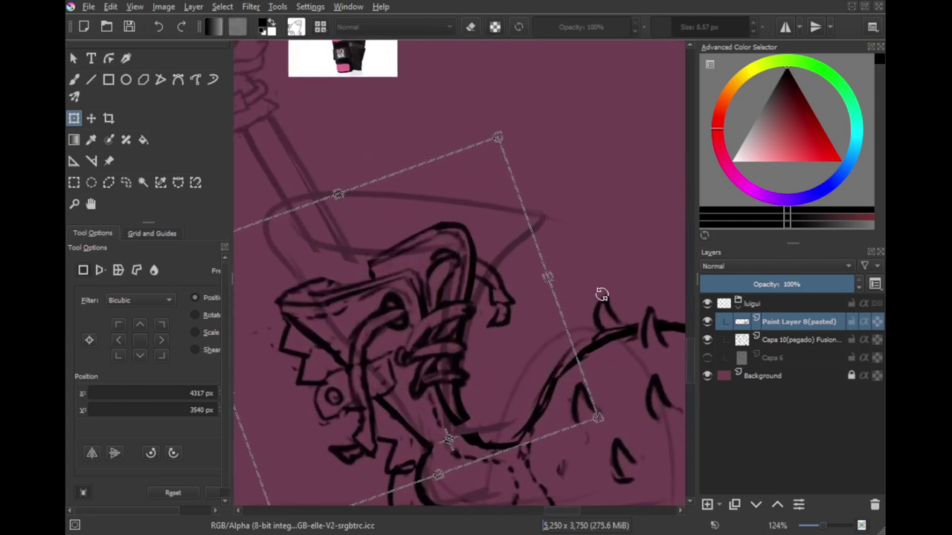
Step: Try the rotated boot shaft away from the leg and back over the ankle
drag(481, 334, 683, 136)
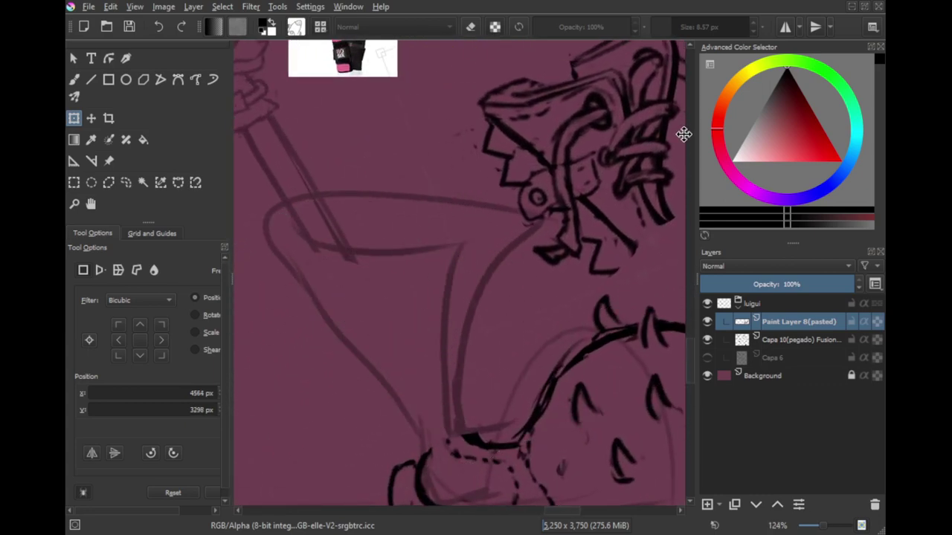
scroll(533, 293, down, 5)
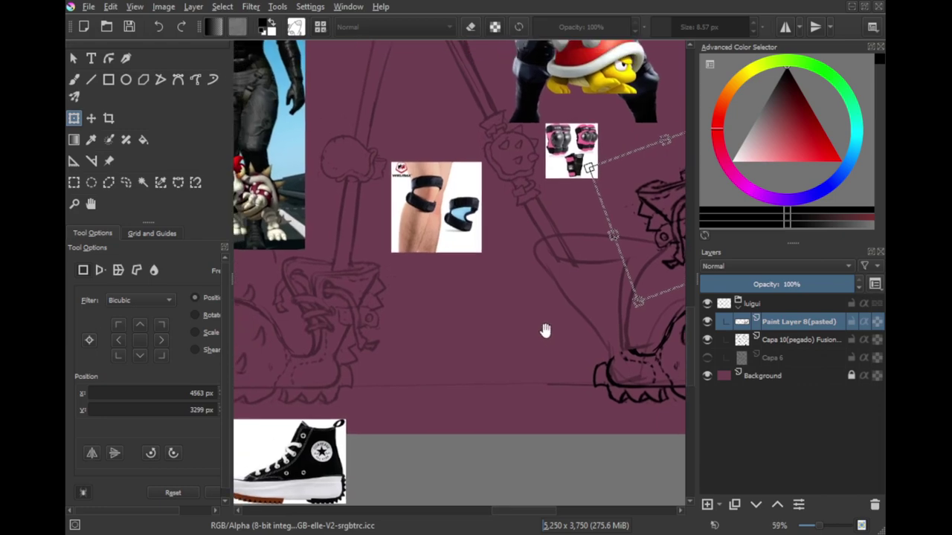
scroll(439, 334, up, 5)
mouse_move(599, 202)
mouse_down()
mouse_move(381, 395)
mouse_move(501, 370)
mouse_move(489, 378)
mouse_move(543, 357)
mouse_move(552, 369)
mouse_move(457, 325)
mouse_move(457, 312)
mouse_move(442, 343)
mouse_up()
drag(443, 342, 531, 299)
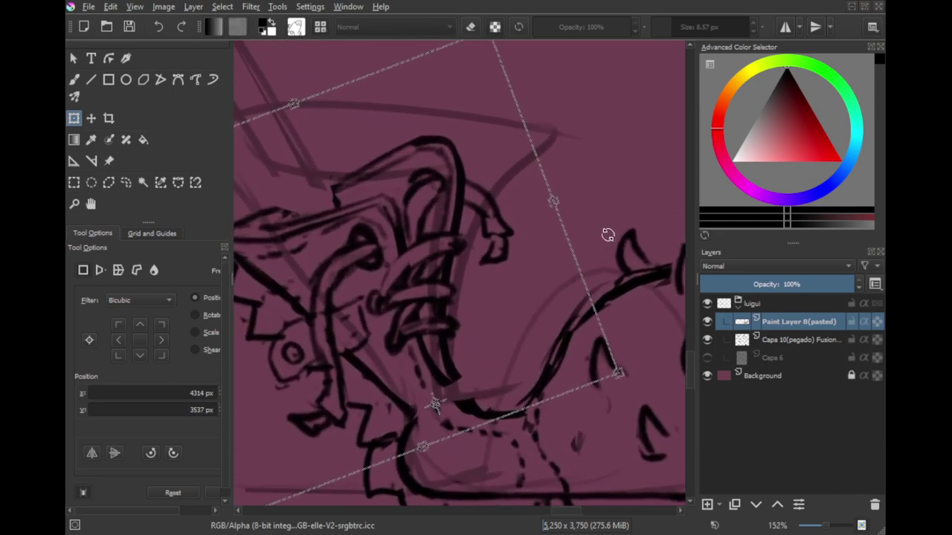
mouse_move(604, 227)
mouse_down()
mouse_move(577, 288)
mouse_move(546, 307)
mouse_move(543, 294)
mouse_move(550, 306)
mouse_up()
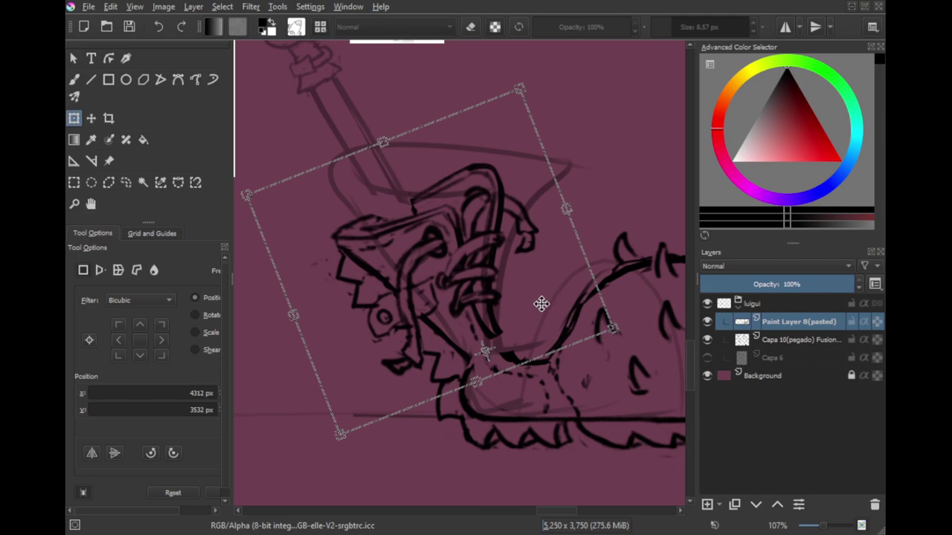
Step: Move the boot shaft clear of the ankle into the empty area above the spiked toe
drag(533, 305, 477, 191)
mouse_move(481, 195)
mouse_down()
mouse_move(601, 223)
mouse_move(400, 297)
mouse_up()
drag(401, 287, 638, 243)
mouse_move(641, 251)
mouse_down()
mouse_move(545, 246)
mouse_move(529, 293)
mouse_move(508, 273)
mouse_up()
Step: Apply the move, deselect, and outline the back part of the shaft freehand, leaving out the front flap and its laces
key(l)
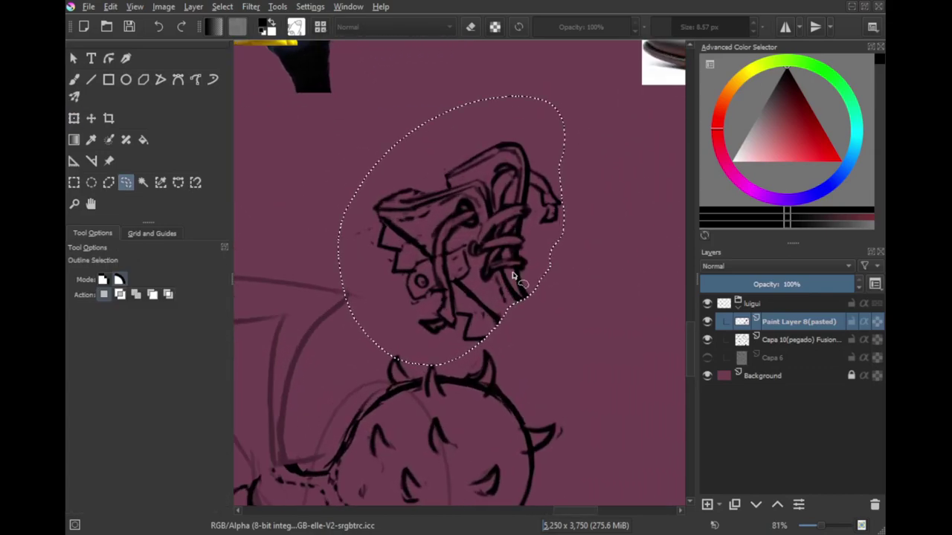
key(ctrl+shift+a)
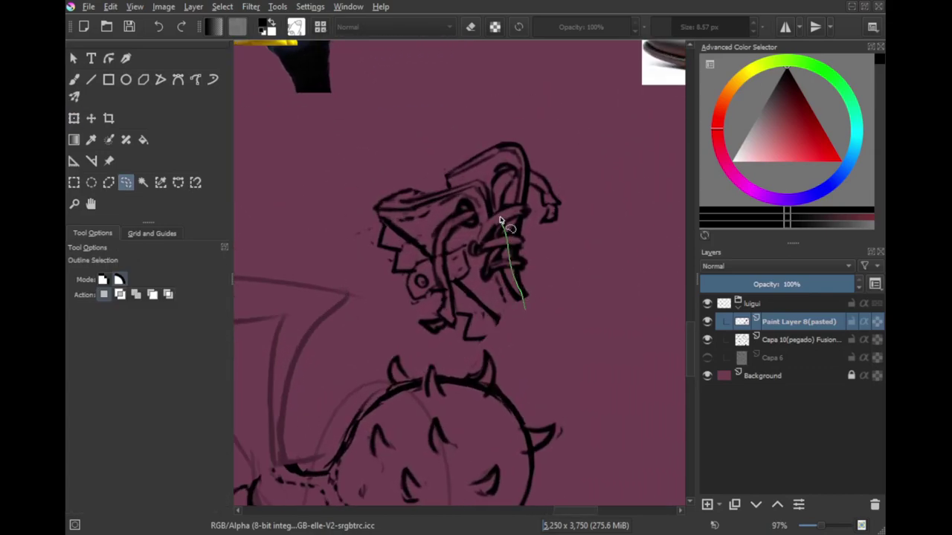
drag(343, 221, 419, 343)
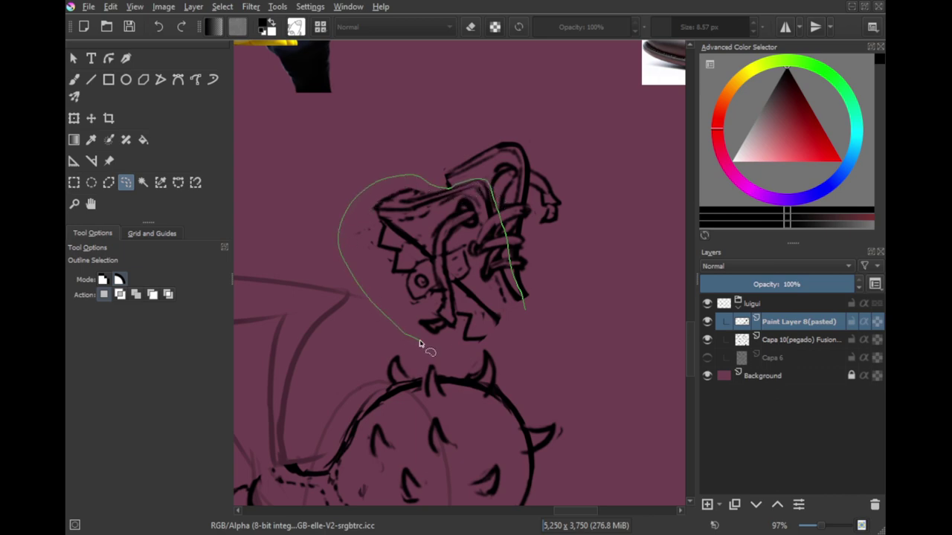
drag(482, 354, 553, 346)
drag(529, 346, 629, 311)
Step: Transform the selected back part of the shaft, moving it onto the heel and rotating it to follow the leg's backward slant
key(ctrl+t)
drag(607, 274, 362, 383)
drag(458, 330, 453, 357)
drag(379, 376, 400, 369)
mouse_move(429, 382)
mouse_down()
mouse_move(424, 395)
mouse_move(376, 397)
mouse_move(391, 421)
mouse_up()
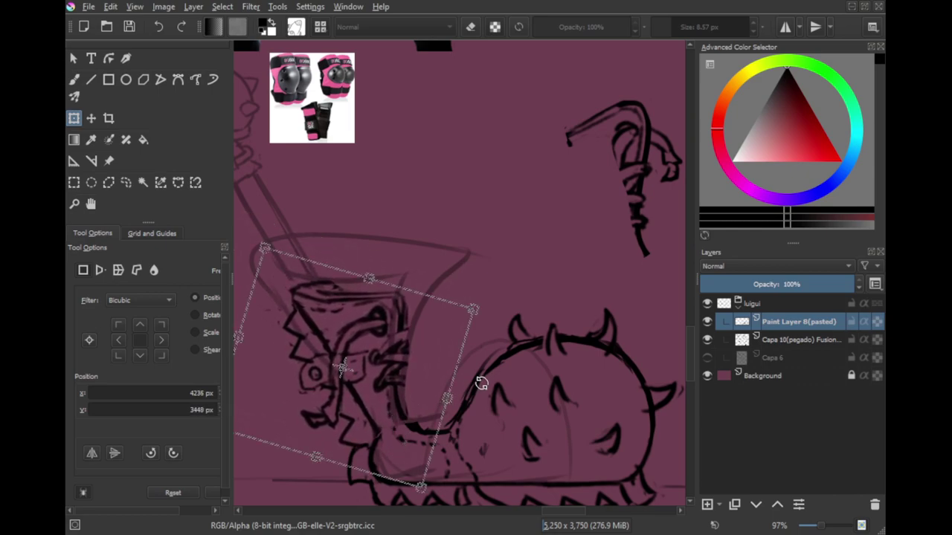
mouse_move(348, 376)
mouse_down()
mouse_move(378, 421)
mouse_move(356, 397)
mouse_up()
key(ctrl+z)
drag(520, 361, 495, 331)
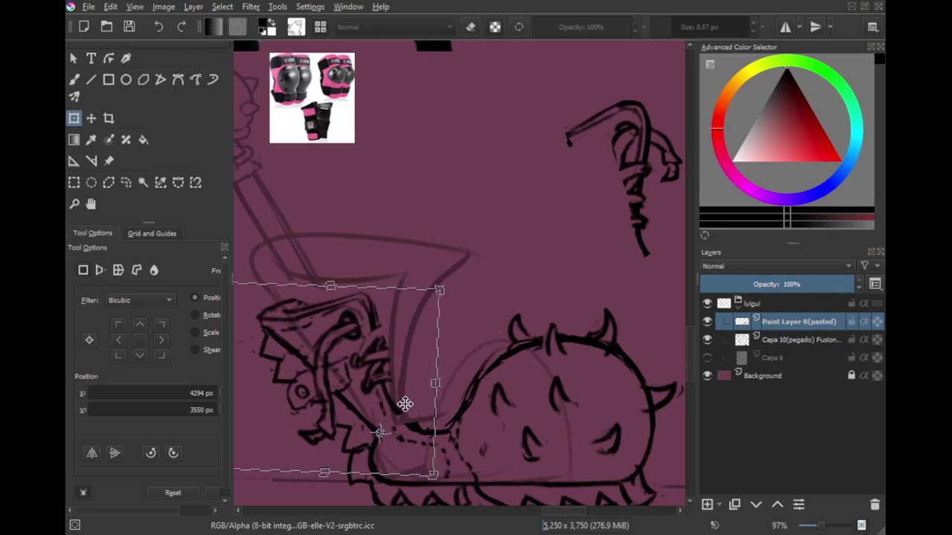
drag(405, 403, 408, 364)
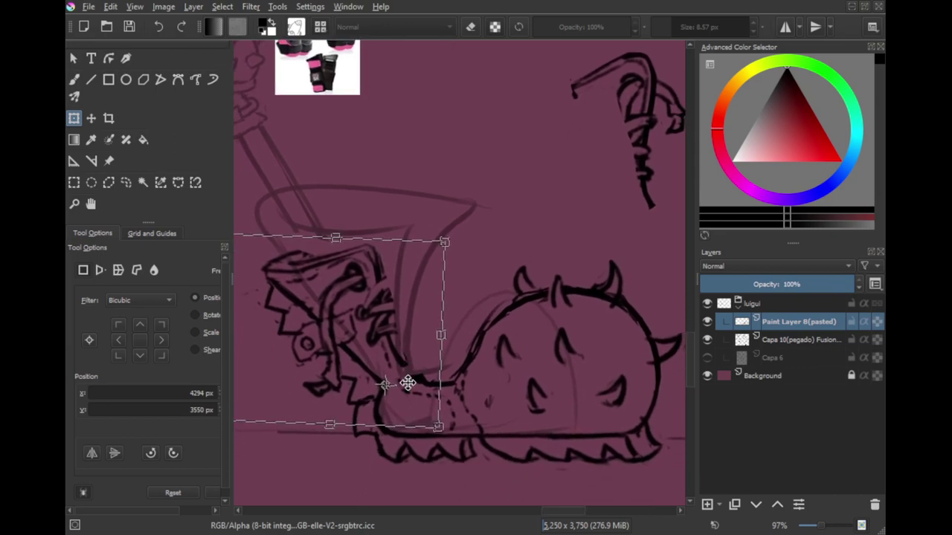
Step: Apply the transform, then delete the heel spikes at the joint with a small freehand selection and clear the selection
key(l)
click(365, 412)
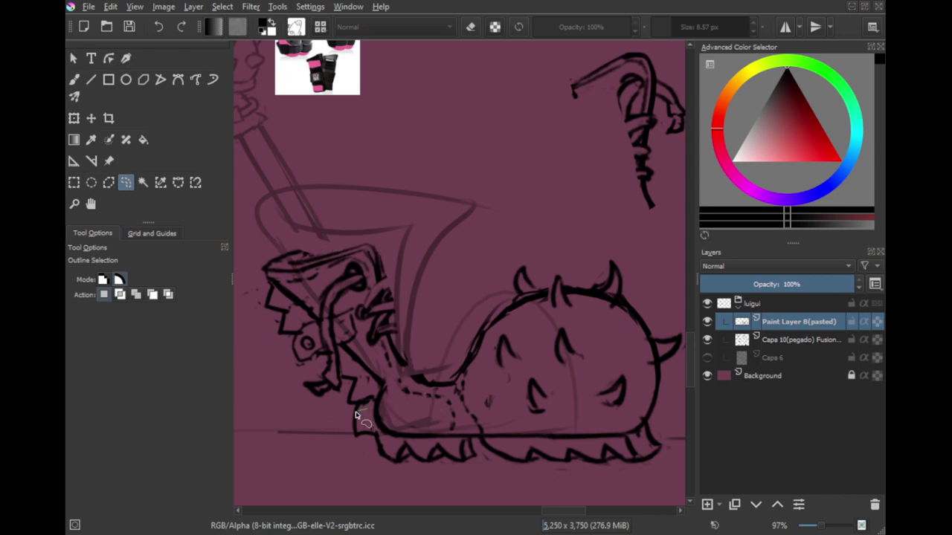
key(Delete)
mouse_move(372, 385)
mouse_down()
mouse_move(366, 407)
mouse_move(356, 376)
mouse_up()
key(ctrl+shift+a)
key(b)
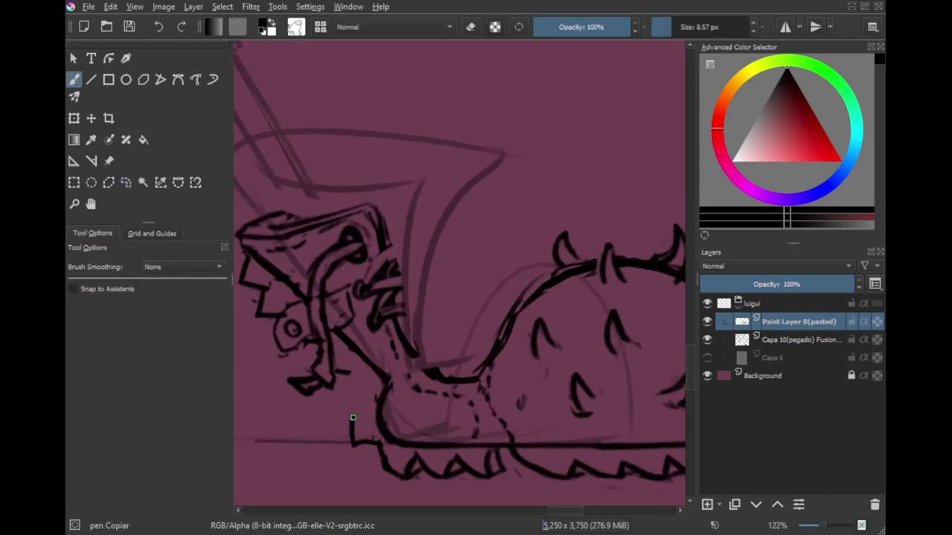
Step: Redraw the zigzag spikes along the back of the heel with the brush, undoing unsatisfactory strokes
key(Delete)
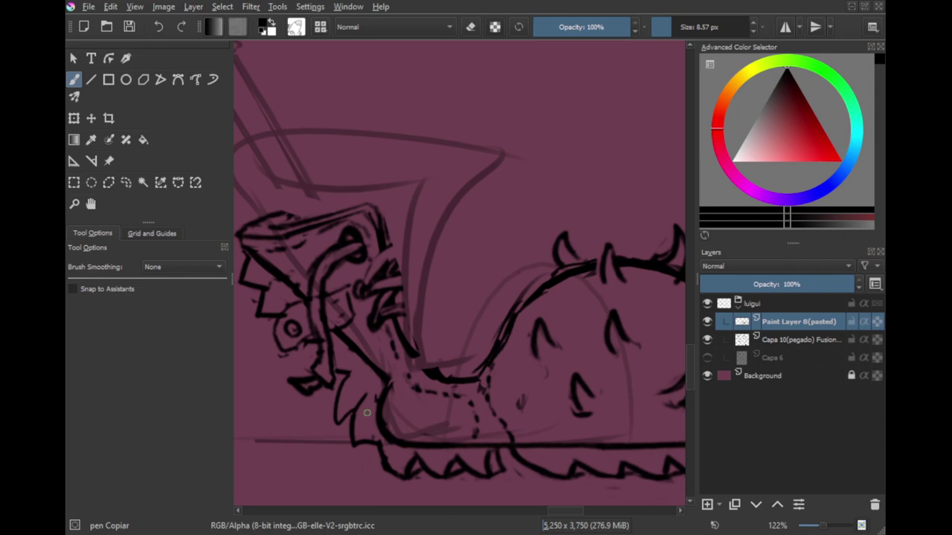
key(ctrl+z)
key(ctrl+z)
mouse_move(347, 375)
mouse_down()
mouse_move(356, 407)
mouse_move(341, 413)
mouse_up()
key(ctrl+z)
scroll(365, 414, down, 2)
drag(370, 427, 376, 456)
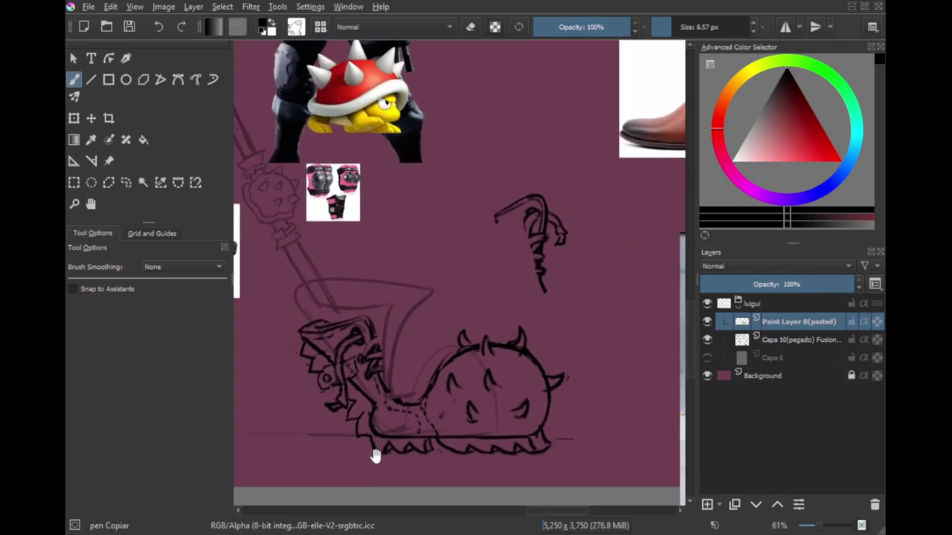
Step: Select the detached front flap and laces, move and rotate them onto the front of the shaft, and apply the transform
mouse_move(389, 365)
mouse_down()
mouse_move(374, 425)
mouse_move(381, 362)
mouse_up()
scroll(374, 424, up, 1)
key(l)
mouse_move(639, 301)
mouse_down()
mouse_move(633, 174)
mouse_move(612, 251)
mouse_move(433, 355)
mouse_move(437, 362)
mouse_up()
key(ctrl+t)
drag(556, 358, 532, 409)
mouse_move(412, 369)
mouse_down()
mouse_move(432, 386)
mouse_move(398, 441)
mouse_up()
mouse_move(543, 379)
mouse_down()
mouse_move(558, 340)
mouse_move(566, 361)
mouse_move(558, 368)
mouse_up()
key(l)
click(513, 279)
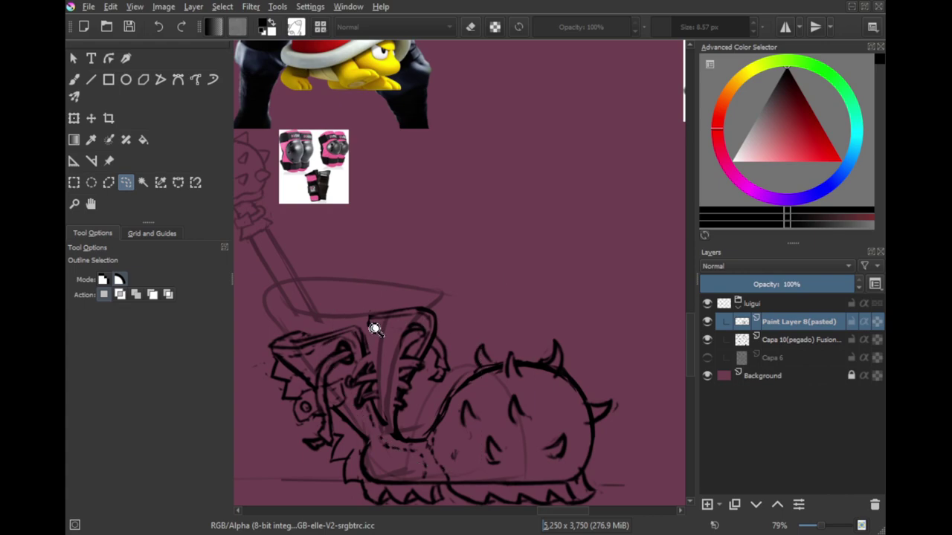
Step: Redraw the boot's collar rim to join the back of the shaft to the front flap, erasing overlapping lines
scroll(376, 324, up, 2)
key(b)
key(e)
drag(363, 325, 412, 333)
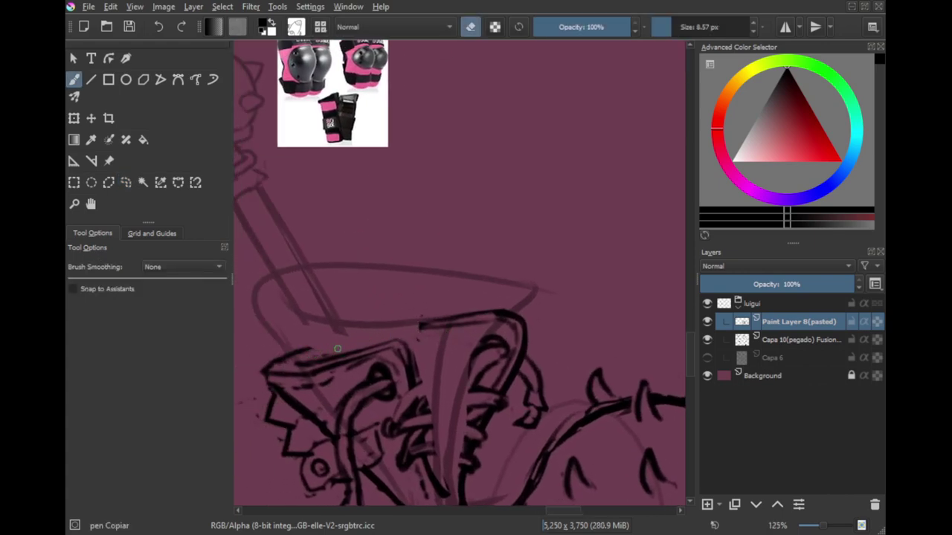
key(e)
drag(299, 353, 445, 323)
key(ctrl+z)
mouse_move(302, 351)
mouse_down()
mouse_move(450, 319)
mouse_move(302, 359)
mouse_up()
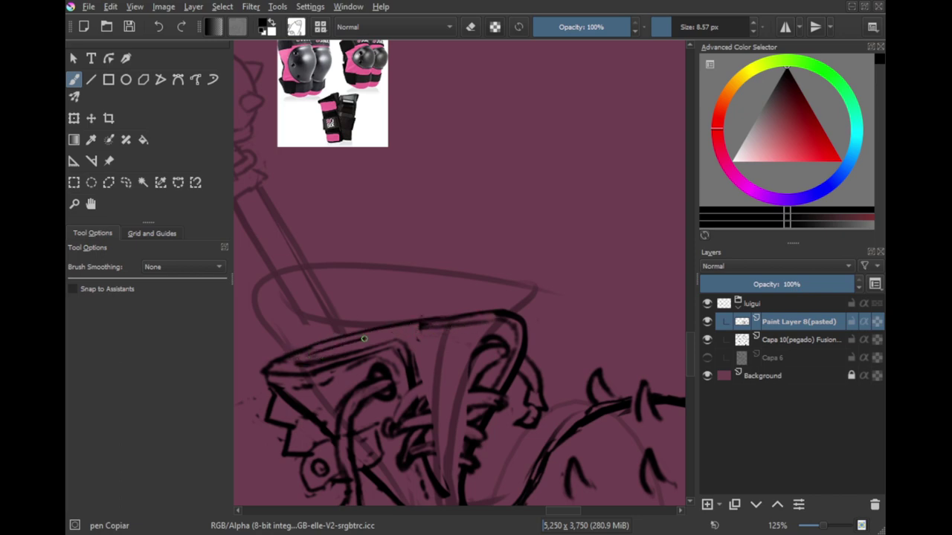
drag(364, 339, 444, 327)
drag(326, 342, 333, 340)
key(e)
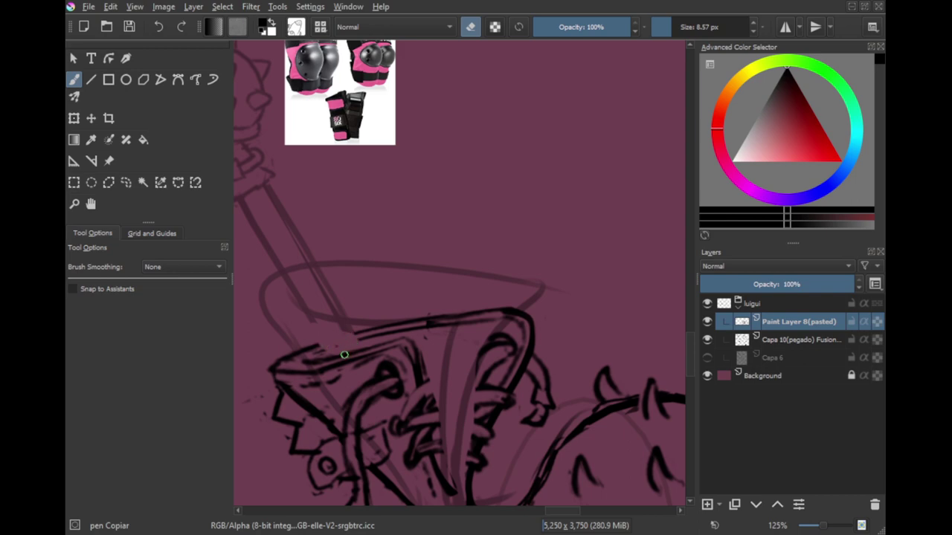
Step: Ink the two straight edges of the lower leg going down into the boot collar and save the document
key(e)
drag(329, 354, 282, 273)
mouse_move(355, 341)
mouse_down()
mouse_move(298, 240)
mouse_move(305, 245)
mouse_up()
key(b)
key(ctrl+z)
key(v)
drag(361, 340, 290, 225)
key(b)
drag(368, 270, 440, 384)
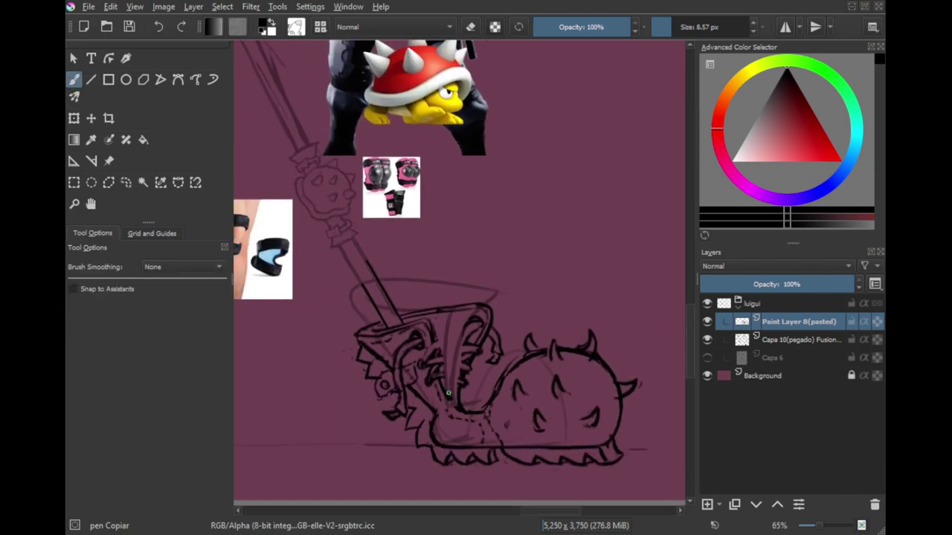
key(ctrl+s)
Step: Draw the uppermost lace as a curved band across the gap between the shaft's back part and front flap
drag(474, 339, 393, 291)
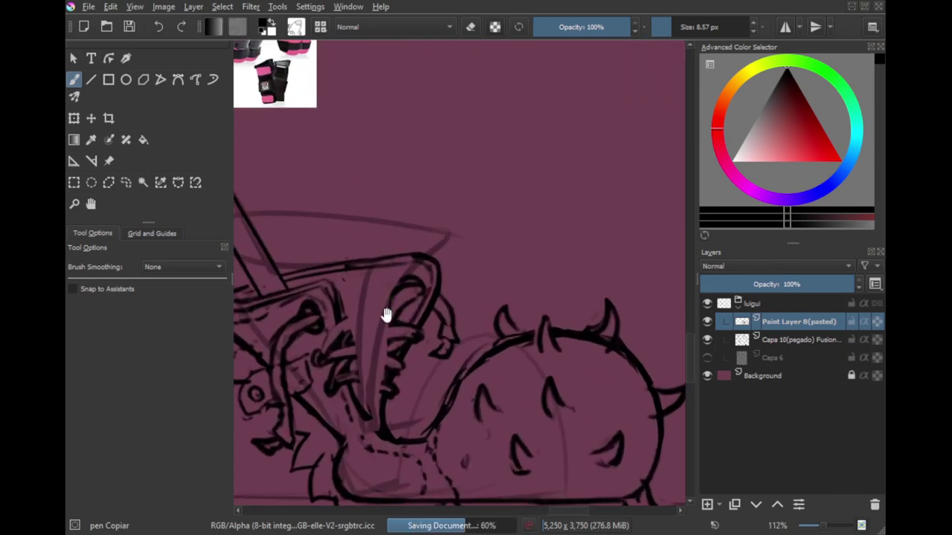
scroll(386, 316, up, 2)
key(e)
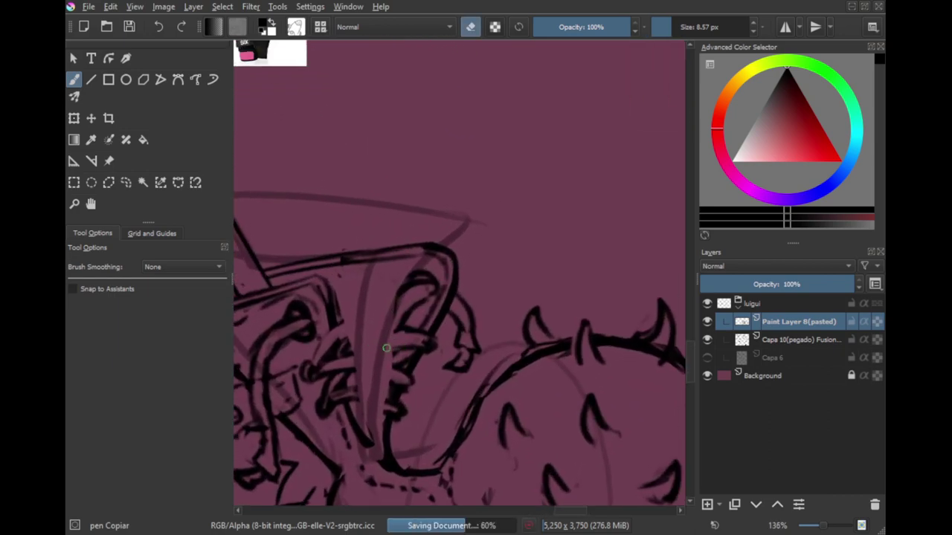
key(e)
mouse_move(414, 347)
mouse_down()
mouse_move(333, 346)
mouse_move(415, 328)
mouse_up()
key(ctrl+z)
key(e)
key(e)
mouse_move(422, 333)
mouse_down()
mouse_move(391, 323)
mouse_move(333, 325)
mouse_up()
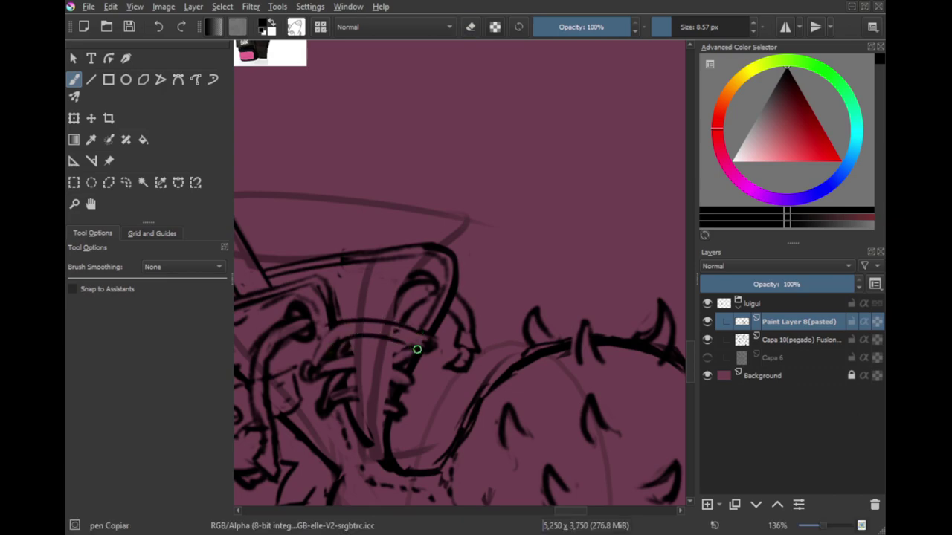
drag(405, 305, 387, 400)
Step: Draw the lower lace bands across the shaft opening down toward the ankle
scroll(379, 369, down, 3)
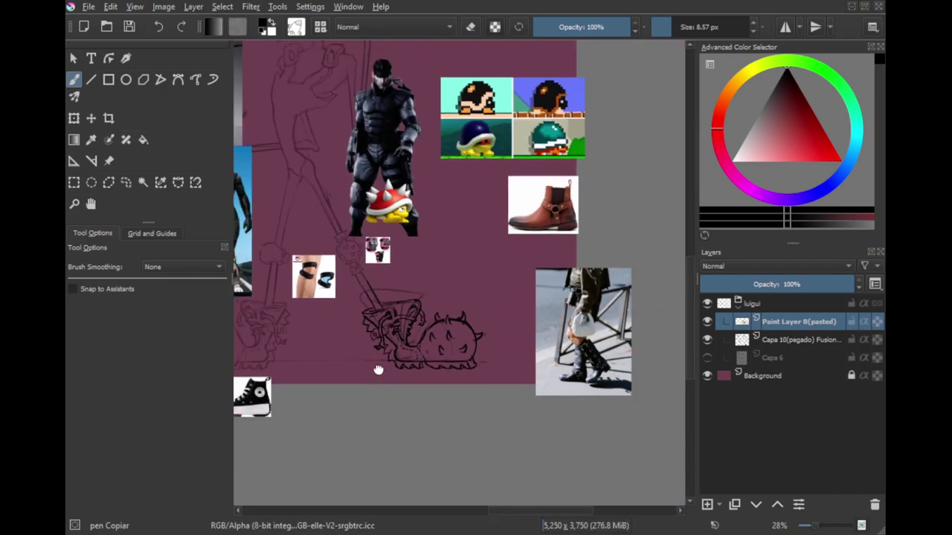
scroll(531, 355, down, 2)
scroll(504, 208, up, 5)
drag(505, 208, 502, 164)
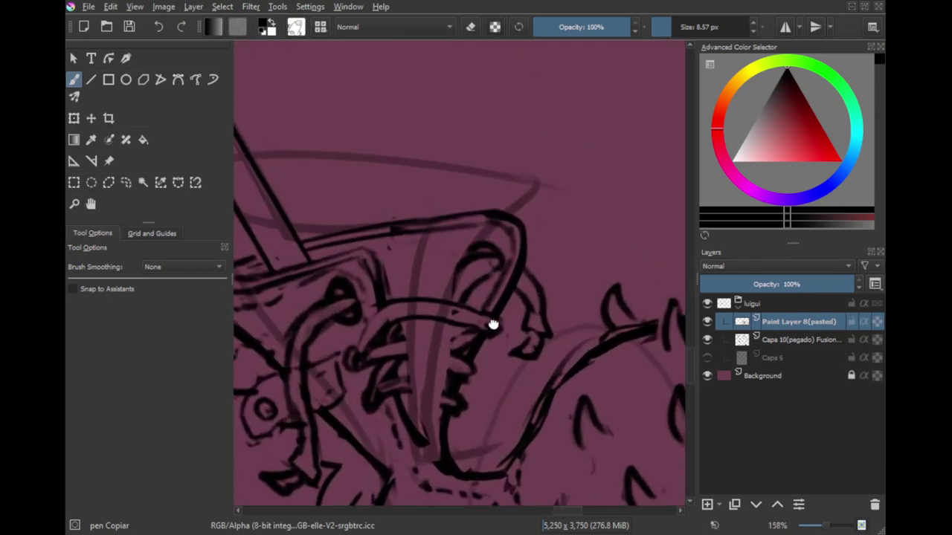
drag(493, 322, 440, 320)
mouse_move(336, 341)
mouse_down()
mouse_move(388, 332)
mouse_move(411, 341)
mouse_move(333, 358)
mouse_move(403, 362)
mouse_move(363, 347)
mouse_up()
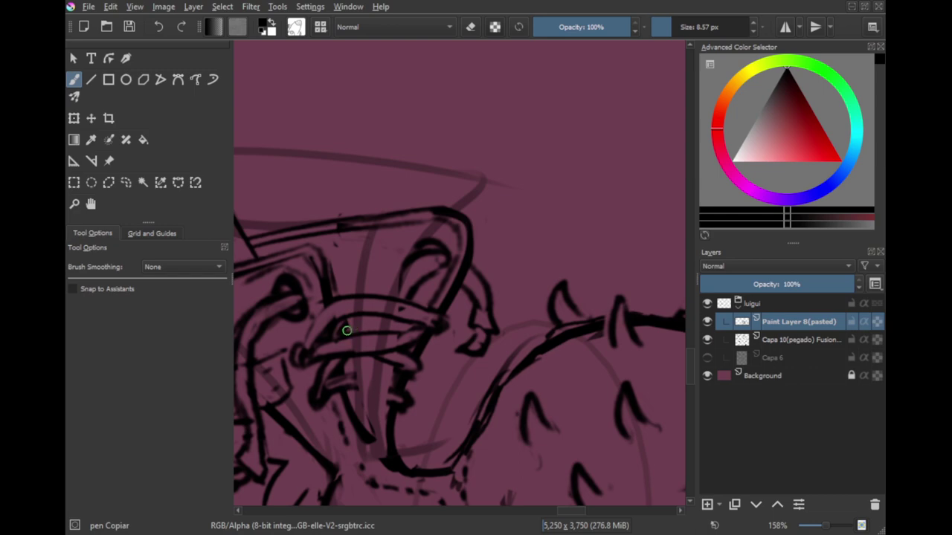
mouse_move(346, 384)
mouse_down()
mouse_move(397, 408)
mouse_move(348, 384)
mouse_move(388, 401)
mouse_move(350, 391)
mouse_move(355, 381)
mouse_move(400, 405)
mouse_up()
key(e)
key(e)
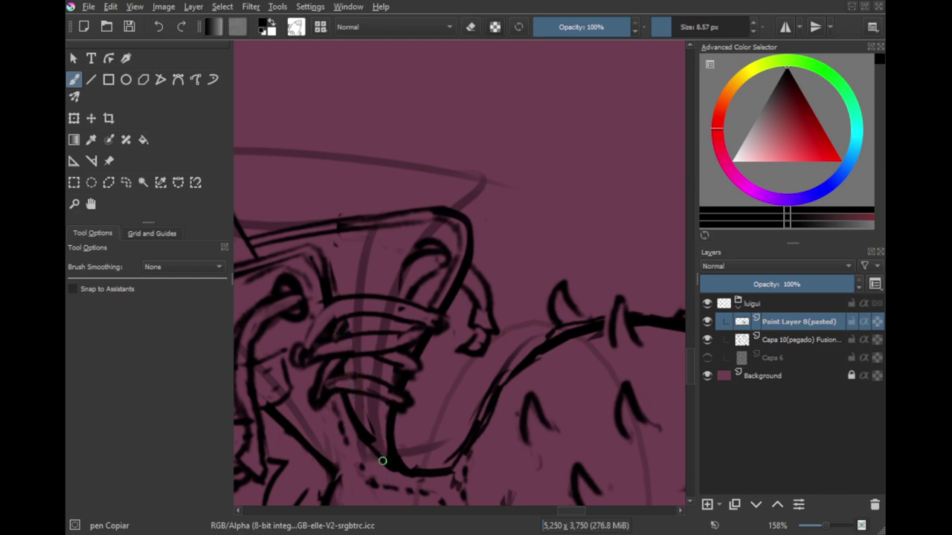
Step: Touch up the lines between and beneath the laces with brush and eraser strokes
drag(377, 370, 376, 387)
key(e)
mouse_move(391, 350)
mouse_down()
mouse_move(415, 347)
mouse_move(389, 351)
mouse_up()
key(e)
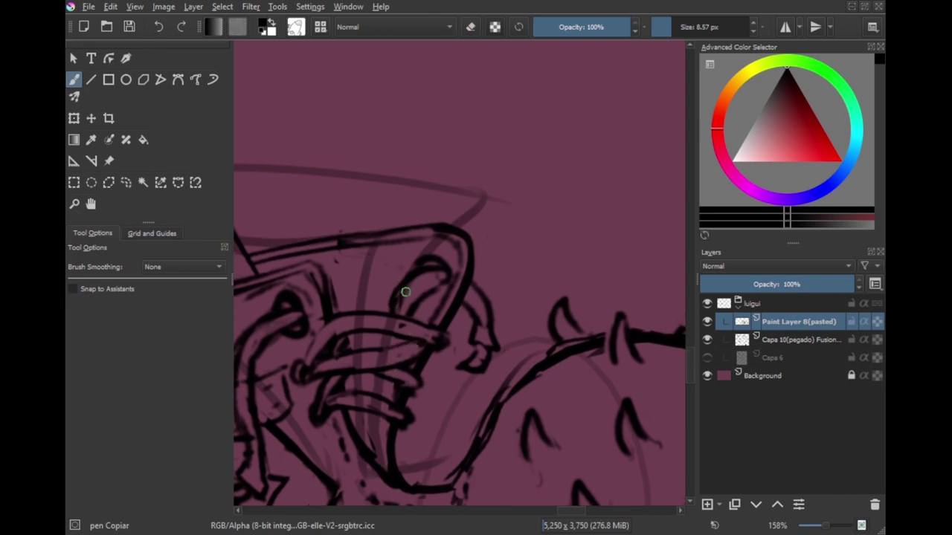
Step: Rework the lace loop inside the front flap with alternating brush and eraser strokes, then save the document
key(e)
mouse_move(398, 304)
mouse_down()
mouse_move(386, 301)
mouse_move(414, 272)
mouse_up()
key(e)
key(e)
drag(425, 271, 435, 266)
key(e)
drag(435, 265, 393, 316)
mouse_move(424, 270)
mouse_down()
mouse_move(455, 259)
mouse_move(435, 260)
mouse_move(439, 276)
mouse_move(459, 264)
mouse_move(470, 286)
mouse_move(435, 271)
mouse_move(469, 274)
mouse_move(434, 307)
mouse_move(371, 328)
mouse_move(438, 315)
mouse_move(430, 302)
mouse_move(418, 337)
mouse_up()
key(e)
key(e)
scroll(420, 342, down, 3)
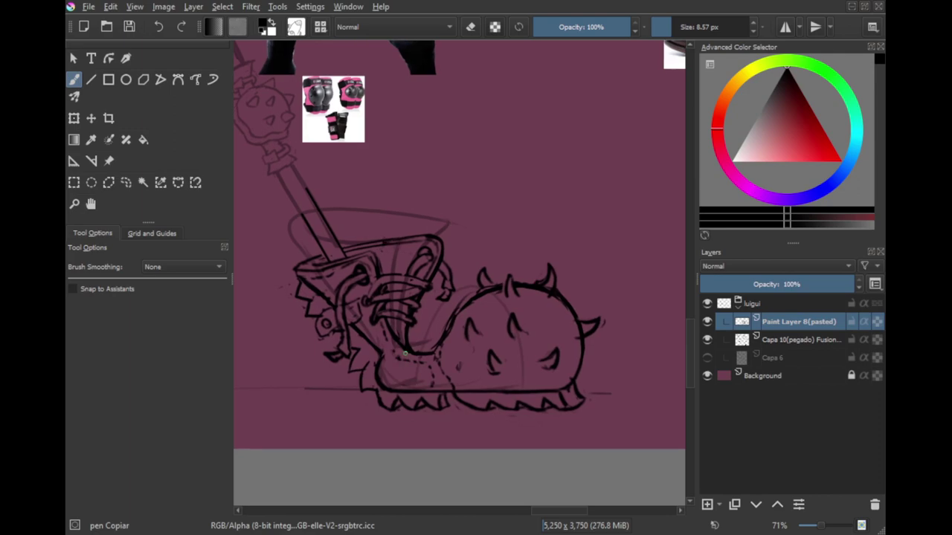
key(ctrl+s)
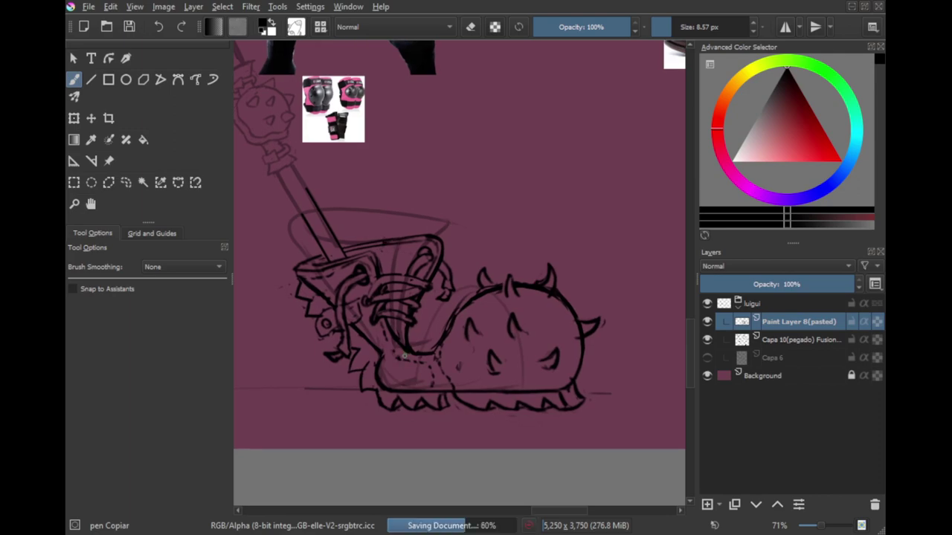
Step: Compare the reshaped boot with the faded rough foot by hiding and showing the Paint Layer 8(pasted) layer
scroll(382, 410, down, 3)
scroll(406, 408, up, 5)
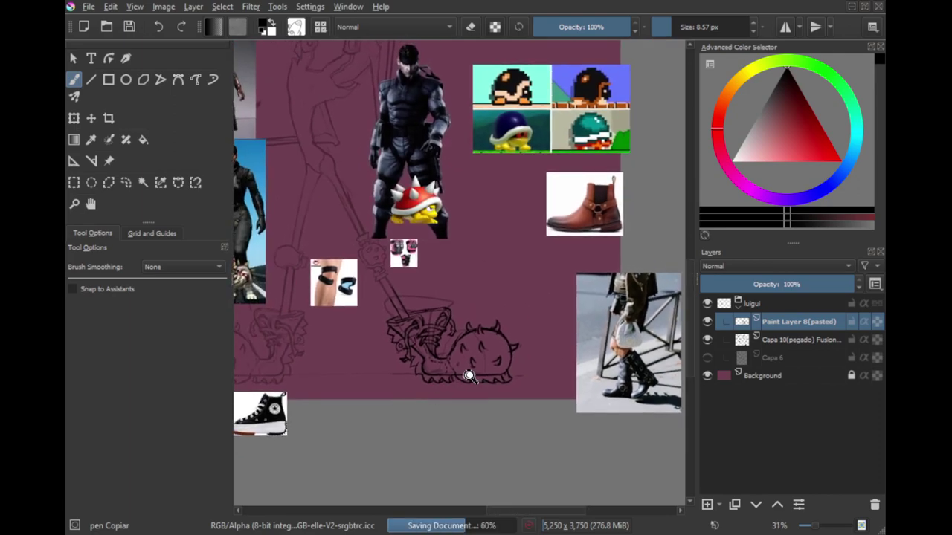
key(l)
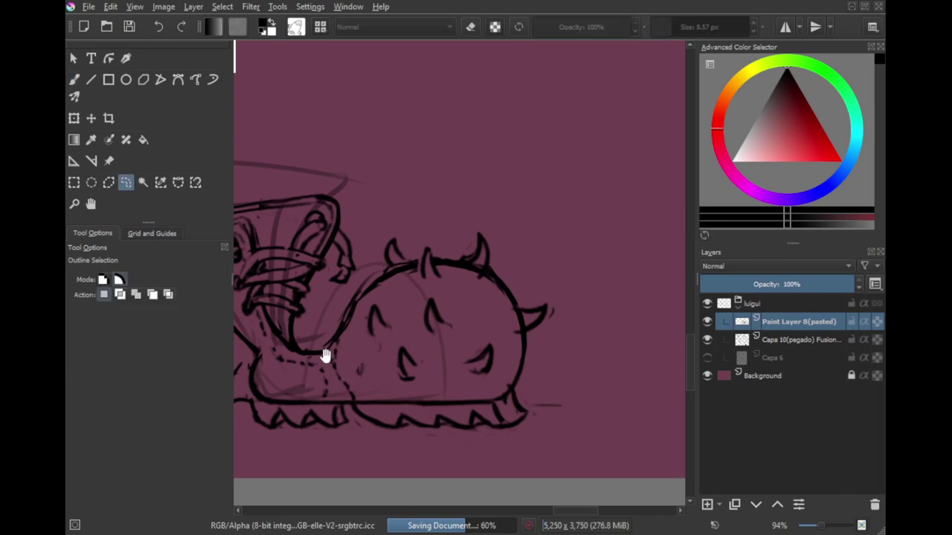
drag(326, 357, 376, 355)
scroll(372, 363, down, 1)
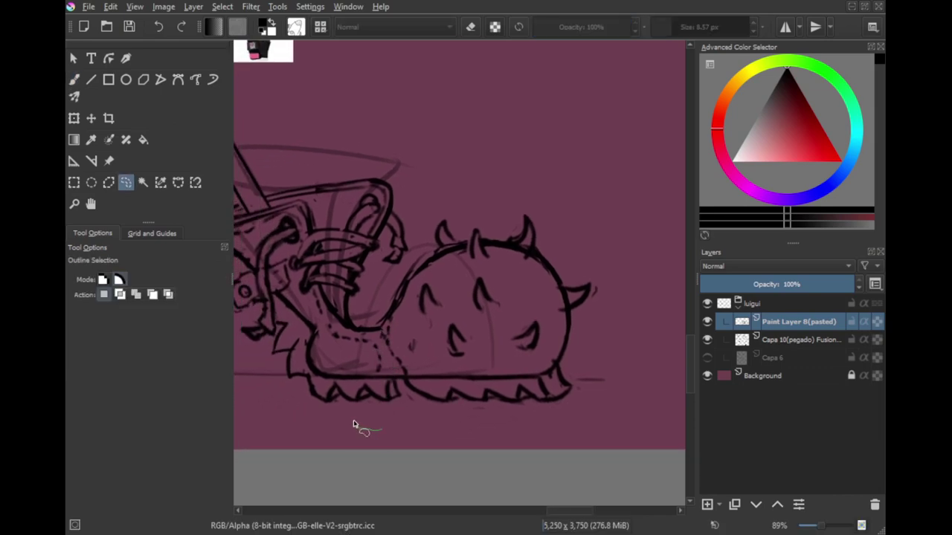
click(707, 322)
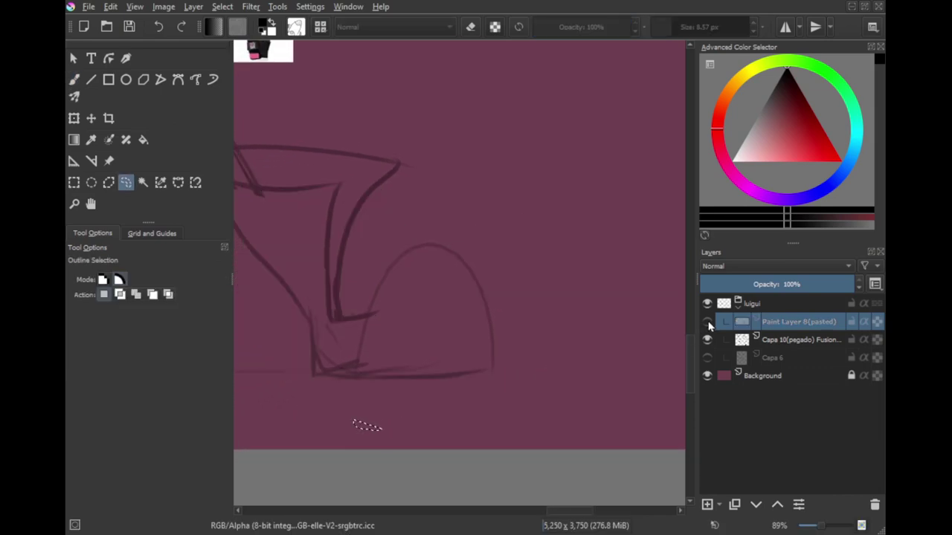
click(708, 322)
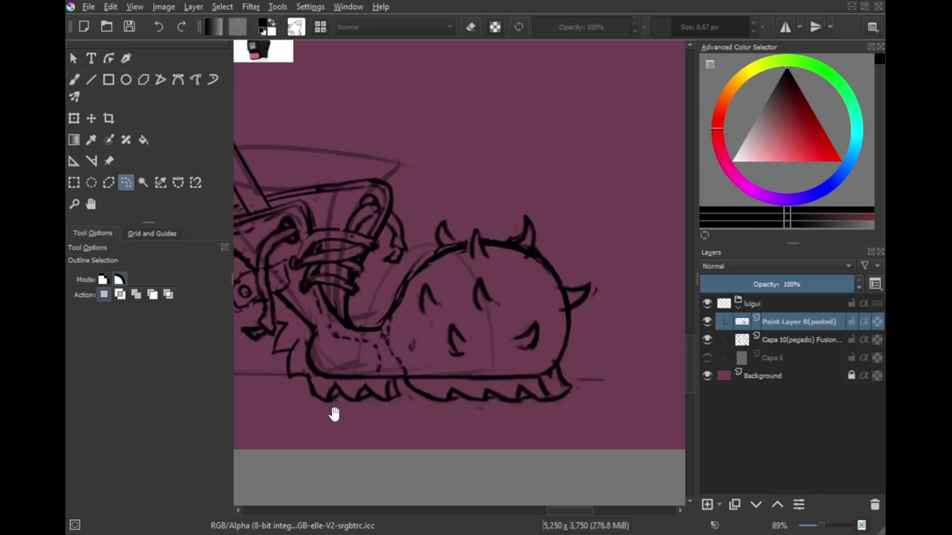
Step: Outline the jagged spikes behind the boot's shaft and heel and reshape them with a perspective transform, pulling them in against the boot's back edge
mouse_move(312, 424)
mouse_down()
mouse_move(287, 370)
mouse_move(331, 353)
mouse_move(444, 357)
mouse_up()
click(417, 392)
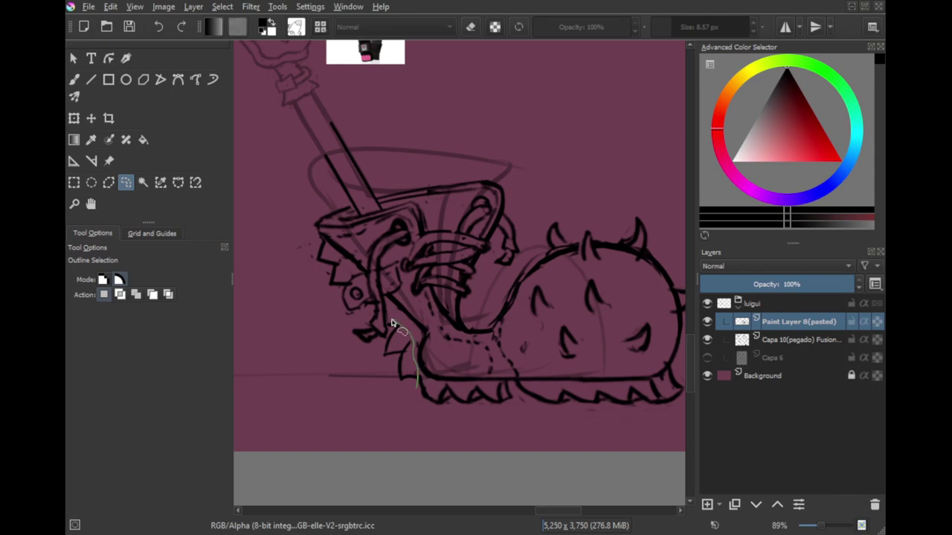
scroll(377, 327, up, 2)
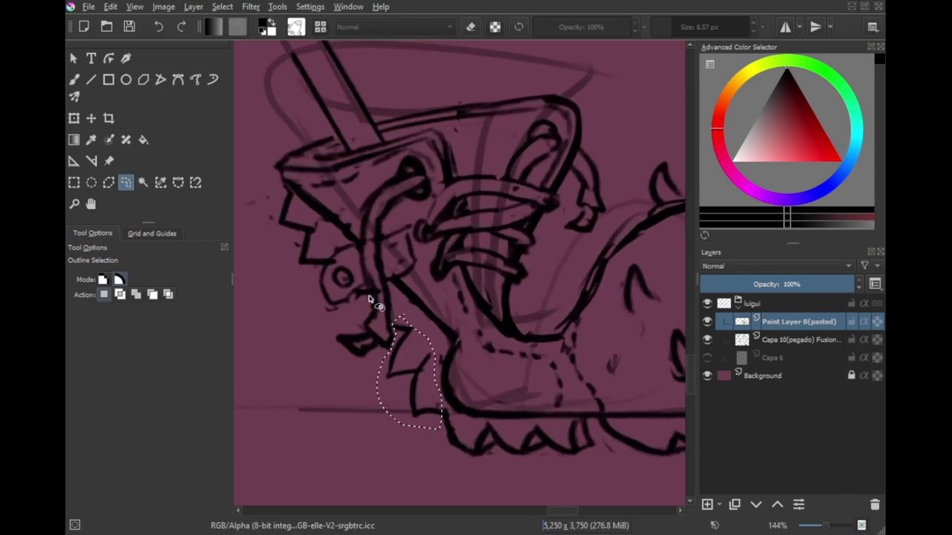
drag(368, 298, 356, 303)
mouse_move(322, 265)
mouse_down()
mouse_move(309, 217)
mouse_move(265, 201)
mouse_move(350, 293)
mouse_up()
key(ctrl+t)
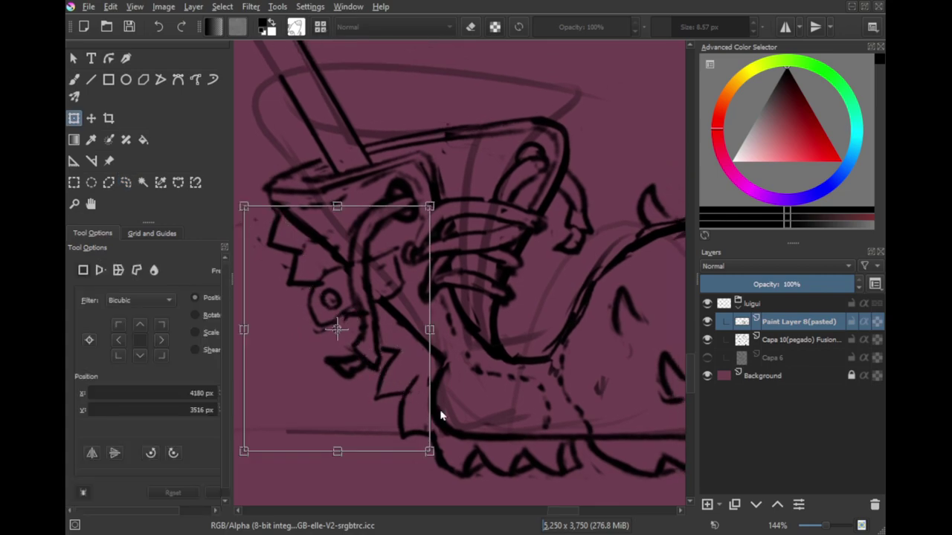
scroll(384, 313, down, 3)
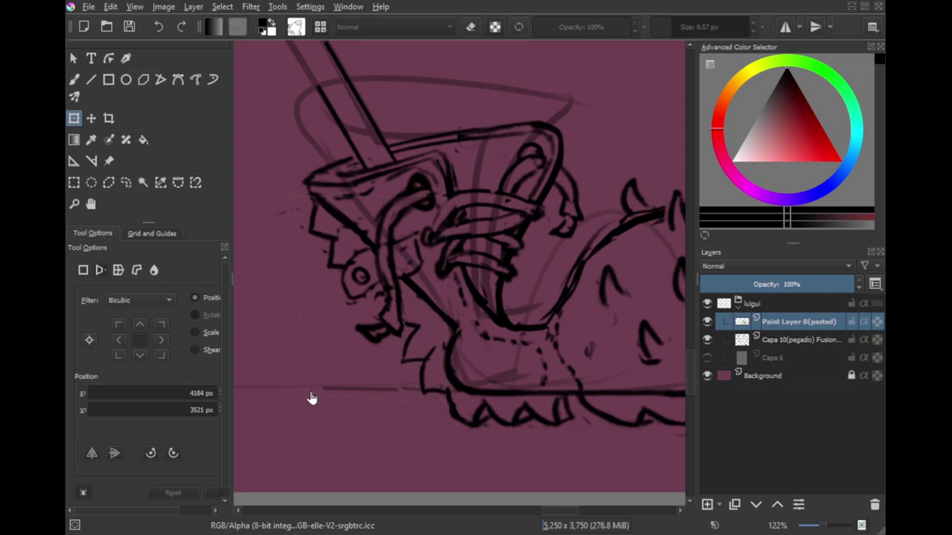
drag(310, 395, 329, 364)
drag(411, 346, 413, 340)
mouse_move(294, 197)
mouse_down()
mouse_move(280, 212)
mouse_move(298, 196)
mouse_move(294, 203)
mouse_up()
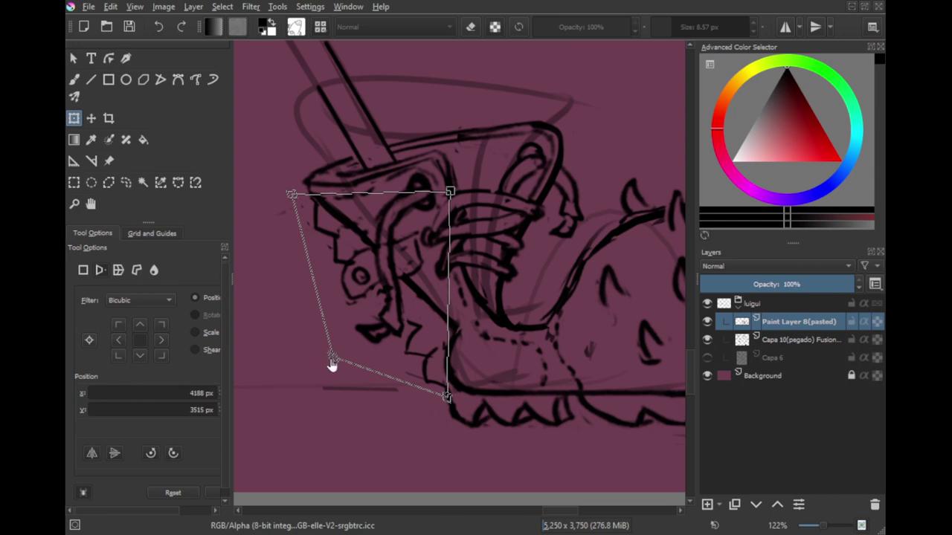
drag(331, 365, 349, 343)
key(ctrl+z)
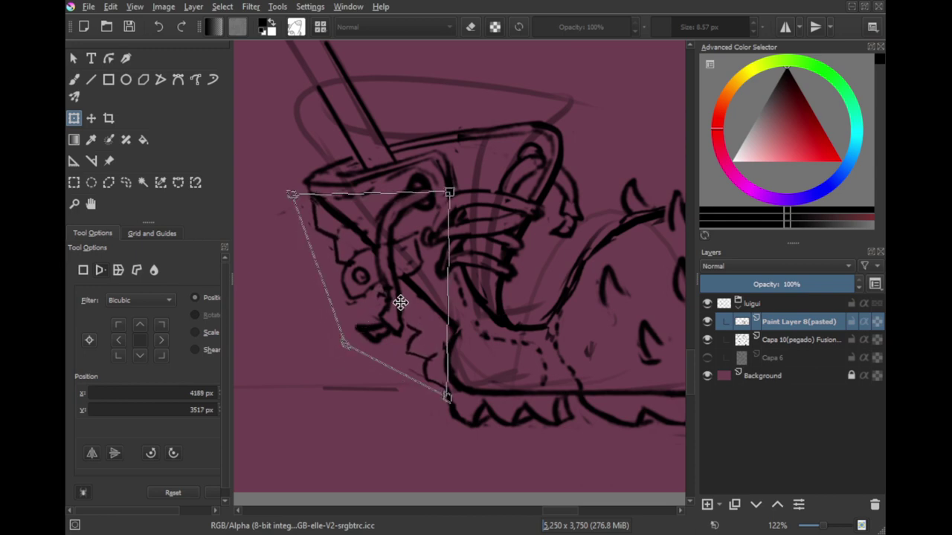
drag(453, 205, 522, 143)
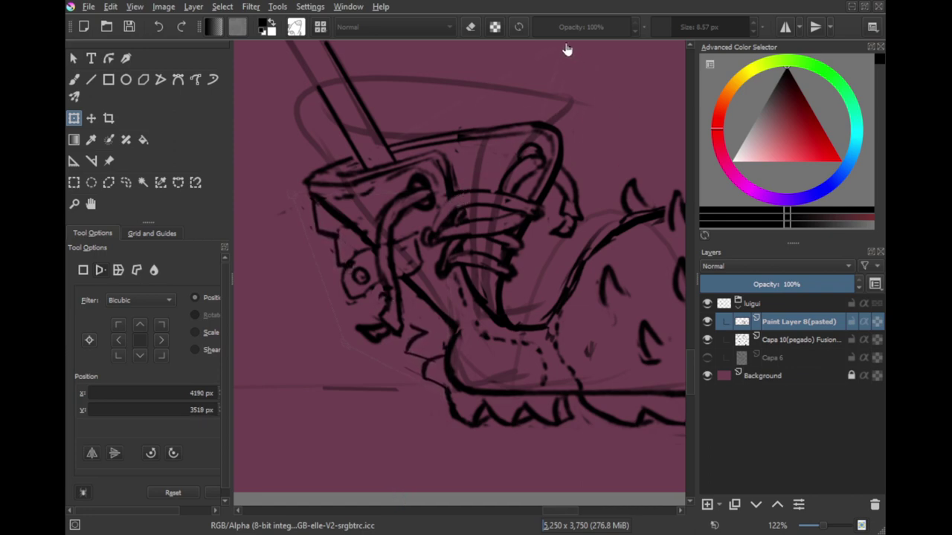
Step: Adjust the perspective distortion of the pasted boot's rear section with its straps and jagged back edge
drag(561, 38, 550, 24)
key(ctrl+z)
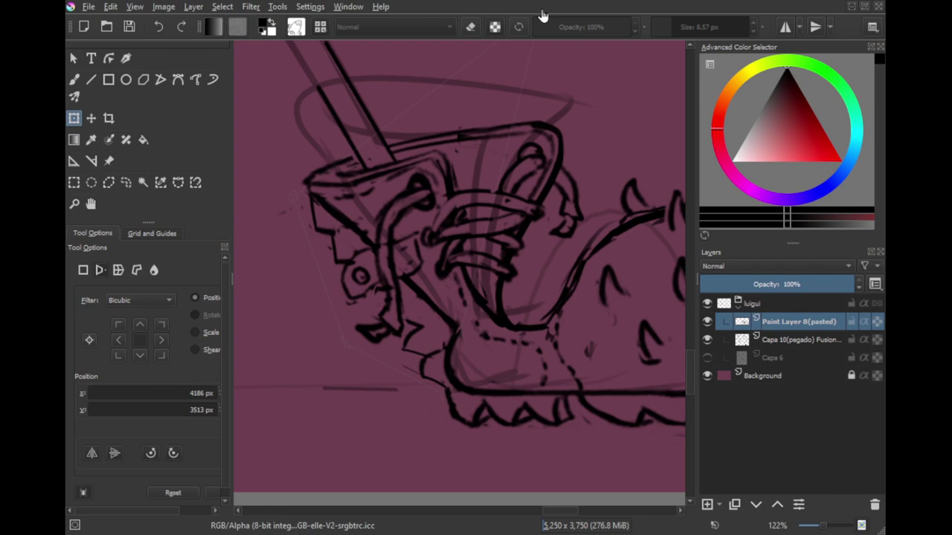
drag(404, 293, 412, 289)
drag(301, 196, 298, 206)
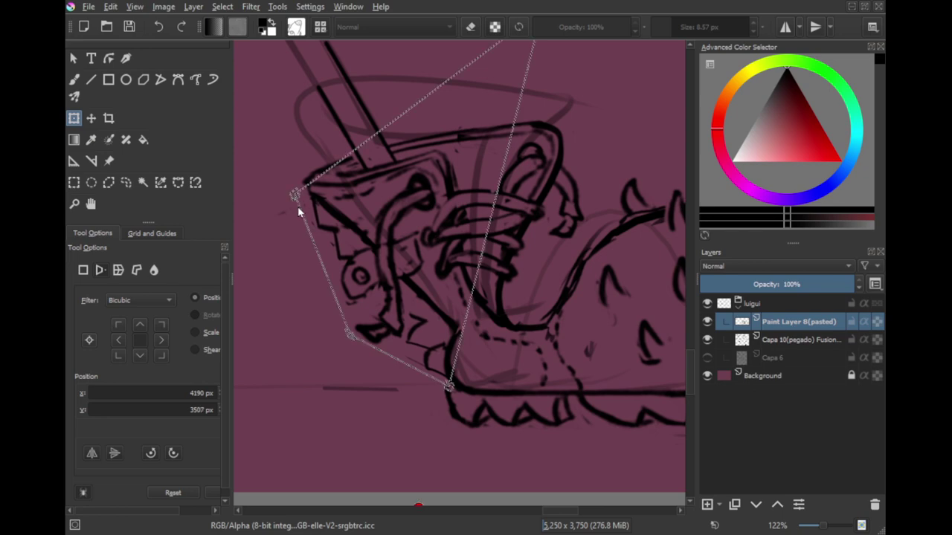
drag(353, 345, 414, 317)
key(l)
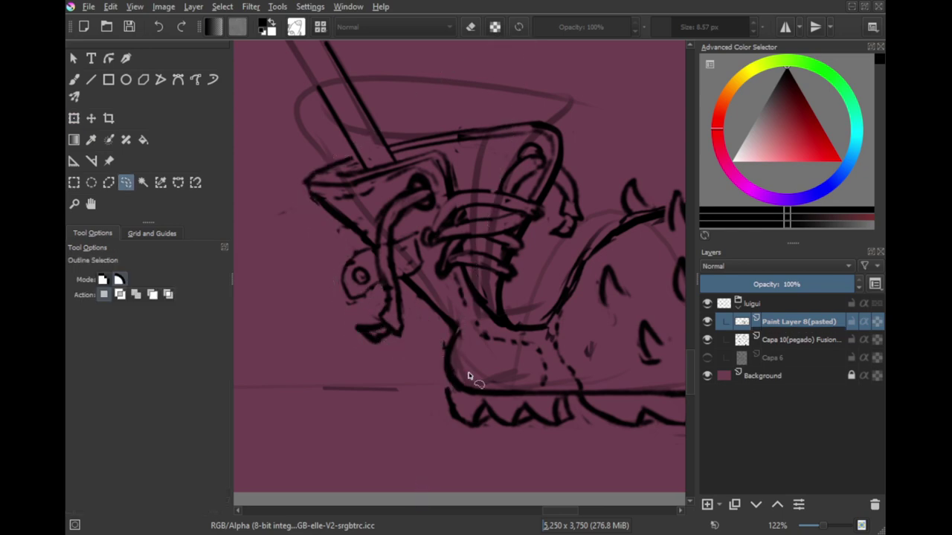
Step: Return to the brush in painting mode and save the document
mouse_move(498, 377)
mouse_down()
mouse_move(301, 325)
mouse_move(338, 335)
mouse_move(465, 320)
mouse_move(518, 334)
mouse_move(443, 352)
mouse_move(399, 334)
mouse_up()
key(b)
key(e)
key(e)
scroll(329, 316, down, 1)
key(ctrl+s)
scroll(376, 279, down, 2)
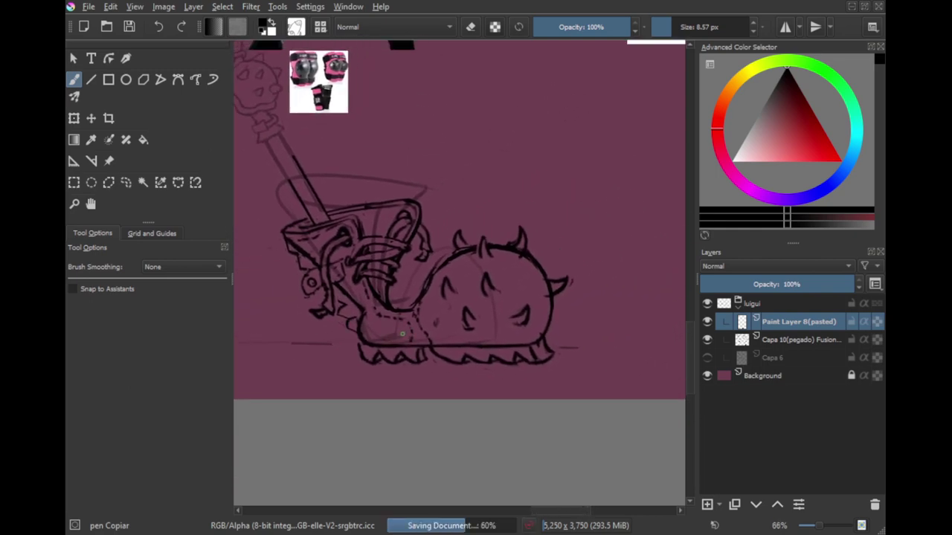
scroll(397, 260, up, 2)
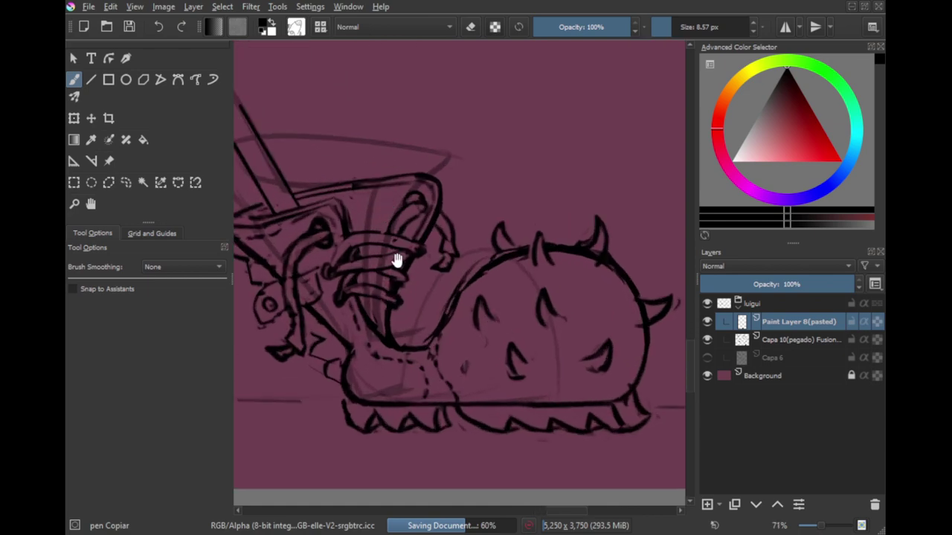
mouse_move(402, 338)
mouse_down()
mouse_move(317, 328)
mouse_move(328, 429)
mouse_move(616, 414)
mouse_move(683, 324)
mouse_move(630, 175)
mouse_move(487, 169)
mouse_move(442, 199)
mouse_move(432, 238)
mouse_move(376, 303)
mouse_up()
Step: Outline the spiked toe with its toothed sole, cut it out and paste it onto its own layer for transforming
key(l)
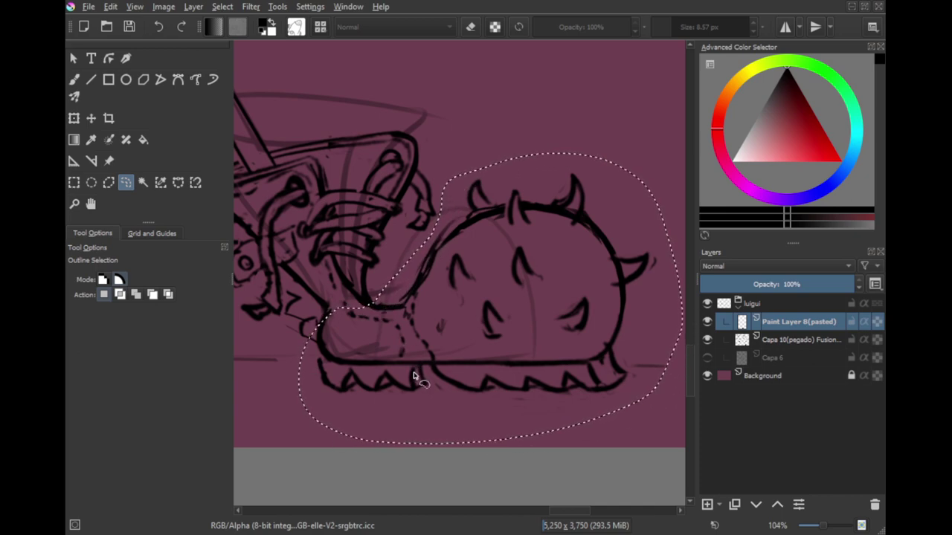
key(Delete)
key(ctrl+v)
key(ctrl+t)
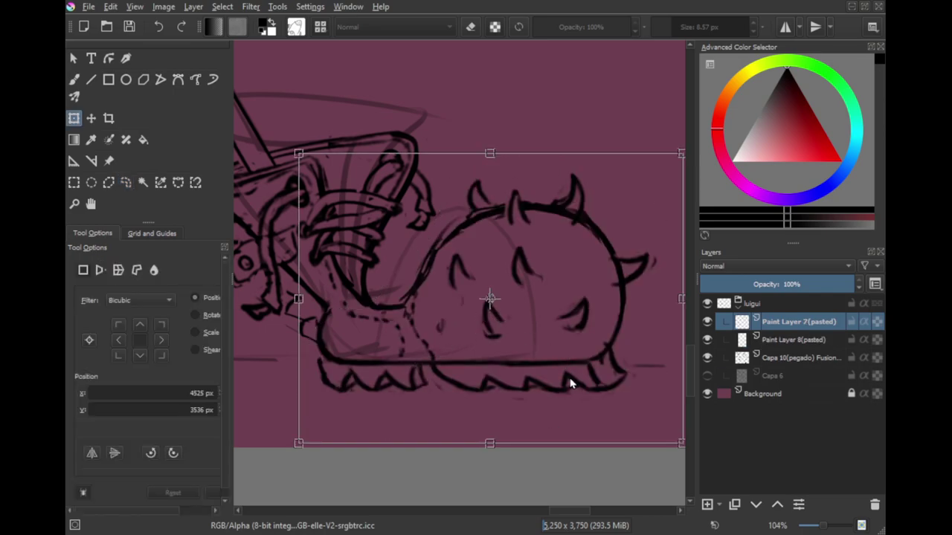
Step: Distort the pasted spiked toe in perspective so it becomes shorter and rounder with its front end larger and lower
drag(561, 334, 497, 311)
scroll(499, 311, down, 1)
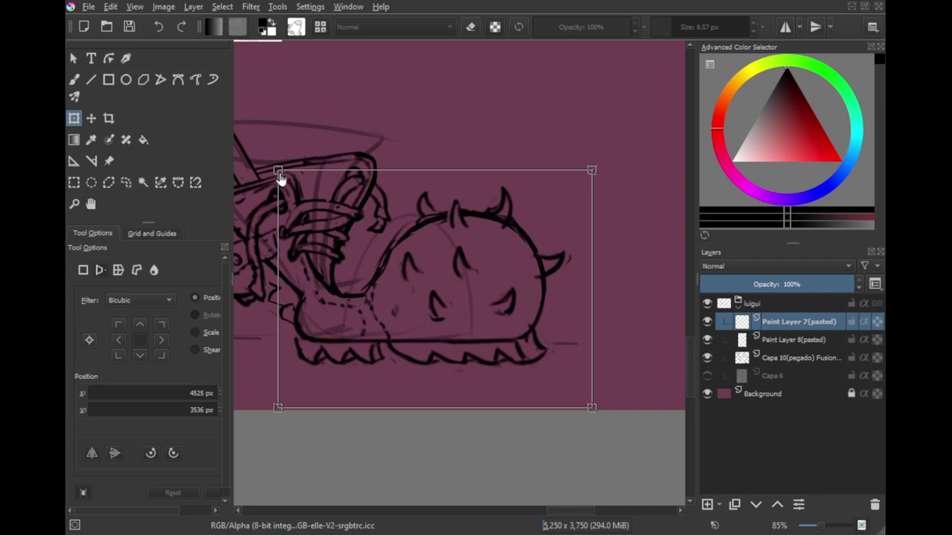
drag(279, 172, 299, 222)
drag(279, 407, 288, 390)
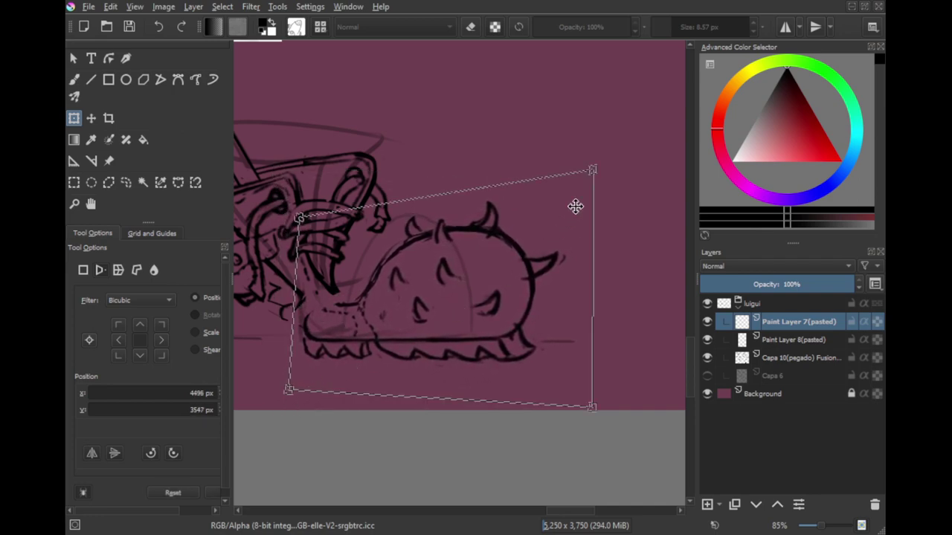
mouse_move(592, 409)
mouse_down()
mouse_move(569, 424)
mouse_move(483, 438)
mouse_move(471, 429)
mouse_up()
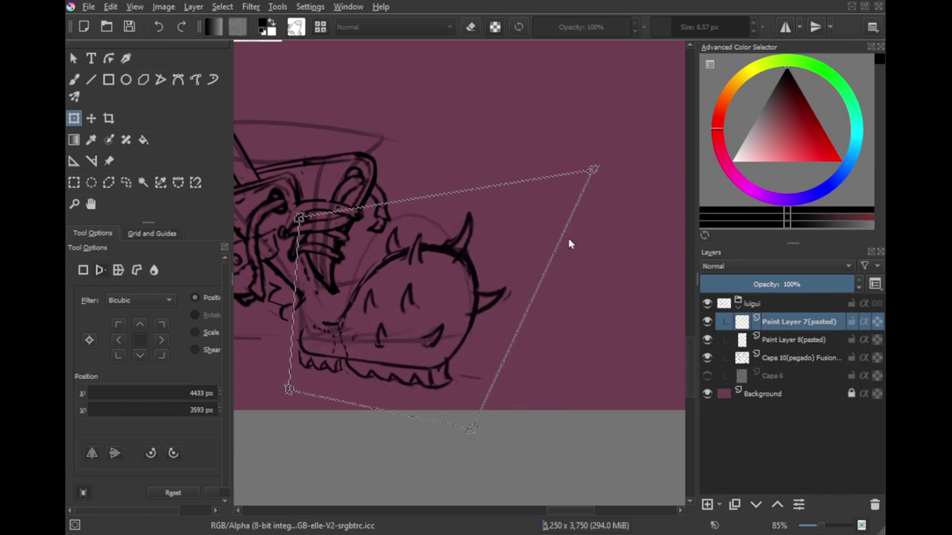
mouse_move(595, 176)
mouse_down()
mouse_move(480, 159)
mouse_move(513, 144)
mouse_move(519, 126)
mouse_up()
mouse_move(473, 431)
mouse_down()
mouse_move(511, 423)
mouse_move(565, 463)
mouse_move(559, 475)
mouse_up()
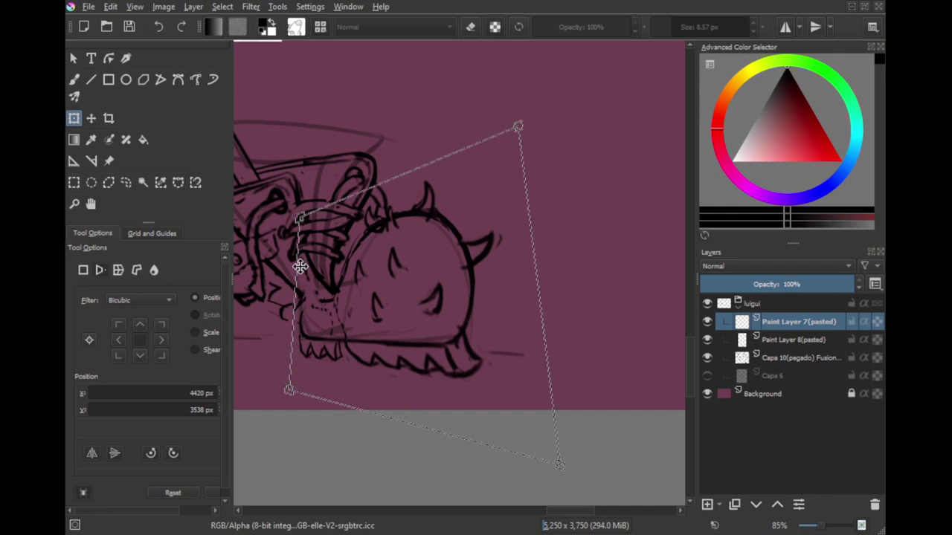
drag(300, 226, 291, 226)
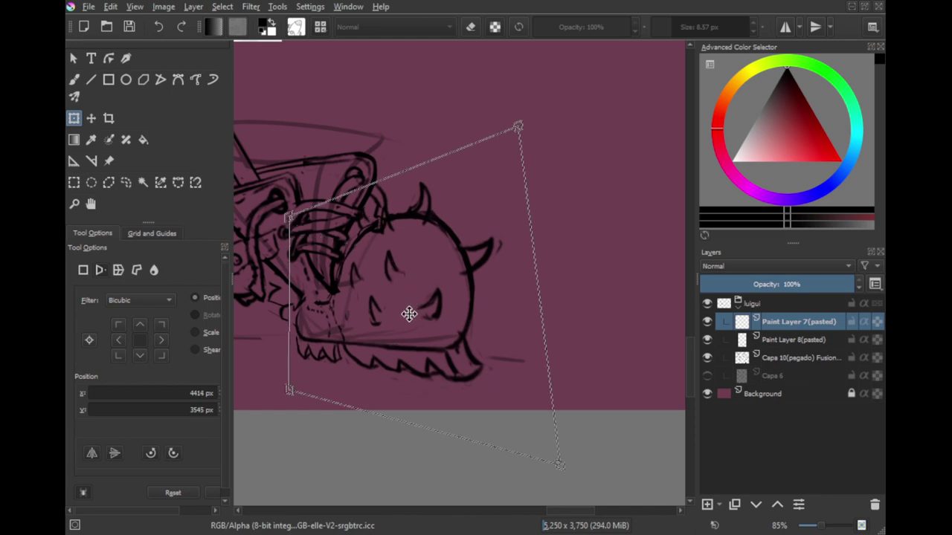
key(l)
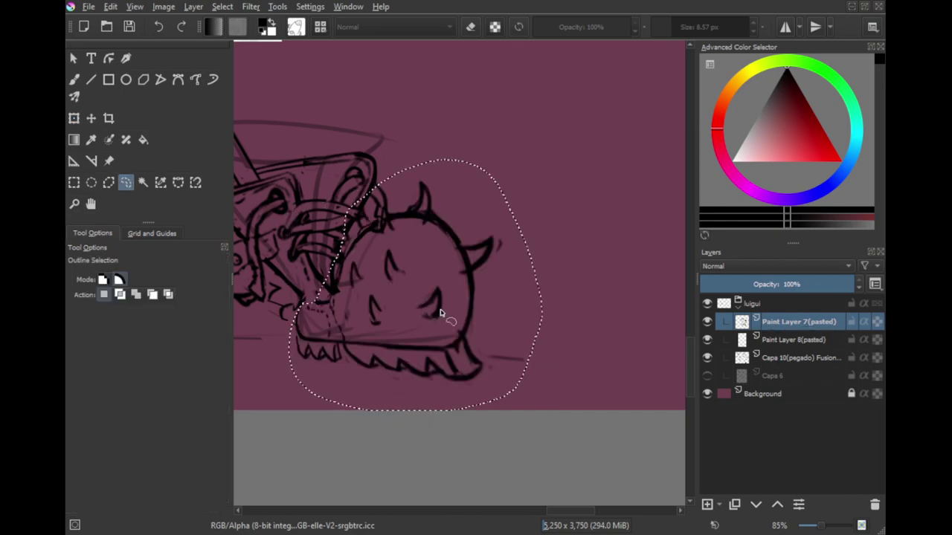
key(ctrl+shift+a)
Step: Select the teeth under the spiked toe and distort them so they are narrower and slope down toward the front
mouse_move(445, 363)
mouse_down()
mouse_move(488, 332)
mouse_move(363, 336)
mouse_move(335, 324)
mouse_up()
drag(408, 347, 436, 372)
key(ctrl+shift+a)
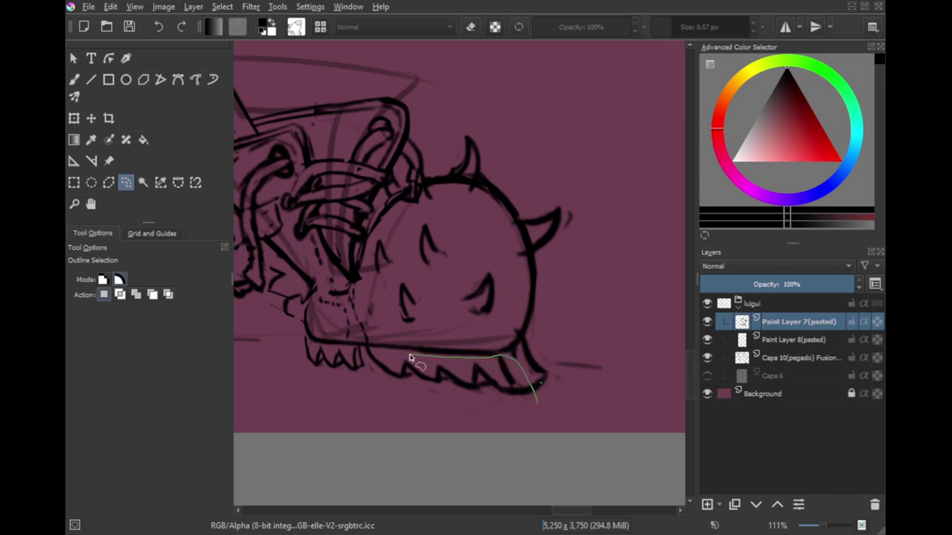
mouse_move(362, 365)
mouse_down()
mouse_move(547, 414)
mouse_move(454, 437)
mouse_up()
key(ctrl+t)
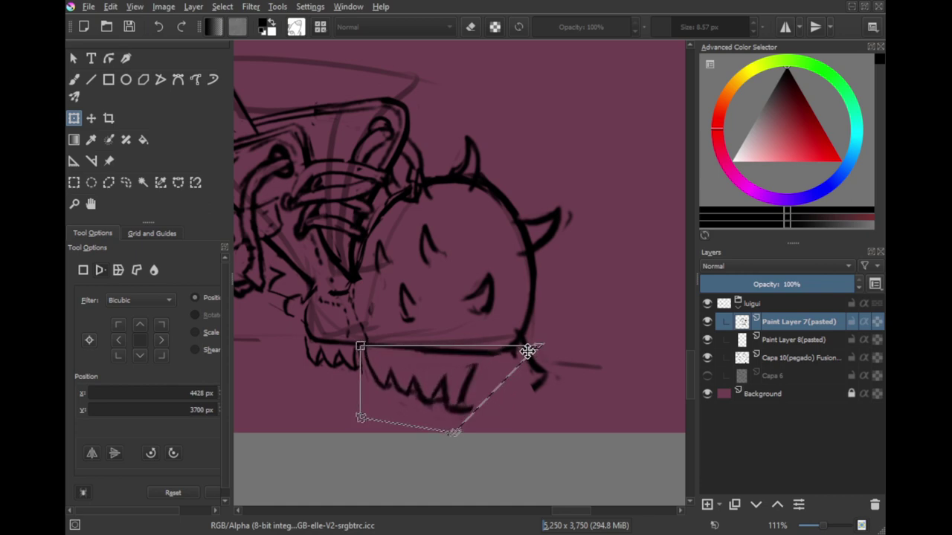
drag(456, 436, 450, 437)
drag(537, 352, 488, 356)
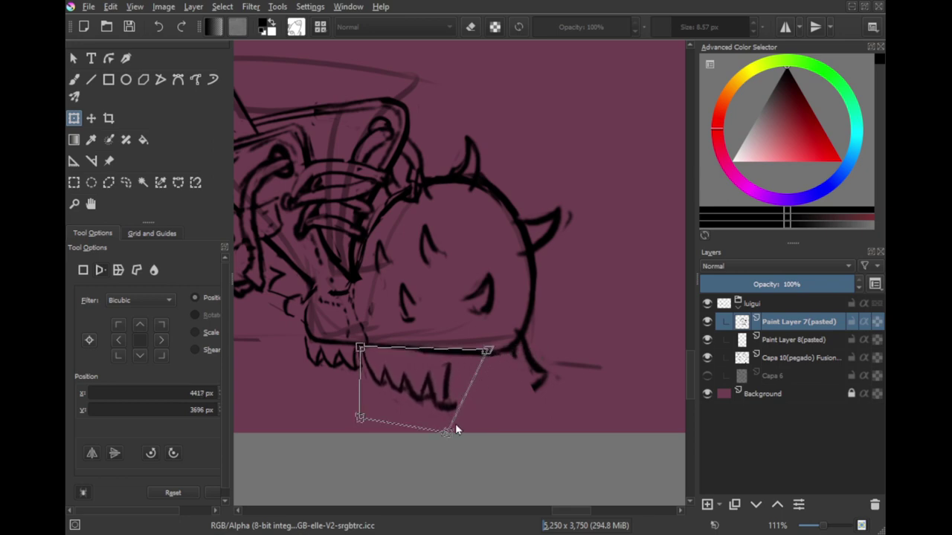
drag(450, 438, 433, 446)
key(ctrl+z)
key(ctrl+z)
key(Return)
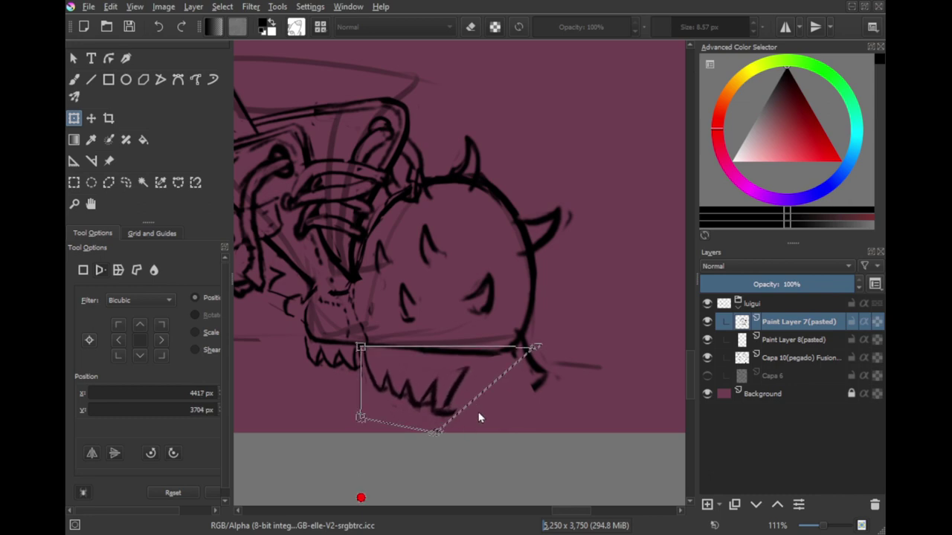
key(l)
key(ctrl+shift+a)
Step: Select the small rear group of sole teeth and skew it downward toward the toe with a perspective transform
drag(515, 355, 505, 362)
drag(392, 394, 388, 394)
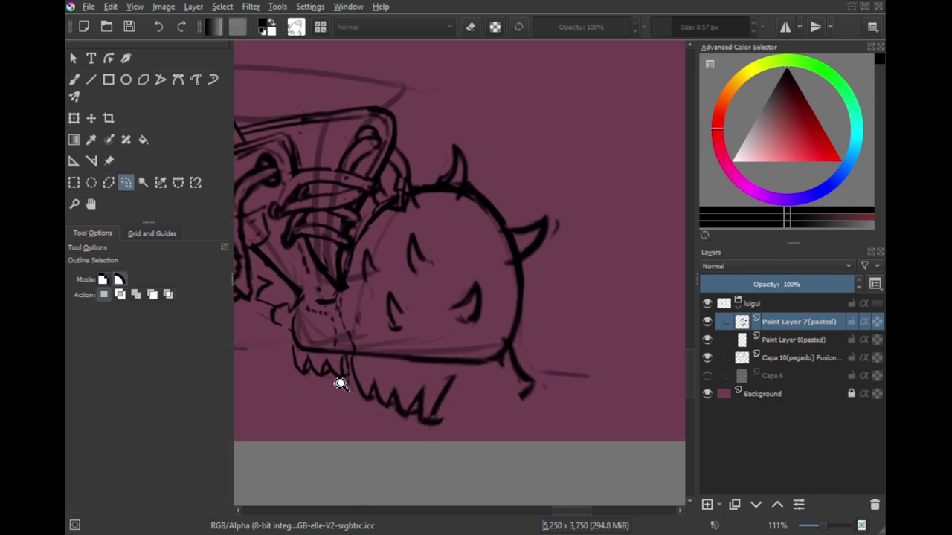
scroll(341, 383, up, 1)
key(b)
key(e)
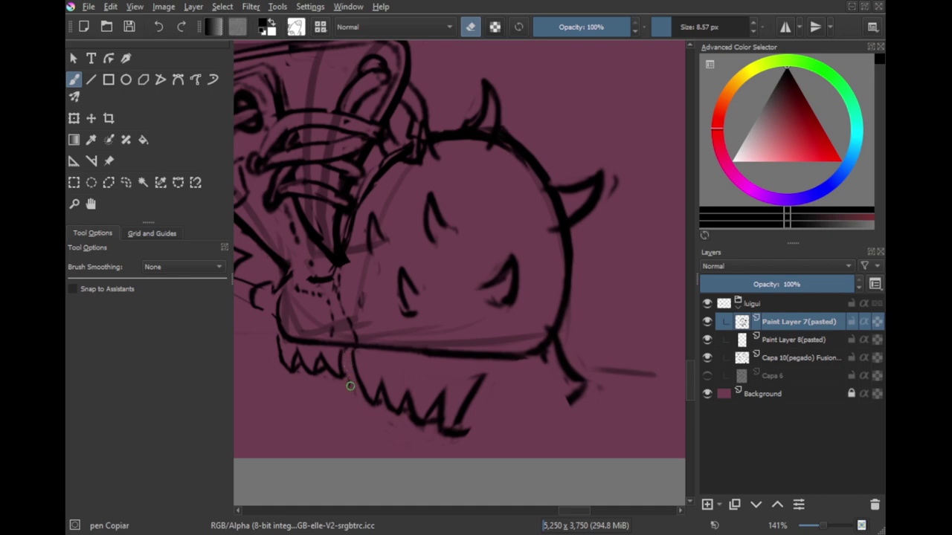
key(ctrl+r)
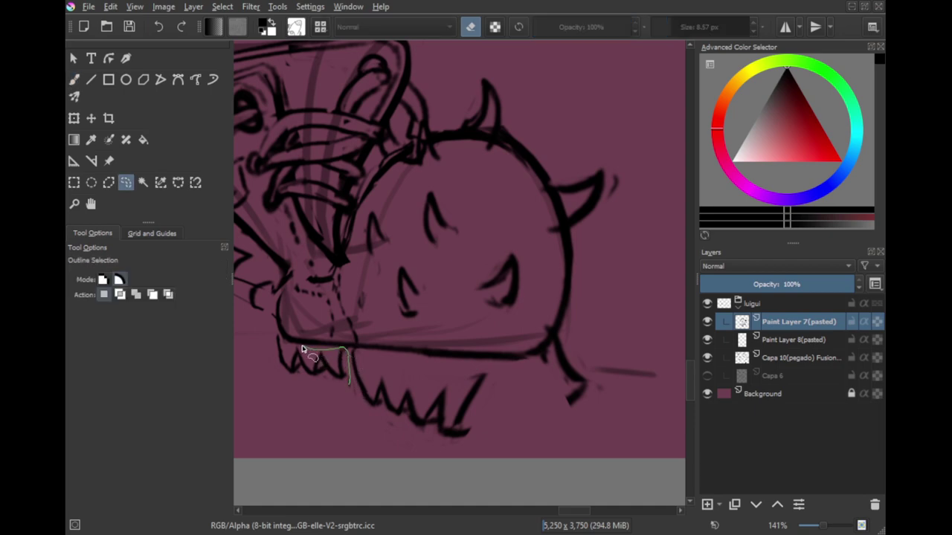
drag(273, 338, 349, 384)
key(ctrl+t)
drag(351, 416, 336, 439)
drag(261, 337, 267, 333)
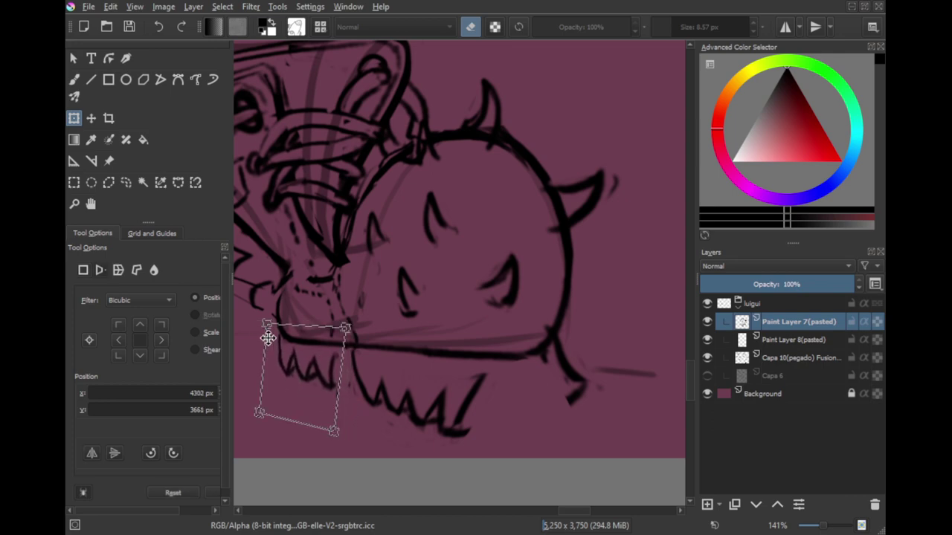
Step: Refine the rear teeth's distortion so they are shorter at the heel and longer toward the toe, and apply it
drag(262, 420, 278, 407)
drag(269, 340, 267, 333)
drag(272, 335, 275, 334)
drag(279, 401, 281, 397)
drag(332, 429, 339, 438)
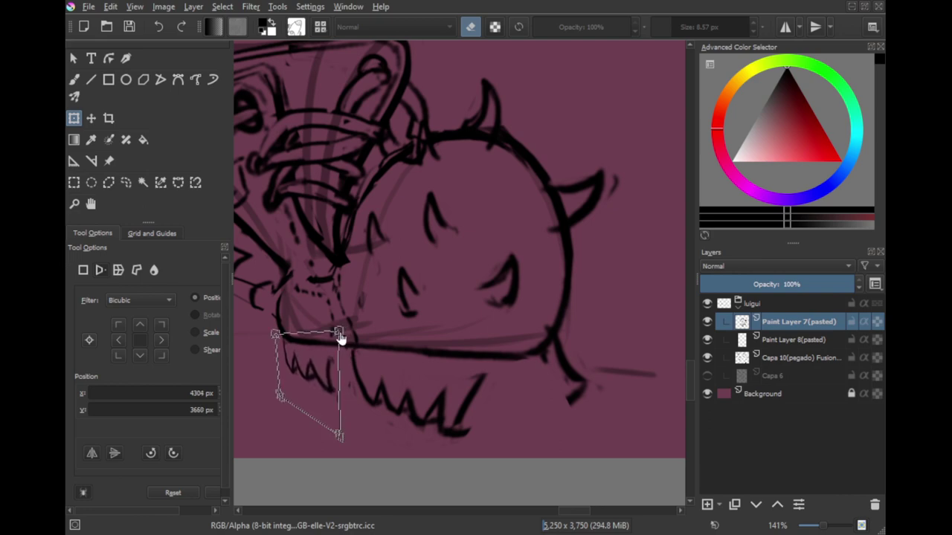
drag(340, 331, 340, 312)
drag(339, 434, 345, 435)
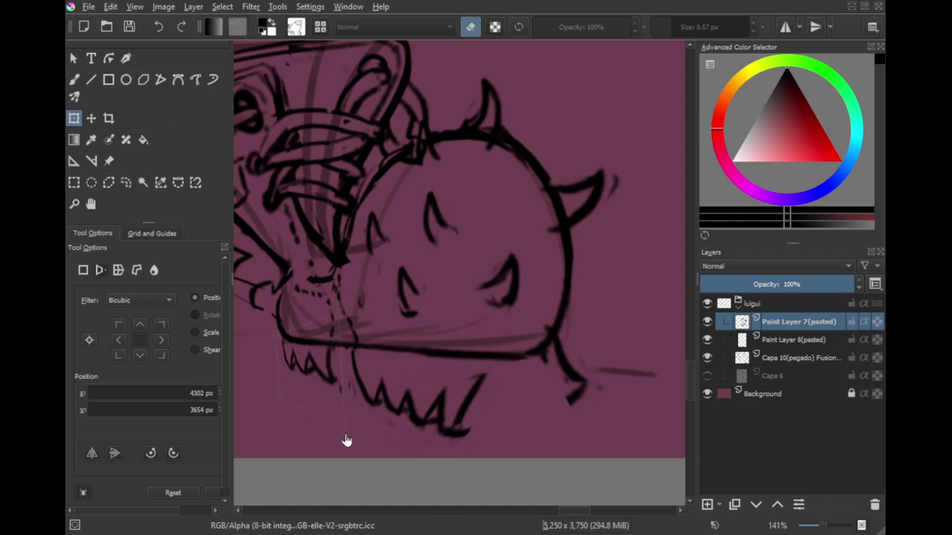
key(b)
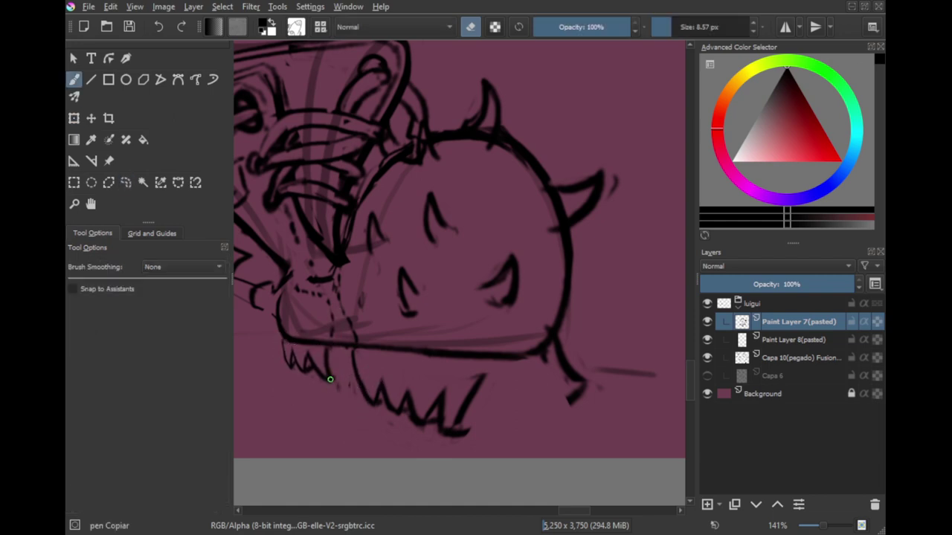
Step: Draw the curved lower edge of the sole from the last tooth to the front tip
key(e)
scroll(391, 406, right, 4)
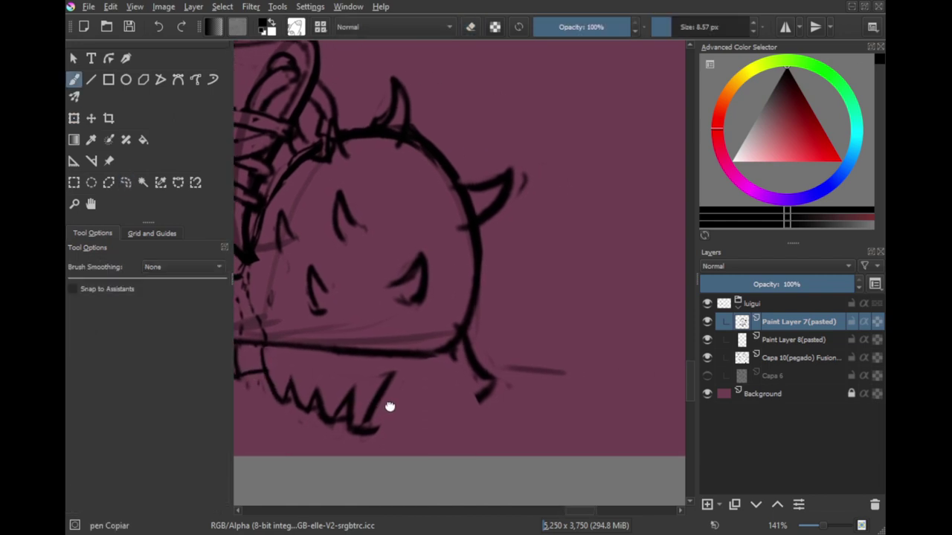
mouse_move(320, 435)
mouse_down()
mouse_move(445, 399)
mouse_move(347, 429)
mouse_up()
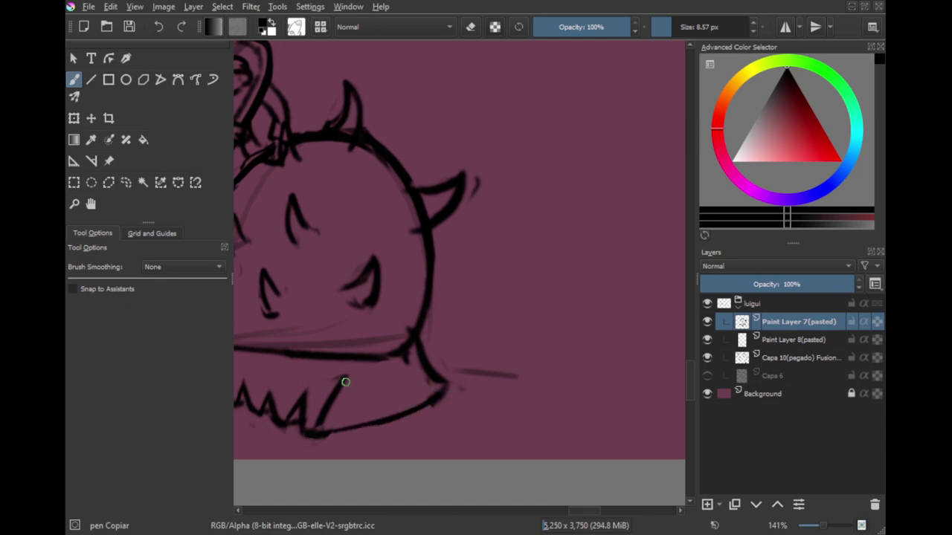
mouse_move(380, 366)
mouse_down()
mouse_move(492, 340)
mouse_move(484, 322)
mouse_move(475, 359)
mouse_up()
Step: Delete the front end of the line between toe and sole and redraw it curving up to the toe's front corner
key(l)
drag(484, 353, 490, 385)
key(Delete)
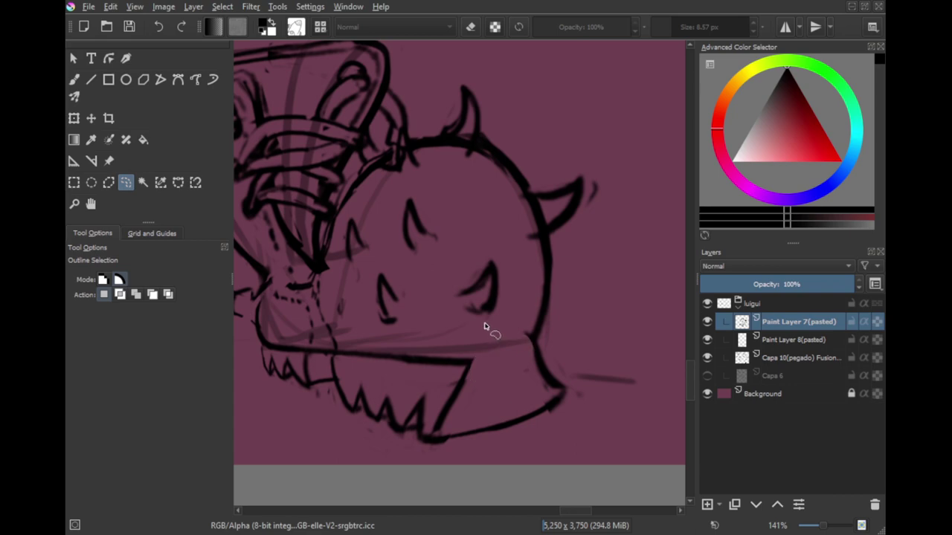
key(b)
key(ctrl+shift+a)
drag(525, 334, 431, 347)
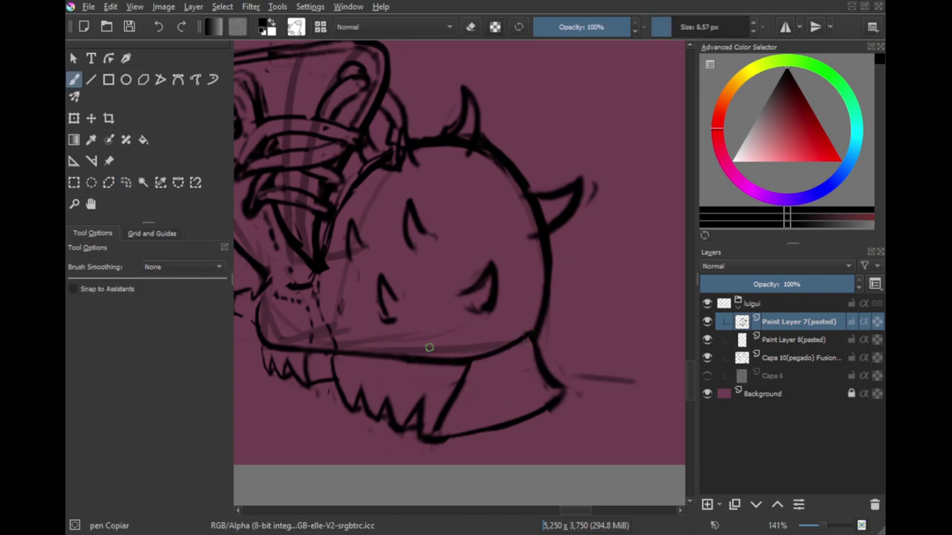
key(ctrl+z)
mouse_move(535, 331)
mouse_down()
mouse_move(427, 366)
mouse_move(478, 357)
mouse_move(415, 351)
mouse_up()
Step: Erase the straight middle part of the line above the sole and redraw it as a sagging curve
key(e)
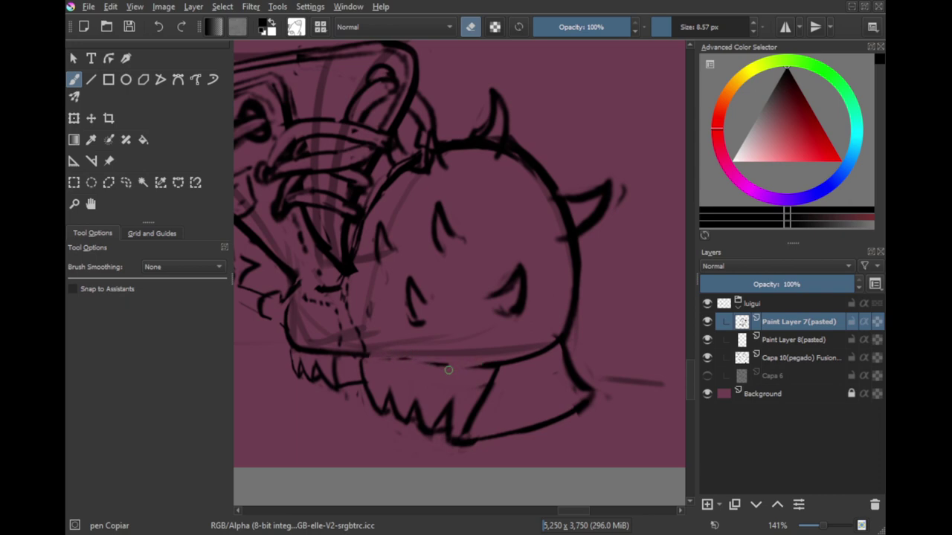
key(e)
drag(501, 366, 385, 358)
Step: Redraw the rear part of the line above the small teeth as a wavy stroke joining the toe's curve
key(e)
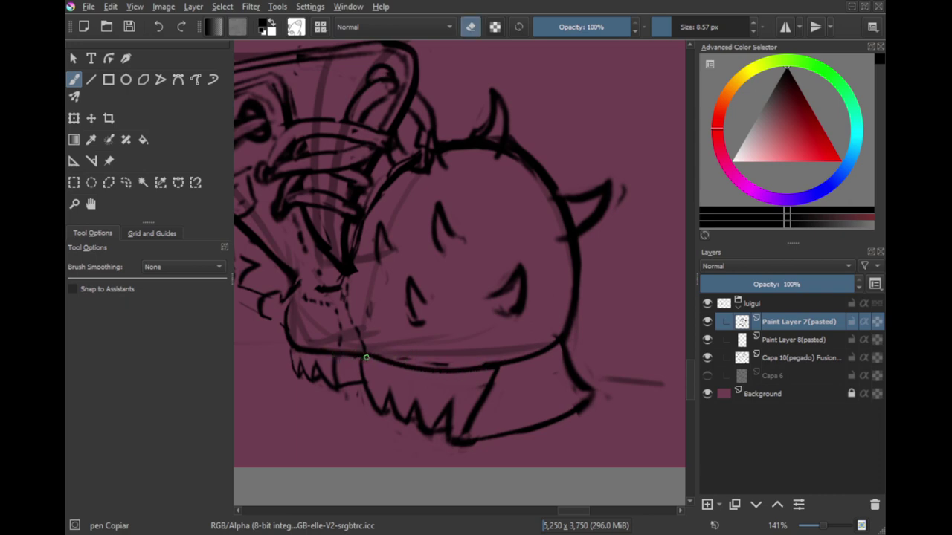
key(e)
drag(304, 349, 336, 350)
key(ctrl+z)
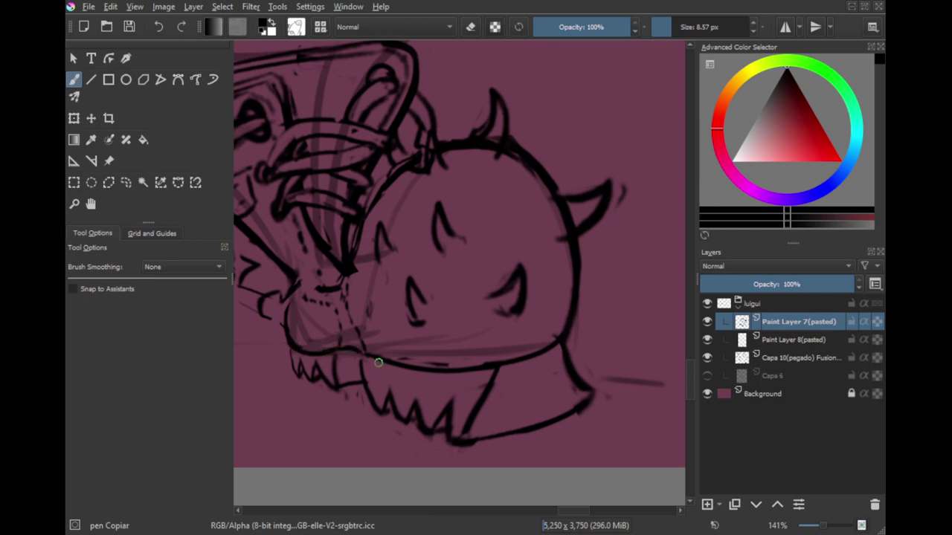
Step: Erase the slanted divider in front of the sole teeth and try a nearly vertical line in its place
key(e)
mouse_move(459, 365)
mouse_down()
mouse_move(442, 369)
mouse_move(462, 410)
mouse_up()
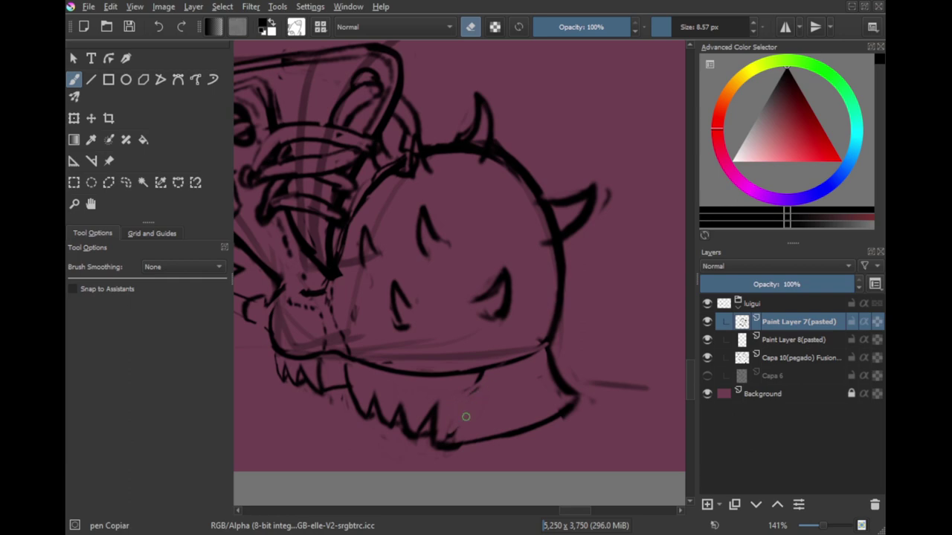
key(e)
drag(456, 377, 448, 414)
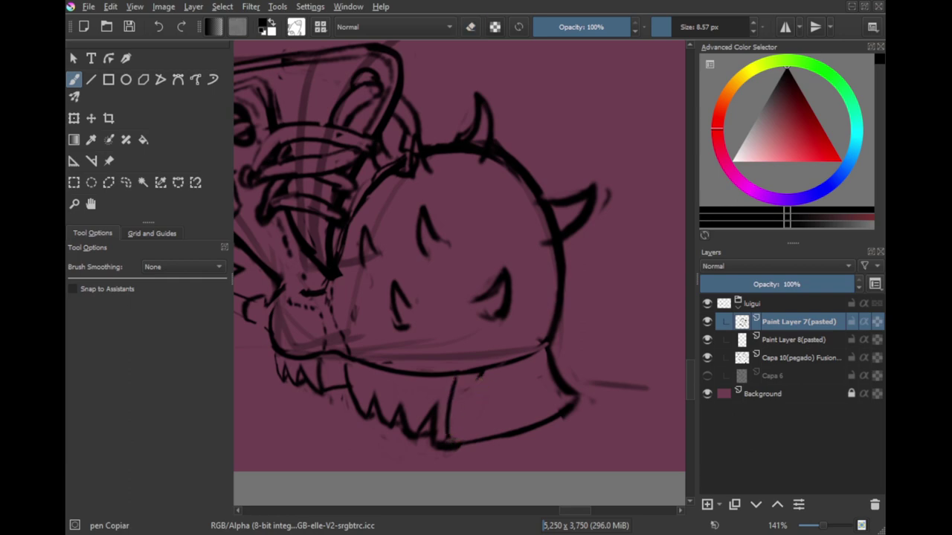
key(ctrl+z)
Step: Erase the nearly vertical divider in front of the sole teeth and try a slanted line in its place
key(e)
mouse_move(458, 447)
mouse_down()
mouse_move(433, 450)
mouse_move(453, 381)
mouse_move(431, 398)
mouse_up()
key(e)
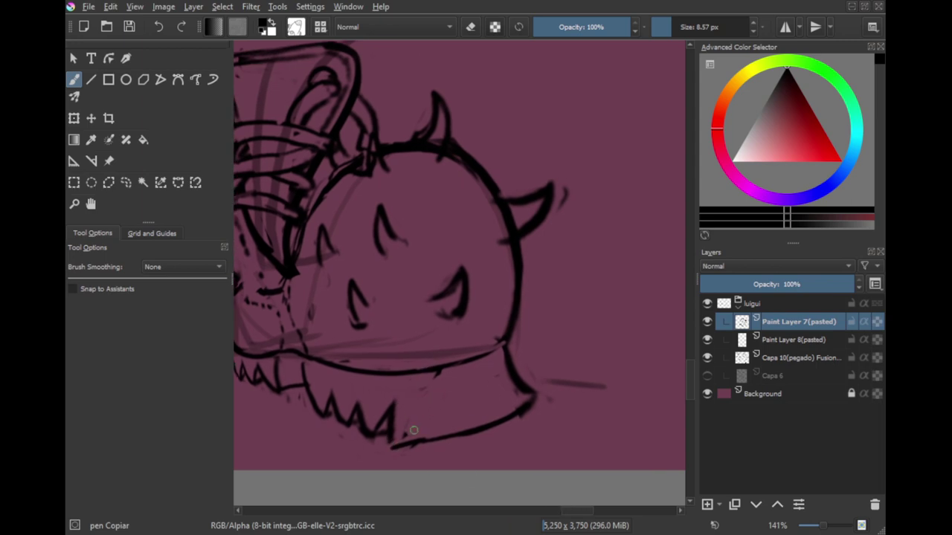
drag(414, 446, 416, 375)
key(ctrl+z)
key(e)
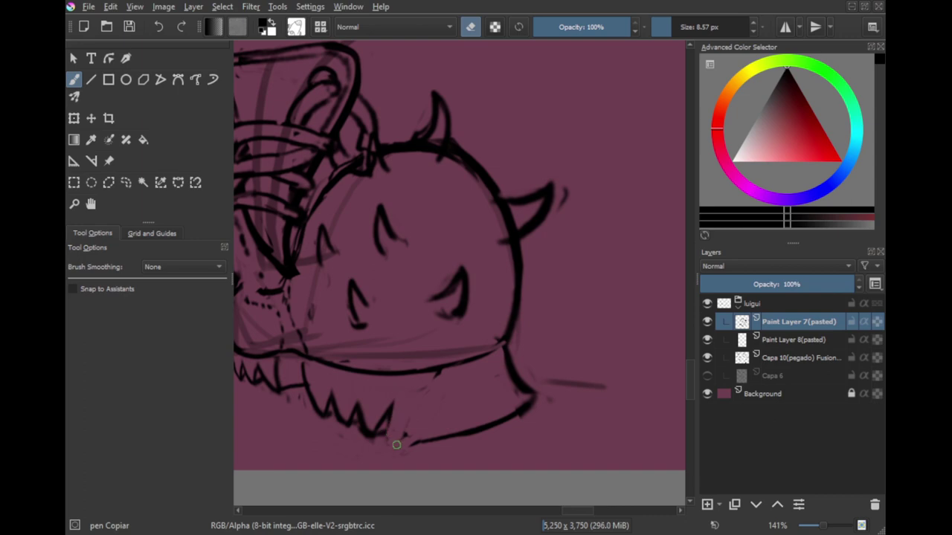
key(e)
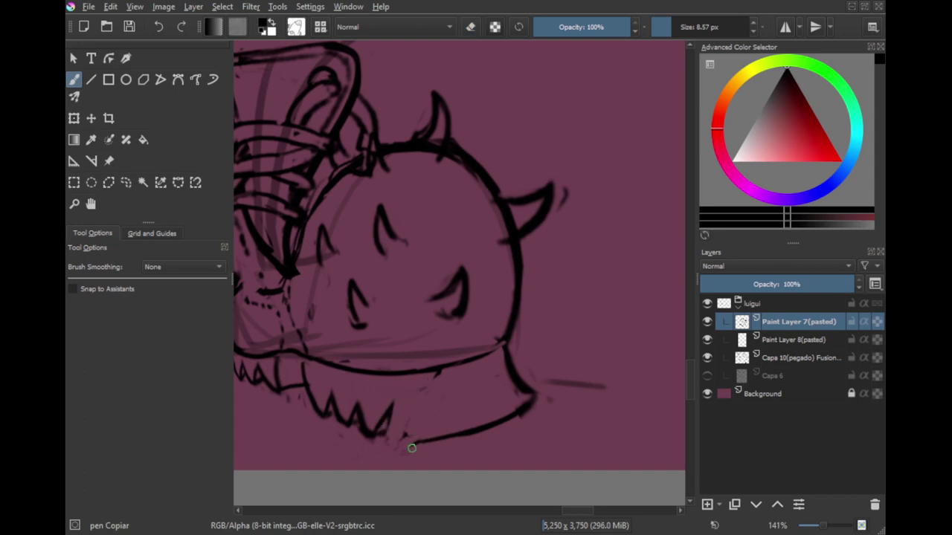
drag(404, 445, 437, 376)
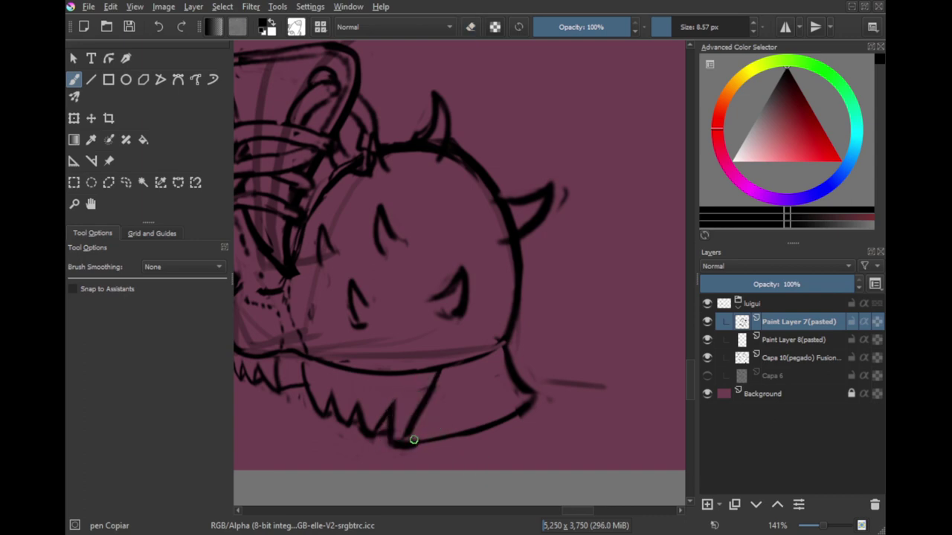
Step: Erase the slanted divider and try a nearly vertical stroke beside the last large tooth
key(e)
mouse_move(414, 440)
mouse_down()
mouse_move(431, 385)
mouse_move(412, 384)
mouse_move(416, 441)
mouse_up()
key(e)
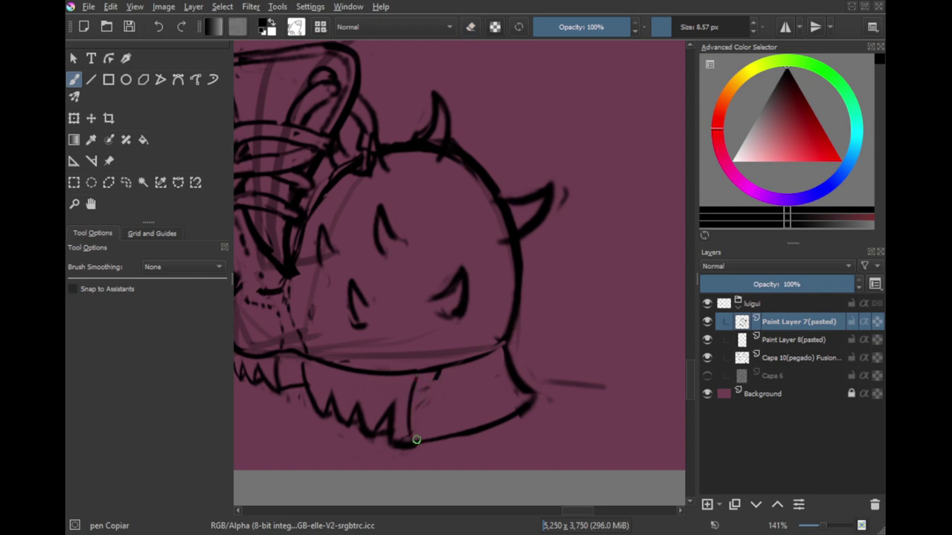
drag(449, 369, 469, 363)
key(e)
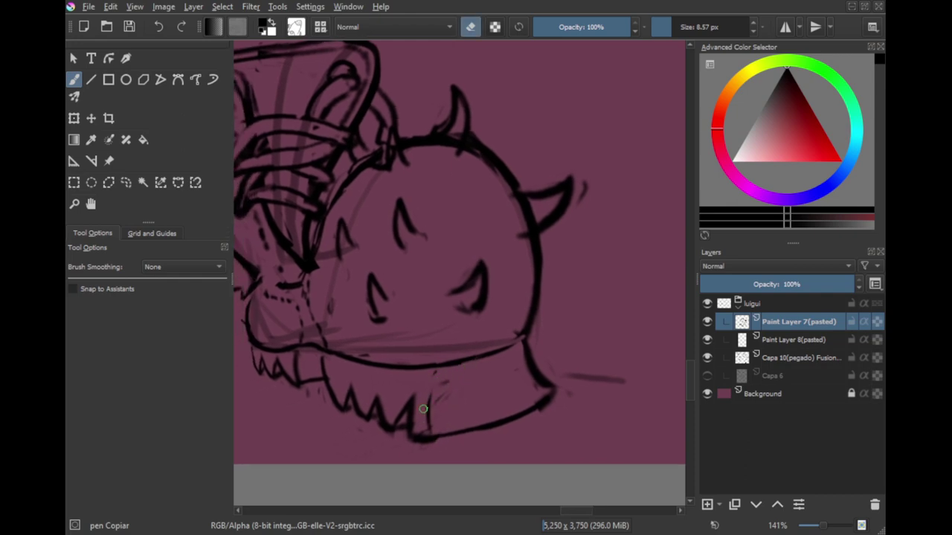
Step: Redraw the divider in front of the large sole teeth as a curve leaning forward to the sole's upper line
key(e)
mouse_move(423, 408)
mouse_down()
mouse_move(431, 433)
mouse_move(446, 370)
mouse_move(592, 390)
mouse_move(525, 384)
mouse_move(487, 394)
mouse_move(570, 364)
mouse_move(491, 395)
mouse_move(410, 399)
mouse_up()
key(e)
key(e)
key(ctrl+z)
key(e)
key(e)
drag(476, 389, 394, 402)
key(ctrl+z)
drag(481, 363, 482, 368)
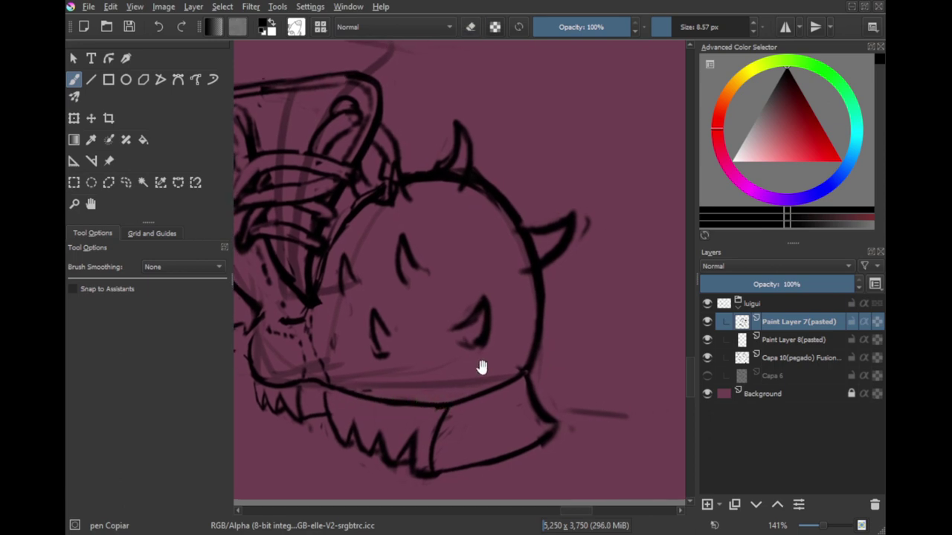
key(e)
mouse_move(445, 400)
mouse_down()
mouse_move(343, 390)
mouse_move(439, 407)
mouse_move(411, 410)
mouse_move(324, 396)
mouse_up()
key(e)
key(ctrl+z)
mouse_move(441, 408)
mouse_down()
mouse_move(299, 389)
mouse_move(437, 408)
mouse_move(323, 383)
mouse_up()
key(ctrl+z)
key(ctrl+z)
Step: Select the large sole teeth with their divider and narrow them with a perspective transform, pulling the front corners back
drag(423, 338, 446, 327)
mouse_move(465, 412)
mouse_down()
mouse_move(484, 340)
mouse_move(498, 323)
mouse_move(377, 353)
mouse_move(329, 318)
mouse_move(355, 405)
mouse_move(507, 421)
mouse_move(457, 347)
mouse_up()
key(l)
key(ctrl+t)
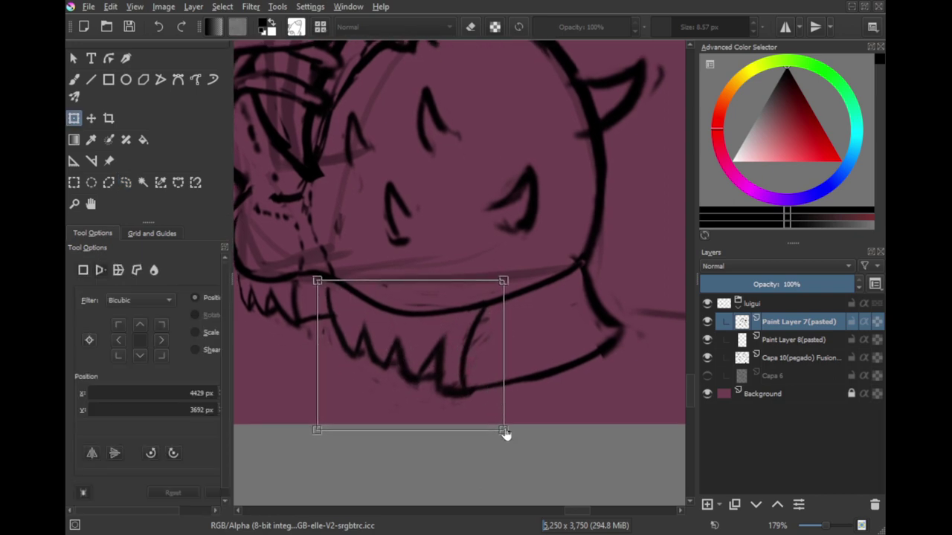
drag(505, 433, 444, 436)
drag(504, 284, 423, 305)
drag(443, 432, 438, 444)
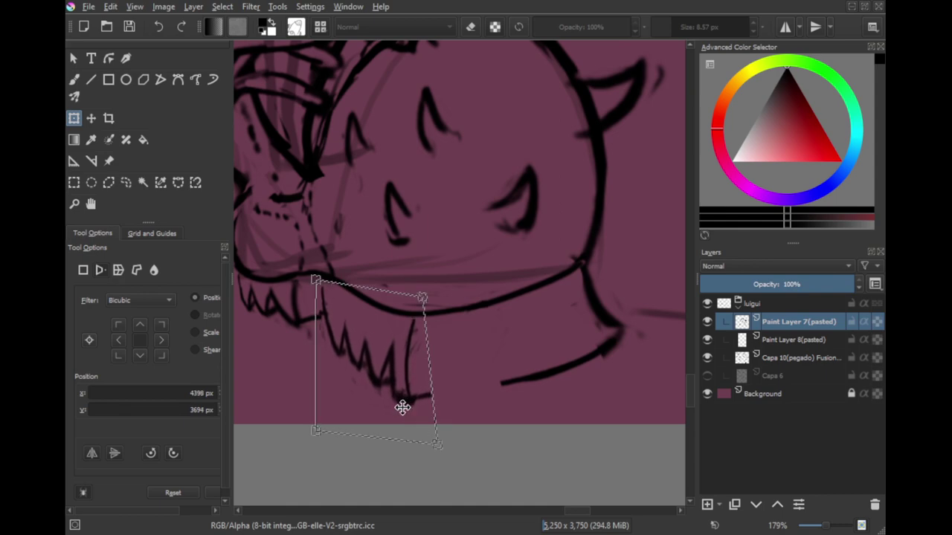
drag(317, 436, 332, 399)
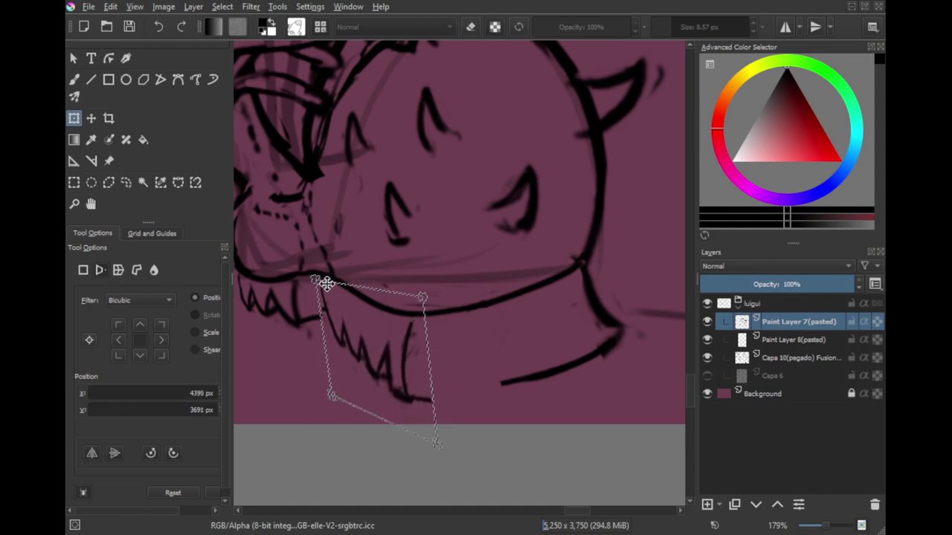
drag(318, 281, 328, 321)
drag(333, 400, 333, 387)
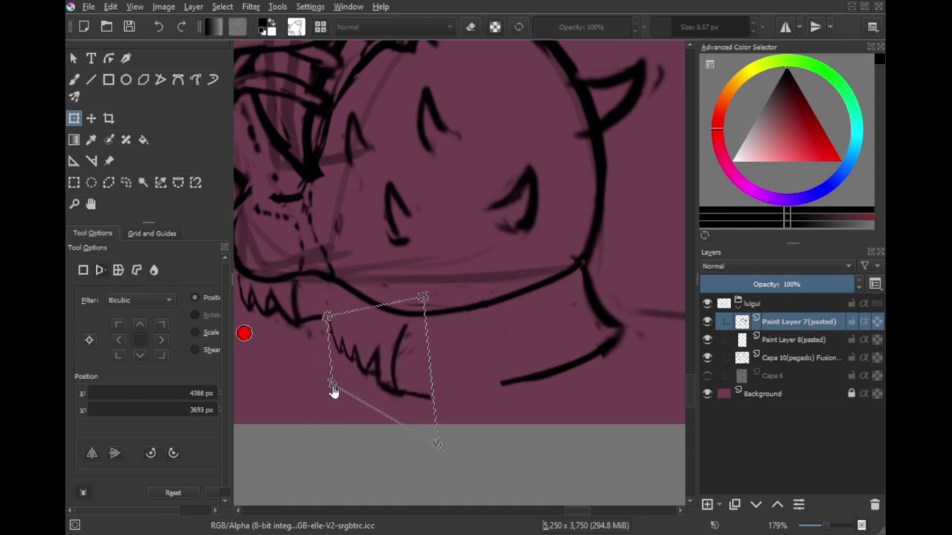
key(ctrl+z)
key(ctrl+z)
key(ctrl+z)
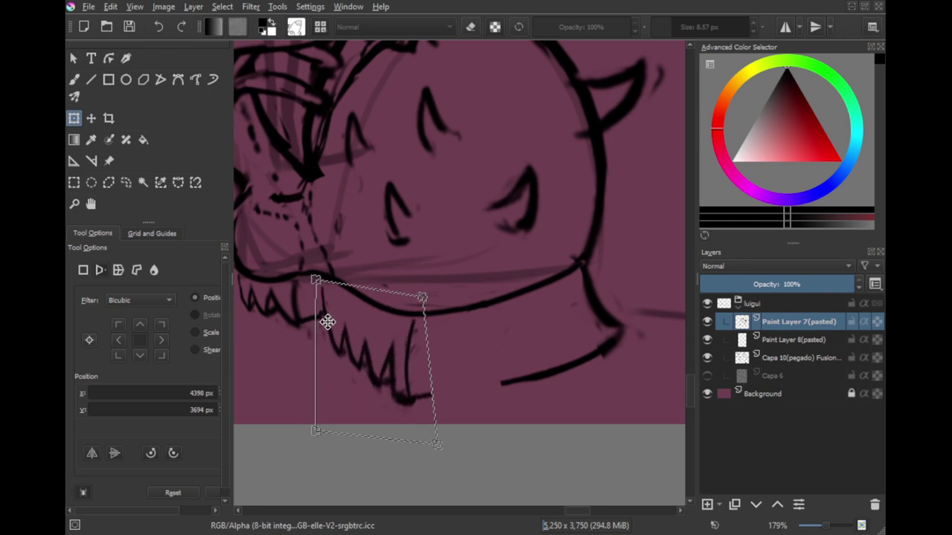
Step: Raise the lower rear corner of the teeth's perspective transform, nudge the upper rear corner forward, and apply it
drag(318, 431, 330, 402)
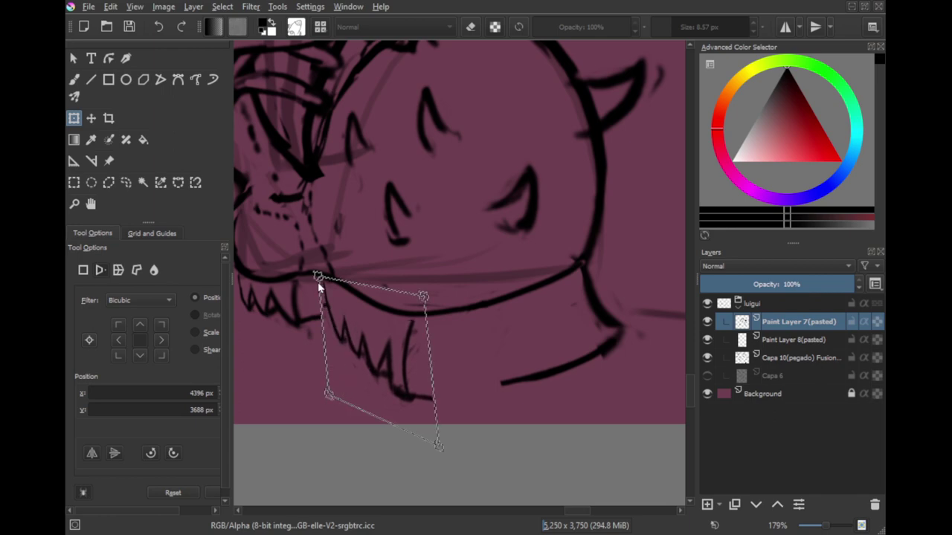
drag(318, 288, 325, 284)
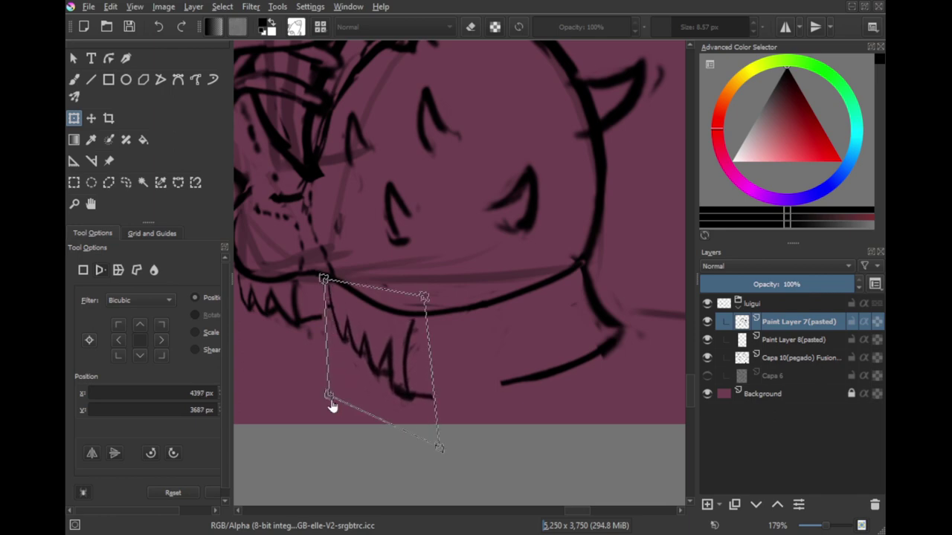
mouse_move(332, 405)
mouse_down()
mouse_move(330, 388)
mouse_move(334, 395)
mouse_up()
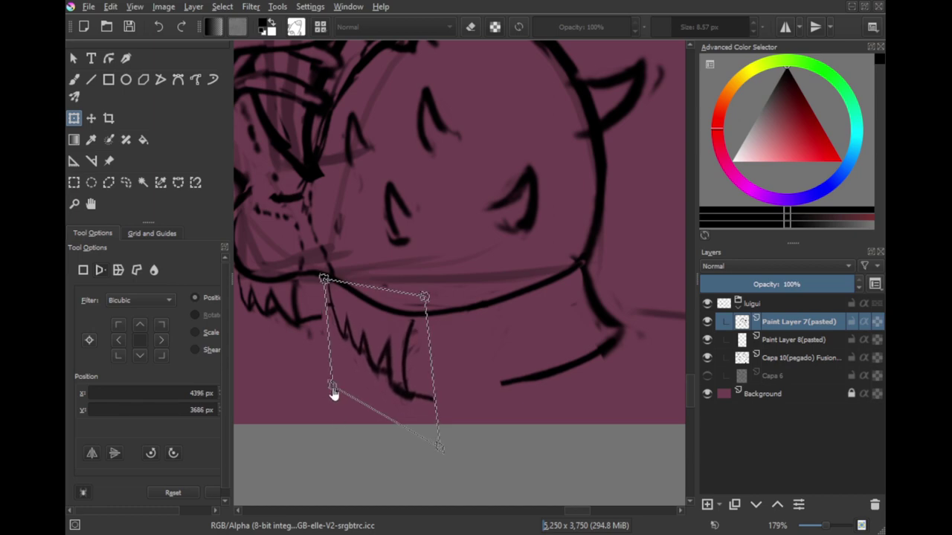
key(l)
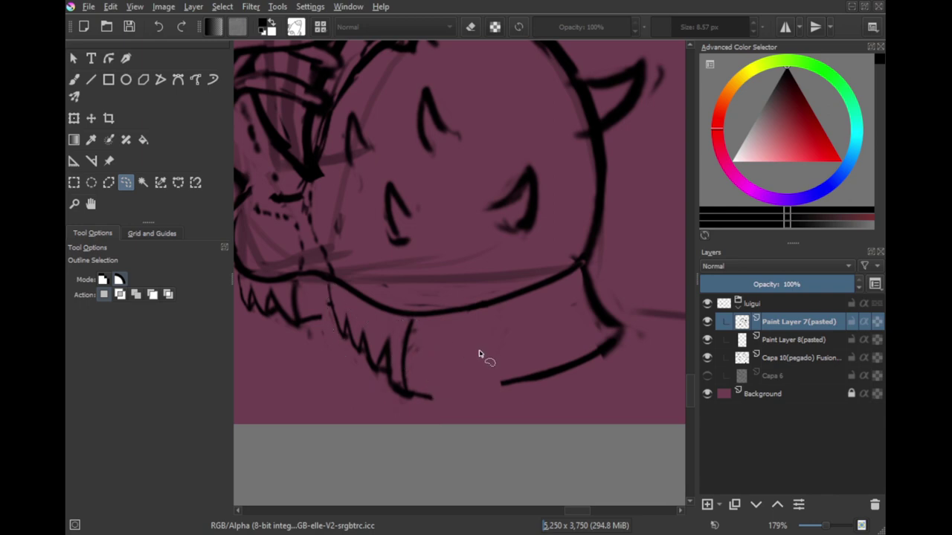
Step: Extend the sole's lower edge from the reshaped large teeth to the existing line under the toe
key(b)
drag(414, 394, 548, 377)
mouse_move(400, 372)
mouse_down()
mouse_move(456, 372)
mouse_move(482, 359)
mouse_up()
Step: Select the small rear sole teeth and compress them with a perspective transform to match the large teeth
key(l)
mouse_move(429, 334)
mouse_down()
mouse_move(428, 306)
mouse_move(393, 277)
mouse_move(340, 329)
mouse_move(364, 354)
mouse_up()
key(ctrl+t)
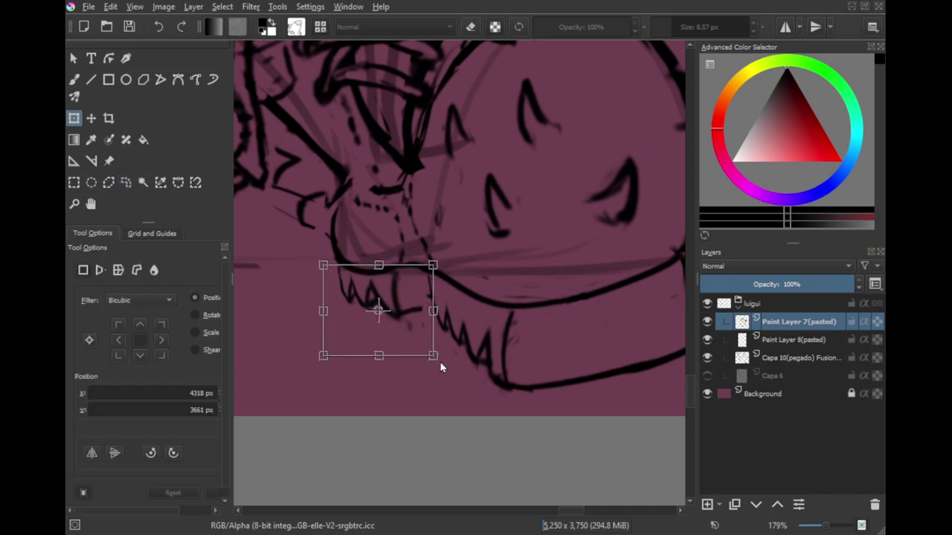
drag(422, 349, 361, 383)
drag(262, 390, 271, 364)
drag(263, 302, 268, 302)
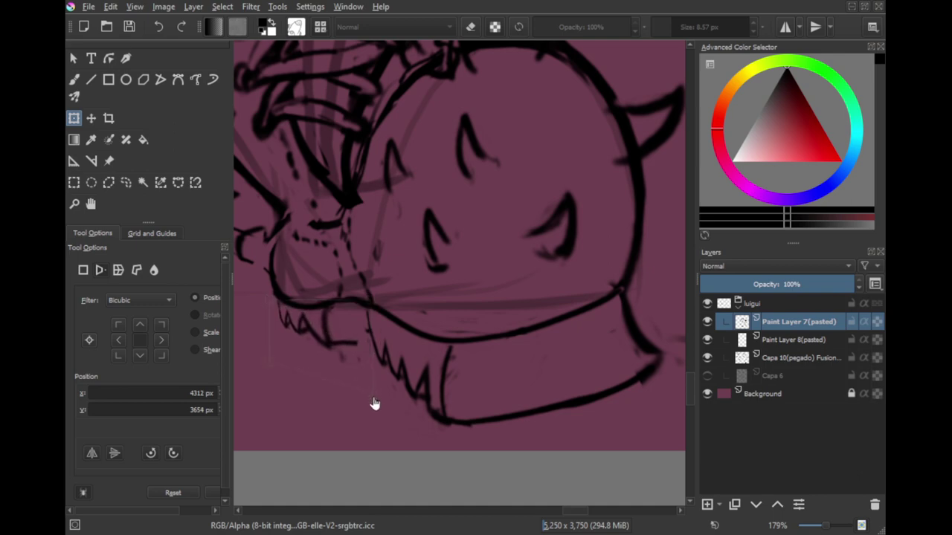
key(b)
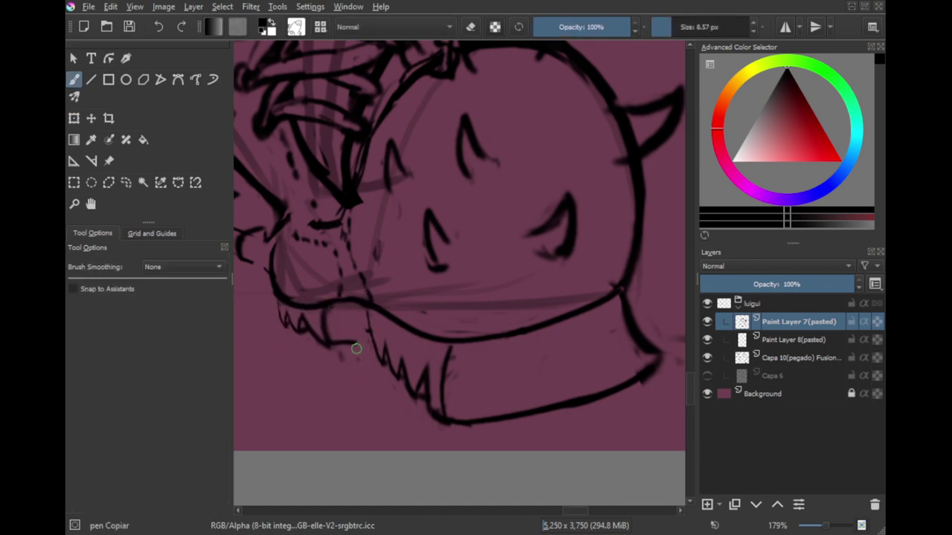
Step: Add short texture strokes along the front band of the sole and save the drawing
key(e)
key(e)
drag(374, 351, 362, 408)
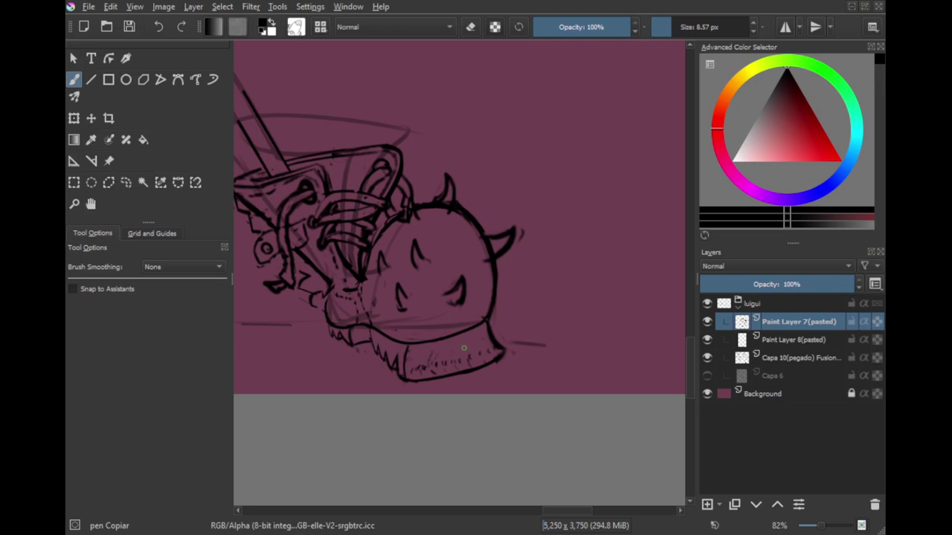
drag(465, 351, 553, 346)
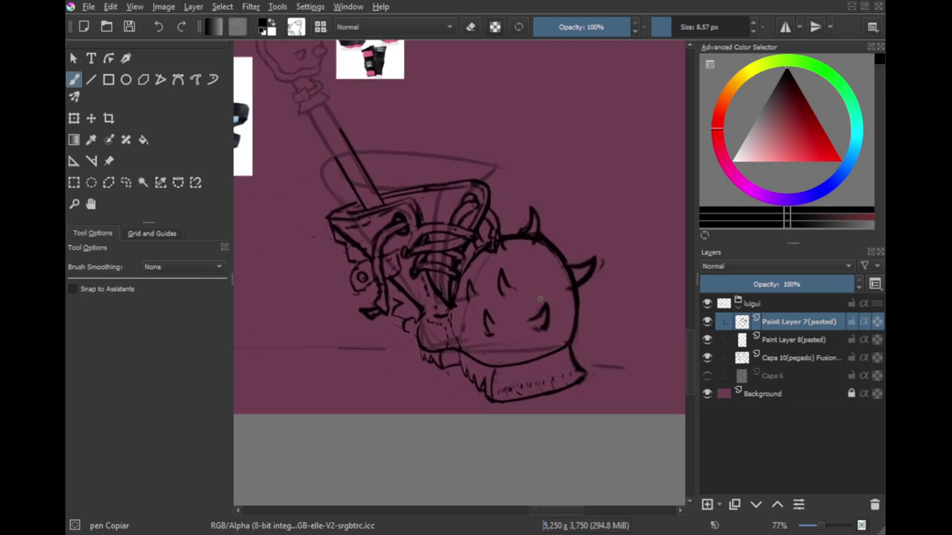
key(ctrl+s)
Step: Remove the rearmost spike on the toe's side and redraw it as a small curved spike
mouse_move(504, 314)
mouse_down()
mouse_move(525, 276)
mouse_move(437, 327)
mouse_up()
key(l)
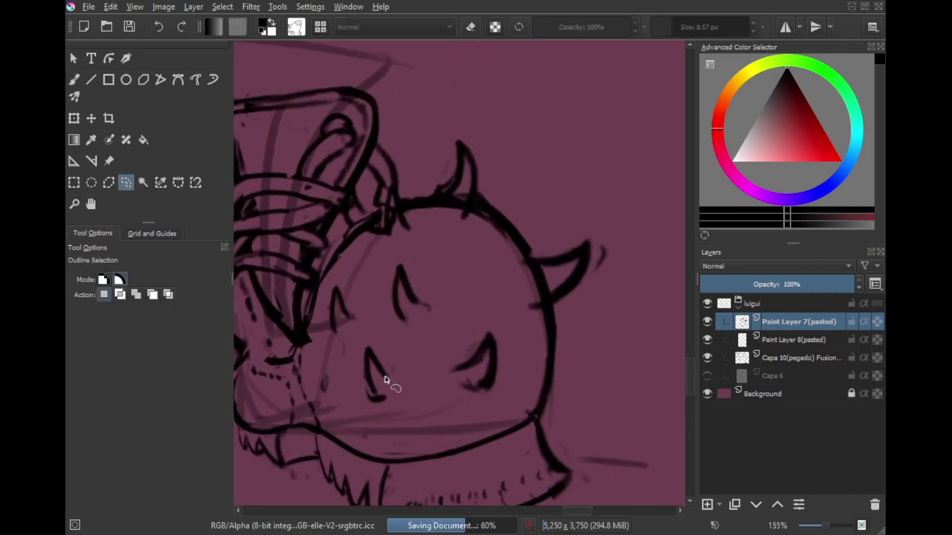
key(b)
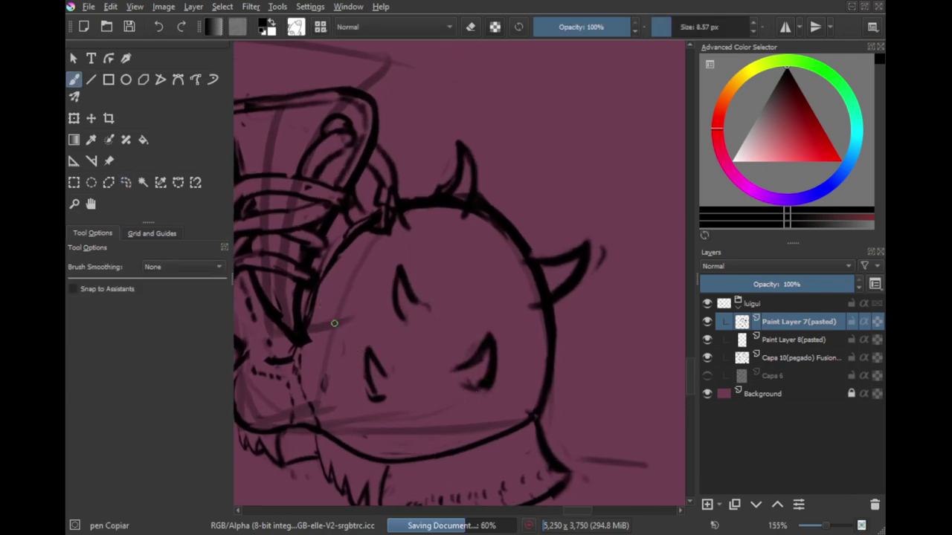
key(e)
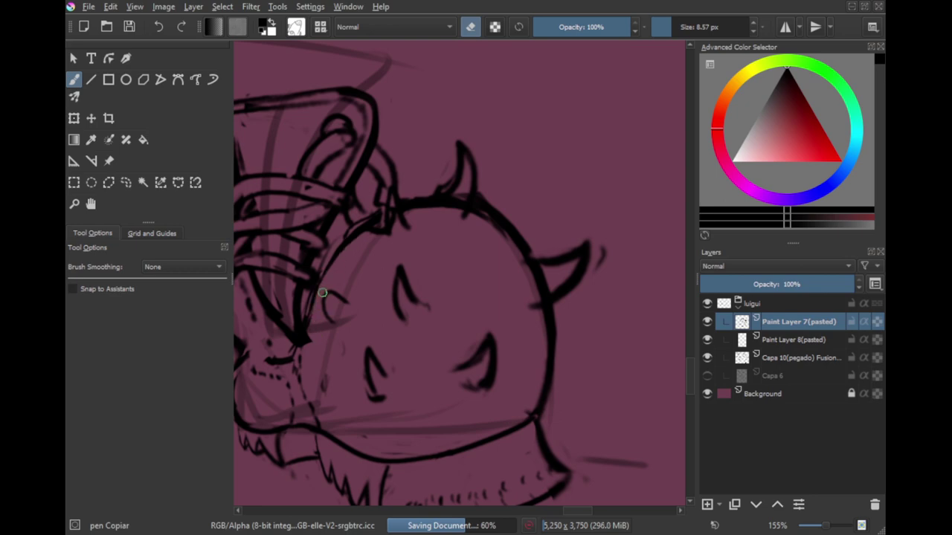
Step: On Paint Layer 8(pasted), delete the strap lines overlapping the toe's upper rear edge
click(791, 342)
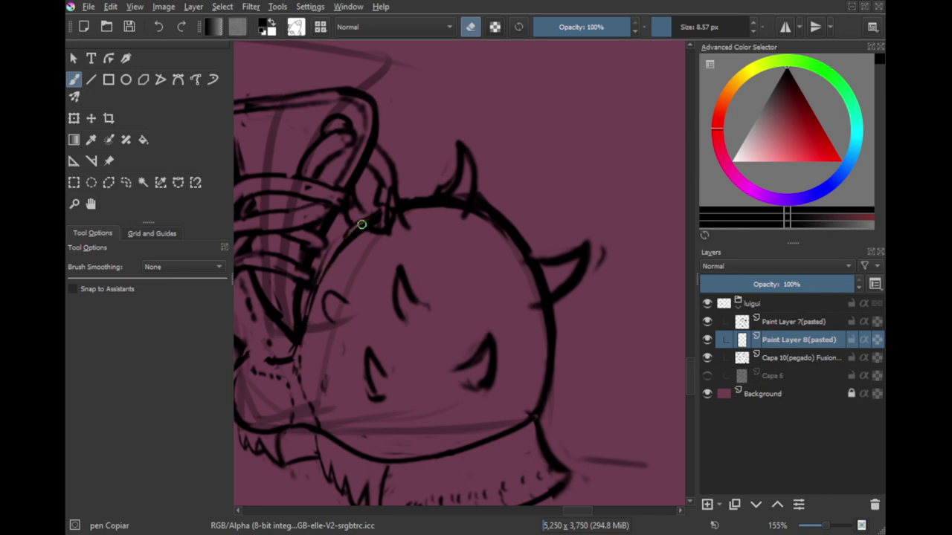
key(l)
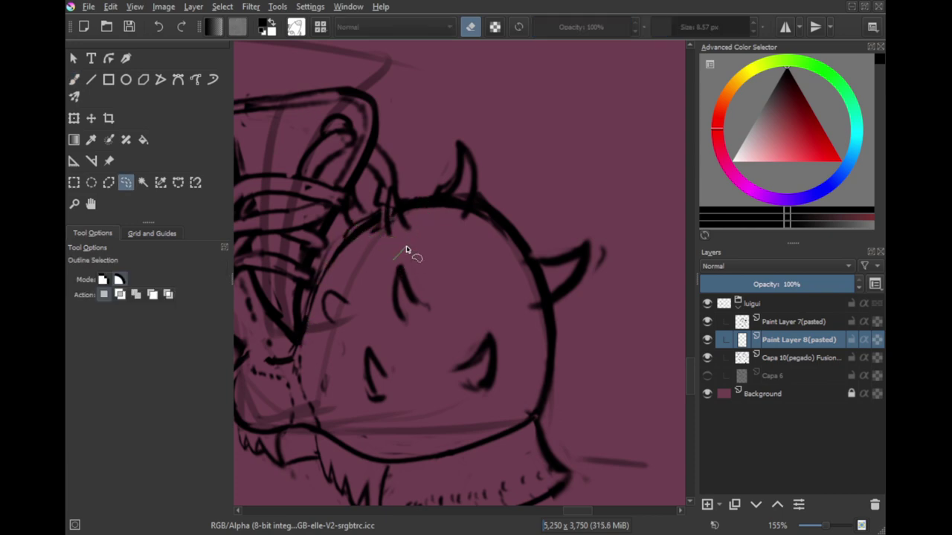
mouse_move(406, 260)
mouse_down()
mouse_move(386, 209)
mouse_move(319, 281)
mouse_move(389, 361)
mouse_up()
key(Delete)
key(ctrl+shift+a)
drag(365, 330, 387, 344)
mouse_move(426, 238)
mouse_down()
mouse_move(428, 195)
mouse_move(380, 288)
mouse_up()
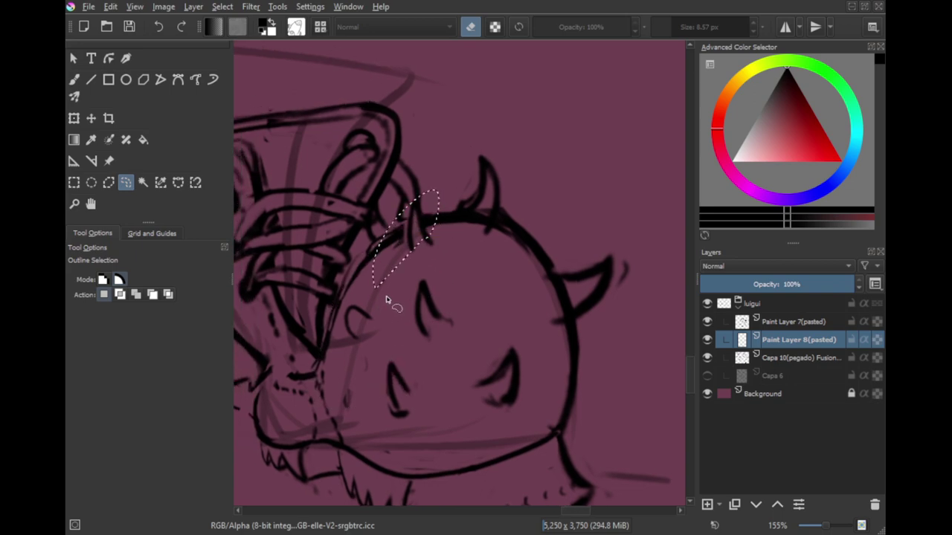
key(Delete)
Step: Delete the remaining strap loop between the boot's cuff and the toe's rear top spike, and save the drawing
mouse_move(421, 204)
mouse_down()
mouse_move(389, 257)
mouse_move(415, 214)
mouse_up()
key(Delete)
key(Delete)
key(ctrl+shift+a)
drag(393, 258, 377, 301)
key(Delete)
key(ctrl+shift+a)
mouse_move(383, 255)
mouse_down()
mouse_move(371, 220)
mouse_move(415, 203)
mouse_up()
key(Delete)
key(ctrl+shift+a)
drag(397, 261, 472, 253)
scroll(463, 249, down, 2)
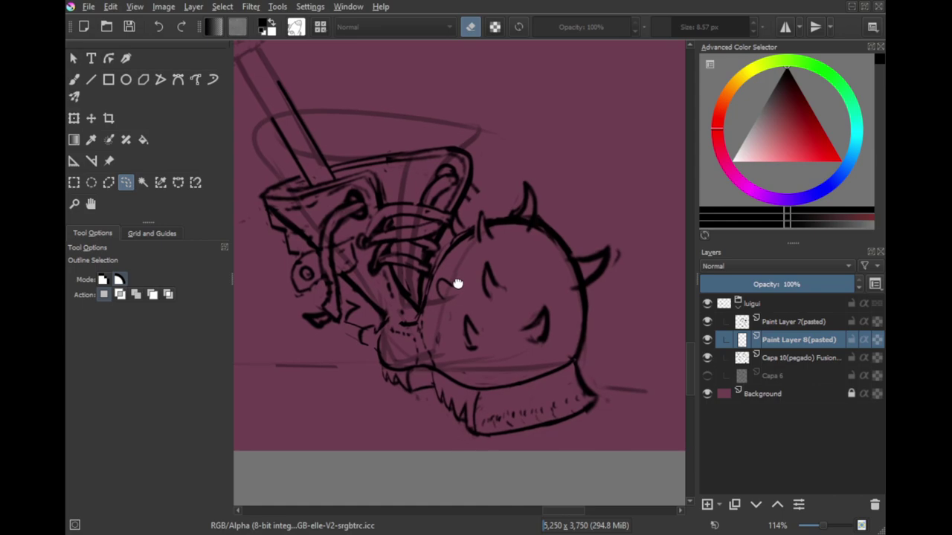
key(b)
scroll(435, 249, up, 2)
key(ctrl+s)
Step: On Paint Layer 7(pasted), redraw the toe's rear edge as one curve running down to the lower tip of the lacing
key(l)
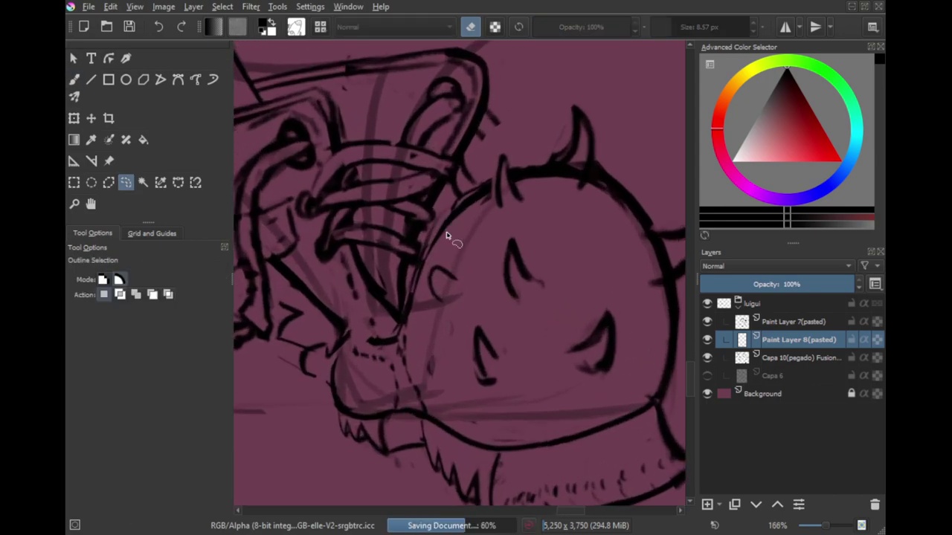
drag(453, 222, 398, 336)
mouse_move(484, 316)
mouse_down()
mouse_move(469, 339)
mouse_move(406, 336)
mouse_move(403, 323)
mouse_up()
key(b)
click(793, 327)
click(791, 347)
click(791, 331)
scroll(428, 230, up, 1)
key(e)
drag(427, 217, 373, 312)
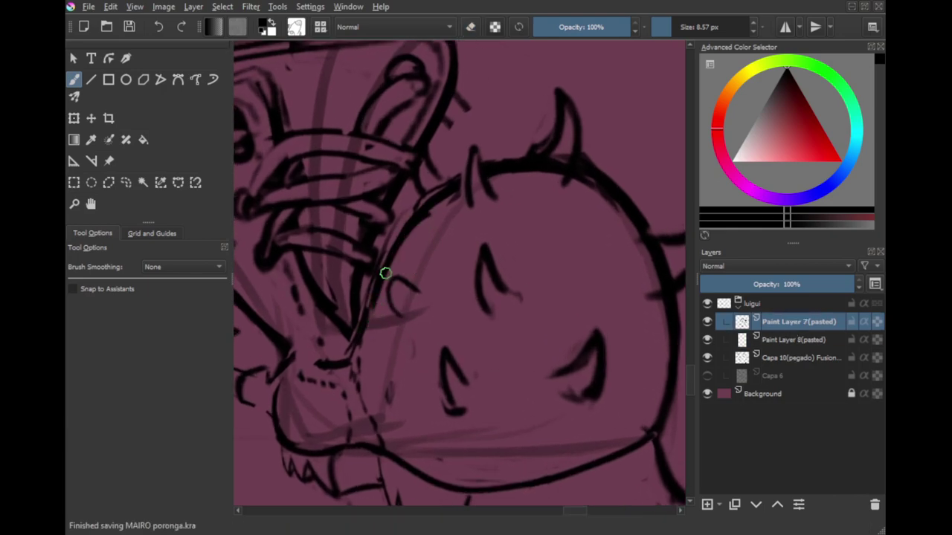
key(ctrl+z)
drag(422, 204, 361, 327)
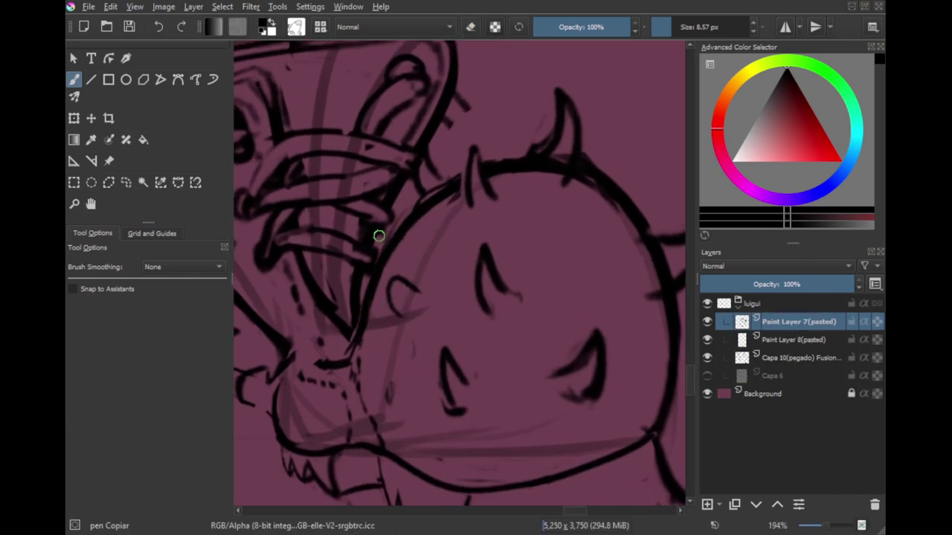
Step: Erase the stray ends below the lacing's tip and redraw the lines joining it to the toe's rear edge
key(e)
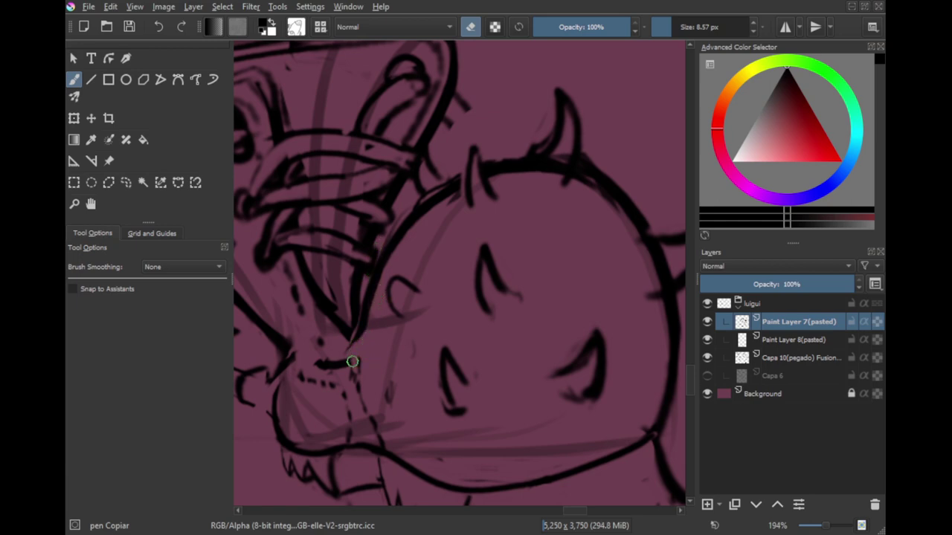
drag(353, 362, 315, 369)
key(e)
drag(355, 330, 308, 357)
key(e)
key(e)
key(e)
mouse_move(361, 344)
mouse_down()
mouse_move(376, 295)
mouse_move(352, 334)
mouse_move(316, 357)
mouse_move(349, 345)
mouse_move(319, 355)
mouse_up()
key(e)
key(e)
key(e)
Step: Redraw the rearmost side spike as a small closed, rounded spike
mouse_move(410, 348)
mouse_down()
mouse_move(410, 357)
mouse_move(379, 262)
mouse_move(378, 312)
mouse_move(375, 296)
mouse_move(387, 324)
mouse_move(403, 296)
mouse_move(388, 323)
mouse_move(377, 280)
mouse_move(403, 307)
mouse_move(374, 283)
mouse_up()
key(e)
key(e)
key(e)
key(e)
mouse_move(380, 322)
mouse_down()
mouse_move(378, 280)
mouse_move(391, 291)
mouse_up()
drag(500, 316, 434, 343)
Step: Erase the upper middle spike's outline and redraw it wider, with a rounded rear side and a point aimed forward
key(e)
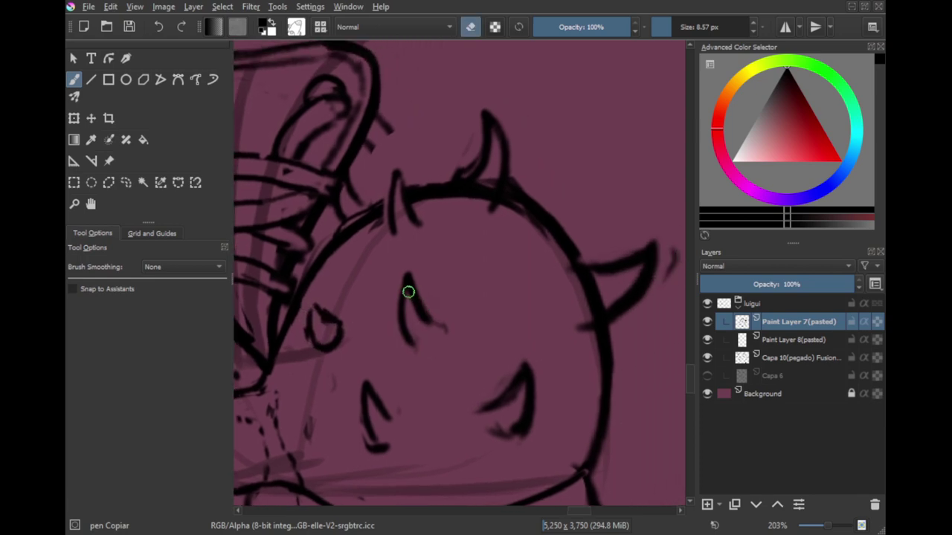
mouse_move(408, 291)
mouse_down()
mouse_move(403, 339)
mouse_move(421, 321)
mouse_move(409, 279)
mouse_move(451, 308)
mouse_up()
key(e)
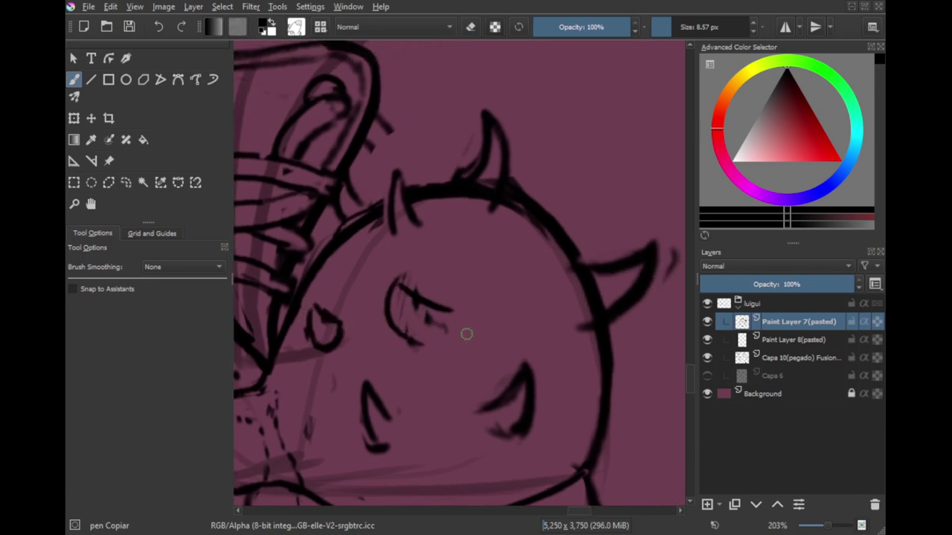
drag(473, 344, 436, 342)
Step: Erase the front spike's heavy strokes and redraw it as a curved spike with a closed, rounded base
key(e)
drag(482, 363, 456, 427)
mouse_move(471, 429)
mouse_down()
mouse_move(493, 384)
mouse_move(485, 430)
mouse_move(495, 426)
mouse_move(504, 367)
mouse_up()
key(e)
drag(459, 403, 478, 357)
mouse_move(478, 357)
mouse_down()
mouse_move(505, 386)
mouse_move(490, 421)
mouse_move(485, 362)
mouse_up()
key(e)
key(e)
key(e)
key(e)
key(e)
drag(504, 408, 484, 360)
key(e)
mouse_move(479, 356)
mouse_down()
mouse_move(497, 371)
mouse_move(506, 413)
mouse_up()
Step: Erase the lower rear side spike's strokes and redraw it as a curved spike with a closed, rounded base
key(e)
mouse_move(384, 424)
mouse_down()
mouse_move(382, 389)
mouse_move(336, 359)
mouse_move(325, 387)
mouse_move(316, 354)
mouse_move(356, 386)
mouse_up()
key(e)
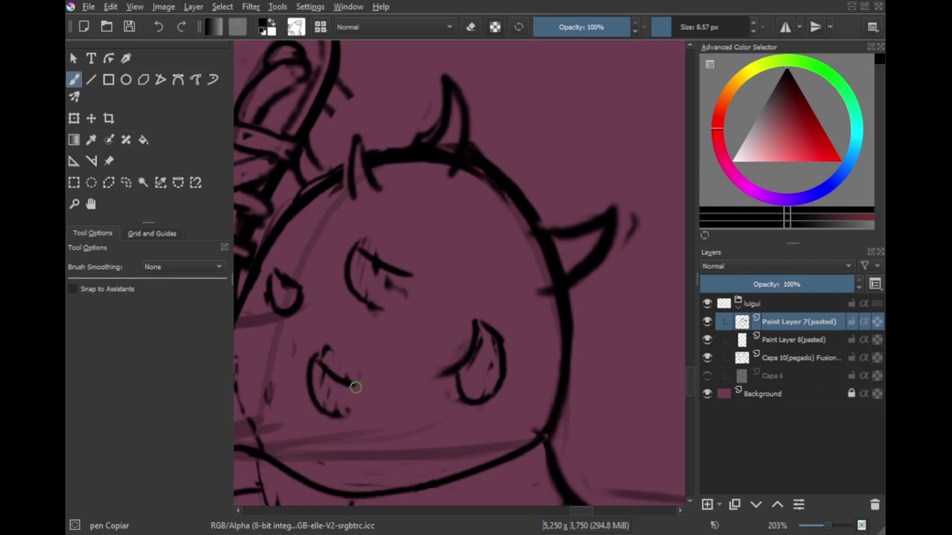
key(ctrl+z)
drag(315, 357, 355, 379)
Step: Close the upper middle spike with a rounded base and trim the stray ends around its forward point
scroll(391, 298, up, 2)
key(e)
mouse_move(367, 346)
mouse_down()
mouse_move(384, 293)
mouse_move(341, 323)
mouse_move(354, 273)
mouse_move(367, 335)
mouse_move(362, 276)
mouse_move(362, 288)
mouse_move(403, 304)
mouse_up()
key(e)
mouse_move(401, 304)
mouse_down()
mouse_move(390, 332)
mouse_move(364, 338)
mouse_move(394, 322)
mouse_move(395, 306)
mouse_up()
key(ctrl+z)
key(e)
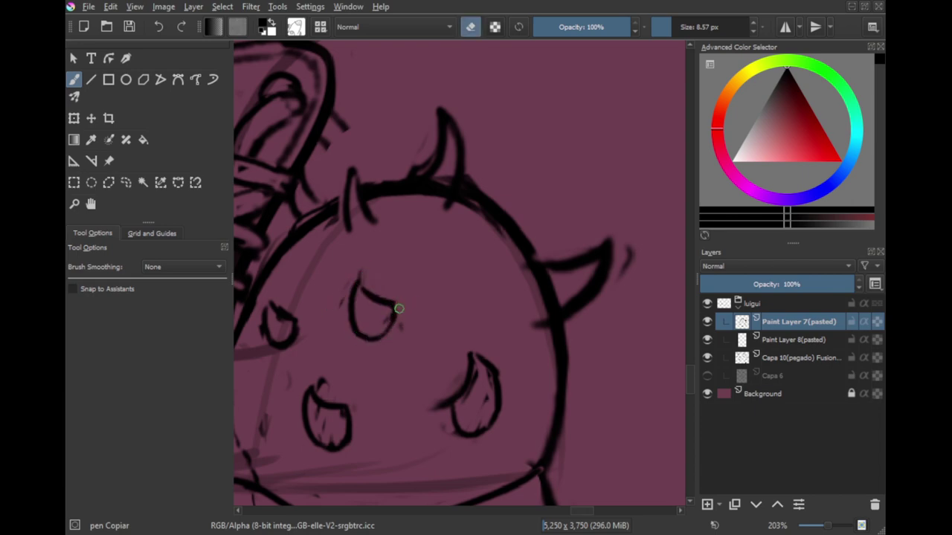
Step: Redraw the spike on the toe's upper rear outline as a shorter curved spike with a closed, rounded base
mouse_move(361, 213)
mouse_down()
mouse_move(352, 166)
mouse_move(340, 222)
mouse_move(355, 178)
mouse_move(371, 217)
mouse_move(352, 237)
mouse_move(344, 180)
mouse_move(376, 221)
mouse_up()
key(e)
key(ctrl+z)
key(ctrl+z)
key(ctrl+z)
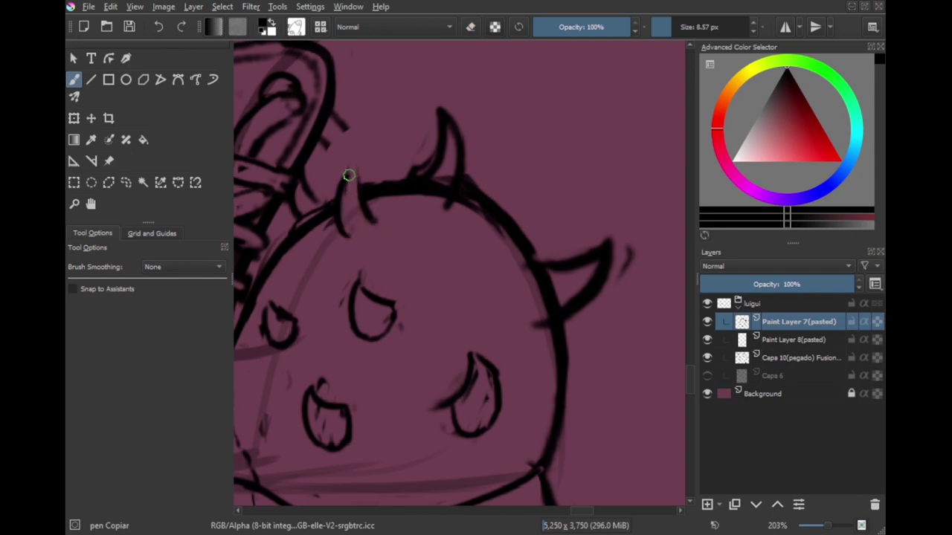
mouse_move(349, 176)
mouse_down()
mouse_move(383, 221)
mouse_move(363, 221)
mouse_move(383, 223)
mouse_move(356, 236)
mouse_up()
key(e)
key(e)
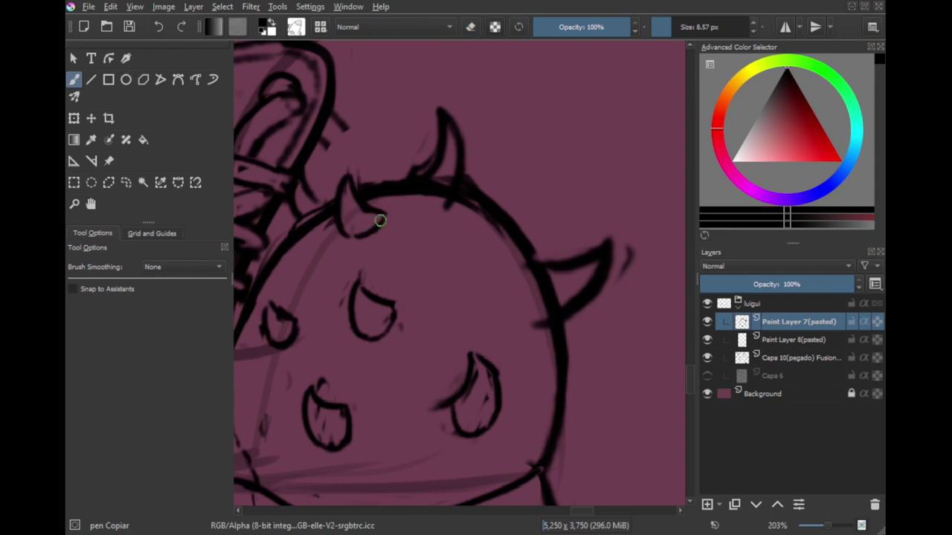
key(e)
key(e)
Step: Erase the topmost spike's heavy outline and redraw it shorter with thinner lines
mouse_move(462, 175)
mouse_down()
mouse_move(456, 210)
mouse_move(425, 195)
mouse_move(442, 160)
mouse_move(460, 217)
mouse_up()
key(e)
key(e)
key(ctrl+z)
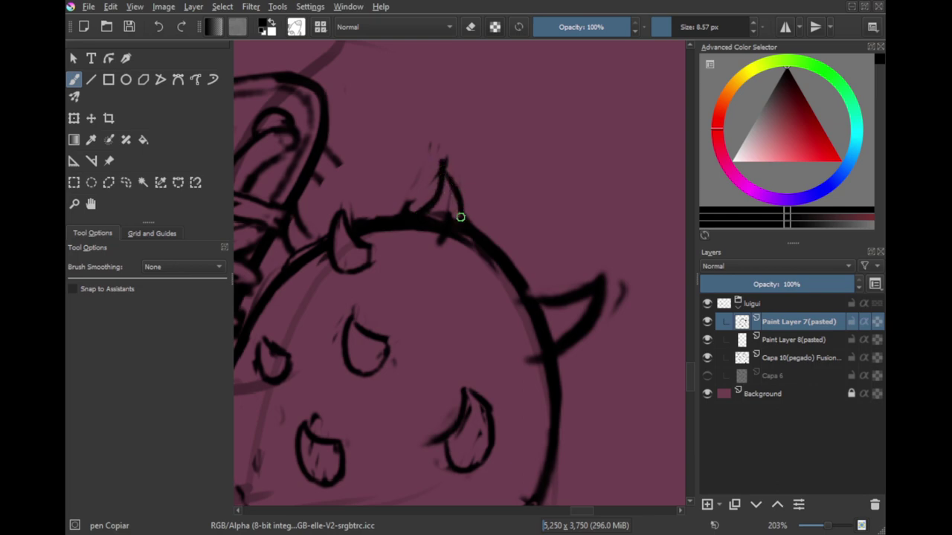
Step: Remove the large spike on the toe's front edge and redraw it as a smaller, upward-curving spike
mouse_move(536, 273)
mouse_down()
mouse_move(468, 299)
mouse_move(490, 346)
mouse_move(525, 330)
mouse_move(476, 372)
mouse_move(502, 366)
mouse_move(464, 348)
mouse_move(529, 386)
mouse_up()
key(e)
key(e)
key(l)
key(Delete)
key(ctrl+shift+a)
key(b)
mouse_move(458, 347)
mouse_down()
mouse_move(484, 383)
mouse_move(476, 387)
mouse_move(498, 341)
mouse_move(502, 351)
mouse_move(495, 328)
mouse_move(450, 343)
mouse_up()
key(ctrl+z)
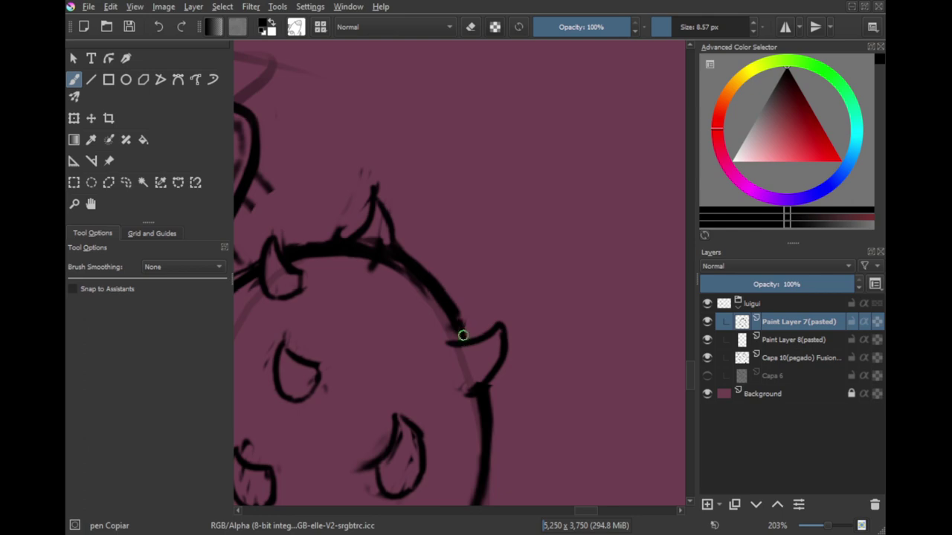
Step: Close the front-edge spike with a rounded base overlapping the toe outline, clean up its joins and save the document
key(e)
drag(476, 390, 450, 399)
key(e)
key(e)
mouse_move(503, 374)
mouse_down()
mouse_move(507, 333)
mouse_move(483, 387)
mouse_up()
key(e)
ctrl+scroll(449, 345, down, 7)
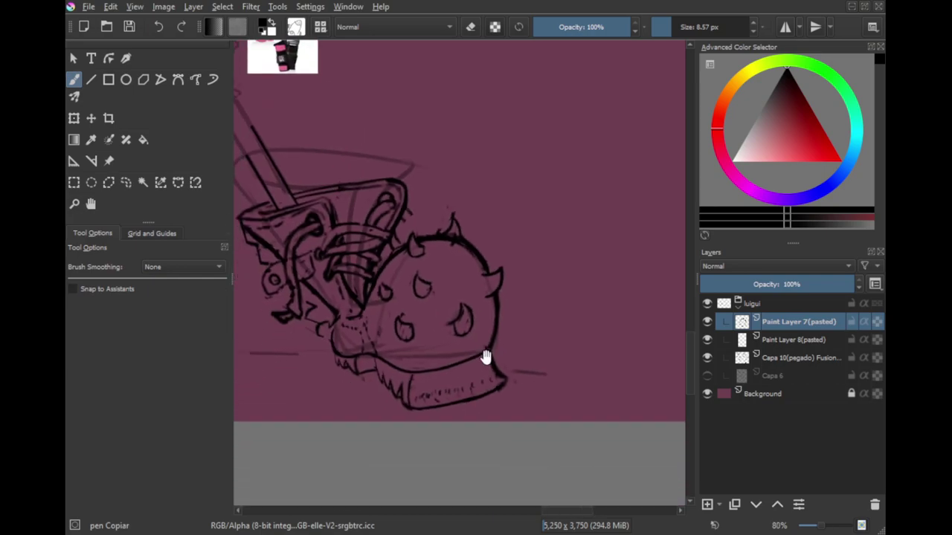
ctrl+scroll(481, 403, up, 6)
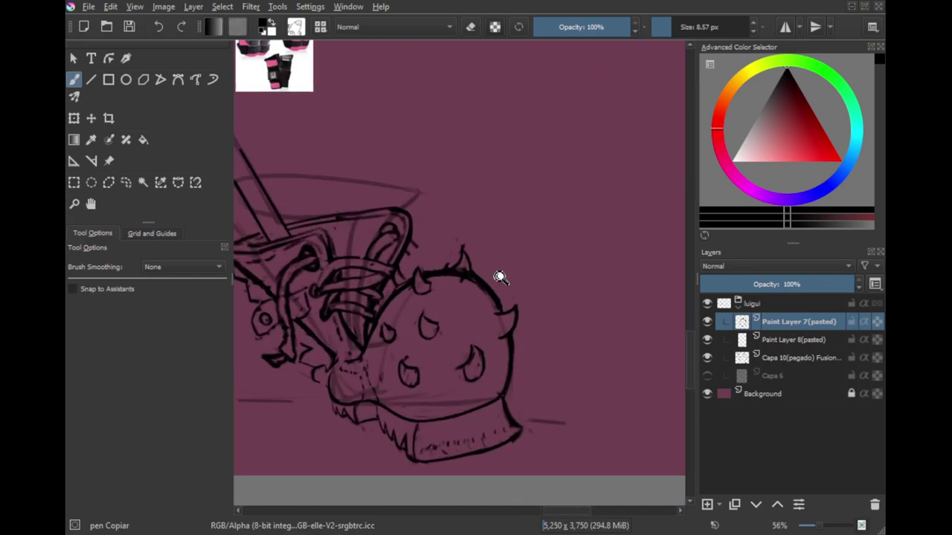
drag(486, 331, 481, 331)
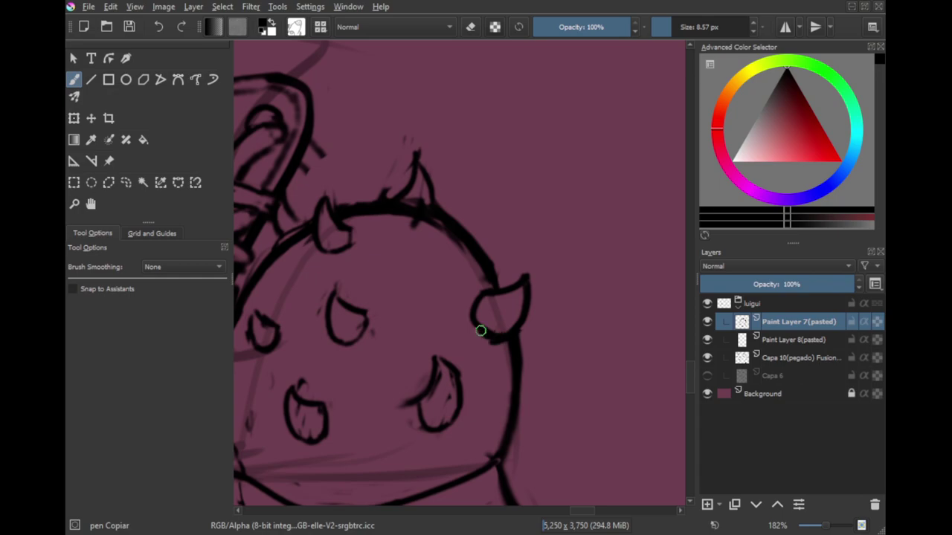
drag(448, 227, 482, 320)
key(ctrl+s)
Step: Curve the sole line's rear end upward and merge Paint Layer 7(pasted) down into Paint Layer 8(pasted)
scroll(456, 279, down, 3)
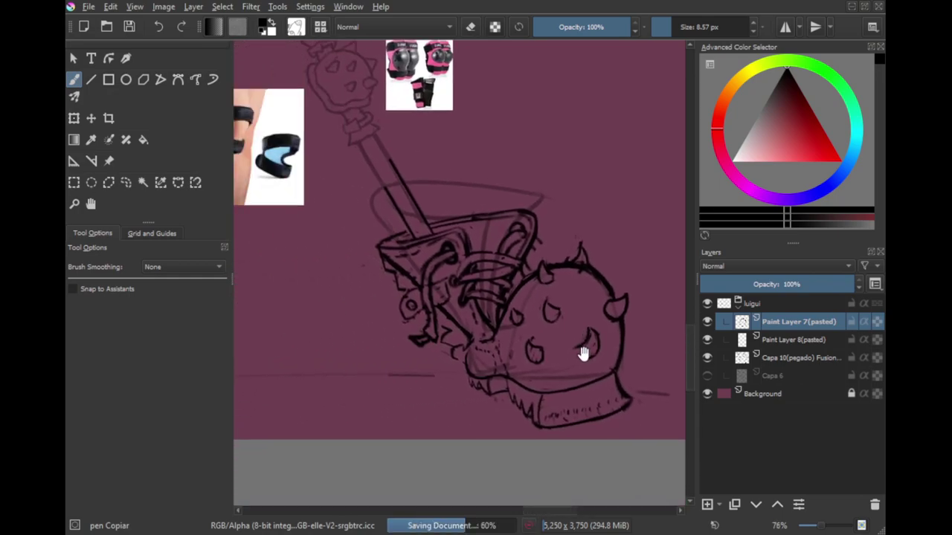
scroll(451, 278, up, 5)
key(e)
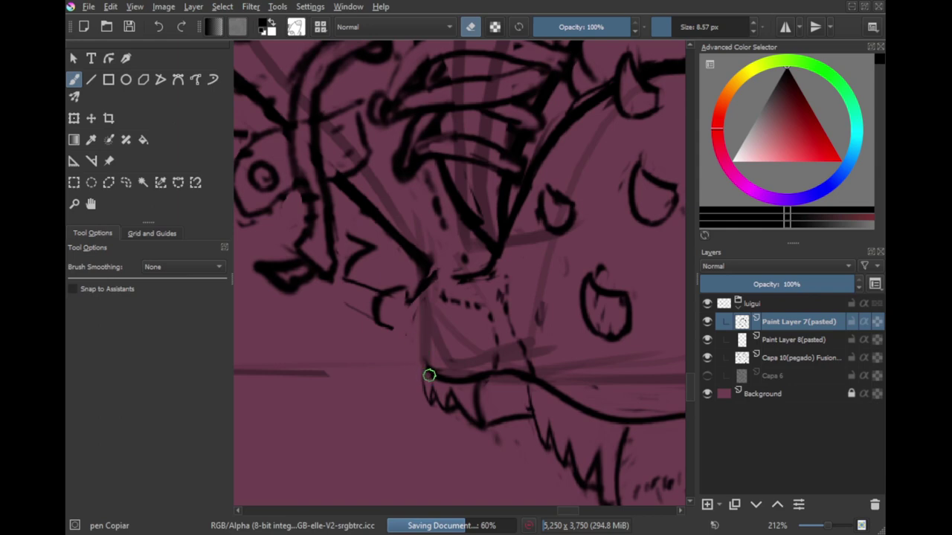
key(e)
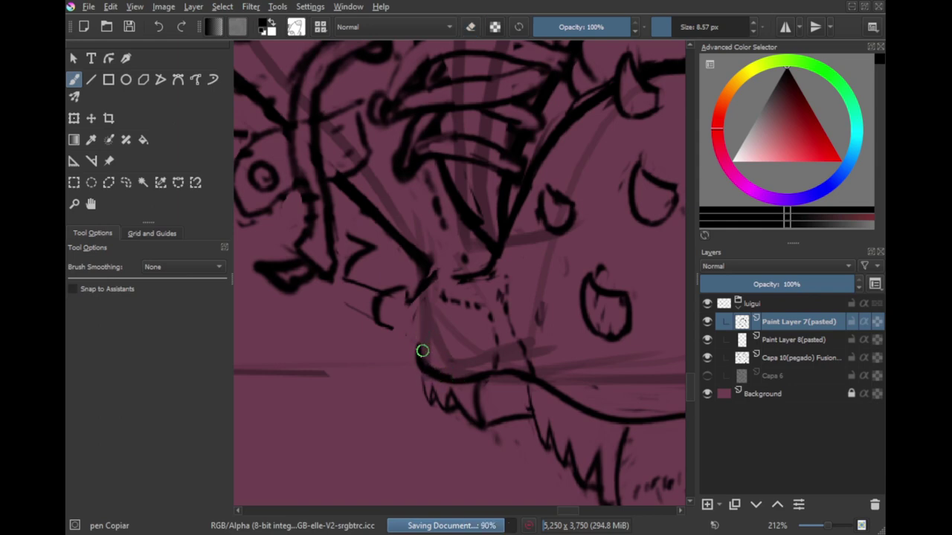
drag(421, 350, 417, 321)
key(ctrl+z)
key(e)
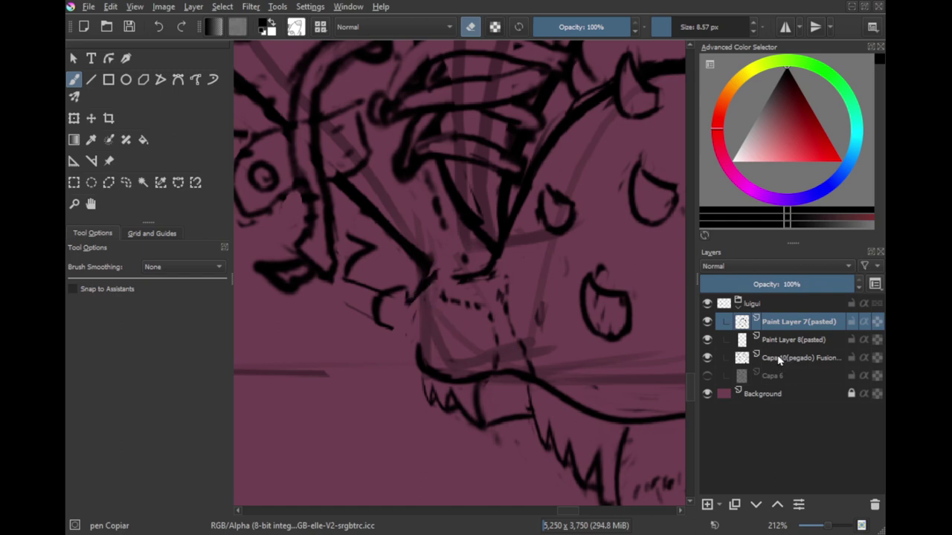
key(ctrl+e)
key(e)
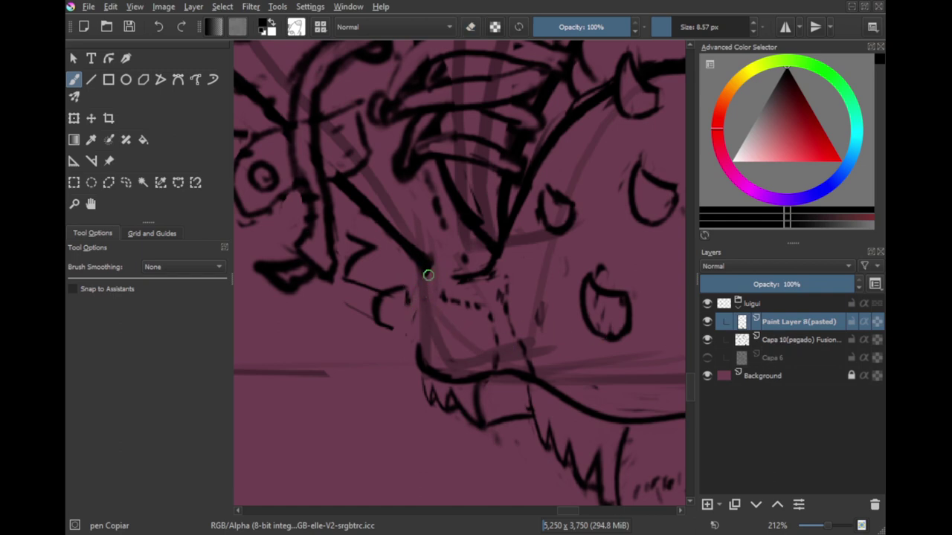
Step: Draw the boot's rear edge from the slanted leg outline down to the sole and redraw the sole line's rear arch
drag(425, 272, 413, 359)
scroll(421, 344, down, 3)
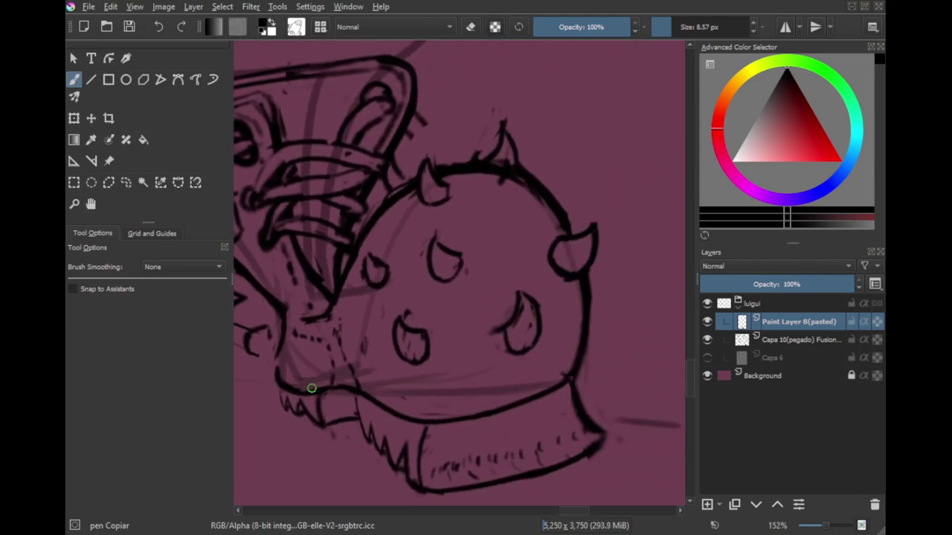
key(e)
key(e)
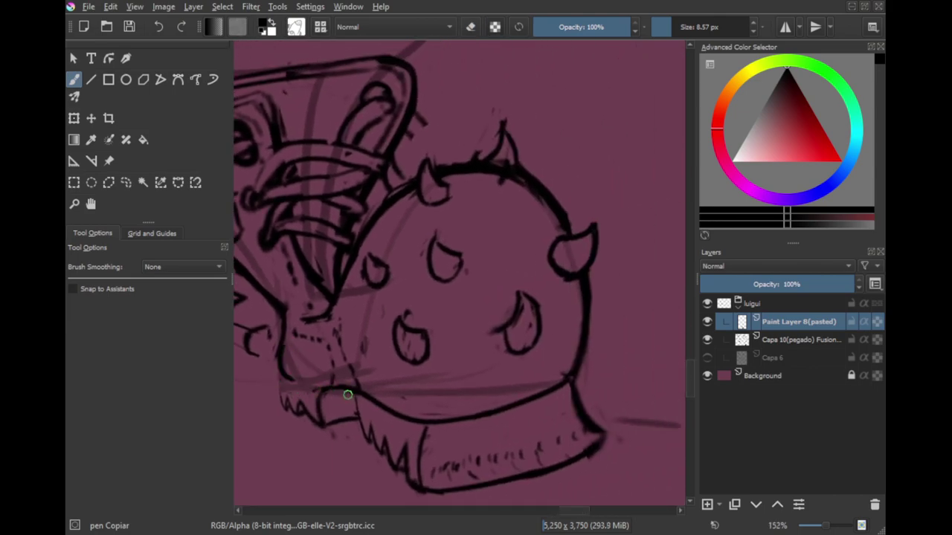
key(e)
drag(353, 391, 325, 389)
key(e)
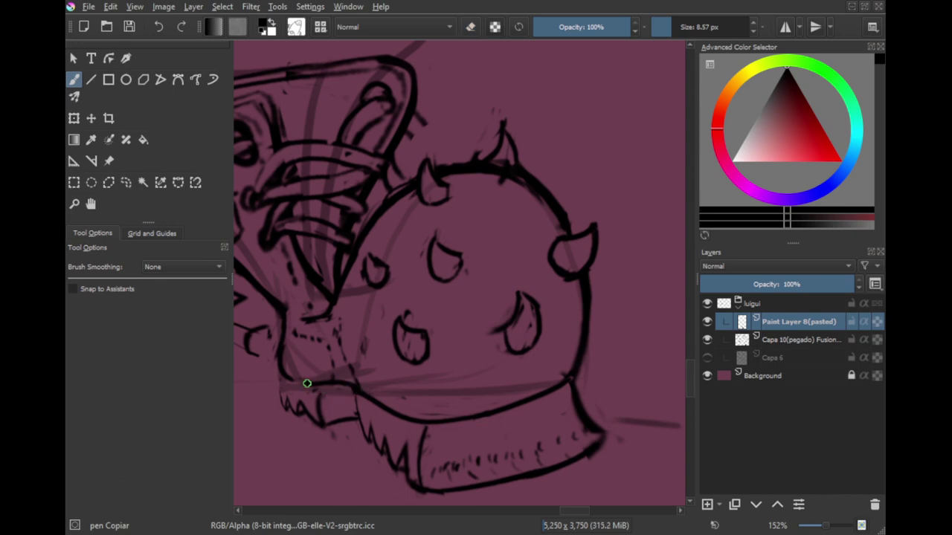
key(e)
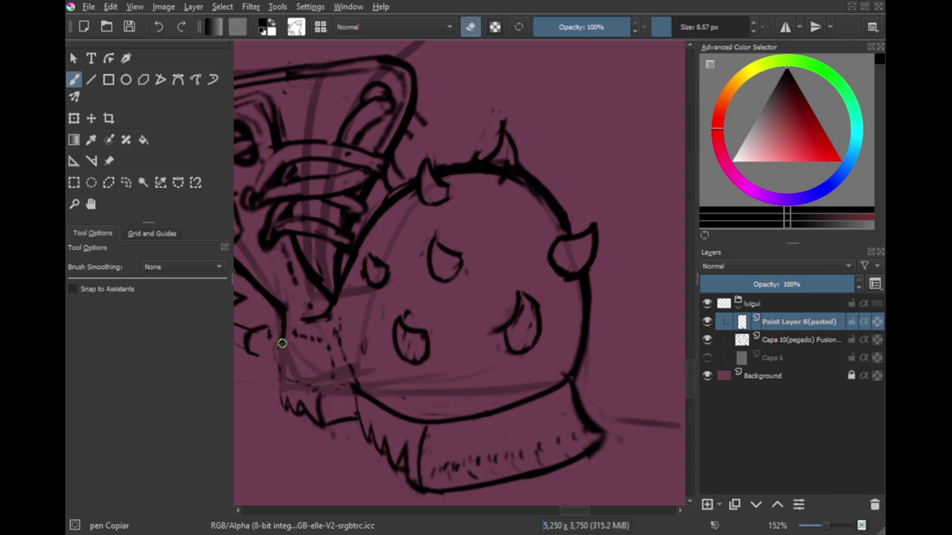
key(e)
drag(298, 383, 352, 387)
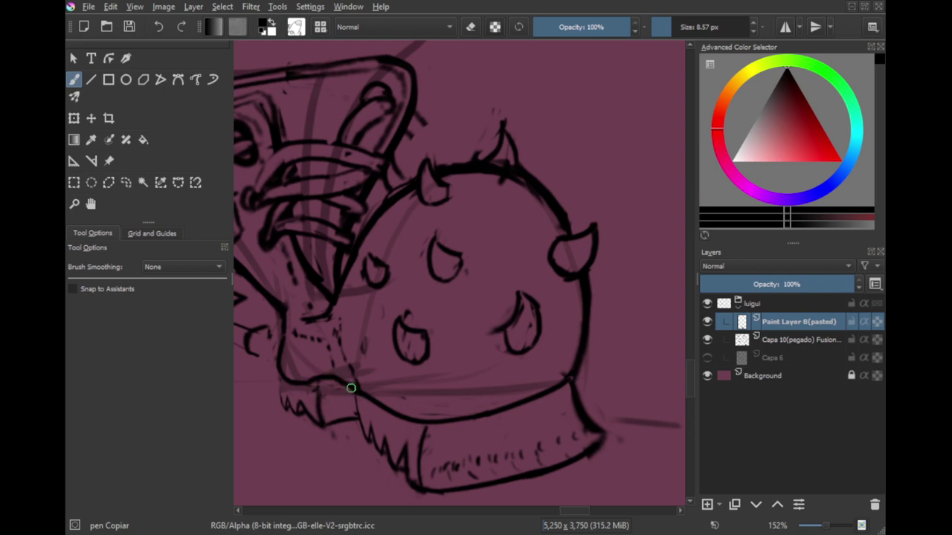
Step: Erase the kinked lower part of the boot's rear edge and redraw it as a straighter line to the sole
key(e)
key(e)
key(e)
key(e)
scroll(284, 405, up, 2)
key(e)
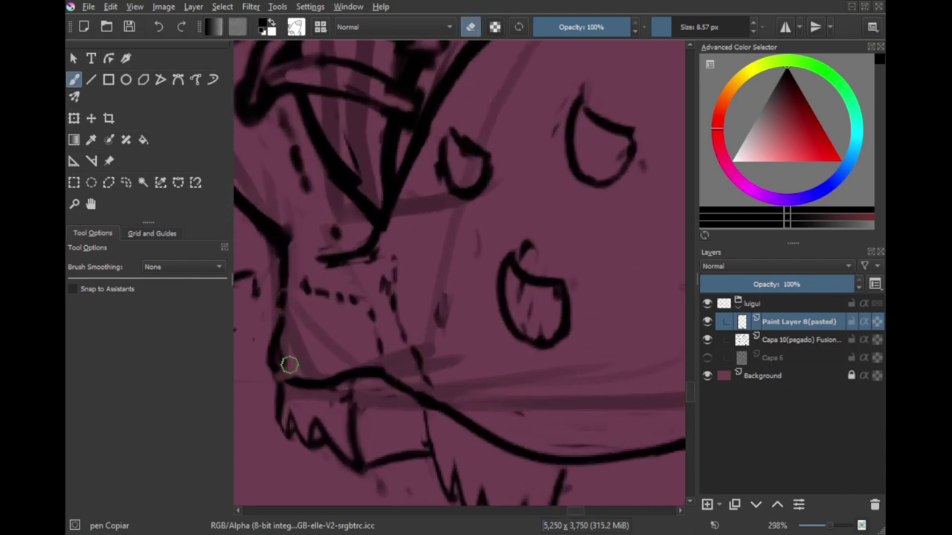
key(e)
mouse_move(289, 377)
mouse_down()
mouse_move(275, 353)
mouse_move(268, 367)
mouse_move(290, 316)
mouse_move(271, 355)
mouse_up()
key(e)
key(e)
key(e)
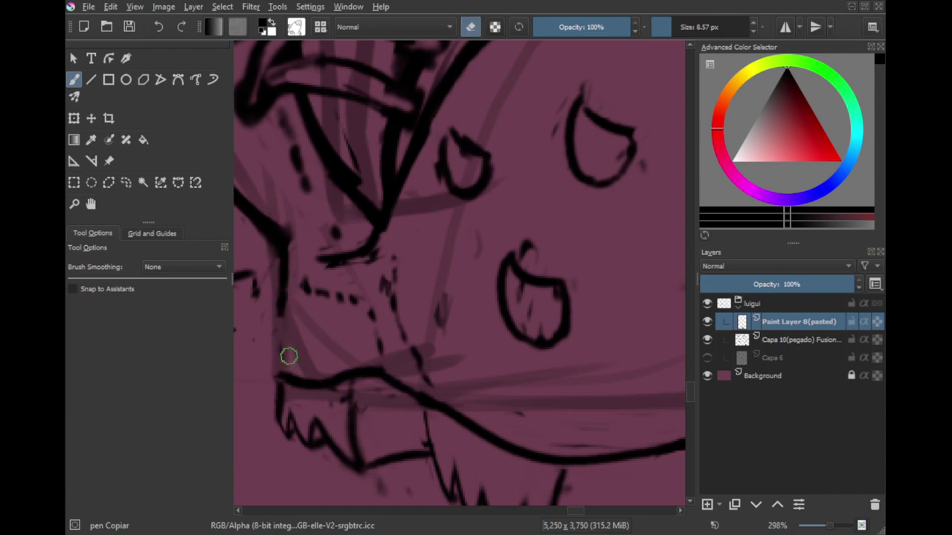
mouse_move(285, 307)
mouse_down()
mouse_move(275, 377)
mouse_move(291, 382)
mouse_move(282, 376)
mouse_move(297, 286)
mouse_move(292, 352)
mouse_move(276, 314)
mouse_move(284, 272)
mouse_up()
key(e)
key(ctrl+z)
key(e)
drag(266, 310, 276, 377)
drag(268, 335, 278, 296)
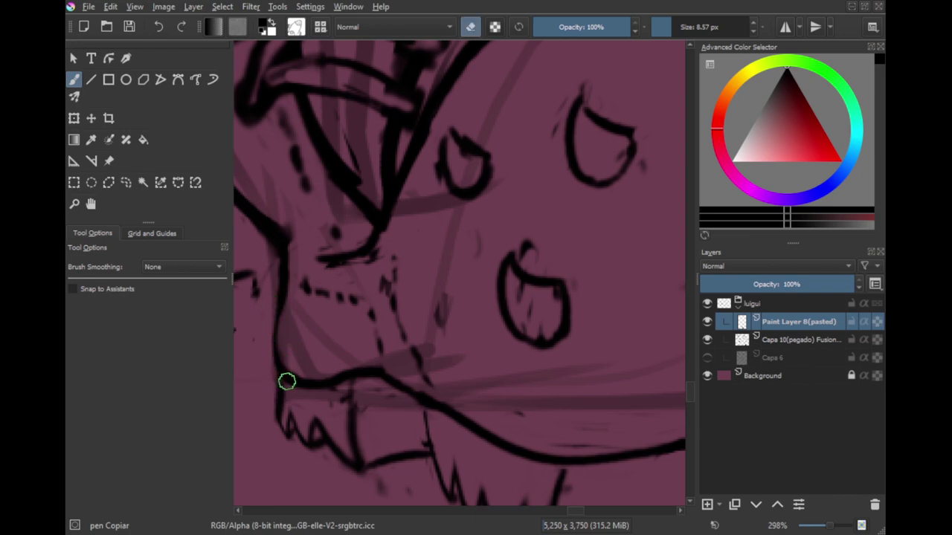
Step: Smooth the sole's rear corner and redraw the short edge linking it to the rear teeth
key(e)
key(e)
drag(283, 391, 280, 412)
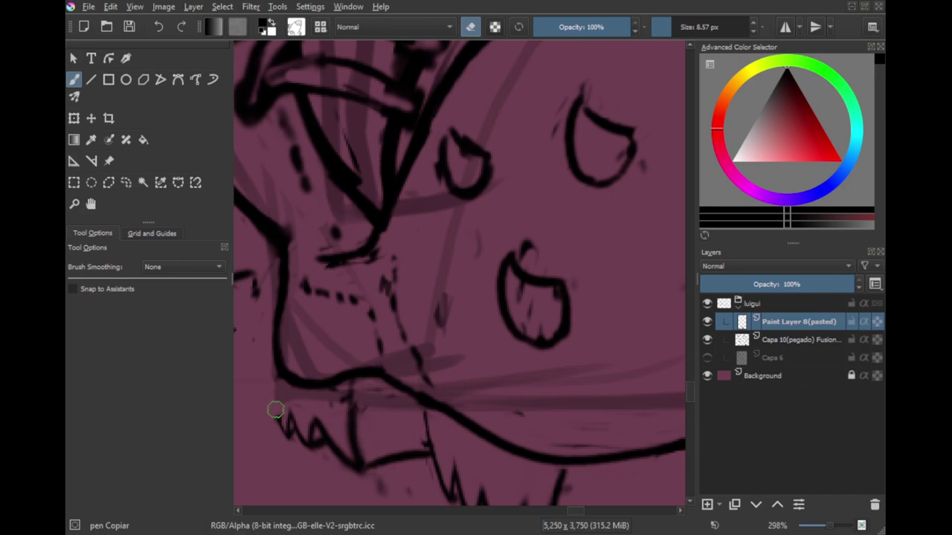
key(e)
mouse_move(279, 371)
mouse_down()
mouse_move(275, 410)
mouse_move(345, 437)
mouse_up()
key(ctrl+z)
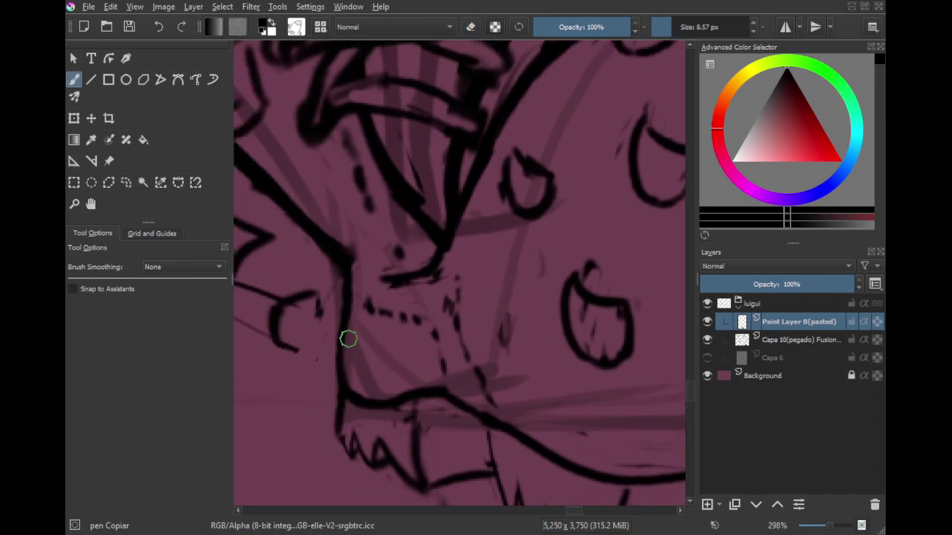
Step: Replace the hooked shape behind the boot's rear edge with a pointed jagged tooth joined to that edge
mouse_move(317, 296)
mouse_down()
mouse_move(469, 393)
mouse_move(389, 308)
mouse_up()
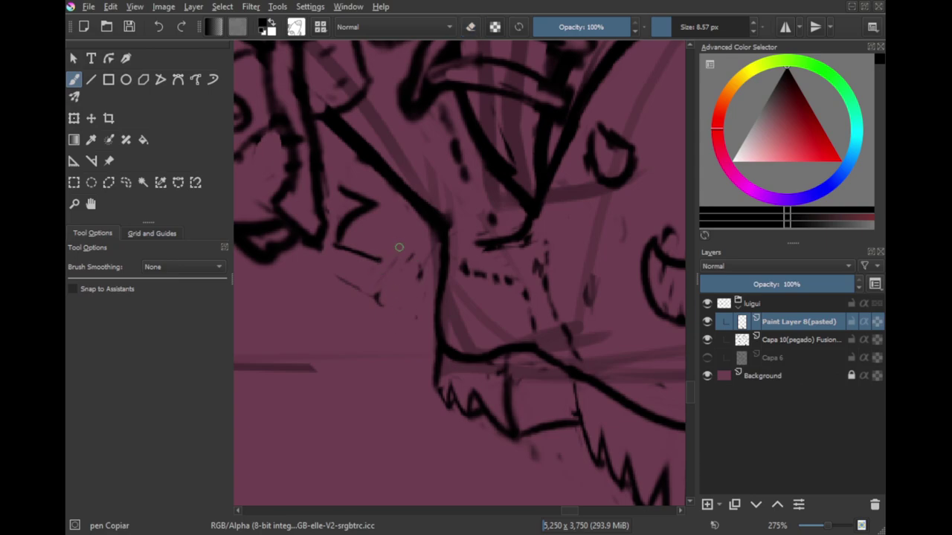
drag(391, 256, 377, 300)
drag(377, 298, 438, 294)
key(ctrl+z)
key(ctrl+z)
mouse_move(390, 257)
mouse_down()
mouse_move(378, 300)
mouse_move(435, 299)
mouse_move(397, 376)
mouse_move(379, 358)
mouse_up()
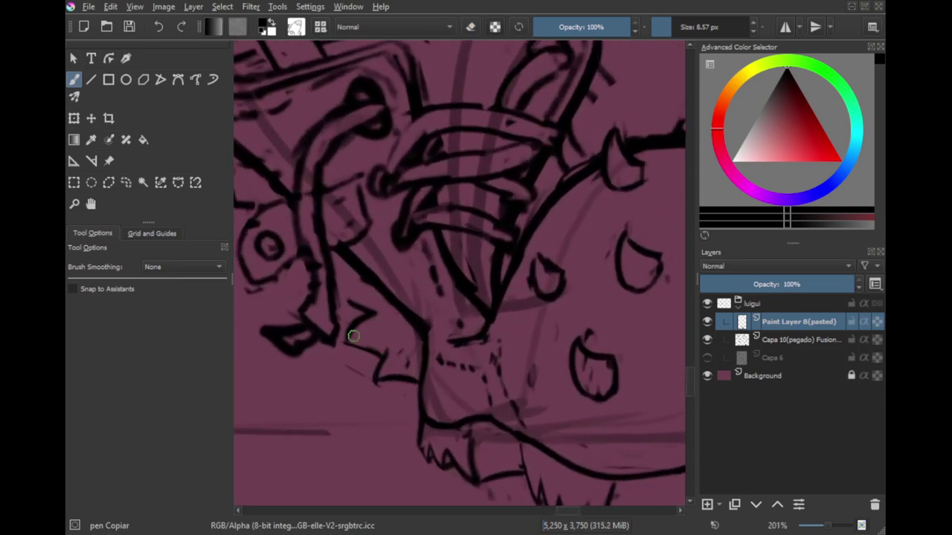
Step: Darken and redraw the jagged edge below the rear of the cuff and clean up the lines beside the round buckle
mouse_move(325, 279)
mouse_down()
mouse_move(373, 297)
mouse_move(372, 277)
mouse_up()
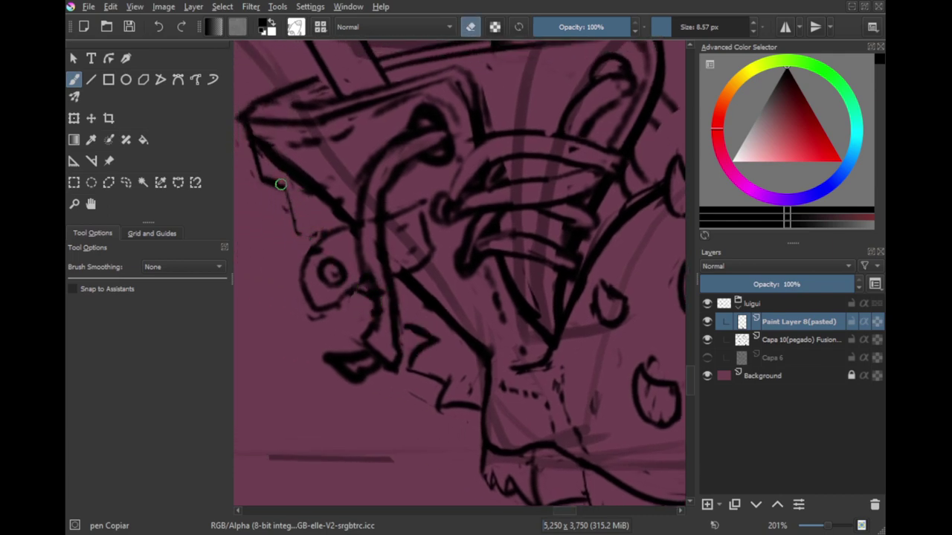
mouse_move(258, 157)
mouse_down()
mouse_move(259, 189)
mouse_move(301, 197)
mouse_up()
key(ctrl+z)
mouse_move(255, 150)
mouse_down()
mouse_move(261, 191)
mouse_move(295, 194)
mouse_move(320, 218)
mouse_up()
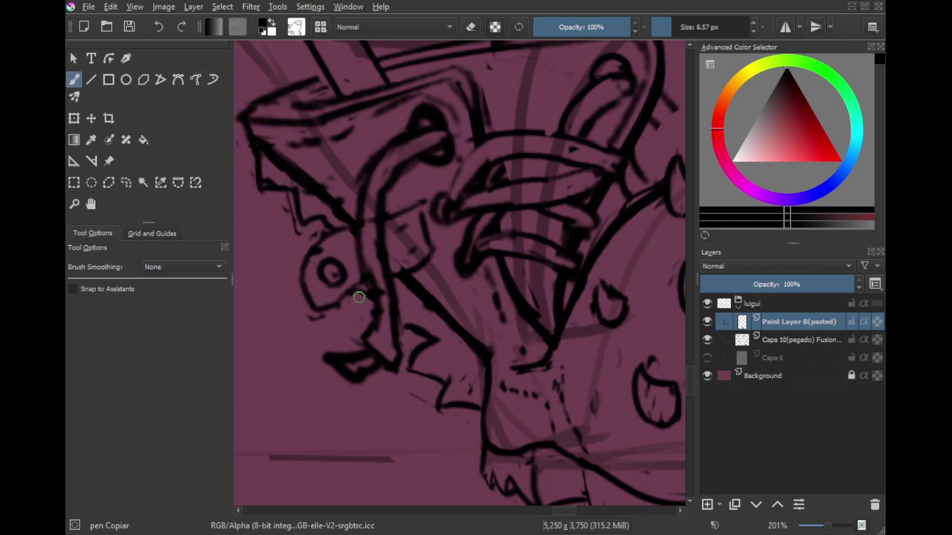
key(e)
drag(359, 294, 370, 304)
key(e)
Step: Try to reshape the jagged teeth between the hanging strap and the boot's rear edge with heavier strokes
key(e)
mouse_move(414, 330)
mouse_down()
mouse_move(427, 322)
mouse_move(443, 402)
mouse_move(472, 404)
mouse_up()
key(e)
mouse_move(400, 325)
mouse_down()
mouse_move(433, 331)
mouse_move(429, 372)
mouse_move(479, 380)
mouse_move(469, 372)
mouse_move(487, 400)
mouse_move(456, 396)
mouse_move(478, 380)
mouse_move(450, 400)
mouse_move(478, 404)
mouse_move(456, 398)
mouse_move(464, 369)
mouse_move(495, 383)
mouse_move(464, 380)
mouse_move(481, 406)
mouse_up()
key(e)
key(e)
key(ctrl+z)
key(e)
mouse_move(462, 375)
mouse_down()
mouse_move(452, 404)
mouse_move(470, 399)
mouse_move(480, 410)
mouse_move(447, 399)
mouse_move(472, 372)
mouse_move(463, 391)
mouse_move(441, 369)
mouse_move(431, 372)
mouse_move(455, 376)
mouse_move(432, 361)
mouse_move(425, 340)
mouse_move(460, 382)
mouse_move(449, 401)
mouse_move(432, 352)
mouse_move(421, 348)
mouse_move(425, 368)
mouse_move(442, 363)
mouse_move(455, 374)
mouse_move(419, 364)
mouse_move(426, 328)
mouse_move(448, 353)
mouse_move(401, 326)
mouse_up()
key(e)
key(e)
key(e)
key(e)
key(e)
key(e)
key(e)
mouse_move(437, 301)
mouse_down()
mouse_move(469, 384)
mouse_move(361, 355)
mouse_up()
scroll(268, 266, up, 3)
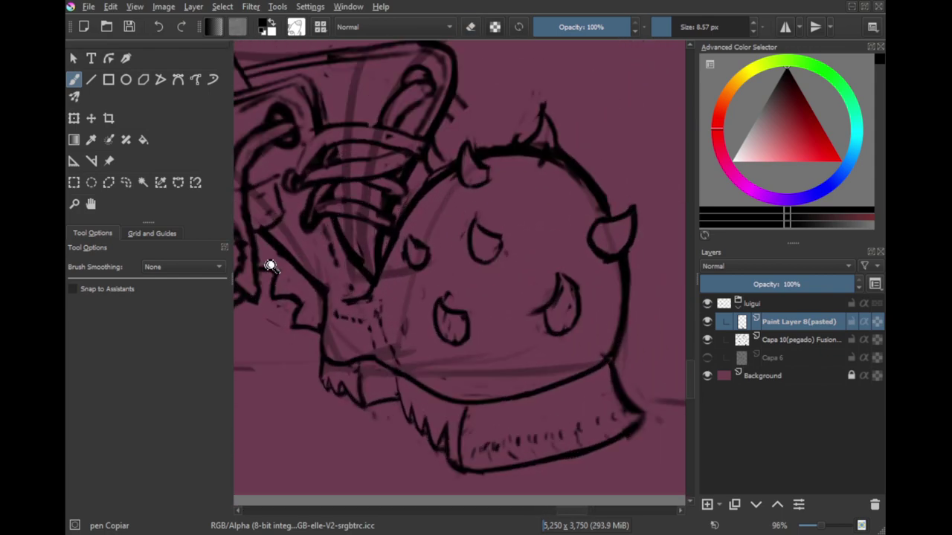
Step: Erase the middle of the jagged teeth behind the boot and redraw the lowest tooth against the rear edge
key(e)
mouse_move(374, 322)
mouse_down()
mouse_move(398, 307)
mouse_move(404, 355)
mouse_move(393, 356)
mouse_move(406, 369)
mouse_move(451, 369)
mouse_up()
key(e)
mouse_move(453, 370)
mouse_down()
mouse_move(429, 354)
mouse_move(428, 328)
mouse_move(450, 320)
mouse_up()
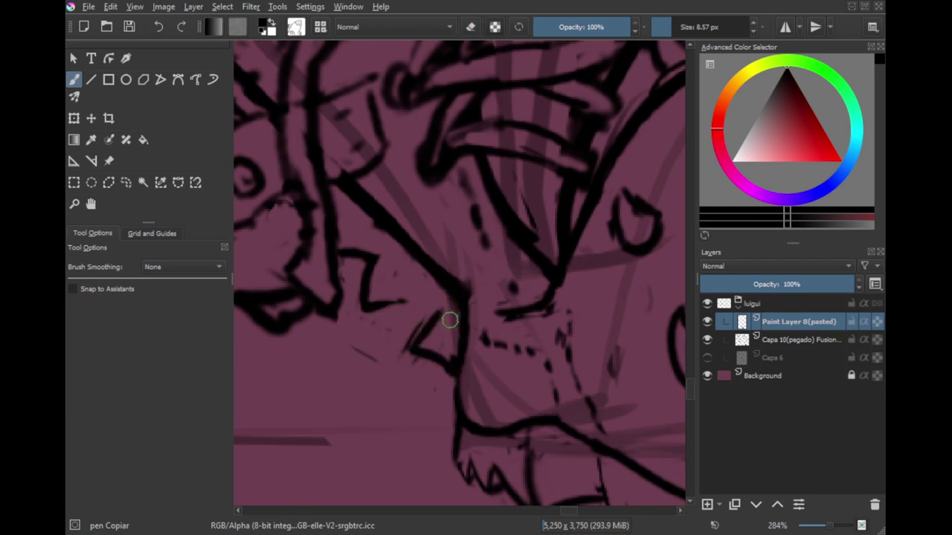
key(ctrl+z)
mouse_move(449, 366)
mouse_down()
mouse_move(416, 340)
mouse_move(459, 304)
mouse_move(438, 314)
mouse_move(399, 303)
mouse_move(366, 314)
mouse_move(353, 255)
mouse_up()
key(e)
key(e)
Step: Redraw the remaining teeth as an even, pointed zigzag running up to the strap and the slanted leg outline
mouse_move(438, 325)
mouse_down()
mouse_move(426, 304)
mouse_move(378, 299)
mouse_move(415, 259)
mouse_up()
key(ctrl+z)
key(ctrl+z)
mouse_move(437, 310)
mouse_down()
mouse_move(366, 293)
mouse_move(378, 293)
mouse_move(405, 255)
mouse_move(396, 261)
mouse_move(345, 237)
mouse_up()
key(ctrl+z)
mouse_move(395, 257)
mouse_down()
mouse_move(344, 241)
mouse_move(351, 250)
mouse_move(368, 203)
mouse_up()
key(ctrl+z)
key(ctrl+z)
drag(345, 253, 351, 199)
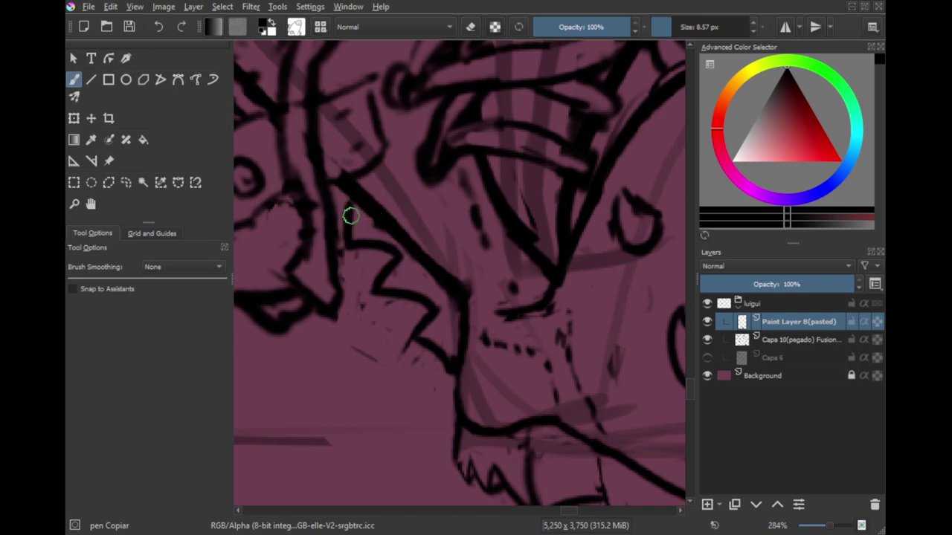
key(ctrl+z)
key(ctrl+z)
mouse_move(397, 259)
mouse_down()
mouse_move(354, 246)
mouse_move(355, 201)
mouse_up()
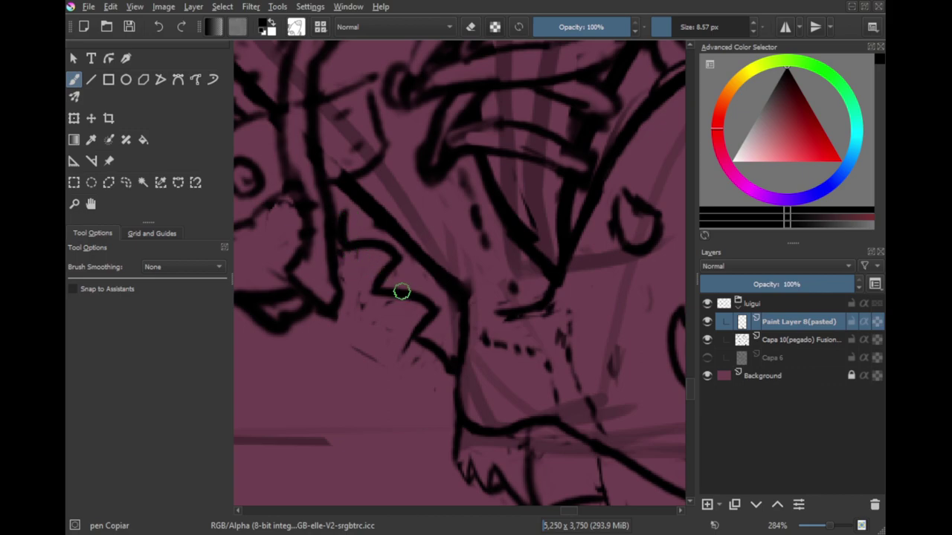
mouse_move(344, 217)
mouse_down()
mouse_move(349, 196)
mouse_move(336, 199)
mouse_up()
Step: Erase the lowest tooth beside the boot's rear edge and redraw its point and join
scroll(395, 298, down, 2)
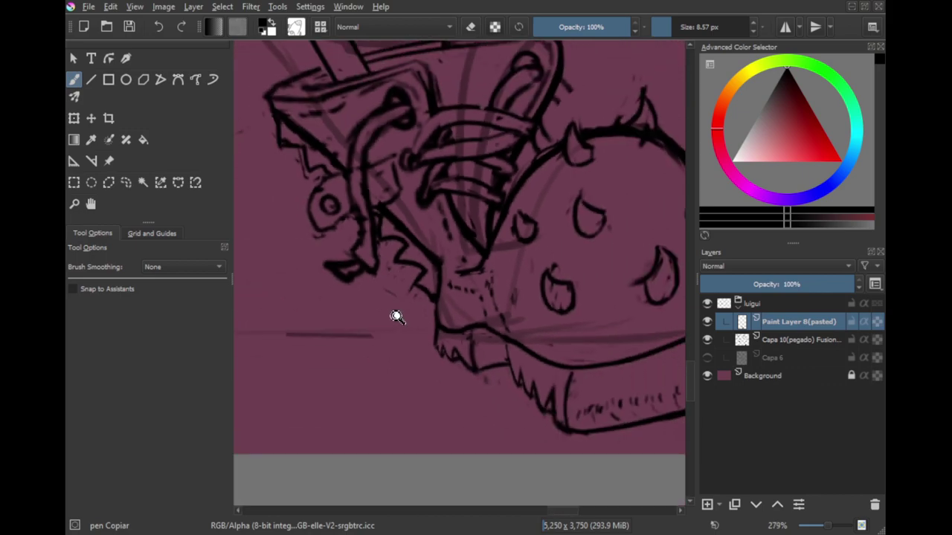
drag(464, 340, 484, 380)
scroll(484, 379, up, 2)
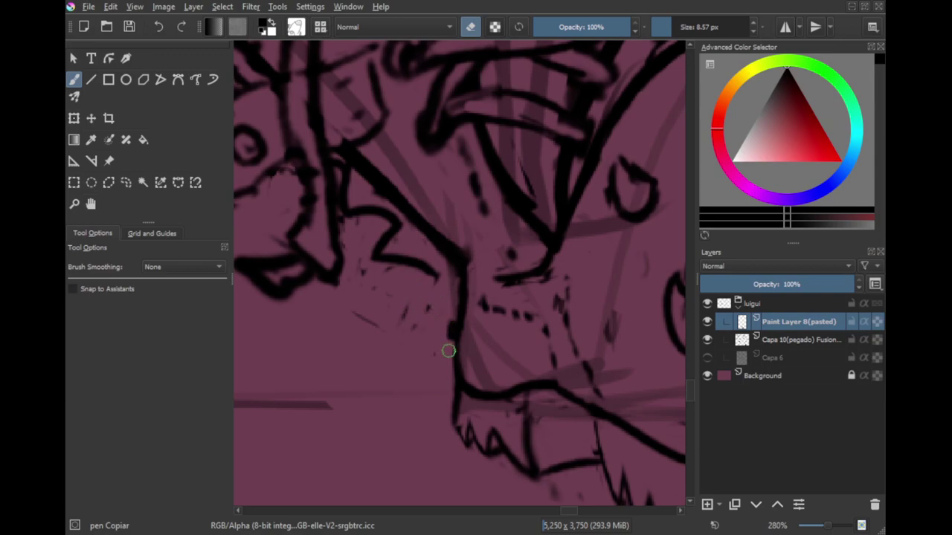
scroll(463, 334, down, 3)
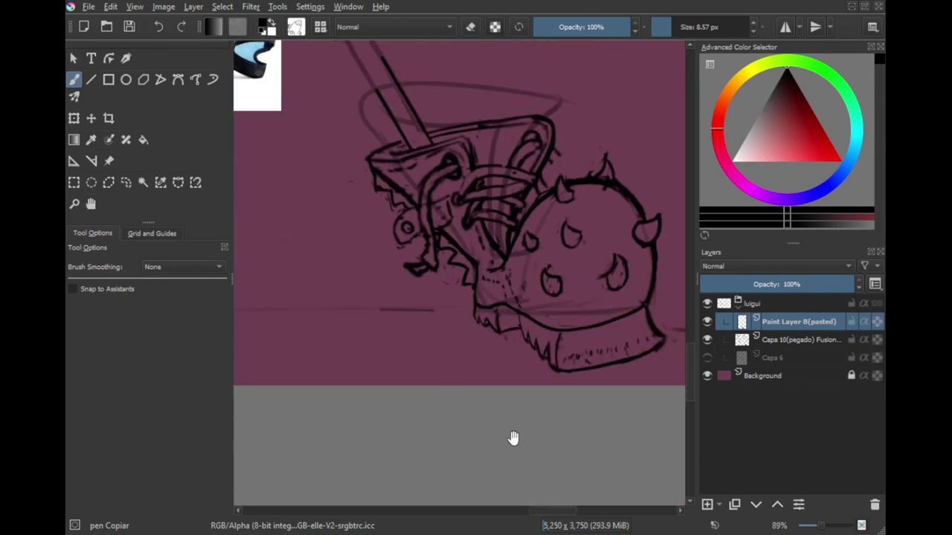
Step: Erase the stray marks beneath the lowest jagged teeth behind the boot and save the document
scroll(464, 230, up, 3)
key(e)
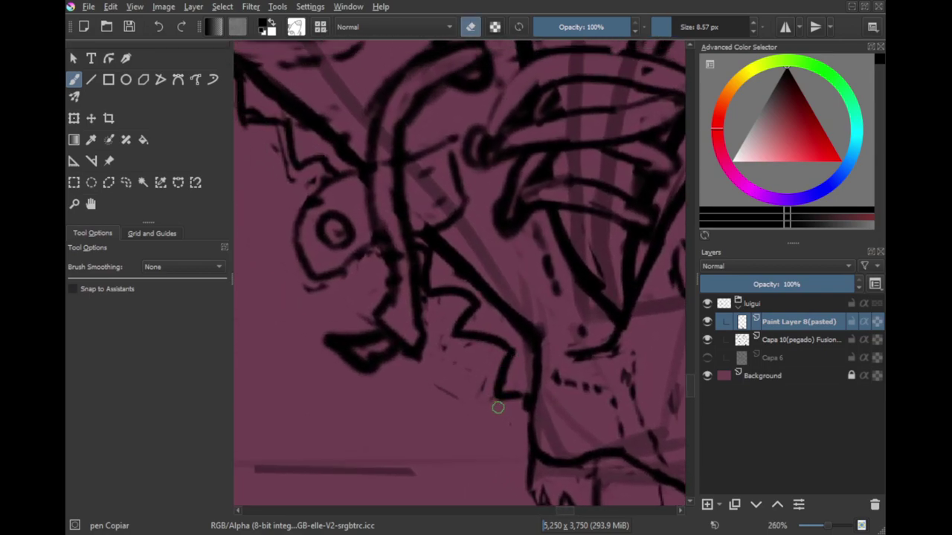
mouse_move(498, 407)
mouse_down()
mouse_move(510, 361)
mouse_move(464, 339)
mouse_move(427, 257)
mouse_move(436, 310)
mouse_move(478, 316)
mouse_move(520, 381)
mouse_move(403, 404)
mouse_move(399, 361)
mouse_move(422, 390)
mouse_up()
key(e)
key(ctrl+s)
Step: Rework the pointed lower end of the boot's tongue opening into a rounded tip
key(e)
key(e)
drag(387, 337, 399, 382)
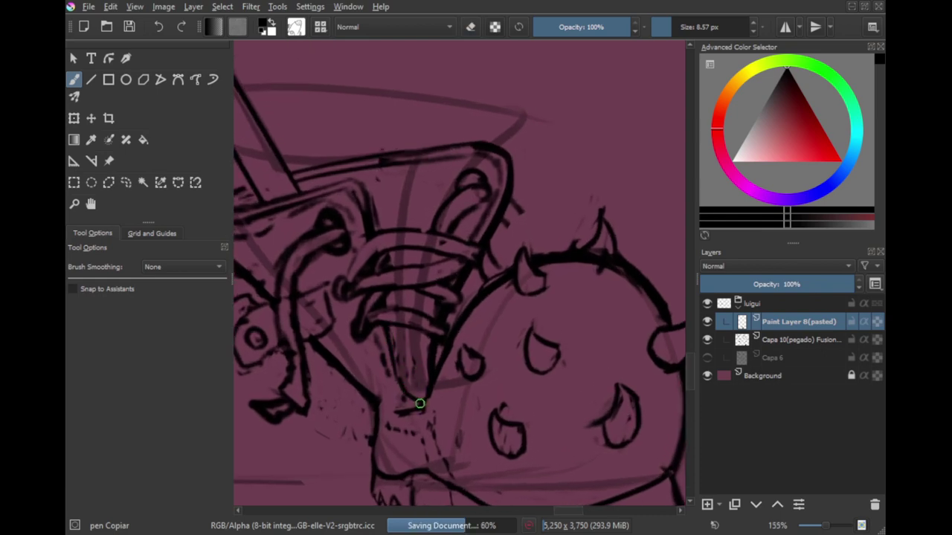
key(e)
mouse_move(430, 348)
mouse_down()
mouse_move(425, 377)
mouse_move(446, 348)
mouse_up()
key(e)
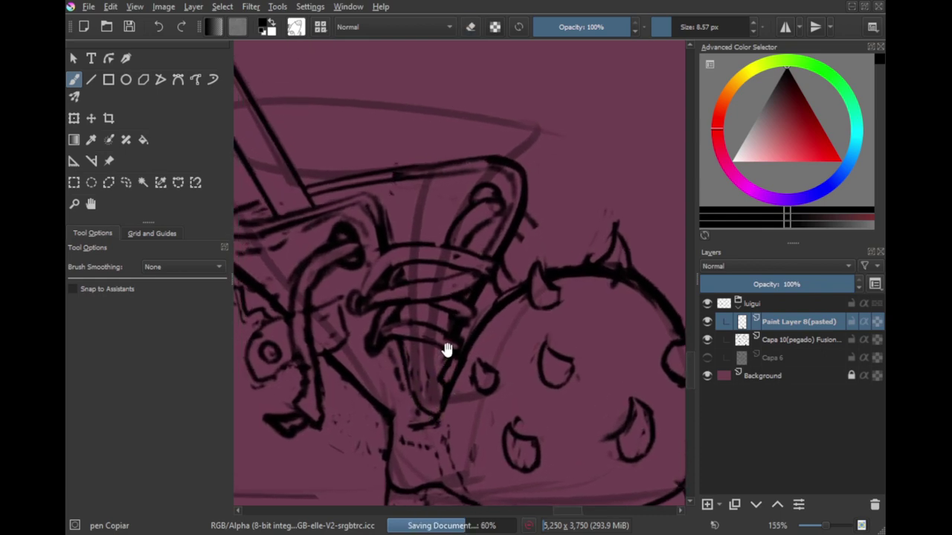
drag(505, 243, 523, 238)
key(e)
Step: Erase the near flap's front edge and the lace ends over it, and redraw the tab beside the hanging strap
mouse_move(396, 216)
mouse_down()
mouse_move(399, 231)
mouse_move(381, 198)
mouse_up()
key(e)
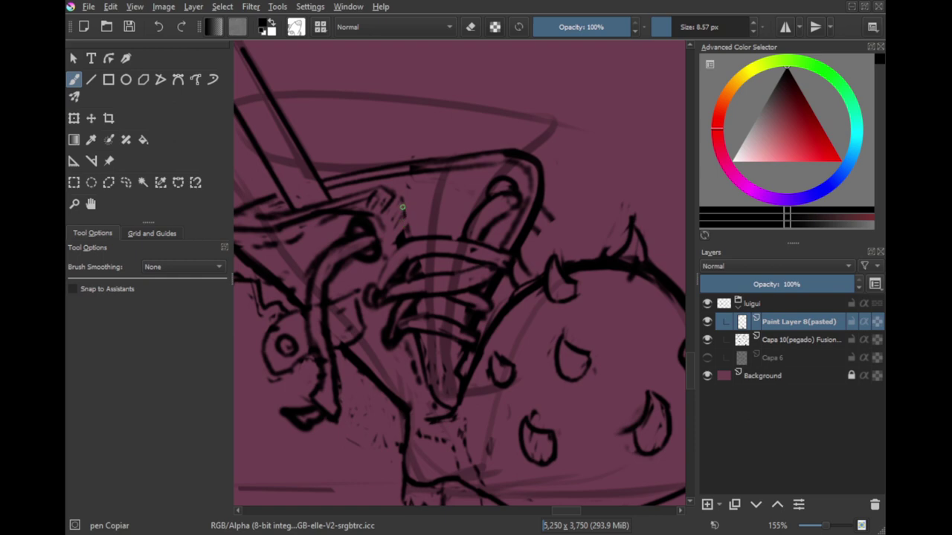
key(e)
mouse_move(385, 303)
mouse_down()
mouse_move(385, 342)
mouse_move(383, 290)
mouse_move(363, 344)
mouse_up()
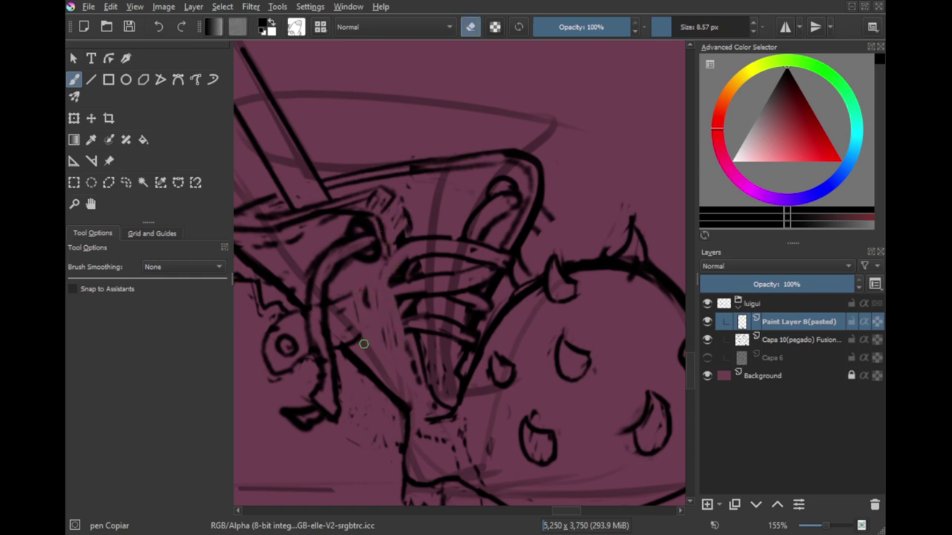
key(e)
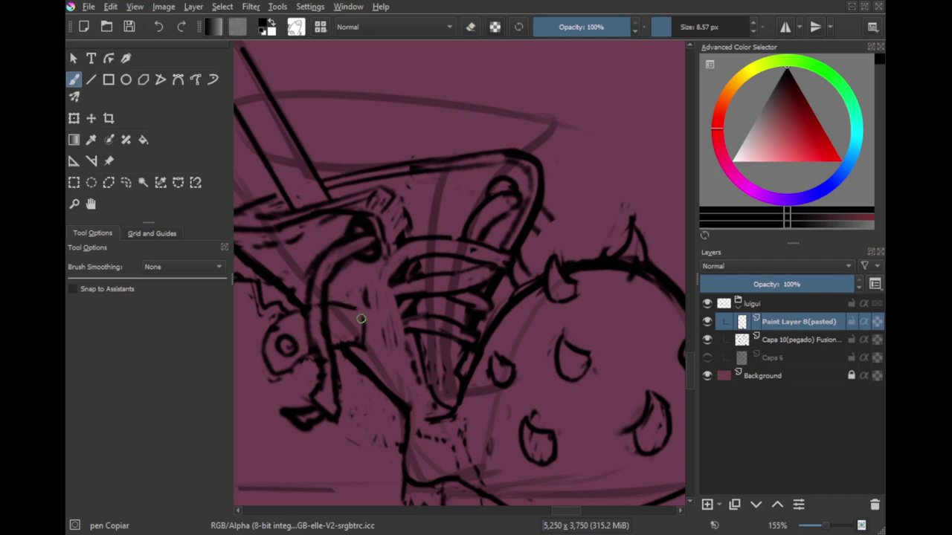
drag(403, 332, 351, 337)
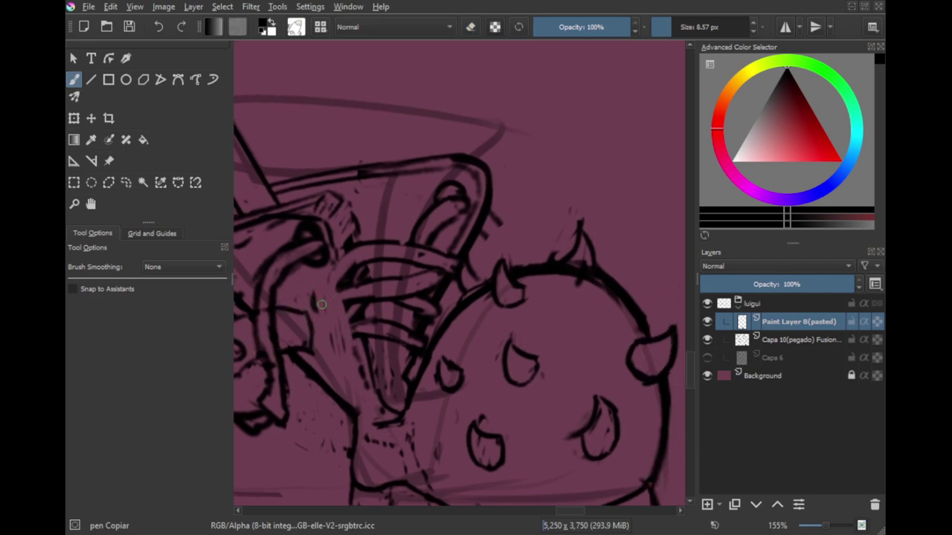
Step: Erase the ring at the hanging strap's upper end and begin a new slanted flap edge from the flap's upper corner
key(e)
mouse_move(316, 253)
mouse_down()
mouse_move(309, 269)
mouse_move(305, 239)
mouse_move(319, 246)
mouse_move(308, 223)
mouse_move(291, 220)
mouse_move(320, 237)
mouse_move(331, 267)
mouse_up()
key(e)
key(e)
key(e)
key(ctrl+z)
mouse_move(299, 222)
mouse_down()
mouse_move(320, 238)
mouse_move(330, 305)
mouse_up()
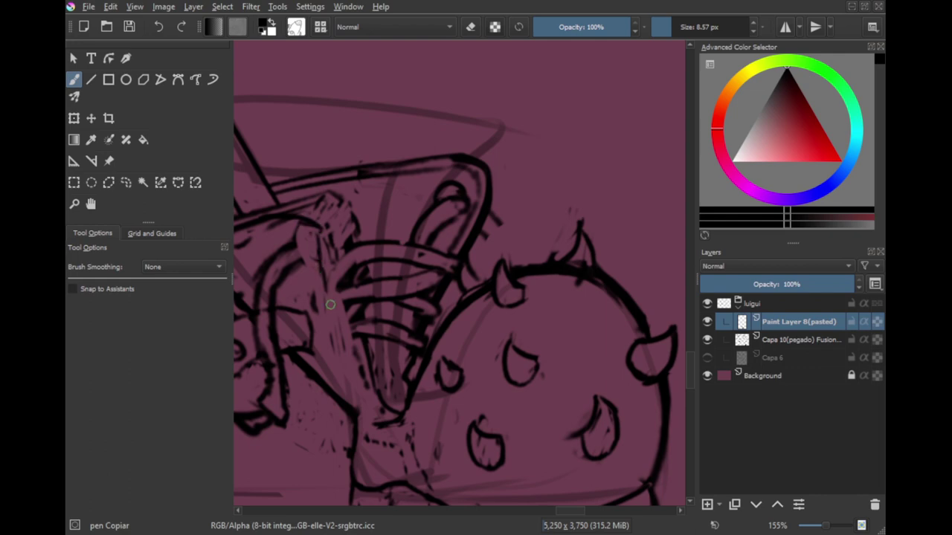
Step: Lasso the narrow strip along the near flap's front edge, delete the lines inside it and deselect
drag(324, 247, 366, 395)
key(ctrl+z)
mouse_move(320, 228)
mouse_down()
mouse_move(370, 397)
mouse_move(339, 227)
mouse_move(371, 406)
mouse_move(354, 232)
mouse_move(329, 206)
mouse_move(327, 235)
mouse_up()
key(l)
key(Delete)
click(378, 228)
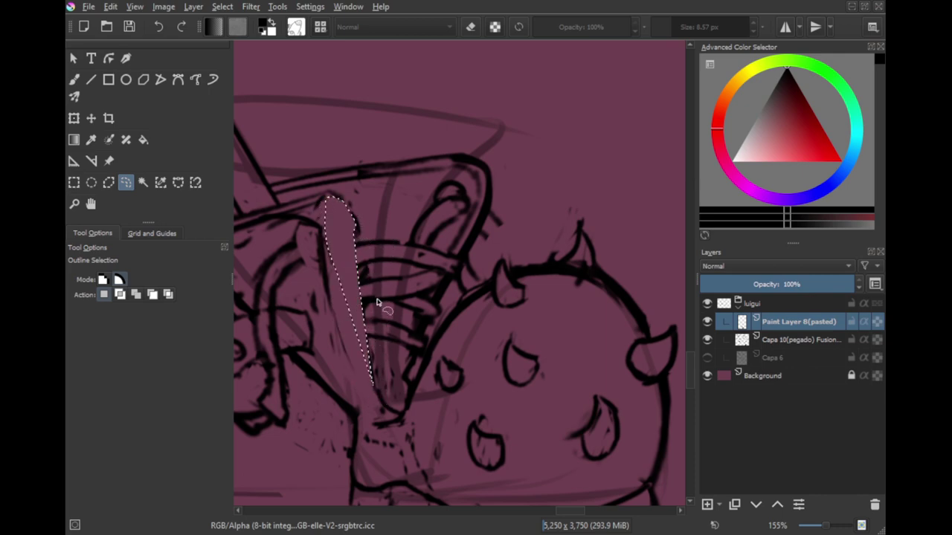
key(ctrl+shift+a)
key(b)
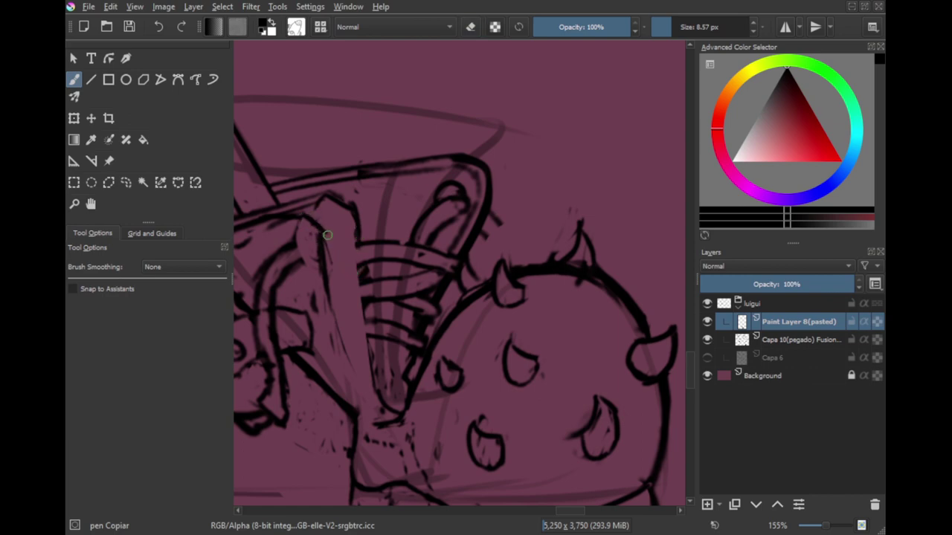
Step: Redraw the near flap's front edge as a clean line from its upper corner down to the tongue's rounded tip
key(e)
drag(315, 227, 322, 263)
key(e)
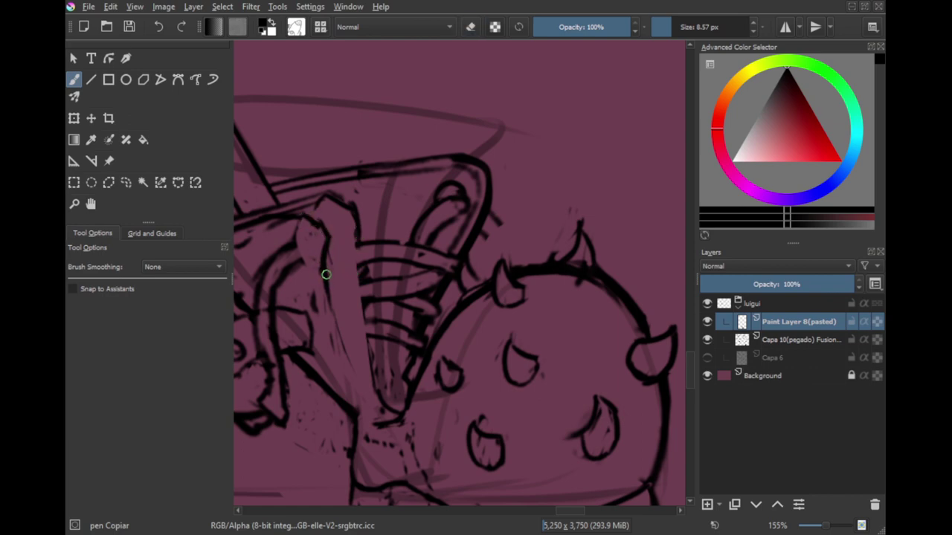
drag(330, 322, 387, 427)
key(ctrl+z)
key(e)
key(e)
drag(377, 412, 349, 362)
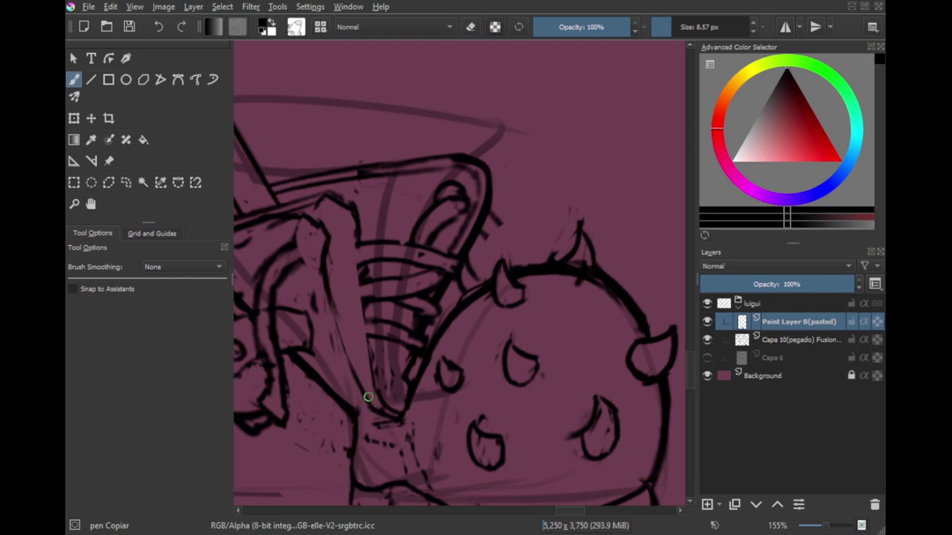
key(ctrl+z)
mouse_move(373, 410)
mouse_down()
mouse_move(329, 302)
mouse_move(347, 304)
mouse_up()
key(e)
mouse_move(327, 269)
mouse_down()
mouse_move(347, 348)
mouse_move(332, 311)
mouse_up()
key(e)
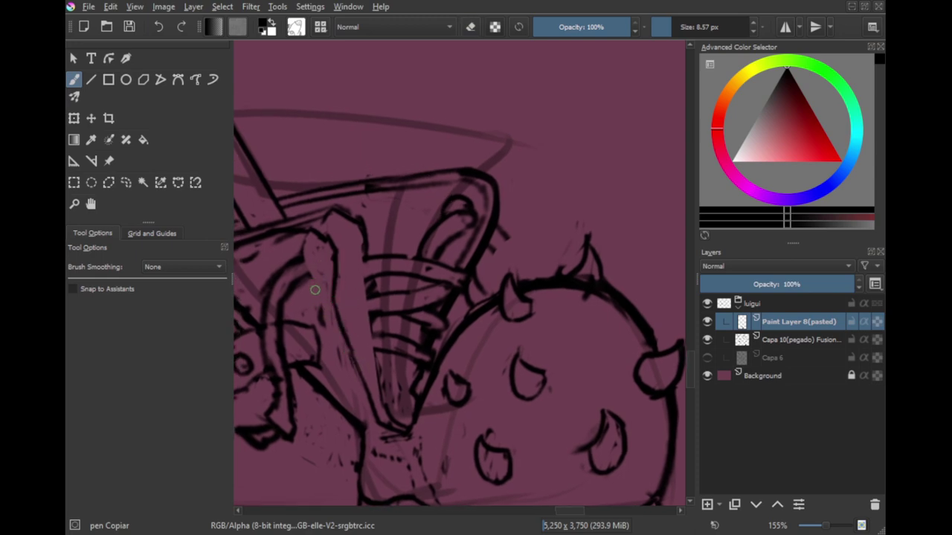
Step: Clear the leftover marks at the near flap's upper corner and draw an oval eyelet there
key(e)
mouse_move(300, 251)
mouse_down()
mouse_move(297, 294)
mouse_move(319, 280)
mouse_move(314, 247)
mouse_up()
key(e)
key(ctrl+z)
drag(308, 297, 332, 332)
drag(325, 342, 369, 310)
Step: Trim the tab beside the hanging strap into a smaller square and clean the lines around it
key(e)
mouse_move(361, 325)
mouse_down()
mouse_move(355, 288)
mouse_move(349, 297)
mouse_up()
key(e)
key(e)
mouse_move(345, 336)
mouse_down()
mouse_move(336, 330)
mouse_move(348, 331)
mouse_move(347, 296)
mouse_move(327, 300)
mouse_move(348, 310)
mouse_up()
key(e)
key(e)
key(e)
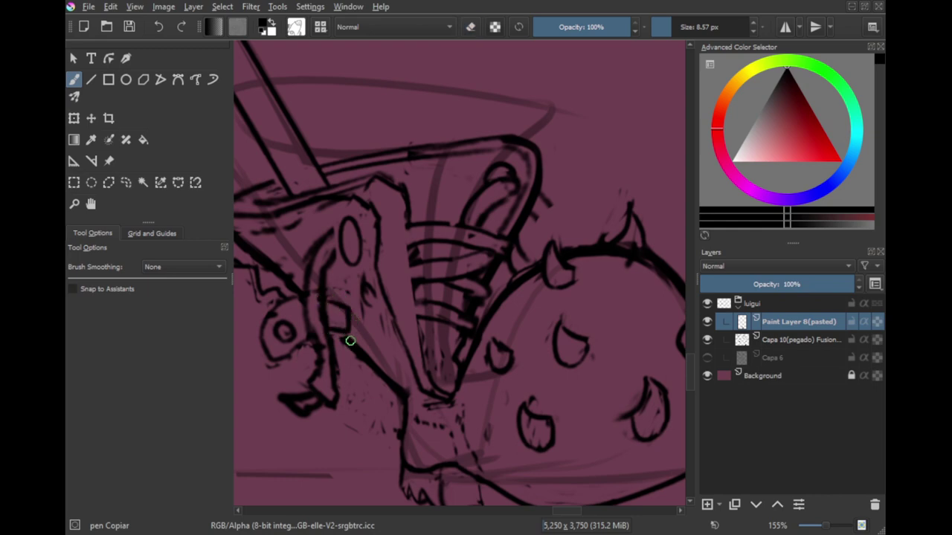
Step: Draw two smaller eyelets below the oval one, following the near flap's slanted front edge
drag(370, 357, 361, 367)
key(e)
mouse_move(356, 317)
mouse_down()
mouse_move(363, 290)
mouse_move(360, 317)
mouse_up()
key(e)
drag(377, 365, 380, 357)
key(ctrl+z)
key(ctrl+z)
mouse_move(335, 312)
mouse_down()
mouse_move(333, 297)
mouse_move(341, 314)
mouse_up()
key(ctrl+z)
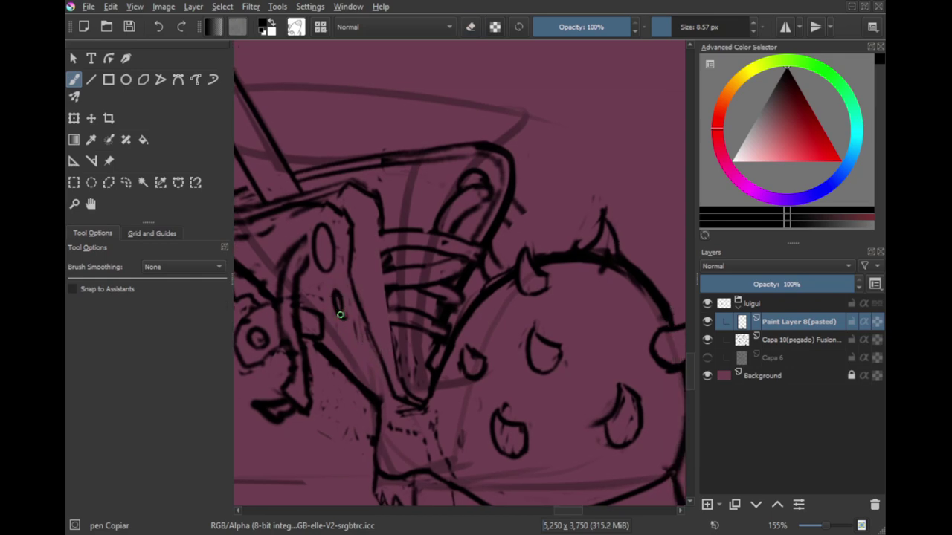
Step: Save the document and extend the hanging strap's outline up into the top eyelet
key(ctrl+s)
mouse_move(392, 256)
mouse_down()
mouse_move(385, 281)
mouse_move(314, 266)
mouse_move(359, 275)
mouse_move(366, 264)
mouse_move(357, 259)
mouse_move(315, 260)
mouse_up()
key(ctrl+z)
key(ctrl+z)
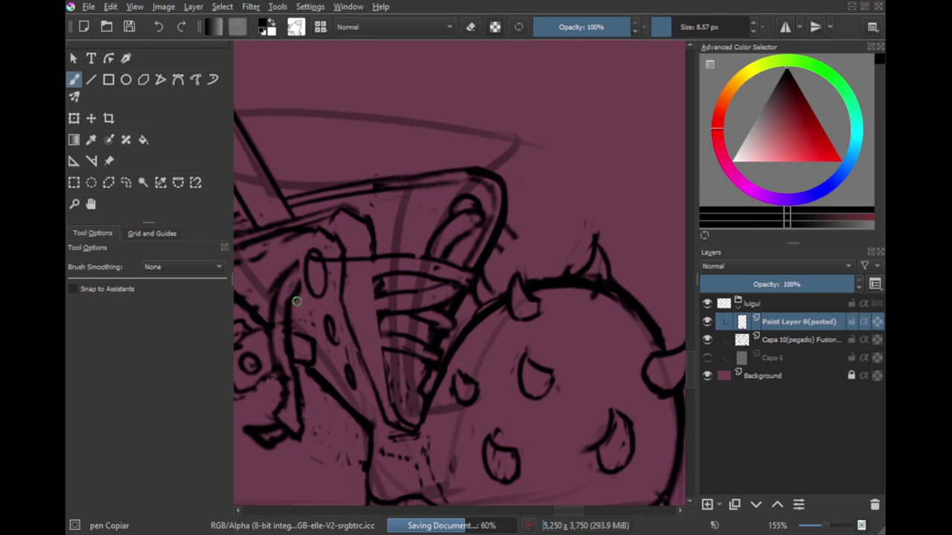
mouse_move(296, 301)
mouse_down()
mouse_move(330, 282)
mouse_move(292, 276)
mouse_up()
Step: Erase the top lace line where it crosses the near flap and tidy the strap's end inside the top eyelet
key(e)
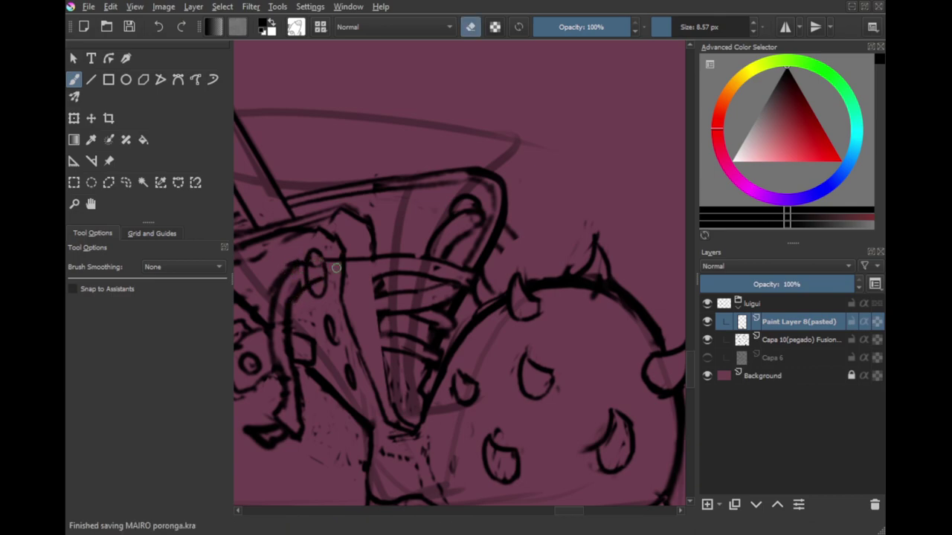
drag(375, 277, 455, 266)
drag(514, 268, 531, 258)
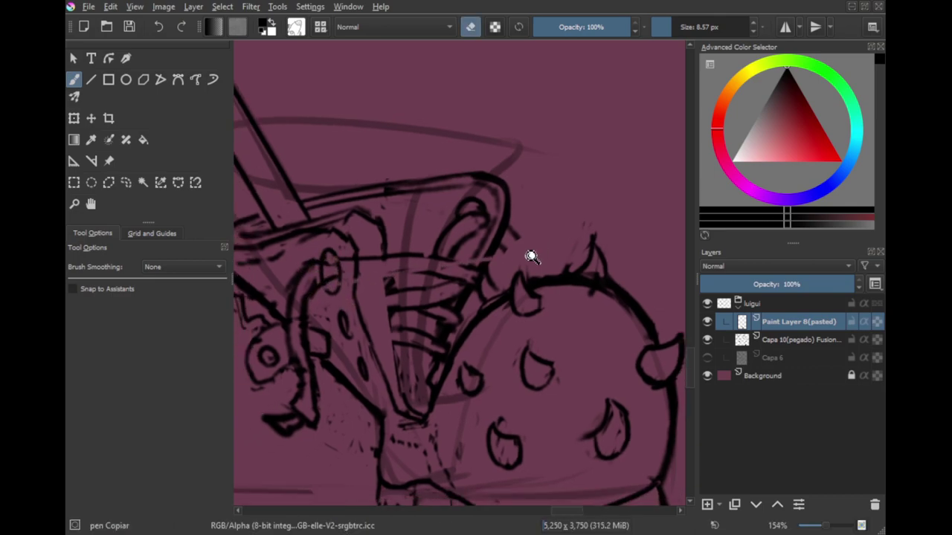
scroll(531, 257, down, 2)
mouse_move(384, 268)
mouse_down()
mouse_move(658, 276)
mouse_move(465, 300)
mouse_up()
scroll(465, 305, up, 3)
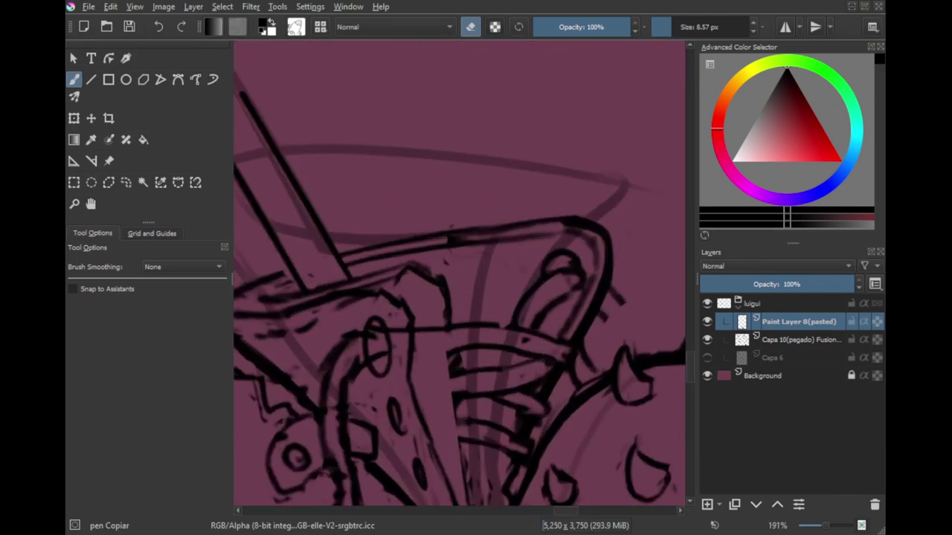
mouse_move(451, 344)
mouse_down()
mouse_move(388, 302)
mouse_move(391, 341)
mouse_move(369, 335)
mouse_move(427, 320)
mouse_up()
key(e)
drag(349, 286, 386, 302)
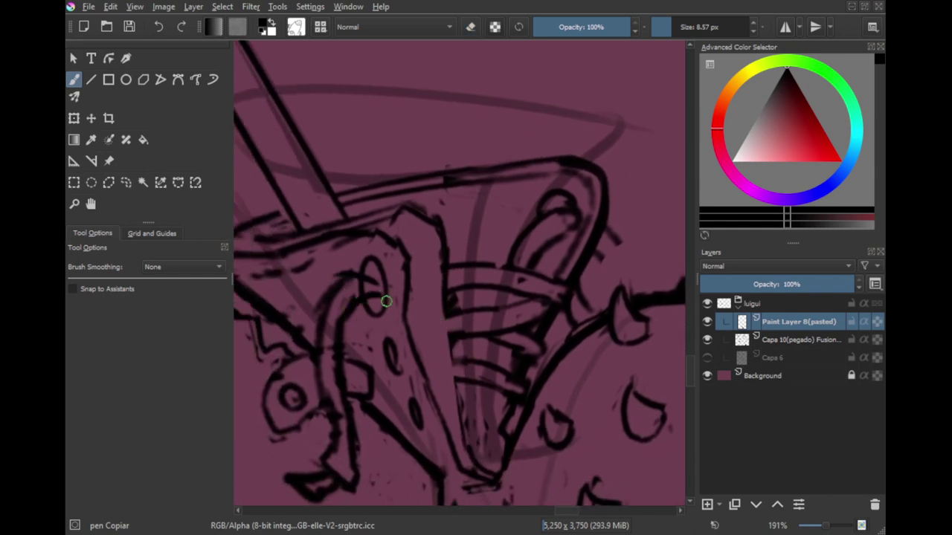
Step: Try to draw a lace across the near flap into the second eyelet
drag(458, 342, 378, 355)
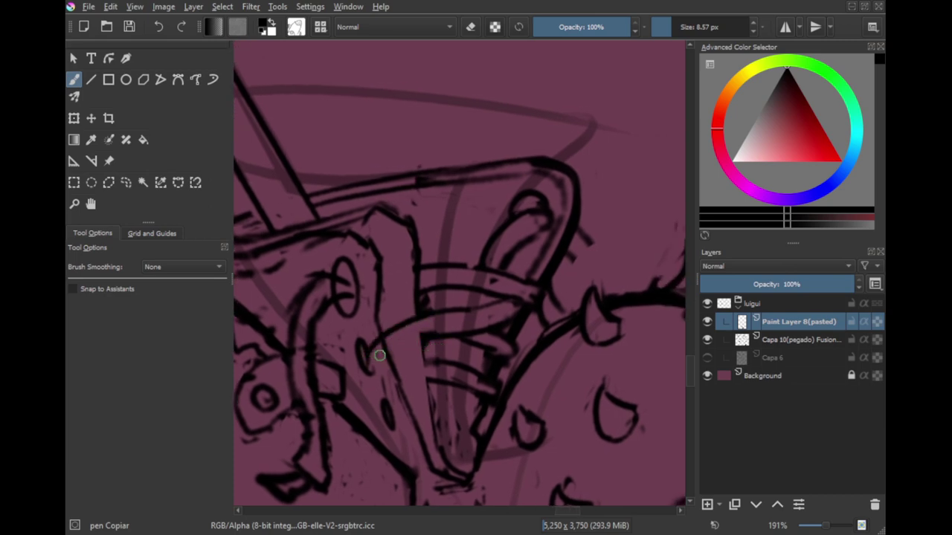
key(ctrl+z)
drag(416, 319, 366, 345)
key(ctrl+z)
key(ctrl+z)
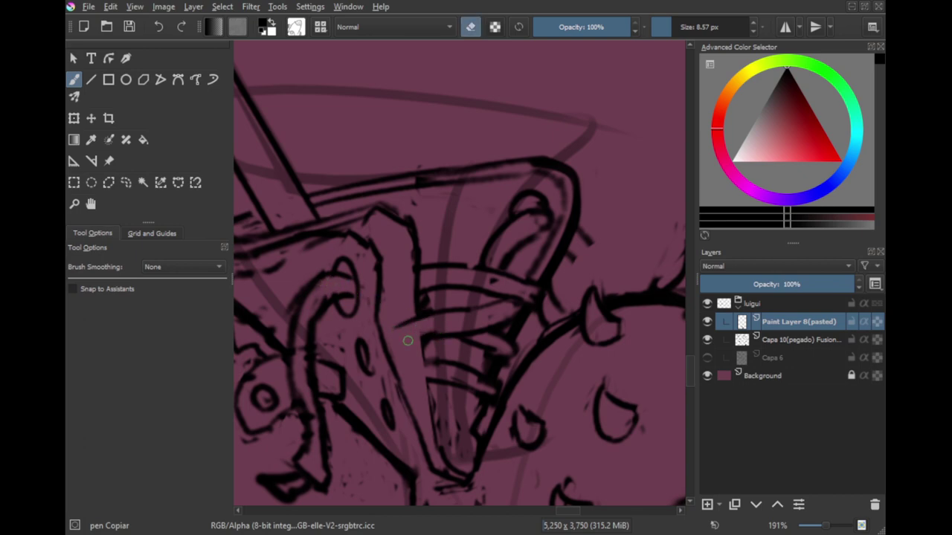
Step: Draw a two-line lace band wrapping over the near flap's edge and curving into the second eyelet
mouse_move(435, 321)
mouse_down()
mouse_move(353, 352)
mouse_move(408, 349)
mouse_move(360, 353)
mouse_move(371, 331)
mouse_move(416, 323)
mouse_move(364, 344)
mouse_up()
key(ctrl+z)
key(e)
key(e)
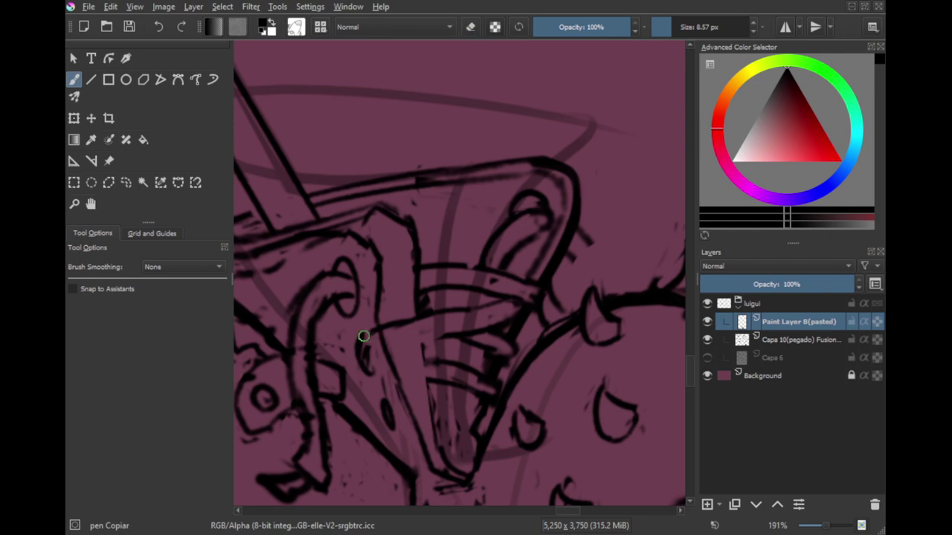
key(e)
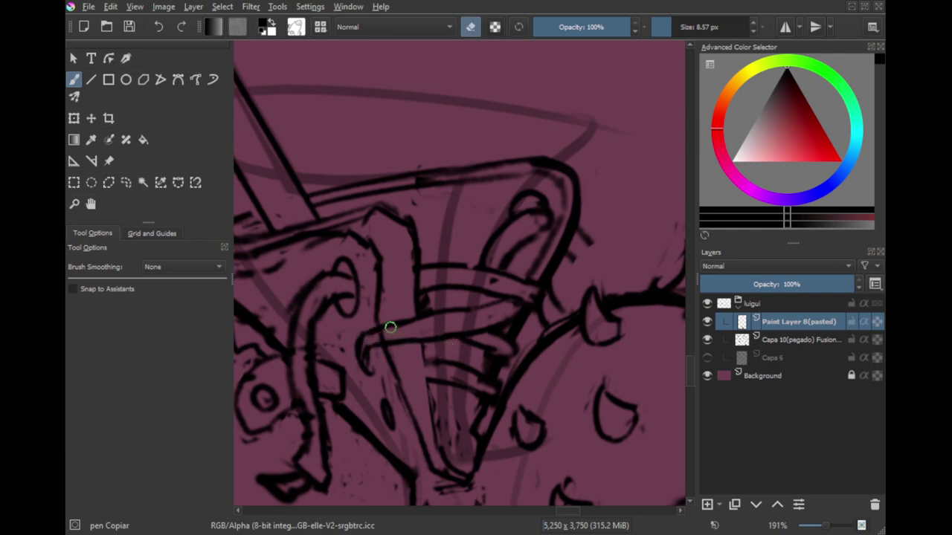
key(e)
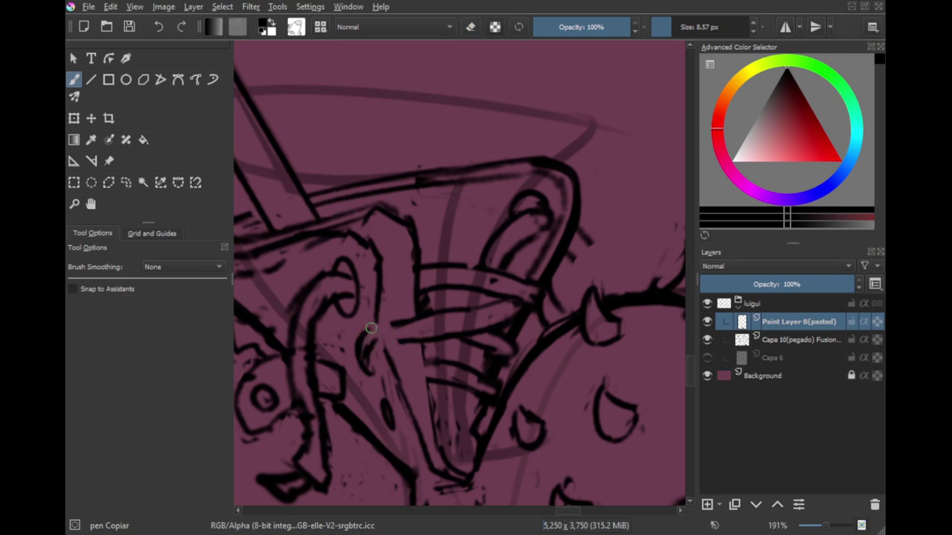
mouse_move(369, 331)
mouse_down()
mouse_move(433, 323)
mouse_move(409, 355)
mouse_move(399, 333)
mouse_move(411, 344)
mouse_move(420, 332)
mouse_move(409, 331)
mouse_move(426, 317)
mouse_up()
key(e)
key(e)
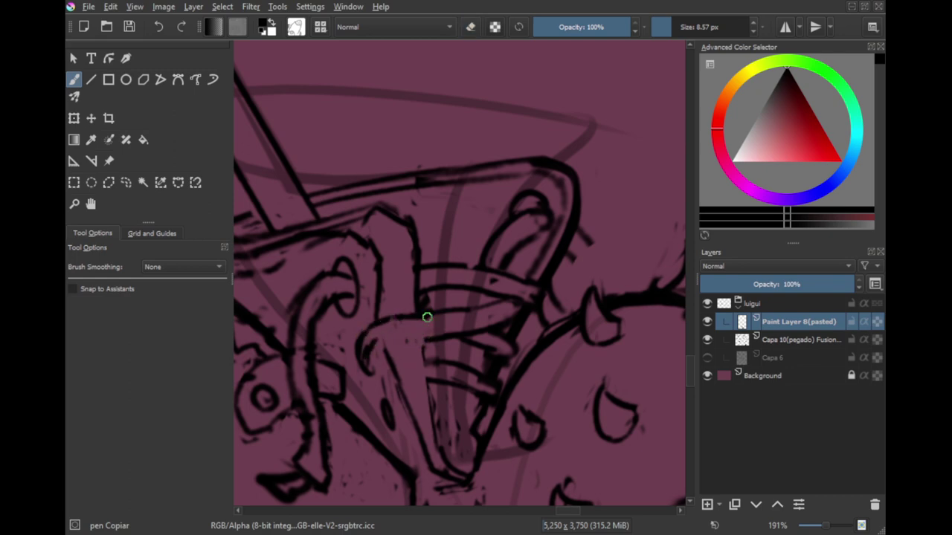
Step: Draw a lower lace band across the near flap into the third eyelet and erase the flap lines beneath it
scroll(389, 365, down, 2)
key(e)
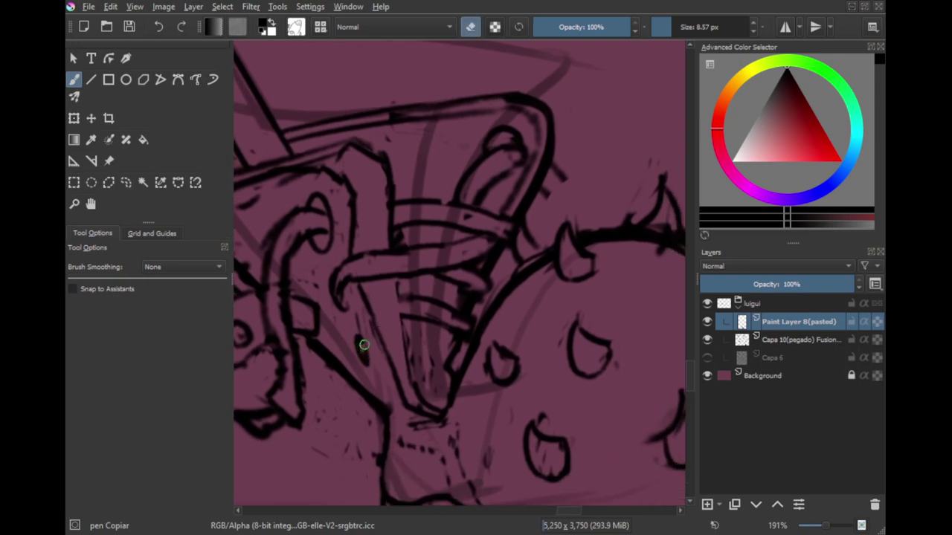
key(e)
key(e)
key(e)
mouse_move(361, 348)
mouse_down()
mouse_move(370, 315)
mouse_move(384, 329)
mouse_move(376, 331)
mouse_move(379, 312)
mouse_move(375, 337)
mouse_move(407, 298)
mouse_up()
key(e)
key(e)
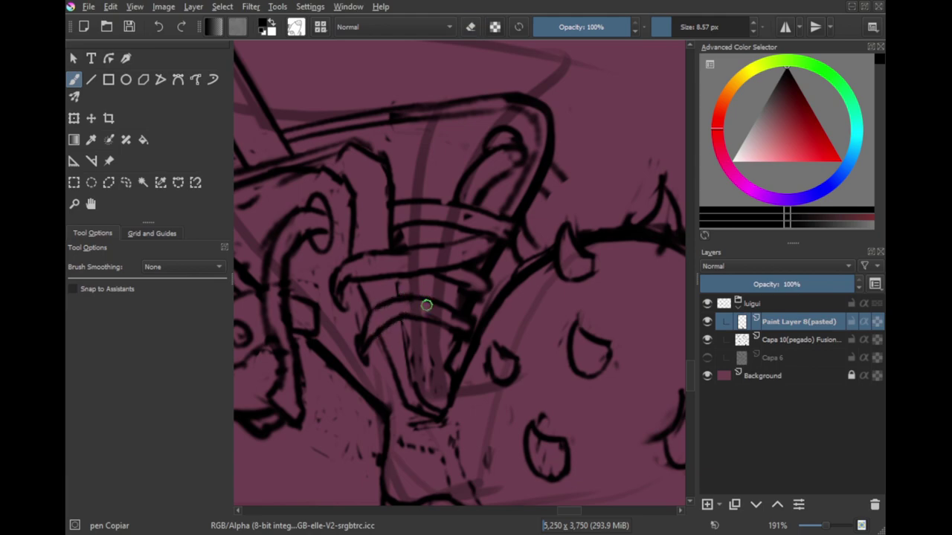
Step: Erase the lace loop and its ring inside the far flap's upper corner
drag(473, 270, 474, 264)
scroll(473, 264, down, 5)
scroll(441, 334, up, 5)
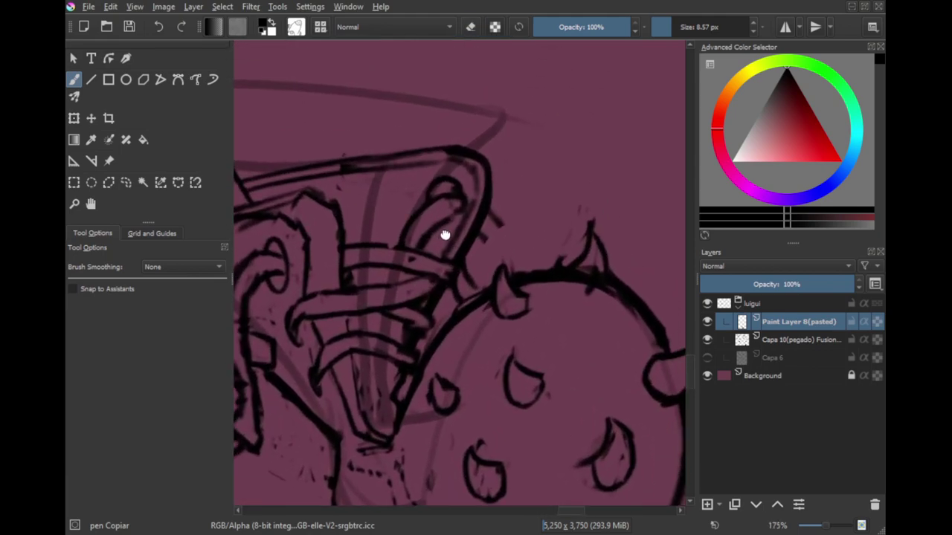
key(e)
mouse_move(470, 212)
mouse_down()
mouse_move(447, 205)
mouse_move(427, 211)
mouse_move(433, 203)
mouse_move(416, 233)
mouse_up()
key(e)
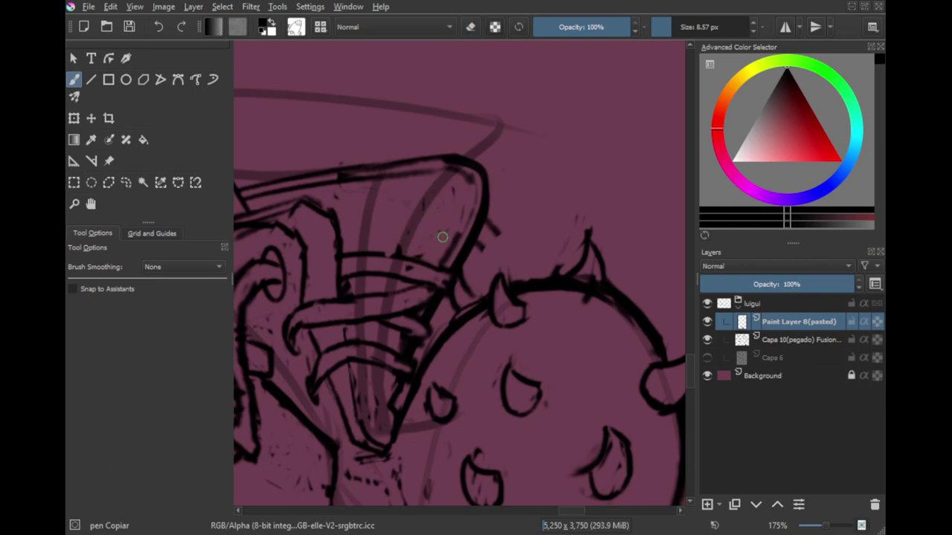
Step: Draw a narrow eyelet on the far flap and enclose it with a new inner rim line and curved edge
drag(427, 201, 418, 241)
drag(424, 204, 432, 238)
key(ctrl+z)
key(ctrl+z)
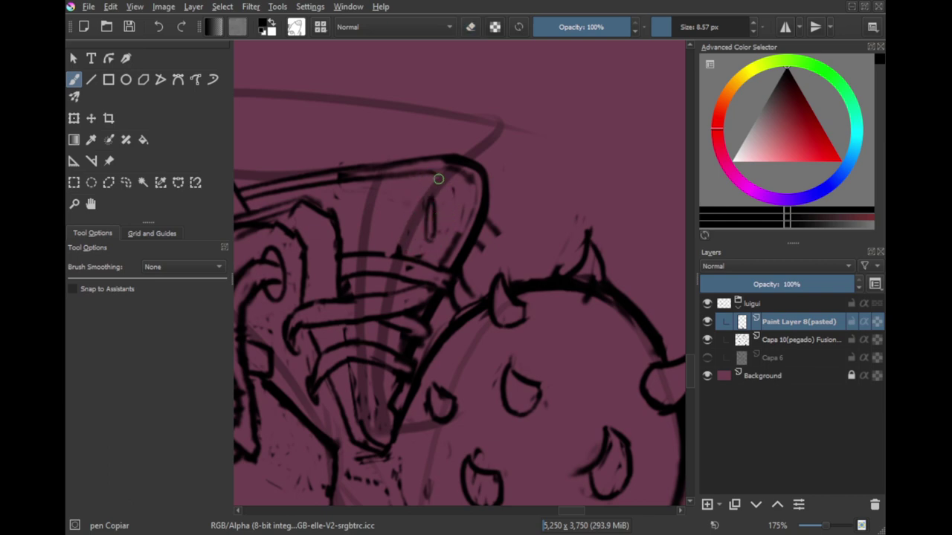
key(e)
mouse_move(439, 179)
mouse_down()
mouse_move(467, 179)
mouse_move(326, 187)
mouse_move(462, 185)
mouse_up()
key(e)
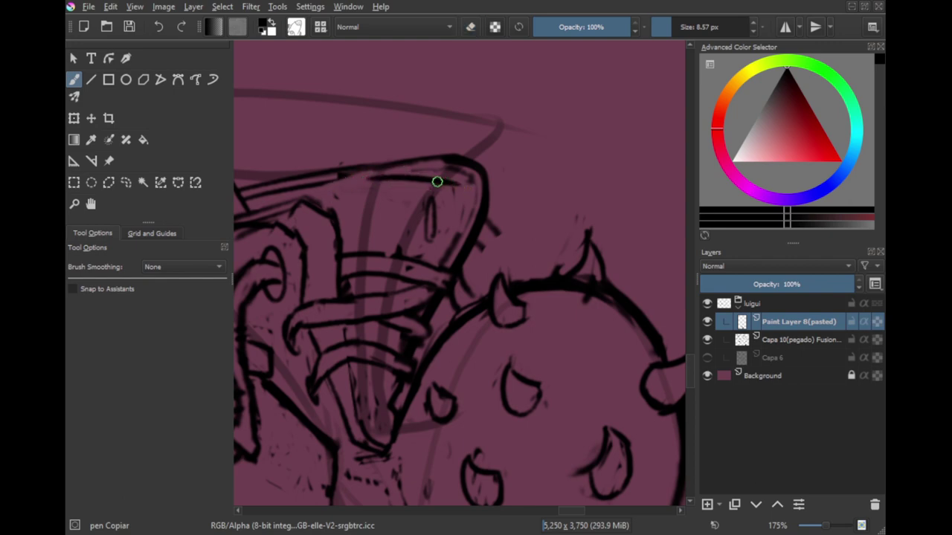
key(ctrl+z)
mouse_move(347, 179)
mouse_down()
mouse_move(363, 179)
mouse_move(447, 240)
mouse_up()
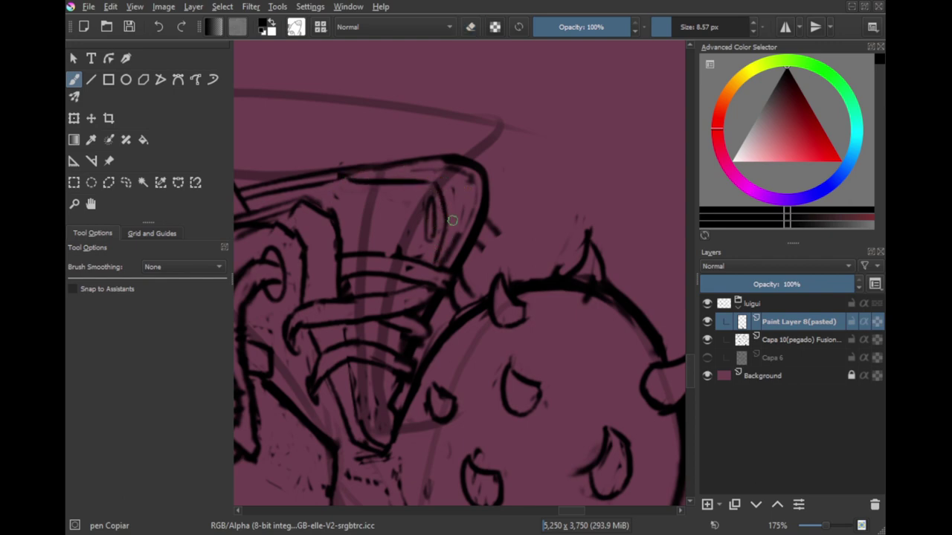
Step: Erase the thick outer edge and rounded corner of the far lacing flap
key(e)
mouse_move(480, 191)
mouse_down()
mouse_move(455, 161)
mouse_move(497, 182)
mouse_move(457, 264)
mouse_move(466, 291)
mouse_up()
key(e)
key(e)
key(e)
key(e)
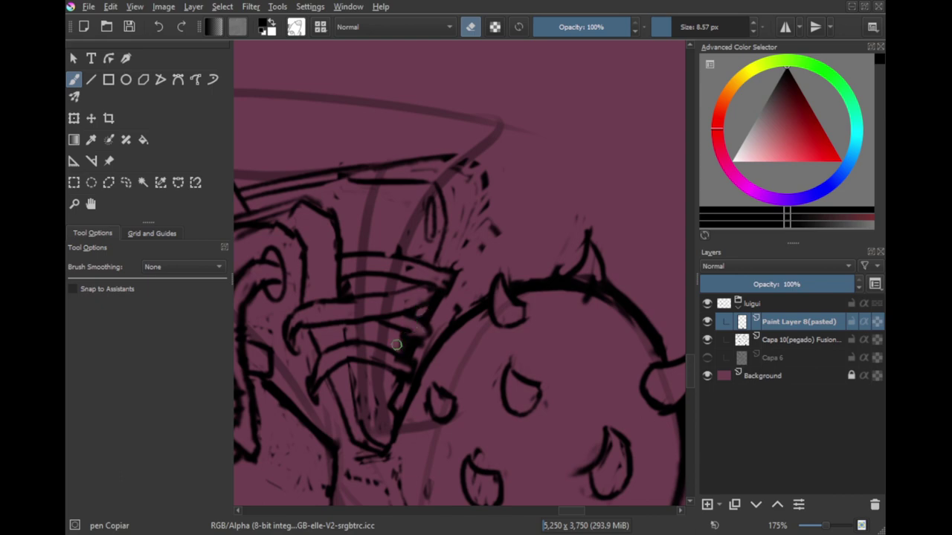
Step: Redraw the far flap's outer edge and upper corner with thinner lines, erasing the surplus strokes around them
key(e)
mouse_move(386, 403)
mouse_down()
mouse_move(379, 380)
mouse_move(396, 438)
mouse_up()
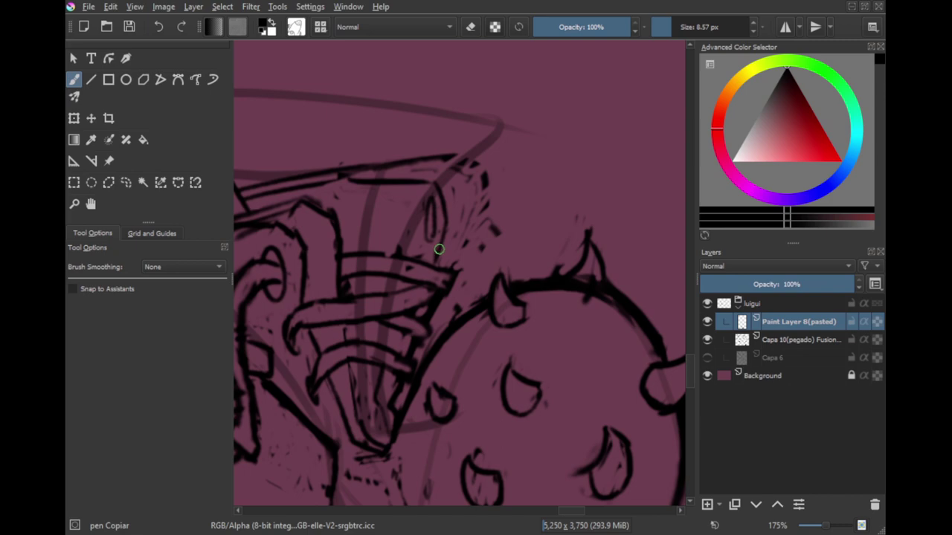
key(e)
mouse_move(439, 251)
mouse_down()
mouse_move(449, 218)
mouse_move(426, 260)
mouse_move(453, 249)
mouse_move(450, 268)
mouse_move(486, 212)
mouse_move(478, 231)
mouse_move(470, 161)
mouse_up()
key(e)
mouse_move(487, 223)
mouse_down()
mouse_move(484, 159)
mouse_move(484, 179)
mouse_move(459, 153)
mouse_move(357, 179)
mouse_up()
key(e)
key(e)
scroll(466, 200, down, 4)
scroll(461, 238, up, 3)
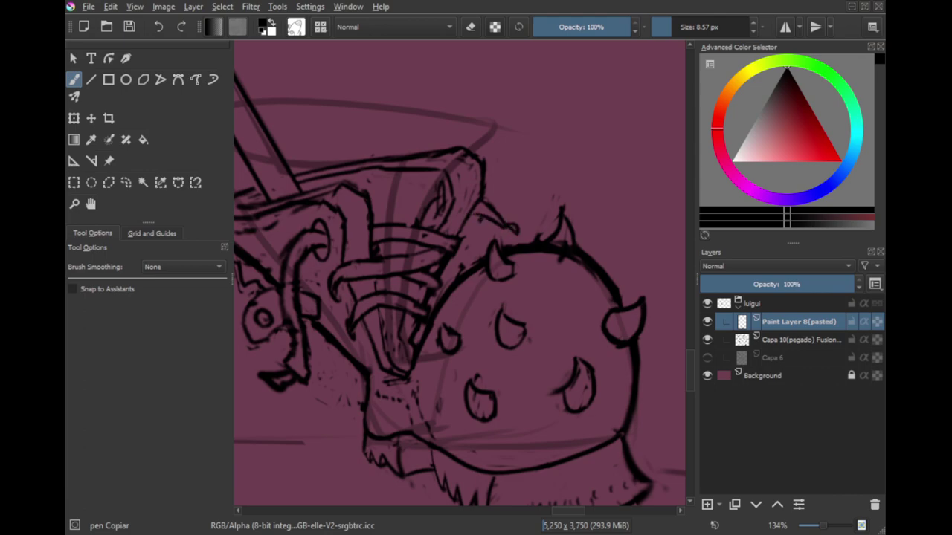
scroll(503, 229, down, 5)
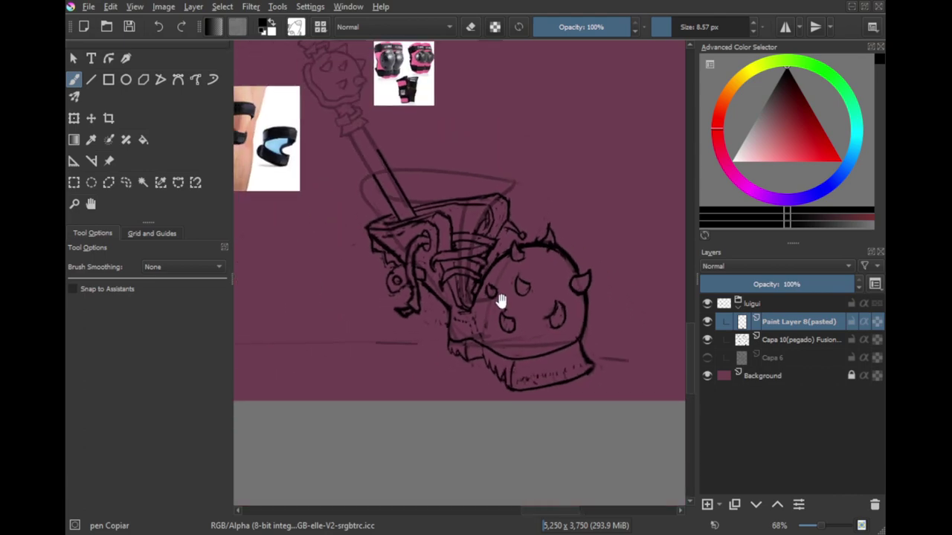
Step: Thin out the thick diagonal under the collar's rear corner and redraw it as a narrower line
scroll(446, 260, up, 6)
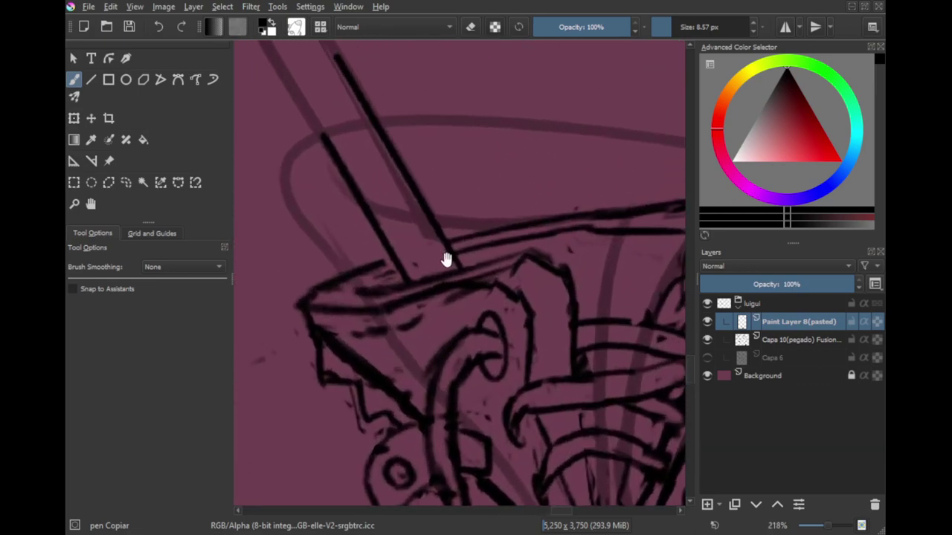
key(e)
mouse_move(362, 310)
mouse_down()
mouse_move(365, 365)
mouse_move(350, 357)
mouse_move(394, 402)
mouse_move(425, 402)
mouse_move(356, 340)
mouse_up()
key(e)
key(ctrl+z)
drag(426, 407, 324, 282)
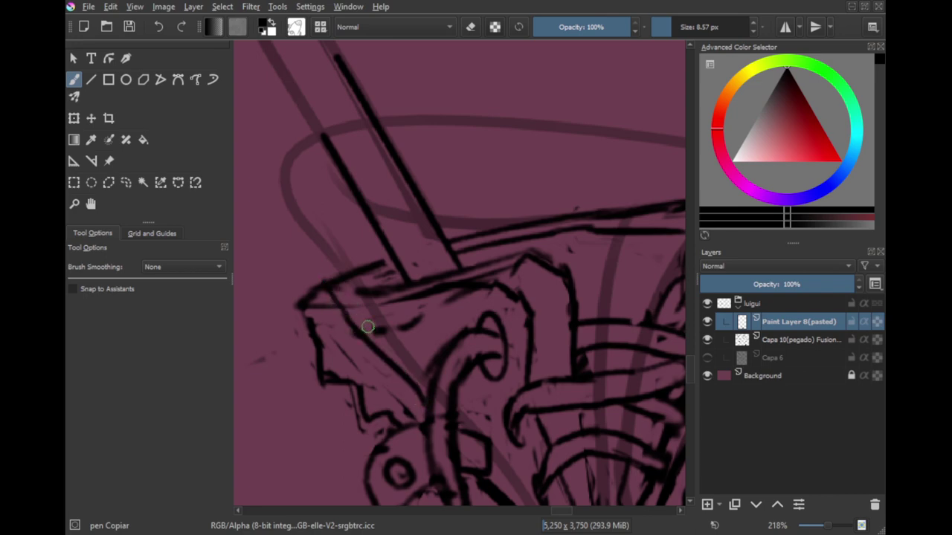
Step: Select the collar's rear corner, near rim and jagged back edge freehand and delete them
key(l)
mouse_move(489, 313)
mouse_down()
mouse_move(521, 251)
mouse_move(426, 273)
mouse_move(381, 260)
mouse_move(366, 329)
mouse_move(411, 326)
mouse_move(278, 329)
mouse_move(375, 270)
mouse_up()
key(Delete)
key(Delete)
mouse_move(388, 432)
mouse_down()
mouse_move(324, 316)
mouse_move(380, 452)
mouse_up()
key(Delete)
key(ctrl+shift+a)
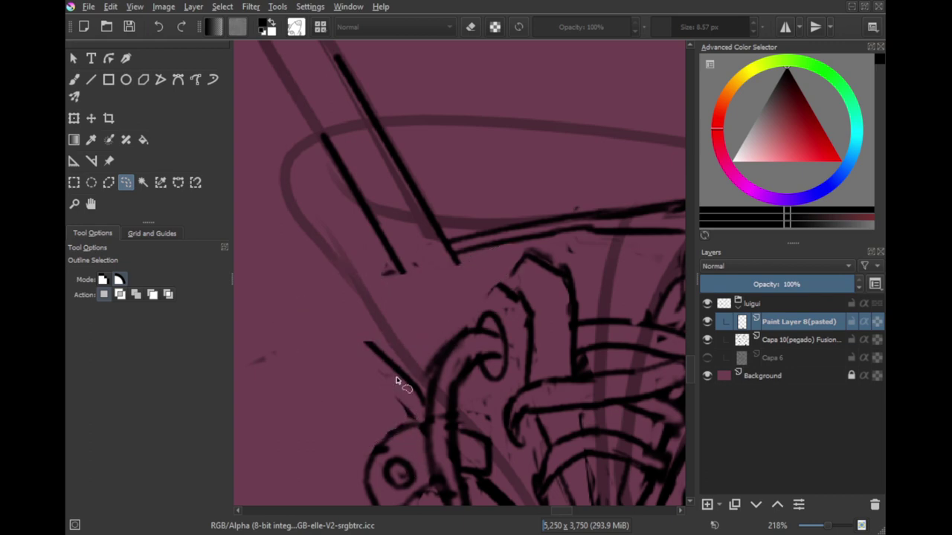
drag(417, 376, 367, 387)
drag(365, 420, 359, 269)
mouse_move(382, 372)
mouse_down()
mouse_move(361, 271)
mouse_move(309, 396)
mouse_up()
scroll(349, 372, up, 5)
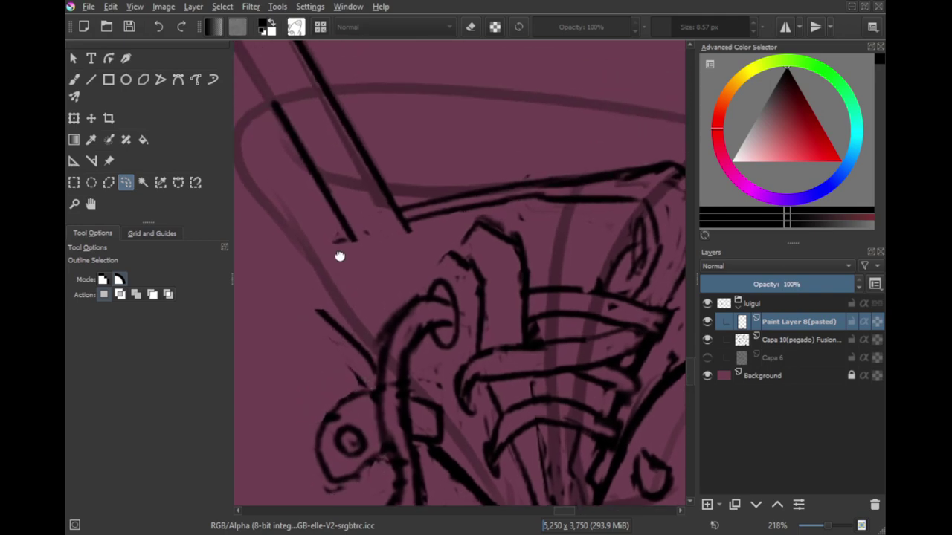
Step: Save the document and draw a curved near rim line from the collar's rear end to the folded lace
key(b)
key(ctrl+s)
scroll(431, 320, down, 3)
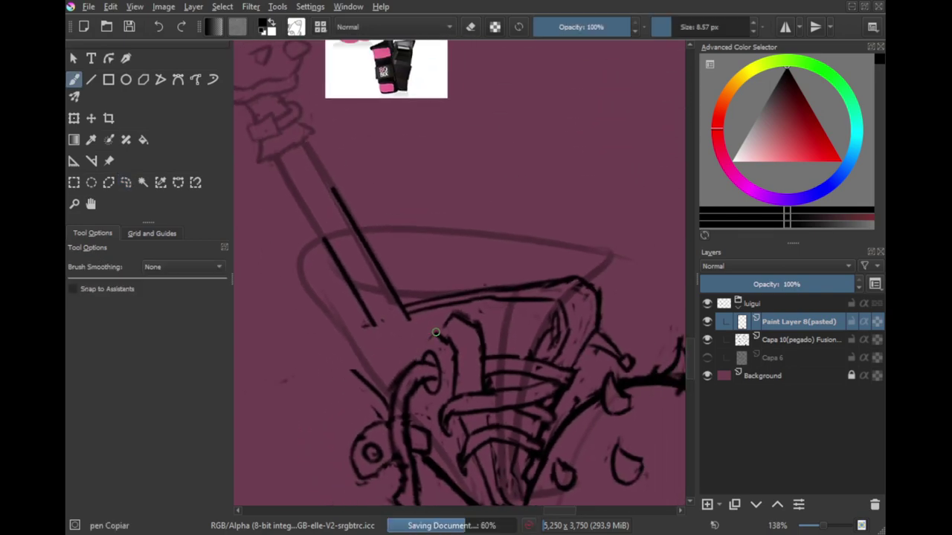
drag(421, 341, 360, 325)
Step: Select the middle stretch of the far rim lines freehand, delete it and clear the selection
scroll(476, 295, up, 3)
key(l)
mouse_move(534, 343)
mouse_down()
mouse_move(596, 249)
mouse_move(573, 323)
mouse_move(542, 295)
mouse_up()
key(Delete)
key(ctrl+shift+a)
key(b)
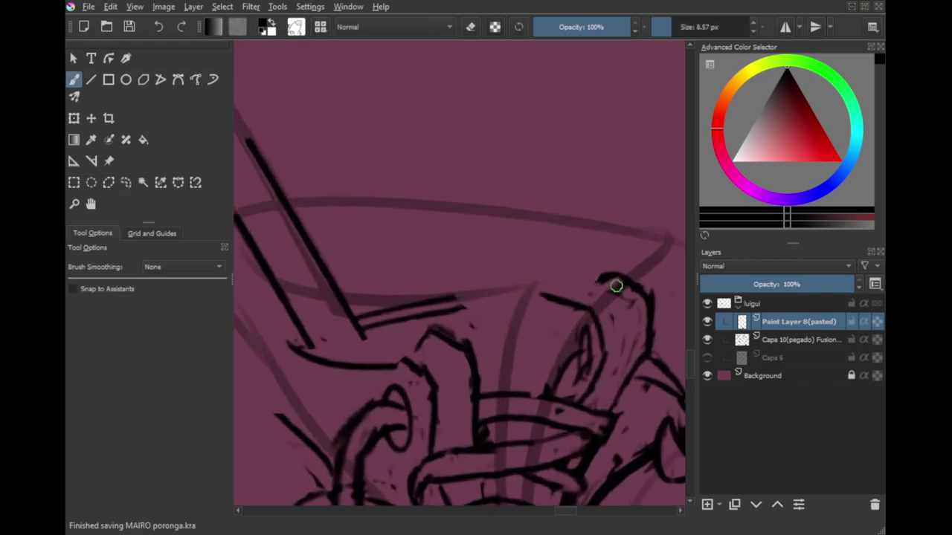
Step: Redraw the far rim as an arched line from the far flap's corner to the leg and save the document
mouse_move(617, 286)
mouse_down()
mouse_move(541, 273)
mouse_move(431, 296)
mouse_move(442, 314)
mouse_move(425, 304)
mouse_move(392, 310)
mouse_move(485, 284)
mouse_move(394, 302)
mouse_move(363, 324)
mouse_move(503, 282)
mouse_move(411, 282)
mouse_move(365, 305)
mouse_up()
key(e)
key(e)
key(e)
key(e)
key(ctrl+z)
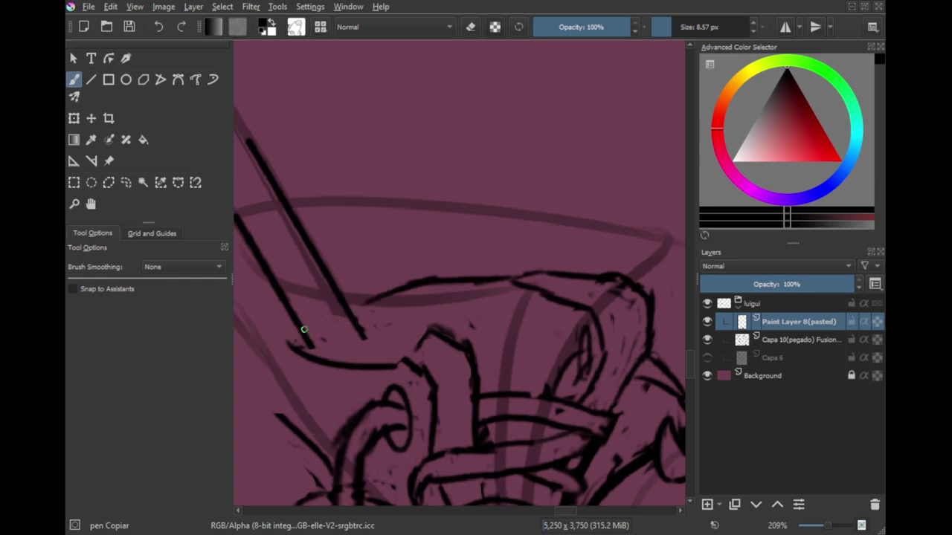
drag(304, 329, 357, 311)
key(ctrl+s)
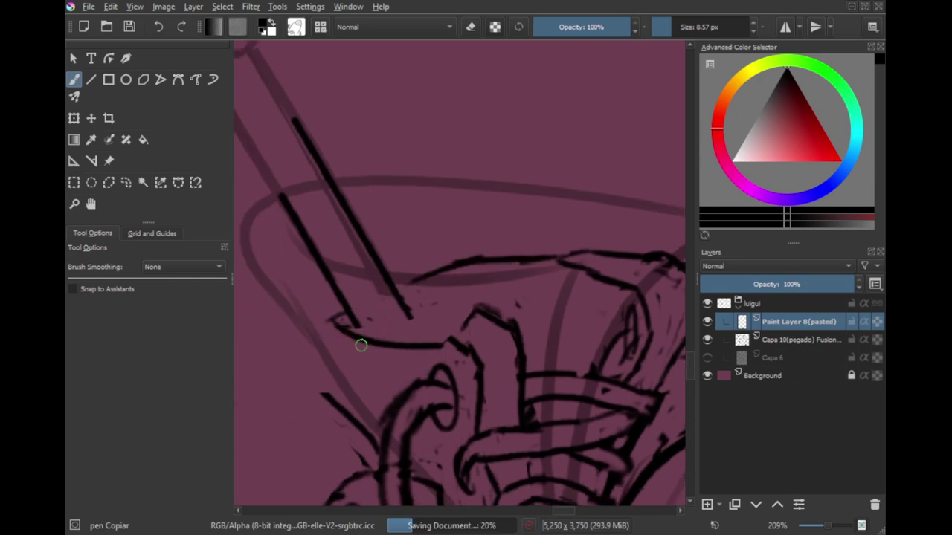
Step: Draw the collar's new rear corner and back edge down to the lower diagonal, cleaning the leftover line ends
mouse_move(330, 323)
mouse_down()
mouse_move(326, 371)
mouse_move(363, 426)
mouse_up()
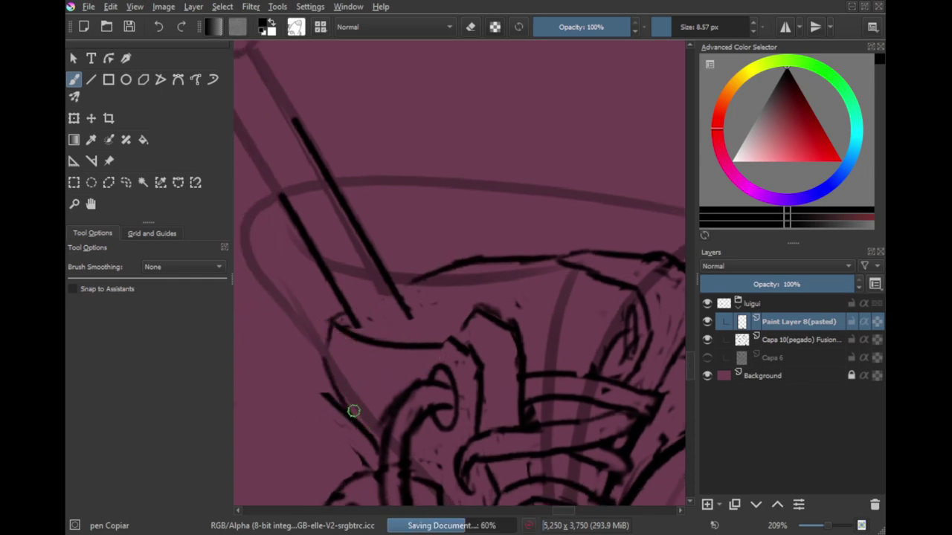
key(e)
mouse_move(330, 386)
mouse_down()
mouse_move(328, 333)
mouse_move(330, 400)
mouse_move(357, 425)
mouse_move(330, 405)
mouse_up()
key(e)
key(e)
key(e)
key(e)
key(e)
ctrl+click(357, 401)
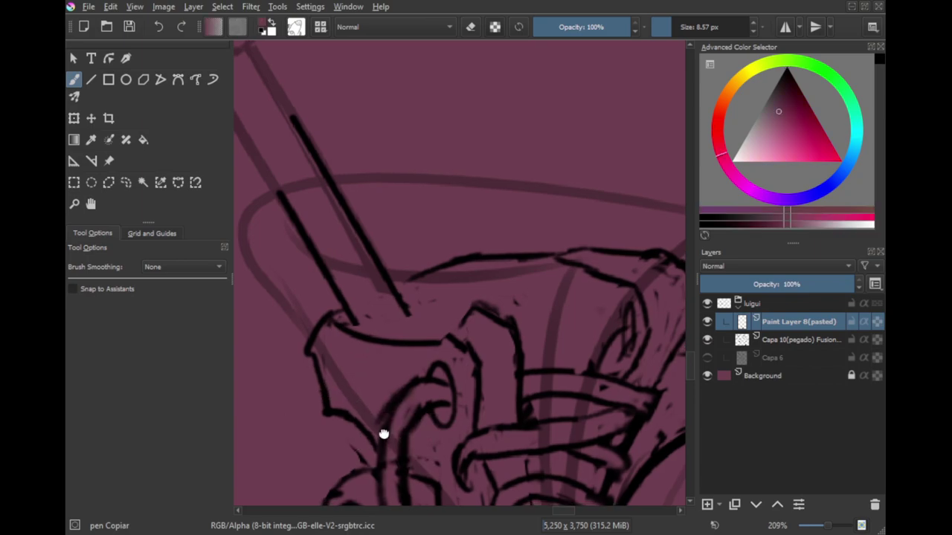
drag(383, 433, 340, 355)
ctrl+click(354, 383)
scroll(360, 348, down, 5)
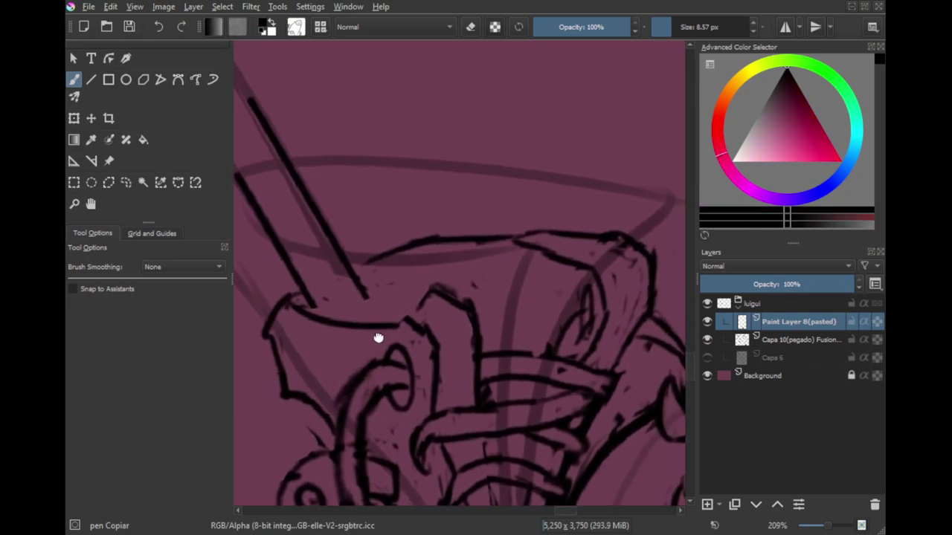
Step: Add an upper line to the near rim across the leg's base and tidy where the leg meets it
scroll(385, 317, up, 3)
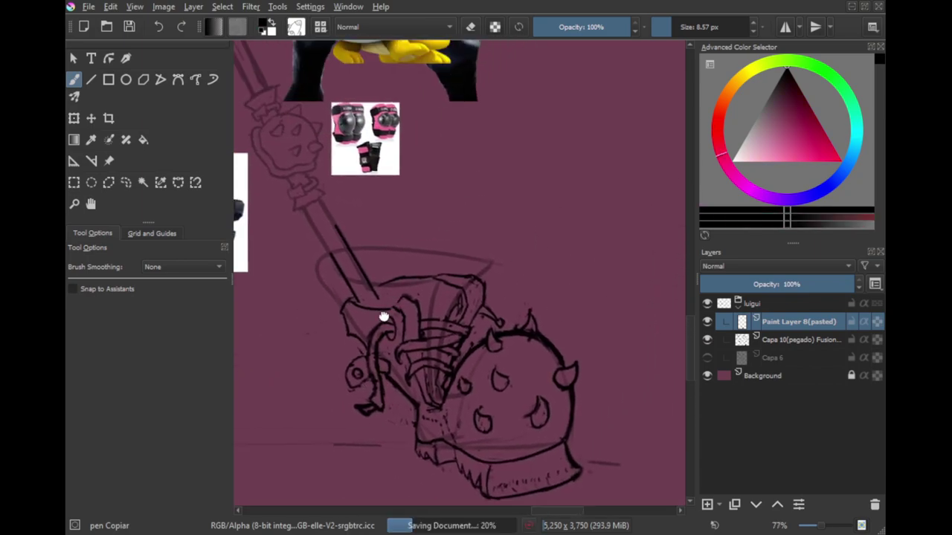
drag(433, 197, 382, 322)
scroll(382, 322, up, 3)
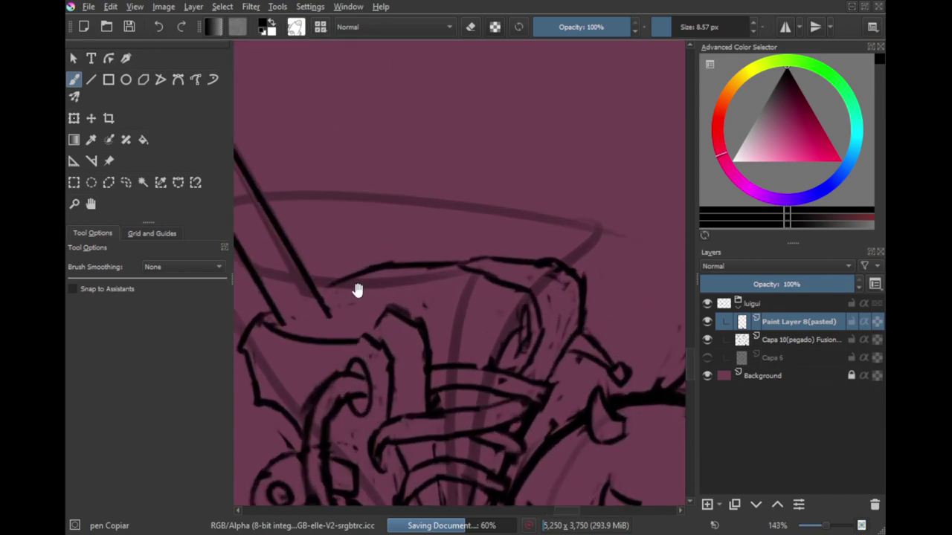
key(e)
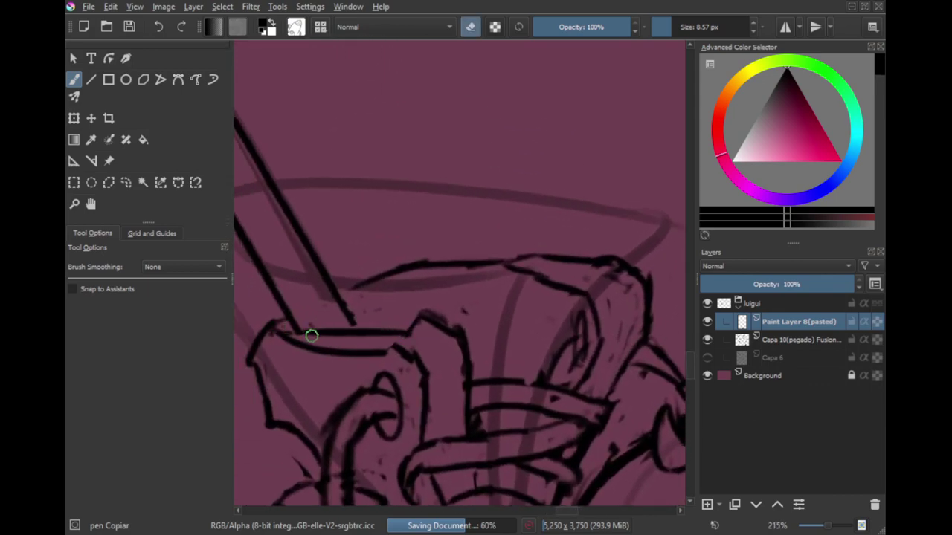
mouse_move(310, 334)
mouse_down()
mouse_move(373, 332)
mouse_move(312, 325)
mouse_up()
key(e)
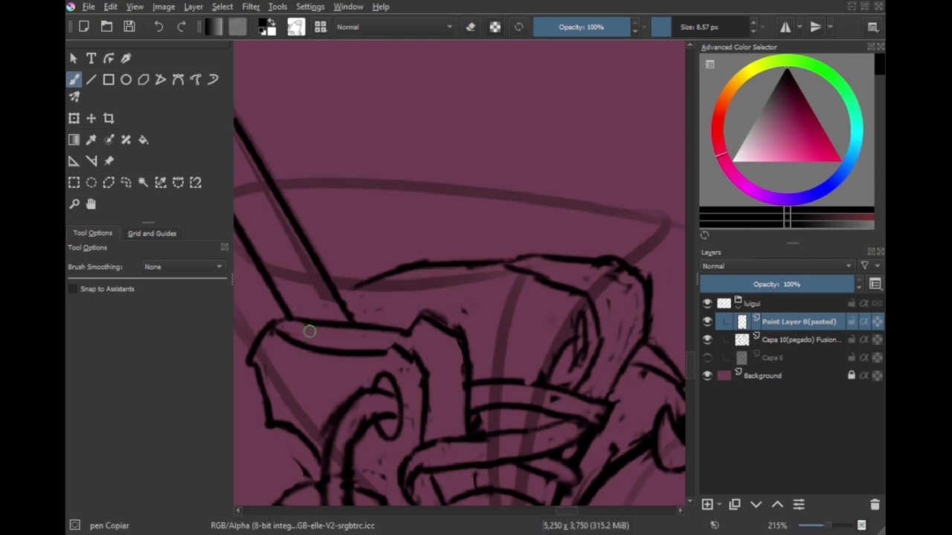
Step: Erase the collar's rounded rear corner and redraw it squarer, joined to the leg's back line
key(e)
key(e)
key(e)
drag(275, 335, 260, 327)
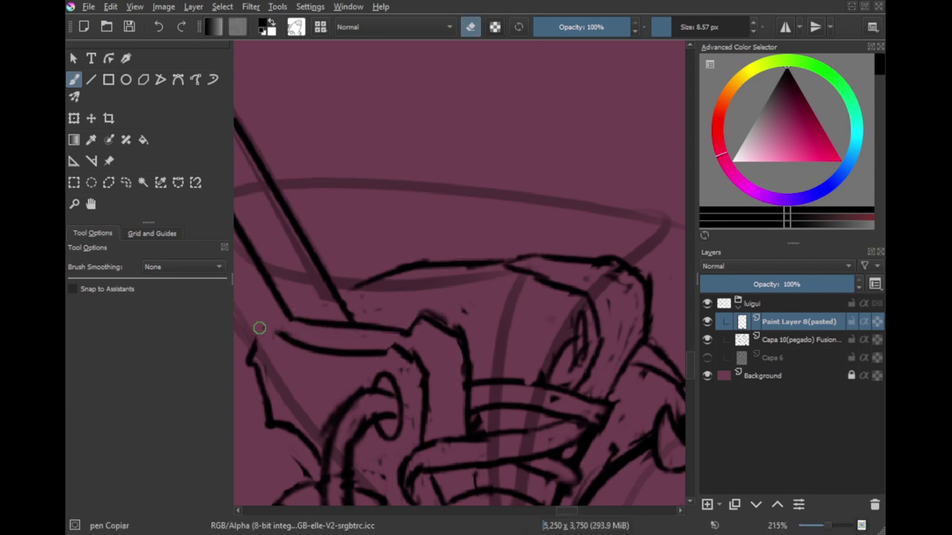
key(e)
mouse_move(252, 361)
mouse_down()
mouse_move(257, 316)
mouse_move(278, 304)
mouse_move(287, 330)
mouse_move(360, 330)
mouse_up()
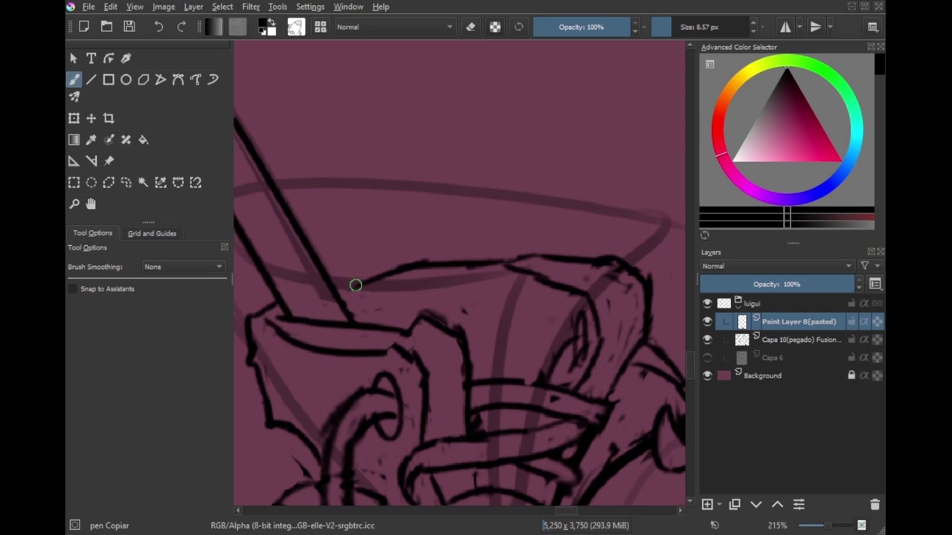
Step: Rework the far rim's line between the leg and the far flap
drag(322, 287, 441, 265)
key(e)
drag(352, 285, 431, 261)
key(e)
drag(522, 251, 516, 344)
drag(516, 344, 469, 325)
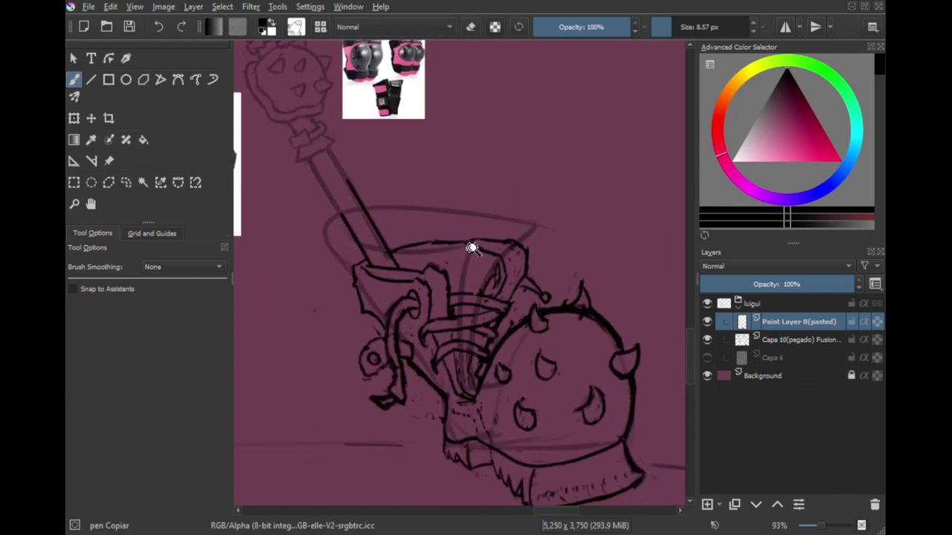
mouse_move(472, 248)
mouse_down()
mouse_move(466, 230)
mouse_move(355, 266)
mouse_up()
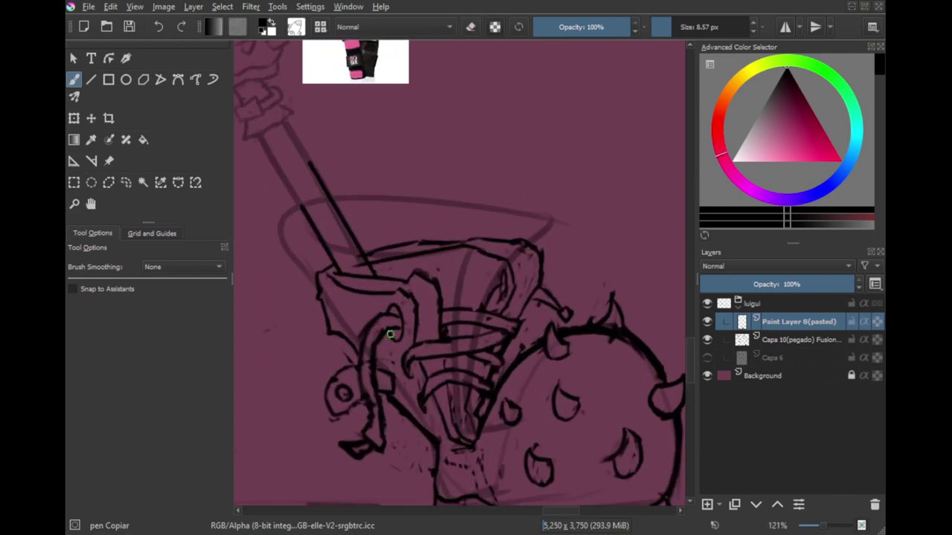
Step: Erase the far rim and redraw it as two lines rising from the leg to a peak before the far flap
scroll(453, 245, up, 3)
key(e)
drag(466, 242, 346, 246)
key(e)
drag(476, 229, 327, 257)
mouse_move(473, 250)
mouse_down()
mouse_move(442, 245)
mouse_move(327, 277)
mouse_move(372, 242)
mouse_move(451, 222)
mouse_move(318, 257)
mouse_up()
key(e)
key(e)
scroll(436, 293, down, 5)
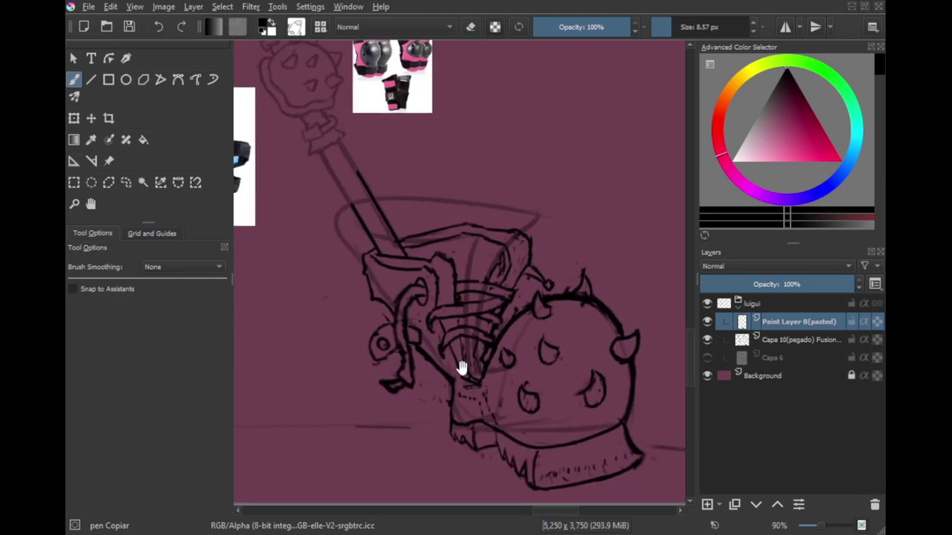
Step: Redraw the far rim's inner line parallel to a smoothed outer curve and save the document
scroll(401, 242, up, 6)
key(e)
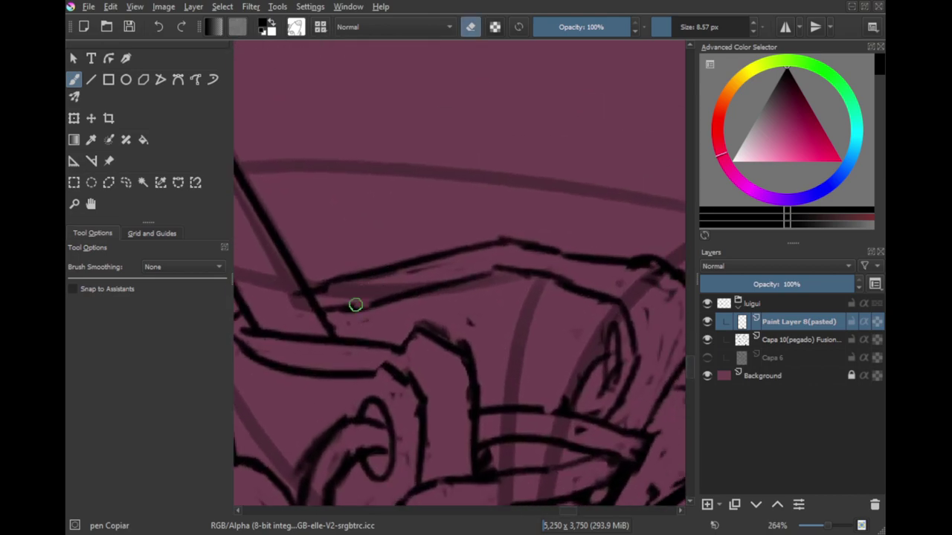
drag(355, 303, 462, 279)
key(e)
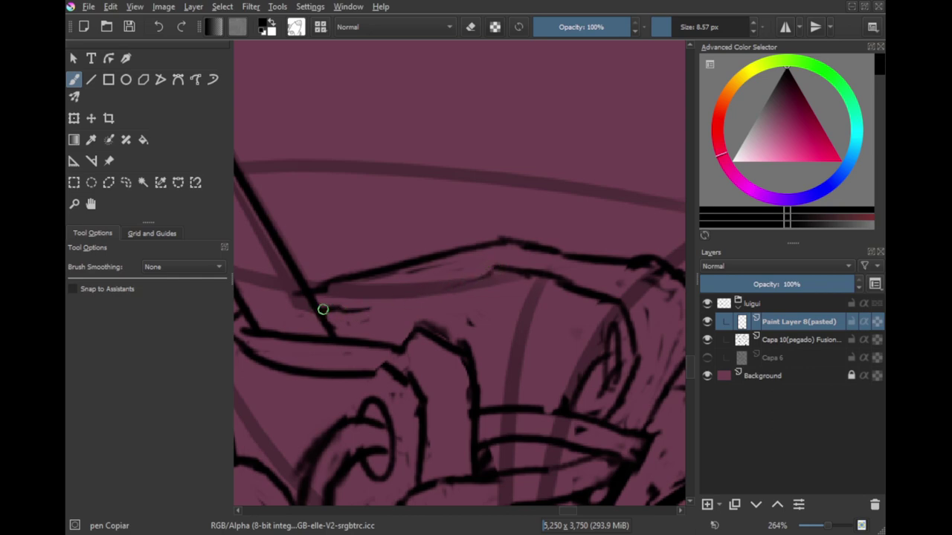
drag(322, 310, 495, 270)
key(ctrl+z)
key(e)
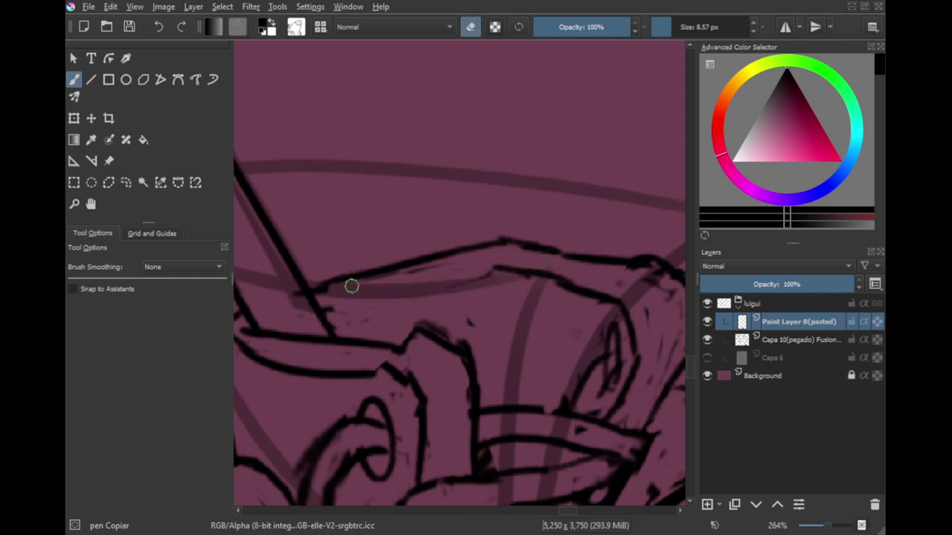
mouse_move(348, 283)
mouse_down()
mouse_move(323, 291)
mouse_move(466, 249)
mouse_move(310, 284)
mouse_move(526, 273)
mouse_move(409, 282)
mouse_up()
key(e)
key(ctrl+z)
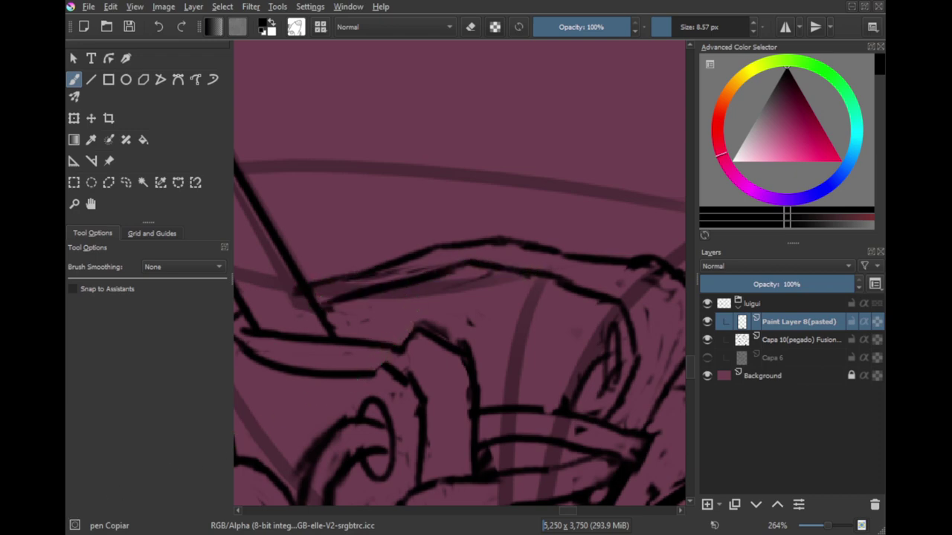
key(ctrl+s)
drag(467, 206, 449, 149)
key(ctrl+z)
drag(438, 144, 461, 185)
key(ctrl+z)
drag(359, 191, 466, 144)
scroll(424, 259, down, 5)
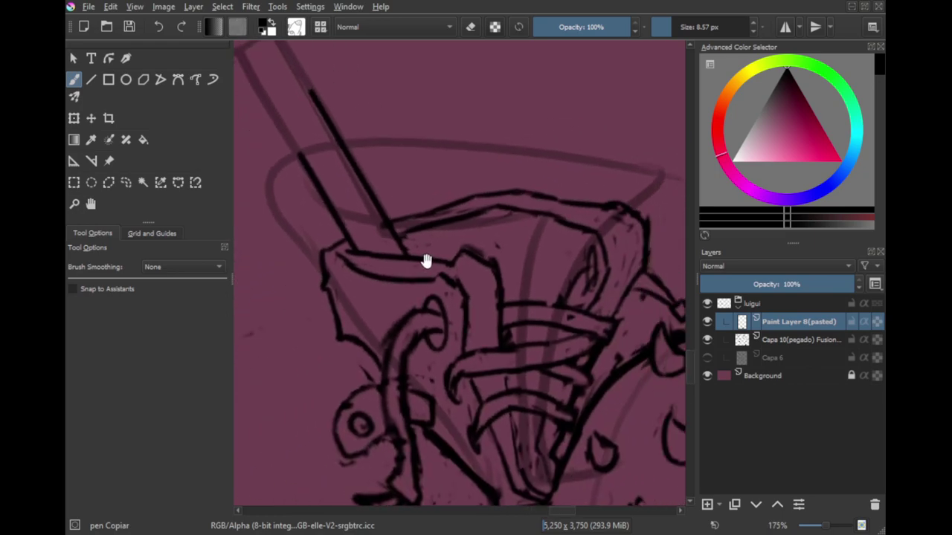
Step: Clean up and redraw the near collar rim and the leg lines entering it
scroll(429, 268, up, 6)
key(e)
mouse_move(408, 319)
mouse_down()
mouse_move(312, 293)
mouse_move(306, 282)
mouse_up()
key(e)
mouse_move(431, 308)
mouse_down()
mouse_move(303, 285)
mouse_move(285, 272)
mouse_up()
drag(365, 231, 321, 318)
drag(409, 239, 373, 317)
Step: Mirror the canvas view to check the boot's shape
scroll(373, 316, down, 4)
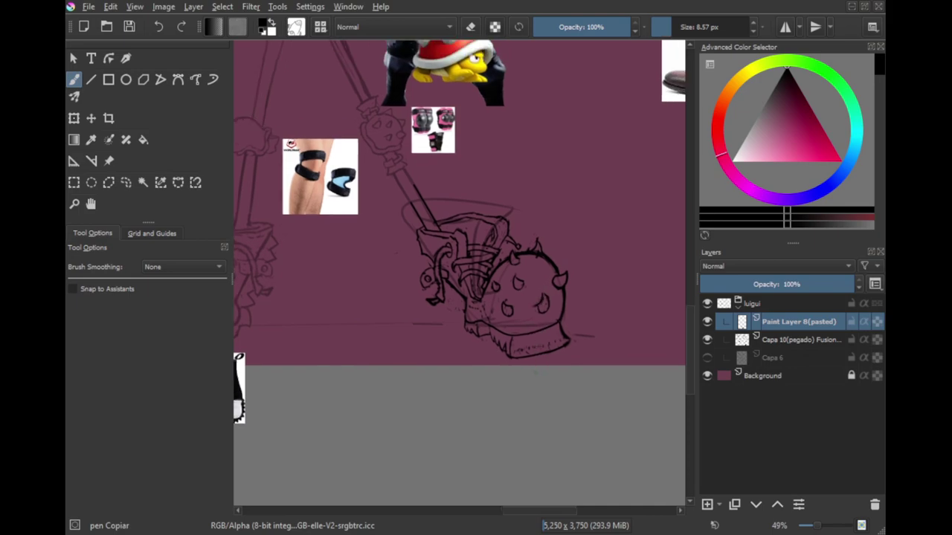
key(m)
scroll(397, 298, up, 4)
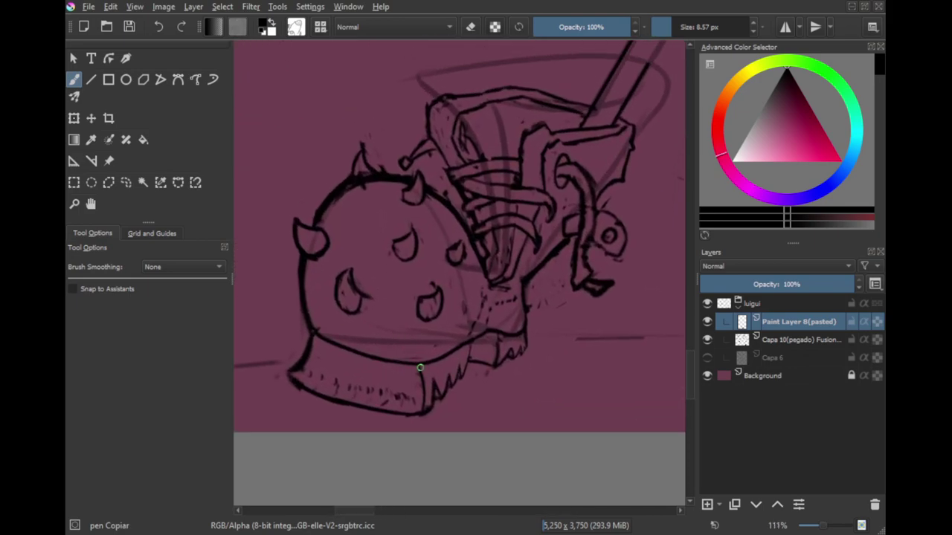
scroll(420, 368, up, 2)
Step: Try erasing the lower edge of the spiked toe dome and redrawing it as a flatter curve
key(e)
mouse_move(465, 348)
mouse_down()
mouse_move(417, 365)
mouse_move(341, 350)
mouse_move(394, 354)
mouse_up()
key(e)
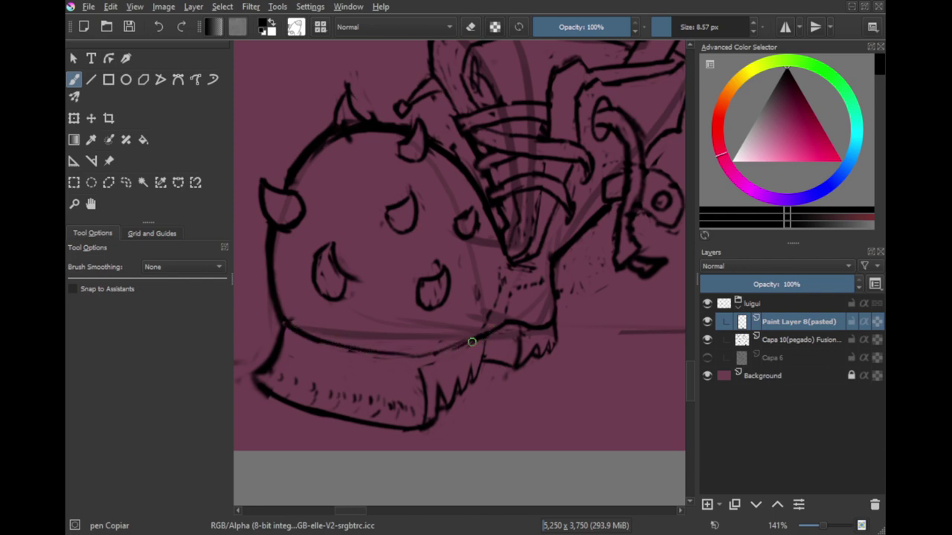
key(e)
drag(436, 354, 362, 351)
key(e)
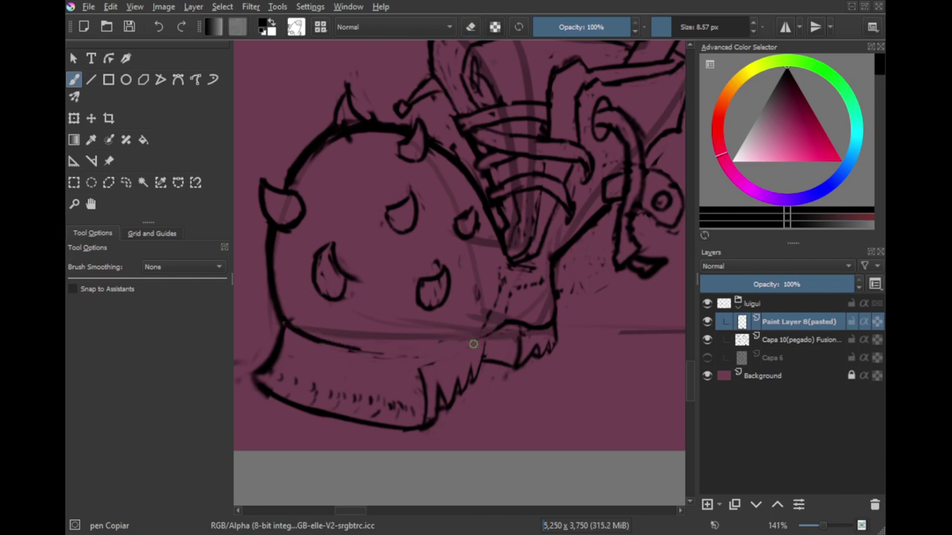
mouse_move(499, 328)
mouse_down()
mouse_move(472, 347)
mouse_move(384, 351)
mouse_up()
key(ctrl+z)
mouse_move(496, 331)
mouse_down()
mouse_move(458, 353)
mouse_move(362, 345)
mouse_move(406, 356)
mouse_move(318, 339)
mouse_up()
Step: Undo the edits to the toe dome's lower edge
key(ctrl+z)
key(ctrl+z)
key(ctrl+z)
key(e)
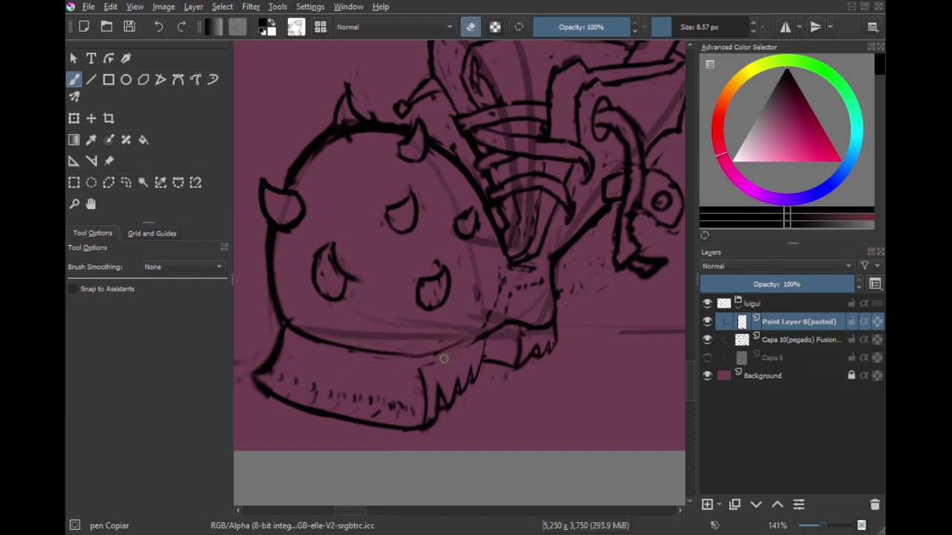
key(ctrl+z)
key(ctrl+z)
key(ctrl+z)
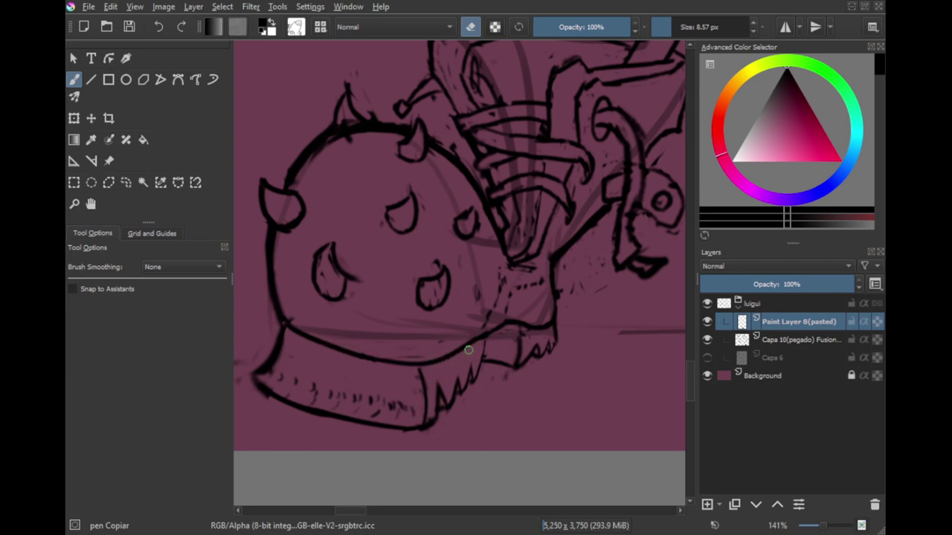
Step: Erase and redraw the heel-side part of the spiked toe dome's lower edge so it curves smoothly into the sole
key(e)
key(e)
mouse_move(467, 347)
mouse_down()
mouse_move(404, 362)
mouse_move(486, 335)
mouse_move(414, 359)
mouse_up()
key(e)
key(ctrl+z)
key(ctrl+z)
drag(486, 334, 409, 362)
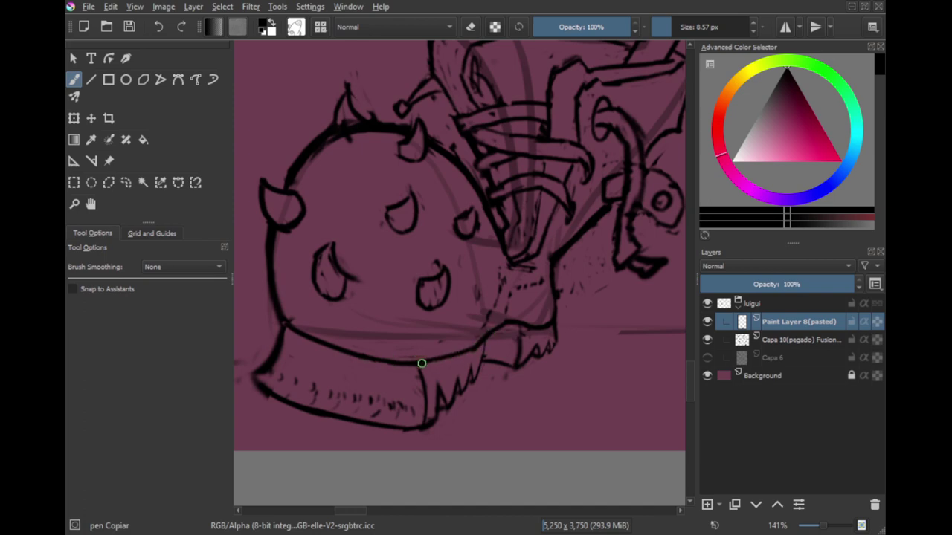
key(ctrl+z)
drag(474, 348, 405, 365)
key(ctrl+z)
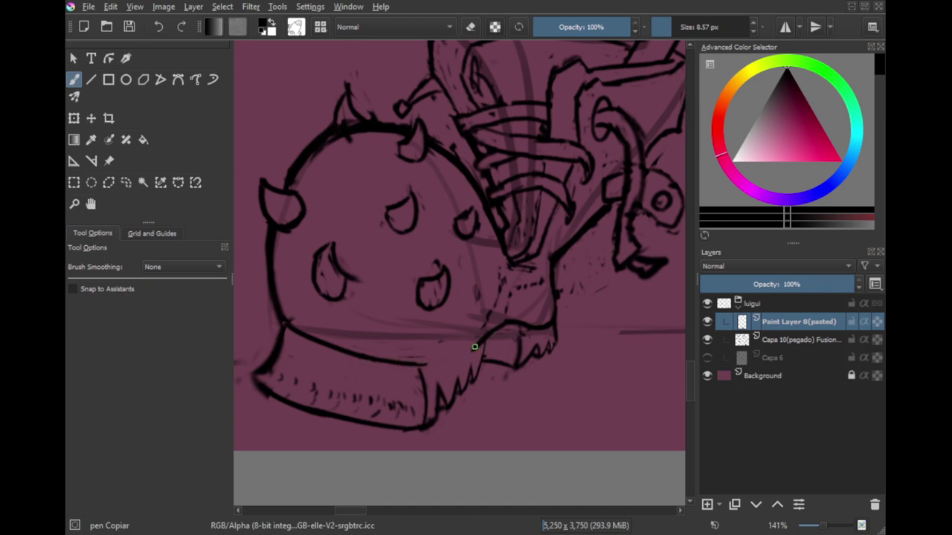
drag(474, 346, 419, 364)
key(e)
key(e)
key(e)
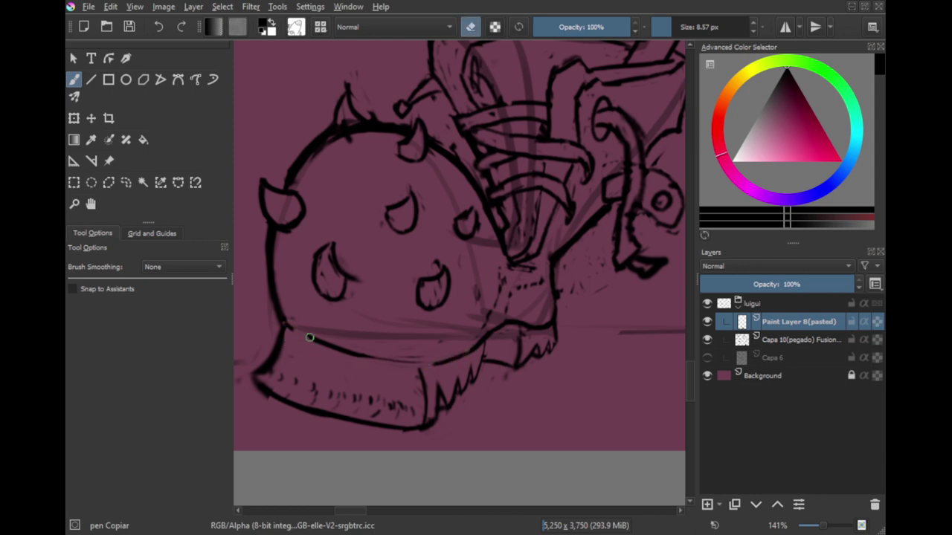
Step: Erase the front part of the toe dome's lower edge and redraw it slightly lower to meet the heel-side curve
key(e)
mouse_move(314, 350)
mouse_down()
mouse_move(440, 365)
mouse_move(399, 367)
mouse_move(323, 351)
mouse_move(335, 354)
mouse_up()
key(ctrl+z)
key(e)
key(e)
drag(389, 370, 331, 359)
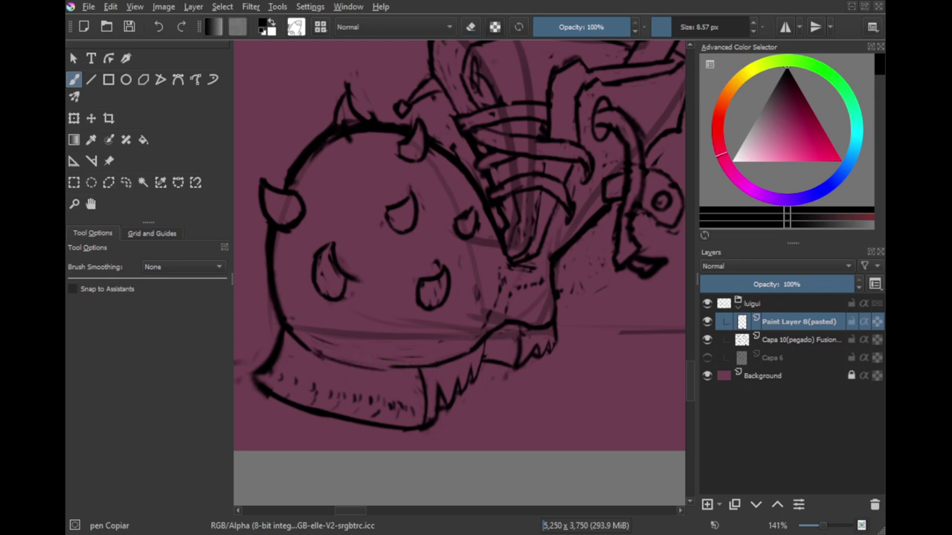
mouse_move(395, 366)
mouse_down()
mouse_move(326, 355)
mouse_move(389, 374)
mouse_move(317, 364)
mouse_move(393, 367)
mouse_move(320, 352)
mouse_up()
key(e)
key(e)
key(ctrl+z)
Step: Save the drawing and touch up the toe dome's redrawn lower edge
drag(384, 249, 384, 376)
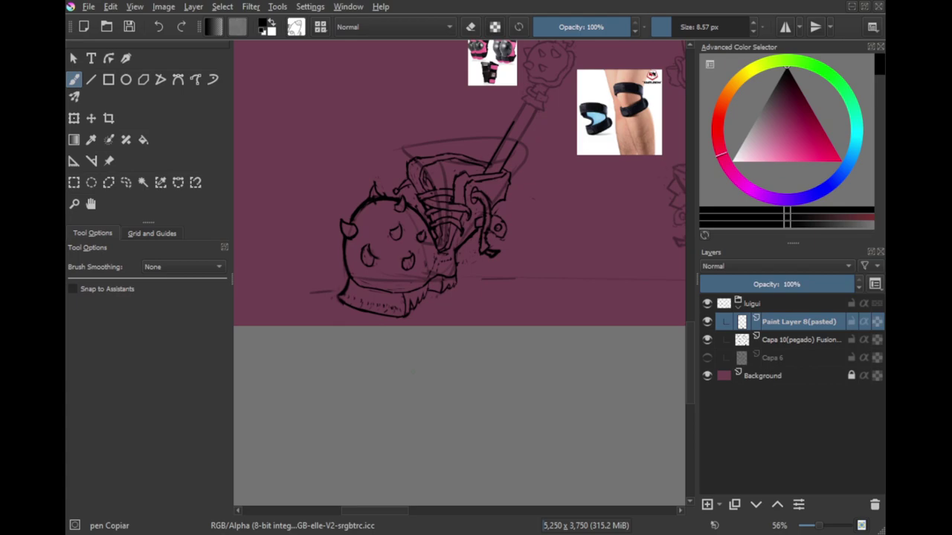
key(ctrl+s)
drag(350, 302, 351, 160)
key(e)
key(e)
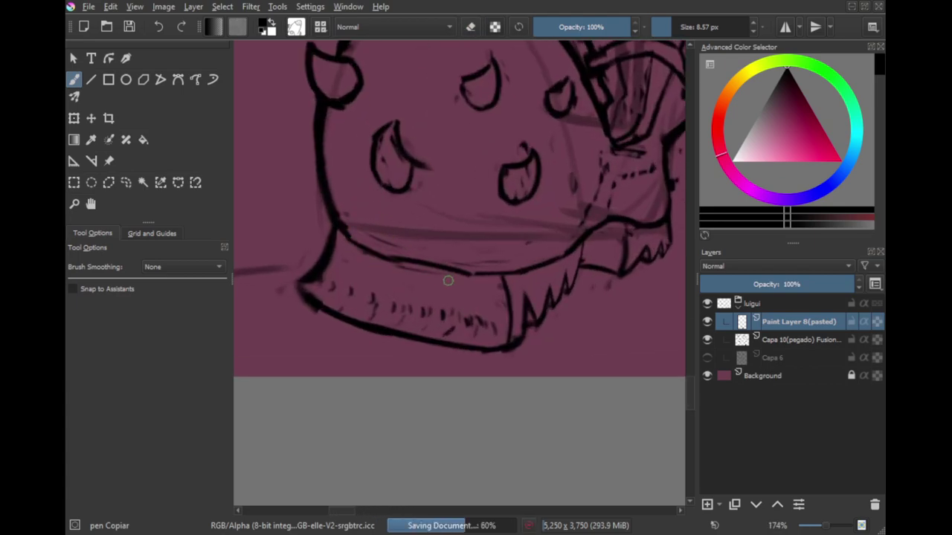
scroll(357, 243, down, 4)
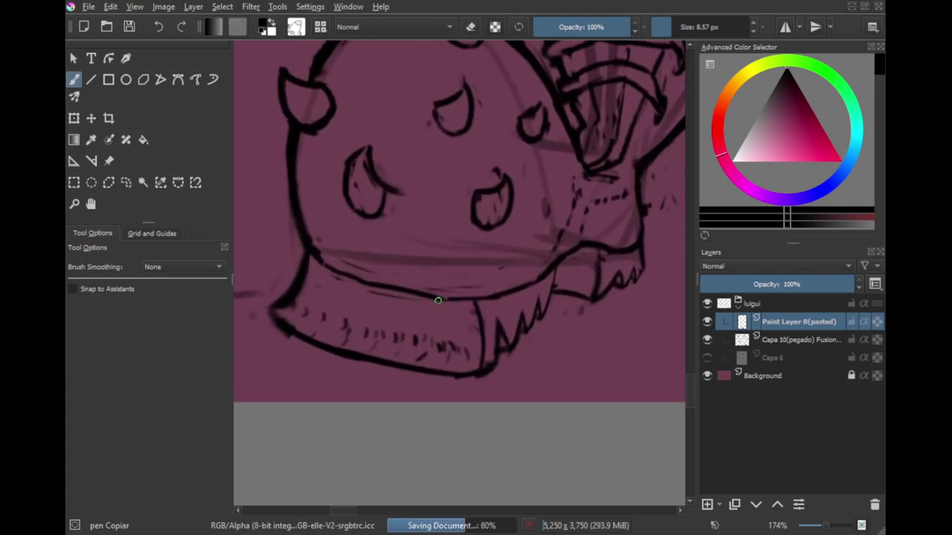
scroll(382, 311, up, 4)
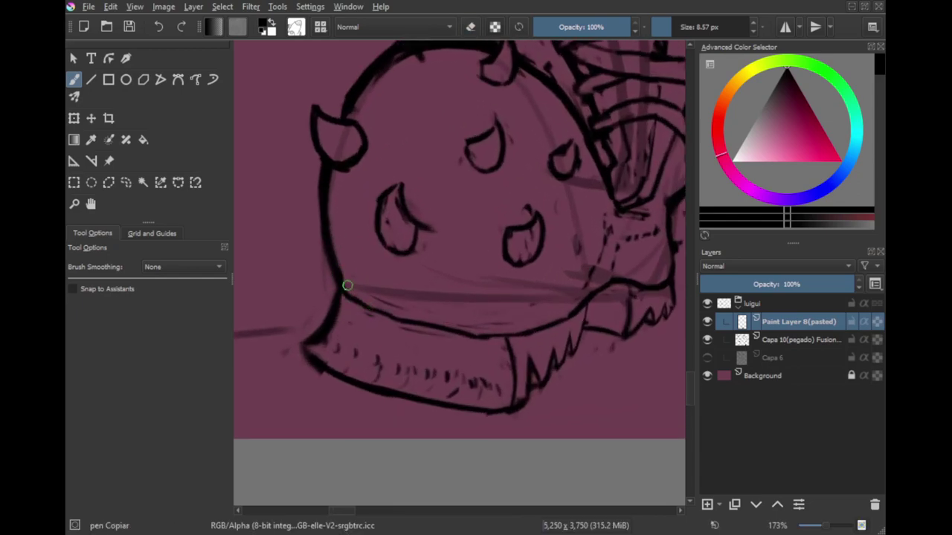
scroll(365, 272, down, 4)
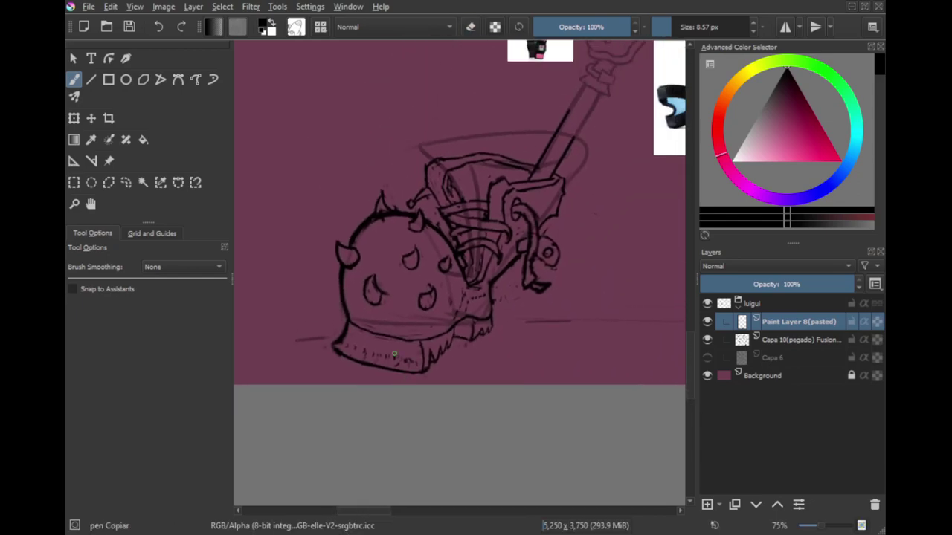
scroll(362, 257, up, 3)
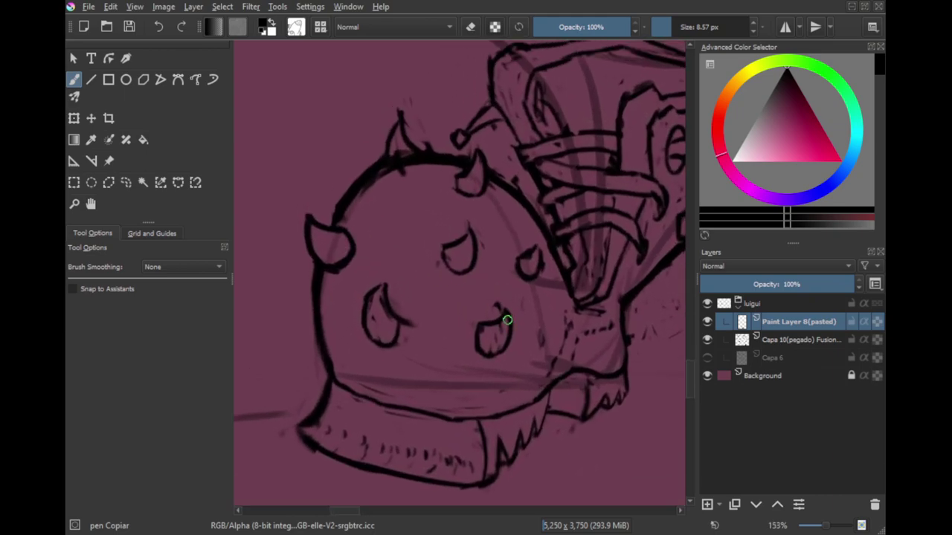
Step: Select the spikes on the face of the toe dome with a freehand outline, rotate and shift them slightly, and deselect
key(l)
mouse_move(513, 373)
mouse_down()
mouse_move(467, 385)
mouse_move(360, 273)
mouse_move(428, 223)
mouse_move(478, 152)
mouse_move(548, 264)
mouse_move(548, 322)
mouse_up()
key(ctrl+t)
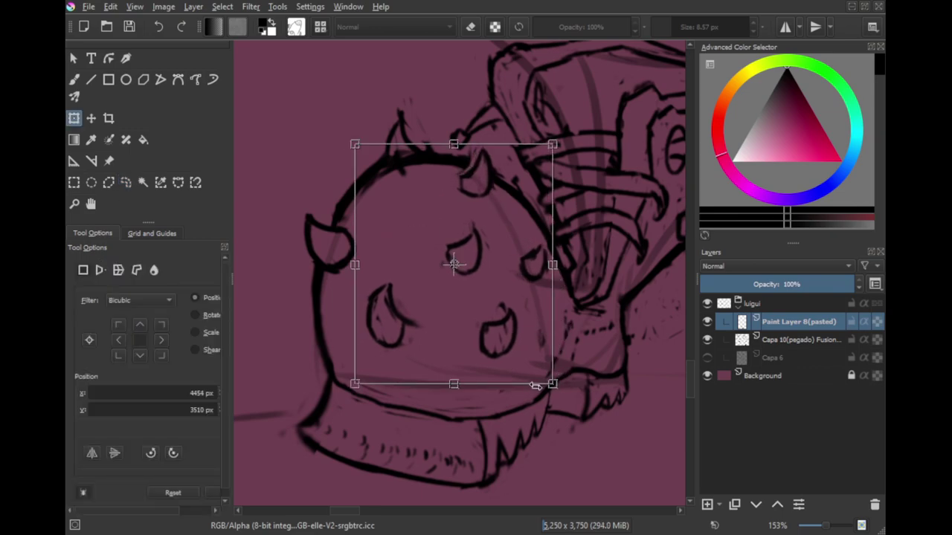
key(Return)
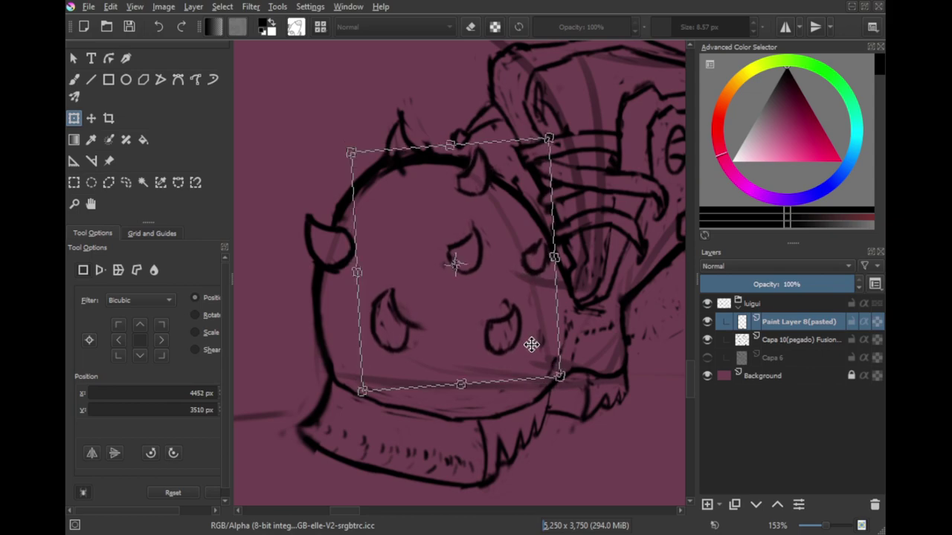
key(b)
key(ctrl+shift+a)
scroll(469, 213, down, 3)
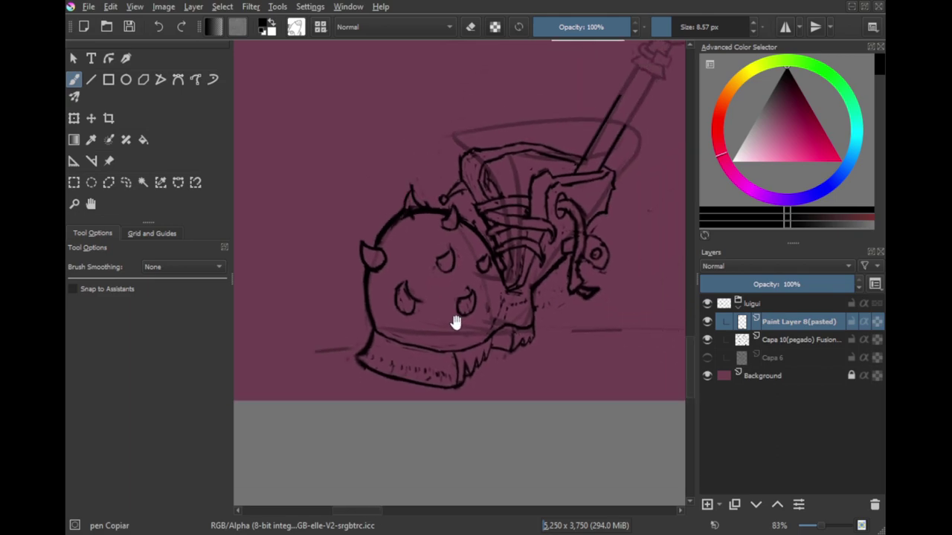
Step: Save the drawing and mirror the canvas view to check the boot
key(ctrl+s)
scroll(361, 245, up, 2)
scroll(383, 291, down, 3)
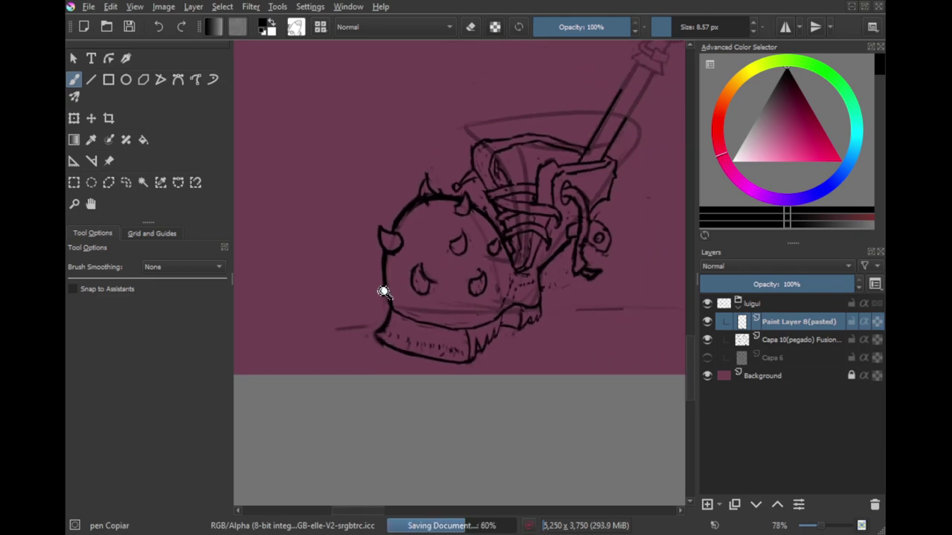
scroll(472, 278, up, 4)
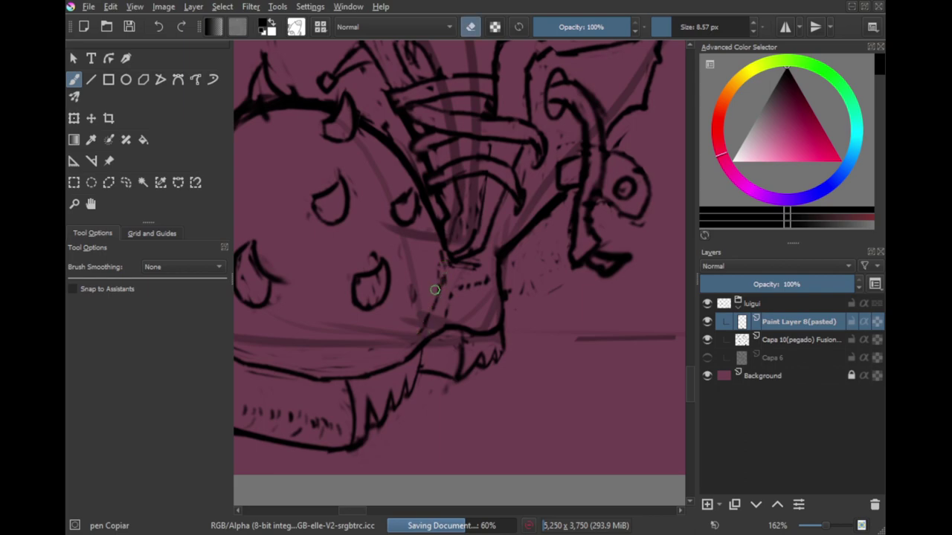
scroll(462, 312, down, 2)
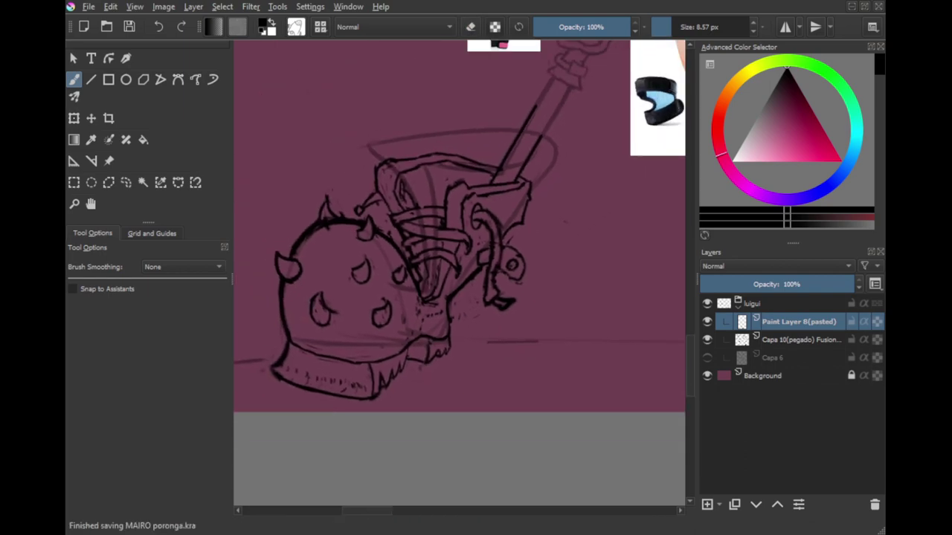
scroll(456, 387, down, 3)
key(m)
drag(469, 267, 526, 284)
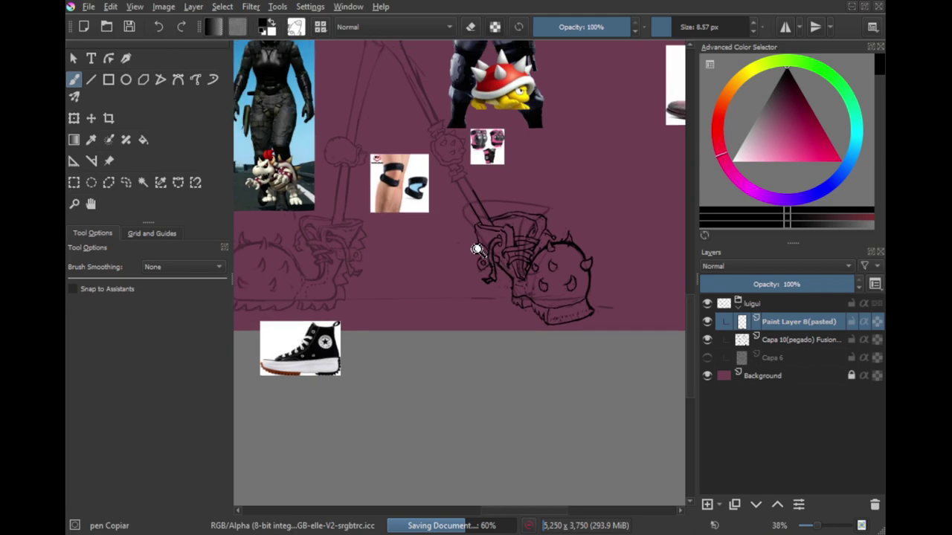
Step: Set the opacity of the Capa 10(pegado) Fusion layer holding the character sketch to 100%
drag(476, 248, 479, 285)
drag(479, 285, 499, 360)
click(773, 341)
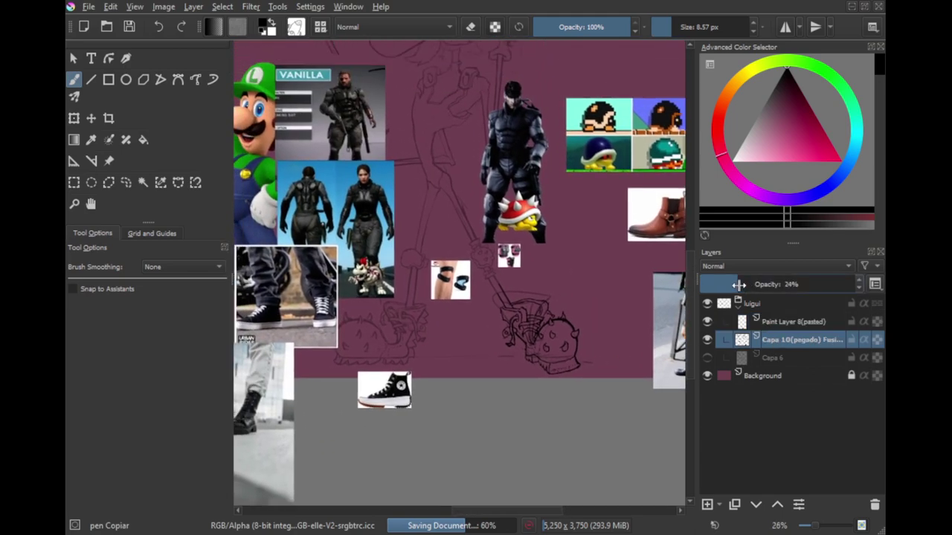
drag(739, 284, 882, 281)
Step: Toggle the visibility of Paint Layer 8(pasted) and the Capa 10(pegado) layer to compare the new boot with the old rough
click(770, 327)
click(708, 325)
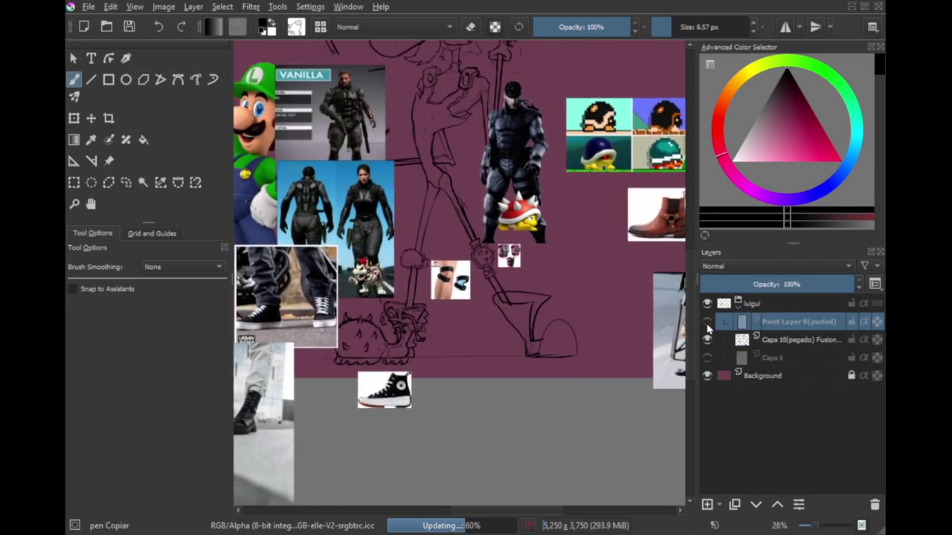
click(708, 325)
click(706, 325)
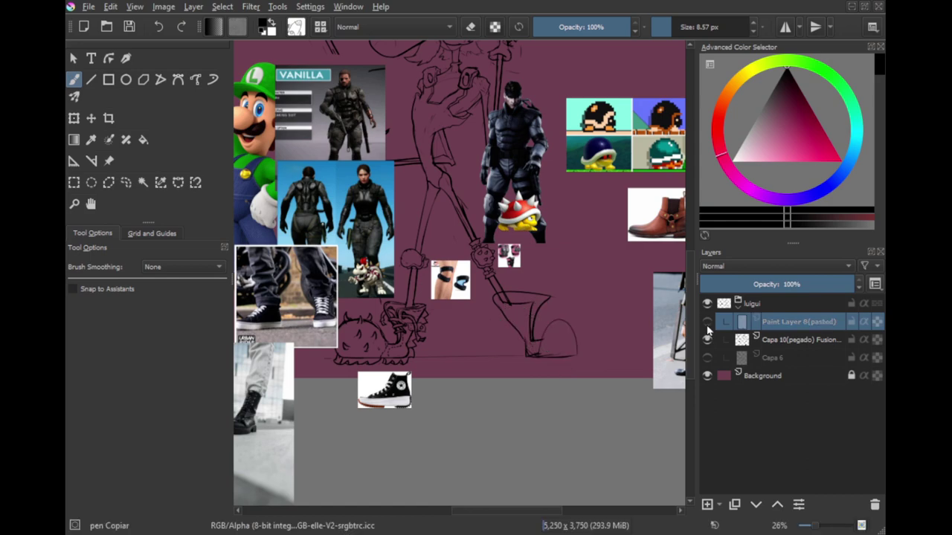
click(706, 326)
scroll(534, 345, up, 2)
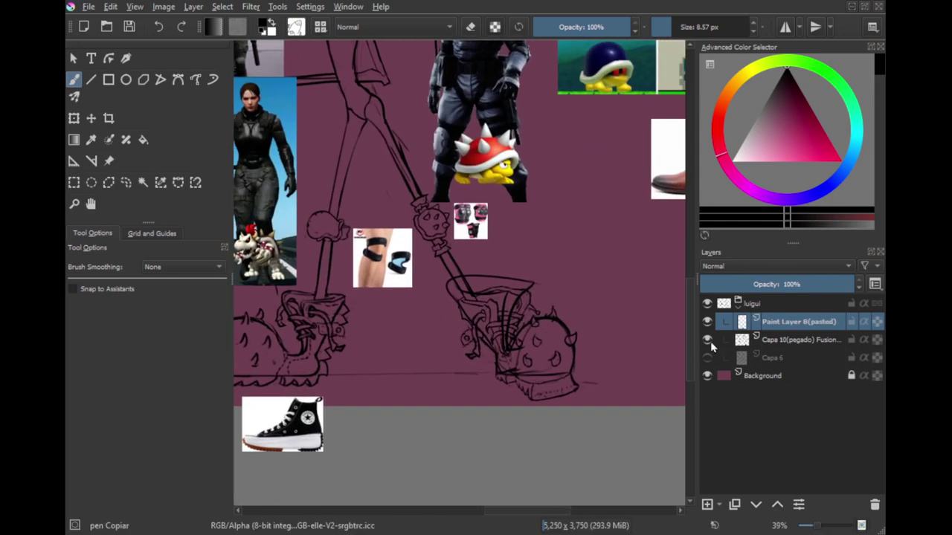
click(707, 340)
click(707, 340)
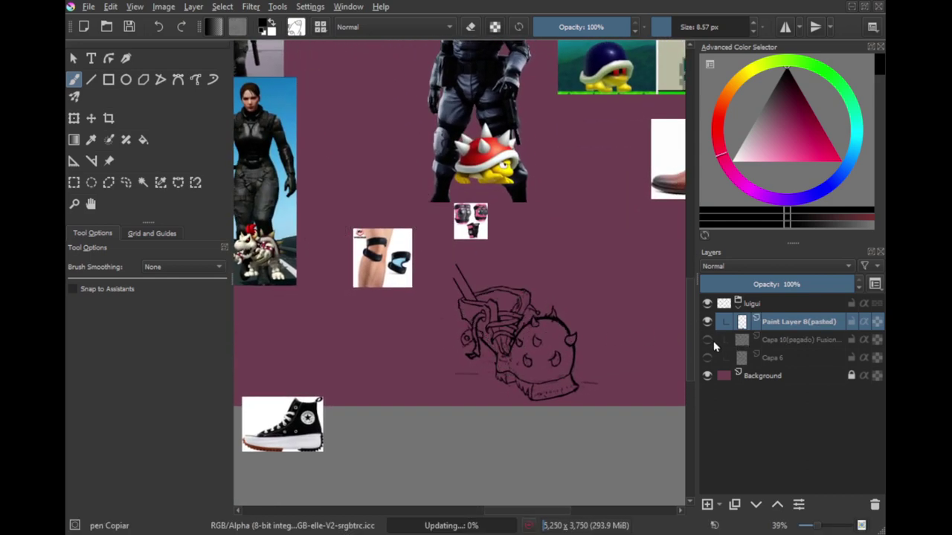
Step: Outline the old rough boot on the Capa 10(pegado) layer, delete it from under the new boot, and deselect
click(778, 340)
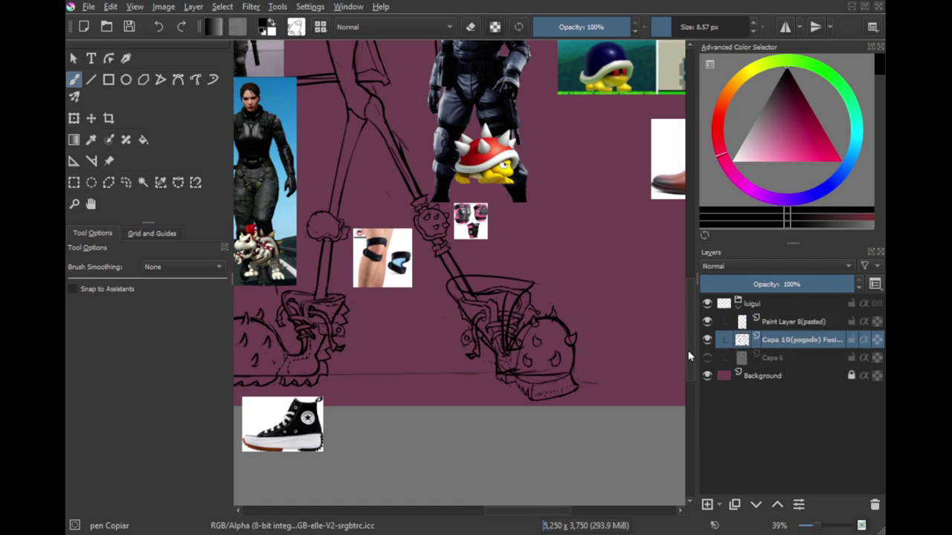
key(l)
scroll(461, 284, up, 2)
mouse_move(472, 265)
mouse_down()
mouse_move(454, 402)
mouse_move(514, 459)
mouse_move(635, 478)
mouse_move(681, 446)
mouse_move(639, 289)
mouse_move(476, 264)
mouse_up()
scroll(489, 257, down, 5)
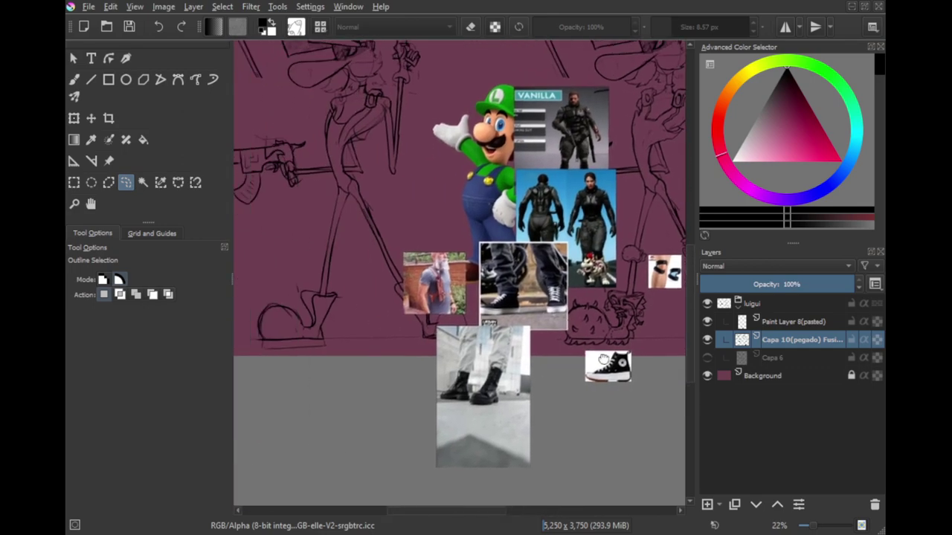
scroll(603, 360, up, 4)
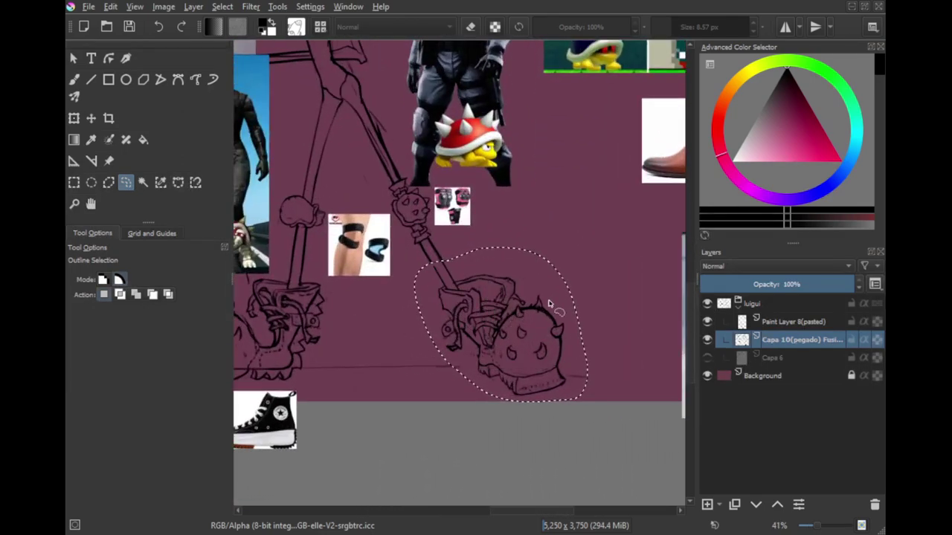
key(ctrl+shift+a)
Step: Merge Paint Layer 8(pasted) with the new boot down into the Capa 10(pegado) layer
scroll(461, 296, up, 1)
drag(461, 296, 517, 294)
key(b)
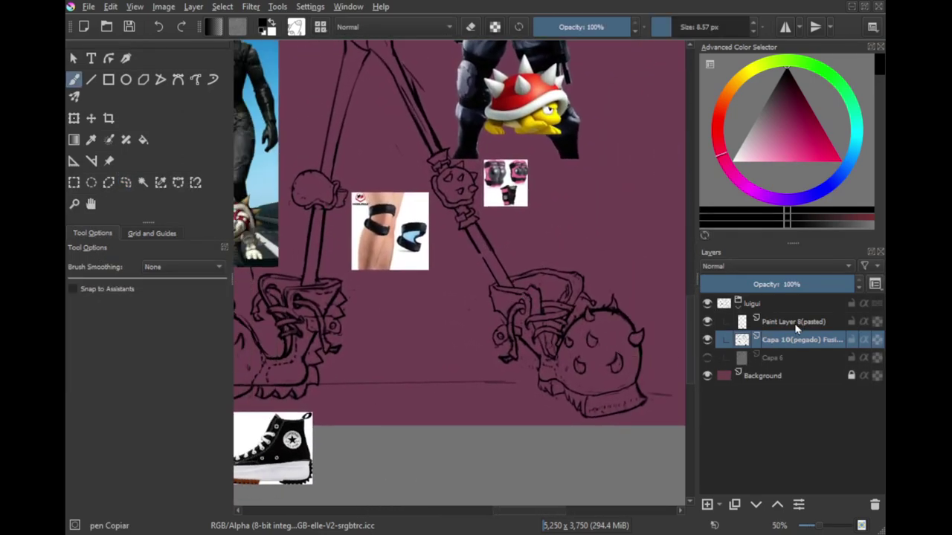
click(794, 322)
scroll(498, 326, down, 2)
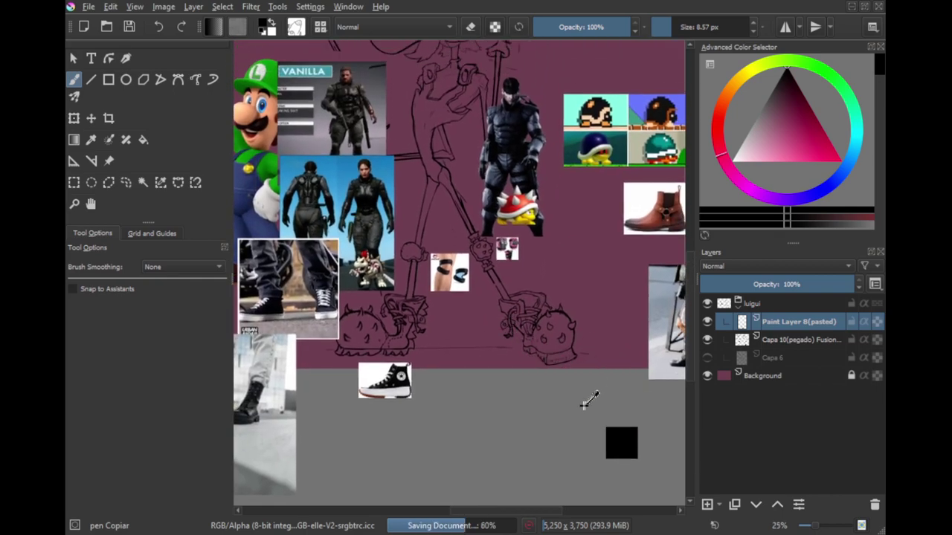
key(ctrl+e)
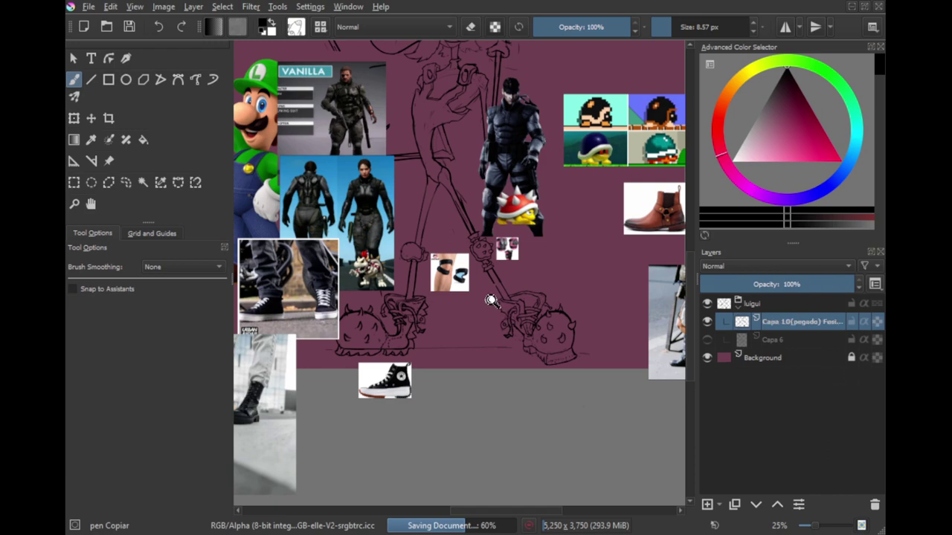
Step: Draw vertical fold lines on the inner lining of the front boot's collar
scroll(496, 298, up, 3)
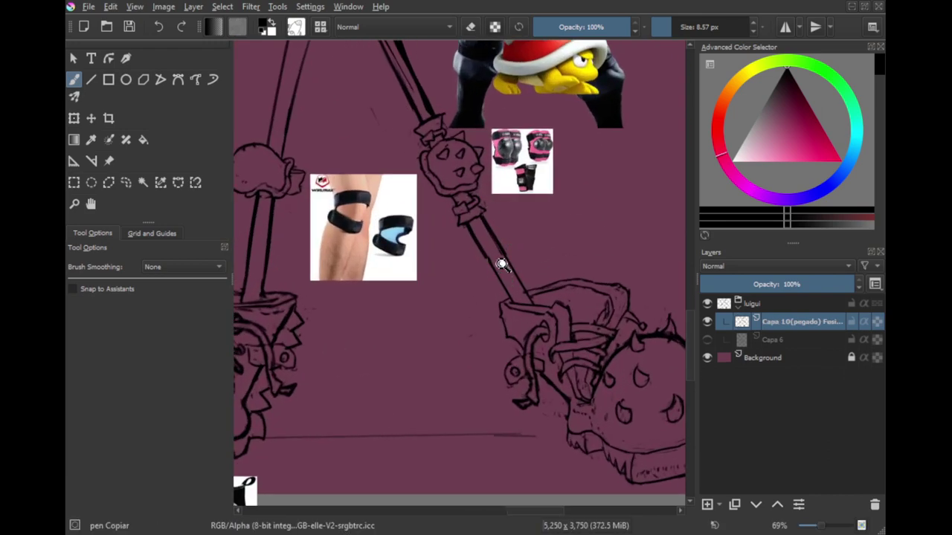
scroll(503, 265, down, 4)
drag(474, 329, 497, 403)
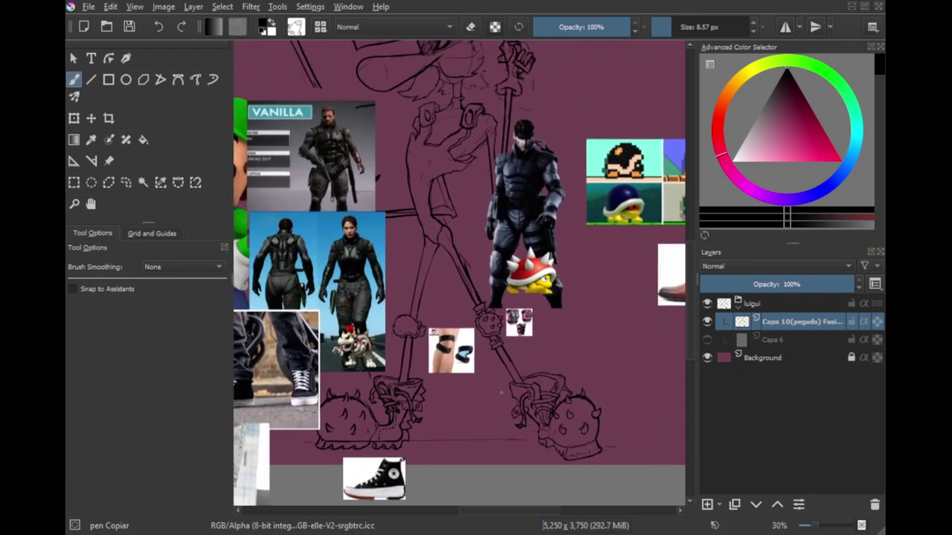
scroll(455, 306, down, 2)
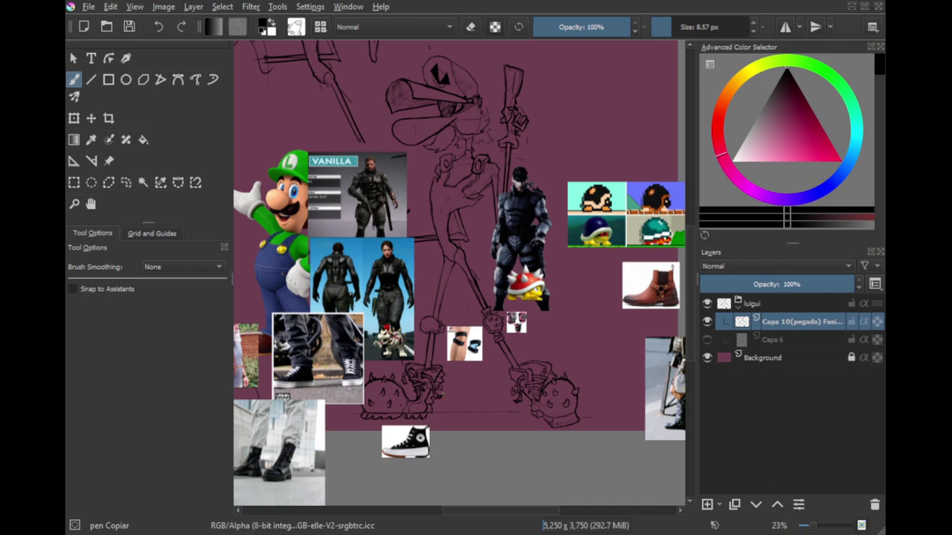
scroll(485, 346, up, 3)
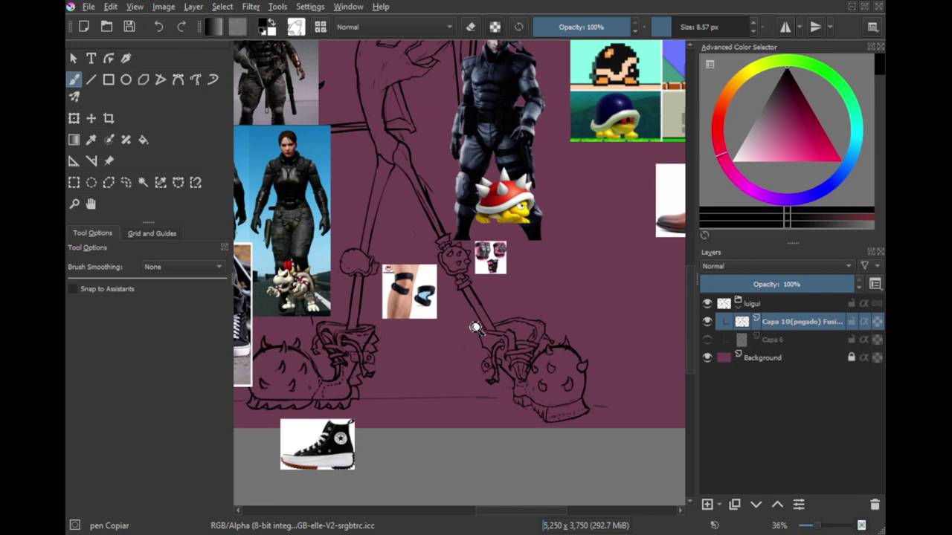
scroll(471, 325, up, 5)
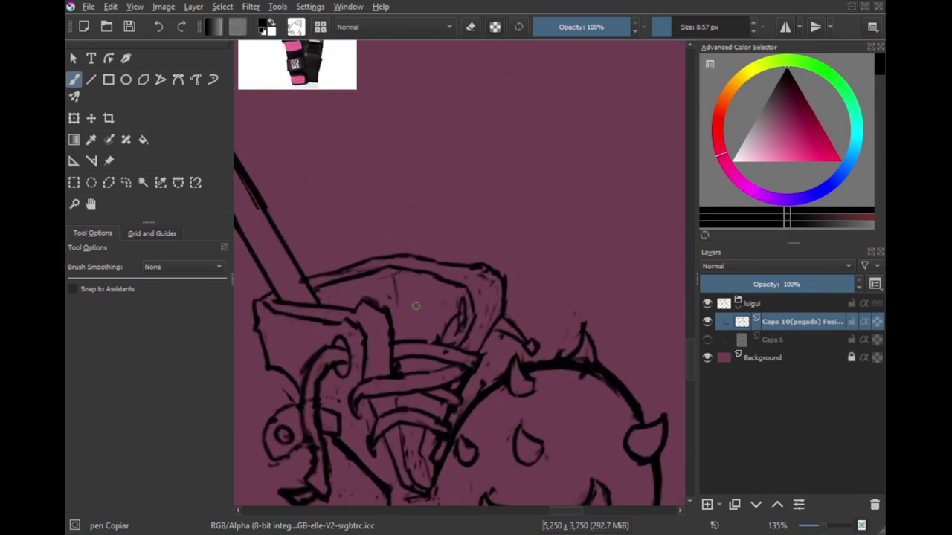
drag(386, 265, 397, 304)
mouse_move(429, 277)
mouse_down()
mouse_move(426, 325)
mouse_move(402, 307)
mouse_move(424, 305)
mouse_up()
mouse_move(399, 276)
mouse_down()
mouse_move(424, 285)
mouse_move(365, 283)
mouse_up()
mouse_move(412, 246)
mouse_down()
mouse_move(389, 312)
mouse_move(525, 307)
mouse_up()
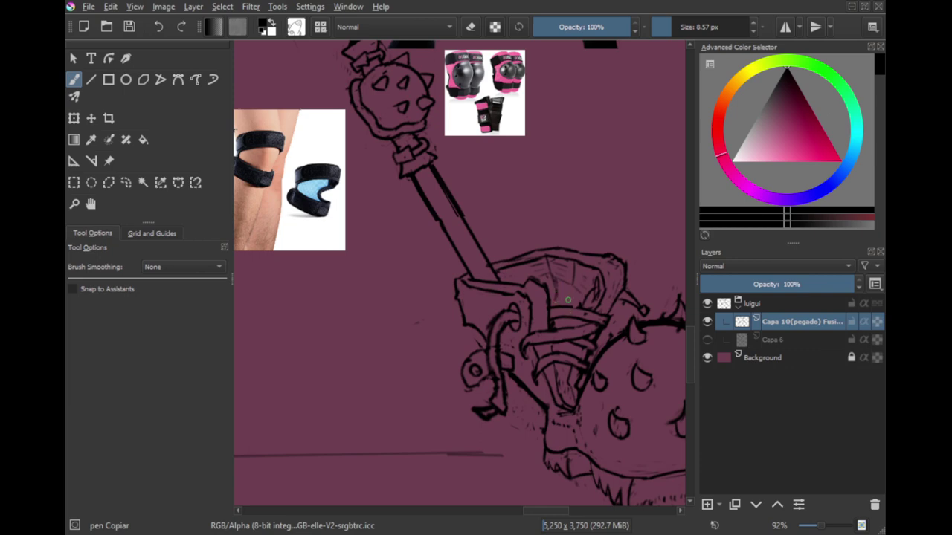
Step: Extend the lining's fold lines towards the leg and refine them with fine strokes inside the collar
key(e)
key(e)
key(e)
key(e)
drag(563, 307, 494, 276)
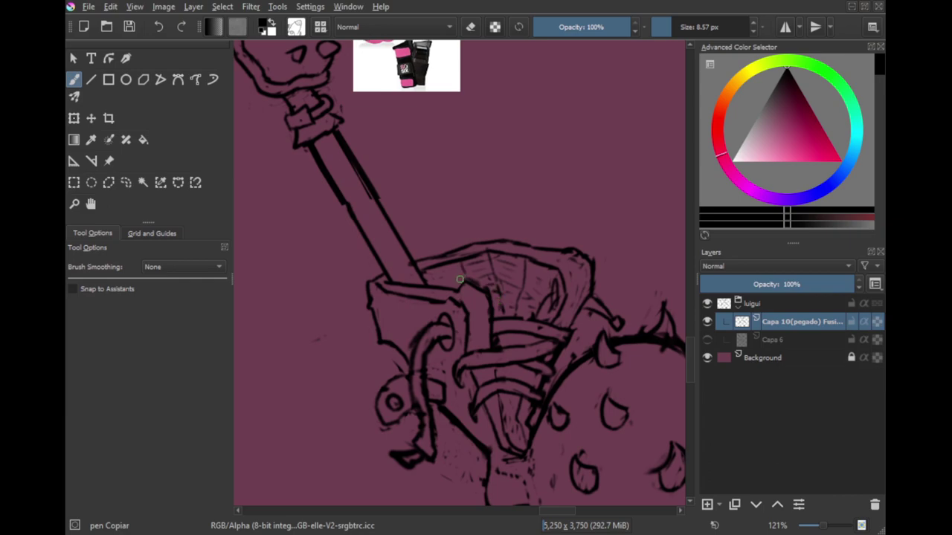
Step: Redraw the front edge of the heel sole's first tooth on the side-view boot with fine brush and eraser strokes
scroll(455, 269, down, 5)
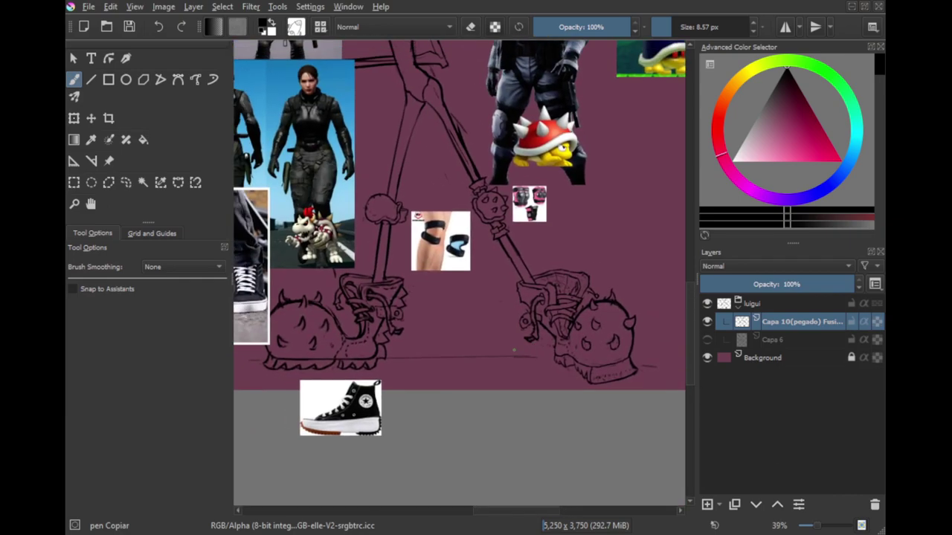
drag(501, 334, 432, 334)
drag(445, 362, 448, 393)
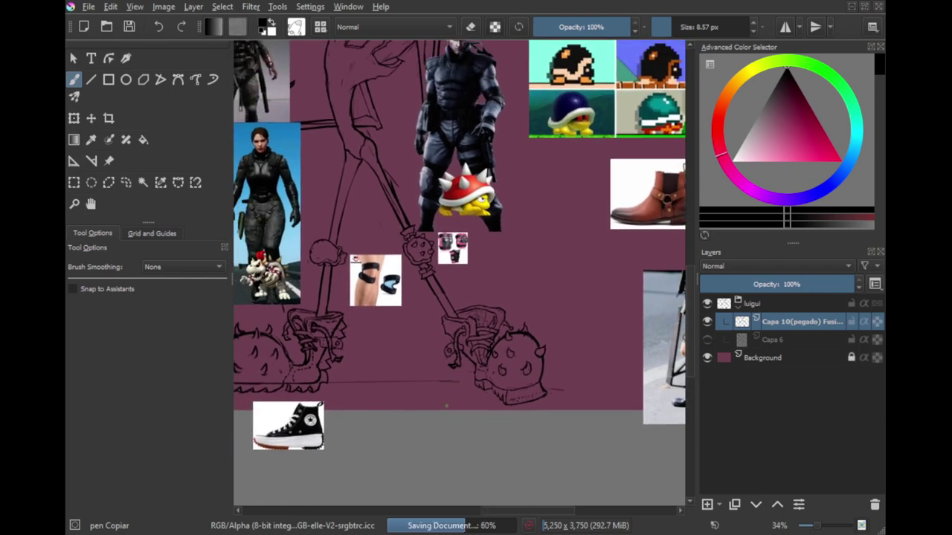
drag(389, 352, 464, 345)
drag(350, 384, 377, 296)
key(e)
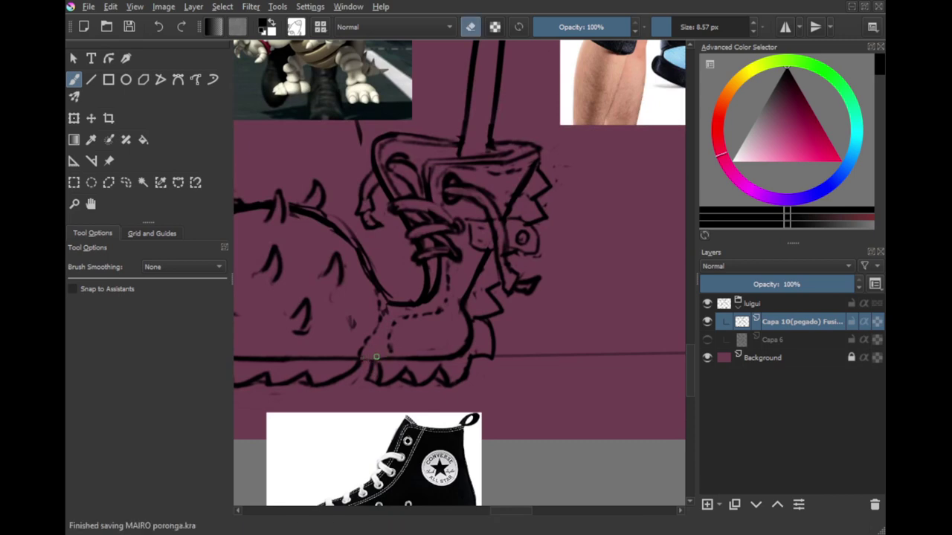
key(e)
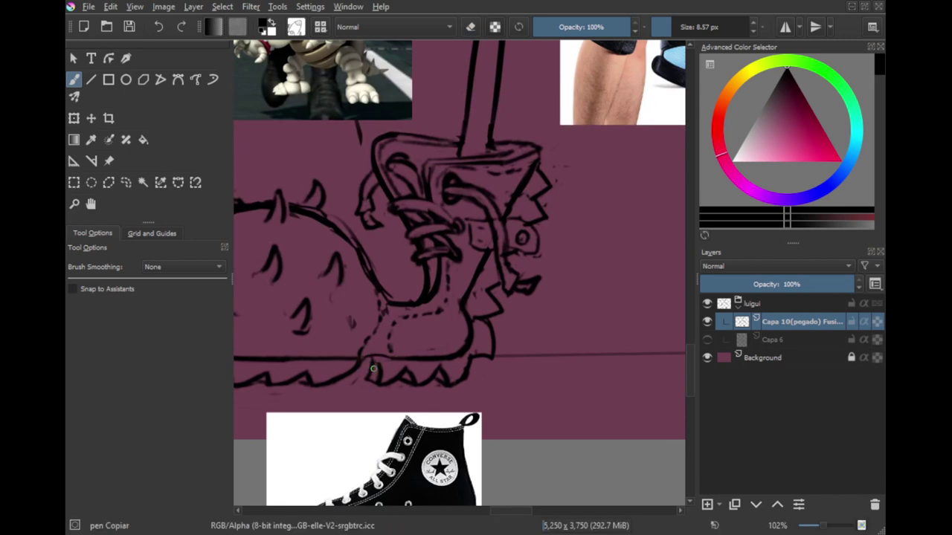
key(e)
drag(383, 373, 382, 358)
key(e)
key(e)
key(e)
key(e)
key(e)
key(e)
key(e)
key(e)
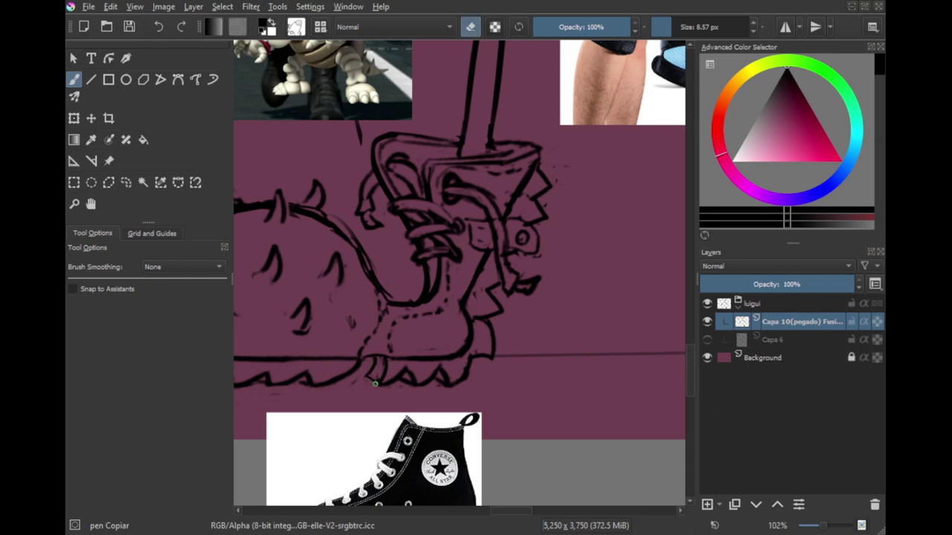
mouse_move(367, 376)
mouse_down()
mouse_move(380, 357)
mouse_move(366, 376)
mouse_move(380, 385)
mouse_up()
key(ctrl+z)
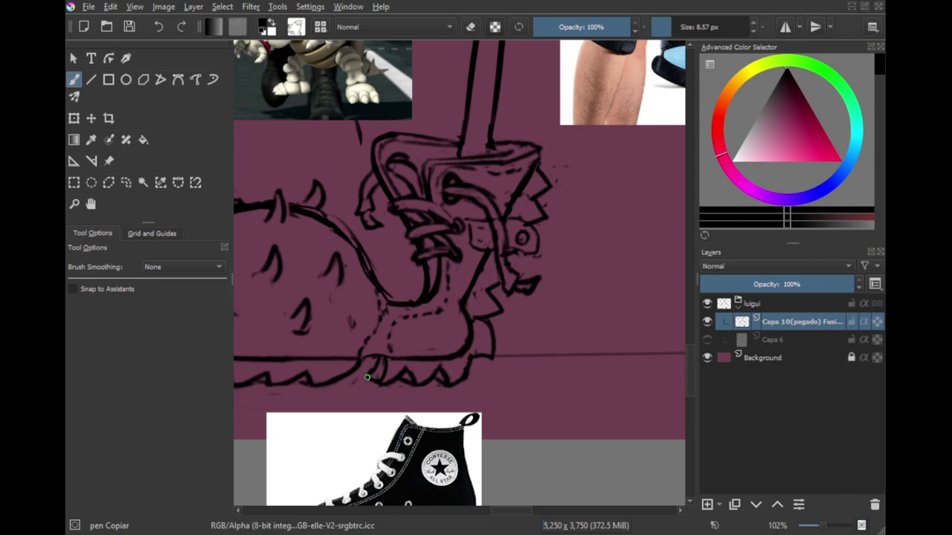
Step: Draw a large and a small circle on the side-view leg's round kneepad, erase the stray marks around them, and save the drawing
scroll(394, 322, down, 3)
scroll(425, 334, down, 4)
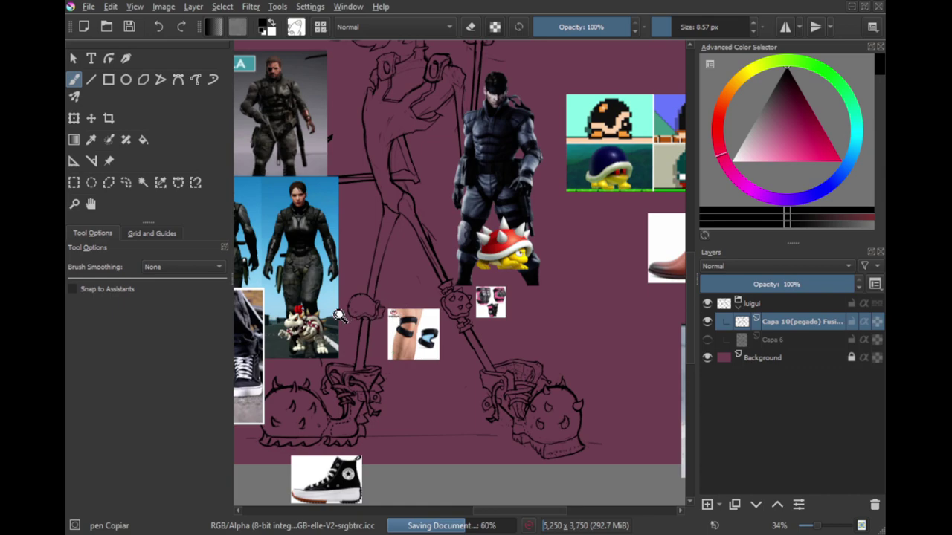
scroll(341, 316, up, 4)
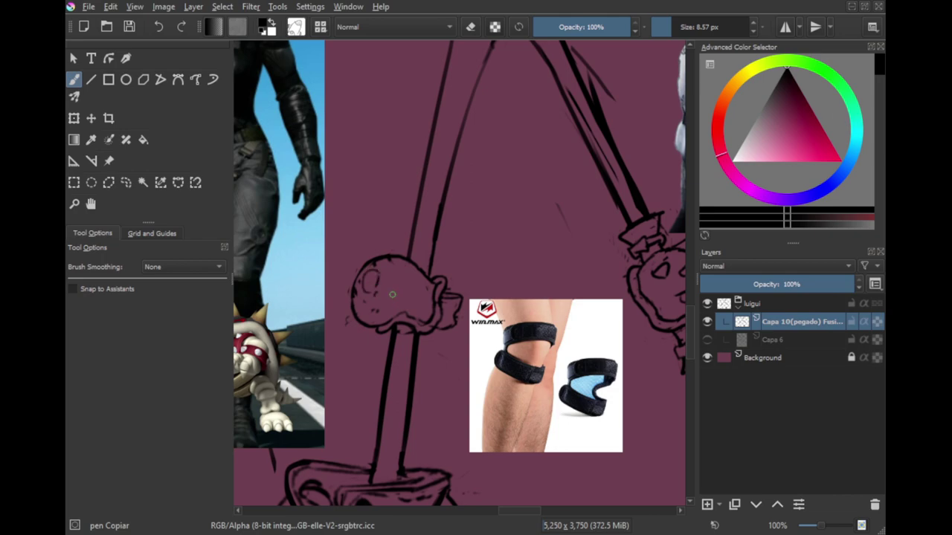
scroll(368, 286, up, 3)
drag(347, 273, 348, 277)
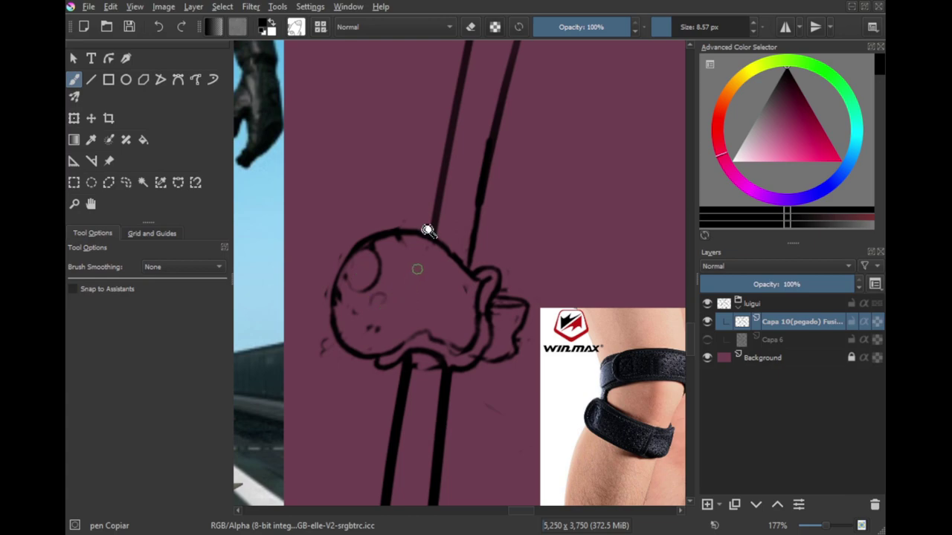
scroll(436, 340, down, 5)
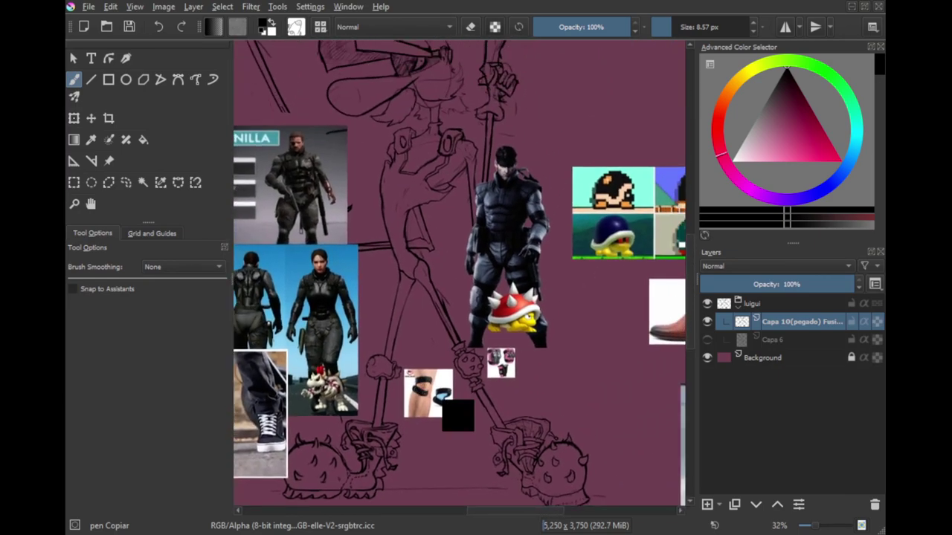
scroll(386, 297, up, 5)
key(e)
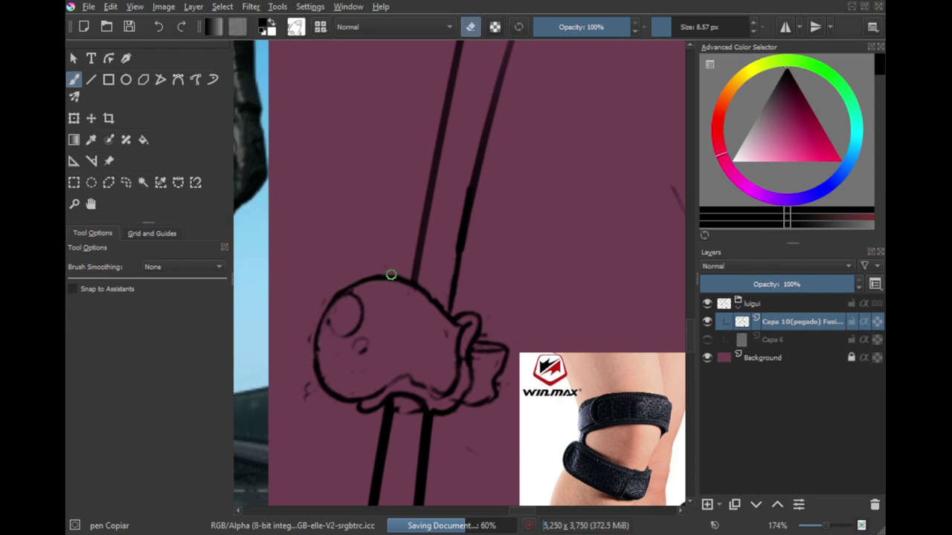
key(e)
scroll(347, 290, down, 10)
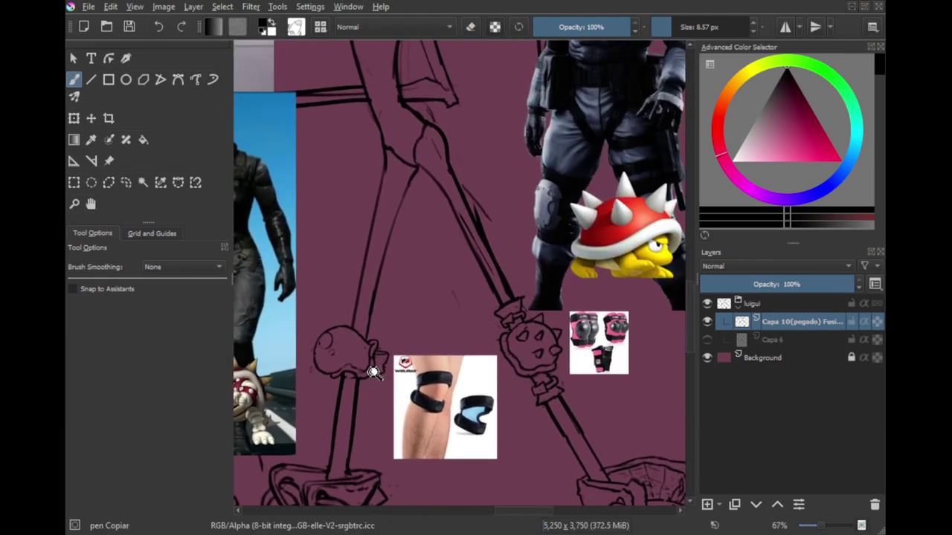
key(ctrl+s)
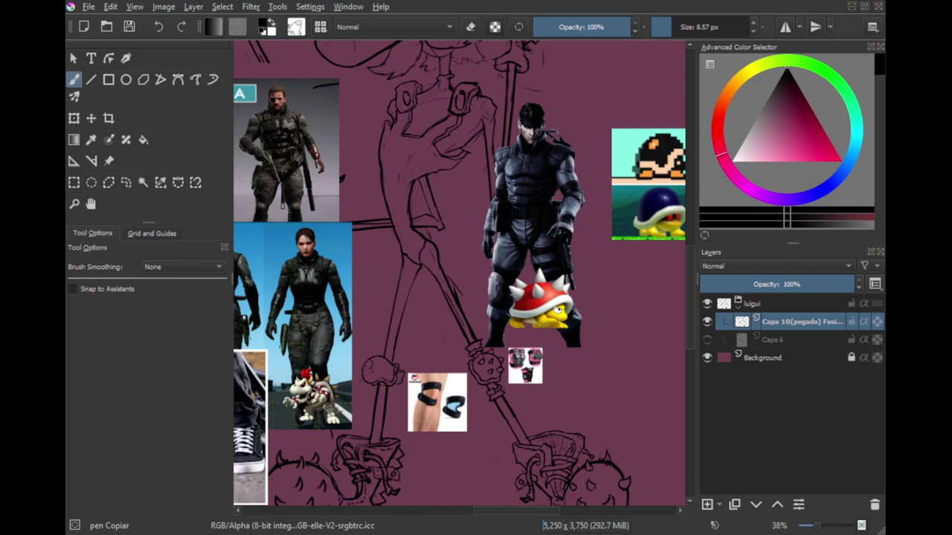
Step: Examine the full character sketch from head to boots against the surrounding reference images, leaving no reference image selected
scroll(514, 335, down, 1)
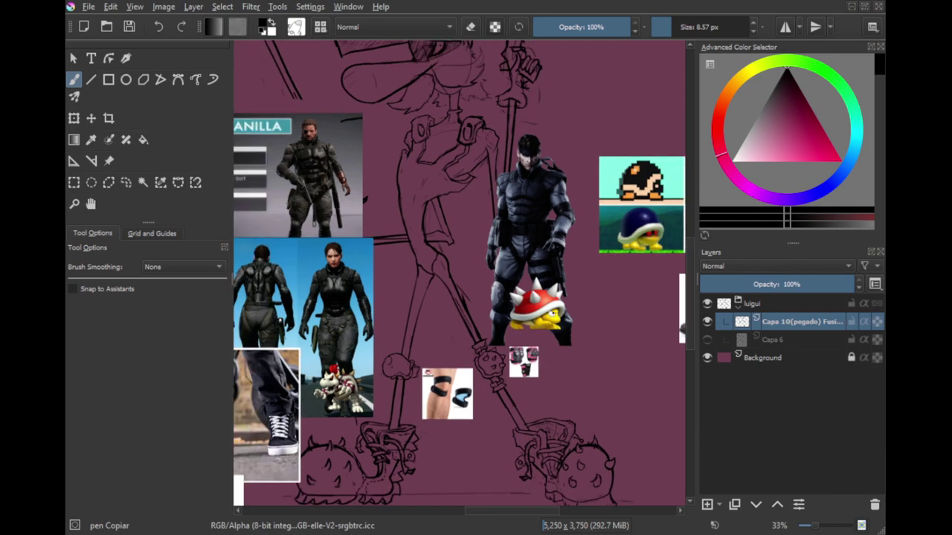
drag(555, 291, 506, 279)
scroll(520, 296, down, 2)
drag(457, 242, 470, 272)
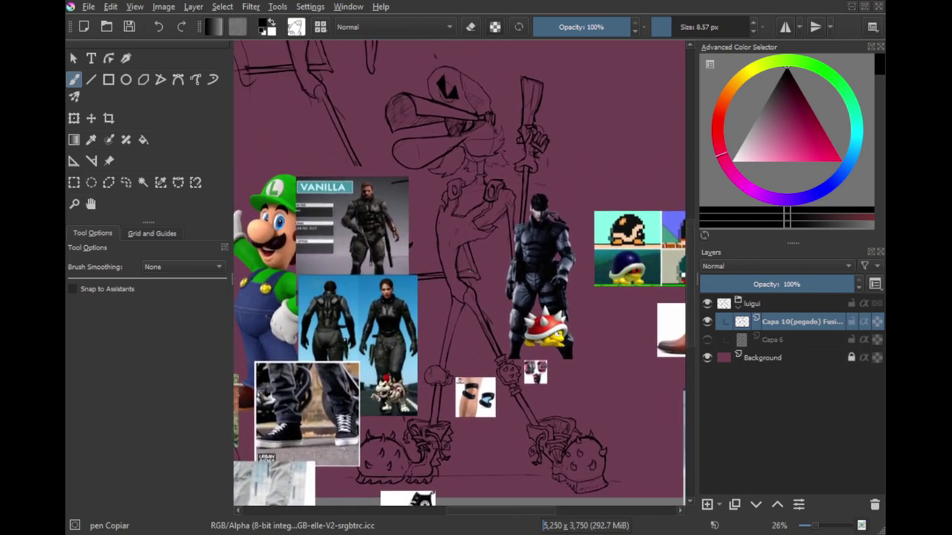
click(109, 161)
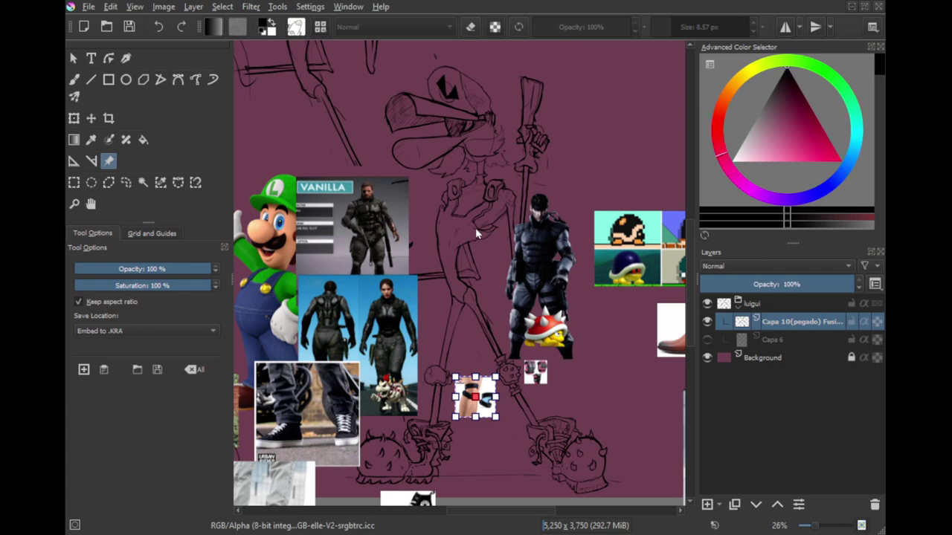
scroll(504, 170, up, 5)
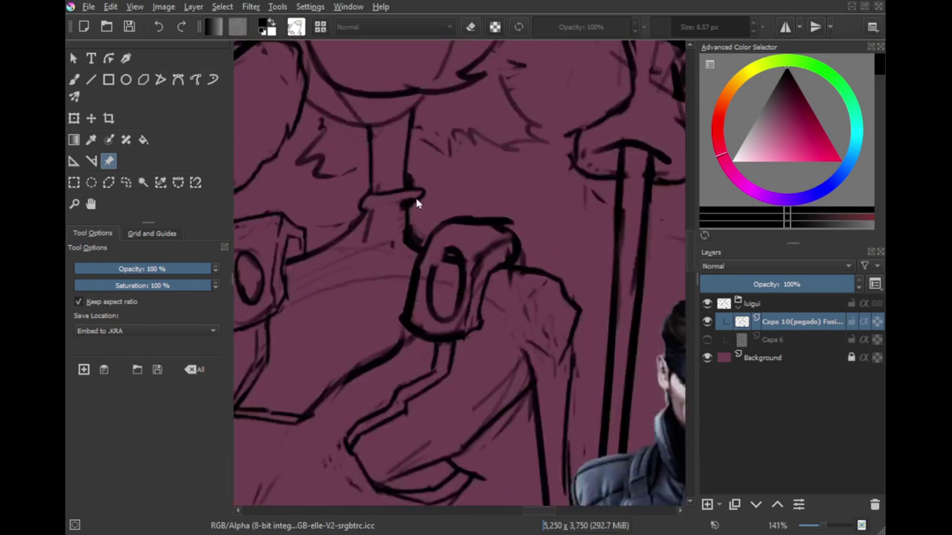
scroll(372, 206, down, 6)
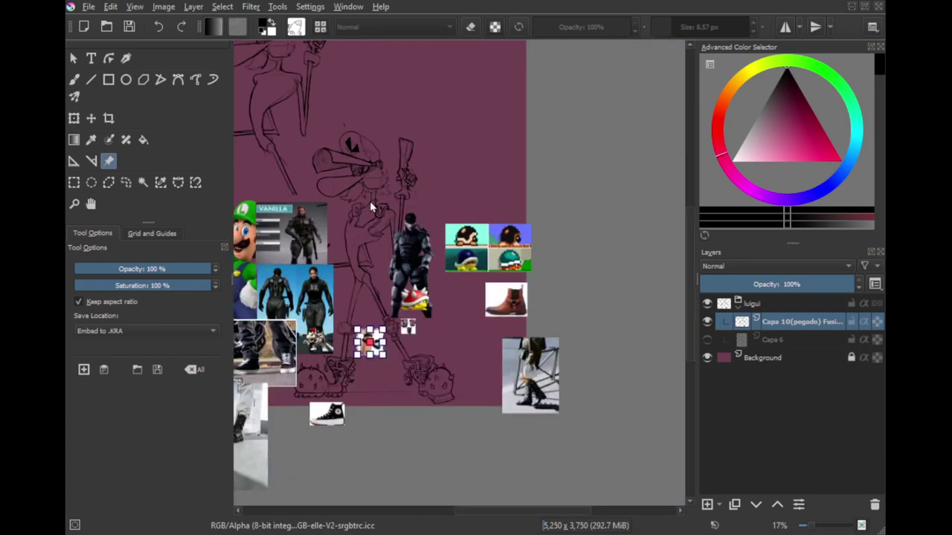
scroll(362, 250, up, 2)
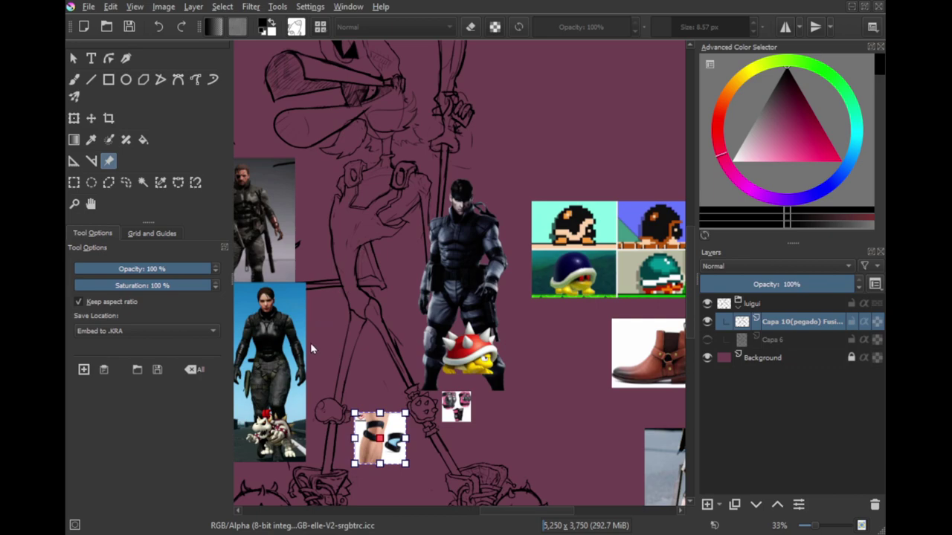
scroll(316, 331, down, 2)
scroll(321, 342, up, 1)
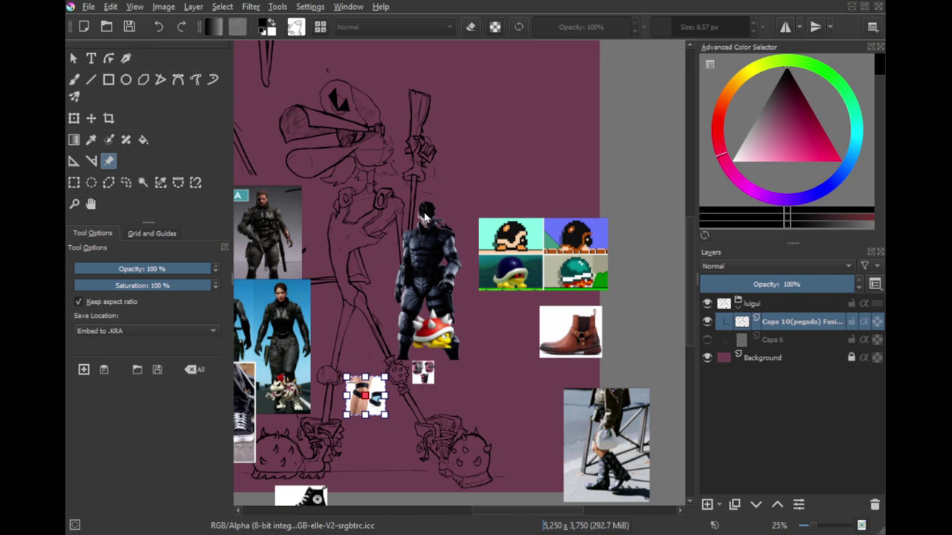
scroll(342, 218, down, 1)
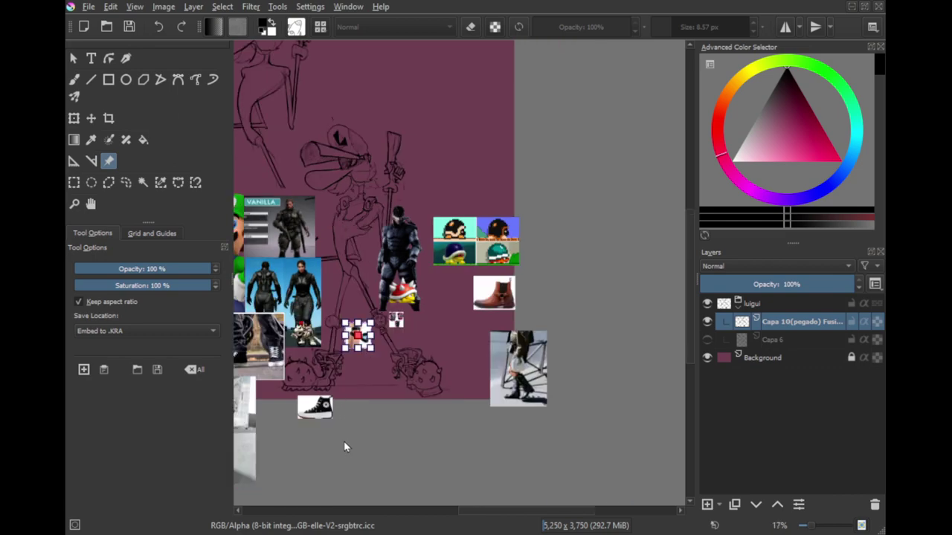
drag(480, 512, 444, 487)
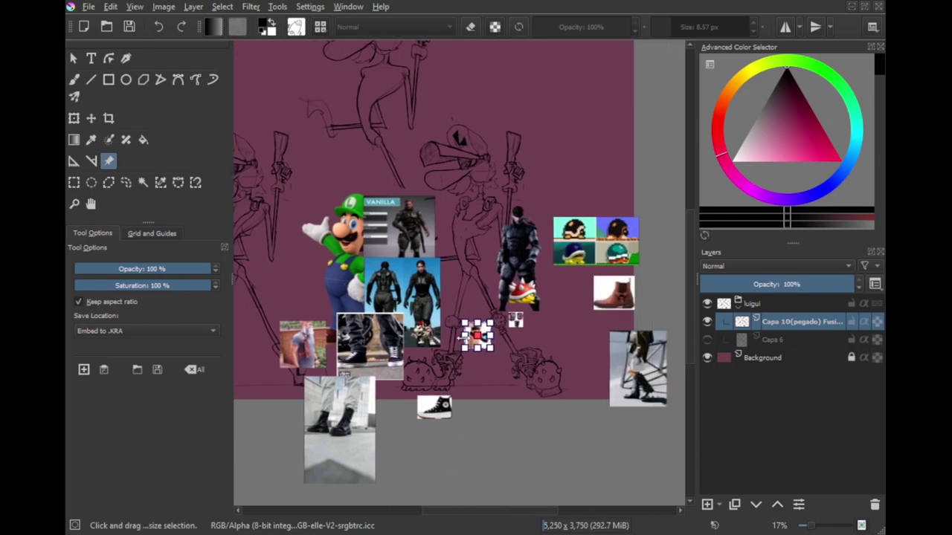
scroll(504, 324, up, 1)
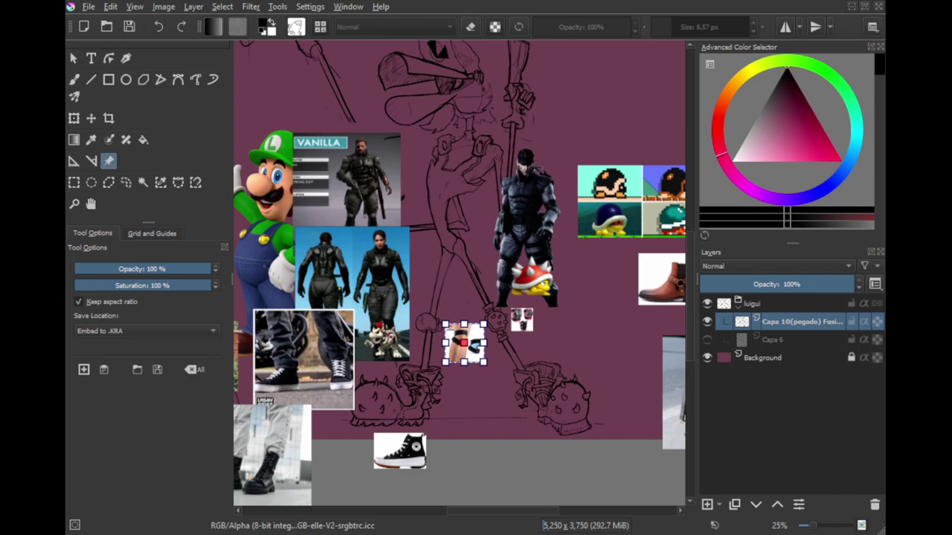
click(564, 321)
drag(467, 308, 422, 312)
scroll(449, 301, up, 2)
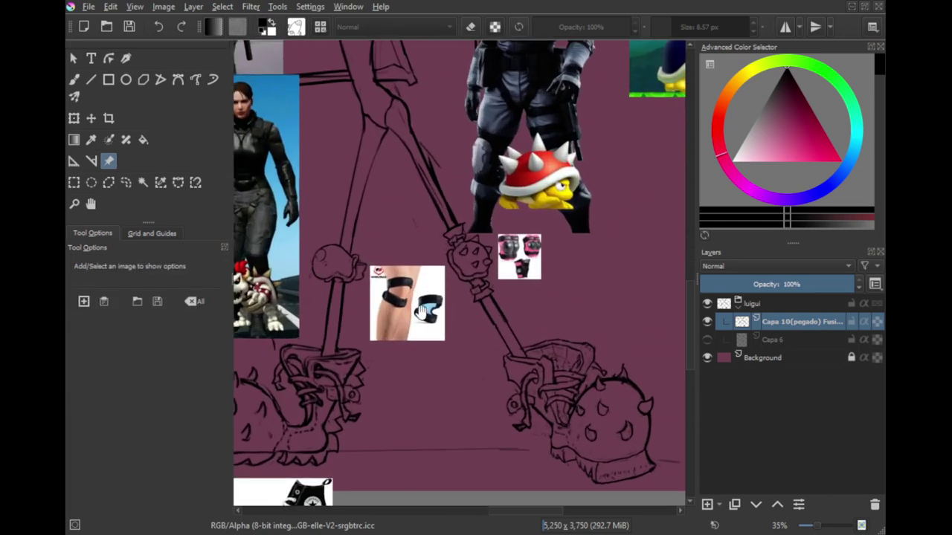
scroll(435, 318, down, 4)
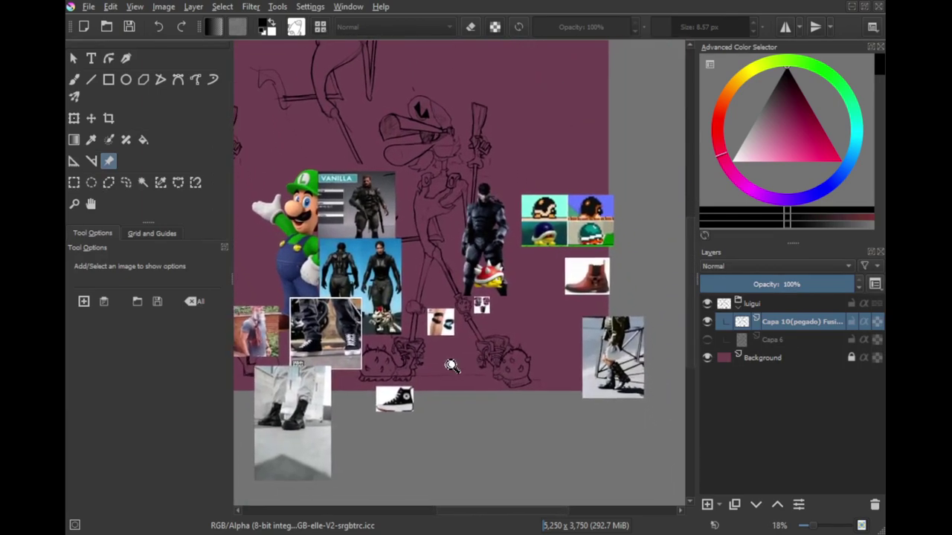
scroll(452, 366, up, 5)
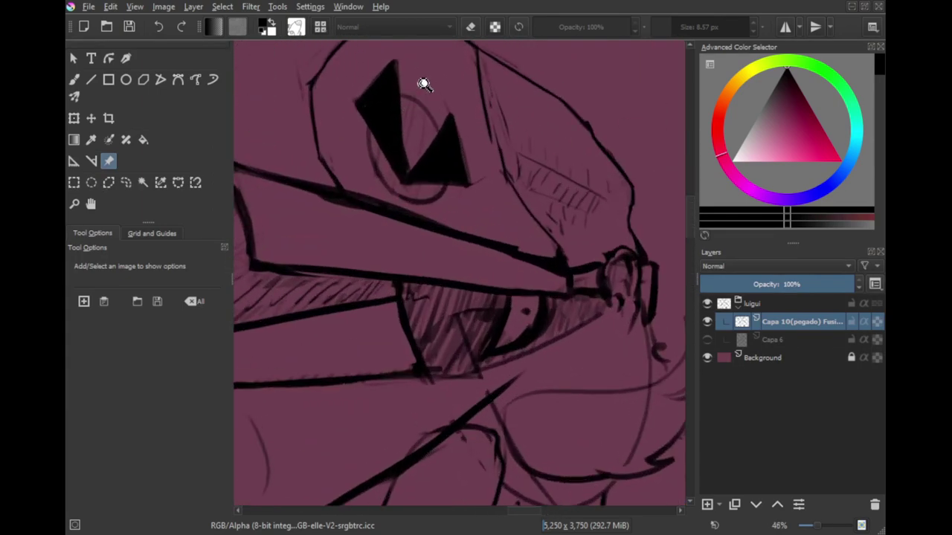
scroll(425, 255, down, 4)
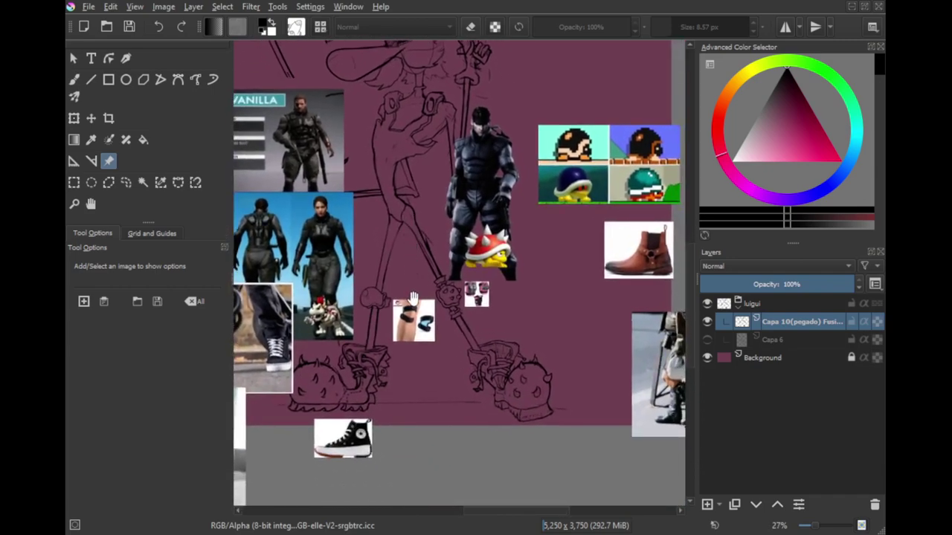
scroll(413, 298, up, 3)
Step: Return to the brush and examine the character's legs, knees, torso and head for areas that need more detail
key(b)
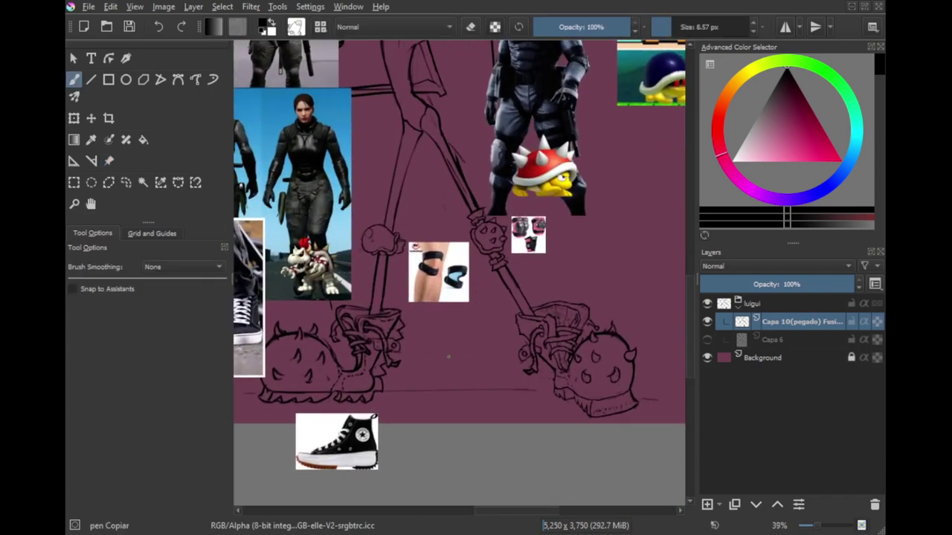
drag(434, 308, 444, 357)
scroll(452, 328, down, 2)
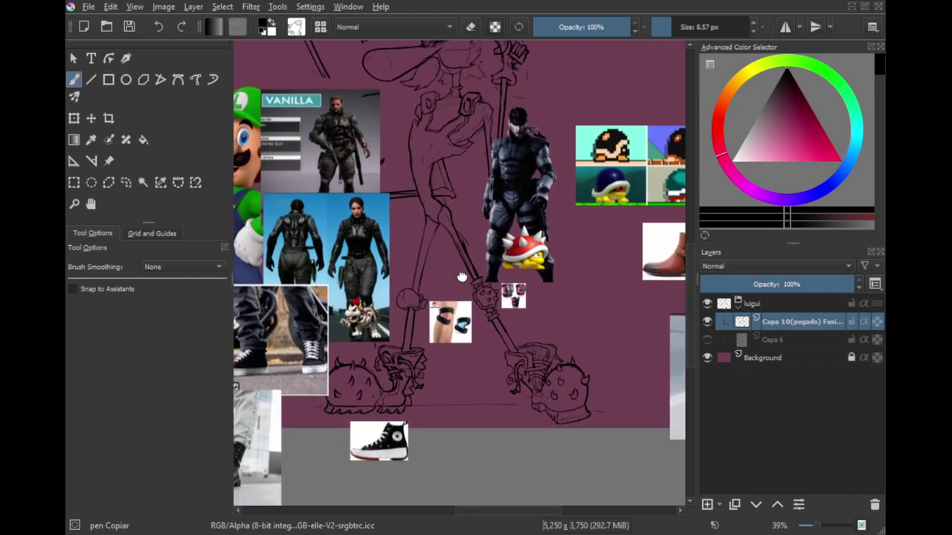
scroll(461, 273, up, 3)
mouse_move(460, 216)
mouse_down()
mouse_move(448, 276)
mouse_move(476, 316)
mouse_up()
scroll(454, 300, up, 1)
scroll(454, 298, down, 3)
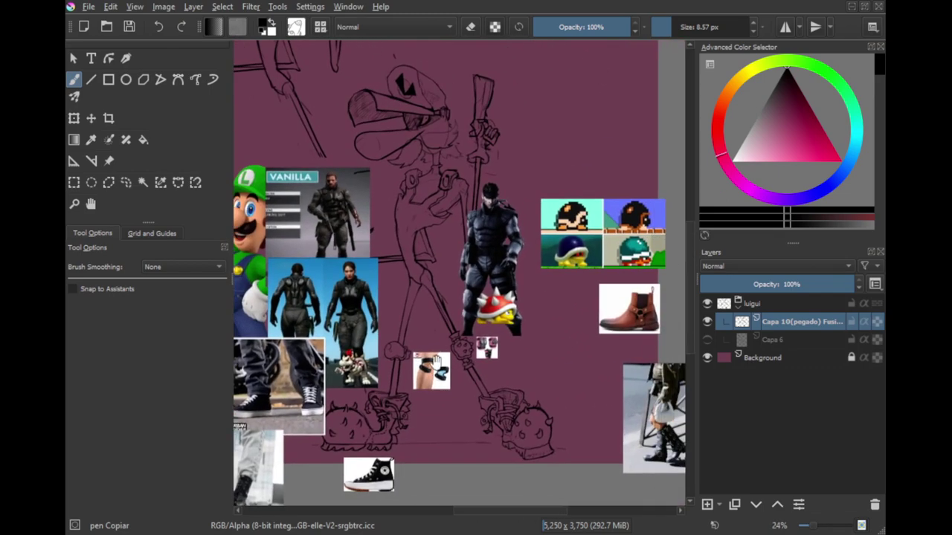
scroll(439, 293, up, 4)
scroll(420, 335, down, 4)
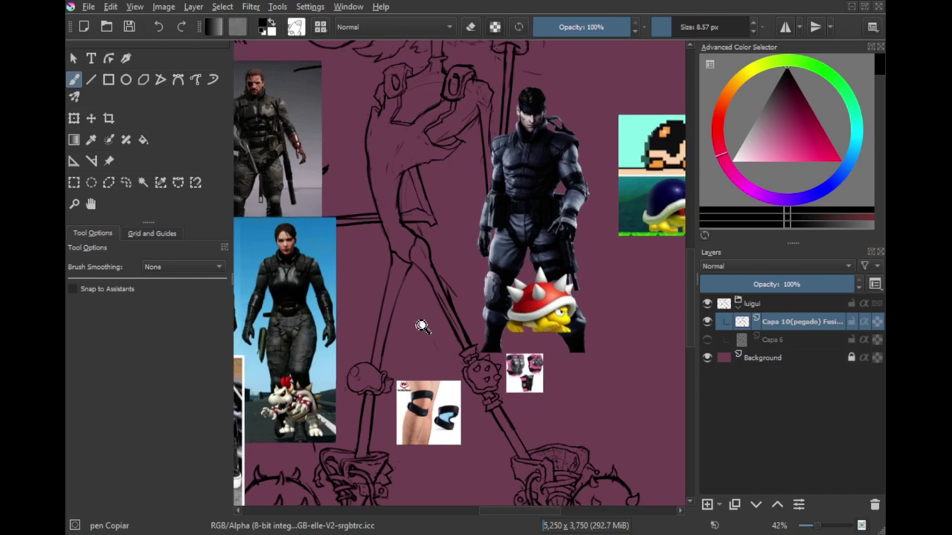
scroll(480, 356, up, 2)
drag(478, 358, 438, 402)
drag(453, 310, 461, 365)
scroll(458, 370, up, 4)
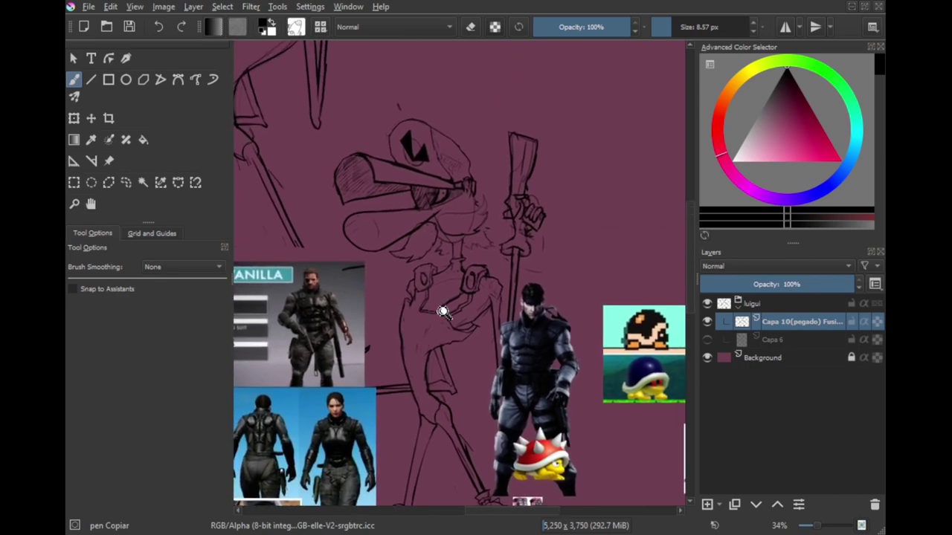
scroll(446, 279, up, 5)
scroll(452, 259, down, 6)
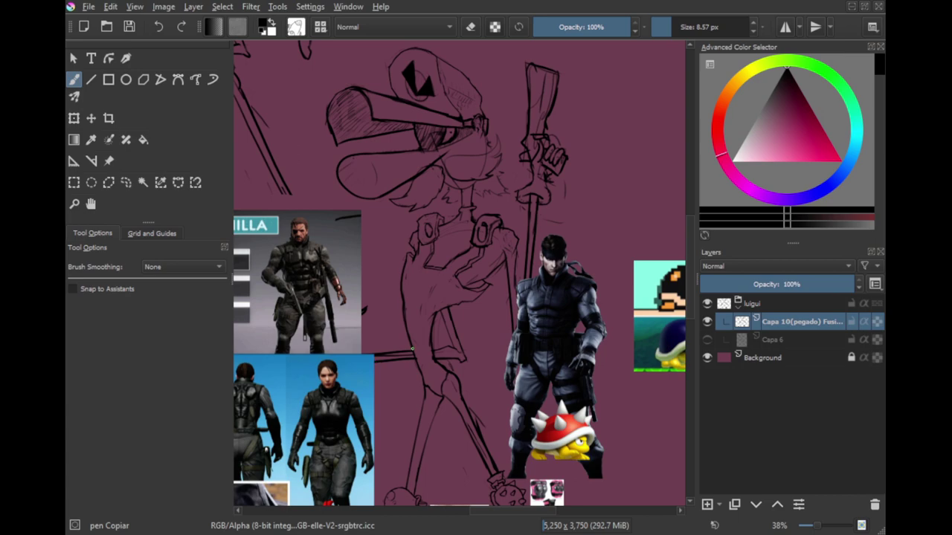
drag(428, 326, 415, 297)
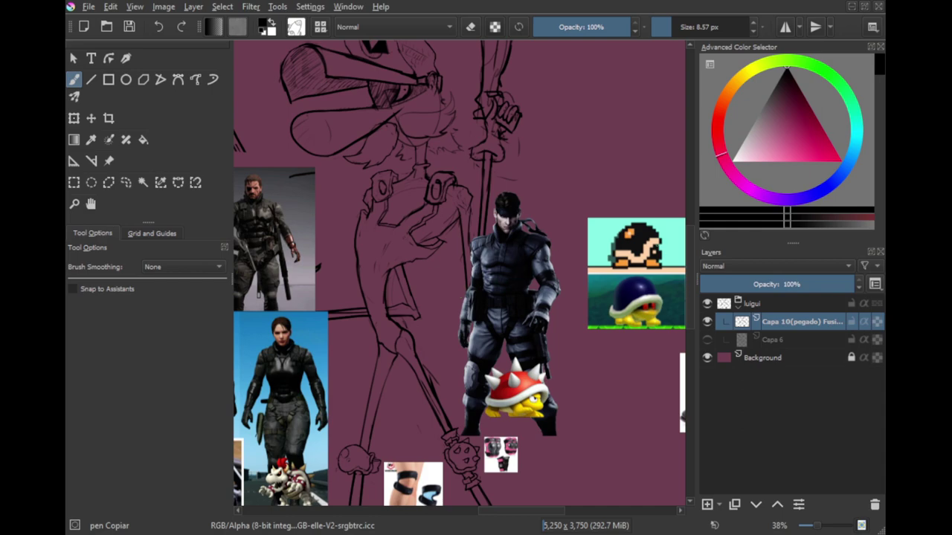
scroll(541, 233, down, 4)
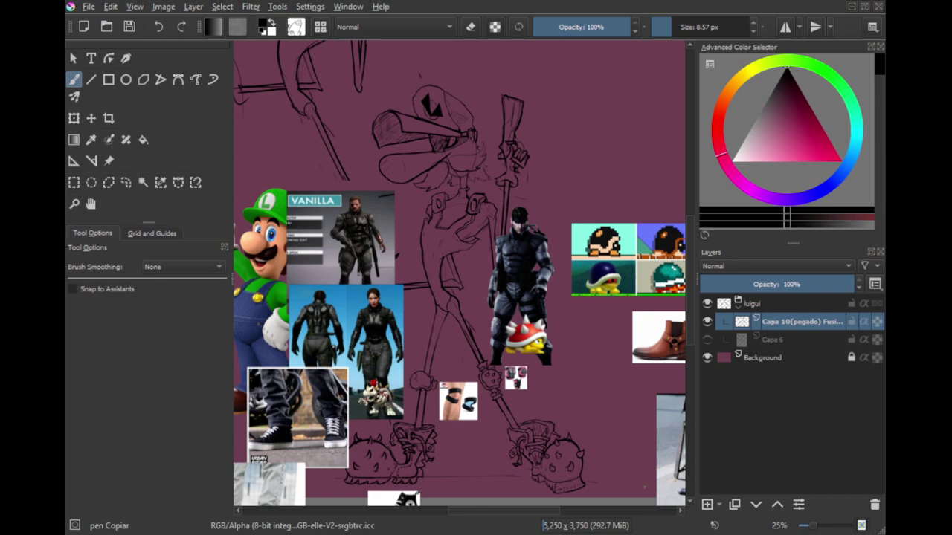
Step: Examine the main character figure and the other pose sketches across the canvas with the outline selection ready
drag(464, 511, 463, 512)
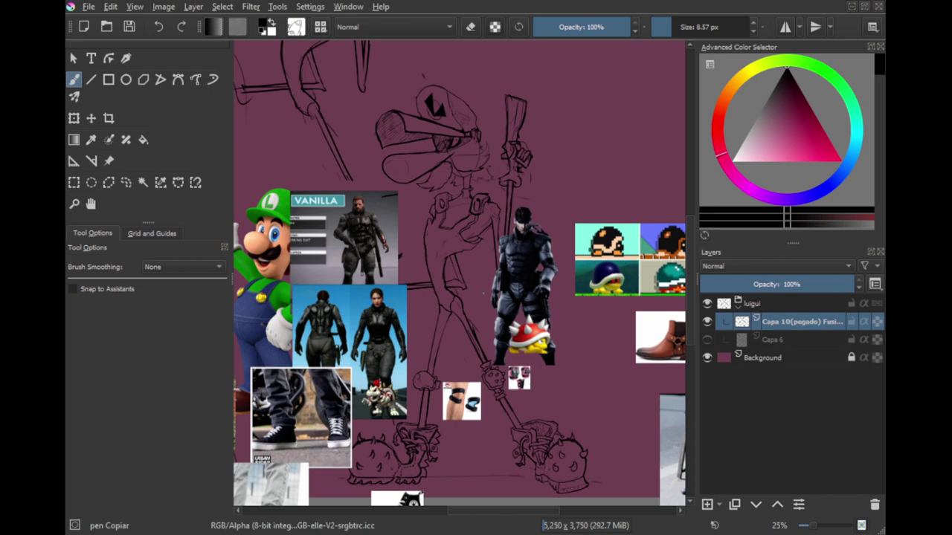
key(l)
mouse_move(461, 254)
mouse_down()
mouse_move(480, 253)
mouse_move(472, 338)
mouse_up()
scroll(463, 300, up, 3)
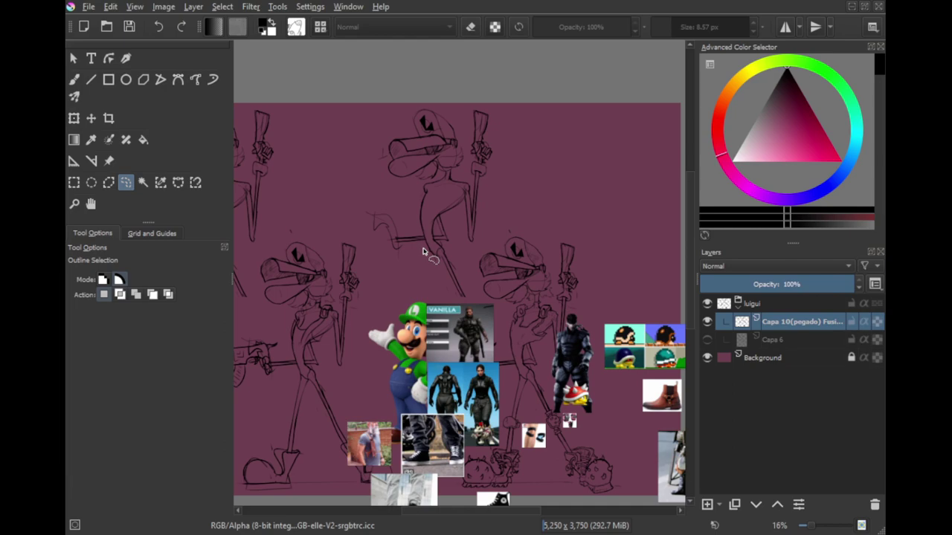
mouse_move(425, 251)
mouse_down()
mouse_move(495, 249)
mouse_move(442, 258)
mouse_up()
mouse_move(490, 283)
mouse_down()
mouse_move(505, 322)
mouse_move(420, 272)
mouse_move(437, 102)
mouse_move(529, 221)
mouse_move(510, 262)
mouse_up()
mouse_move(517, 338)
mouse_down()
mouse_move(491, 279)
mouse_move(470, 270)
mouse_move(455, 295)
mouse_move(436, 290)
mouse_up()
key(ctrl+x)
scroll(484, 305, up, 1)
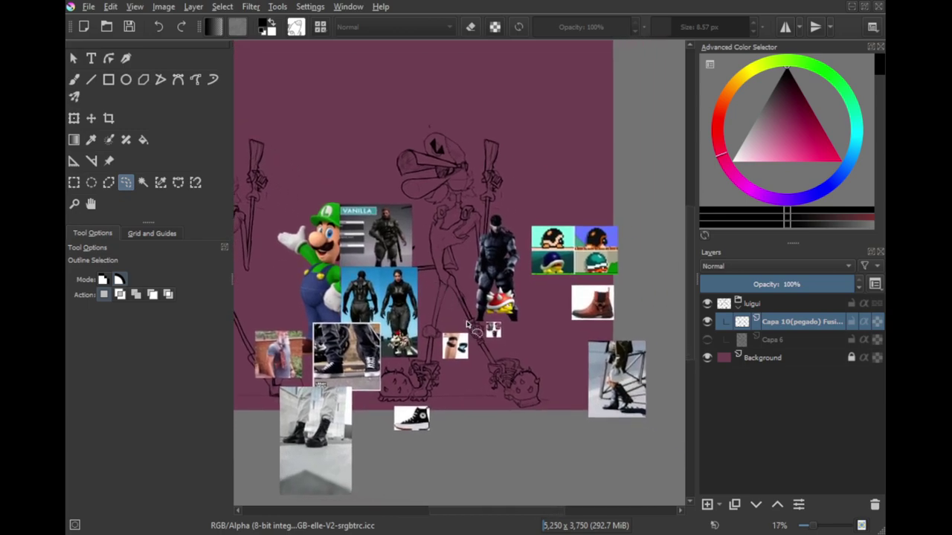
Step: Move the reference images that overlap the main character sketch out to its sides and save the drawing
key(r)
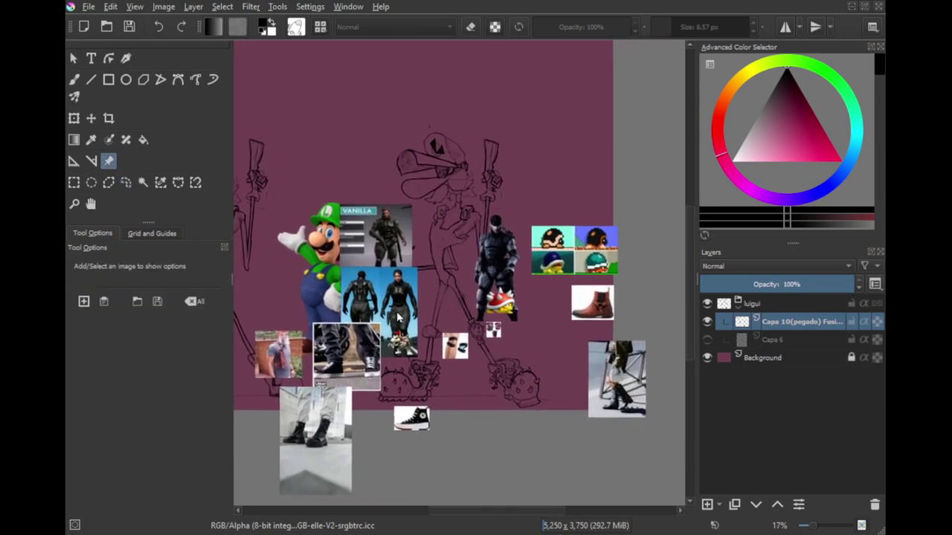
drag(404, 300, 322, 329)
drag(390, 244, 235, 253)
drag(354, 342, 306, 418)
drag(494, 264, 560, 220)
drag(481, 286, 476, 273)
scroll(474, 273, up, 1)
key(b)
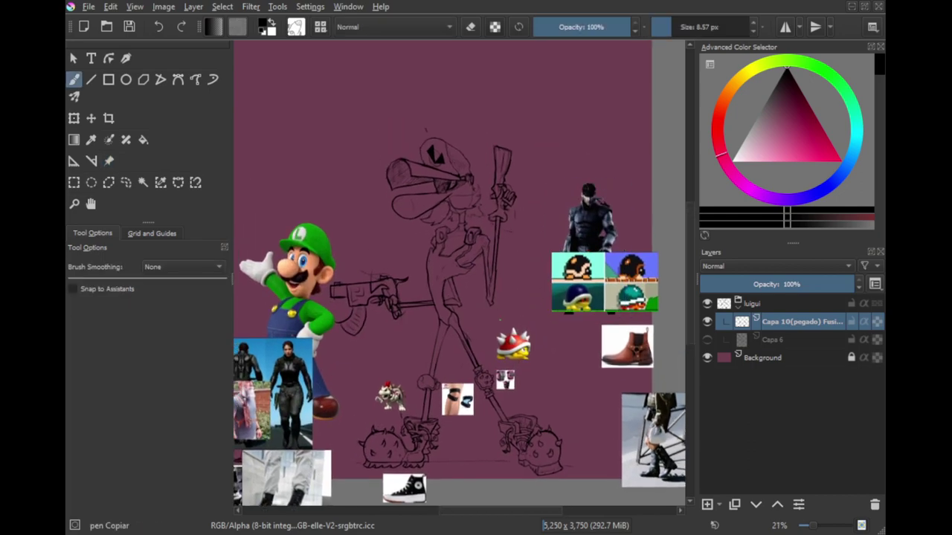
key(ctrl+s)
Step: Try to lengthen the legs by selecting the character's upper body down to mid-thigh and moving it up
drag(489, 322, 528, 313)
scroll(524, 297, down, 2)
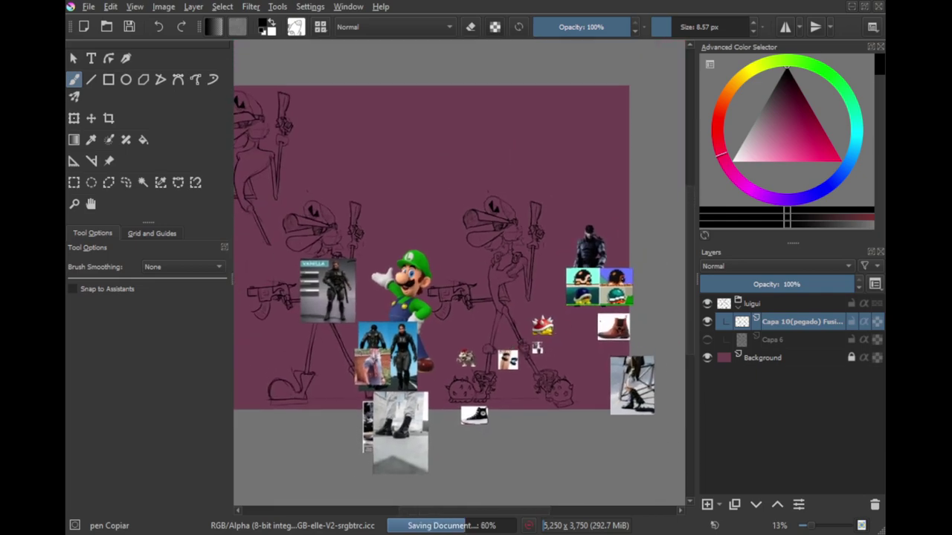
scroll(453, 329, up, 1)
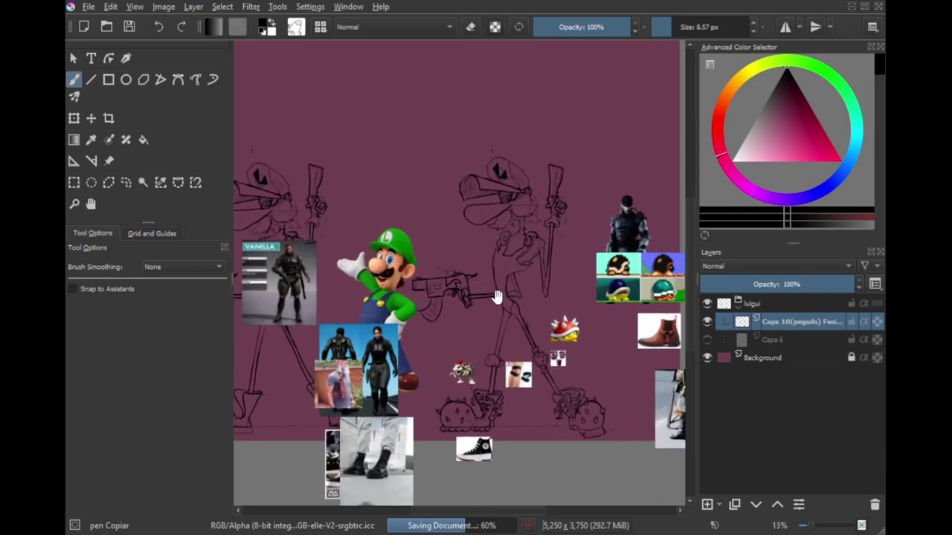
scroll(455, 329, up, 1)
mouse_move(487, 334)
mouse_down()
mouse_move(413, 303)
mouse_move(321, 301)
mouse_move(301, 268)
mouse_move(310, 140)
mouse_move(496, 55)
mouse_move(528, 226)
mouse_move(484, 238)
mouse_up()
key(l)
key(ctrl+t)
key(ctrl+r)
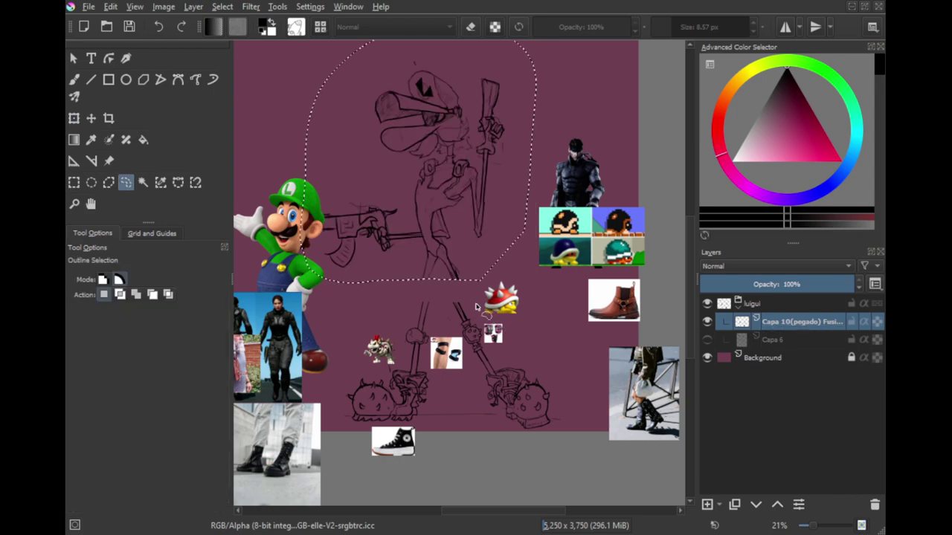
Step: Try moving the knee section of both legs up into the gap, and check the proportions without a selection
mouse_move(479, 301)
mouse_down()
mouse_move(397, 297)
mouse_move(359, 325)
mouse_move(421, 354)
mouse_move(493, 359)
mouse_move(559, 341)
mouse_up()
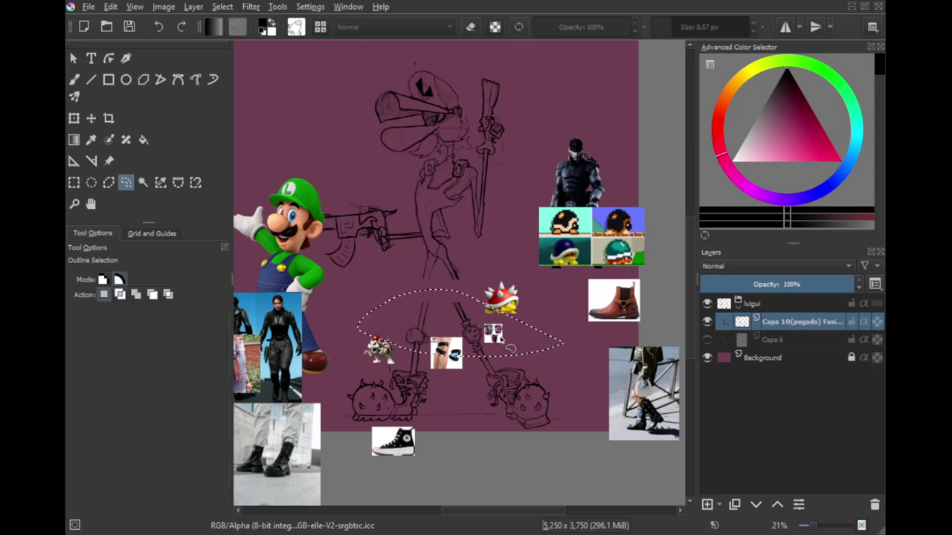
key(ctrl+t)
drag(489, 318, 488, 313)
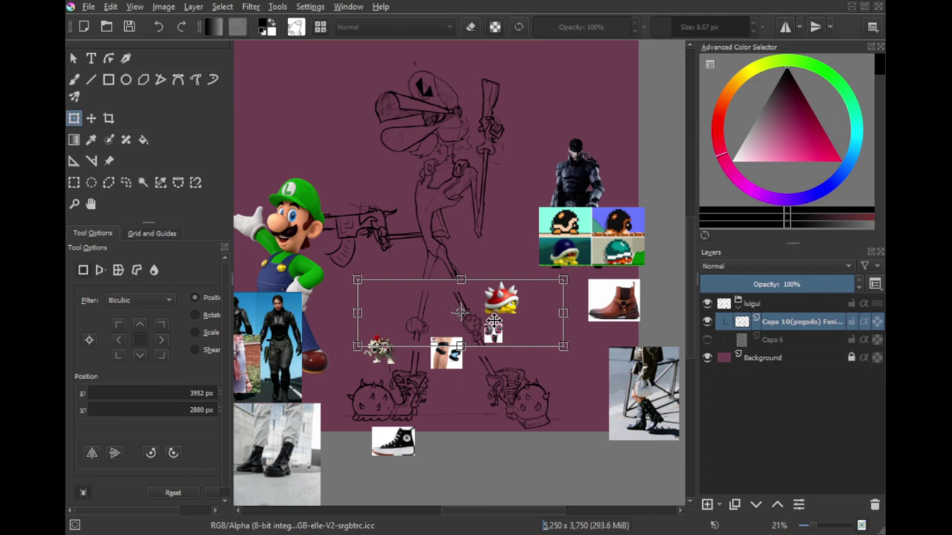
key(b)
key(ctrl+shift+a)
mouse_move(458, 280)
mouse_down()
mouse_move(429, 286)
mouse_move(417, 245)
mouse_up()
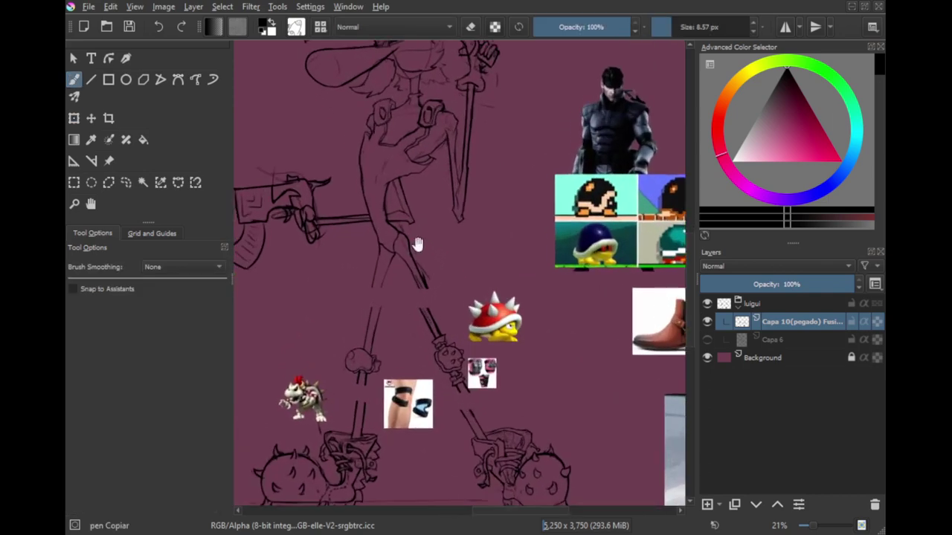
drag(418, 282, 437, 270)
scroll(437, 270, down, 5)
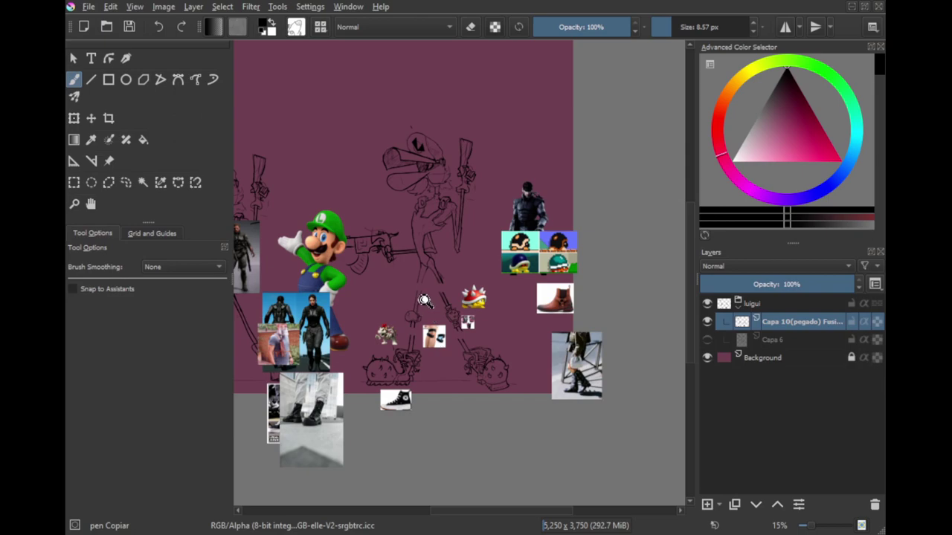
scroll(430, 255, up, 2)
Step: Undo the moves of the knee section and the upper body
key(ctrl+z)
key(ctrl+z)
key(ctrl+z)
key(ctrl+z)
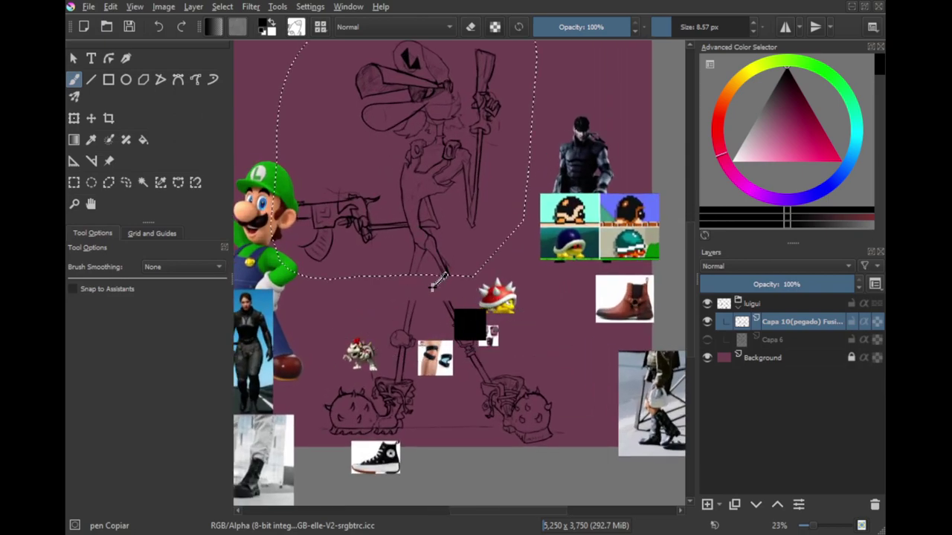
key(ctrl+z)
scroll(434, 292, up, 1)
Step: Select the character's upper body down to mid-thigh, including the weapons, and move it straight up a little
drag(449, 295, 465, 297)
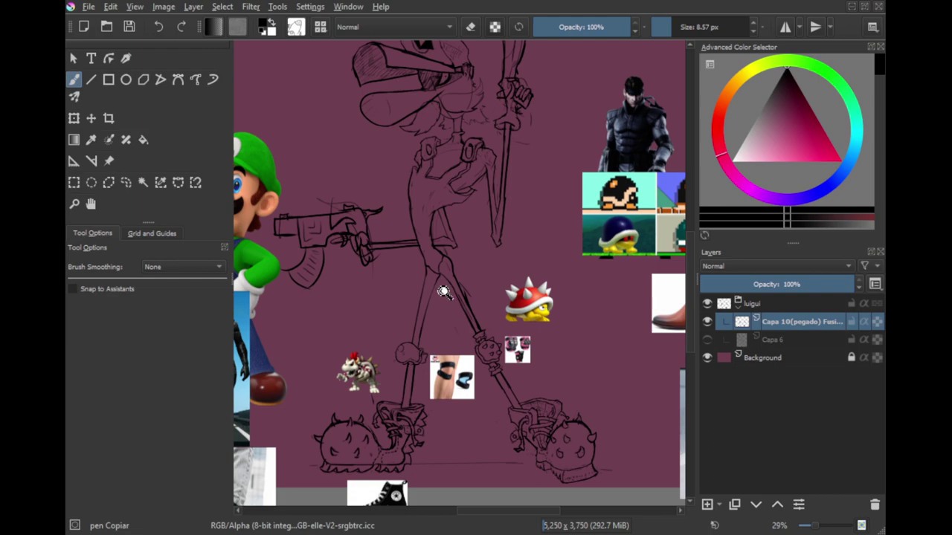
scroll(445, 290, down, 1)
drag(462, 321, 466, 337)
key(l)
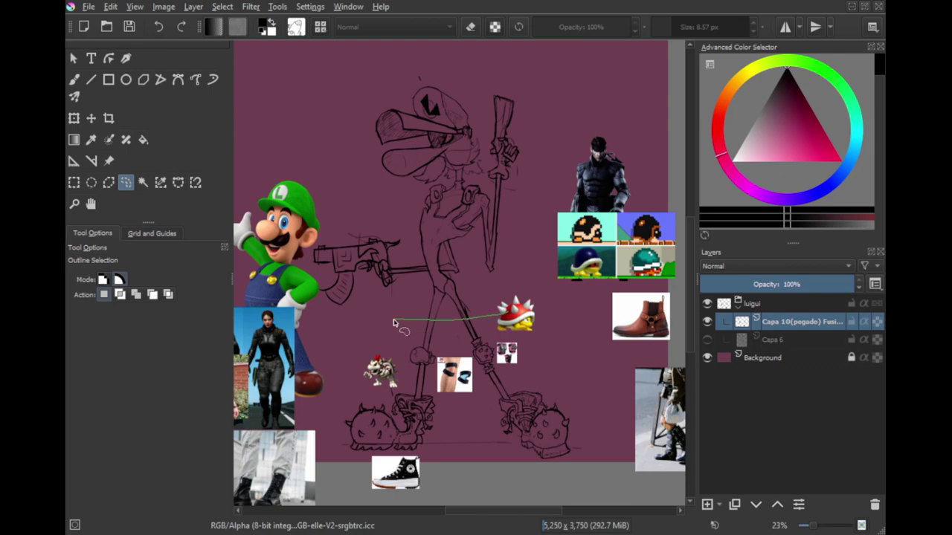
mouse_move(376, 323)
mouse_down()
mouse_move(292, 156)
mouse_move(511, 58)
mouse_move(551, 242)
mouse_move(498, 327)
mouse_up()
key(ctrl+t)
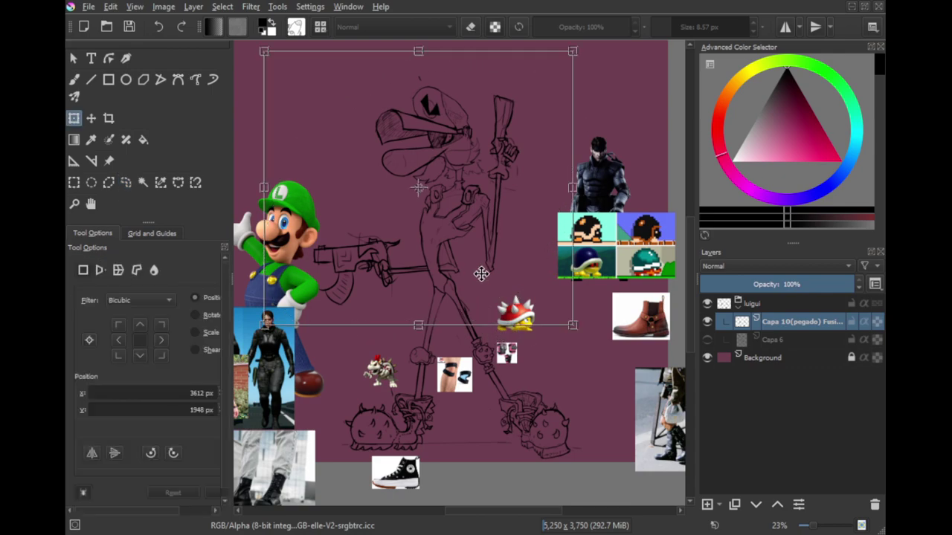
drag(484, 276, 484, 262)
Step: Select the knee section of both legs and move it up slightly to split the gap between thighs and shins
key(l)
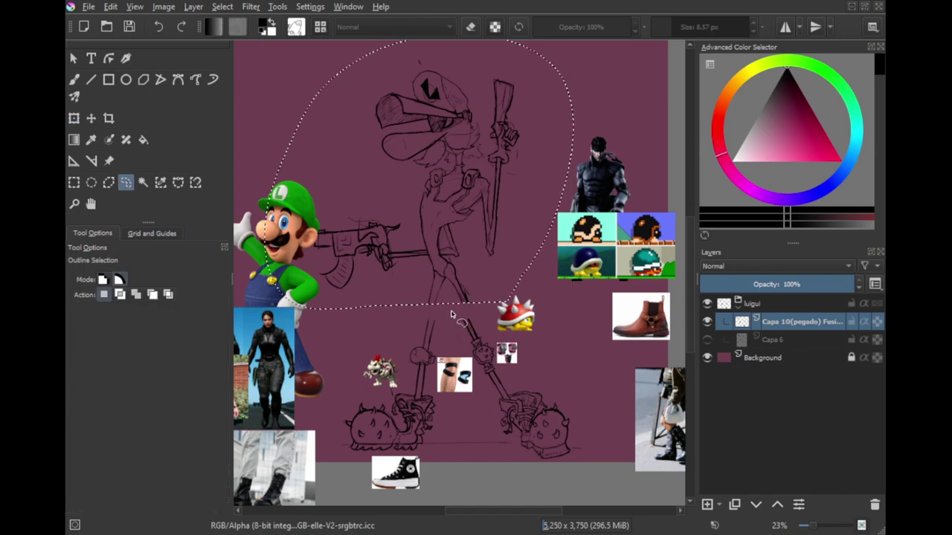
mouse_move(451, 312)
mouse_down()
mouse_move(391, 351)
mouse_move(406, 375)
mouse_move(465, 388)
mouse_move(513, 379)
mouse_move(505, 348)
mouse_up()
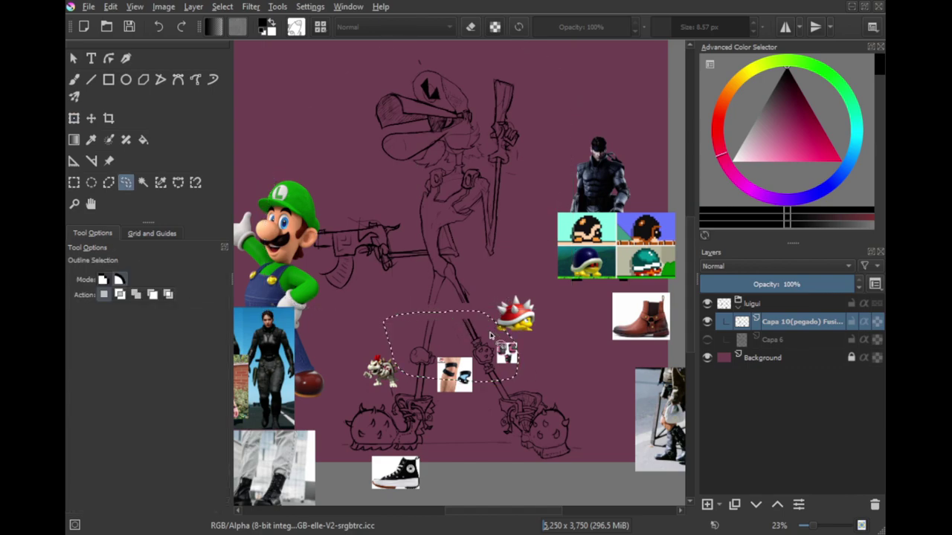
key(ctrl+t)
scroll(483, 340, up, 3)
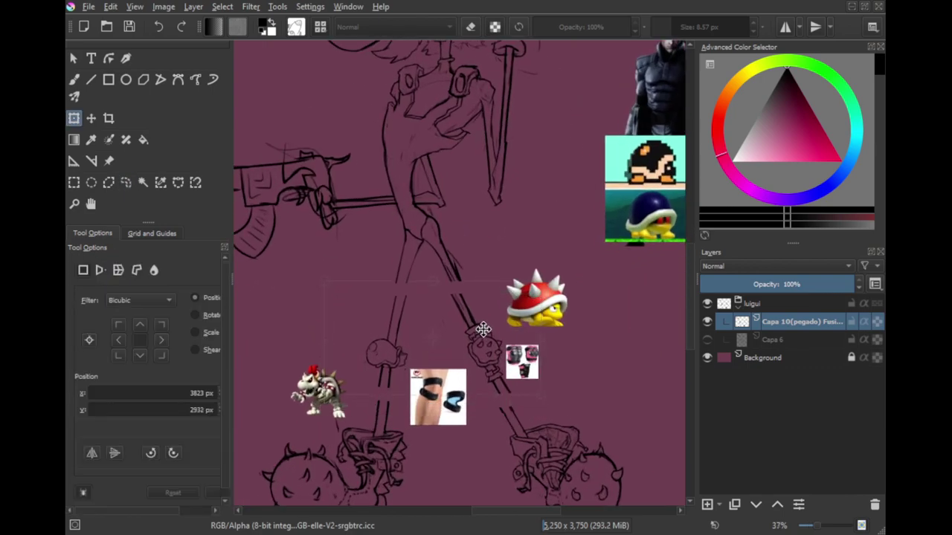
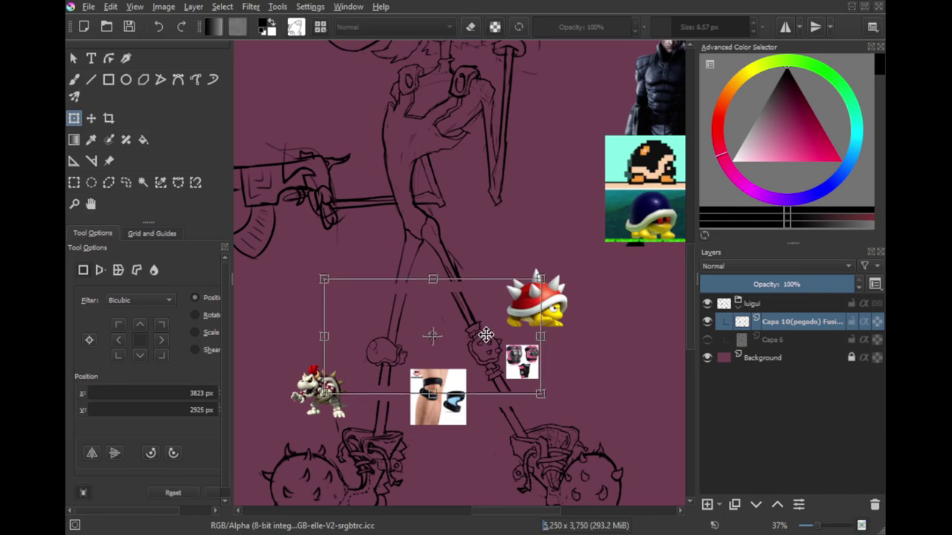
Step: Select and delete the broken thigh lines of the side-view leg between the hip and the round kneepad
key(l)
drag(493, 318, 382, 296)
click(392, 330)
drag(392, 330, 419, 327)
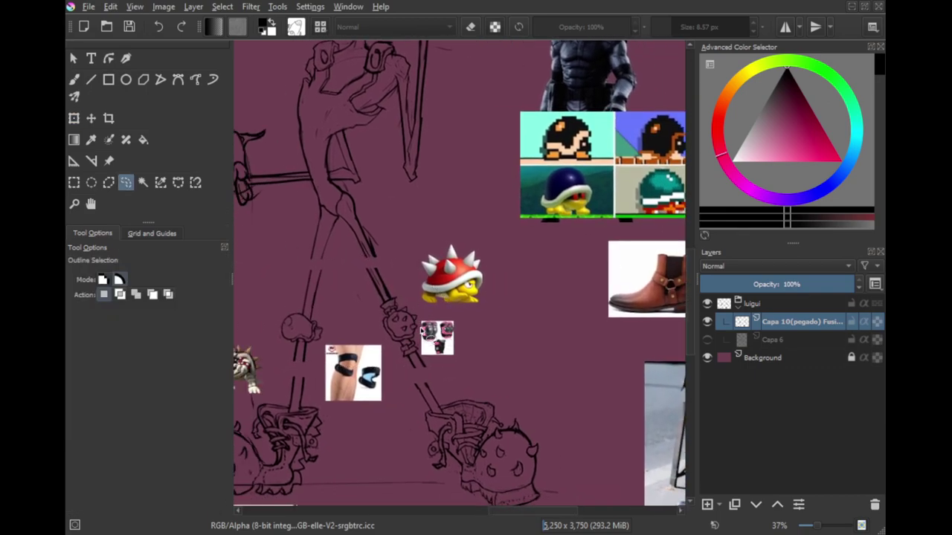
drag(369, 308, 423, 296)
mouse_move(368, 353)
mouse_down()
mouse_move(314, 330)
mouse_move(335, 274)
mouse_move(354, 257)
mouse_move(404, 267)
mouse_move(377, 312)
mouse_move(336, 276)
mouse_move(380, 234)
mouse_up()
key(ctrl+t)
key(l)
key(ctrl+shift+a)
scroll(379, 260, up, 1)
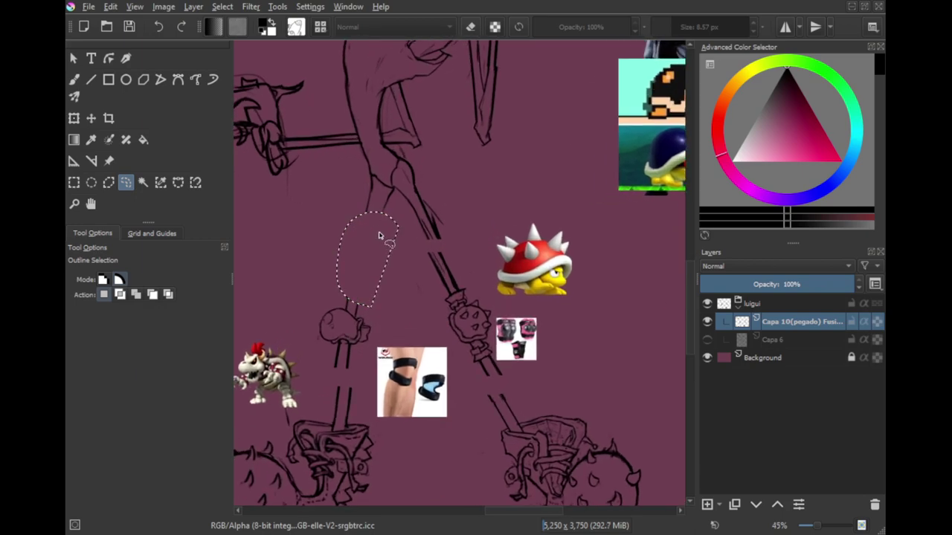
key(Delete)
key(ctrl+shift+a)
Step: Draw straight edges for the side-view thigh from hip to round kneepad, undoing the back one
scroll(371, 224, up, 2)
key(v)
mouse_move(369, 177)
mouse_down()
mouse_move(348, 325)
mouse_move(337, 334)
mouse_move(386, 198)
mouse_up()
key(b)
key(v)
key(b)
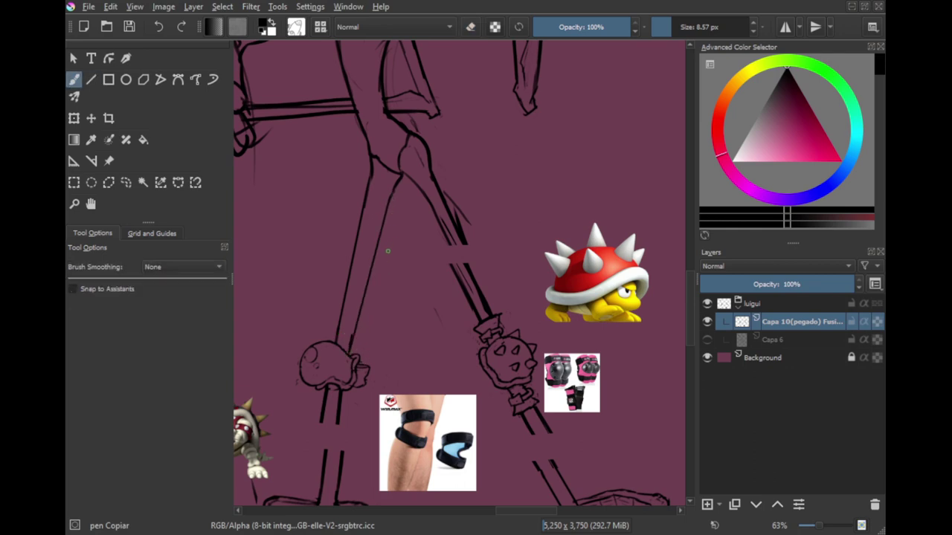
key(ctrl+z)
Step: Erase most of the lower part of the side-view thigh's front line down to the round kneepad
key(e)
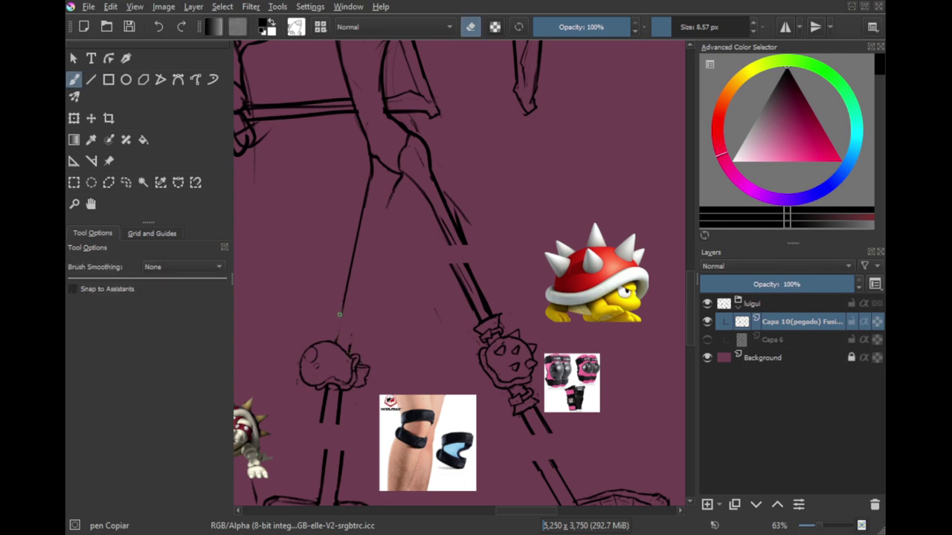
key(e)
key(e)
drag(353, 288, 340, 339)
drag(350, 270, 343, 311)
drag(354, 251, 348, 300)
key(e)
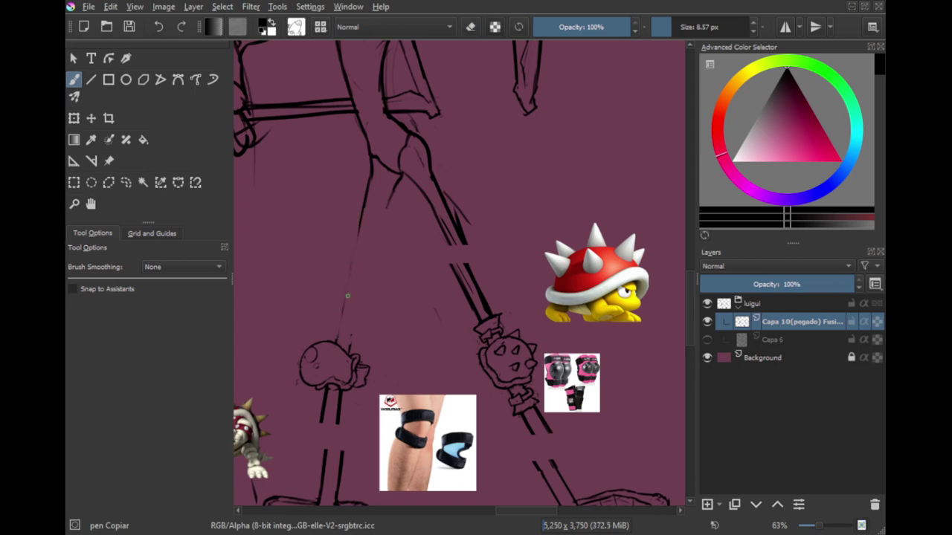
Step: Redraw the side-view thigh's front edge freehand down to the round kneepad, undoing poor strokes and erasing the excess thickness
drag(339, 341, 355, 217)
key(ctrl+z)
drag(336, 341, 369, 169)
key(ctrl+z)
drag(336, 341, 370, 167)
key(ctrl+z)
key(ctrl+shift+z)
key(ctrl+z)
drag(365, 199, 343, 318)
key(ctrl+z)
drag(355, 252, 338, 338)
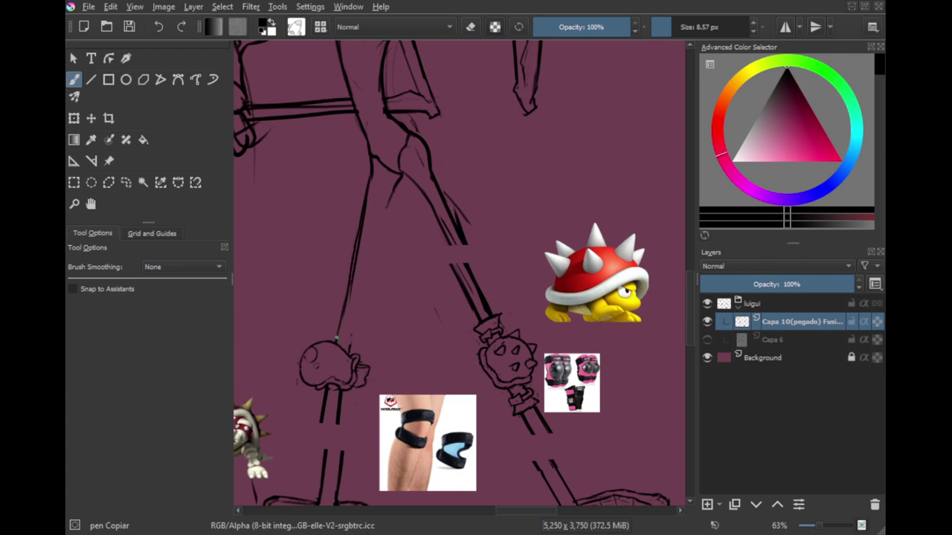
key(e)
drag(355, 258, 347, 312)
key(e)
Step: Draw the side-view thigh's back edge from the crotch to the round kneepad, finishing with a straight line
mouse_move(392, 188)
mouse_down()
mouse_move(353, 344)
mouse_move(361, 276)
mouse_up()
key(ctrl+z)
key(v)
key(b)
key(e)
key(e)
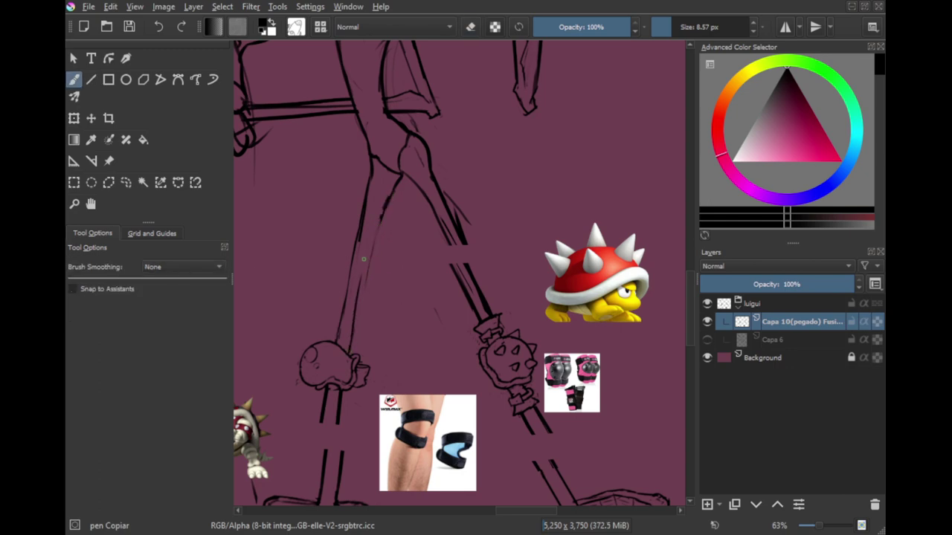
key(ctrl+z)
scroll(350, 334, up, 2)
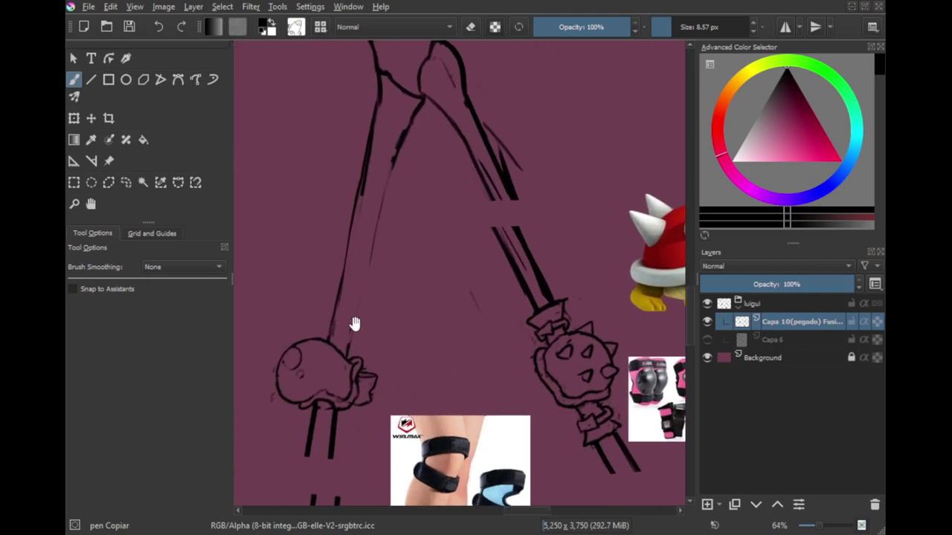
key(v)
drag(354, 321, 385, 173)
key(b)
Step: Rework the side-view thigh's front edge with a straight line and eraser strokes over its doubled upper part
key(e)
mouse_move(330, 327)
mouse_down()
mouse_move(354, 190)
mouse_move(352, 228)
mouse_up()
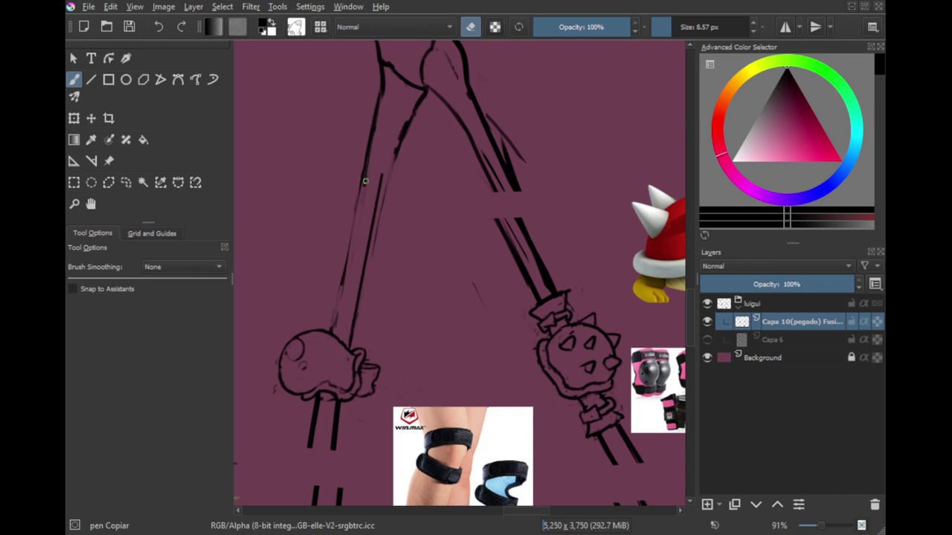
key(e)
key(v)
drag(366, 158, 334, 329)
key(b)
drag(385, 231, 376, 266)
key(e)
mouse_move(363, 151)
mouse_down()
mouse_move(345, 250)
mouse_move(348, 210)
mouse_move(349, 229)
mouse_up()
key(e)
Step: Close the gap in the side-view thigh's front edge with a straight line, replacing a first attempt
key(v)
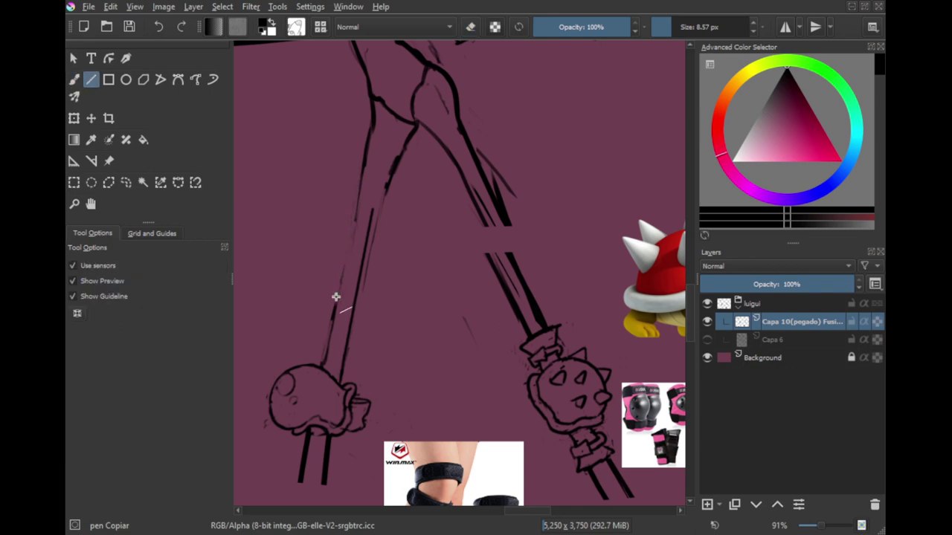
mouse_move(336, 305)
mouse_down()
mouse_move(357, 181)
mouse_move(359, 192)
mouse_up()
key(ctrl+z)
key(v)
drag(364, 172, 331, 335)
drag(382, 225, 379, 240)
Step: Clean up the doubled line on the side-view thigh's back edge and save the drawing
key(e)
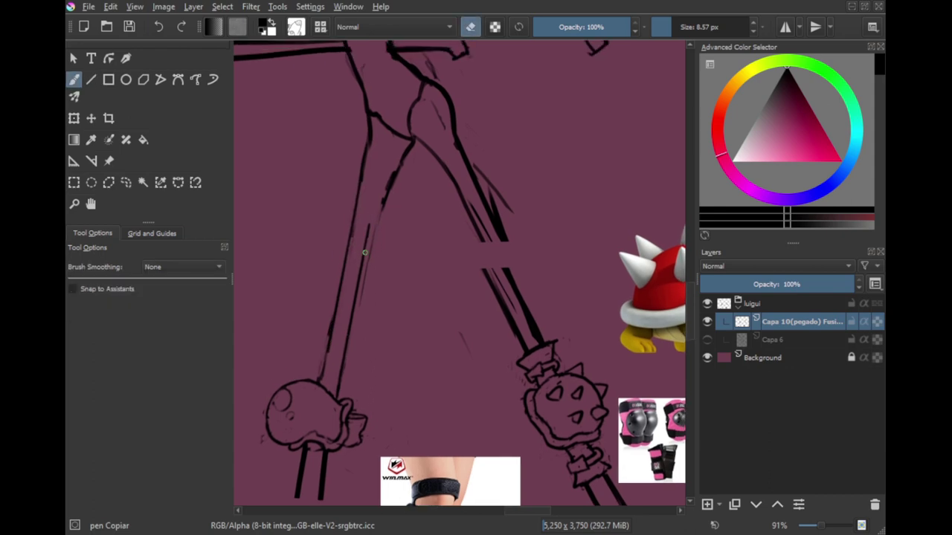
key(e)
drag(350, 389, 416, 161)
drag(377, 306, 388, 343)
Step: Select the side-view spiked boot with its lower shin stub, shift it slightly left to line up with the kneepad, and deselect
key(l)
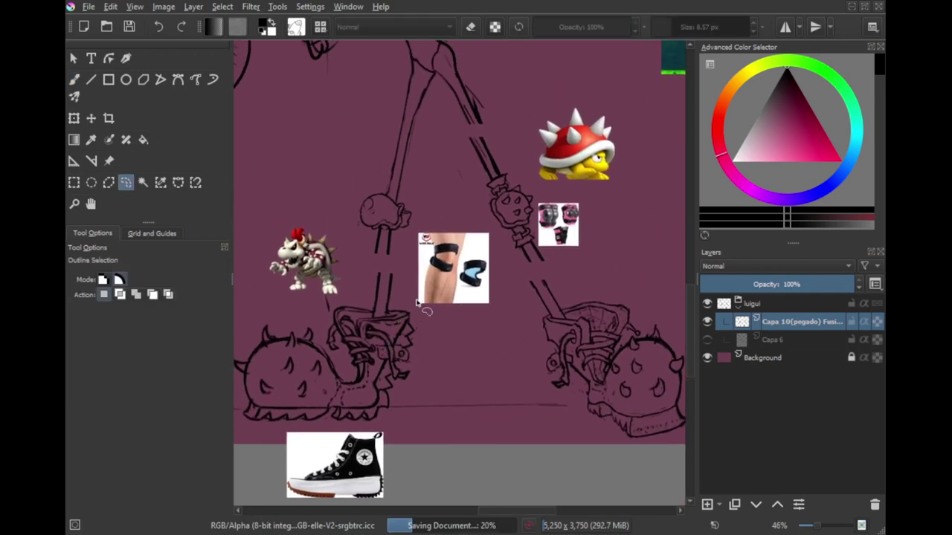
mouse_move(422, 289)
mouse_down()
mouse_move(372, 265)
mouse_move(235, 329)
mouse_move(418, 420)
mouse_move(463, 340)
mouse_up()
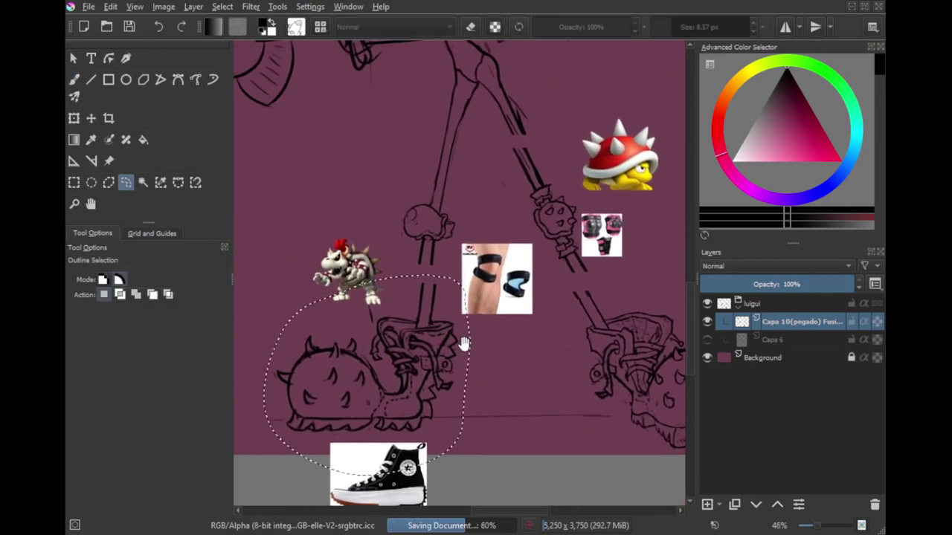
key(ctrl+t)
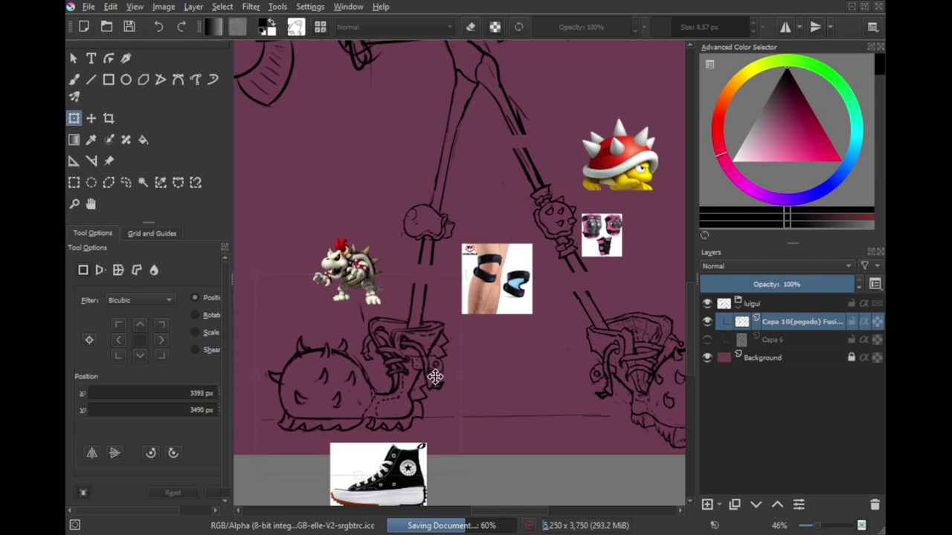
scroll(375, 330, up, 3)
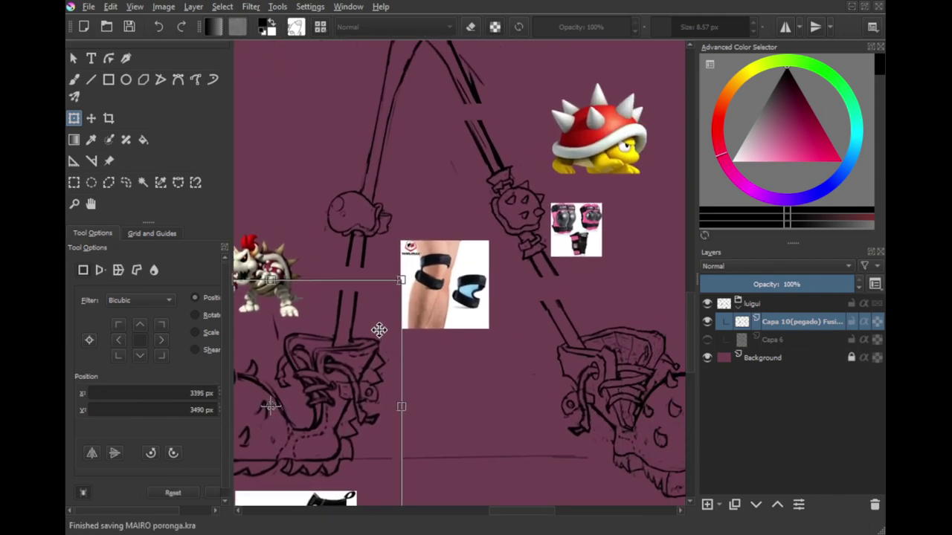
key(b)
key(ctrl+shift+a)
Step: Connect the side-view shin between the round kneepad and the boot with two straight lines, erasing the old front stub, and save
scroll(346, 267, up, 3)
drag(346, 266, 363, 277)
key(e)
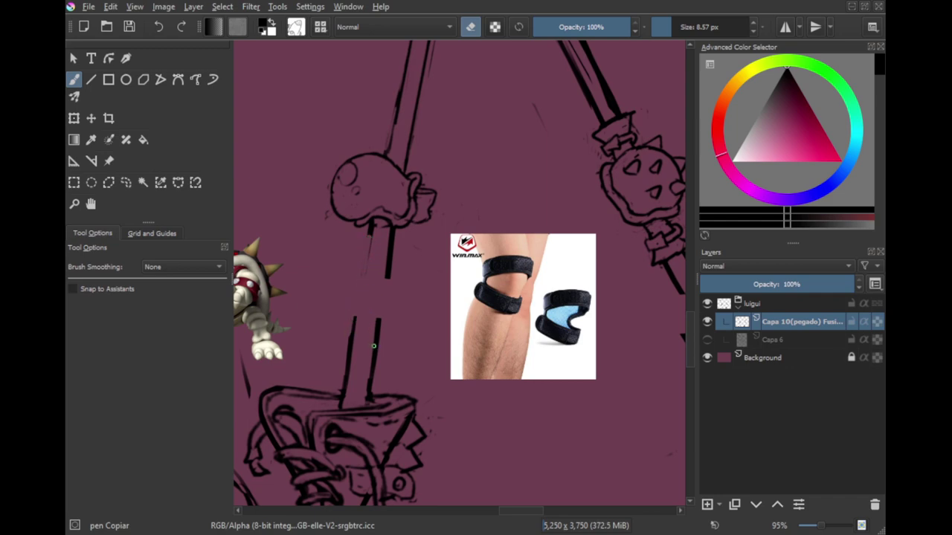
key(e)
key(v)
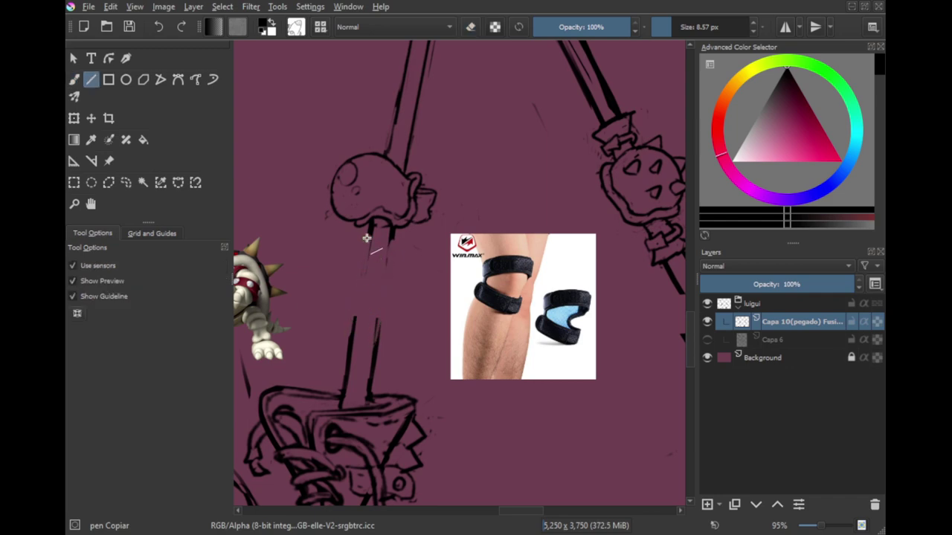
drag(371, 222, 345, 384)
key(v)
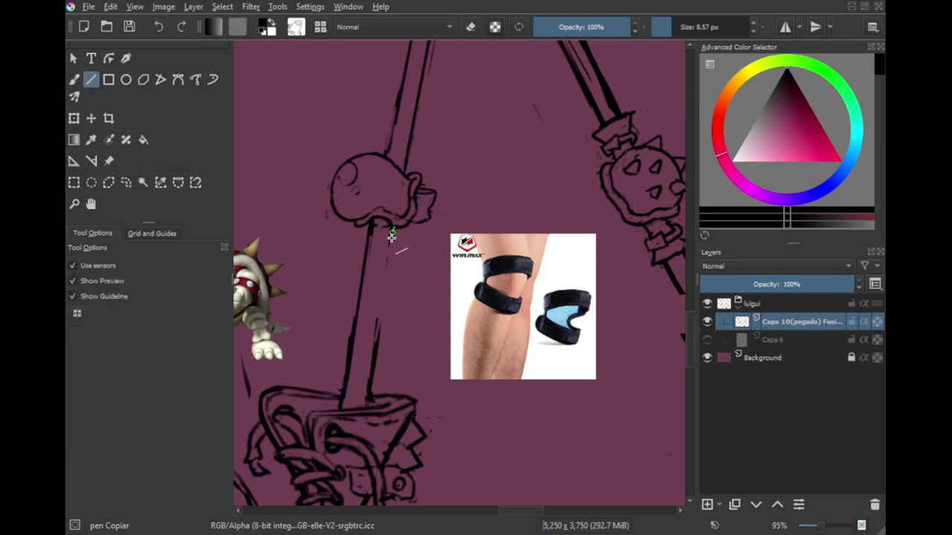
drag(391, 236, 374, 365)
key(b)
scroll(389, 313, down, 4)
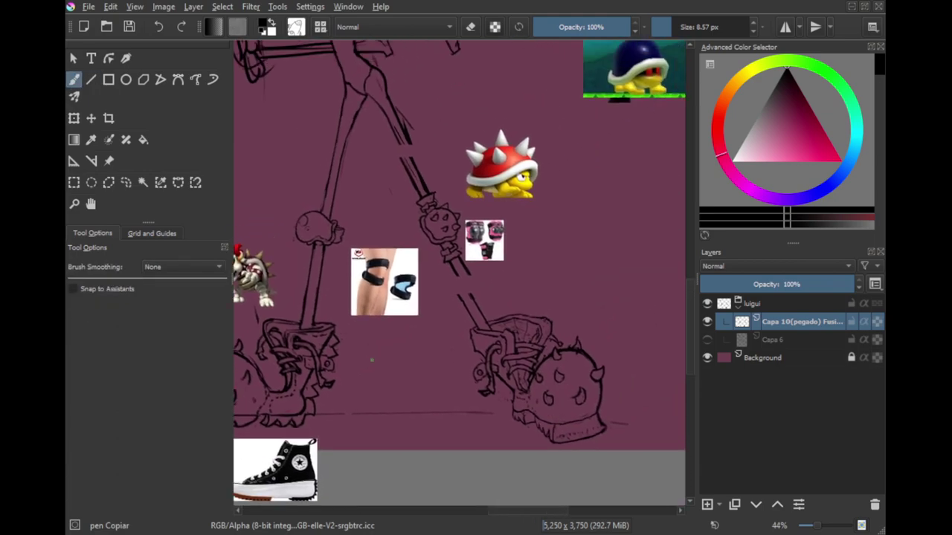
key(ctrl+s)
Step: Erase the side-view thigh's rough back edge and redraw it as one straight line down to the round kneepad
drag(431, 278, 475, 300)
scroll(366, 281, up, 2)
drag(365, 281, 424, 328)
scroll(424, 204, up, 4)
key(e)
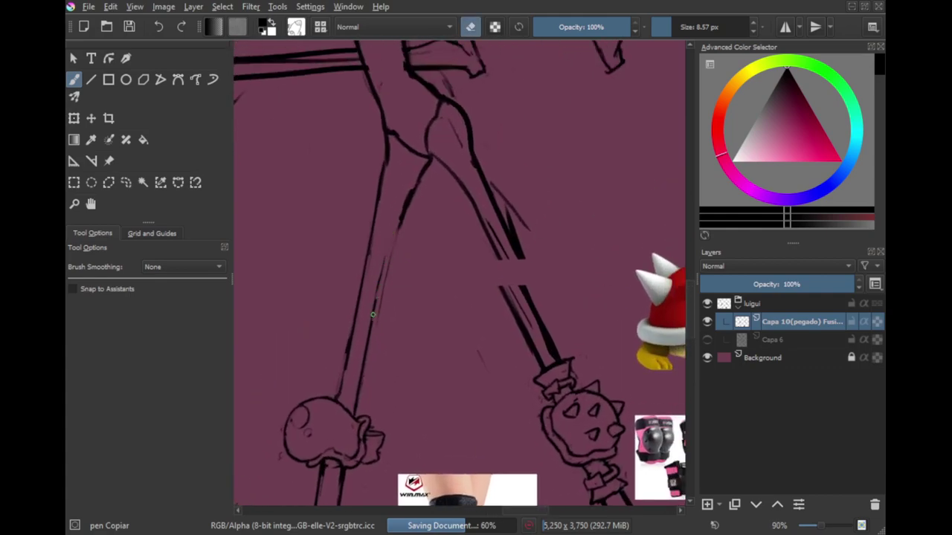
key(e)
key(v)
drag(403, 220, 353, 411)
key(b)
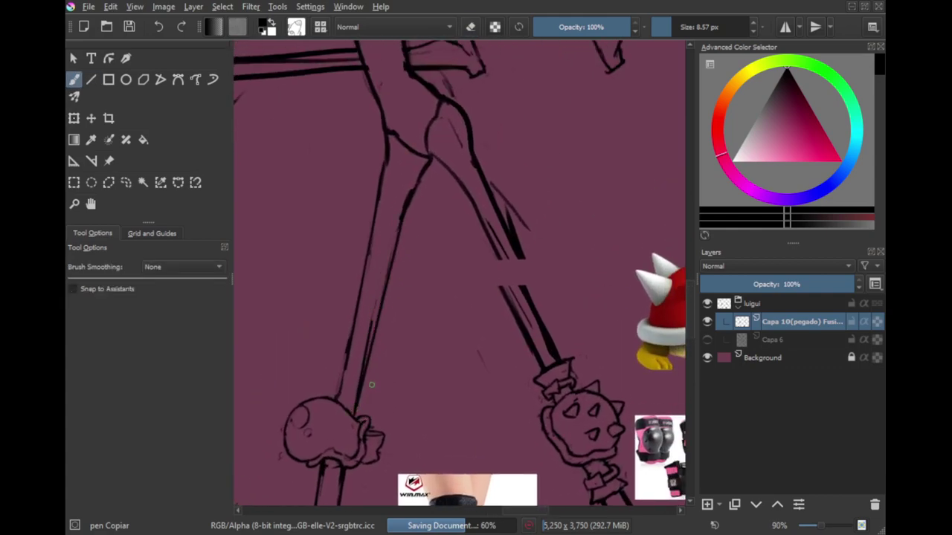
Step: Erase the side-view thigh's front edge, try a straight line from kneepad to hip, and undo it
scroll(372, 385, down, 2)
drag(389, 344, 385, 331)
scroll(374, 288, up, 3)
key(e)
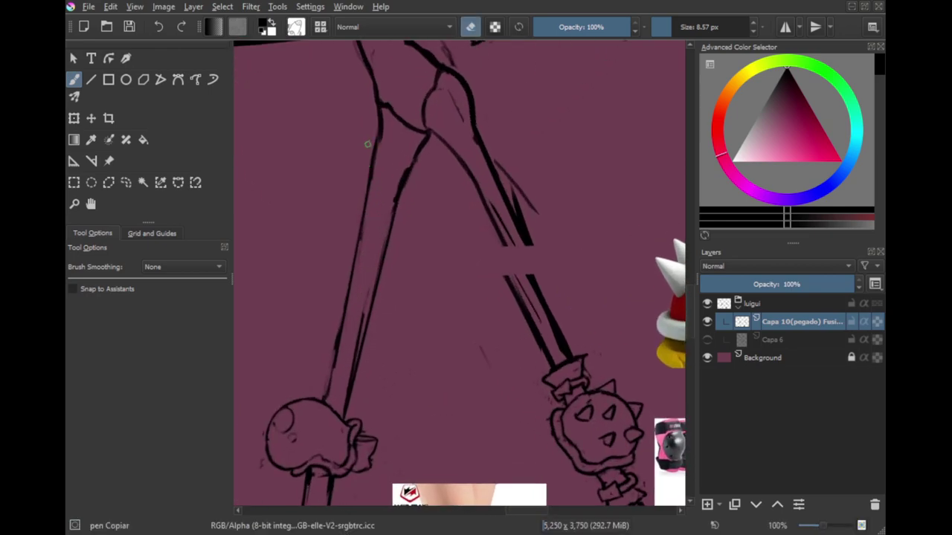
drag(371, 164, 359, 227)
mouse_move(372, 166)
mouse_down()
mouse_move(348, 309)
mouse_move(360, 226)
mouse_up()
key(e)
key(v)
mouse_move(333, 406)
mouse_down()
mouse_move(346, 402)
mouse_move(377, 155)
mouse_up()
key(b)
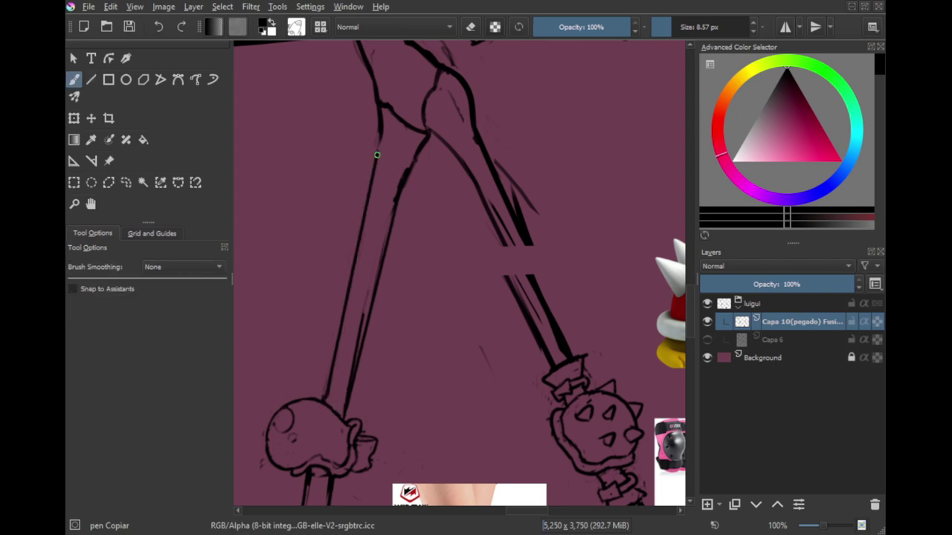
key(ctrl+z)
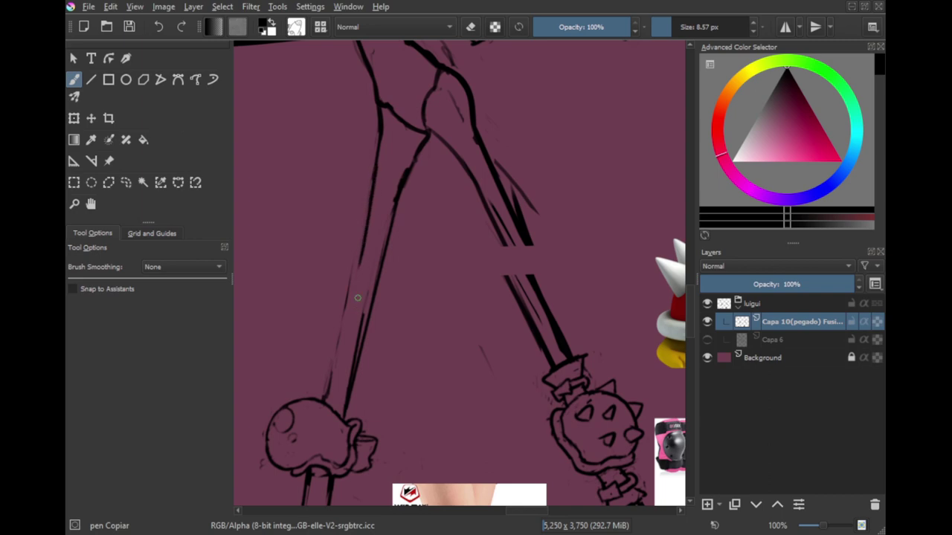
Step: Redraw the lower half of the side-view thigh's front edge freehand down to the kneepad, erasing leftover strokes
drag(365, 222, 346, 336)
key(ctrl+z)
drag(363, 244, 342, 342)
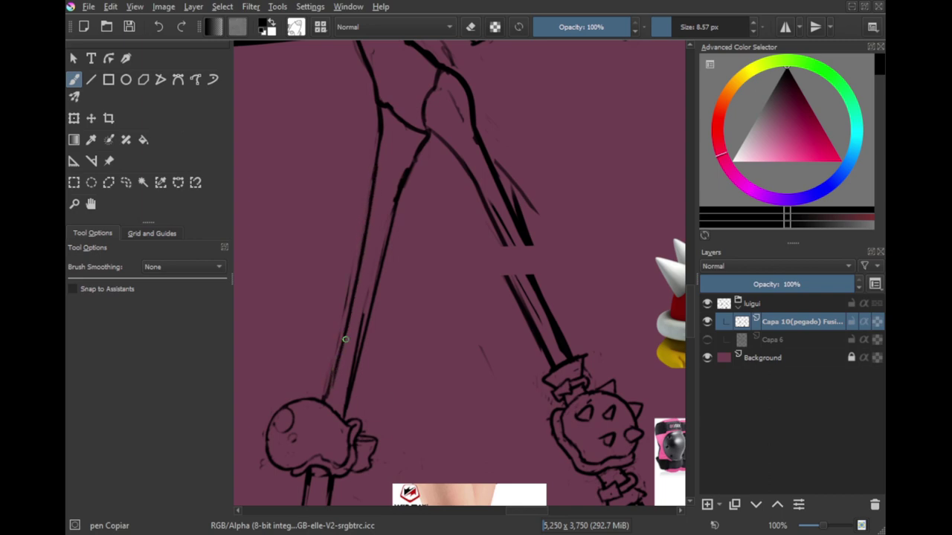
key(e)
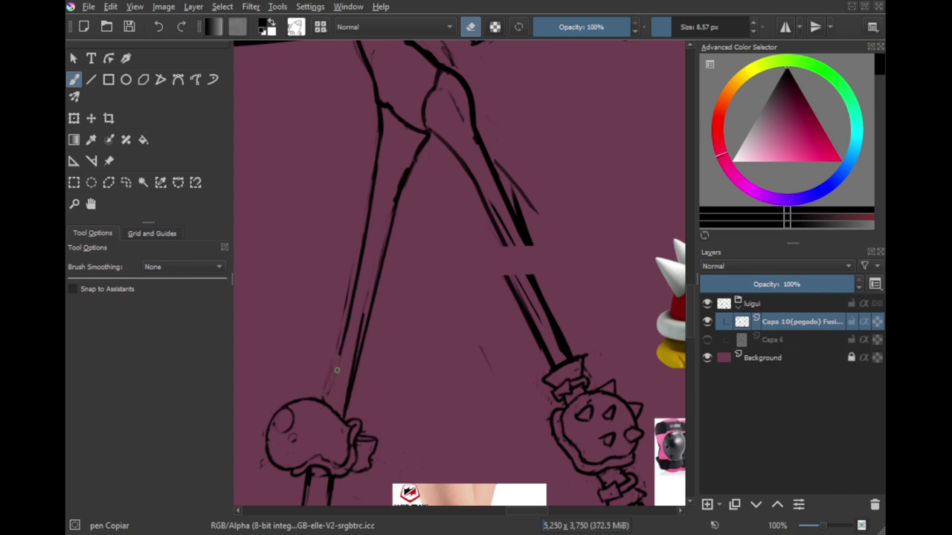
key(e)
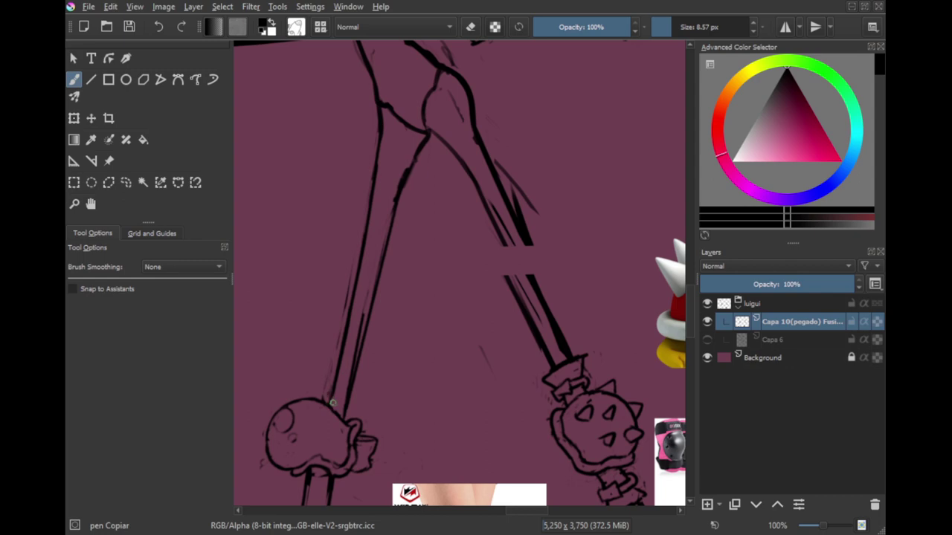
Step: Erase the side-view shin's edges and redraw them as straight lines from the round kneepad to the boot
drag(345, 414, 353, 186)
key(e)
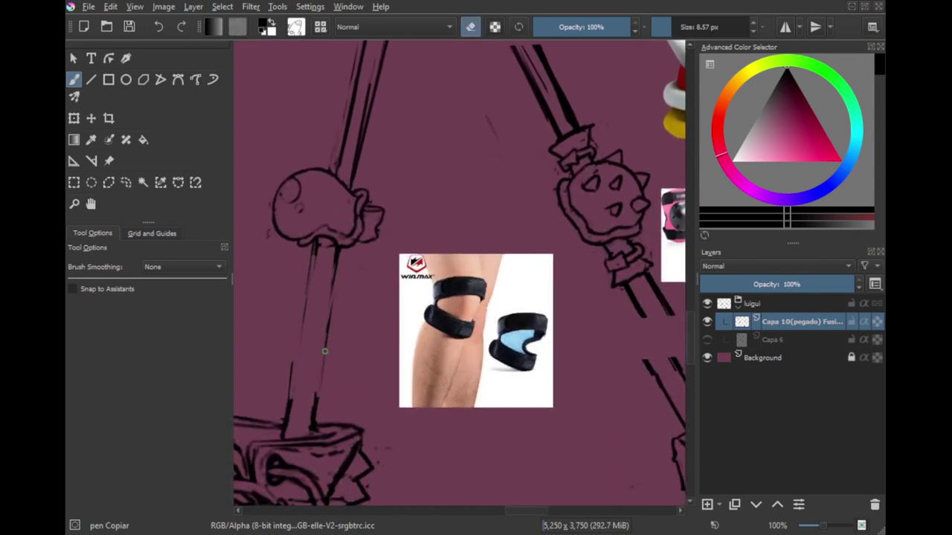
key(e)
key(v)
mouse_move(290, 409)
mouse_down()
mouse_move(321, 245)
mouse_move(313, 423)
mouse_up()
key(b)
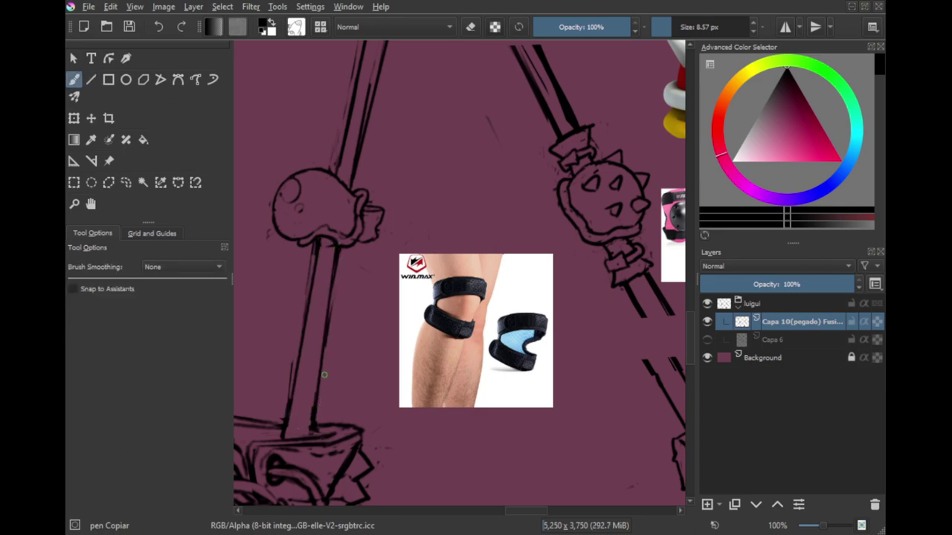
Step: Clean up the side-view thigh's front edge where it meets the round kneepad with an eraser stroke and a straight line
scroll(345, 289, down, 3)
scroll(349, 235, up, 3)
drag(354, 188, 346, 240)
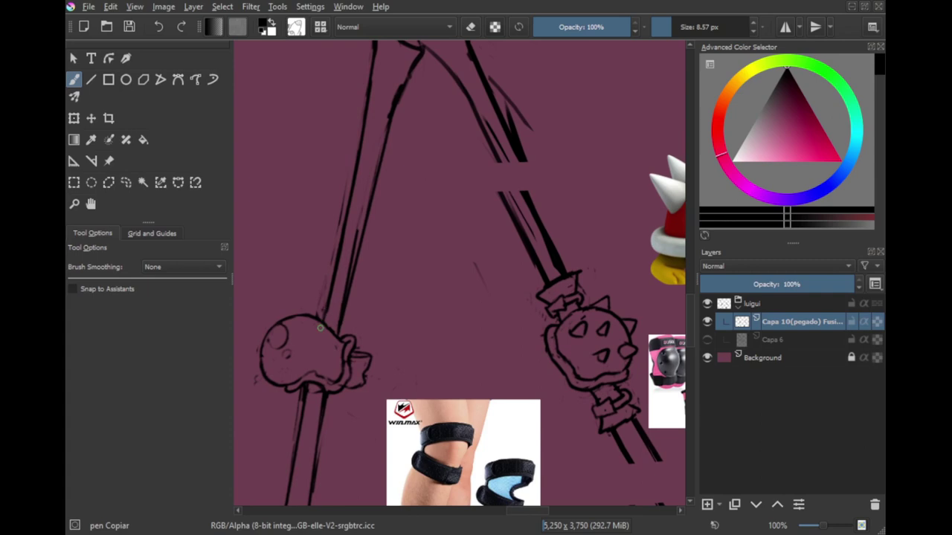
key(e)
key(v)
mouse_move(326, 319)
mouse_down()
mouse_move(364, 130)
mouse_move(322, 322)
mouse_up()
key(e)
key(v)
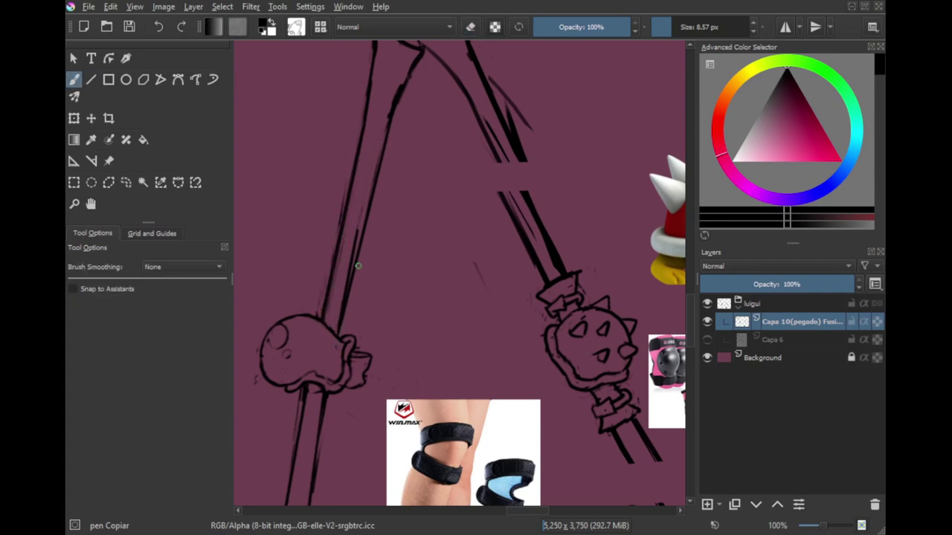
Step: Replace the doubled lower back edge of the side-view thigh with straight lines rising from the kneepad
key(e)
key(v)
drag(361, 206, 350, 295)
key(b)
key(e)
key(v)
drag(339, 335, 382, 164)
Step: Thin the side-view thigh's back edge by erasing along its upper and middle part
key(e)
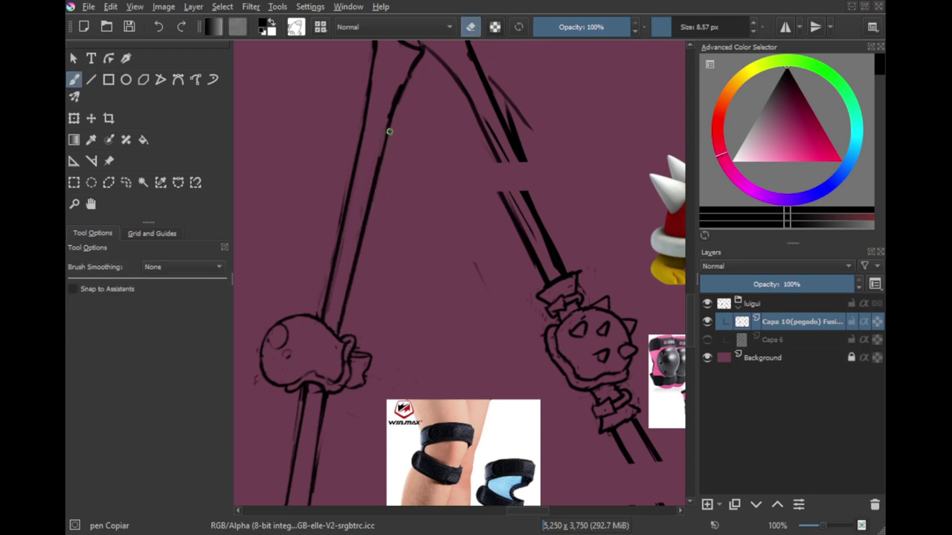
key(v)
drag(393, 117, 354, 281)
key(v)
key(v)
key(b)
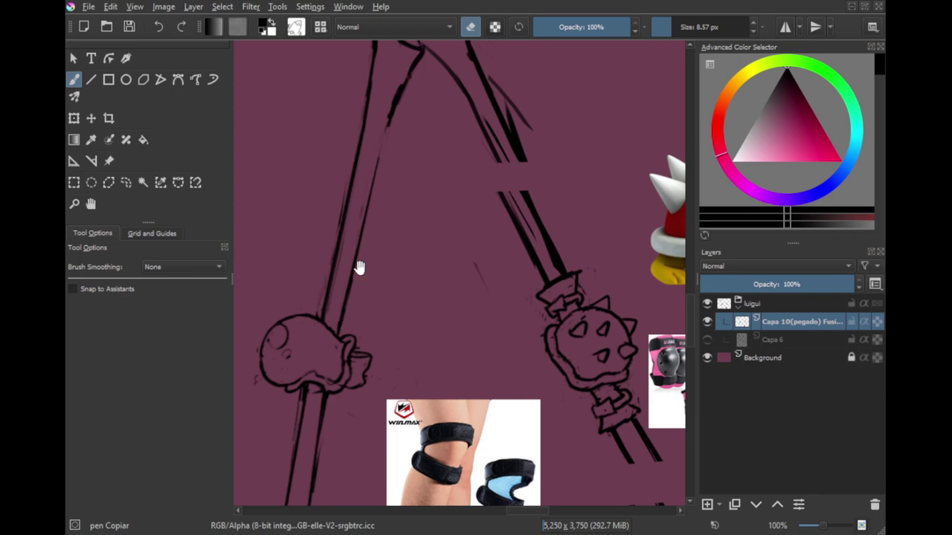
Step: Redraw the side-view thigh's thinned back edge with several straight lines from the kneepad toward the crotch
scroll(359, 267, up, 2)
key(v)
drag(333, 348, 368, 198)
key(b)
drag(379, 222, 354, 293)
key(v)
drag(326, 345, 366, 178)
key(b)
key(v)
drag(322, 354, 365, 180)
key(b)
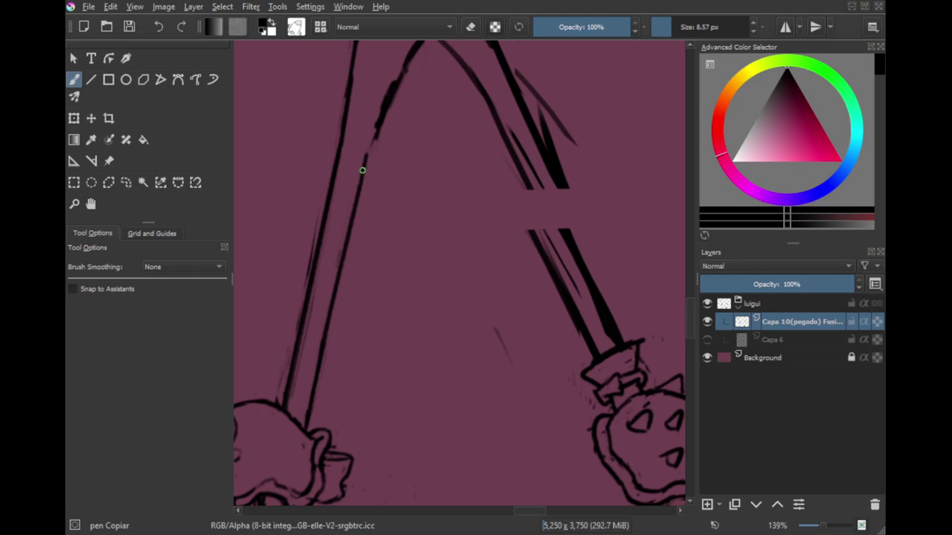
Step: Save the drawing and check the leg proportions across the whole figure
scroll(370, 172, down, 3)
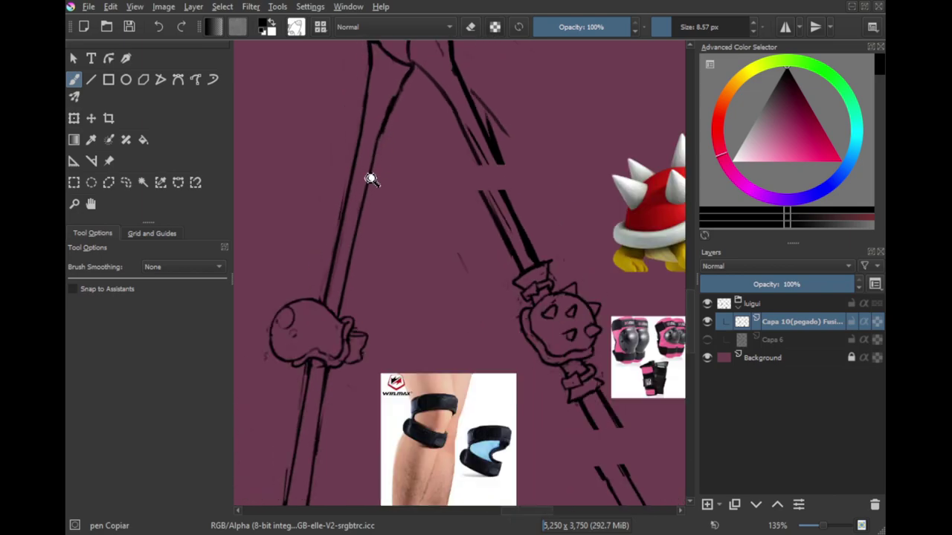
space+drag(374, 287, 365, 333)
key(ctrl+s)
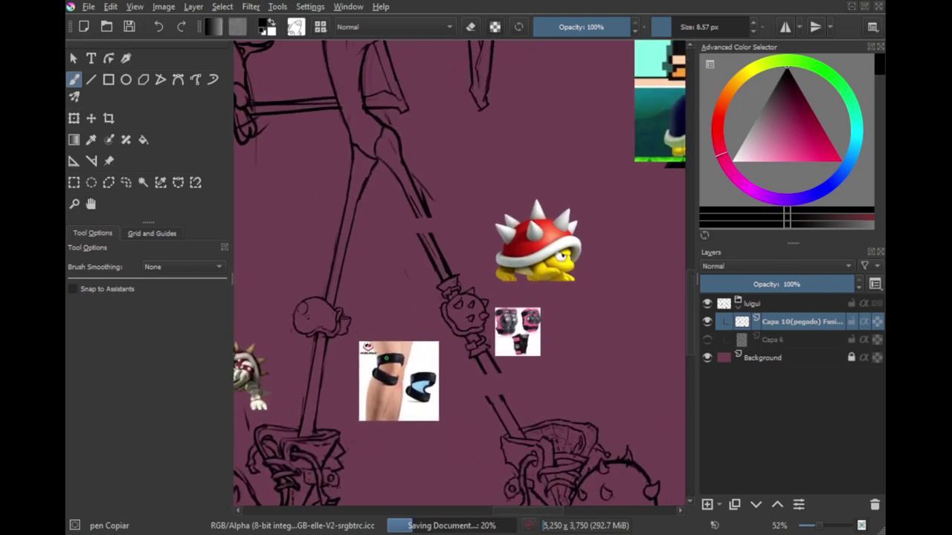
space+drag(446, 294, 466, 258)
ctrl+space+drag(465, 258, 459, 376)
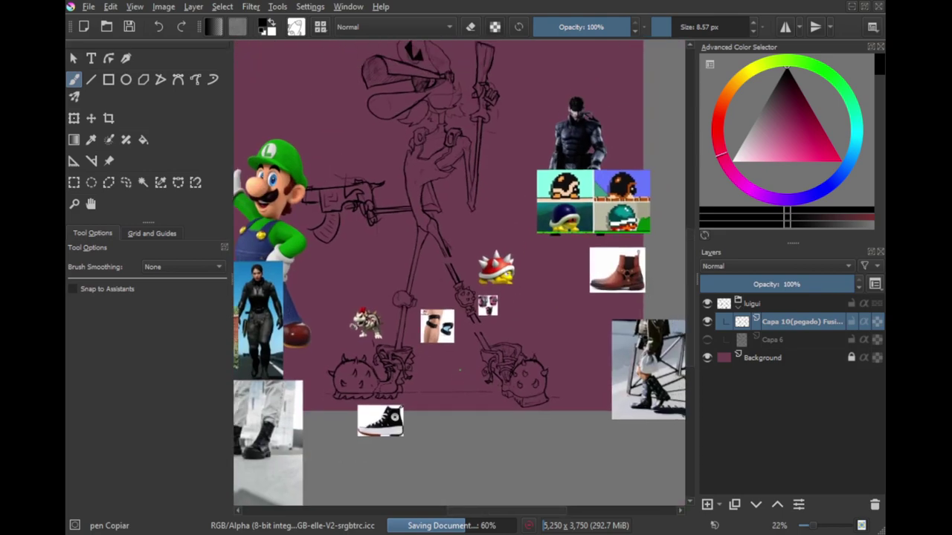
ctrl+space+drag(454, 360, 385, 258)
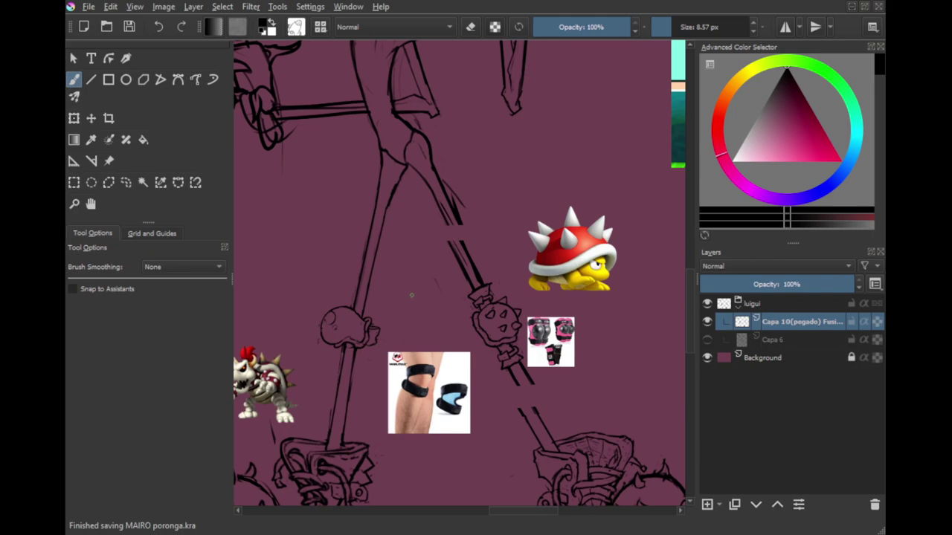
mouse_move(388, 290)
mouse_down()
mouse_move(393, 315)
mouse_move(372, 227)
mouse_up()
mouse_move(374, 262)
mouse_down()
mouse_move(387, 206)
mouse_move(376, 267)
mouse_move(393, 265)
mouse_move(384, 312)
mouse_up()
Step: Delete the side-view leg's line sections directly above and below the round kneepad, keeping the kneepad, and save the drawing
key(l)
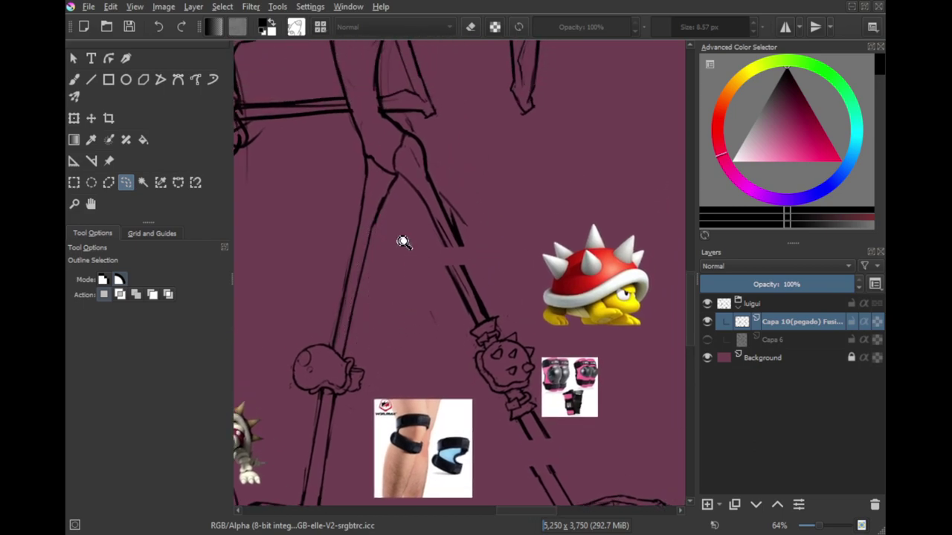
mouse_move(403, 242)
mouse_down()
mouse_move(413, 290)
mouse_move(427, 303)
mouse_move(409, 385)
mouse_up()
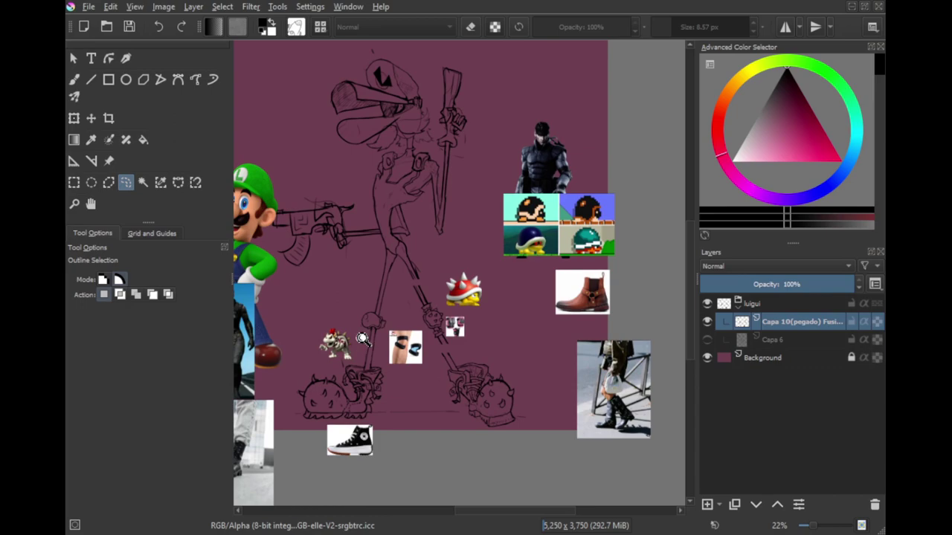
mouse_move(362, 339)
mouse_down()
mouse_move(381, 290)
mouse_move(400, 303)
mouse_move(360, 309)
mouse_move(343, 260)
mouse_move(350, 245)
mouse_move(369, 256)
mouse_move(370, 273)
mouse_move(381, 247)
mouse_up()
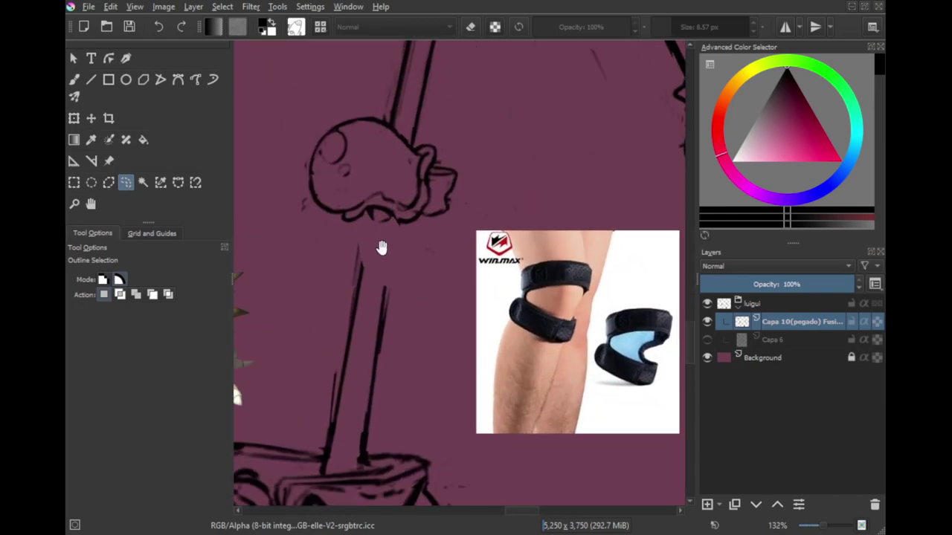
mouse_move(425, 361)
mouse_down()
mouse_move(382, 238)
mouse_move(402, 251)
mouse_up()
drag(404, 186, 372, 373)
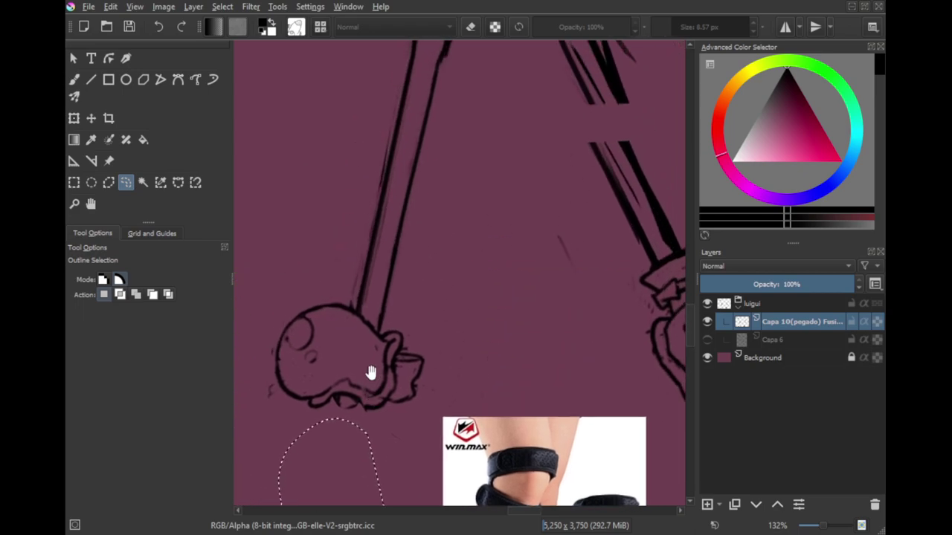
mouse_move(382, 328)
mouse_down()
mouse_move(364, 315)
mouse_move(365, 153)
mouse_move(469, 165)
mouse_up()
key(Delete)
key(ctrl+shift+a)
drag(396, 260, 392, 312)
key(b)
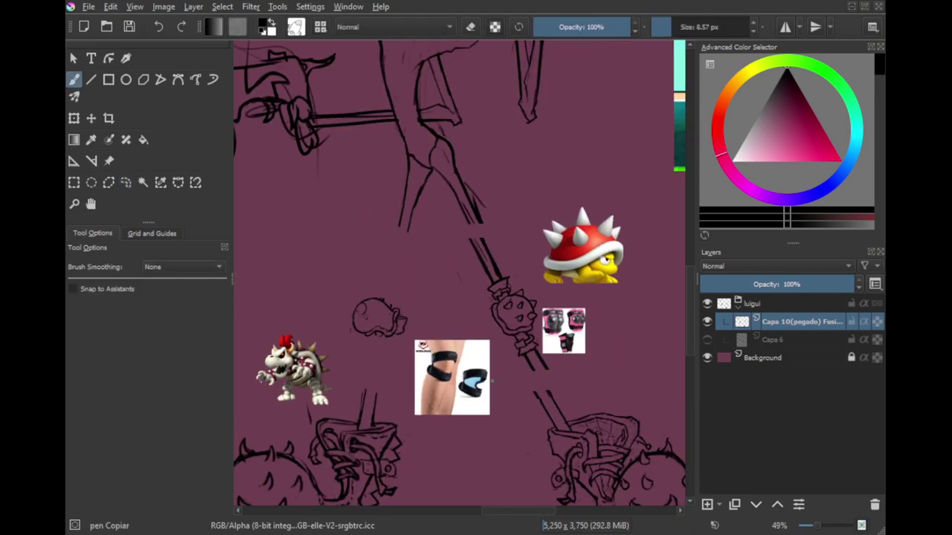
key(ctrl+s)
Step: On a new paint layer, draw two parallel straight lines for the side-view leg from the boot through the kneepad to the upper thigh
click(707, 504)
key(v)
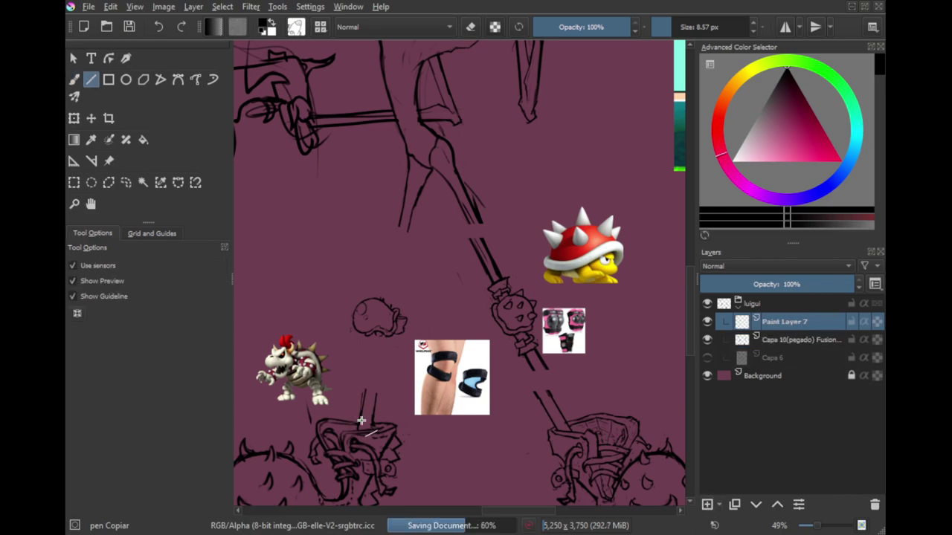
drag(360, 423, 406, 187)
key(v)
drag(375, 423, 416, 197)
key(b)
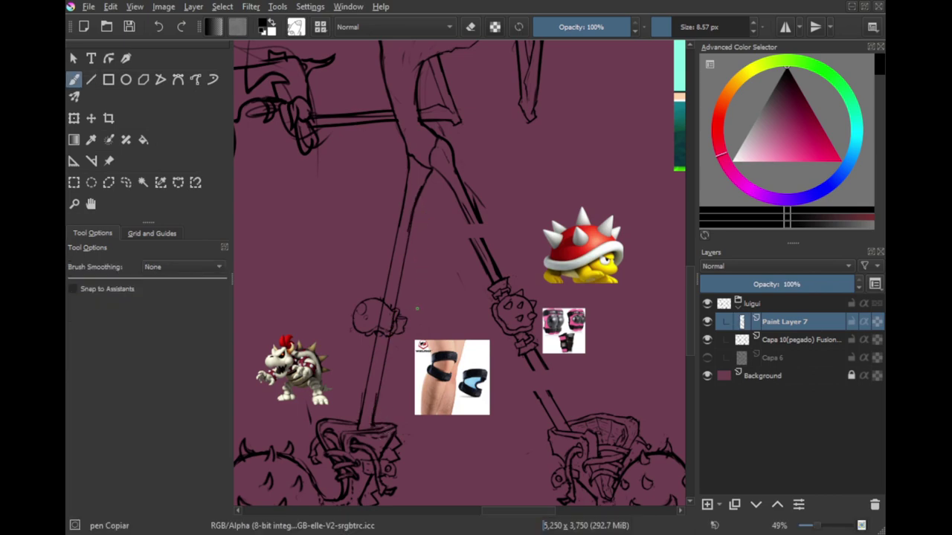
scroll(421, 375, down, 3)
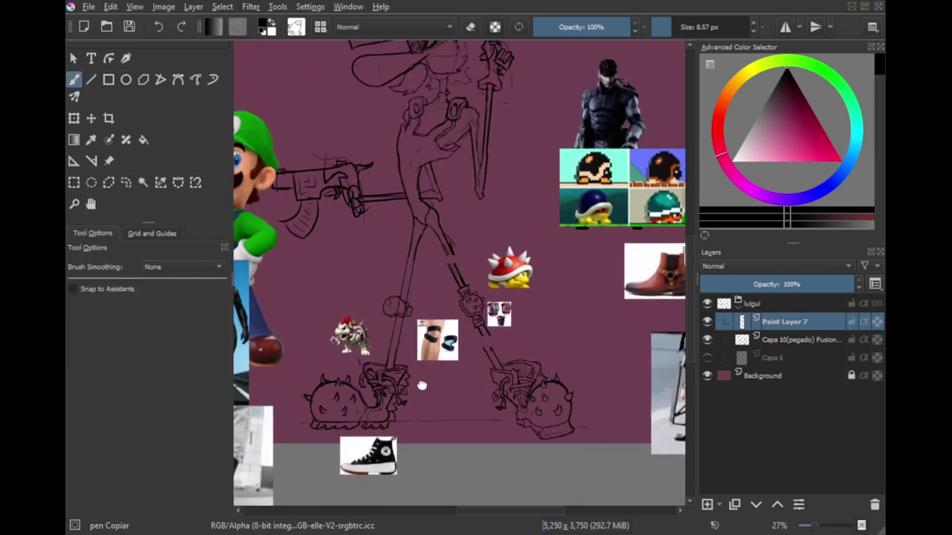
Step: Undo the side-view leg's two lines and redraw them straight from the upper thigh through the round kneepad to the boot
scroll(420, 376, up, 2)
key(ctrl+z)
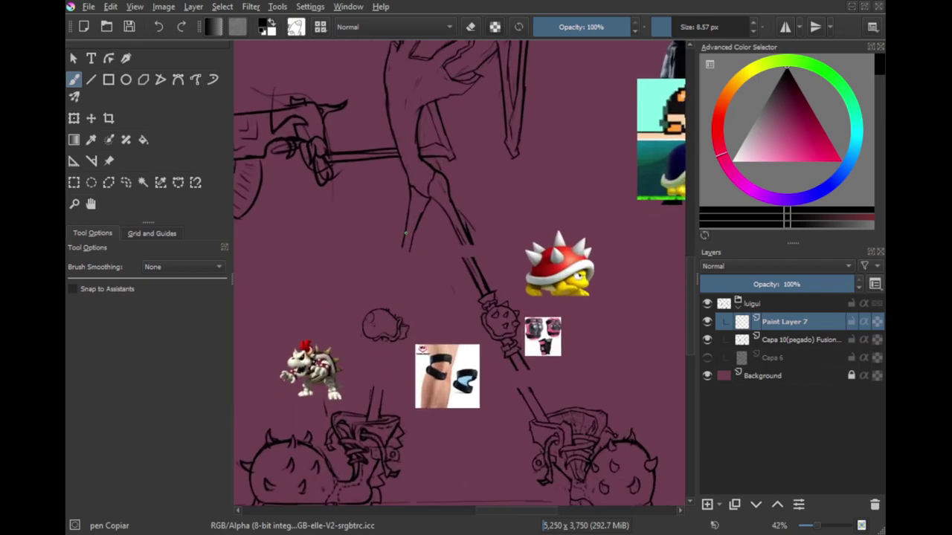
scroll(406, 232, up, 3)
key(v)
drag(409, 186, 341, 504)
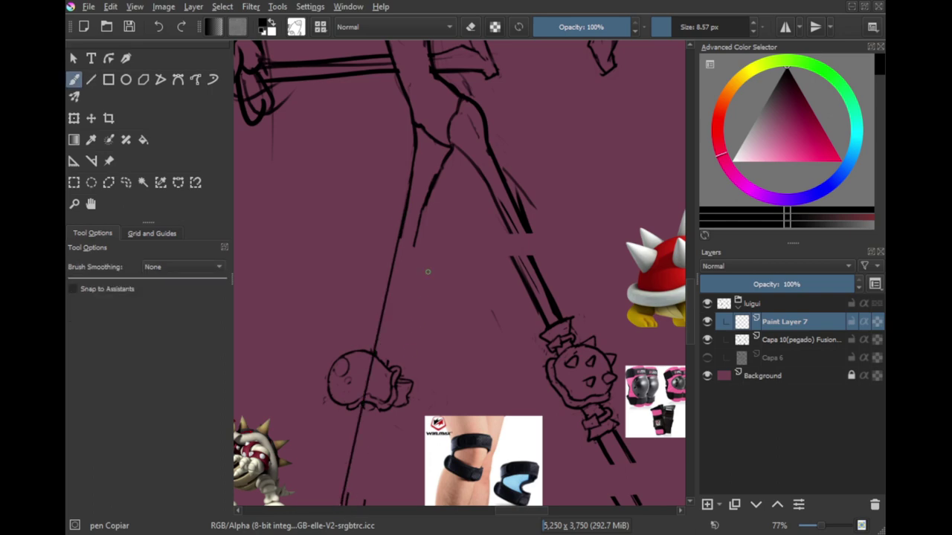
key(v)
drag(425, 201, 359, 501)
drag(387, 403, 398, 244)
scroll(384, 289, down, 5)
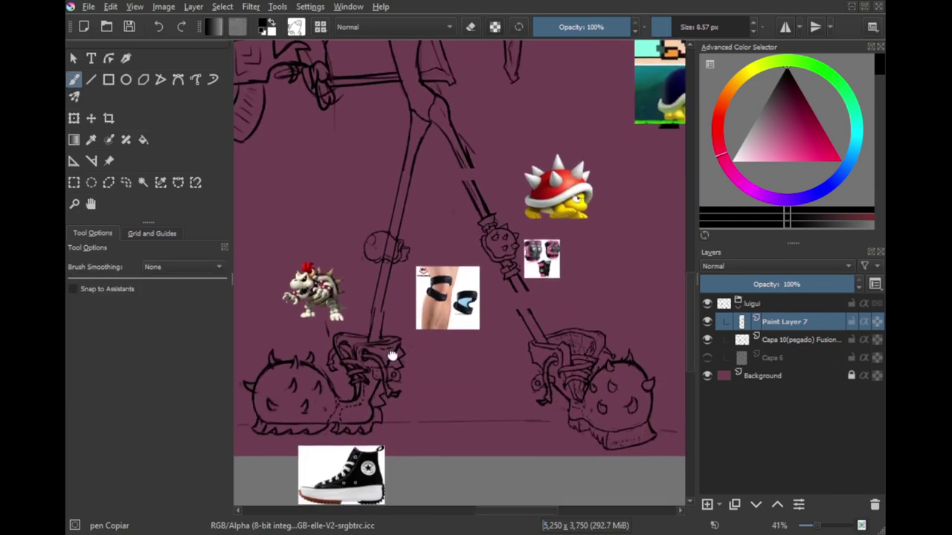
Step: Draw straight guide lines for the other leg from the upper thigh through the spiked kneepad to the boot
mouse_move(483, 283)
mouse_down()
mouse_move(394, 272)
mouse_move(344, 195)
mouse_move(432, 368)
mouse_up()
key(v)
key(b)
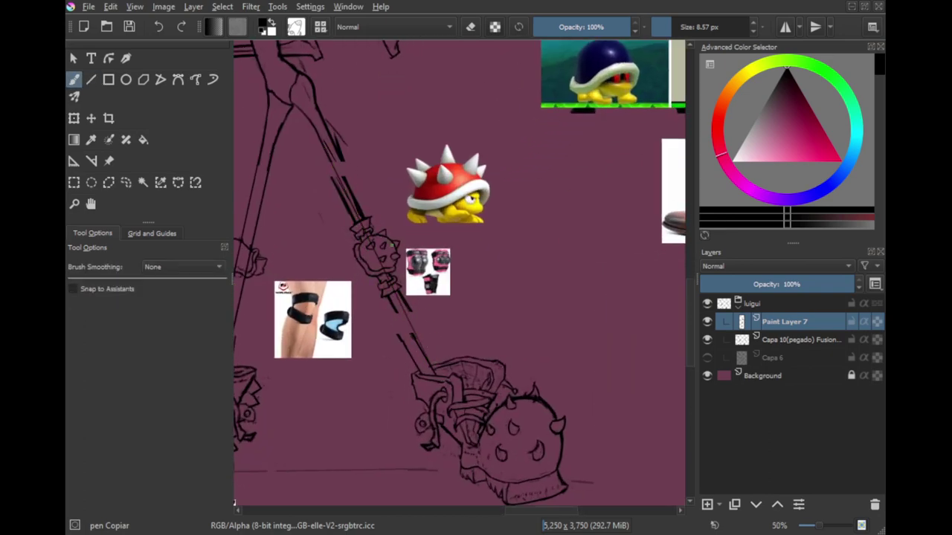
key(v)
drag(325, 131, 443, 361)
key(b)
scroll(463, 358, down, 1)
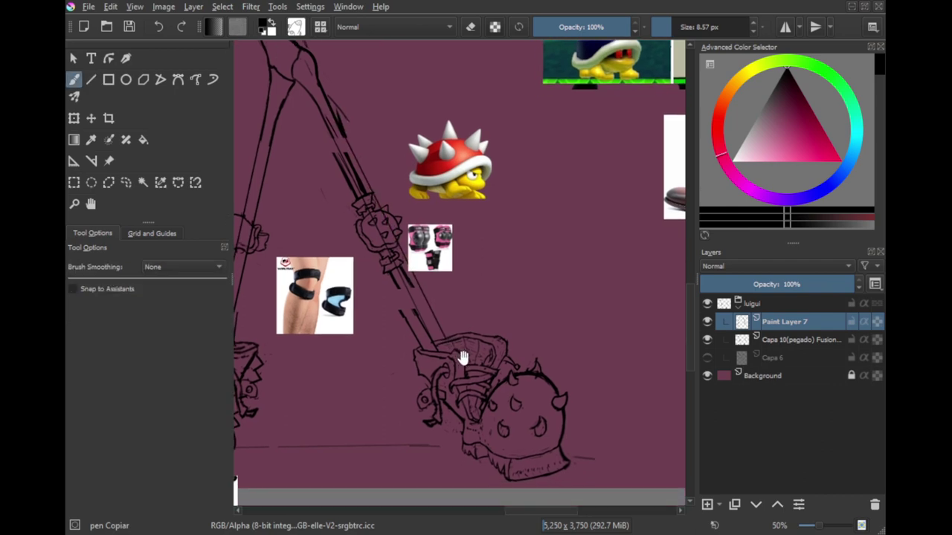
Step: On the Capa 10 sketch layer, select the other leg's spiked boot and shift it outward to line up with the new leg lines
click(766, 340)
key(l)
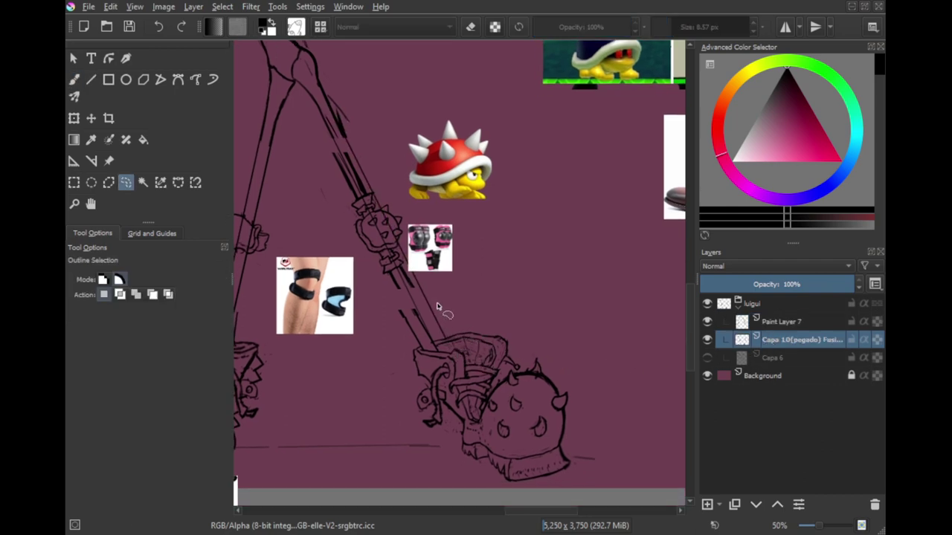
mouse_move(442, 300)
mouse_down()
mouse_move(419, 447)
mouse_move(589, 359)
mouse_move(476, 305)
mouse_up()
key(ctrl+t)
mouse_move(504, 377)
mouse_down()
mouse_move(501, 385)
mouse_move(510, 381)
mouse_up()
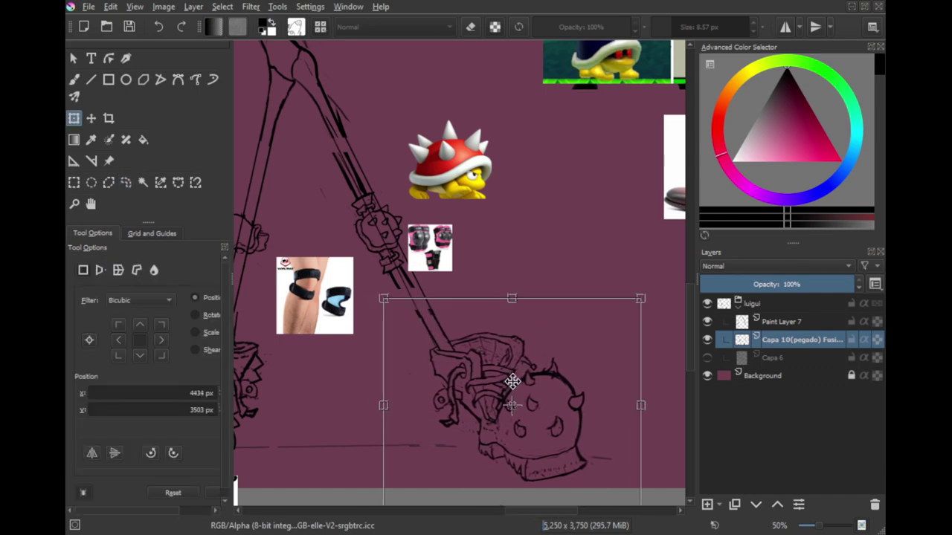
Step: Select the spiked kneepad with its adjoining leg pieces and shift it slightly to sit on the new leg lines
mouse_move(477, 298)
mouse_down()
mouse_move(490, 381)
mouse_move(355, 385)
mouse_move(296, 205)
mouse_move(465, 357)
mouse_up()
key(f)
scroll(431, 364, up, 1)
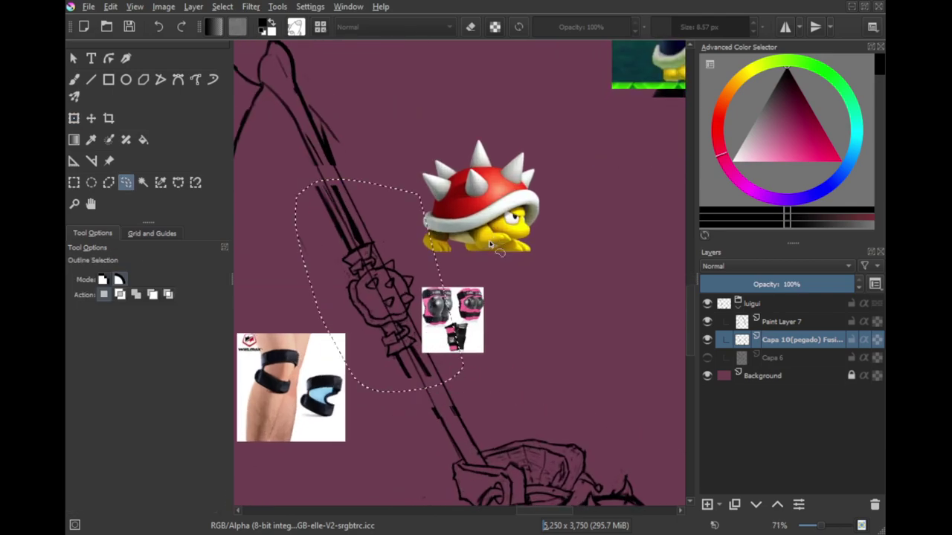
key(ctrl+t)
drag(412, 301, 423, 298)
drag(336, 355, 553, 322)
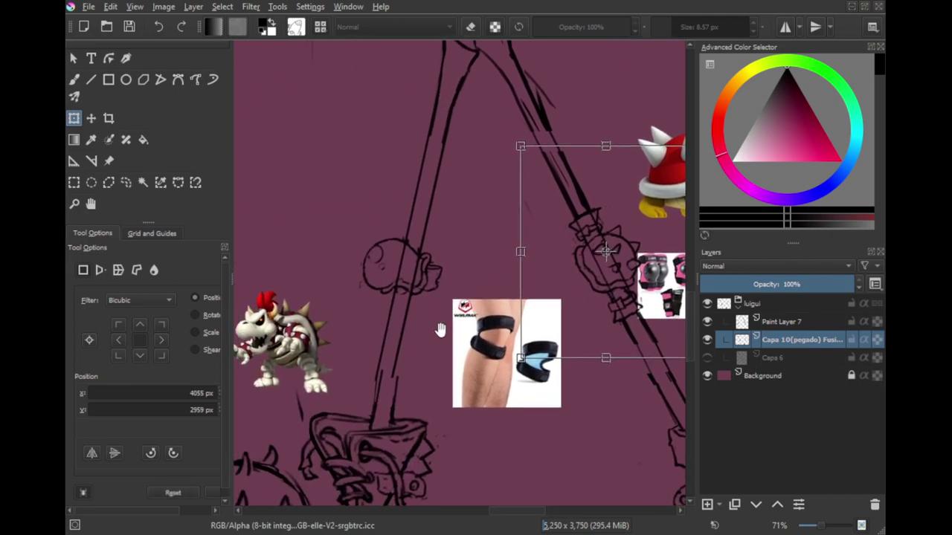
drag(440, 329, 429, 328)
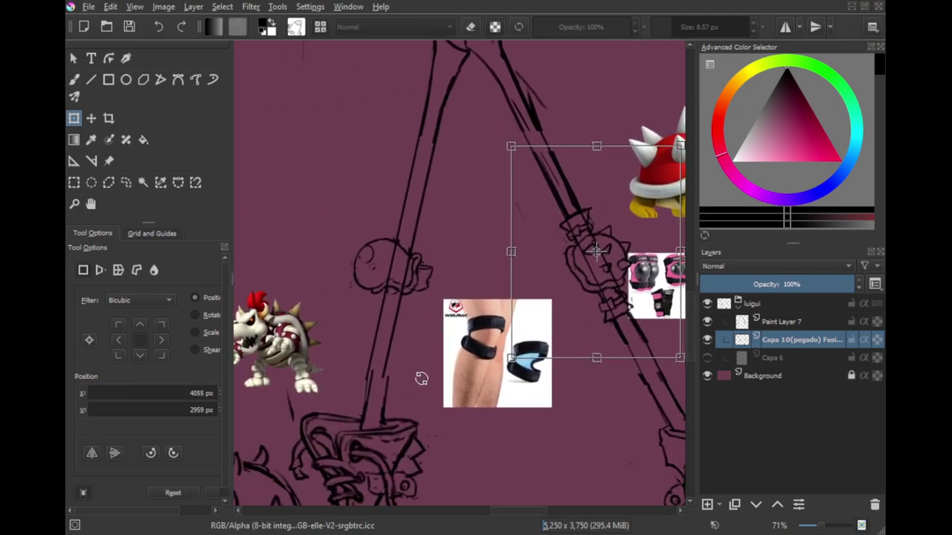
Step: Select the side-view spiked boot and shift it slightly to line up with the straight leg lines
scroll(421, 378, down, 2)
key(l)
mouse_move(455, 375)
mouse_down()
mouse_move(269, 392)
mouse_move(422, 481)
mouse_move(465, 463)
mouse_up()
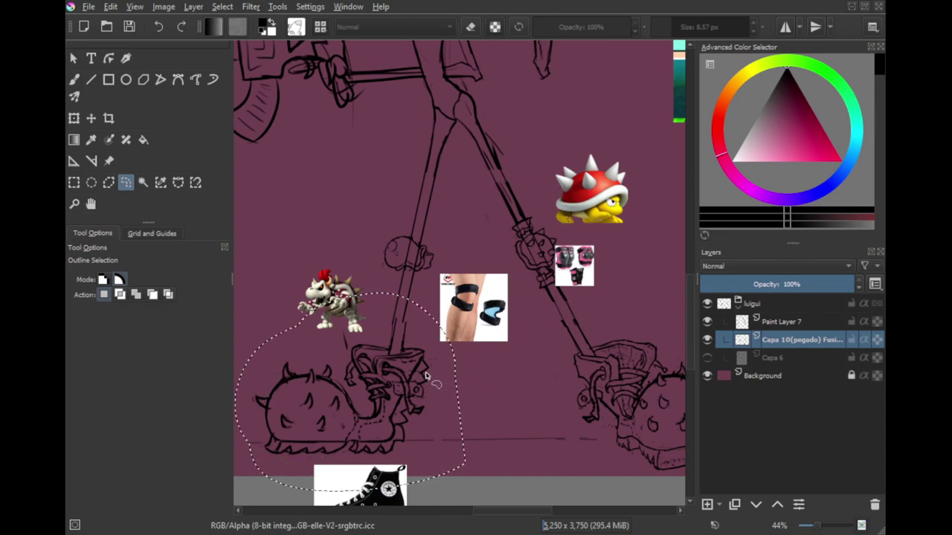
key(ctrl+t)
scroll(425, 375, up, 2)
drag(425, 371, 422, 373)
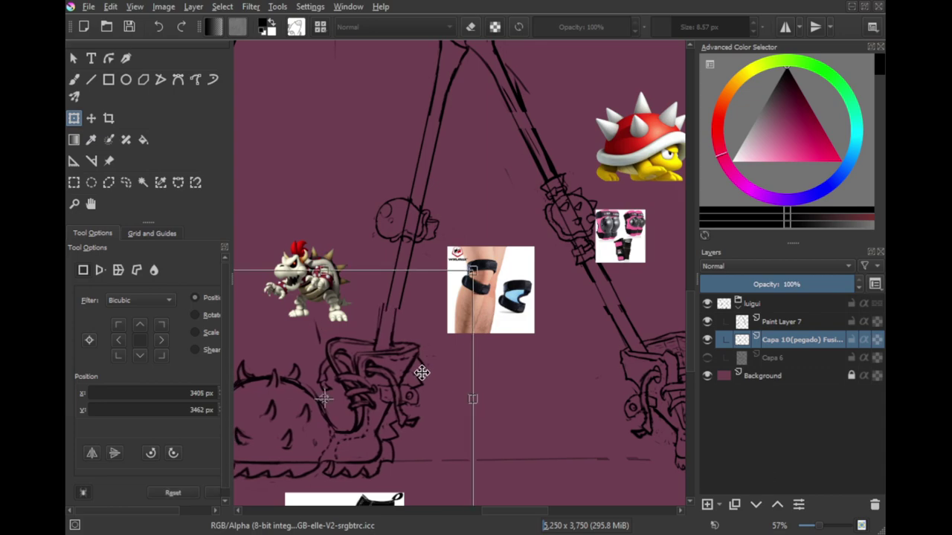
Step: Delete the old leg line pieces standing directly above the side-view boot's opening
key(l)
click(404, 342)
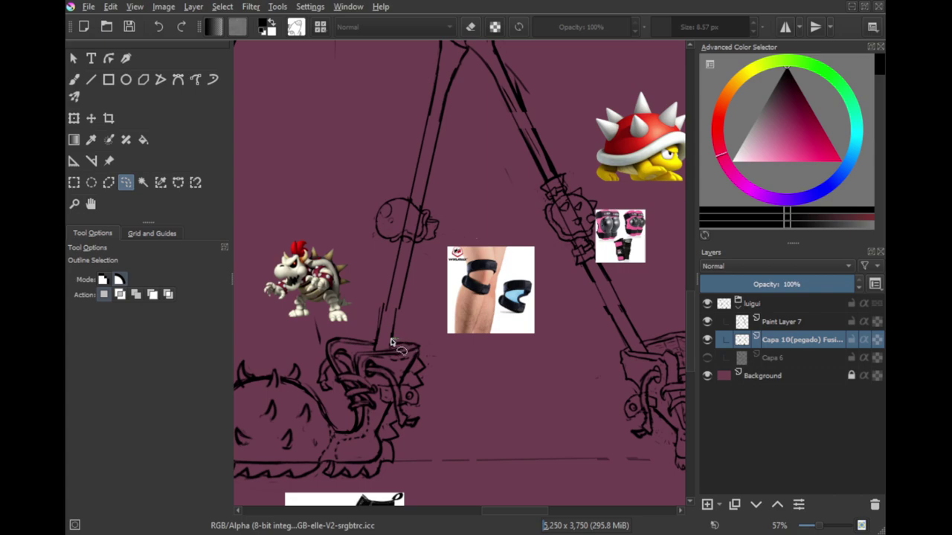
drag(399, 305, 413, 316)
key(Delete)
click(417, 306)
drag(436, 260, 400, 352)
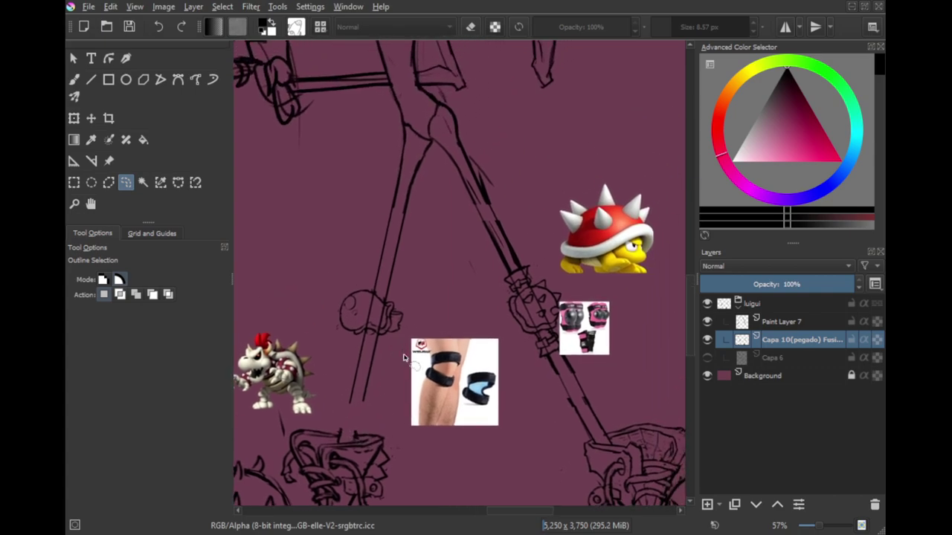
Step: On Paint Layer 7, extend both side-view leg lines straight from above the round kneepad down into the boot
key(b)
click(777, 328)
mouse_move(385, 278)
mouse_down()
mouse_move(409, 227)
mouse_move(360, 402)
mouse_move(364, 394)
mouse_up()
key(v)
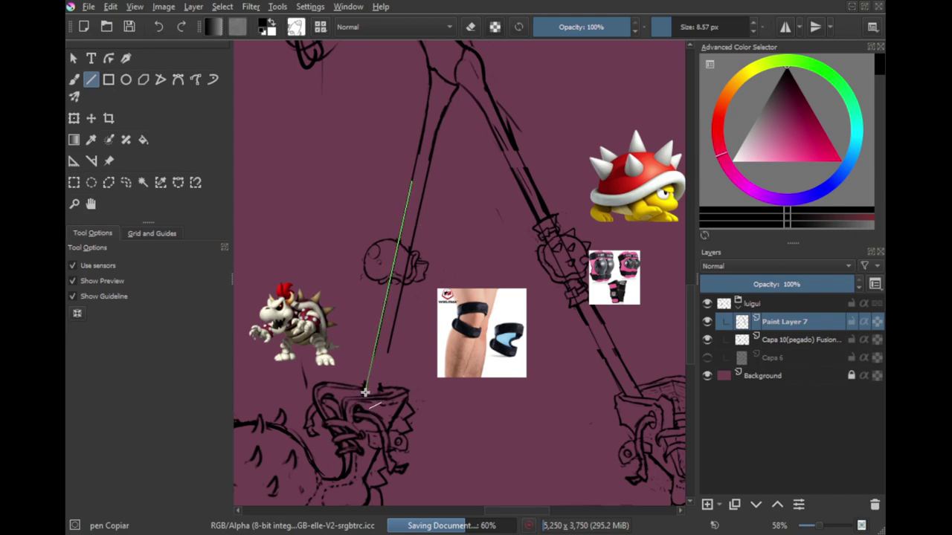
key(b)
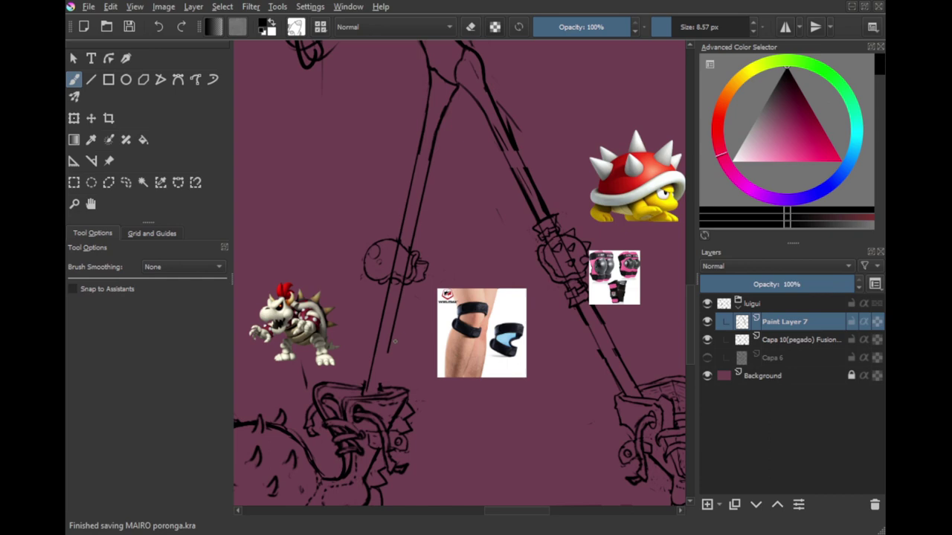
key(v)
mouse_move(423, 204)
mouse_down()
mouse_move(365, 398)
mouse_move(380, 387)
mouse_up()
key(b)
scroll(491, 319, down, 3)
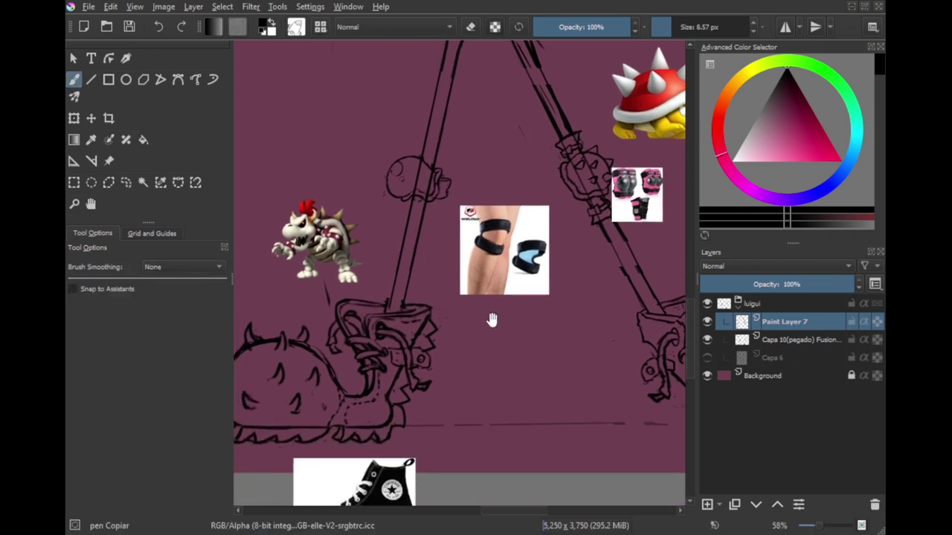
Step: On the Capa 10 sketch layer, nudge the side-view boot to fit the extended leg lines and save the drawing
click(786, 340)
key(l)
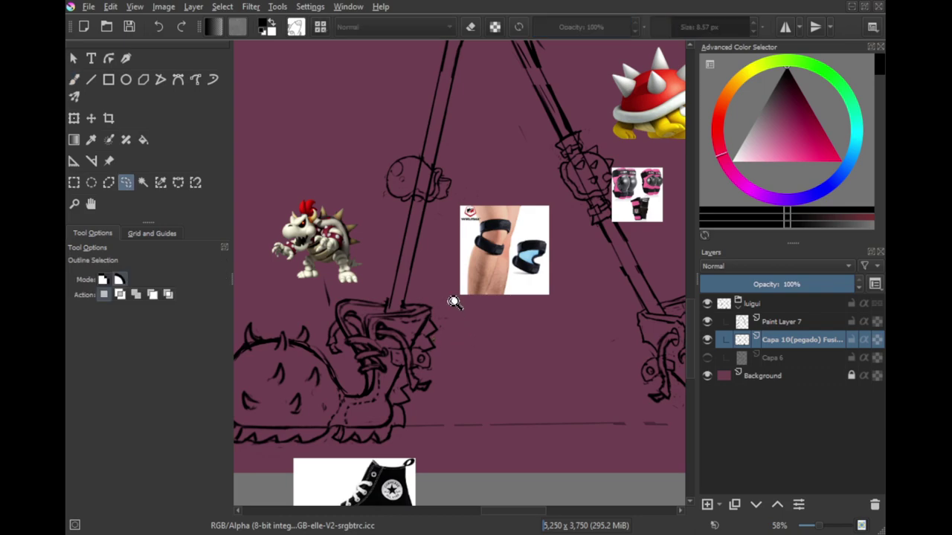
mouse_move(453, 300)
mouse_down()
mouse_move(450, 355)
mouse_move(269, 418)
mouse_move(478, 286)
mouse_move(455, 238)
mouse_up()
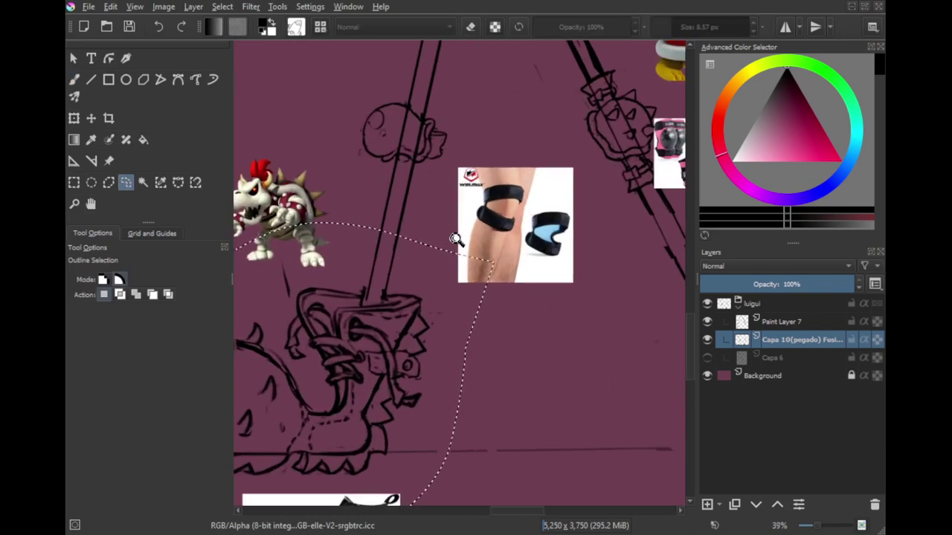
scroll(456, 240, up, 1)
drag(393, 340, 398, 343)
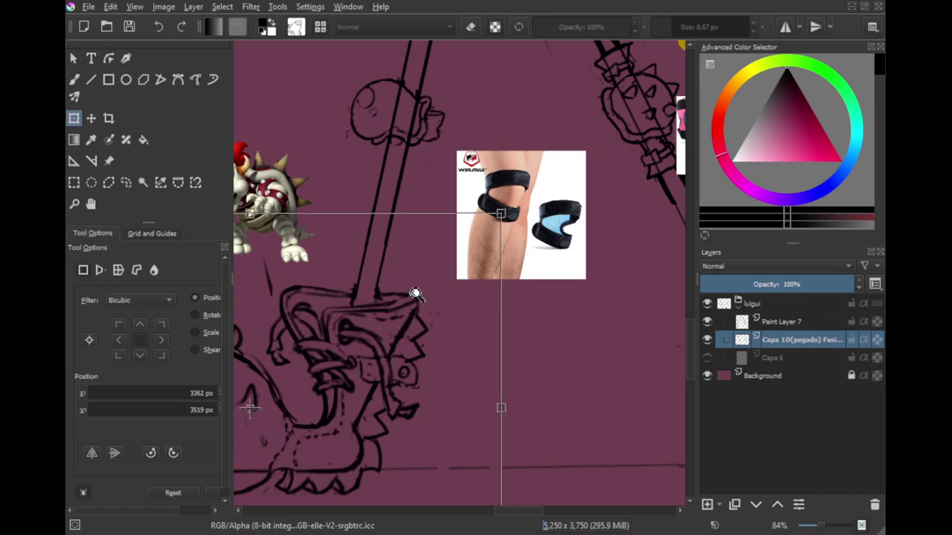
scroll(415, 295, down, 6)
key(b)
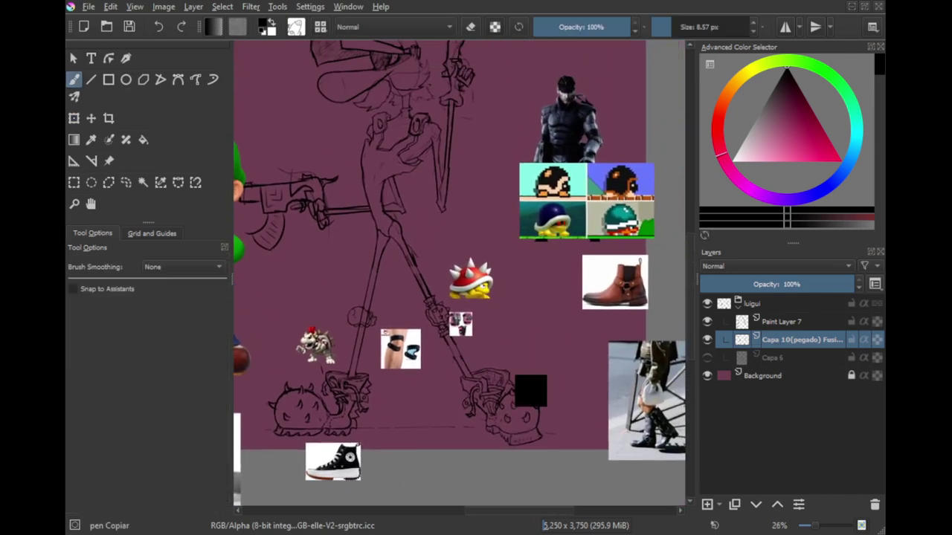
key(ctrl+s)
Step: On Paint Layer 7, delete the side-view leg lines crossing the inside of the round kneepad
key(Page_Up)
scroll(346, 340, up, 7)
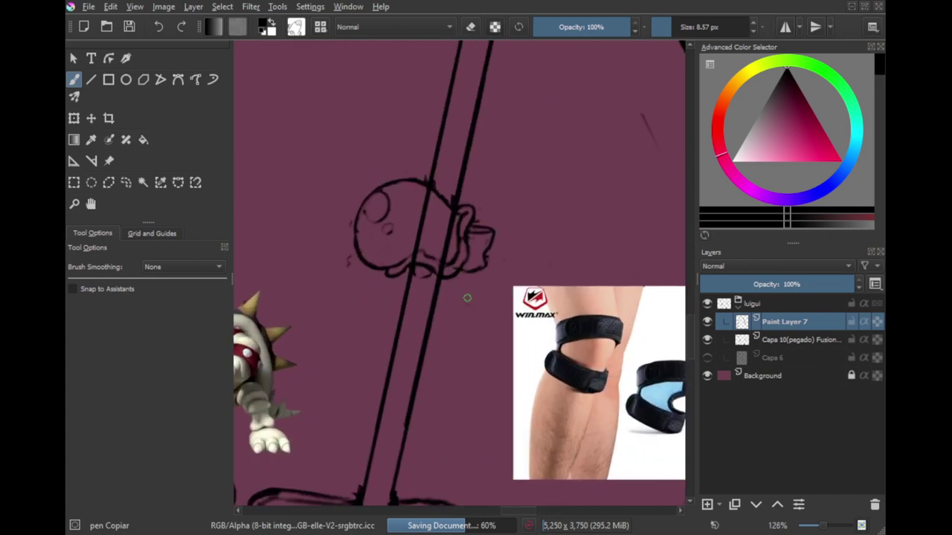
key(l)
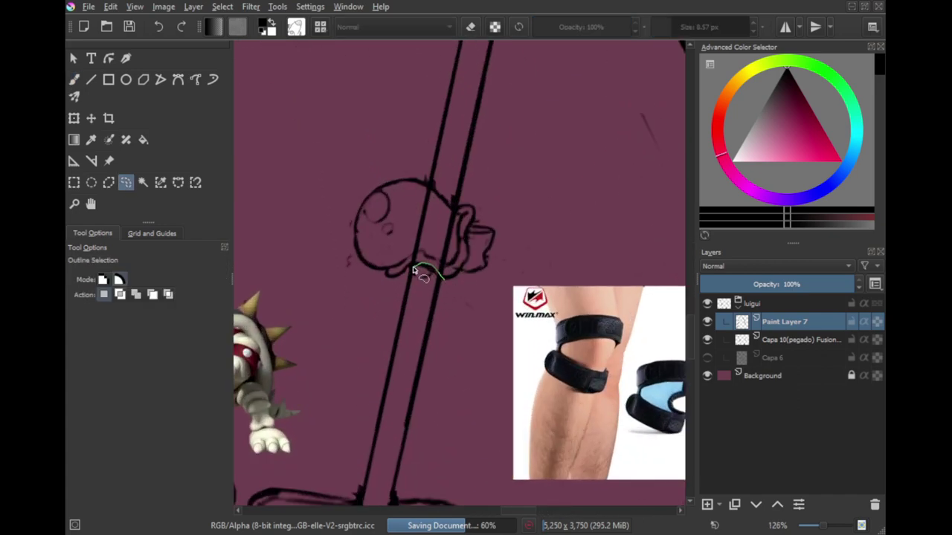
mouse_move(413, 269)
mouse_down()
mouse_move(400, 216)
mouse_move(421, 186)
mouse_up()
key(Delete)
mouse_move(455, 212)
mouse_down()
mouse_move(538, 247)
mouse_move(392, 319)
mouse_move(359, 330)
mouse_up()
key(ctrl+shift+a)
Step: Delete the leftover bits of the thigh line that overlap the round kneepad's upper back edge
drag(319, 298, 303, 286)
scroll(303, 286, up, 2)
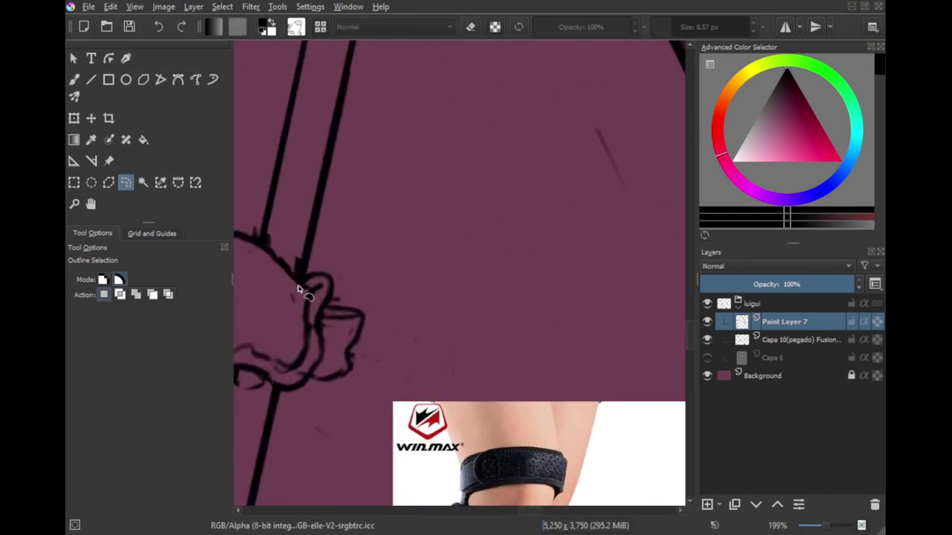
drag(348, 235, 351, 229)
key(Delete)
key(ctrl+shift+a)
mouse_move(302, 306)
mouse_down()
mouse_move(317, 247)
mouse_move(345, 234)
mouse_up()
click(306, 275)
mouse_move(313, 279)
mouse_down()
mouse_move(331, 285)
mouse_move(434, 281)
mouse_up()
key(Delete)
key(ctrl+shift+a)
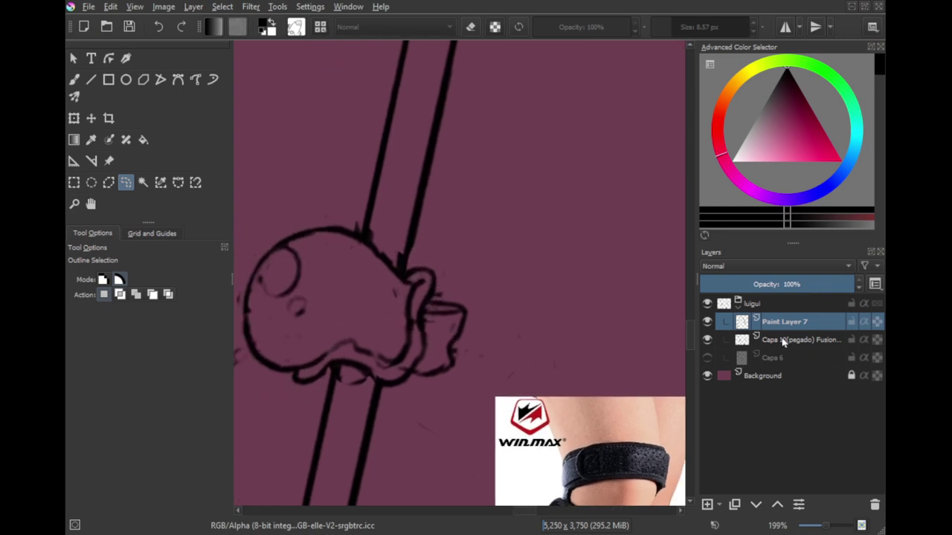
Step: On the Capa 10 sketch layer, select the round side-view kneepad and scale it up slightly over the leg
click(782, 341)
key(ctrl+t)
drag(419, 313, 402, 402)
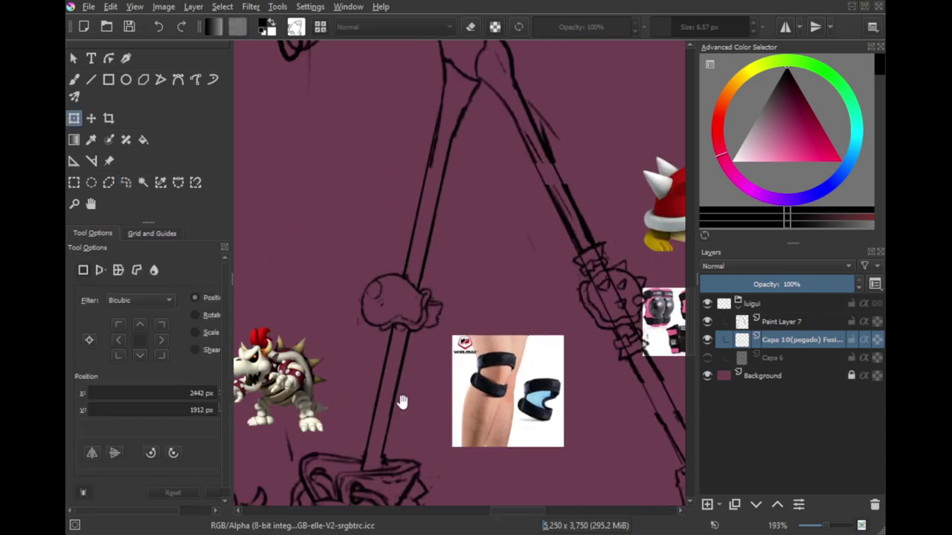
key(l)
scroll(419, 326, up, 3)
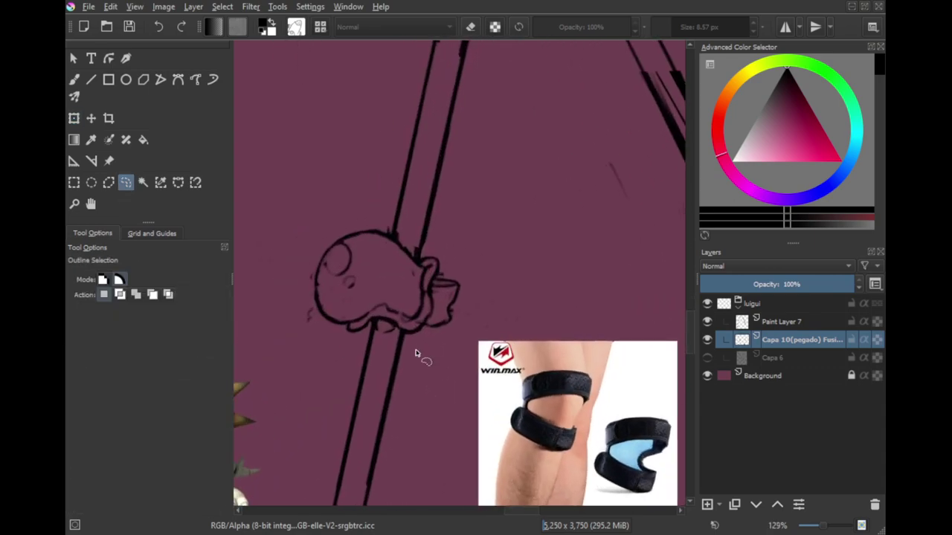
mouse_move(419, 350)
mouse_down()
mouse_move(362, 357)
mouse_move(531, 328)
mouse_move(428, 351)
mouse_up()
key(ctrl+t)
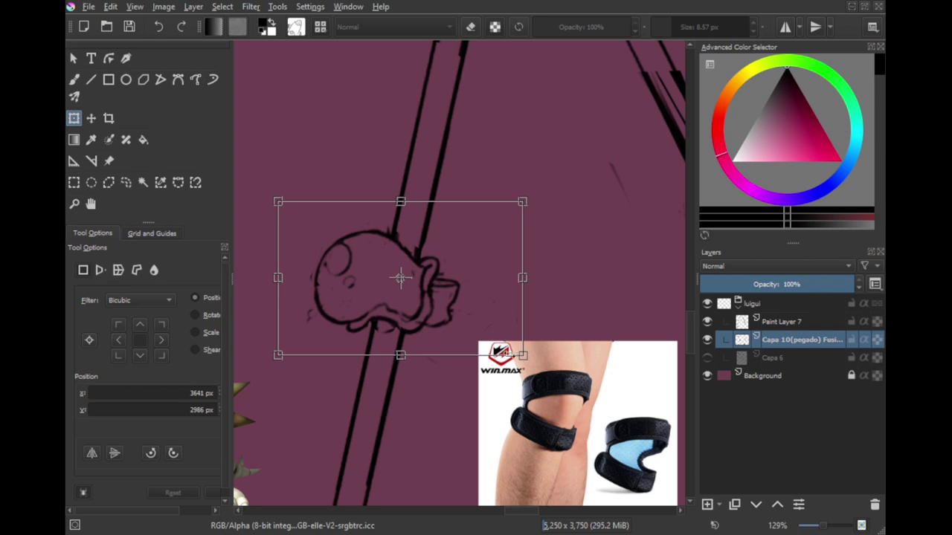
drag(522, 355, 533, 370)
key(l)
Step: Clean up the line ends overlapping the enlarged round kneepad, at its upper edge and on Paint Layer 7 along its lower edge
scroll(423, 251, up, 2)
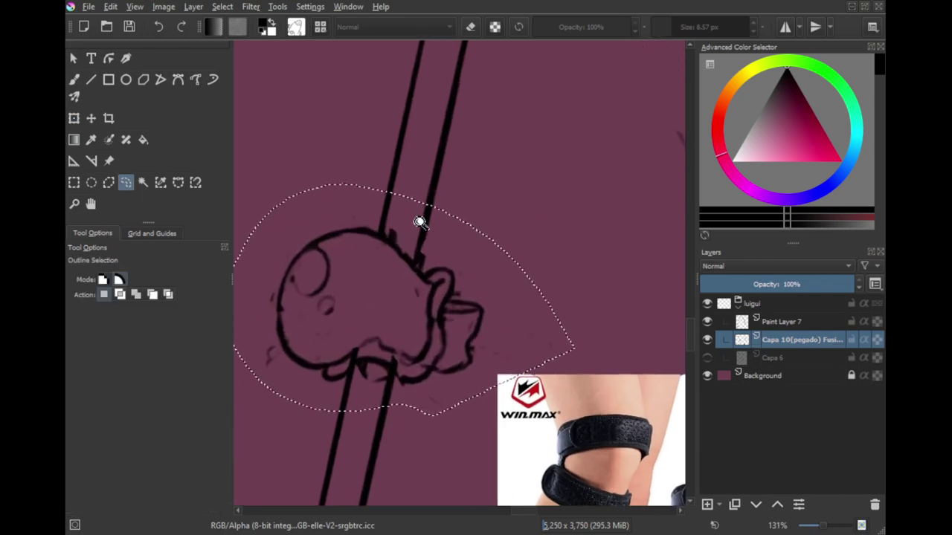
drag(423, 270, 433, 232)
scroll(426, 230, down, 4)
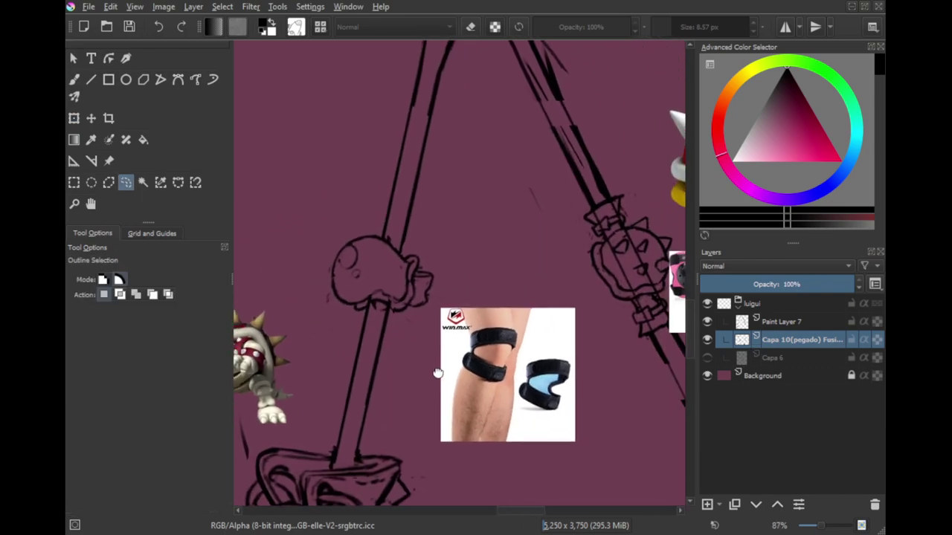
mouse_move(436, 374)
mouse_down()
mouse_move(281, 360)
mouse_move(378, 322)
mouse_move(356, 294)
mouse_up()
scroll(403, 303, up, 3)
click(785, 321)
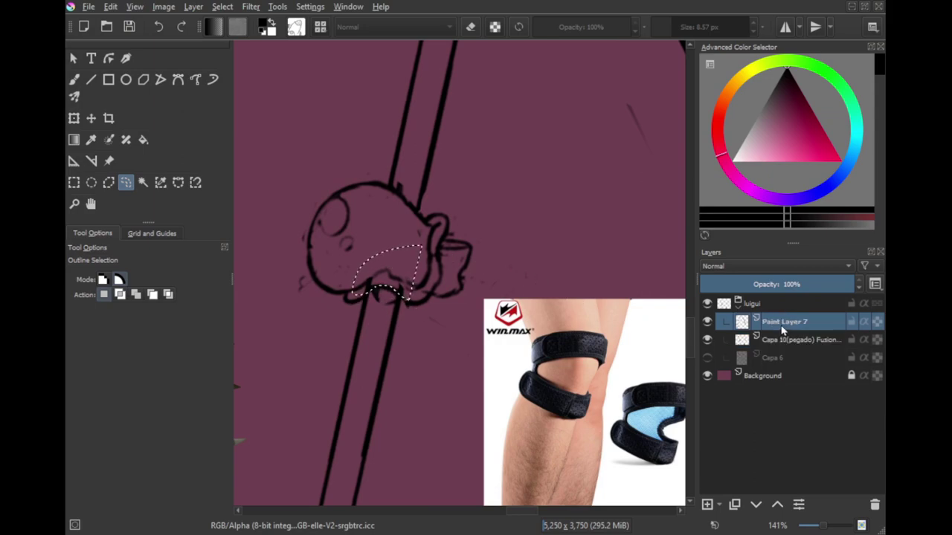
drag(483, 305, 410, 301)
Step: Move the pink kneepad reference image away from the spiked kneepad and make the Capa 10 sketch layer active
drag(409, 300, 426, 363)
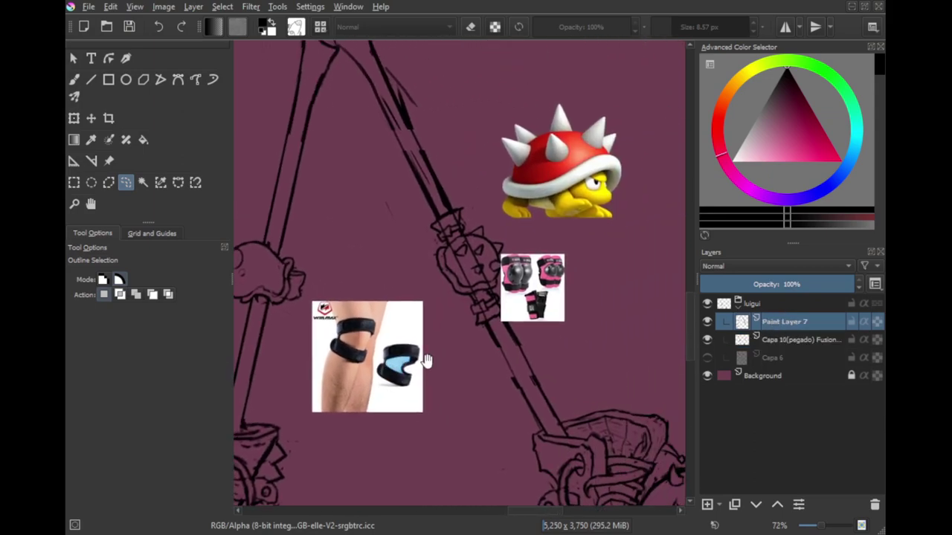
drag(491, 305, 577, 310)
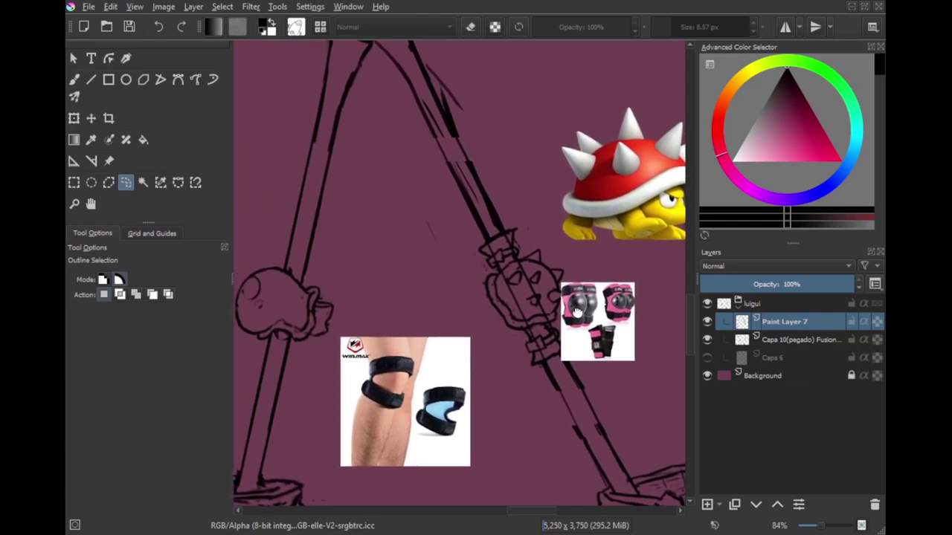
click(783, 342)
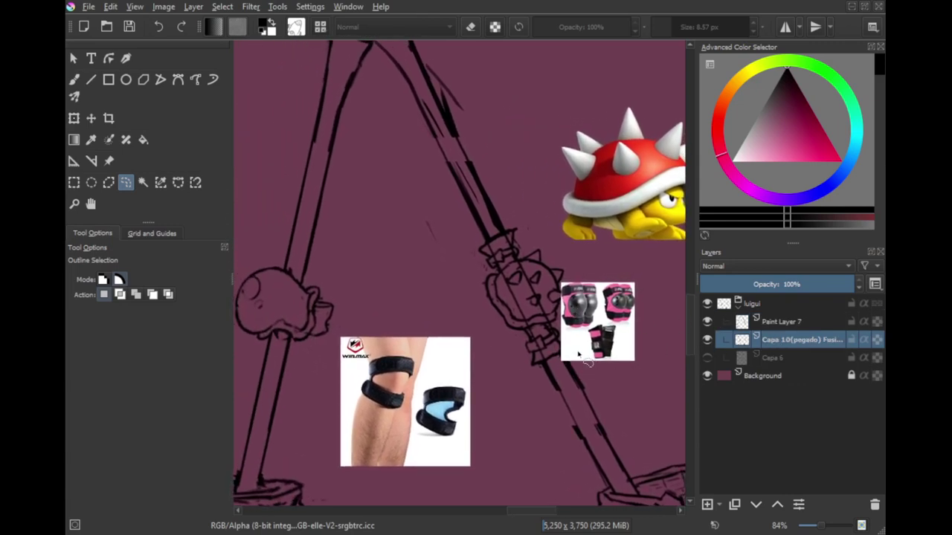
mouse_move(481, 377)
mouse_down()
mouse_move(463, 248)
mouse_move(563, 365)
mouse_move(666, 307)
mouse_up()
key(r)
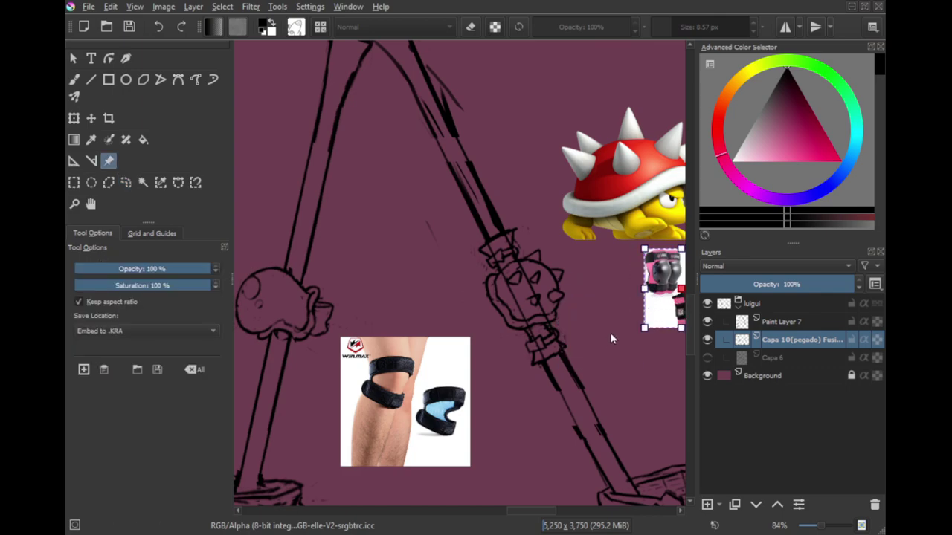
Step: Delete the old thick leg lines directly below and directly above the spiked kneepad's straps, then clear the selection
key(l)
drag(558, 352, 571, 318)
scroll(571, 318, up, 2)
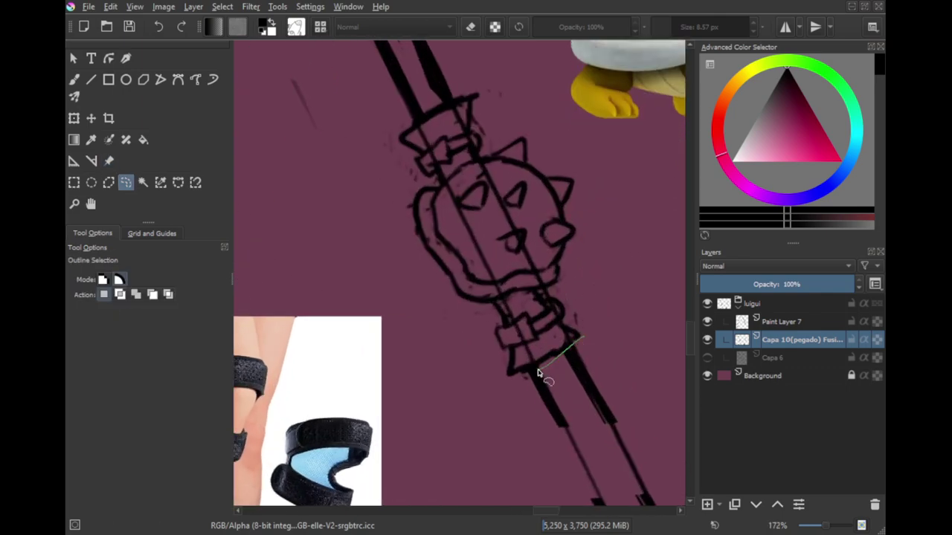
mouse_move(538, 372)
mouse_down()
mouse_move(602, 450)
mouse_move(673, 391)
mouse_up()
scroll(584, 312, up, 3)
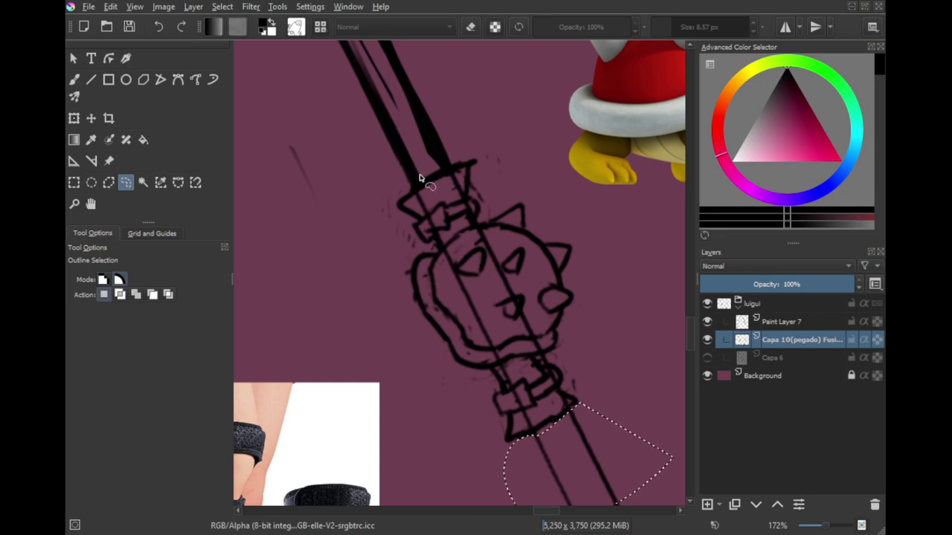
mouse_move(417, 186)
mouse_down()
mouse_move(440, 66)
mouse_move(466, 142)
mouse_move(363, 439)
mouse_move(581, 488)
mouse_move(597, 208)
mouse_move(439, 139)
mouse_up()
key(Delete)
key(ctrl+shift+a)
Step: Select the spiked kneepad, scale it up slightly over the leg, make Paint Layer 7 active and save the drawing
scroll(419, 155, down, 2)
mouse_move(432, 256)
mouse_down()
mouse_move(606, 279)
mouse_move(521, 301)
mouse_up()
key(ctrl+t)
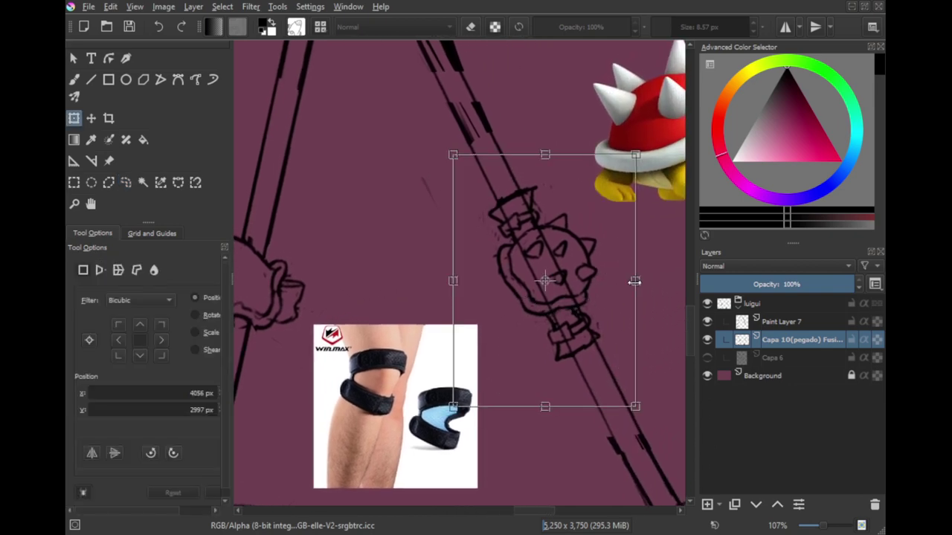
drag(634, 281, 644, 277)
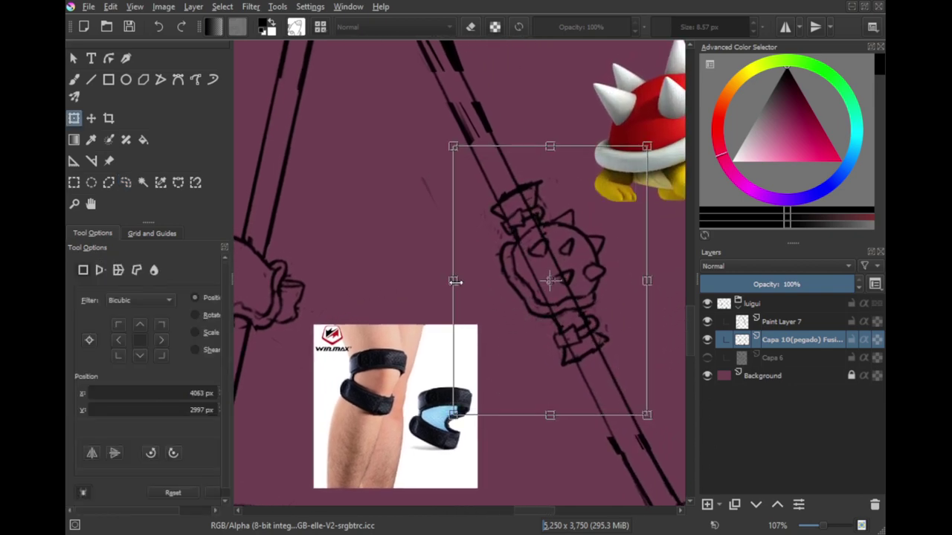
drag(455, 282, 447, 283)
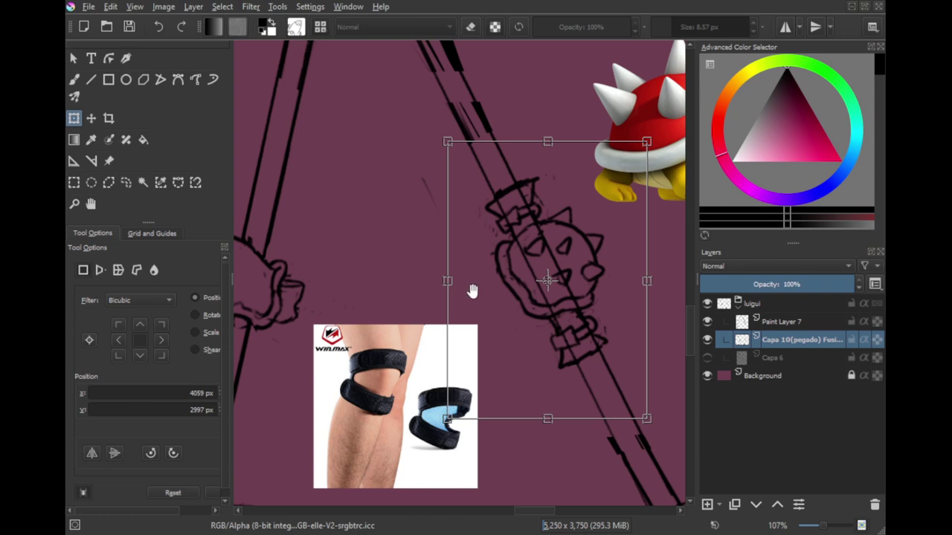
key(ctrl+z)
drag(551, 338, 550, 340)
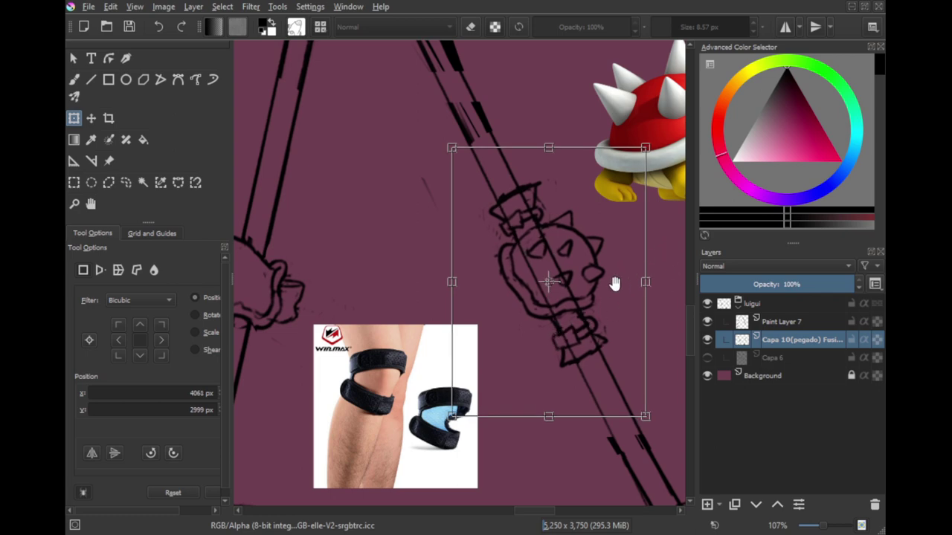
key(b)
click(778, 324)
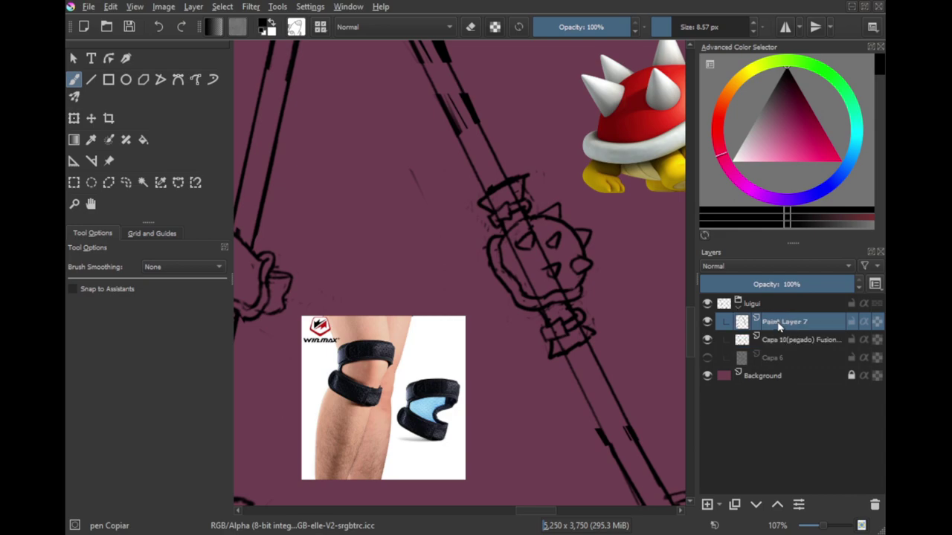
scroll(548, 265, down, 4)
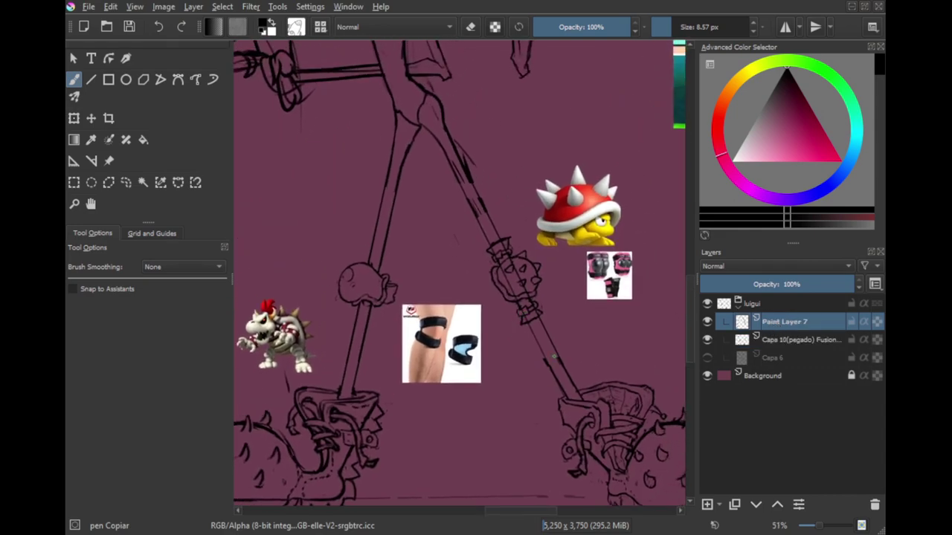
key(ctrl+s)
Step: On the Capa 10 sketch layer, delete the old thick leg lines above and below the spiked kneepad while keeping the kneepad itself
key(l)
mouse_move(576, 366)
mouse_down()
mouse_move(504, 370)
mouse_move(445, 240)
mouse_move(440, 192)
mouse_move(533, 171)
mouse_up()
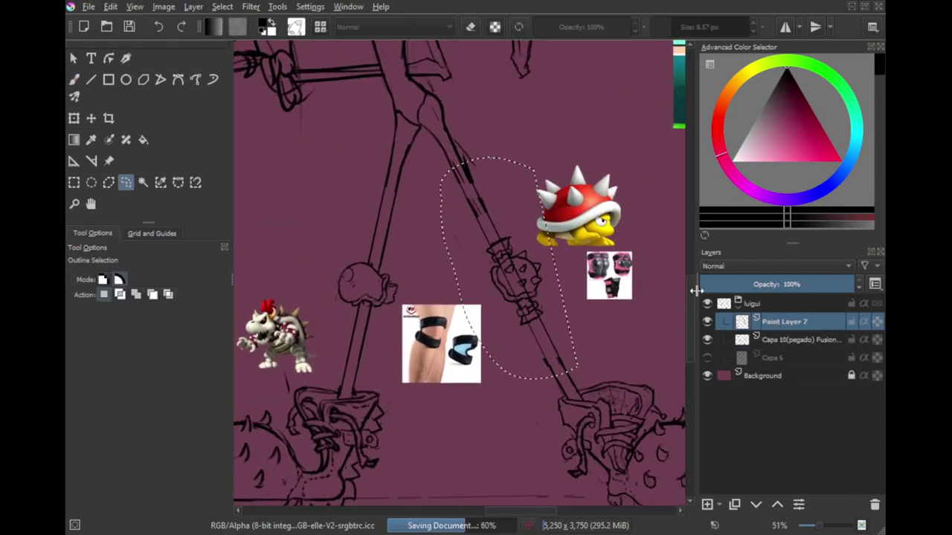
click(770, 342)
key(Delete)
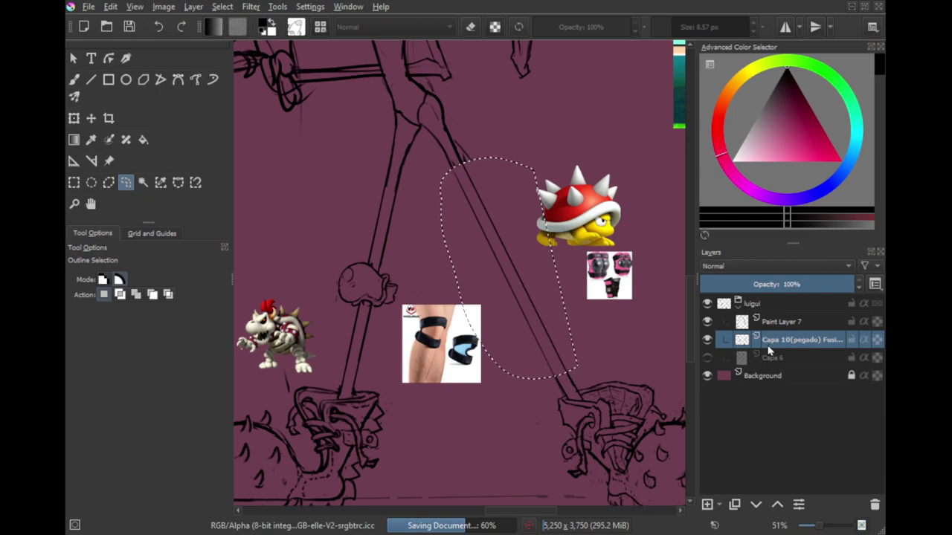
key(ctrl+z)
scroll(522, 313, up, 3)
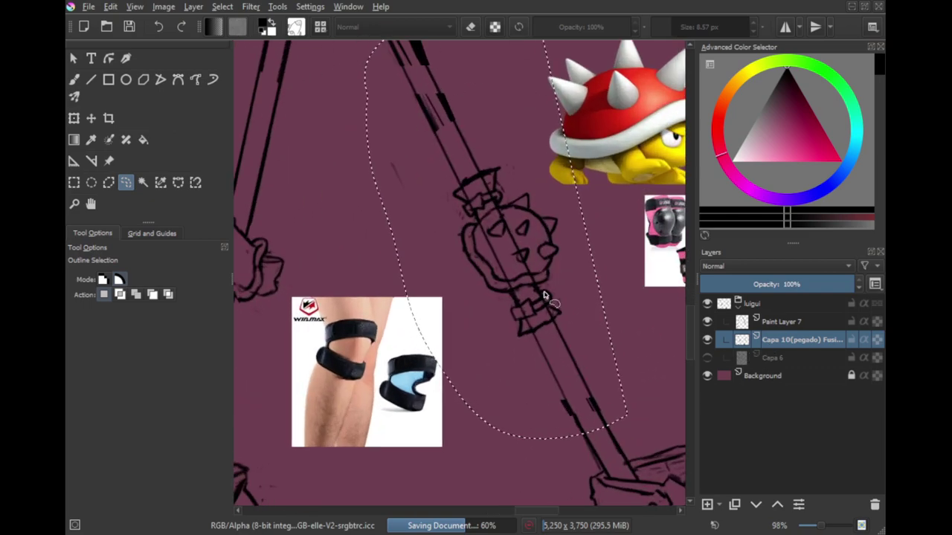
mouse_move(570, 313)
mouse_down()
mouse_move(506, 342)
mouse_move(441, 176)
mouse_move(578, 272)
mouse_up()
key(ctrl+shift+a)
scroll(570, 246, down, 2)
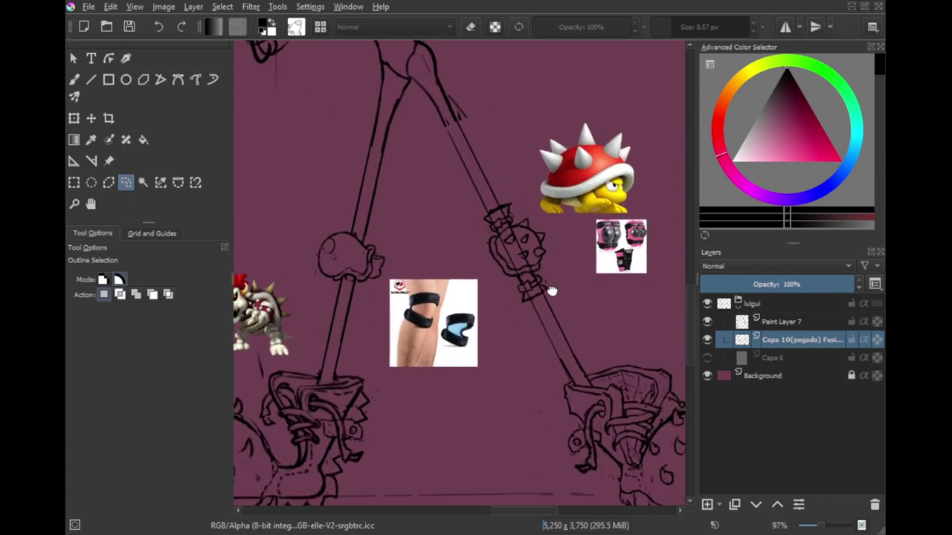
Step: On Paint Layer 7, delete the straight leg lines that run through the inside of the spiked kneepad, saving the drawing along the way
scroll(539, 312, down, 3)
key(b)
click(777, 319)
key(ctrl+s)
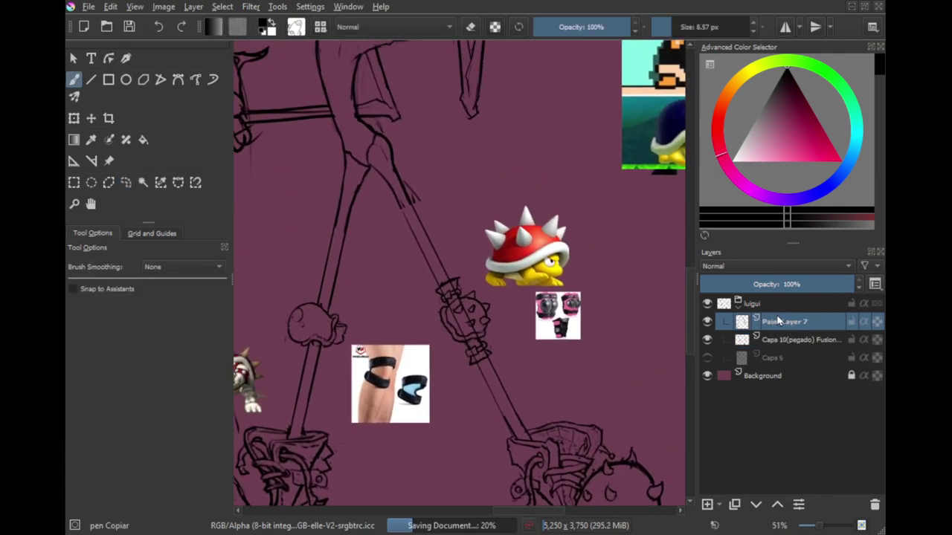
scroll(518, 353, up, 4)
key(l)
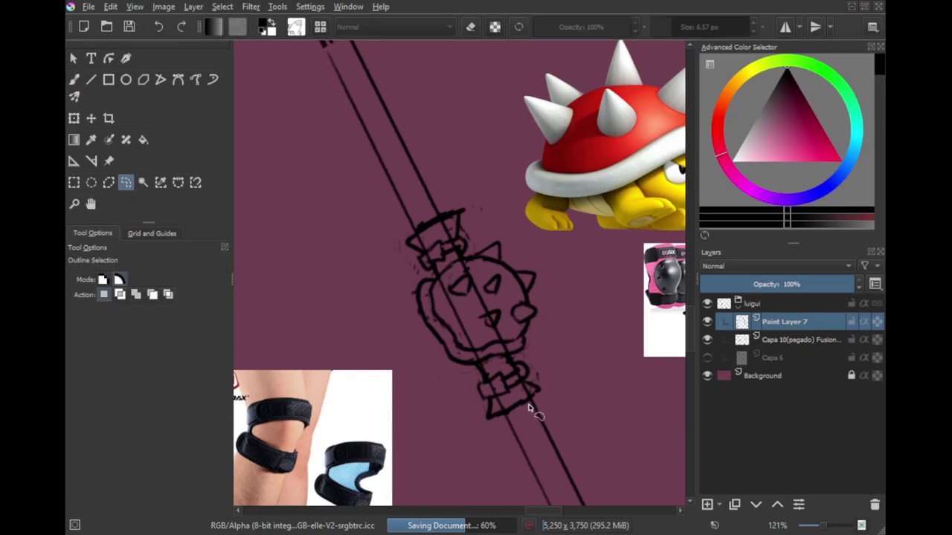
mouse_move(513, 318)
mouse_down()
mouse_move(448, 212)
mouse_move(427, 224)
mouse_move(433, 290)
mouse_up()
drag(480, 370, 499, 414)
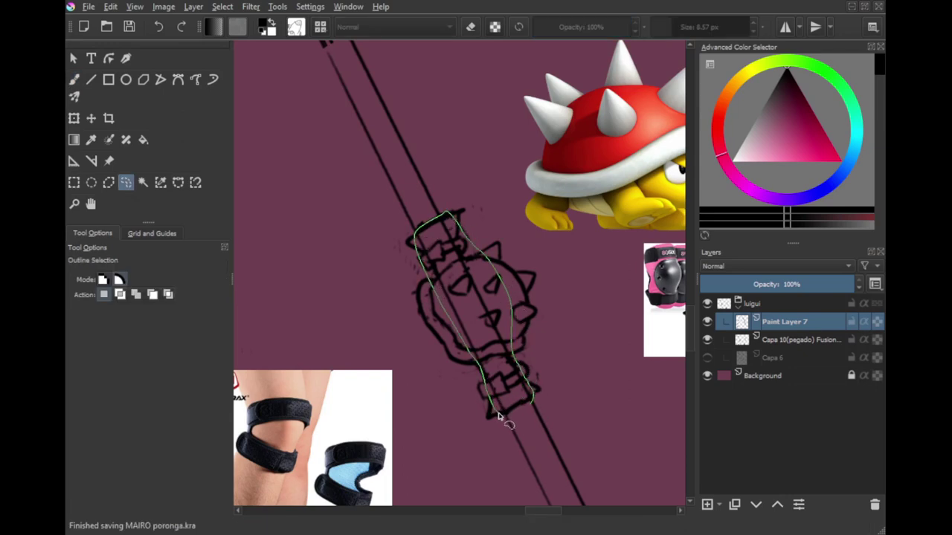
scroll(516, 312, down, 3)
scroll(534, 328, down, 2)
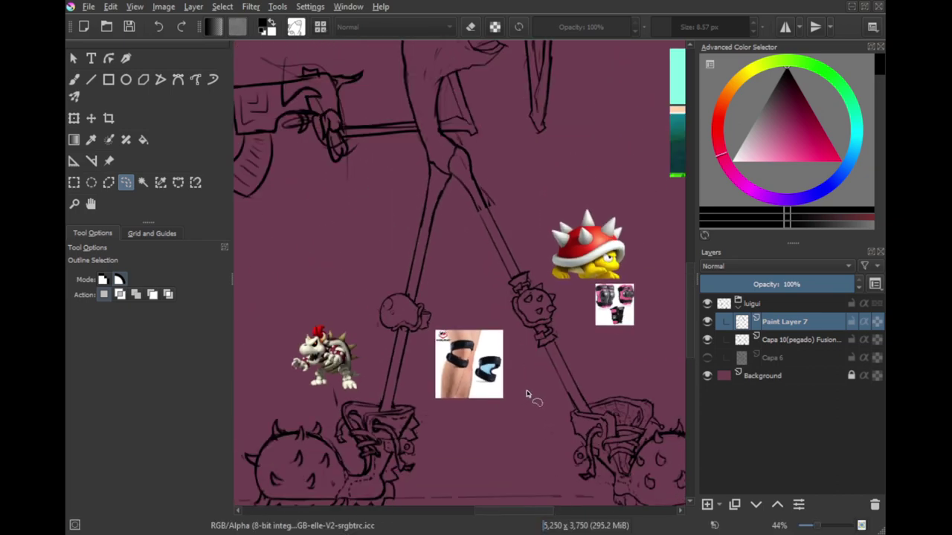
Step: Save the drawing and merge Paint Layer 7 down into the Capa 10 sketch layer
key(b)
key(ctrl+s)
scroll(526, 322, down, 2)
drag(525, 322, 490, 355)
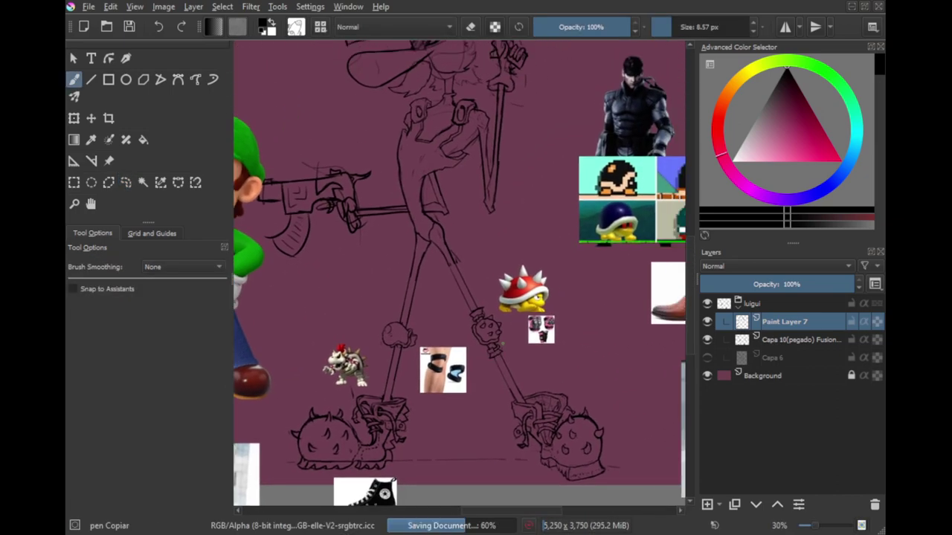
key(ctrl+e)
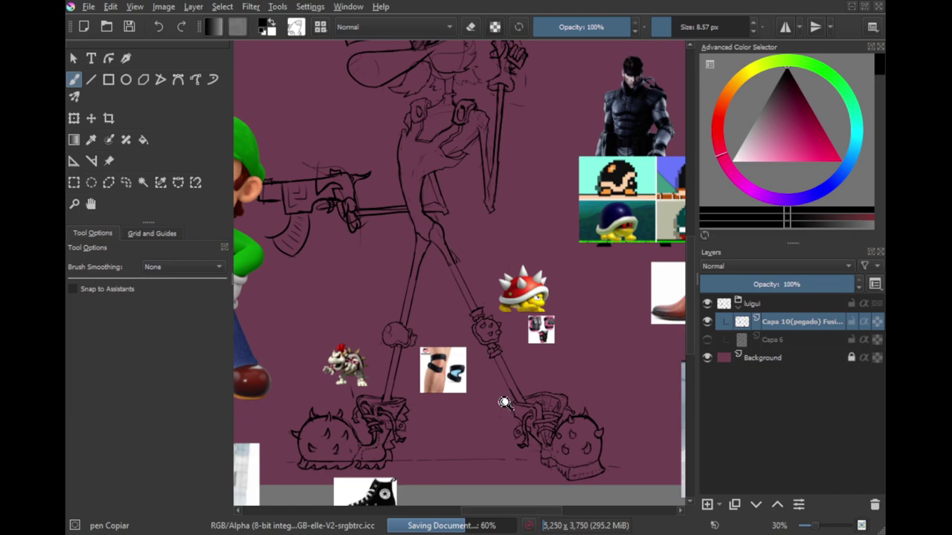
Step: Select the boot below the spiked kneepad with its thick shin line ends and nudge it slightly to line up with the thin leg lines
scroll(503, 397, up, 4)
scroll(554, 361, up, 4)
key(e)
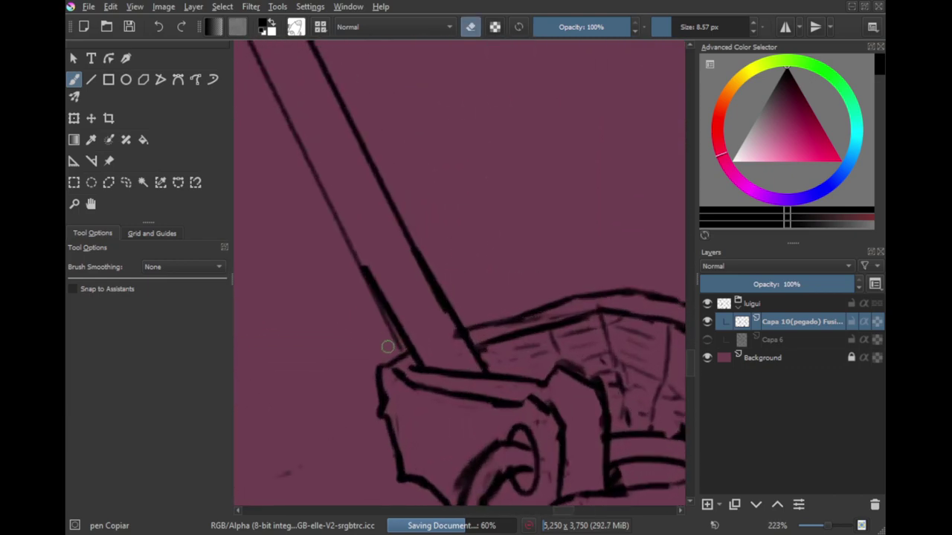
scroll(437, 283, down, 2)
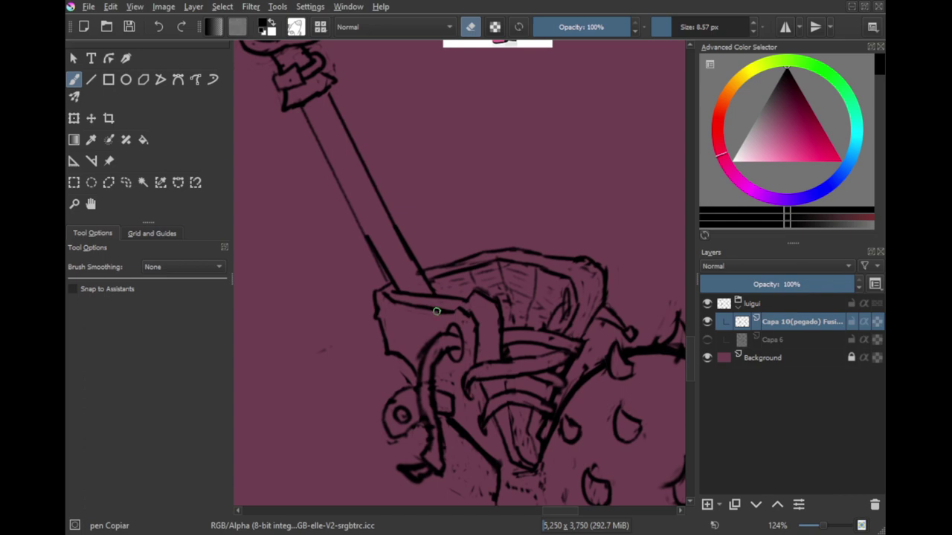
key(l)
scroll(353, 210, up, 2)
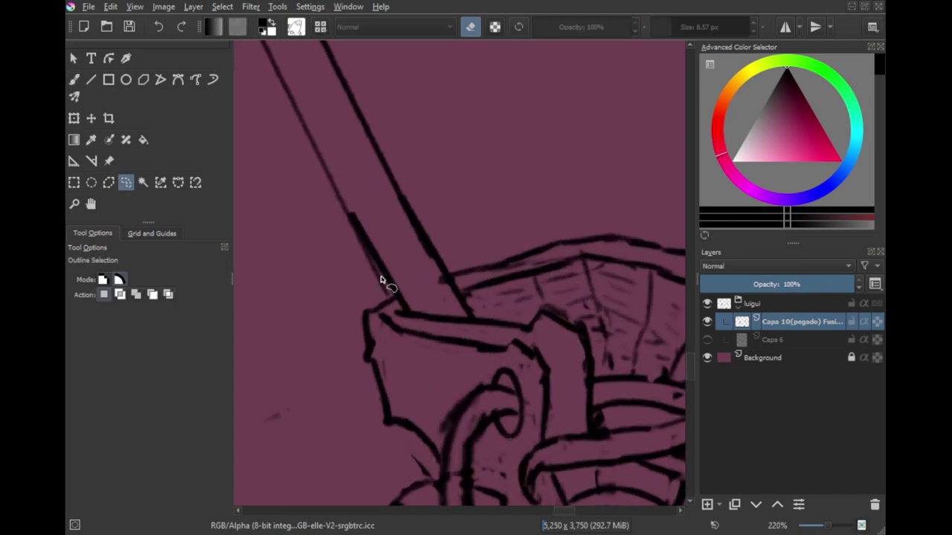
mouse_move(380, 279)
mouse_down()
mouse_move(352, 214)
mouse_move(360, 201)
mouse_move(421, 251)
mouse_up()
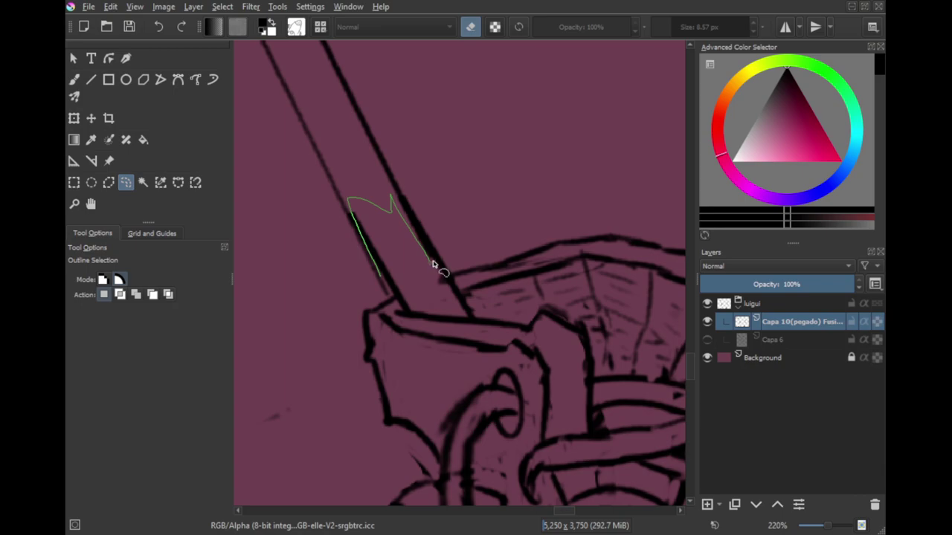
mouse_move(411, 212)
mouse_down()
mouse_move(631, 183)
mouse_move(372, 410)
mouse_move(366, 311)
mouse_move(381, 283)
mouse_move(378, 321)
mouse_move(605, 525)
mouse_move(686, 317)
mouse_move(478, 166)
mouse_move(455, 195)
mouse_up()
scroll(415, 257, down, 3)
mouse_move(519, 221)
mouse_down()
mouse_move(535, 244)
mouse_move(526, 229)
mouse_up()
key(ctrl+t)
scroll(446, 236, up, 3)
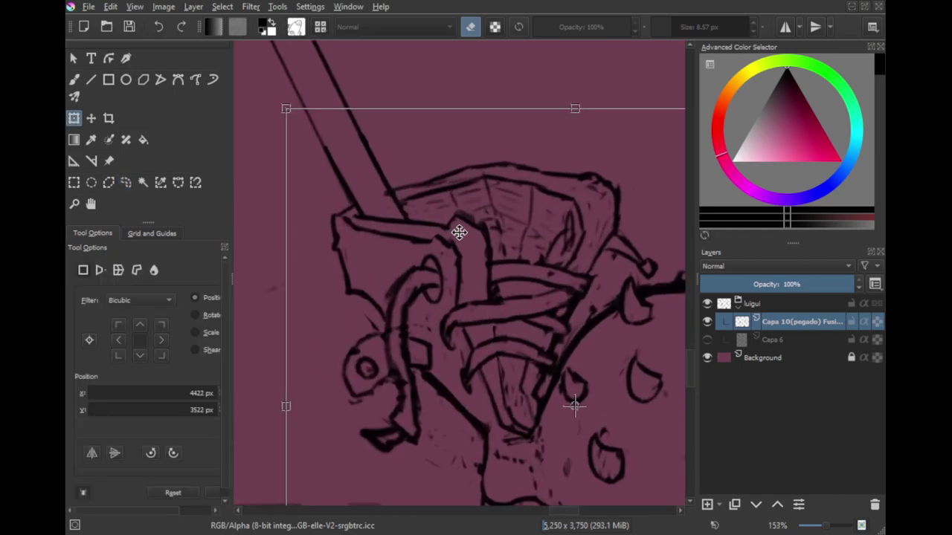
drag(458, 233, 458, 233)
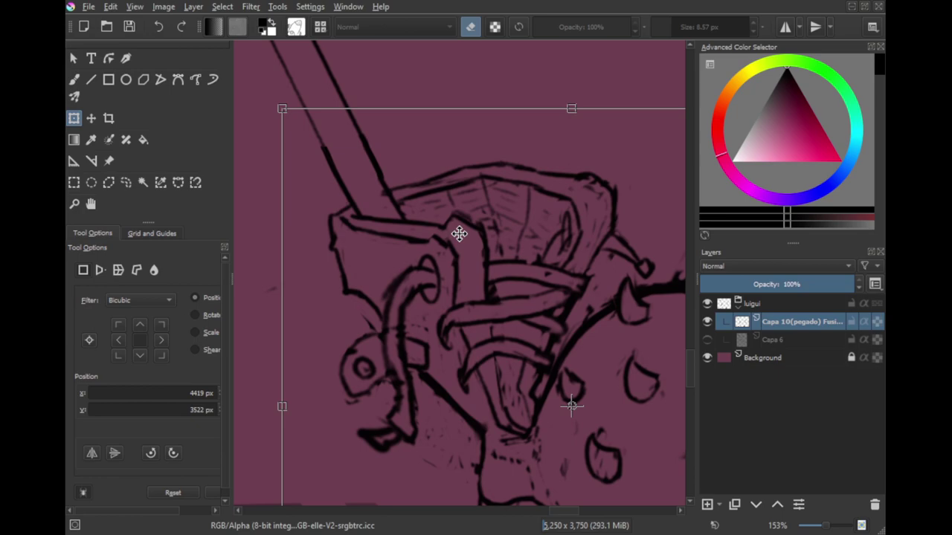
key(l)
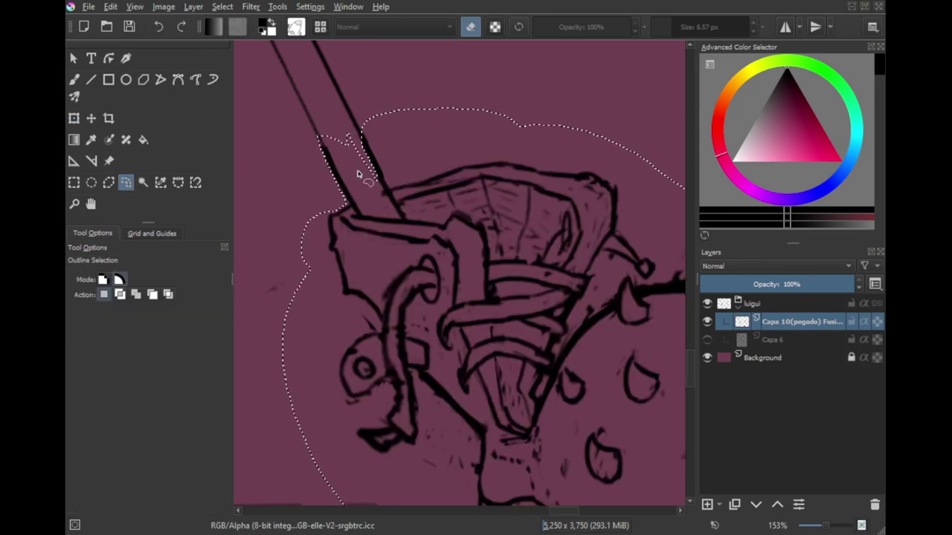
key(ctrl+shift+a)
Step: Thin the thick shin line ends above the boot cuff with straight eraser strokes, and save the drawing
scroll(327, 154, up, 3)
key(b)
key(v)
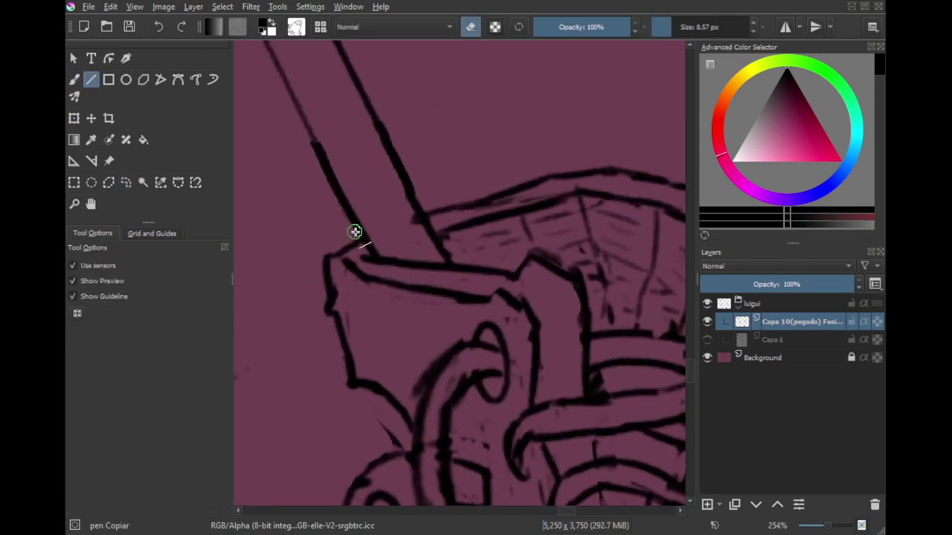
drag(357, 233, 295, 119)
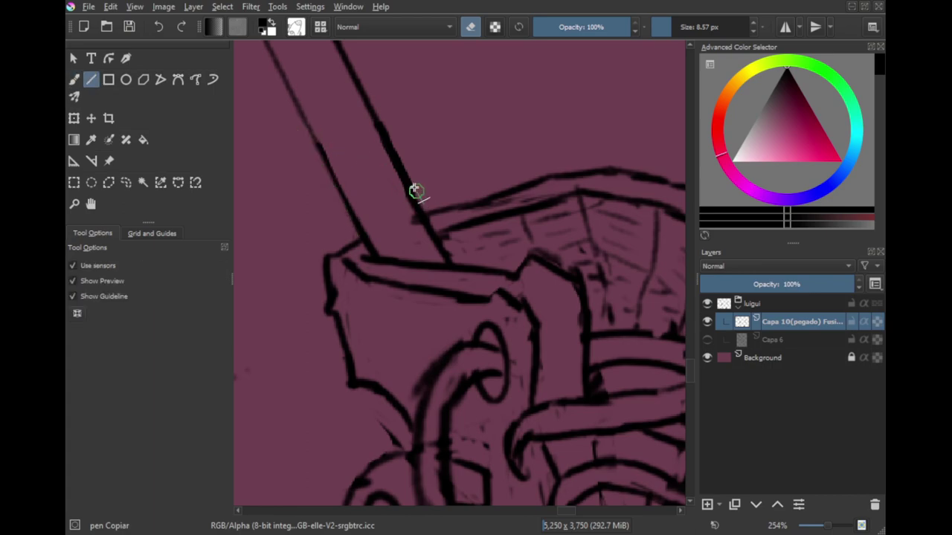
drag(424, 206, 378, 104)
key(b)
scroll(394, 215, down, 5)
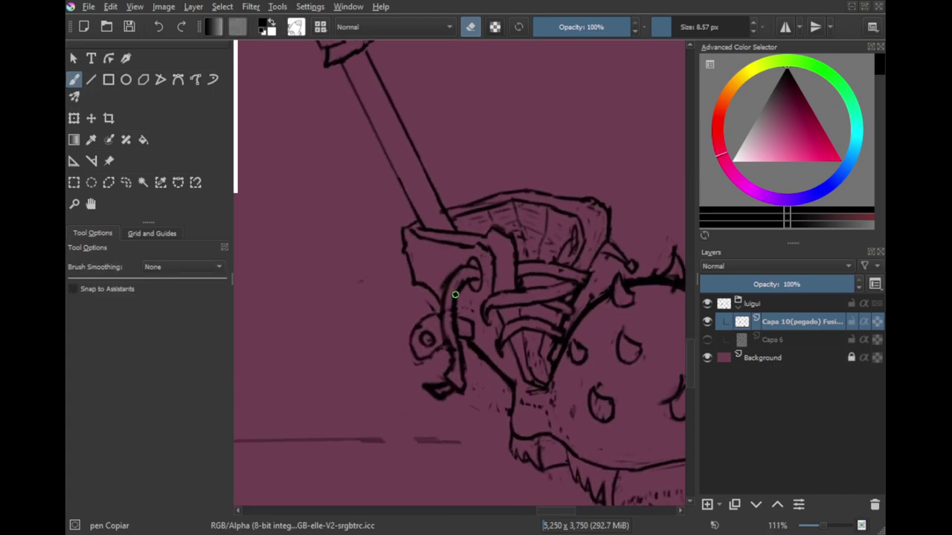
key(ctrl+s)
scroll(453, 288, down, 5)
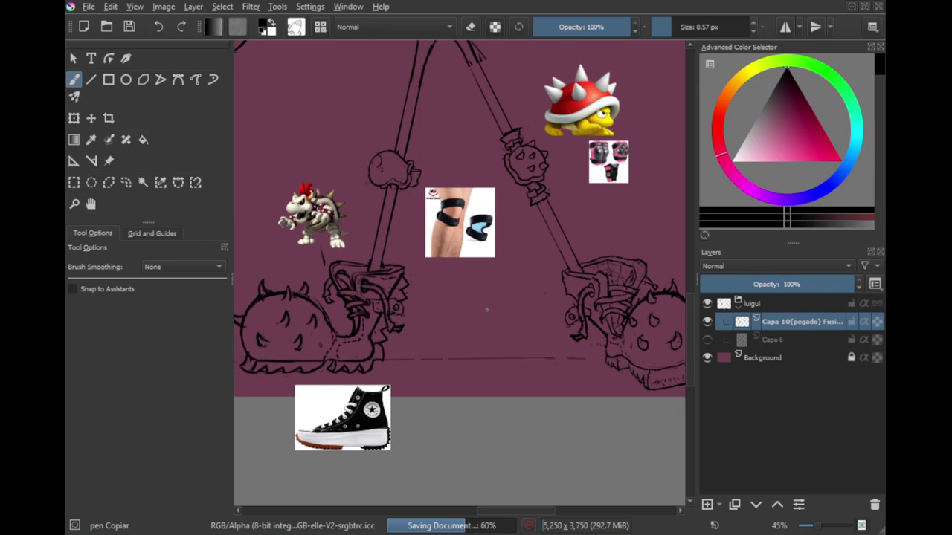
scroll(446, 306, down, 4)
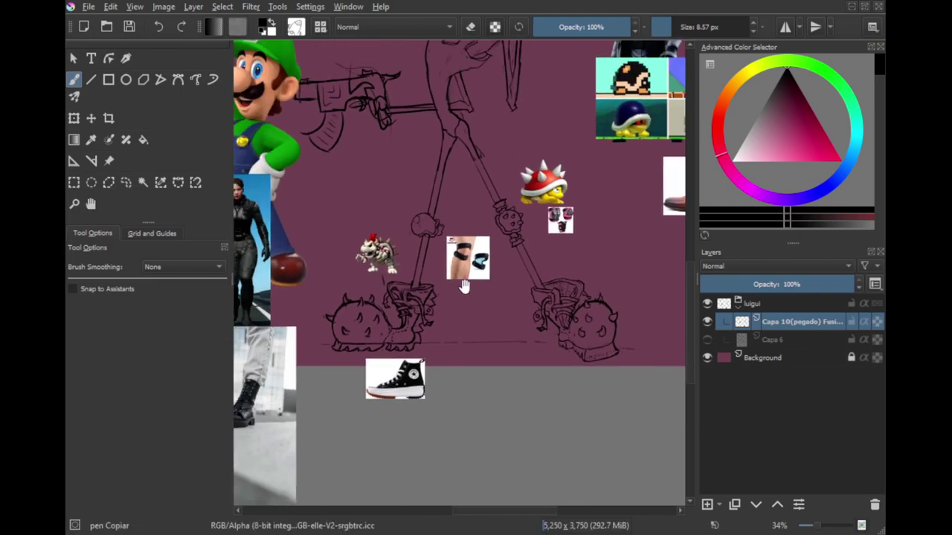
Step: Delete the stray strokes beside the outer thigh line above the spiked kneepad
scroll(480, 291, up, 10)
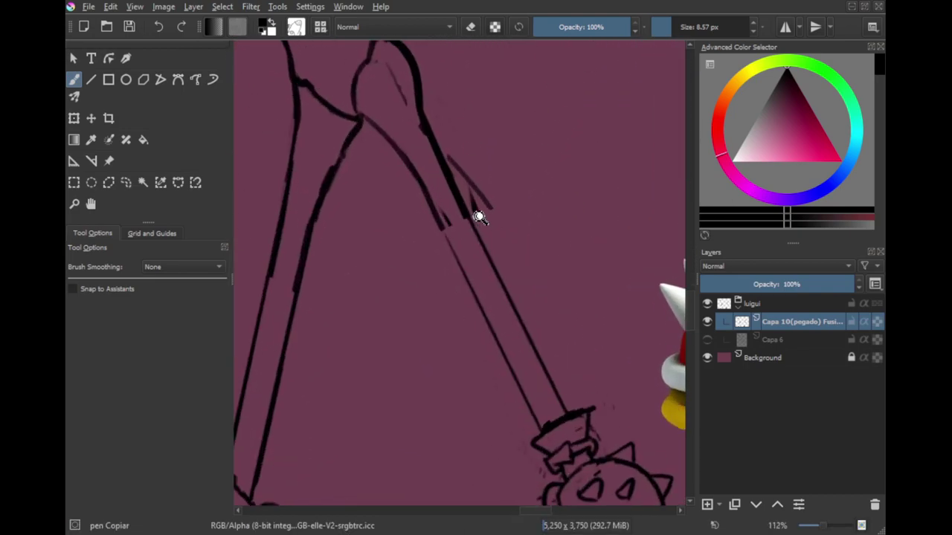
key(l)
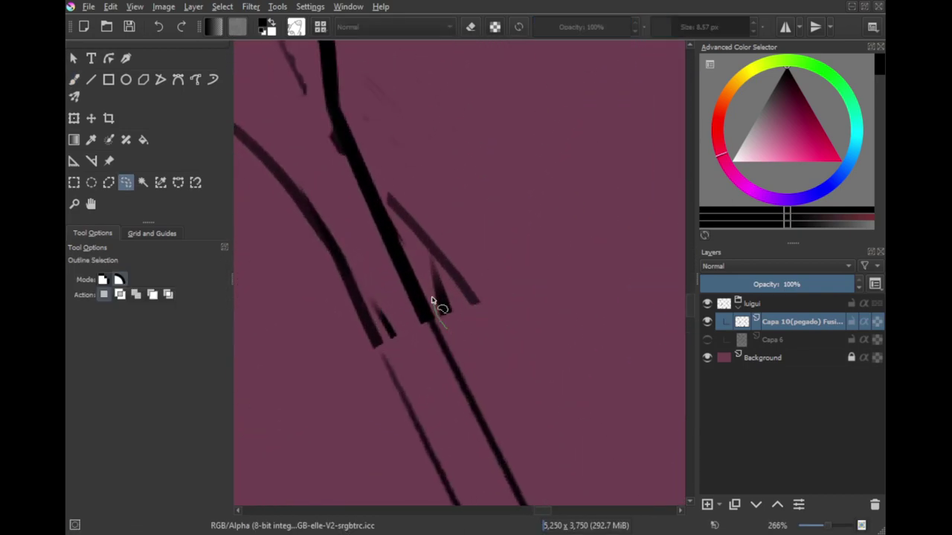
mouse_move(431, 300)
mouse_down()
mouse_move(391, 204)
mouse_move(561, 329)
mouse_up()
Step: Thin the lower end of the inner thigh line above the spiked kneepad by deleting a freehand selection along its edge
mouse_move(378, 356)
mouse_down()
mouse_move(327, 256)
mouse_move(320, 403)
mouse_up()
click(382, 348)
mouse_move(380, 360)
mouse_down()
mouse_move(353, 289)
mouse_move(310, 366)
mouse_up()
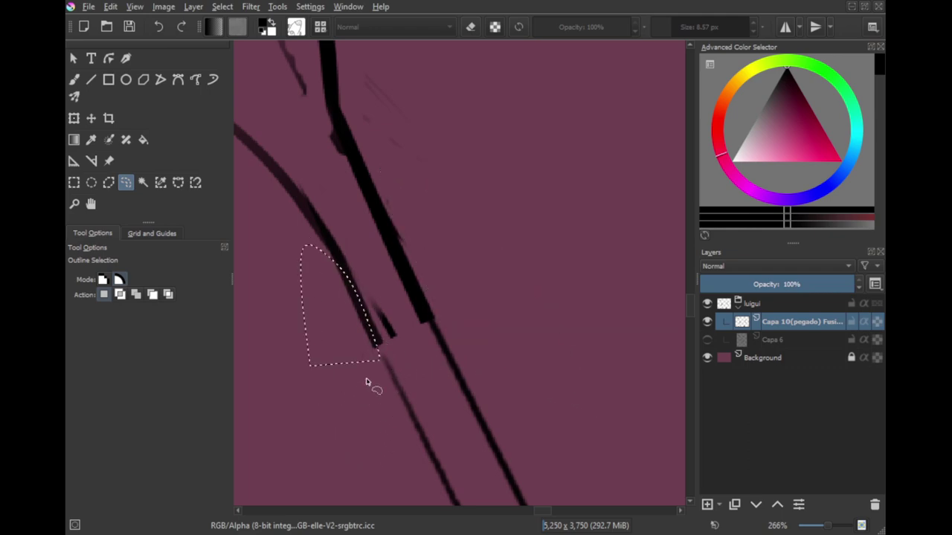
click(380, 357)
mouse_move(380, 357)
mouse_down()
mouse_move(354, 295)
mouse_move(324, 364)
mouse_up()
key(Delete)
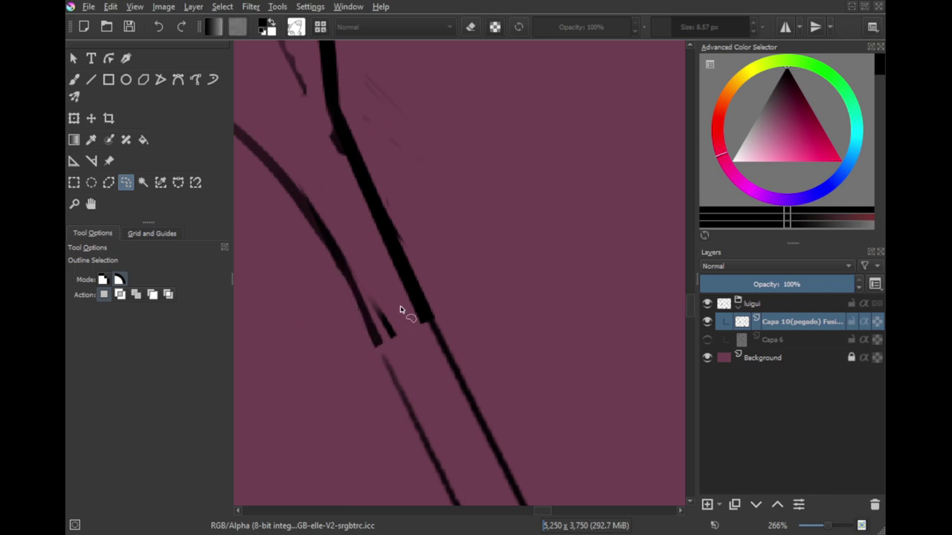
Step: Clear the selection around the inner thigh line, return to the freehand brush and save the drawing
scroll(372, 319, down, 4)
scroll(439, 324, up, 5)
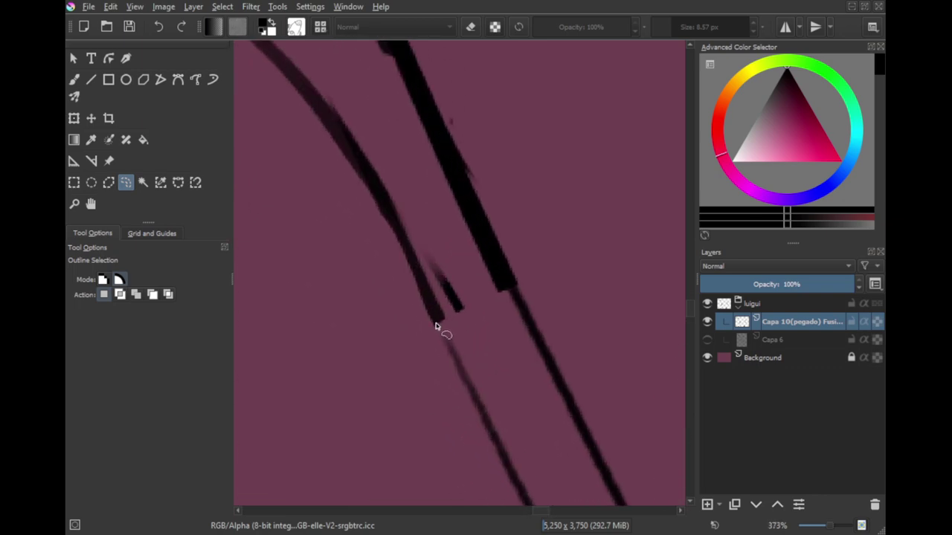
mouse_move(437, 329)
mouse_down()
mouse_move(415, 283)
mouse_move(435, 327)
mouse_up()
key(ctrl+shift+a)
scroll(382, 229, down, 6)
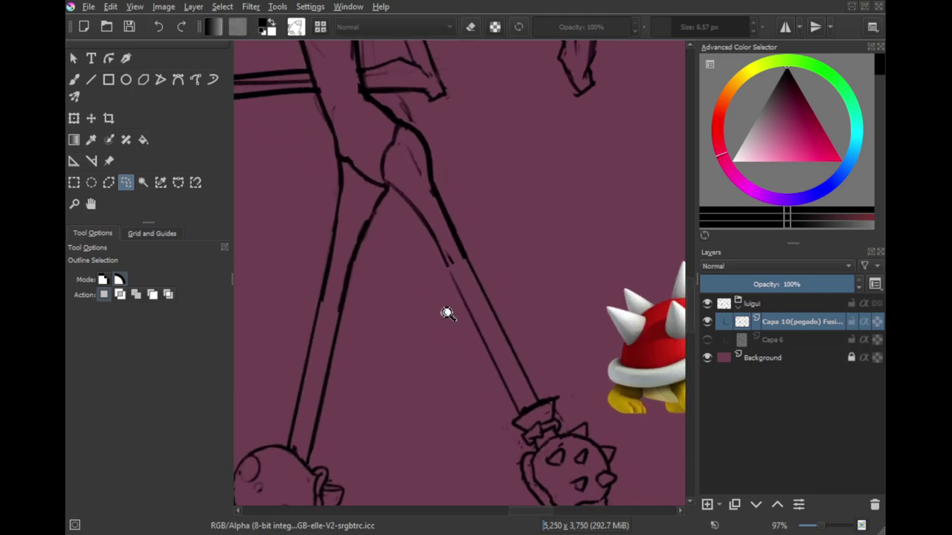
scroll(446, 313, down, 3)
key(b)
key(ctrl+s)
scroll(402, 208, down, 2)
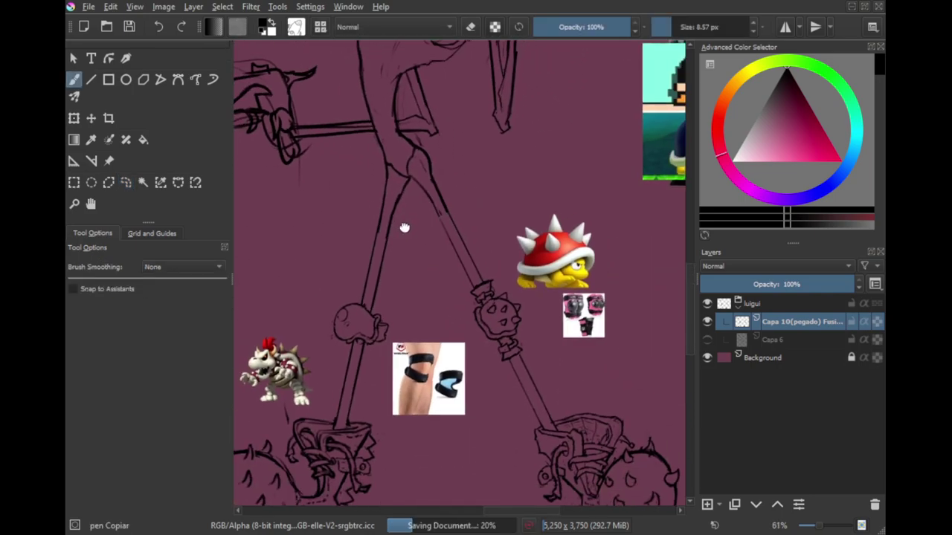
Step: Examine the whole character sketch, checking how the straightened legs, kneepads and spiked boots fit the torso and overall pose
scroll(473, 304, down, 4)
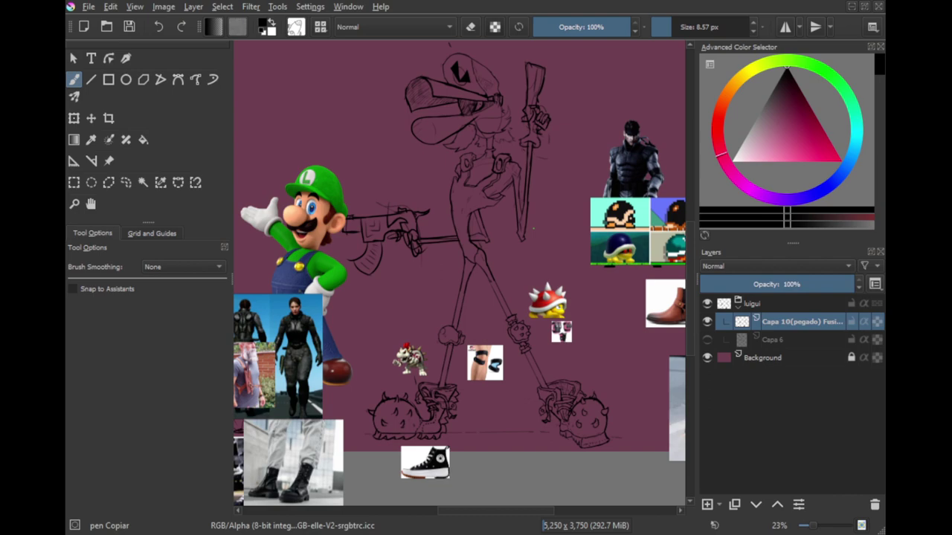
scroll(470, 240, up, 3)
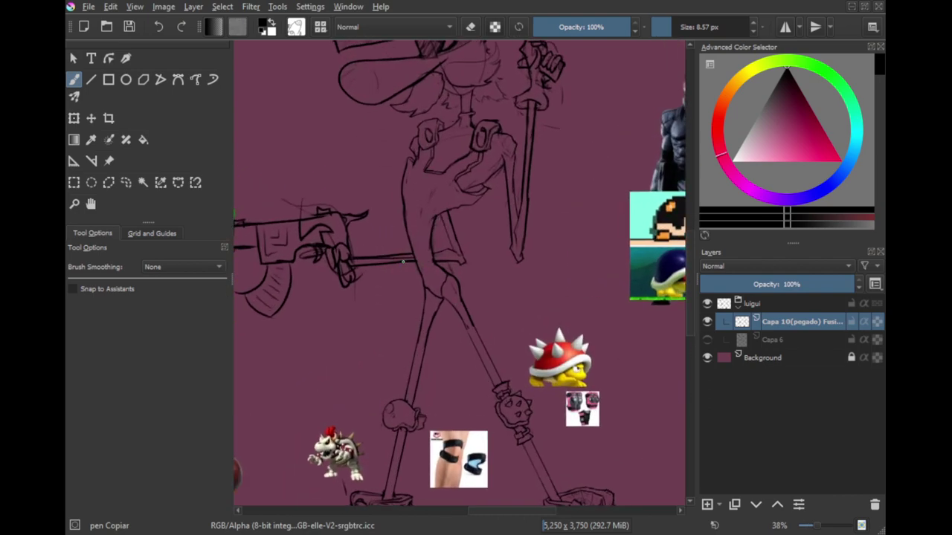
drag(438, 237, 426, 300)
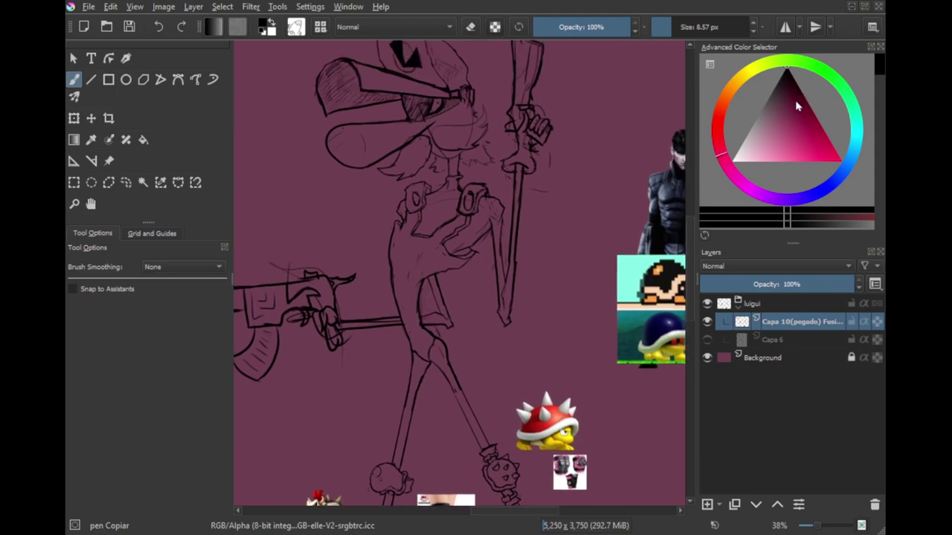
scroll(504, 272, down, 4)
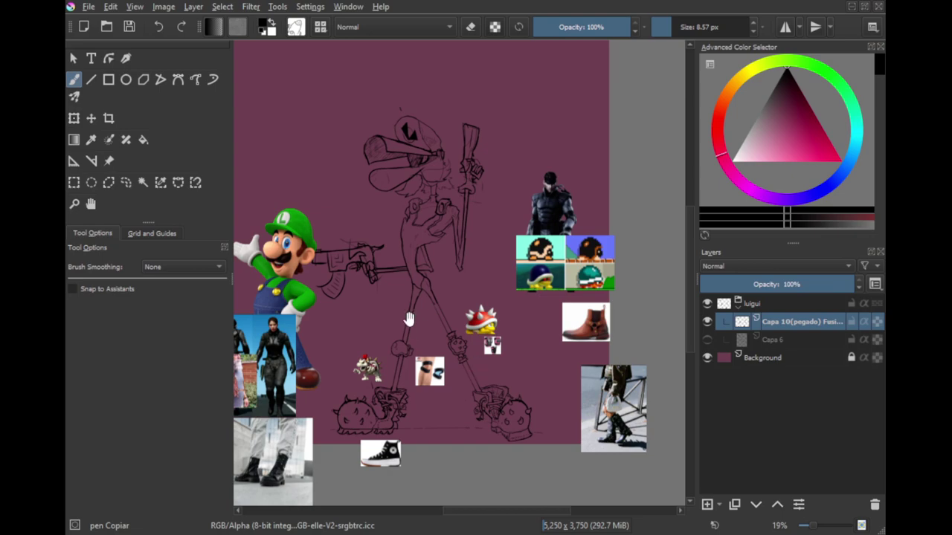
scroll(408, 327, up, 3)
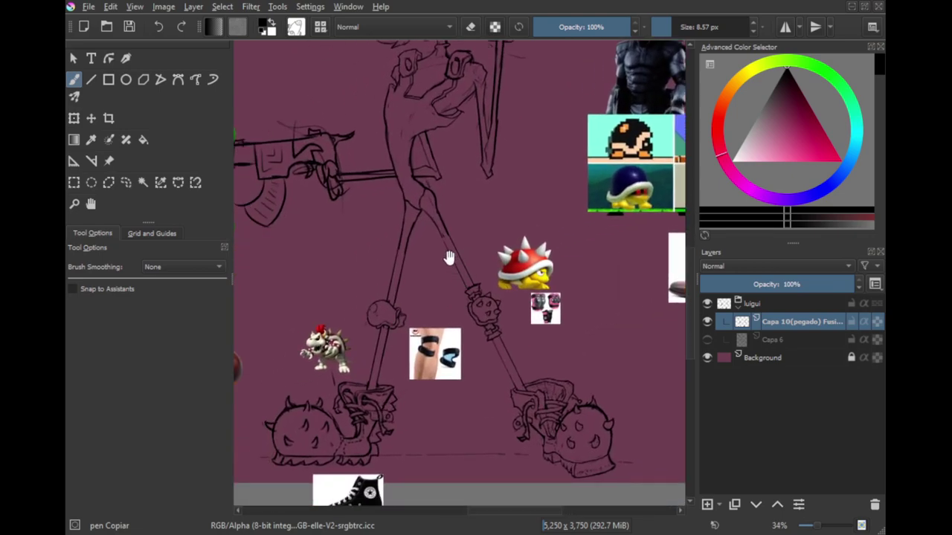
scroll(415, 238, down, 3)
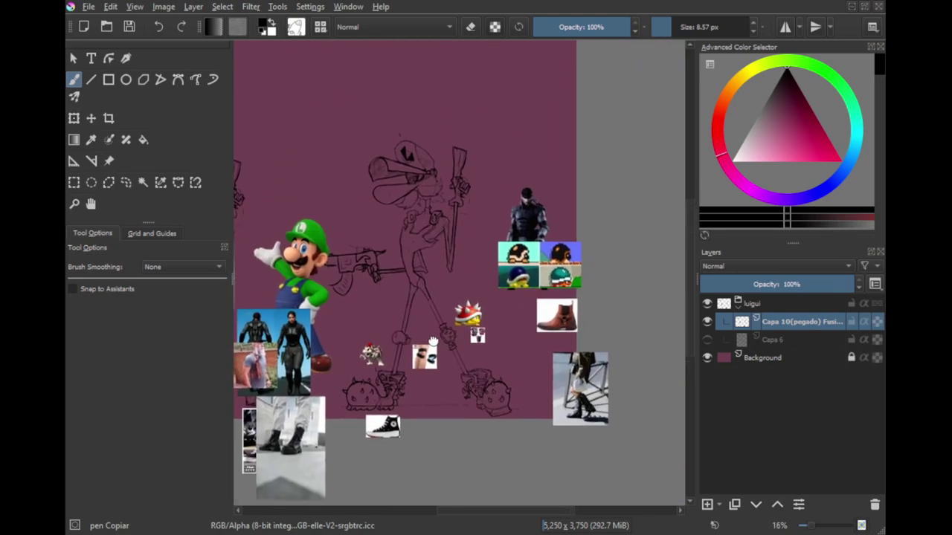
scroll(415, 238, up, 4)
scroll(436, 313, up, 4)
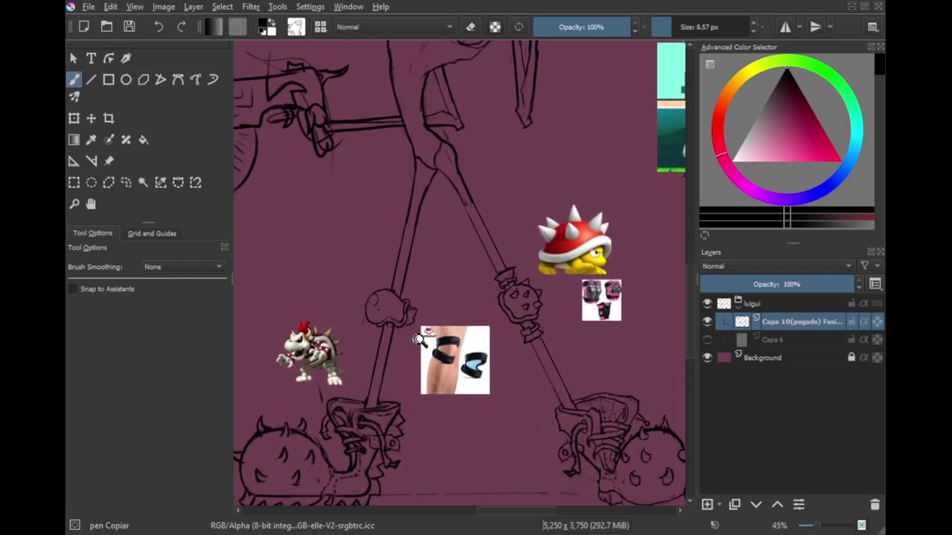
scroll(446, 314, down, 3)
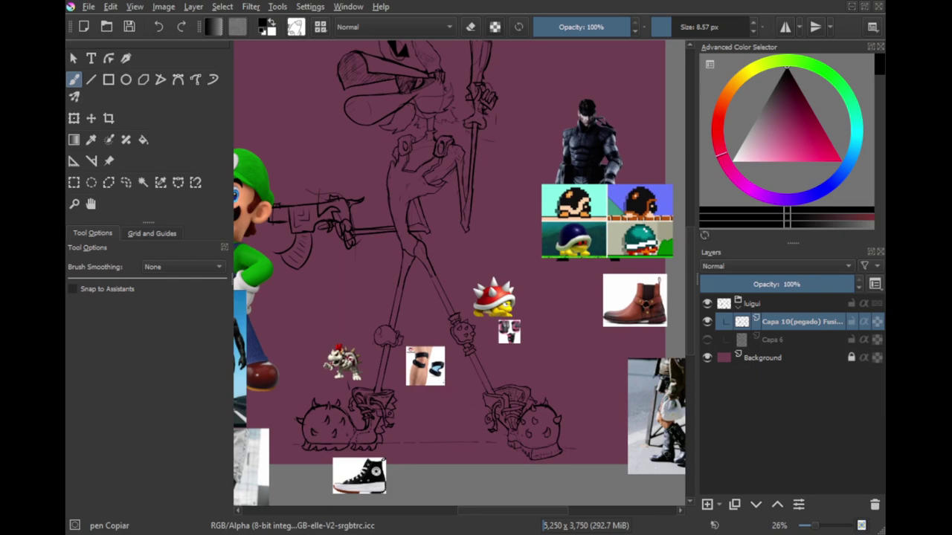
scroll(434, 334, down, 2)
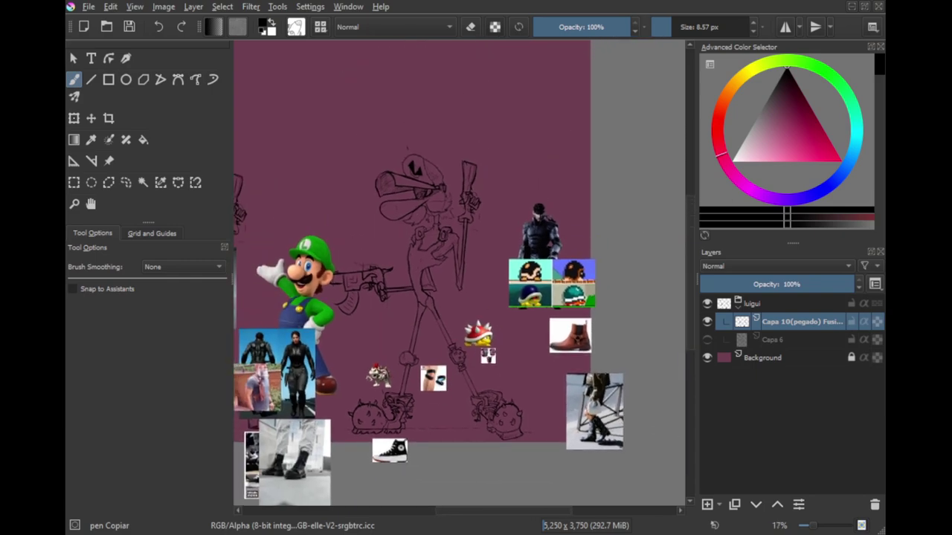